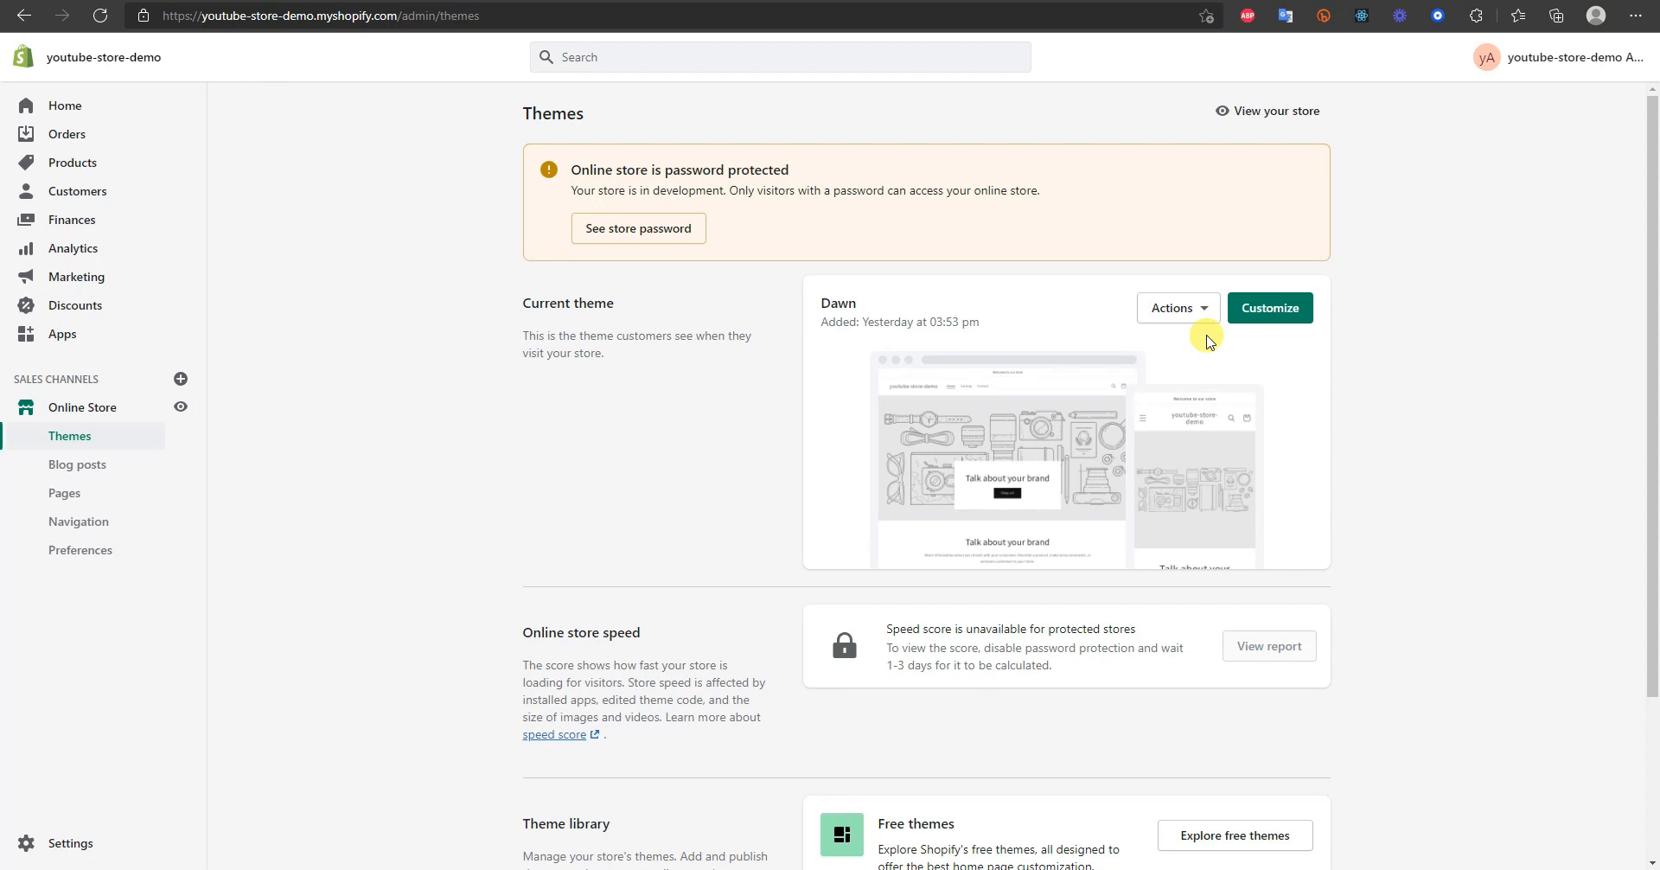
- Preview the Dawn theme and examine its home page sections from the image banner down to the footer
left_click(1186, 335)
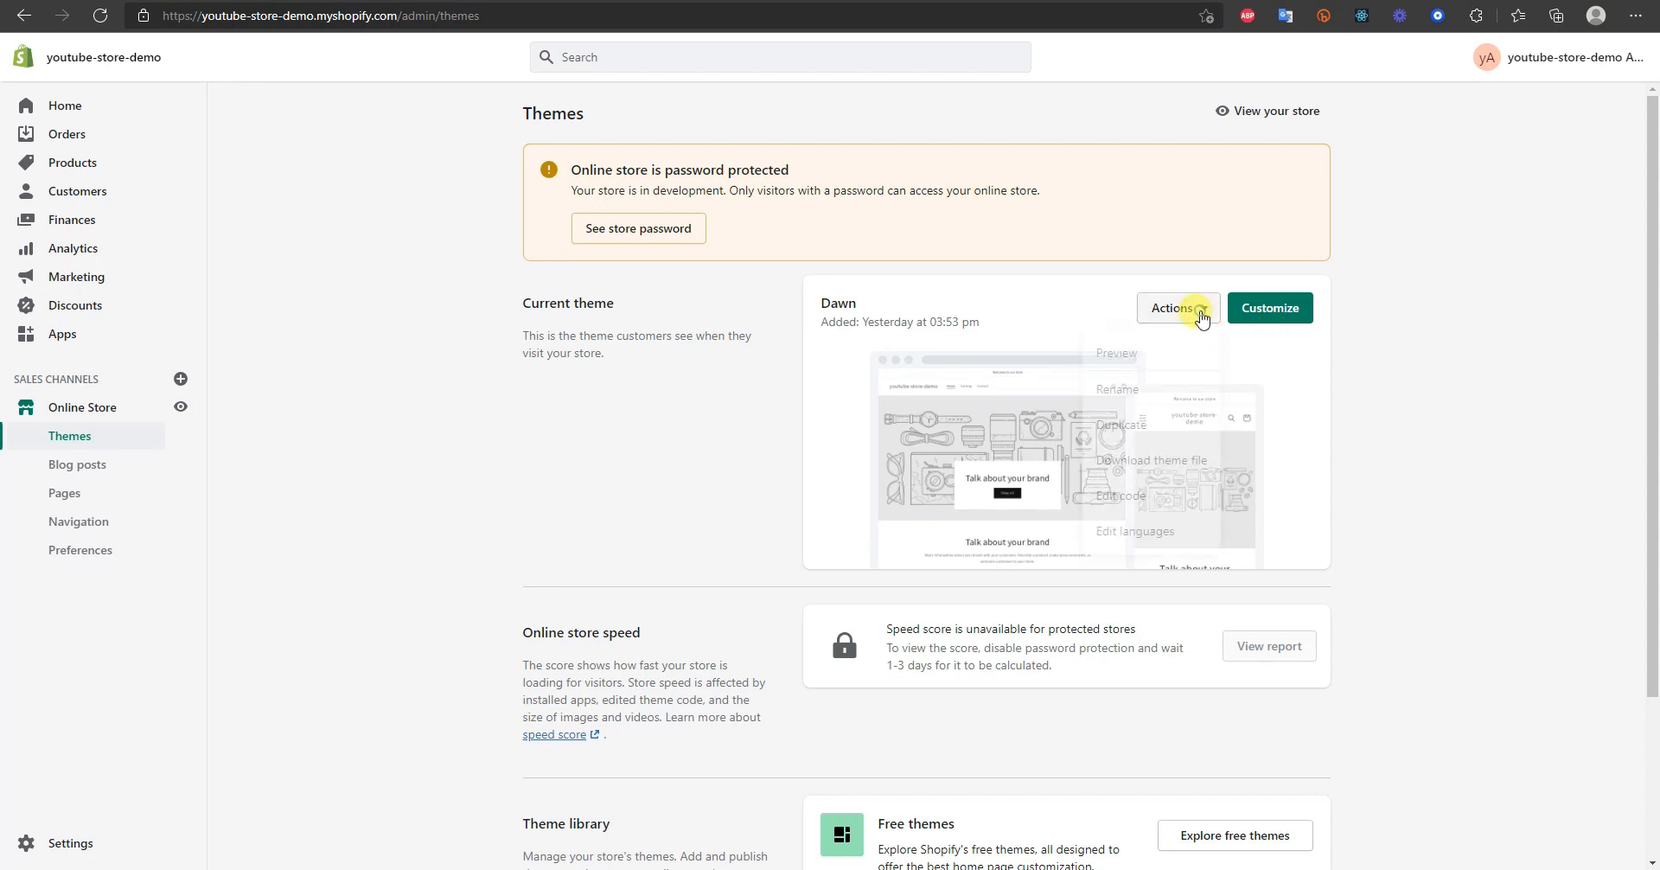
left_click(1147, 352)
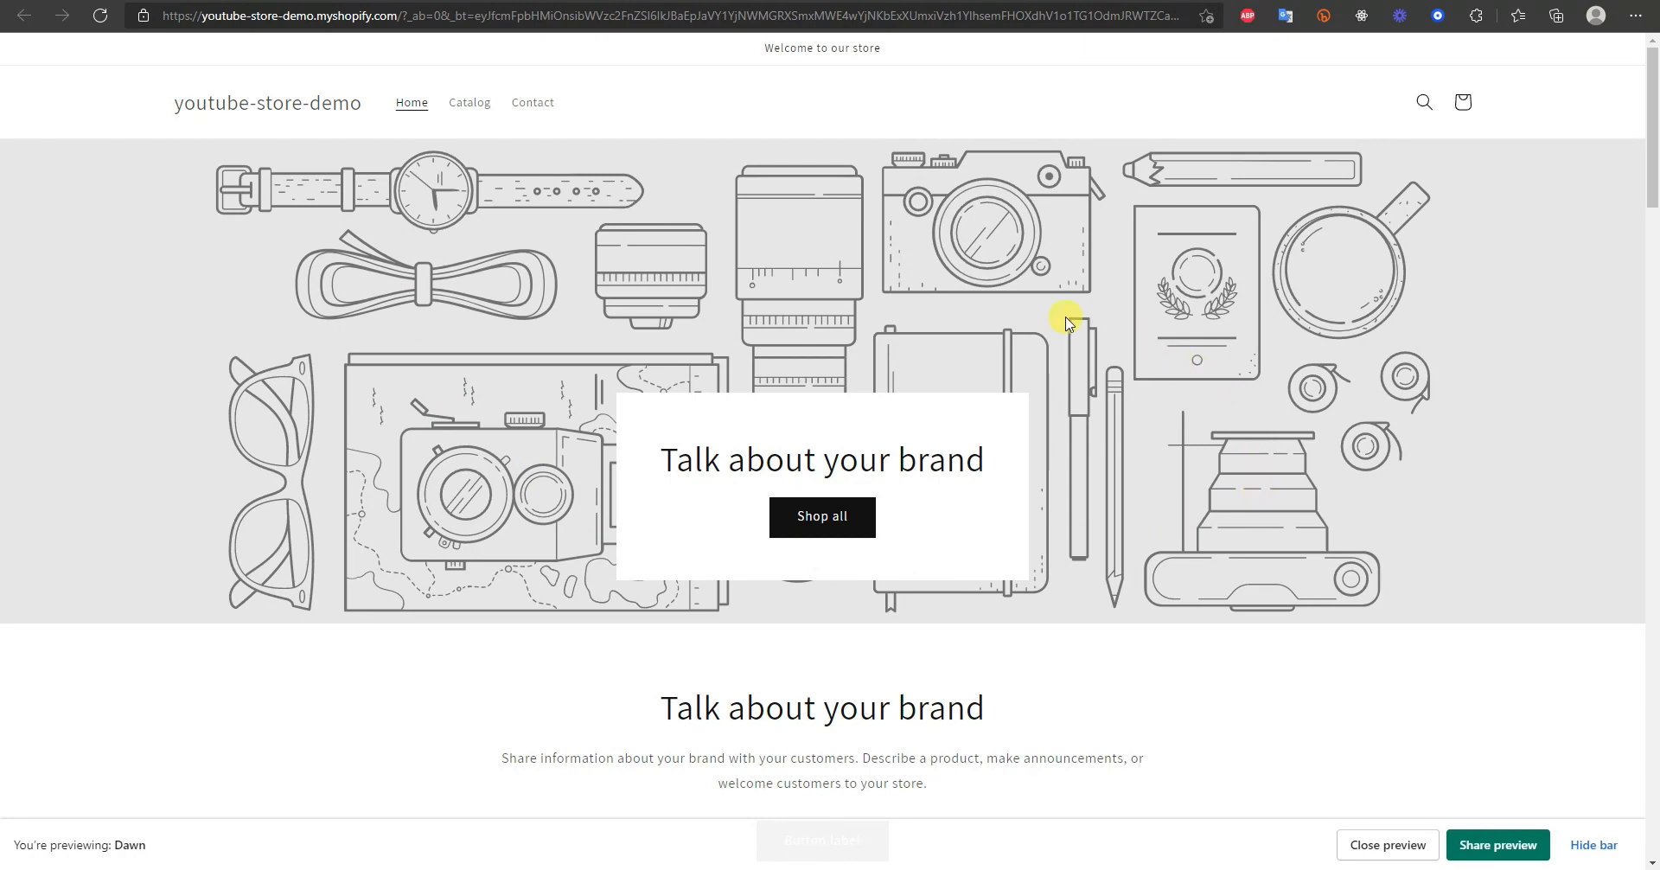
scroll(1122, 421, "down", 4)
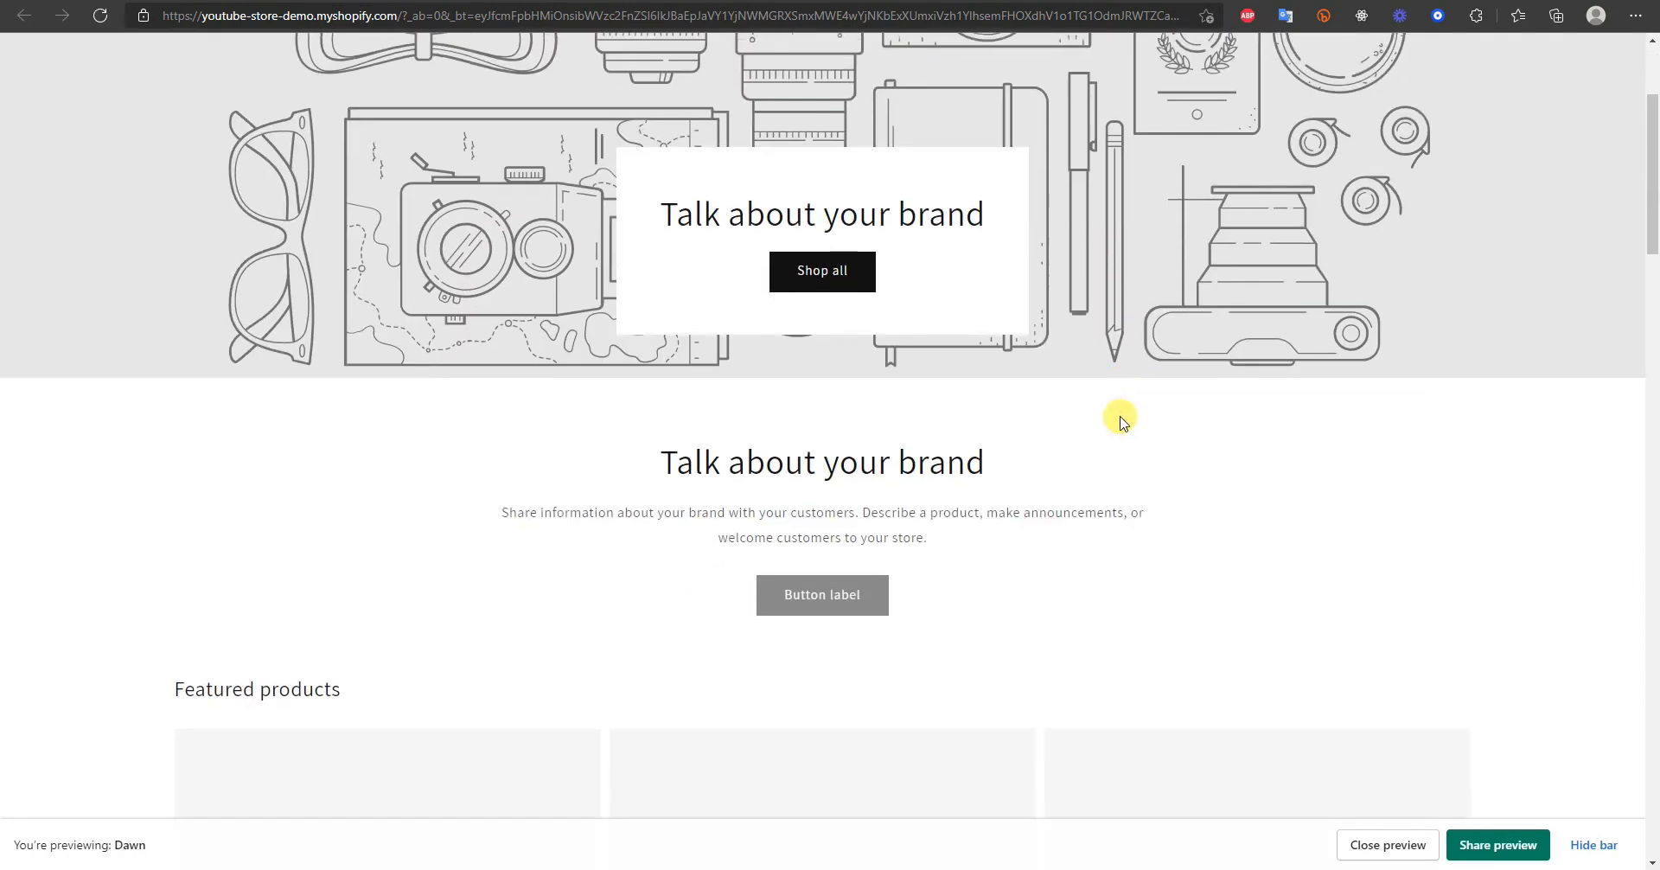
scroll(1039, 277, "down", 1)
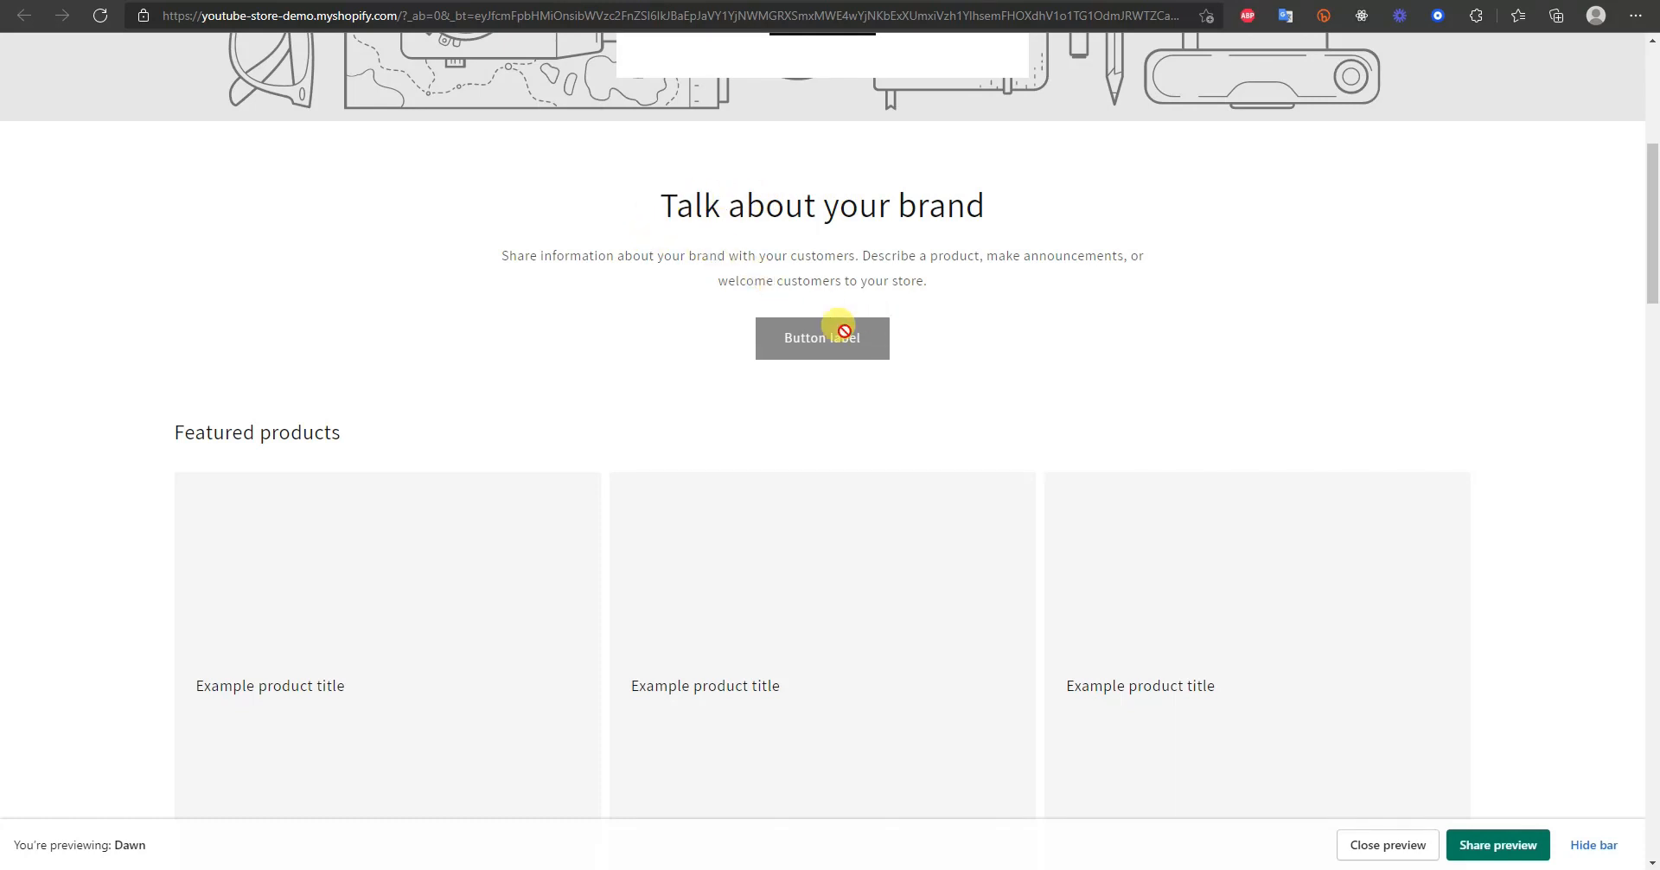
scroll(846, 255, "down", 3)
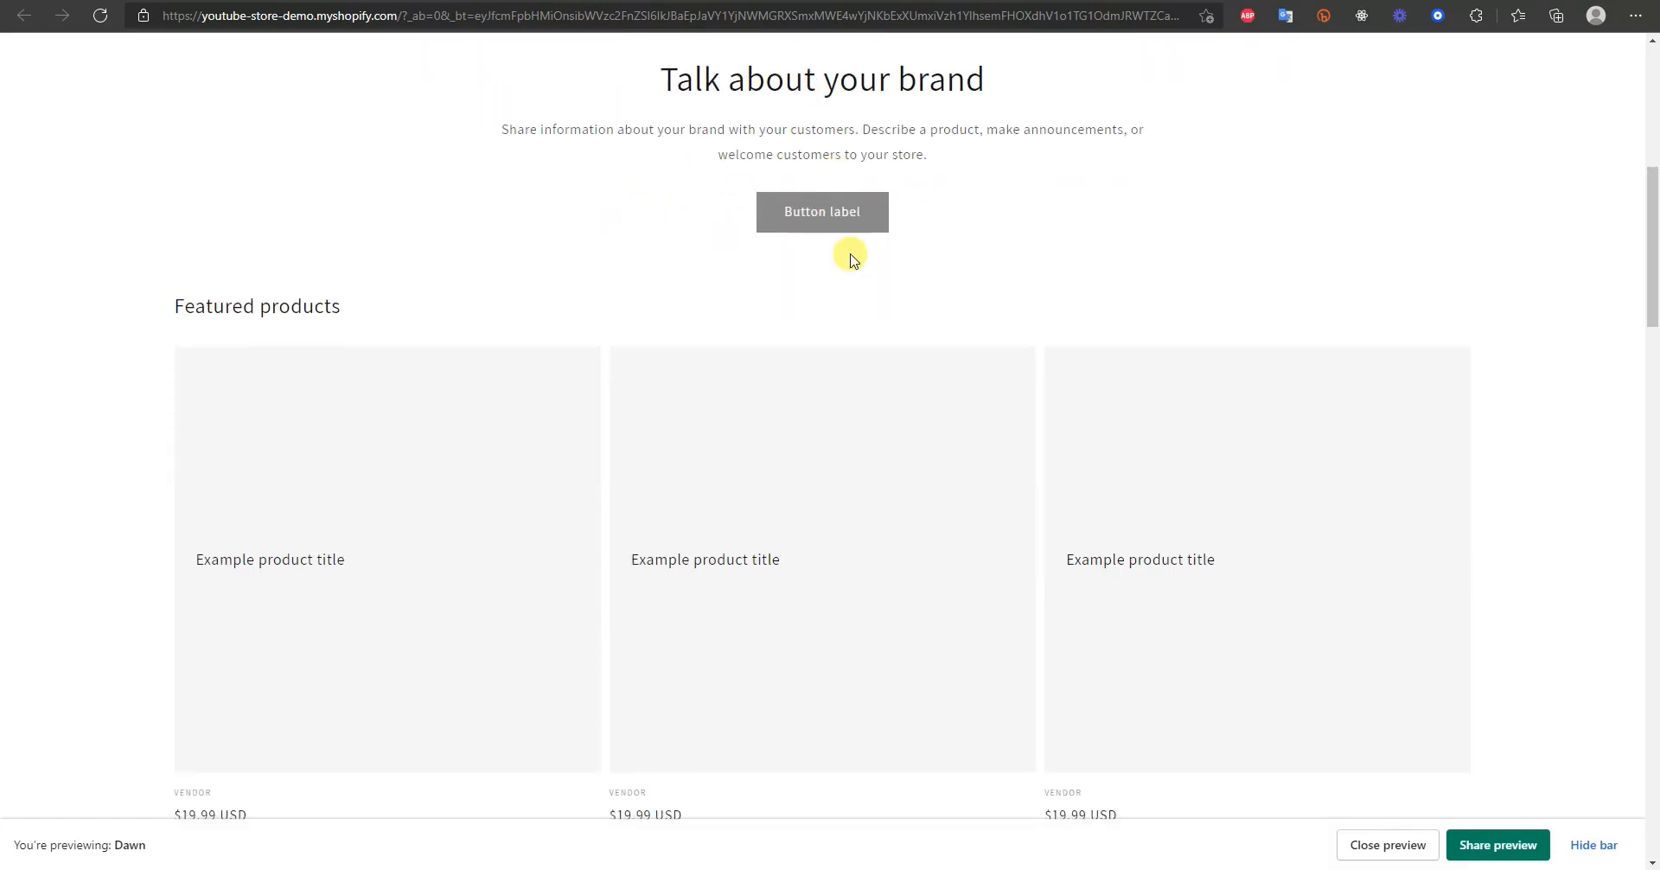
scroll(354, 402, "down", 2)
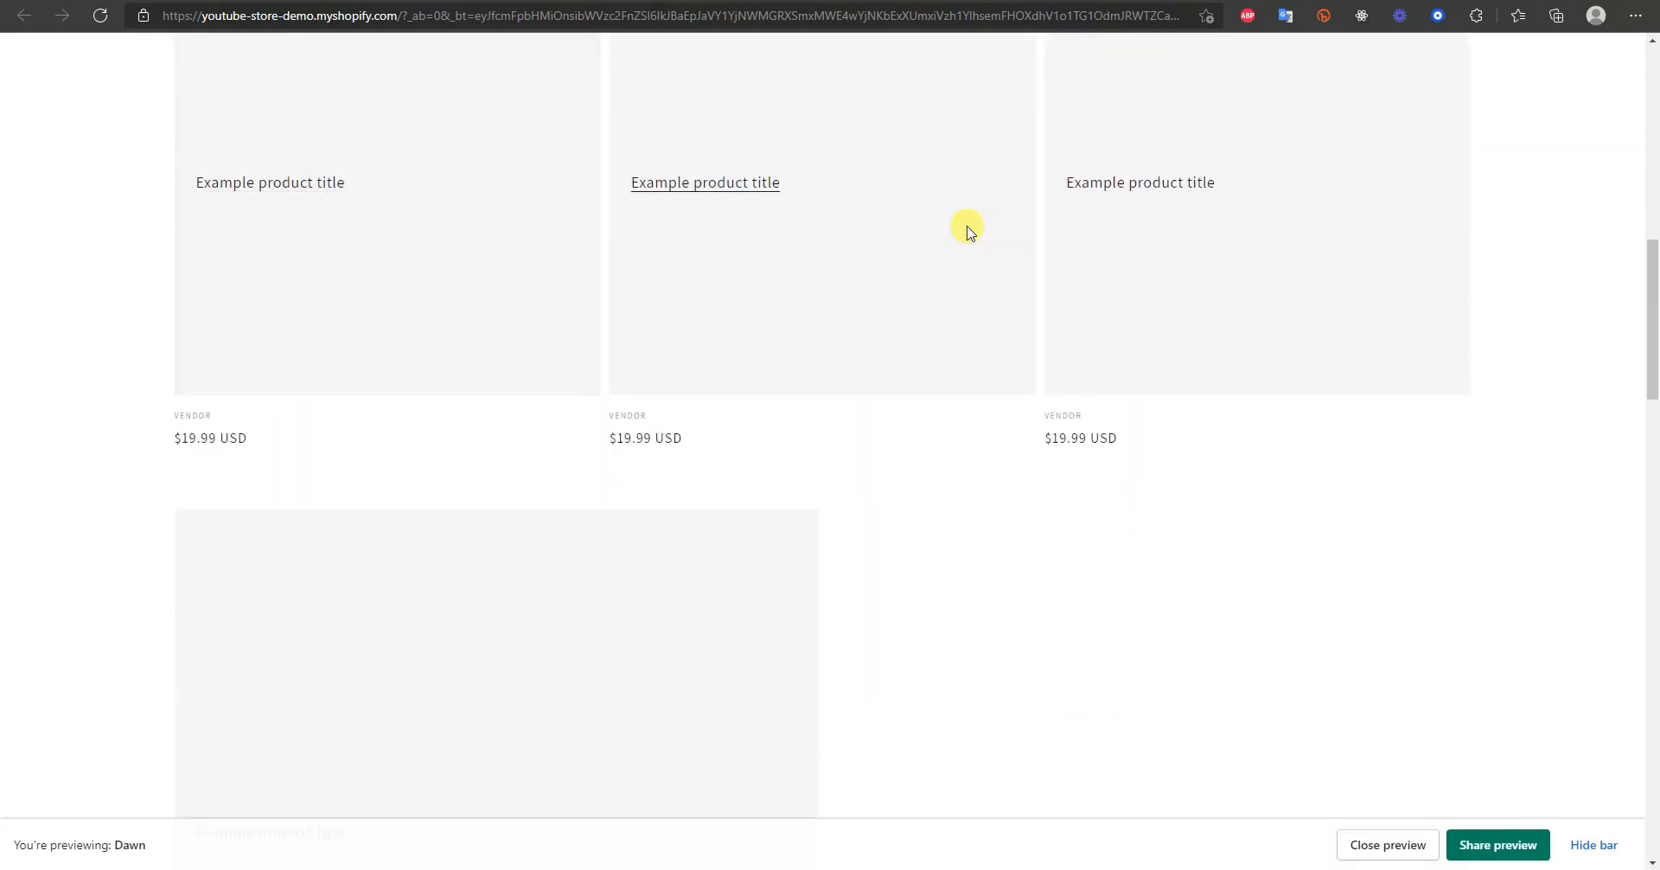
scroll(968, 302, "down", 4)
scroll(640, 355, "up", 5)
scroll(748, 314, "down", 10)
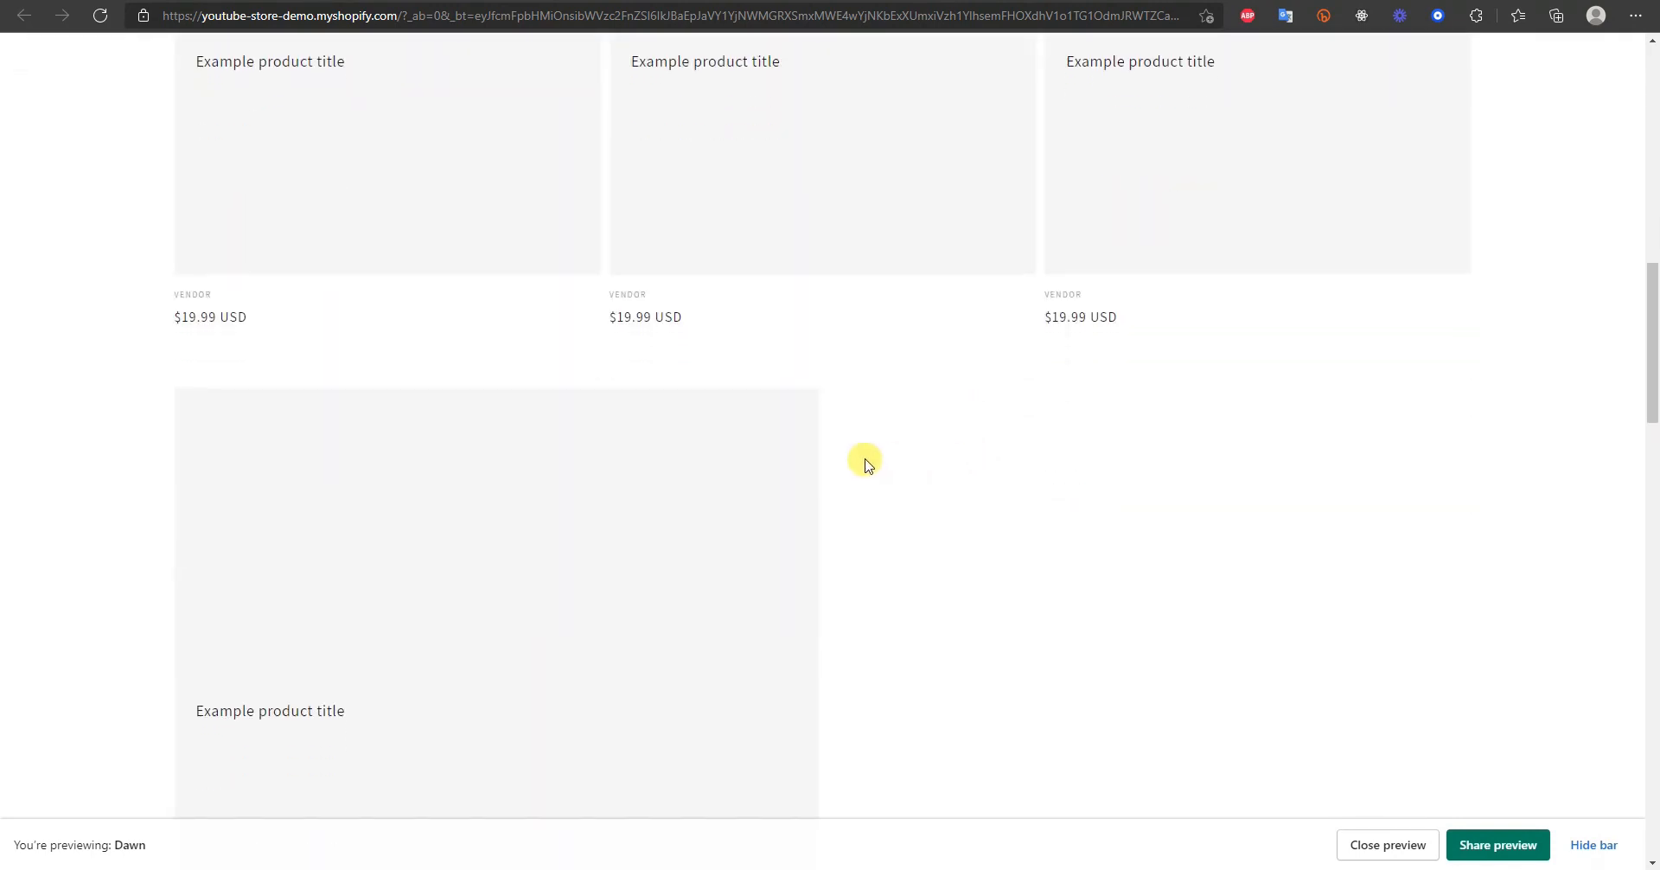
scroll(808, 346, "down", 1)
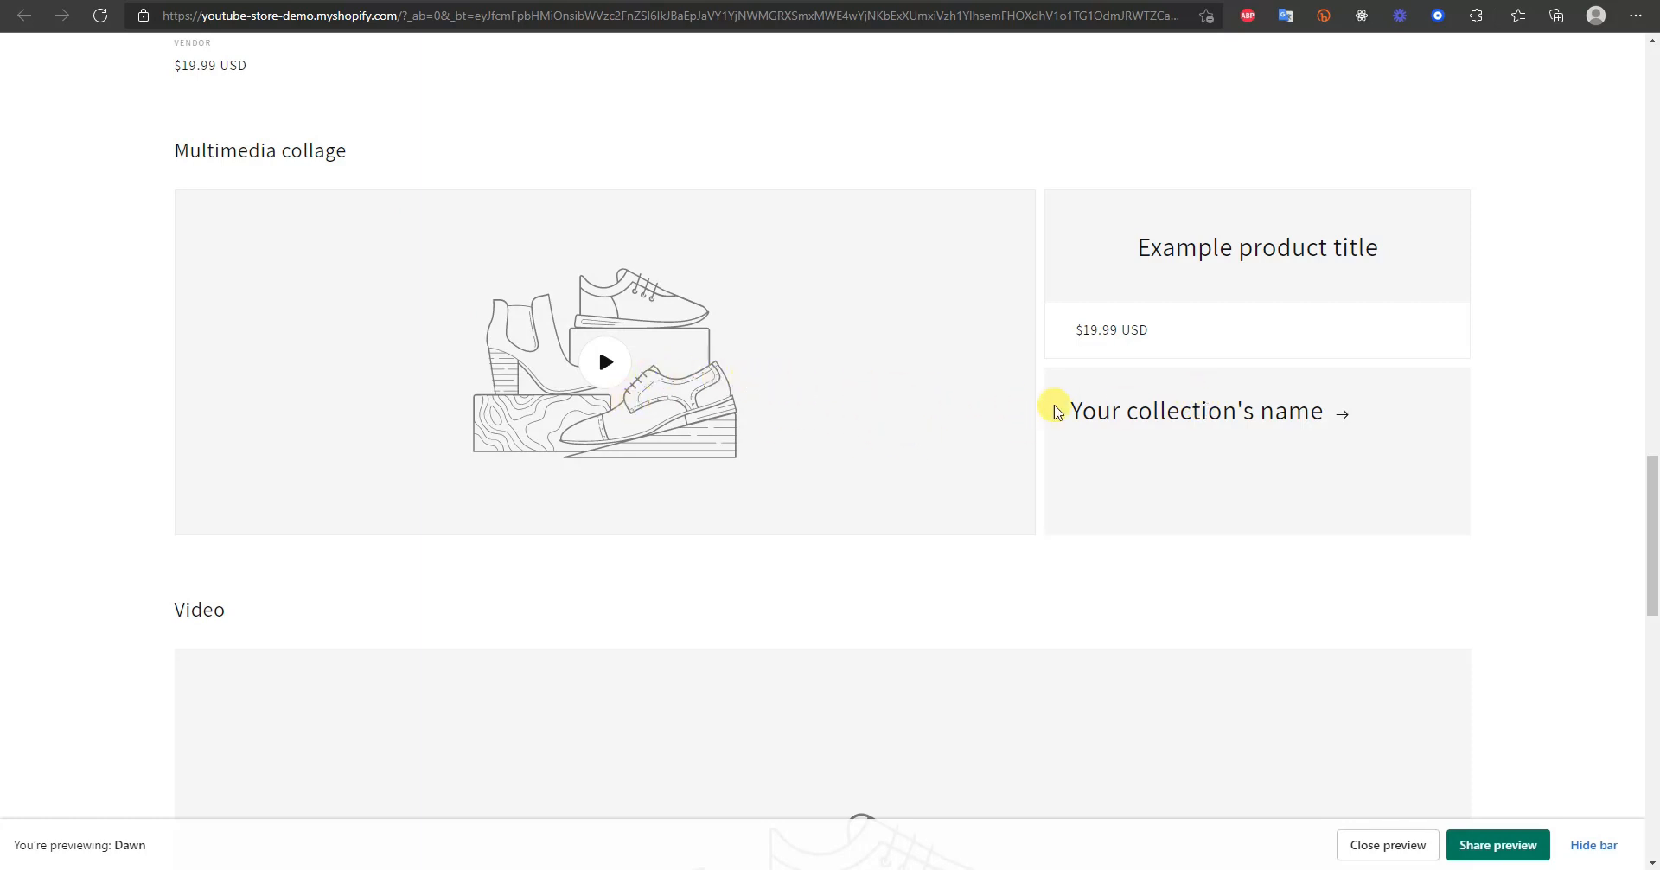
scroll(1209, 275, "down", 4)
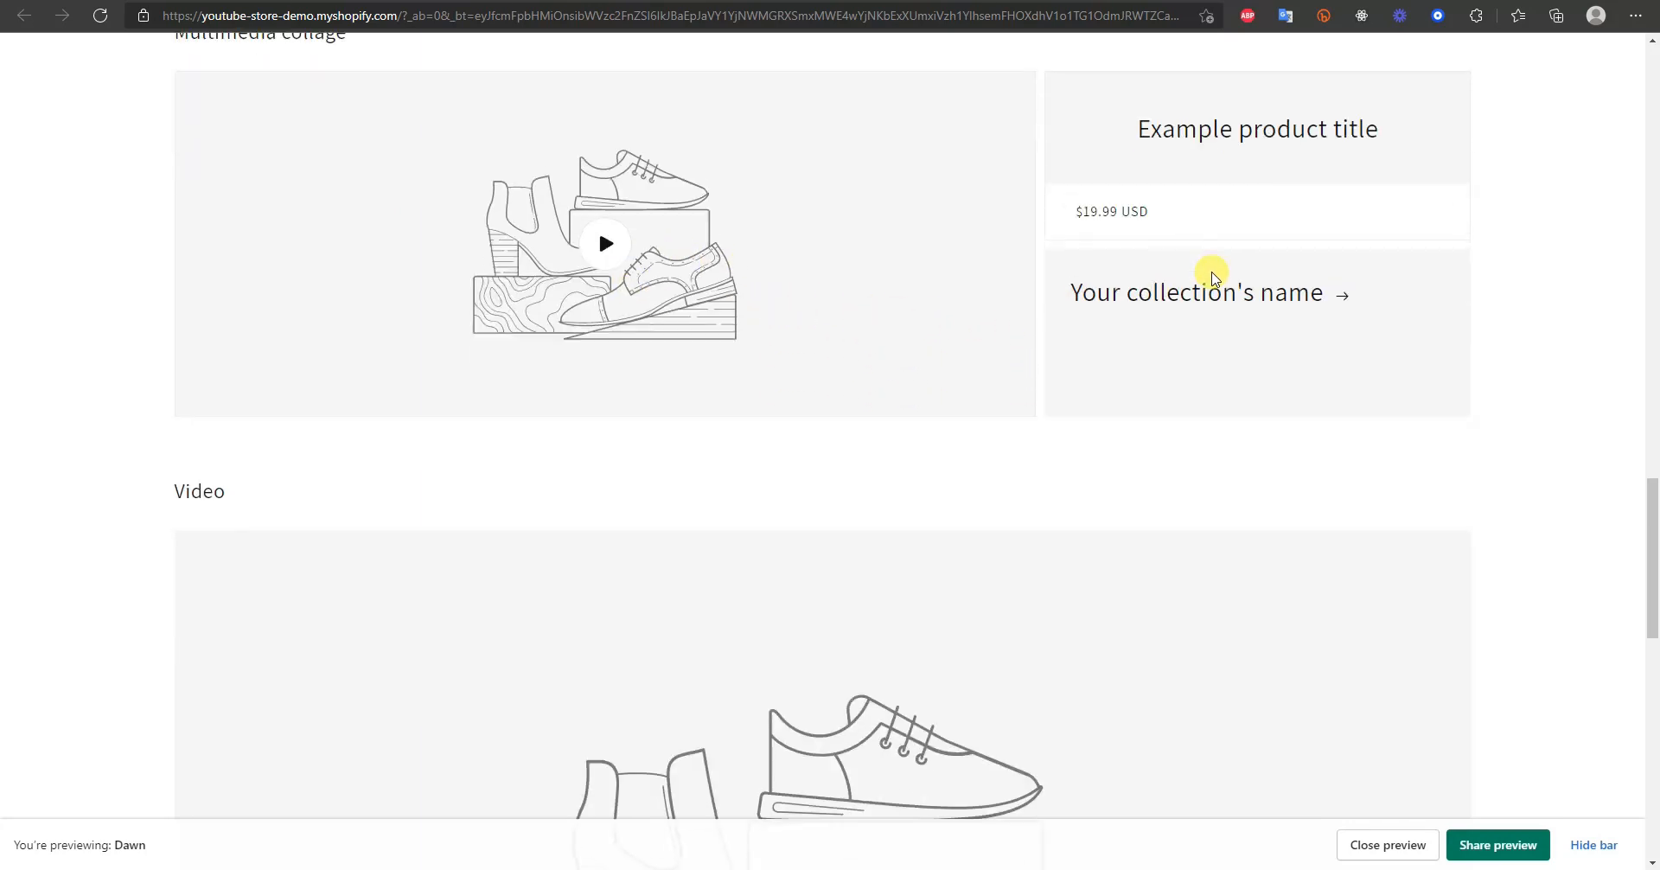
scroll(803, 489, "down", 8)
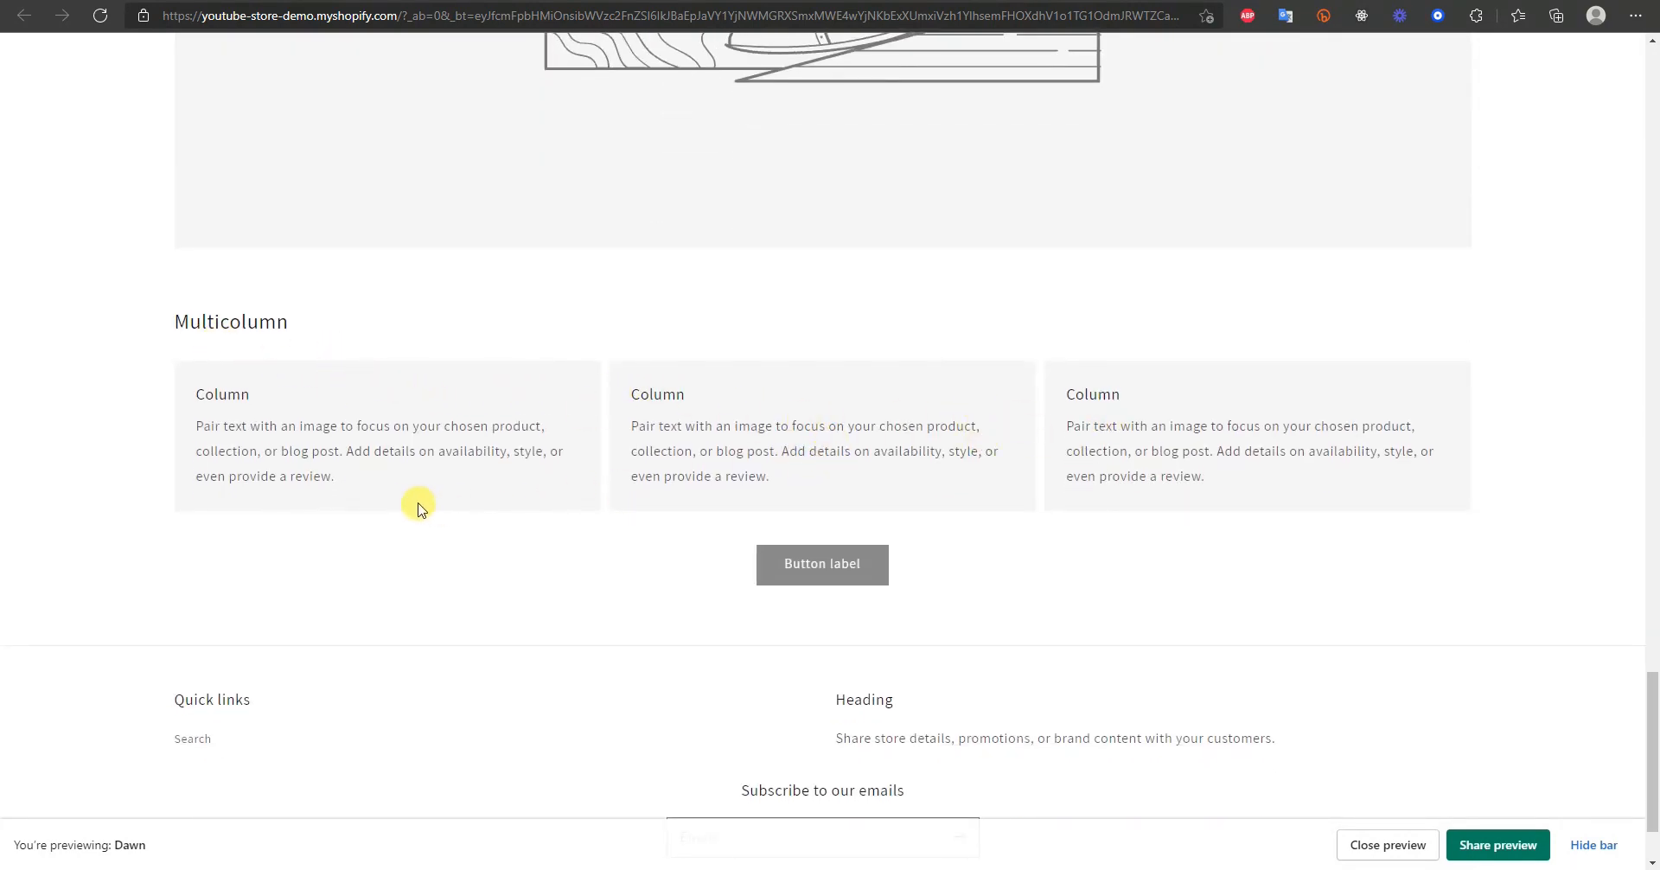
scroll(1211, 445, "down", 1)
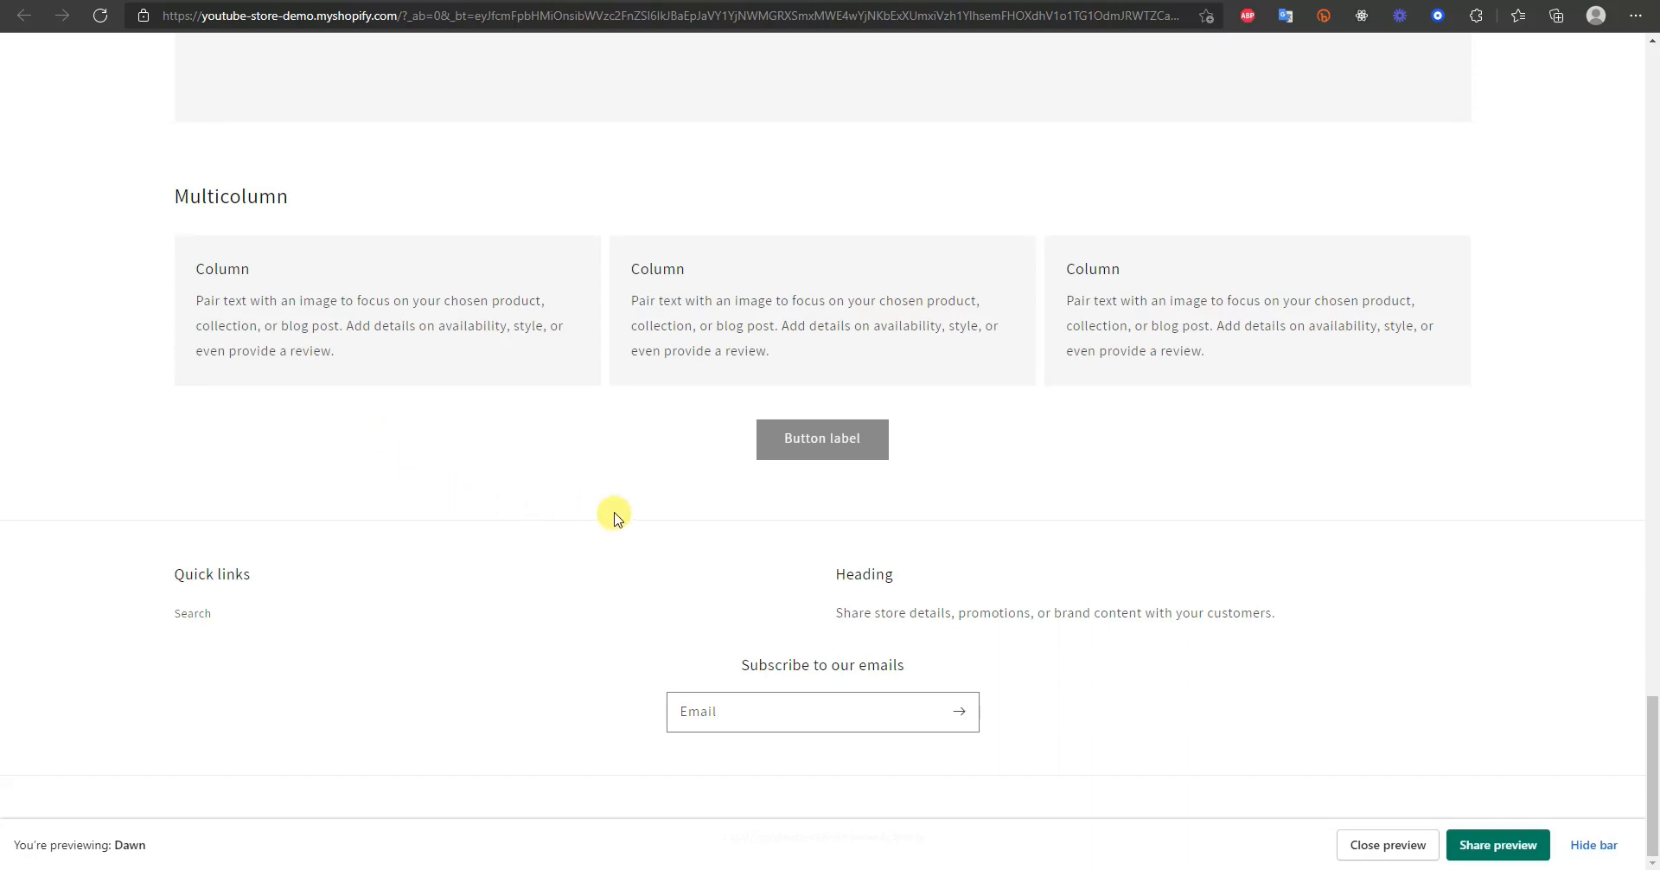
- Review the preview's multicolumn and video sections back up to the page header, and return to the Themes page
scroll(611, 510, "up", 1)
scroll(1035, 554, "up", 2)
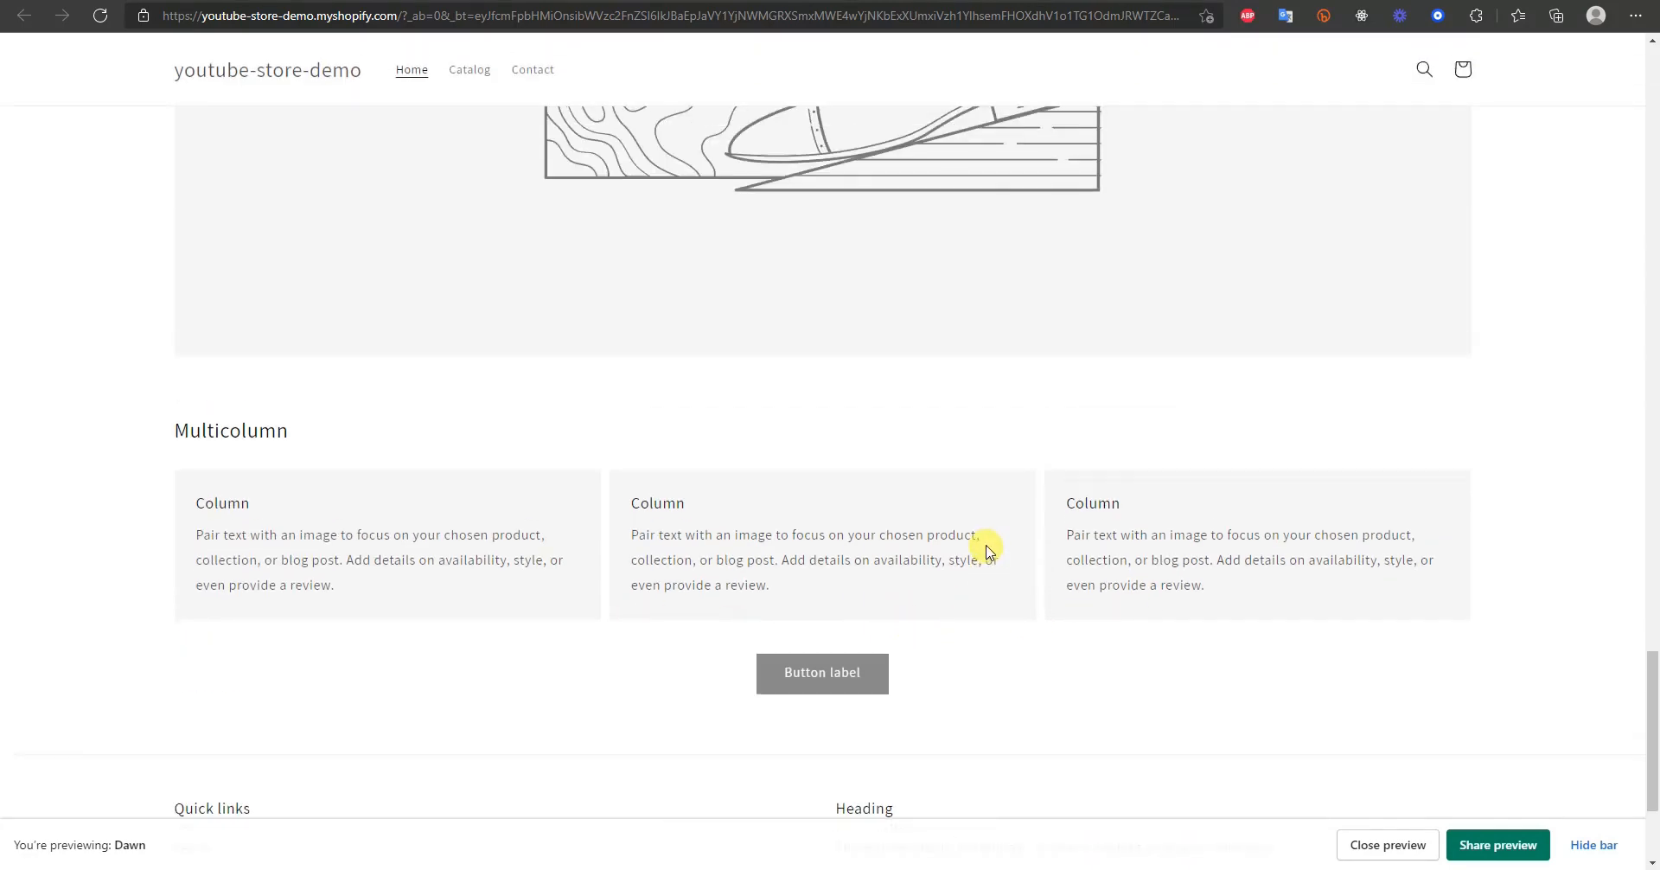
scroll(932, 560, "up", 2)
scroll(964, 568, "up", 1)
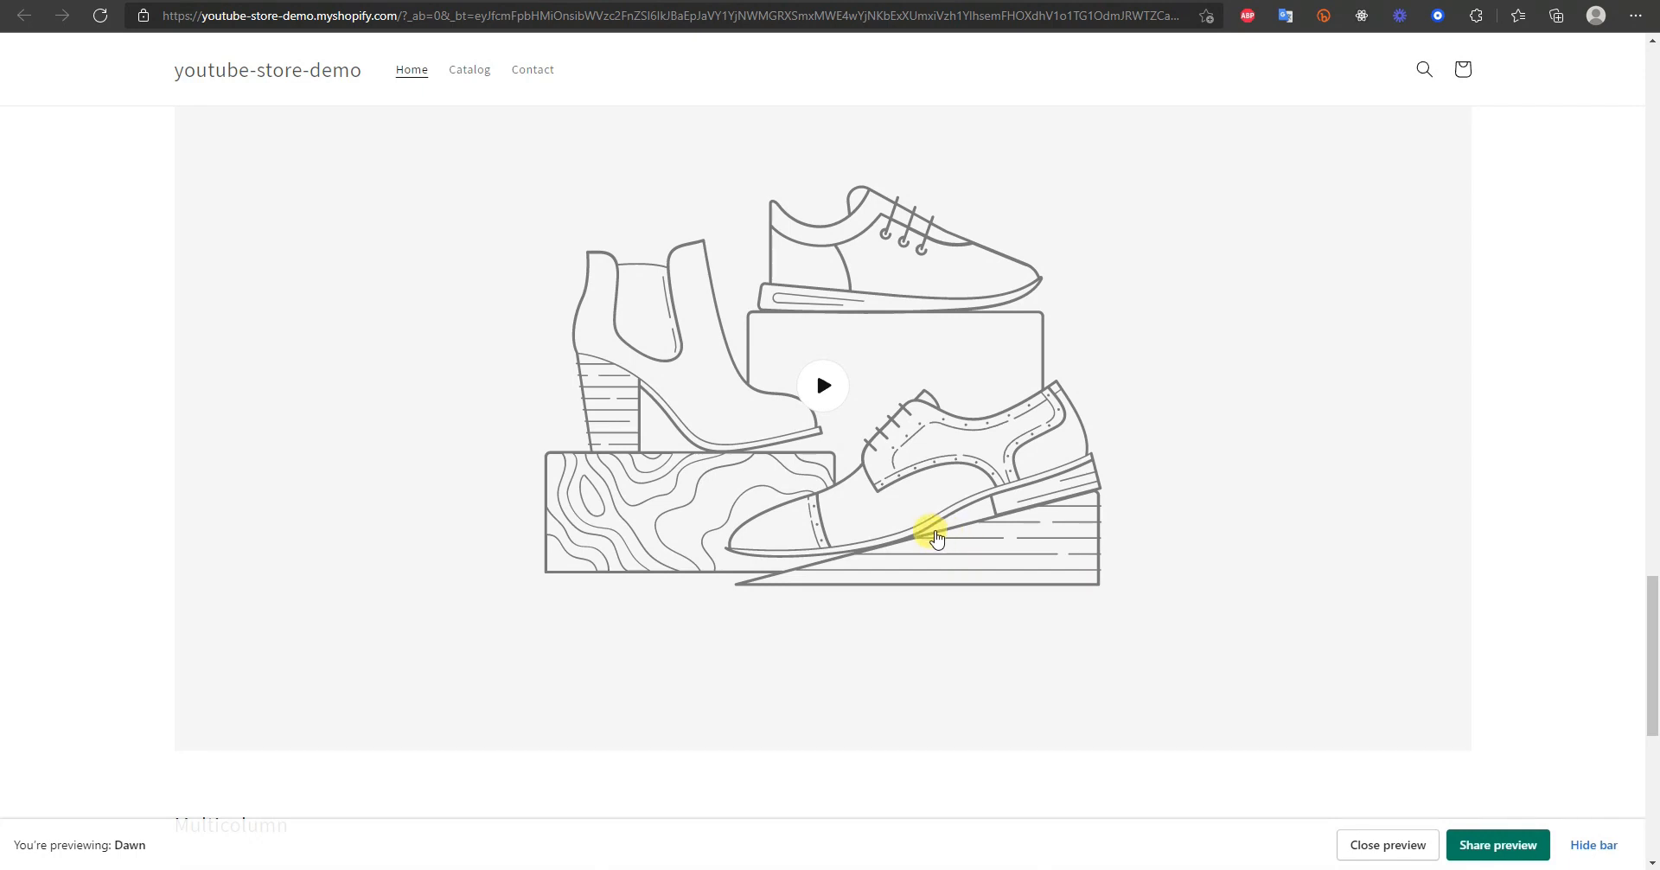
scroll(936, 539, "up", 2)
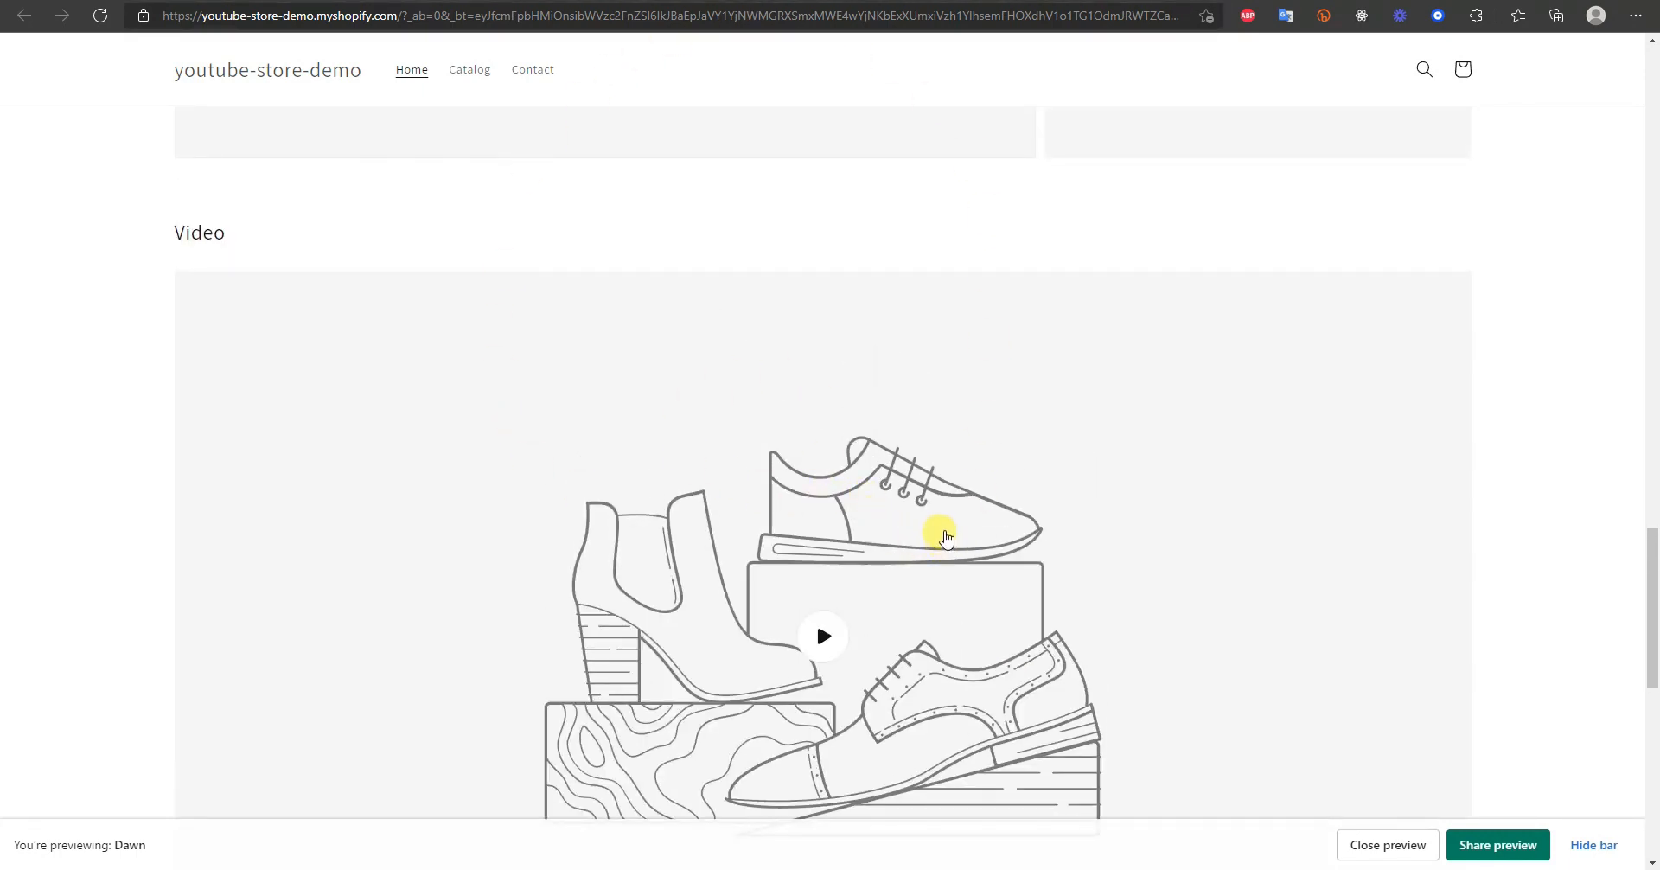
scroll(902, 530, "up", 9)
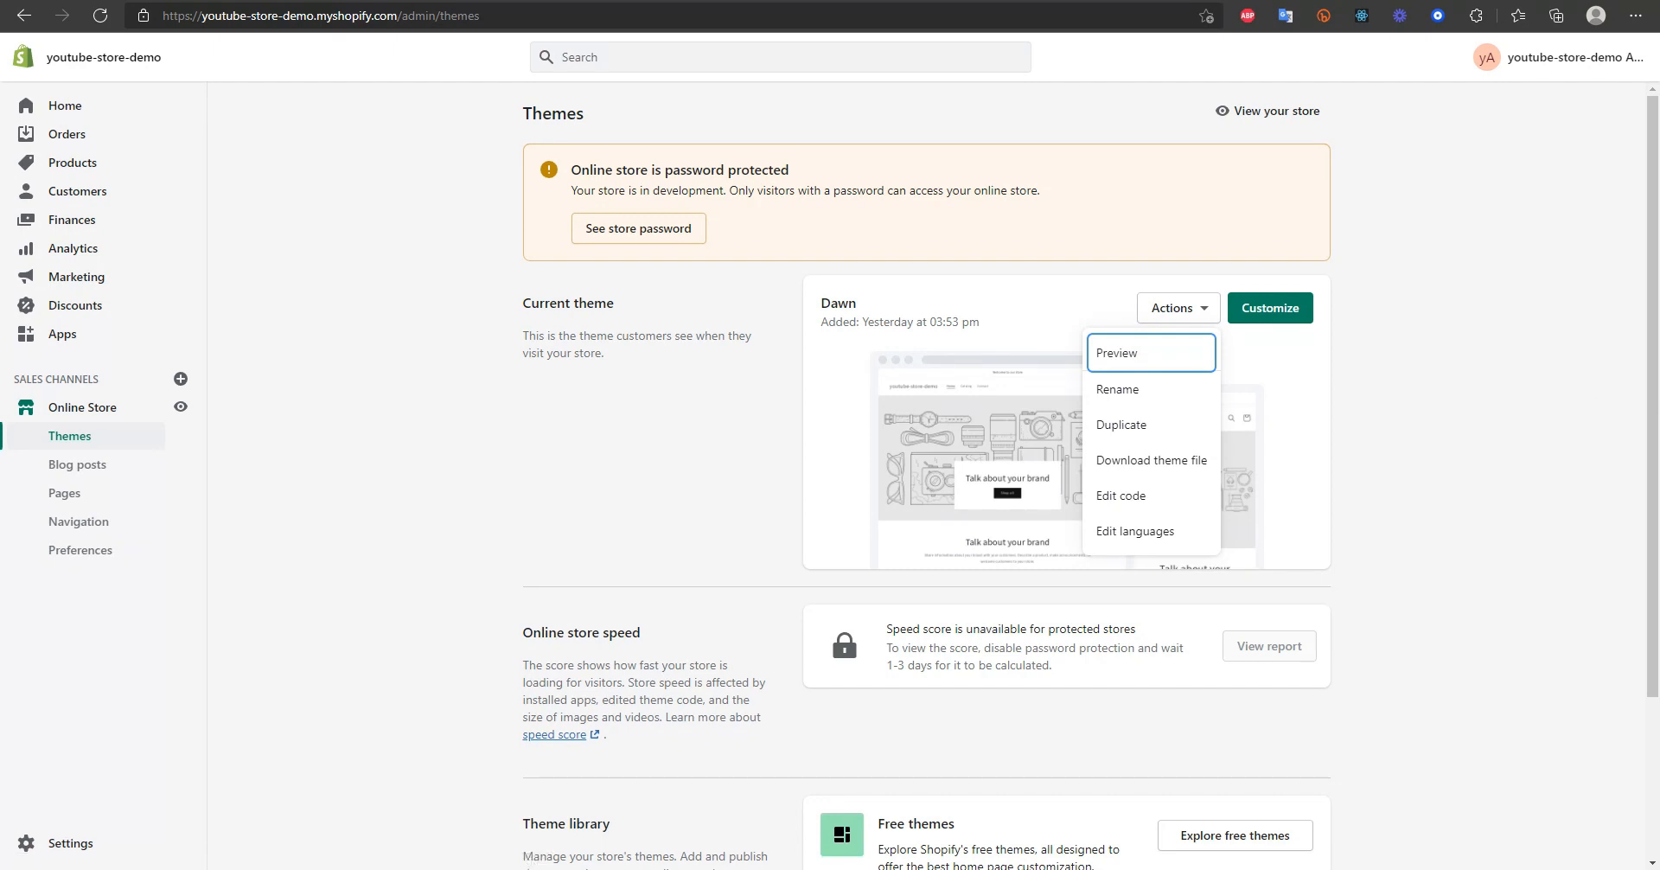
left_click(1439, 442)
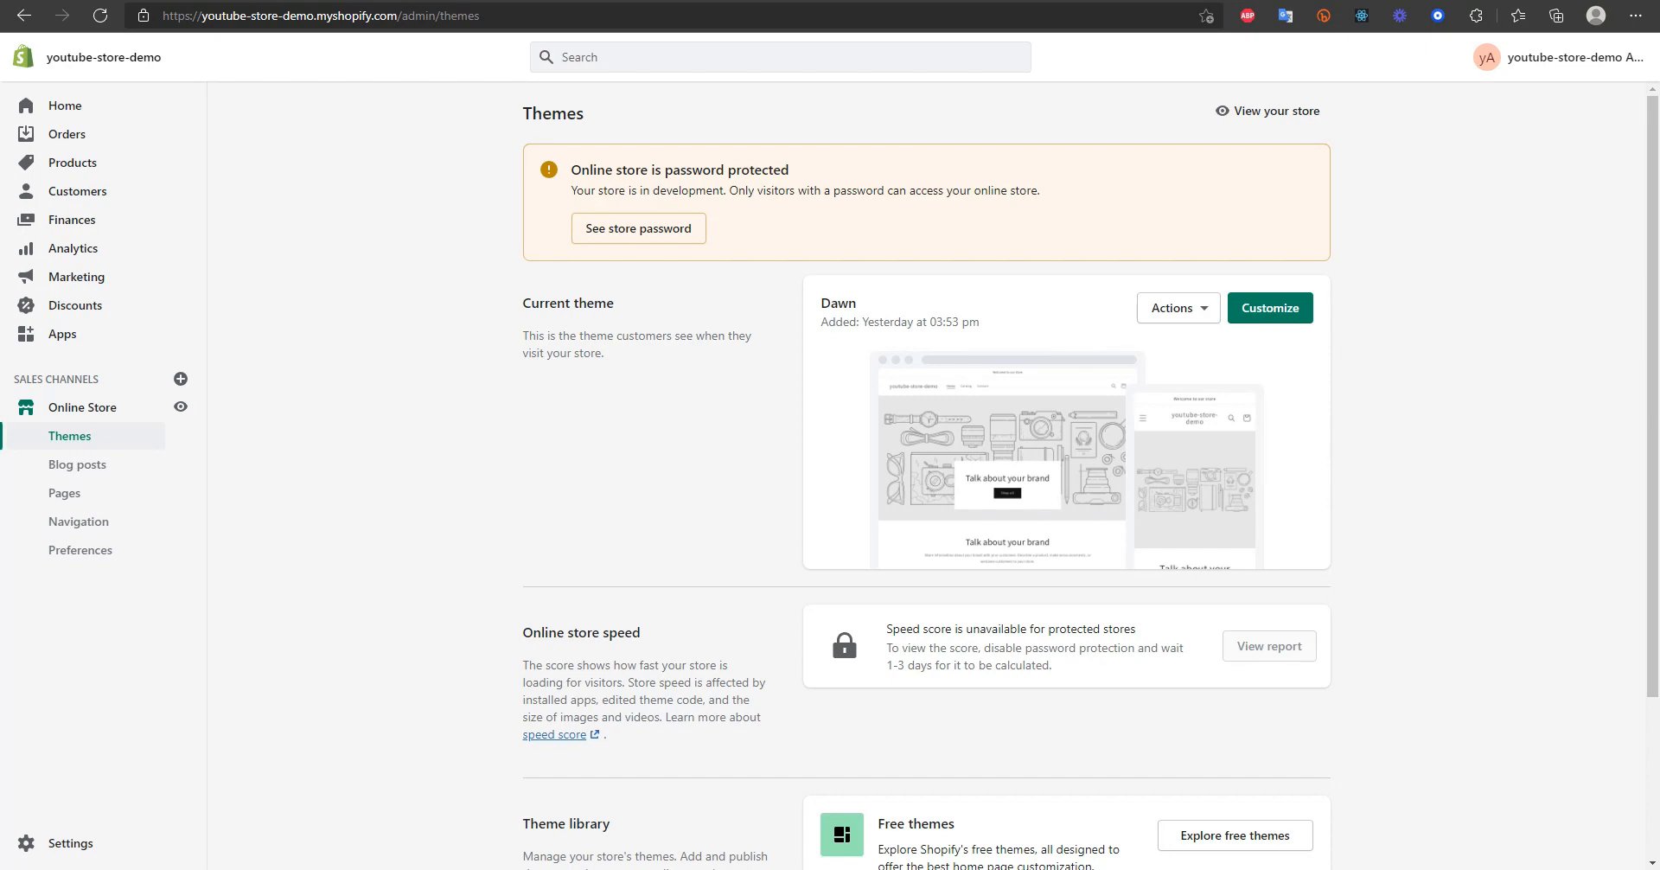
- Switch to Notepad, review the list of materials needed for the store, and move the note out of the way
left_click_drag(776, 480, 579, 395)
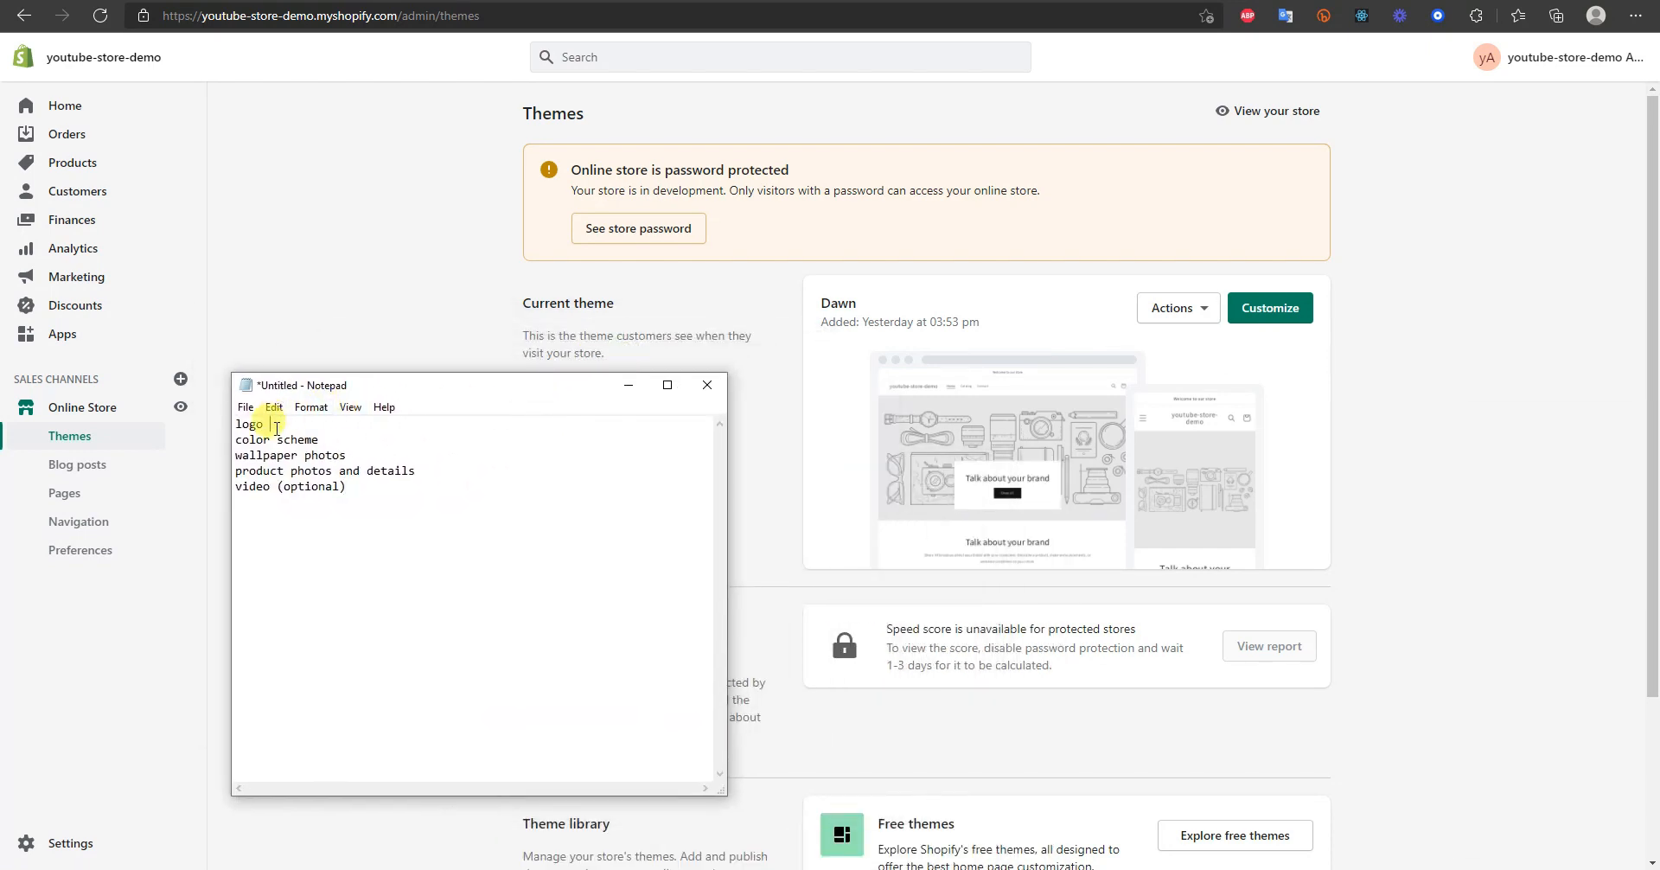
left_click(270, 423)
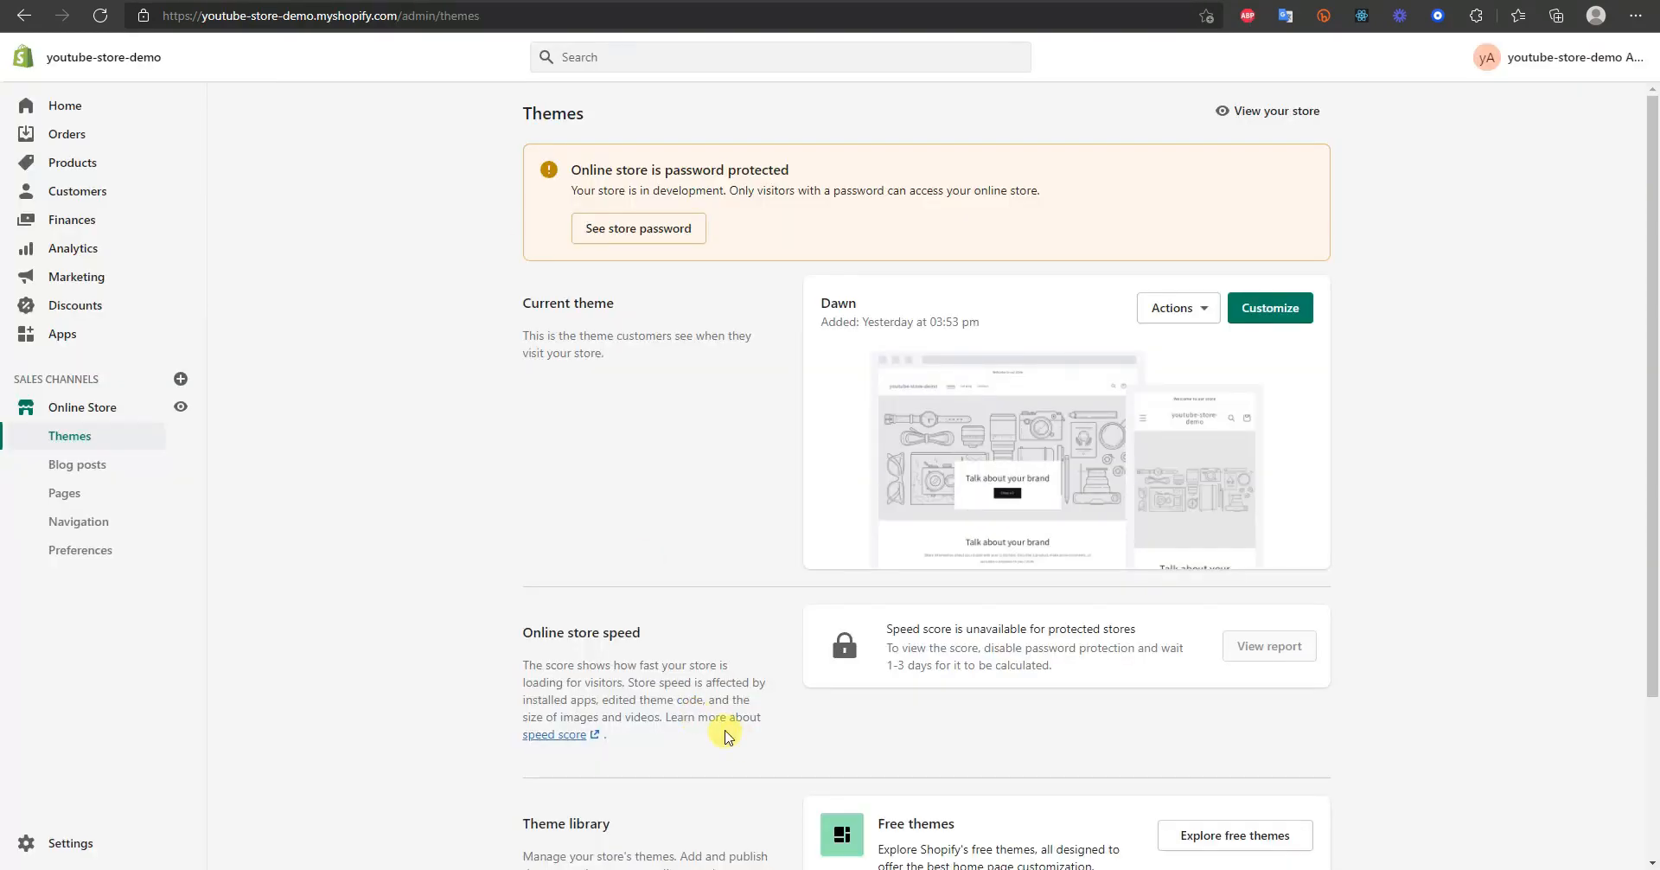
left_click(732, 868)
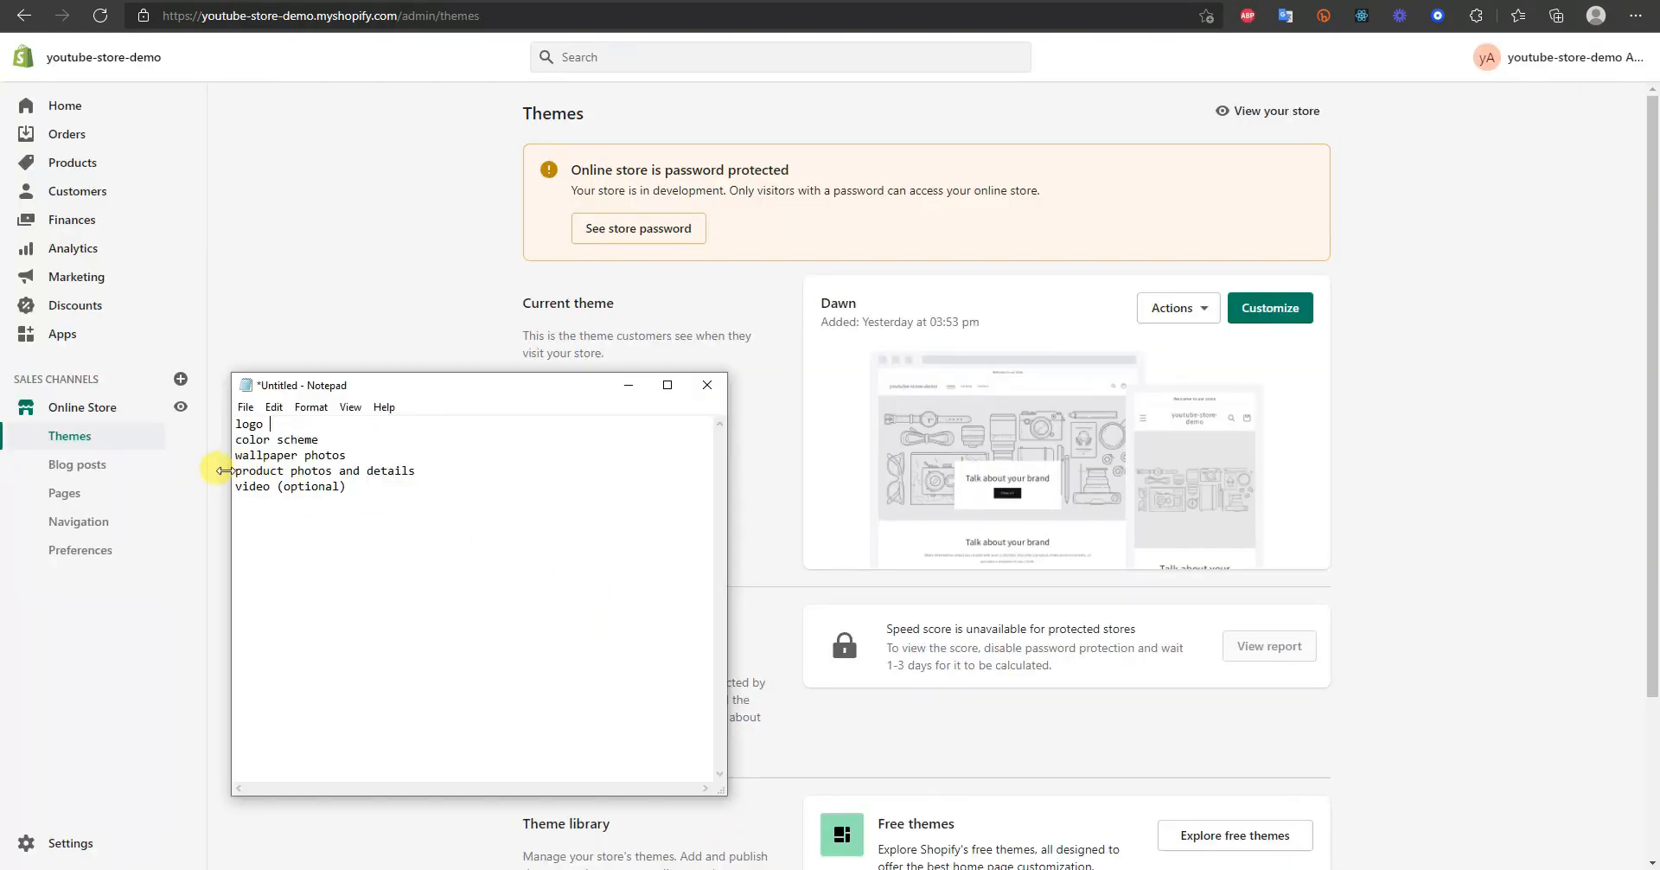
mouse_move(239, 473)
left_mouse_down()
mouse_move(406, 474)
mouse_move(253, 473)
left_mouse_up()
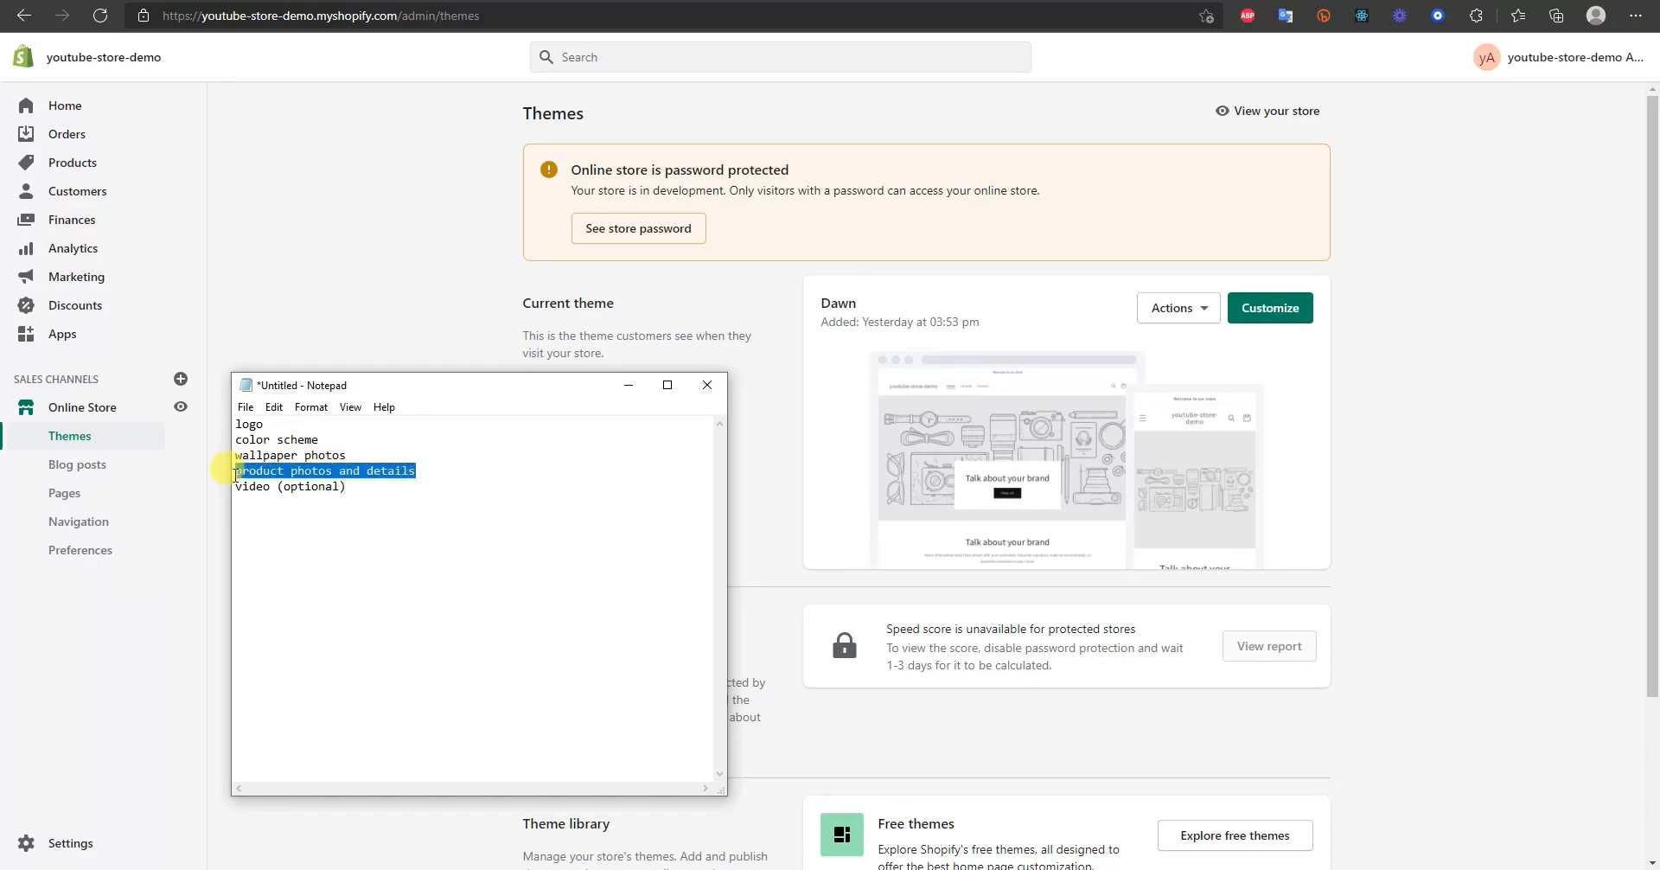
left_click(417, 473)
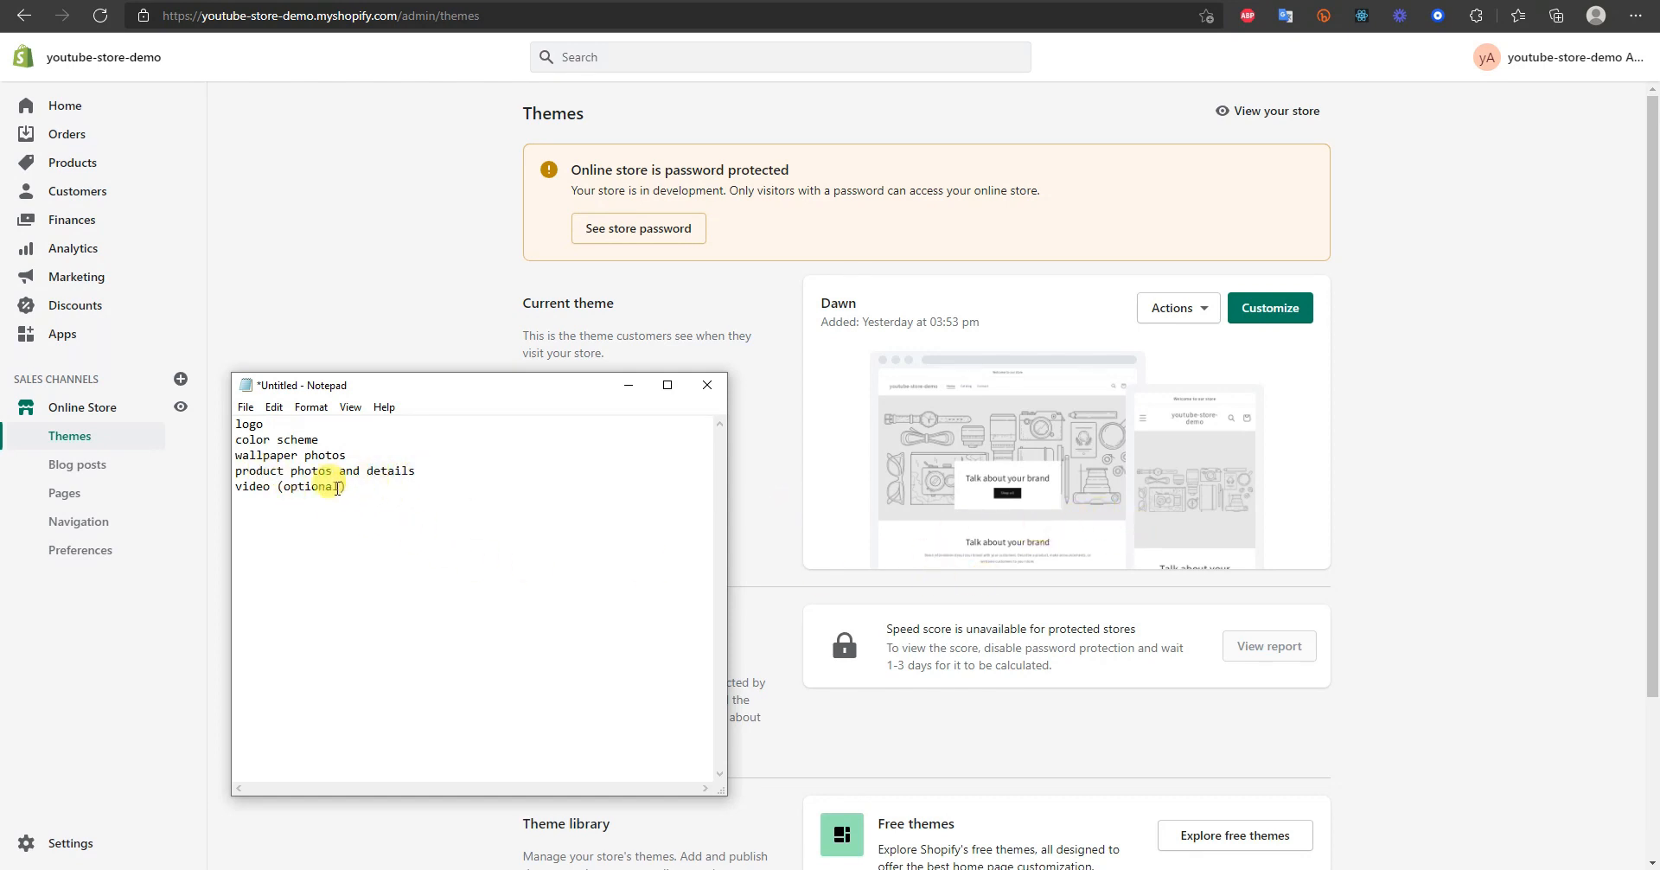
mouse_move(253, 491)
left_mouse_down()
mouse_move(341, 492)
mouse_move(223, 486)
left_mouse_up()
left_click(345, 492)
left_click(375, 494)
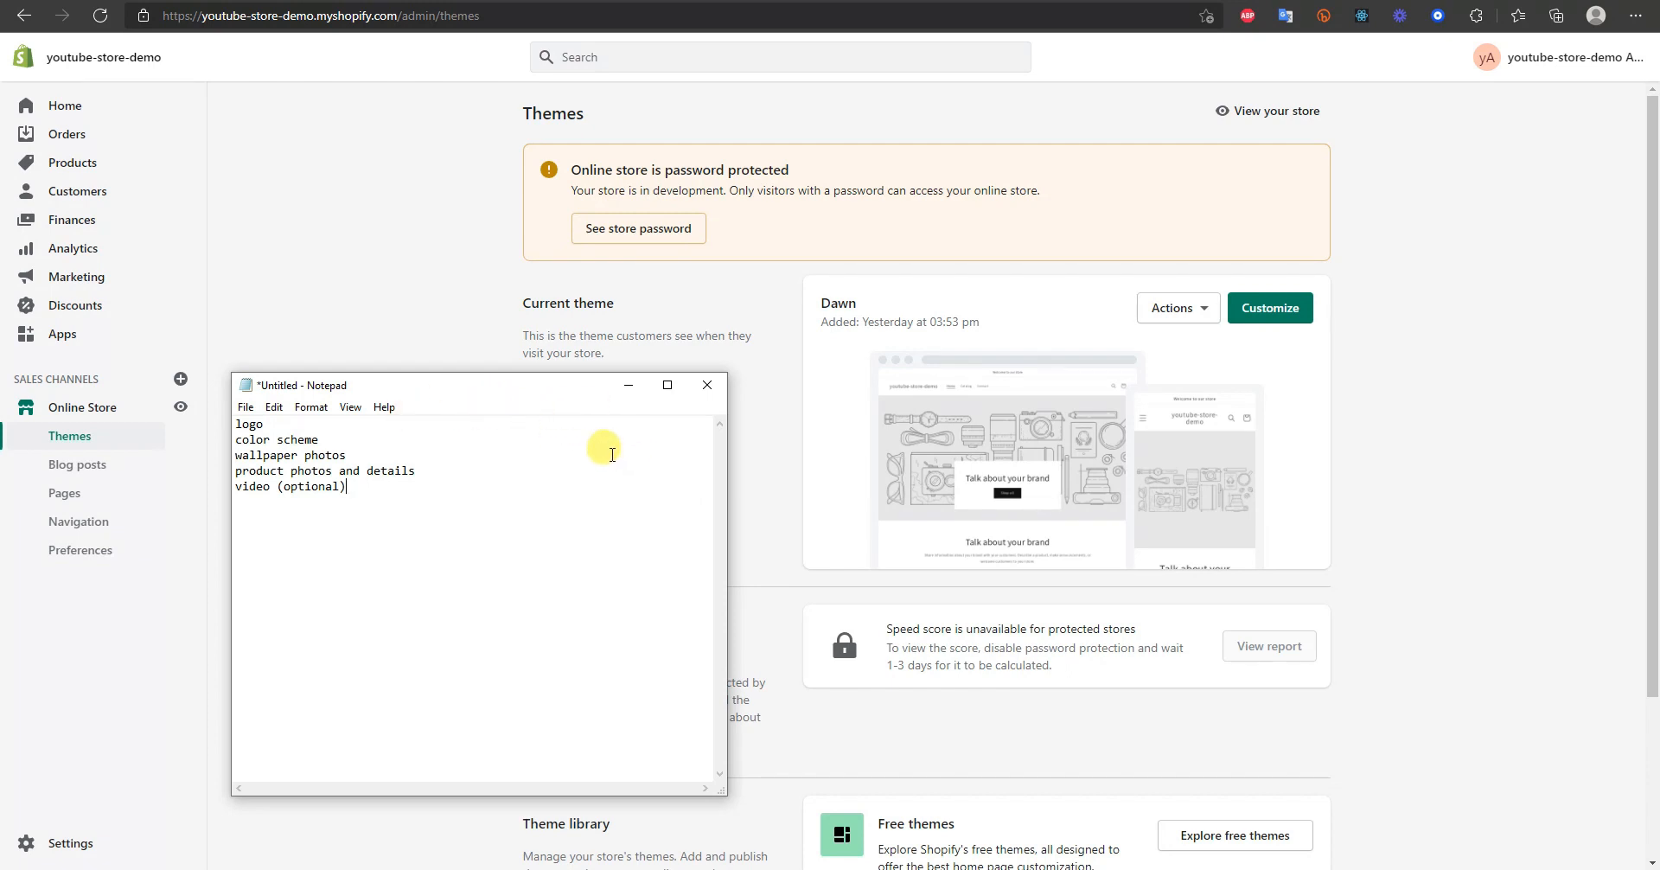
left_click_drag(505, 384, 1658, 372)
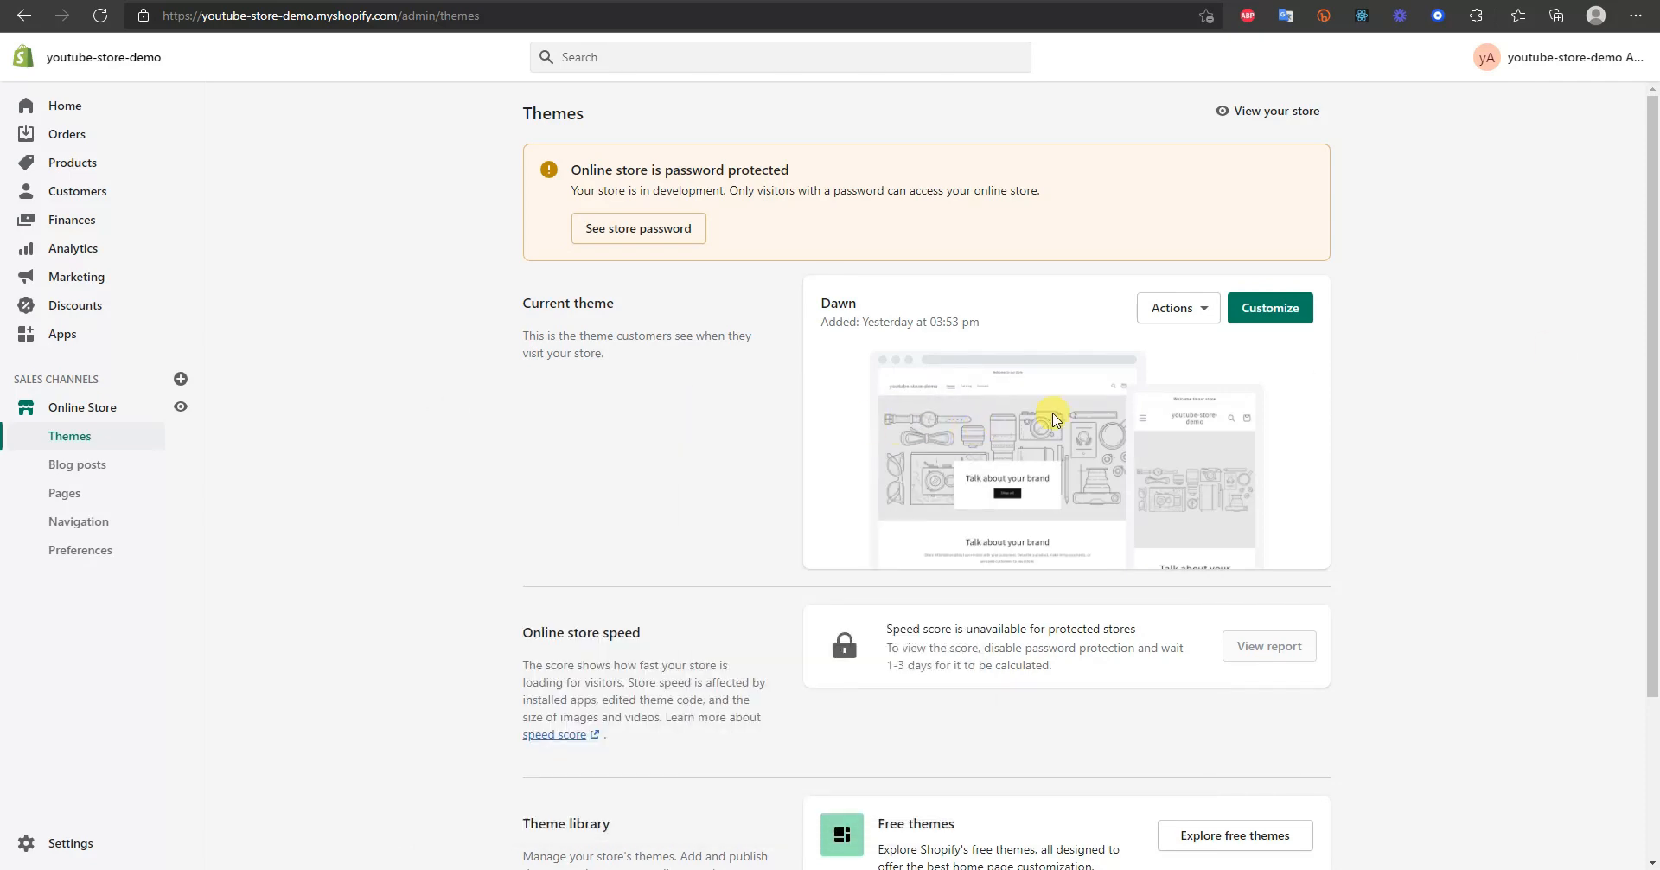
- Customize the Dawn theme's header with the ABC CLOTHING logo image from the library at a custom width of 210px
left_click(1266, 320)
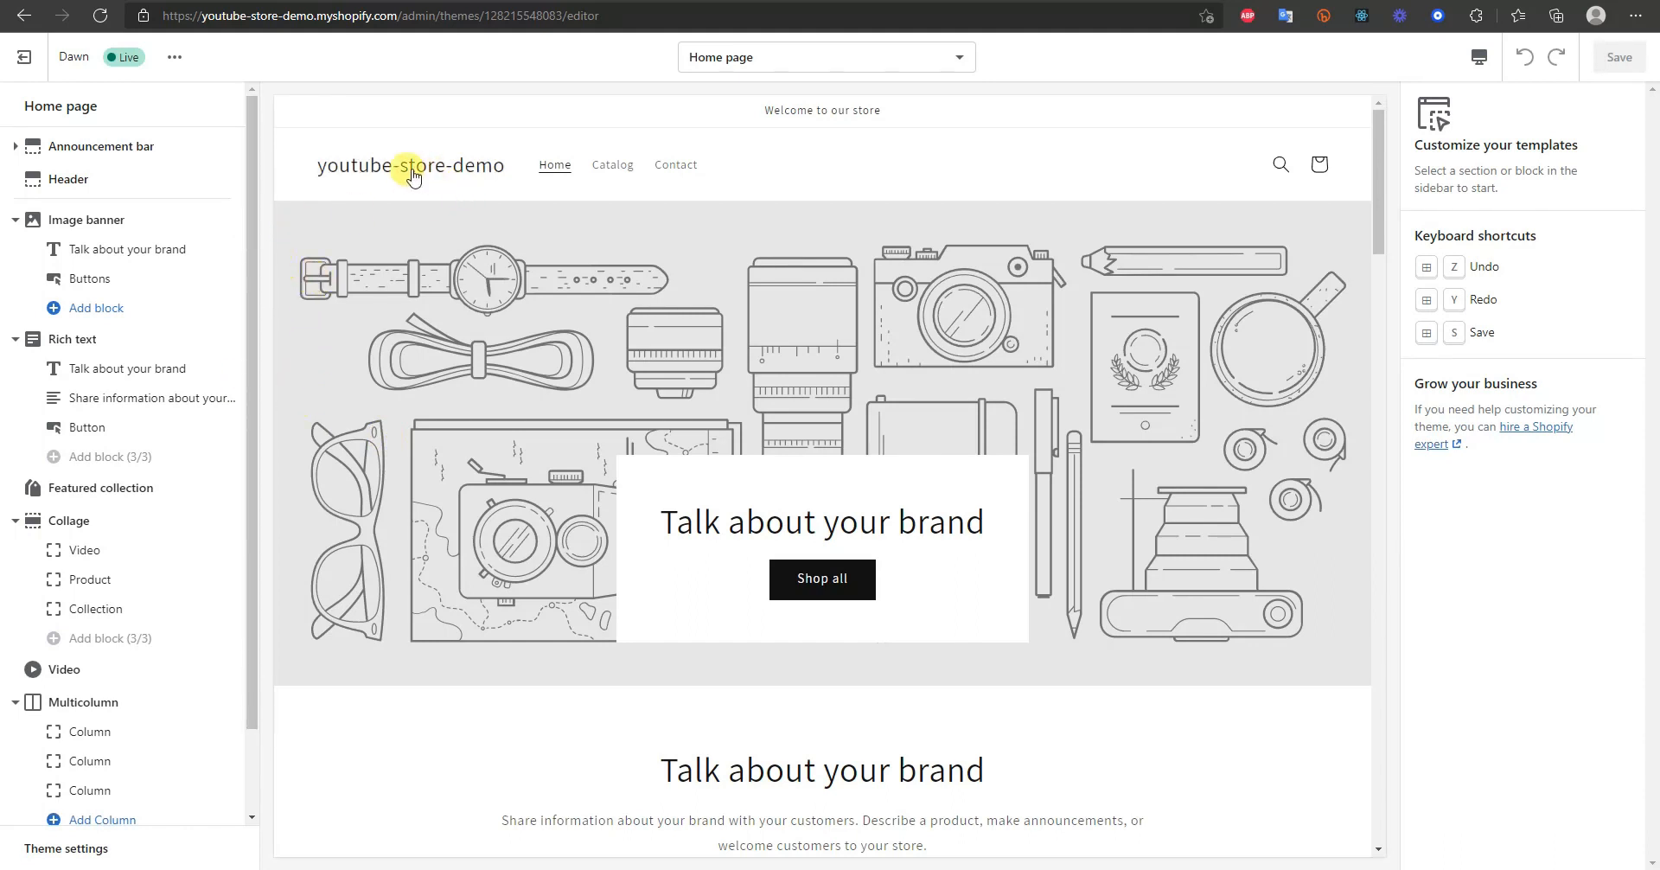
left_click(98, 186)
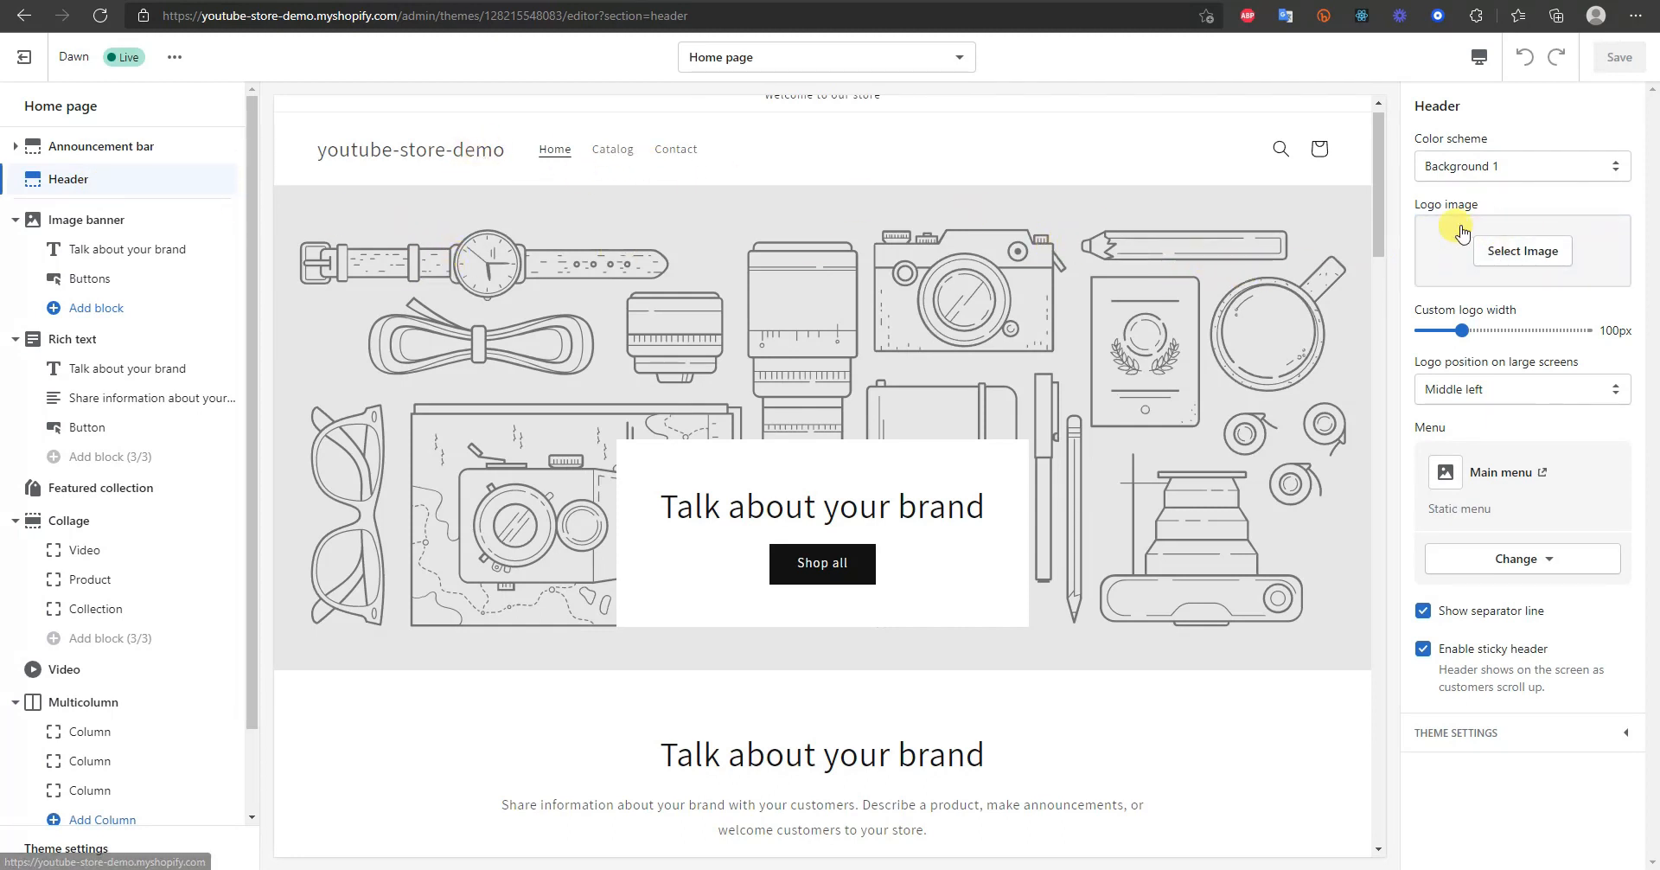
left_click(1526, 252)
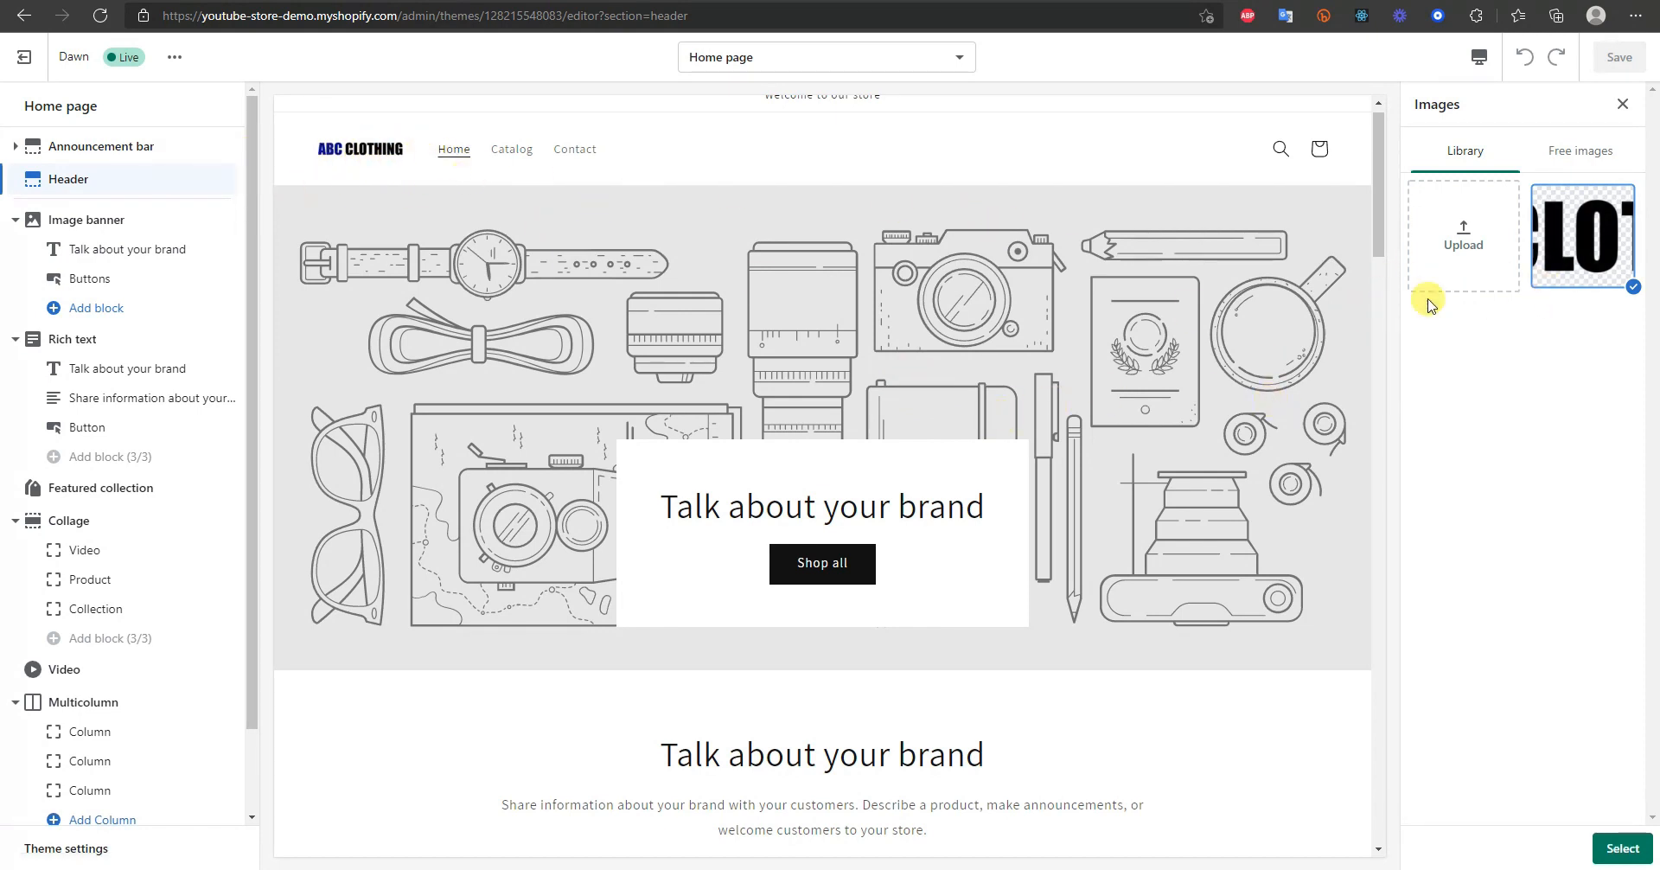
left_click(1621, 848)
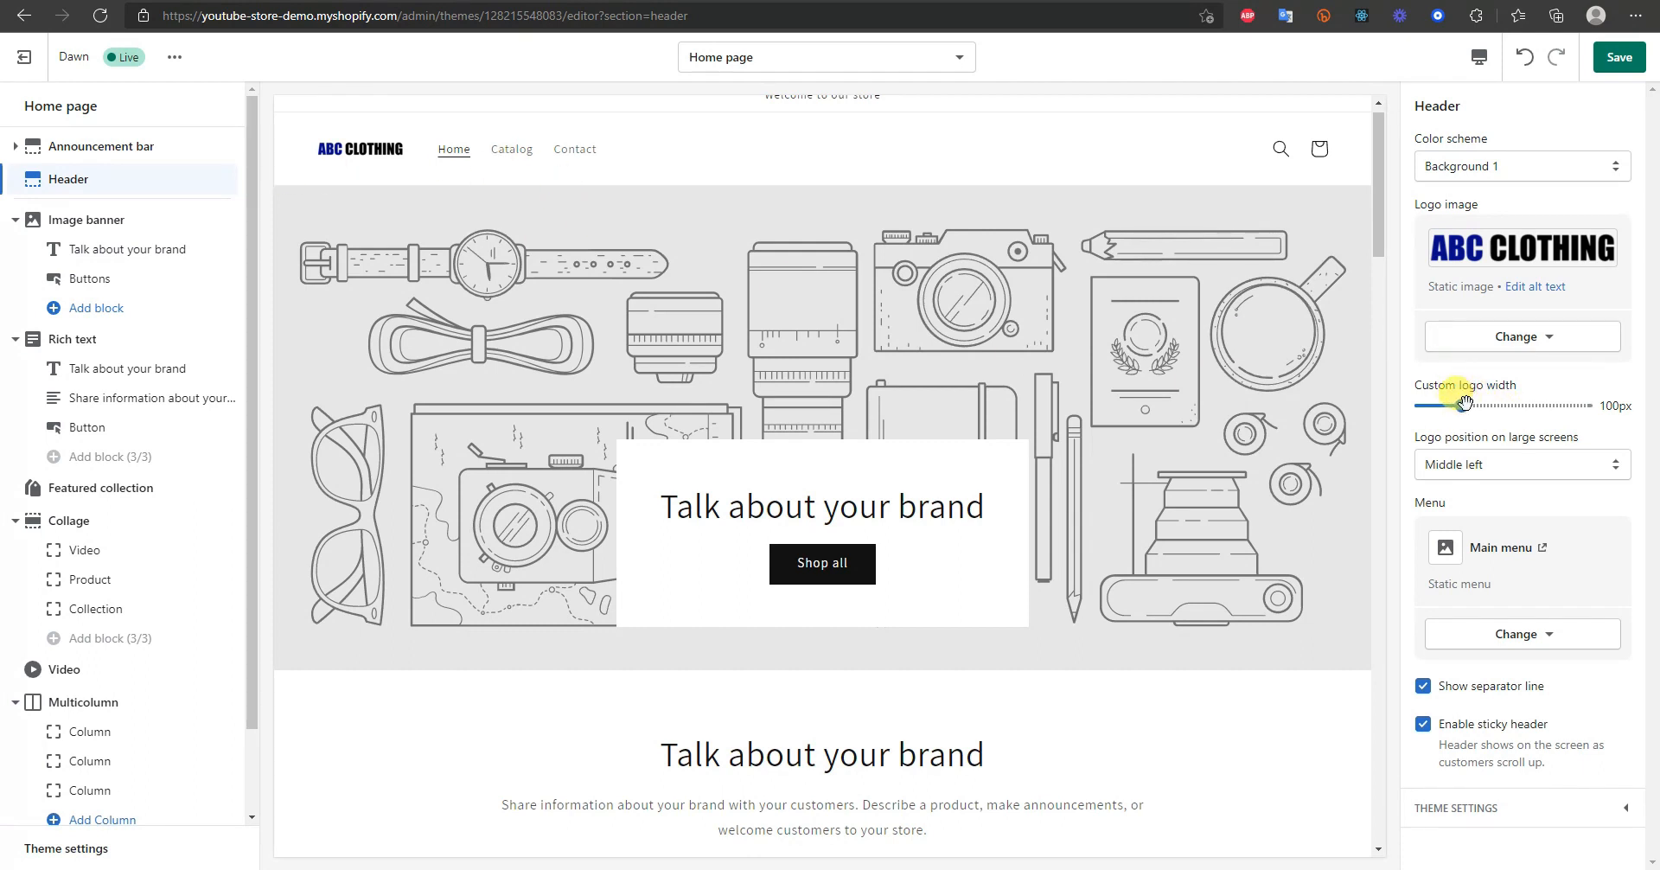
left_click_drag(1461, 405, 1585, 406)
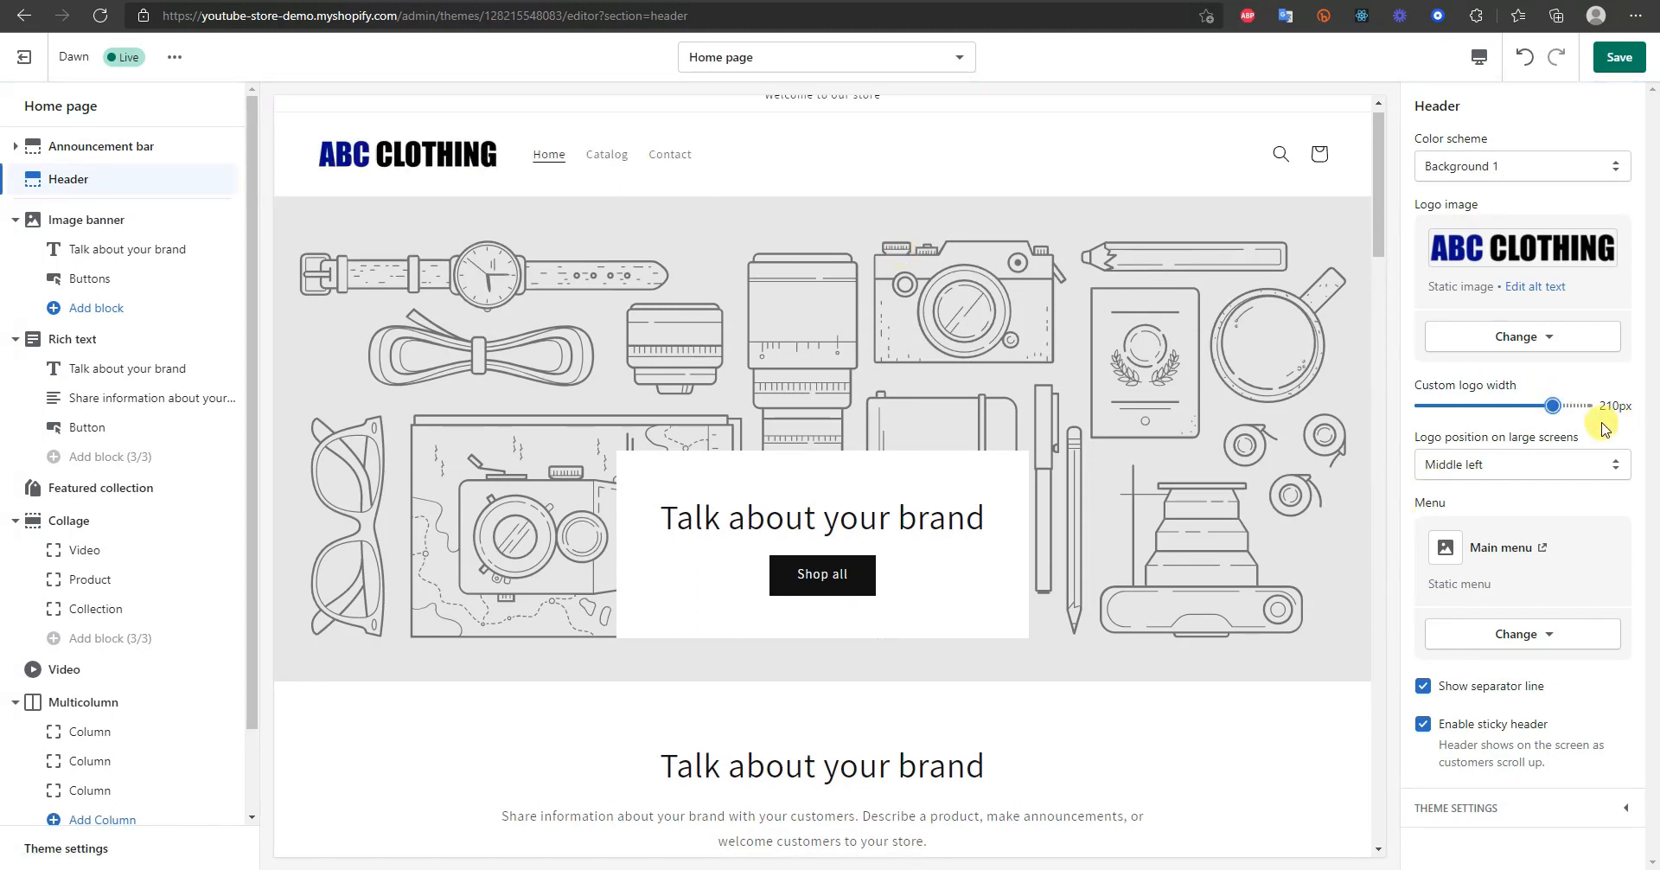
- Try the Top left and Top center logo positions for large screens, and set the position back to Middle left
left_click(1537, 456)
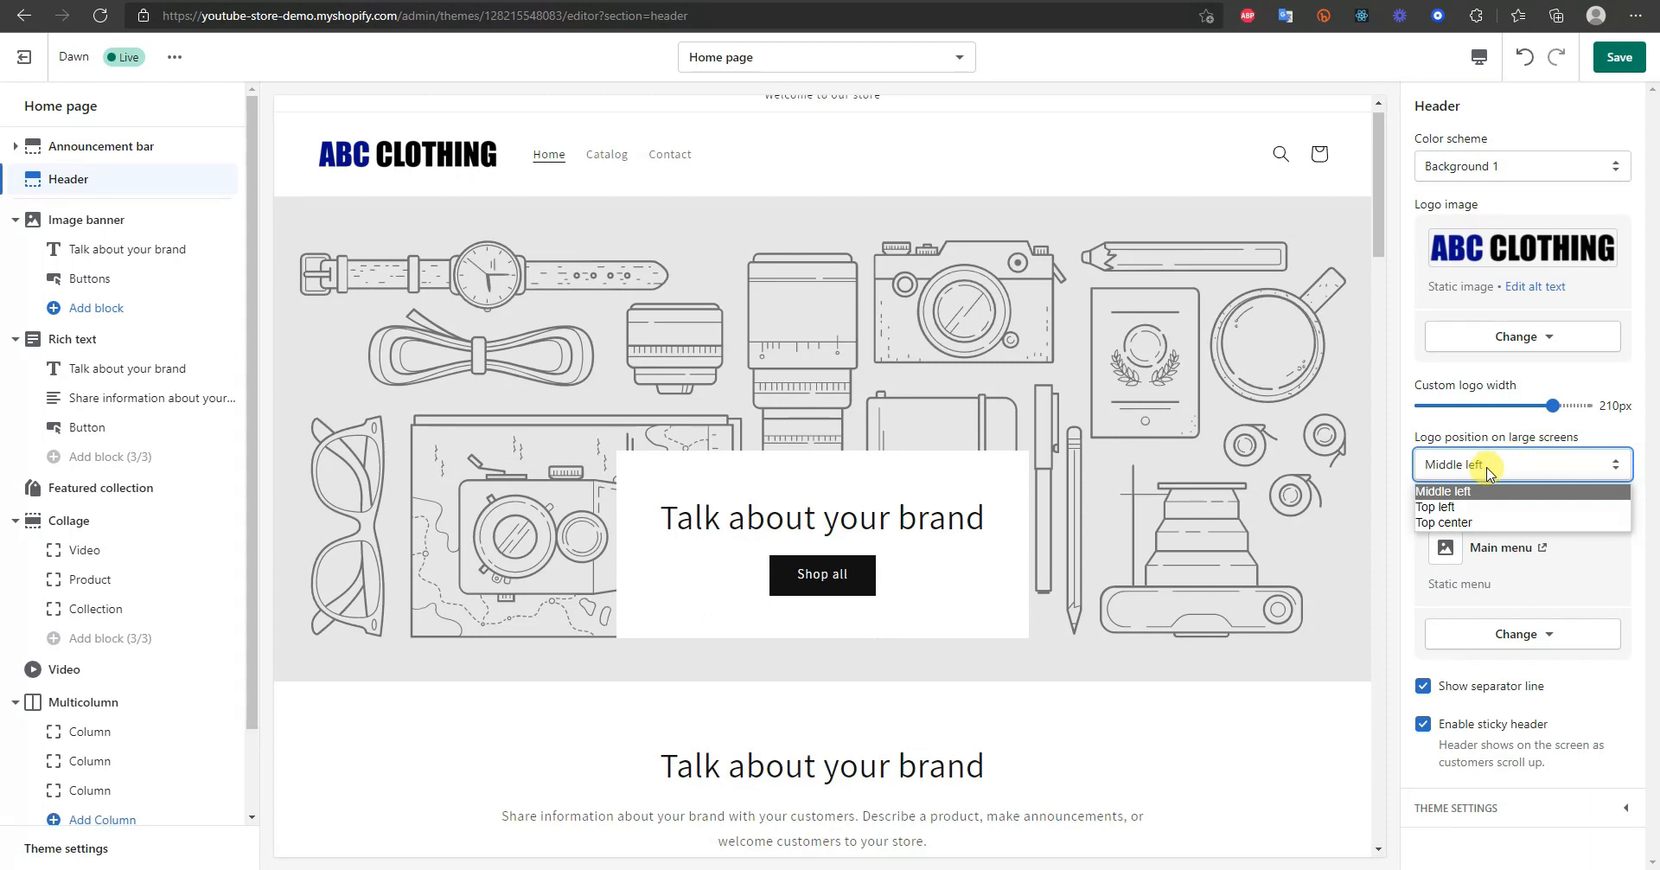
left_click(1478, 507)
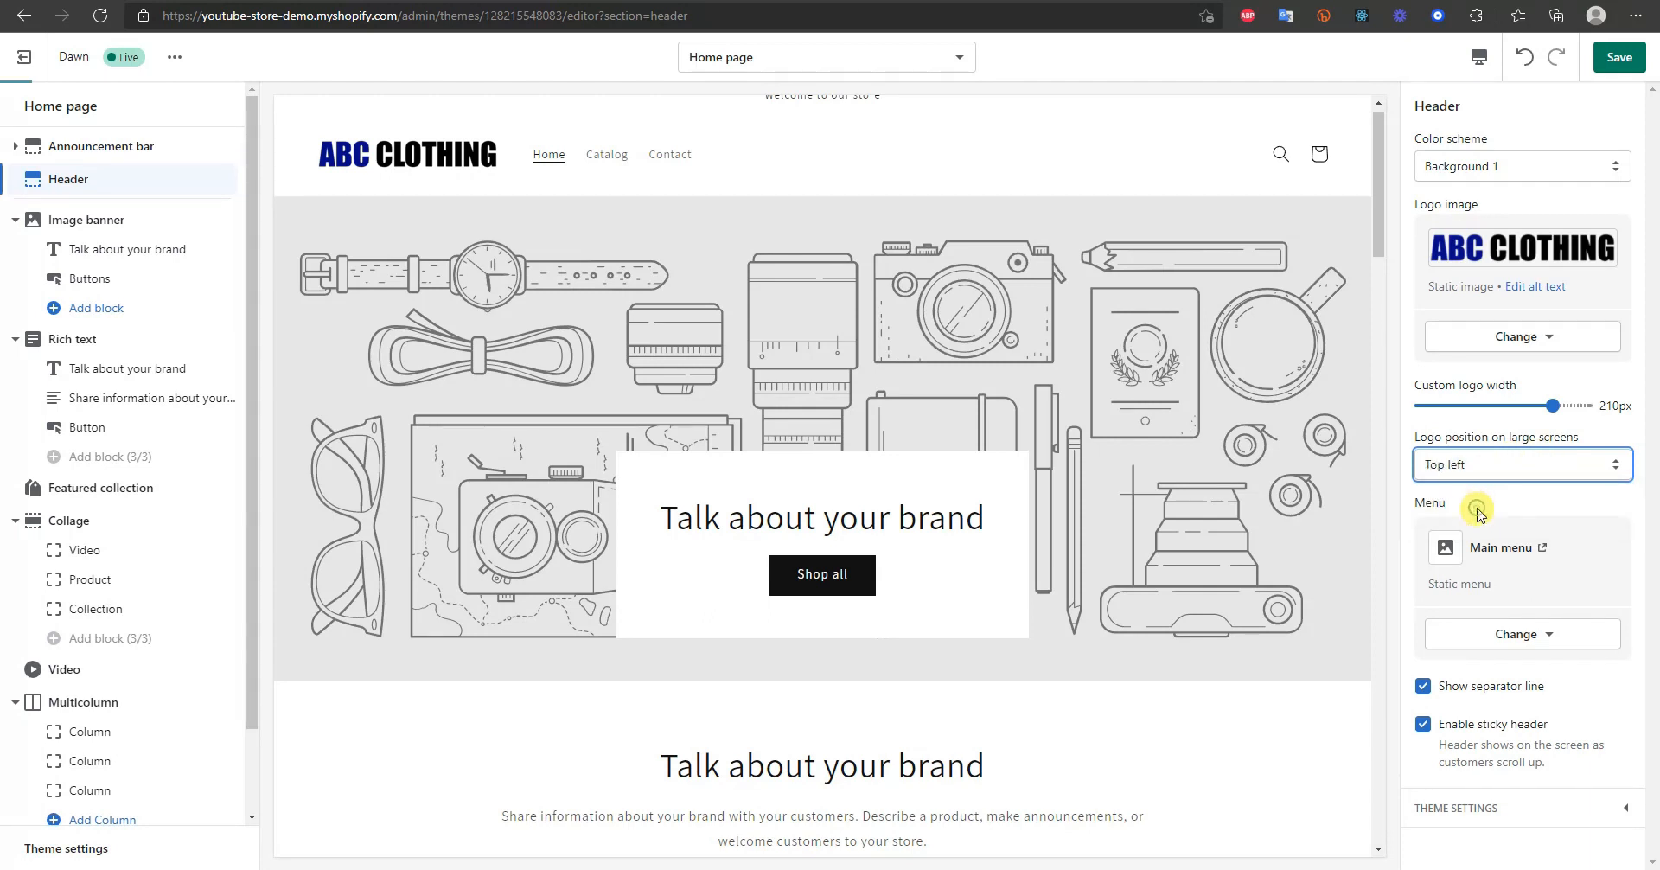
left_click(1513, 466)
left_click(1470, 511)
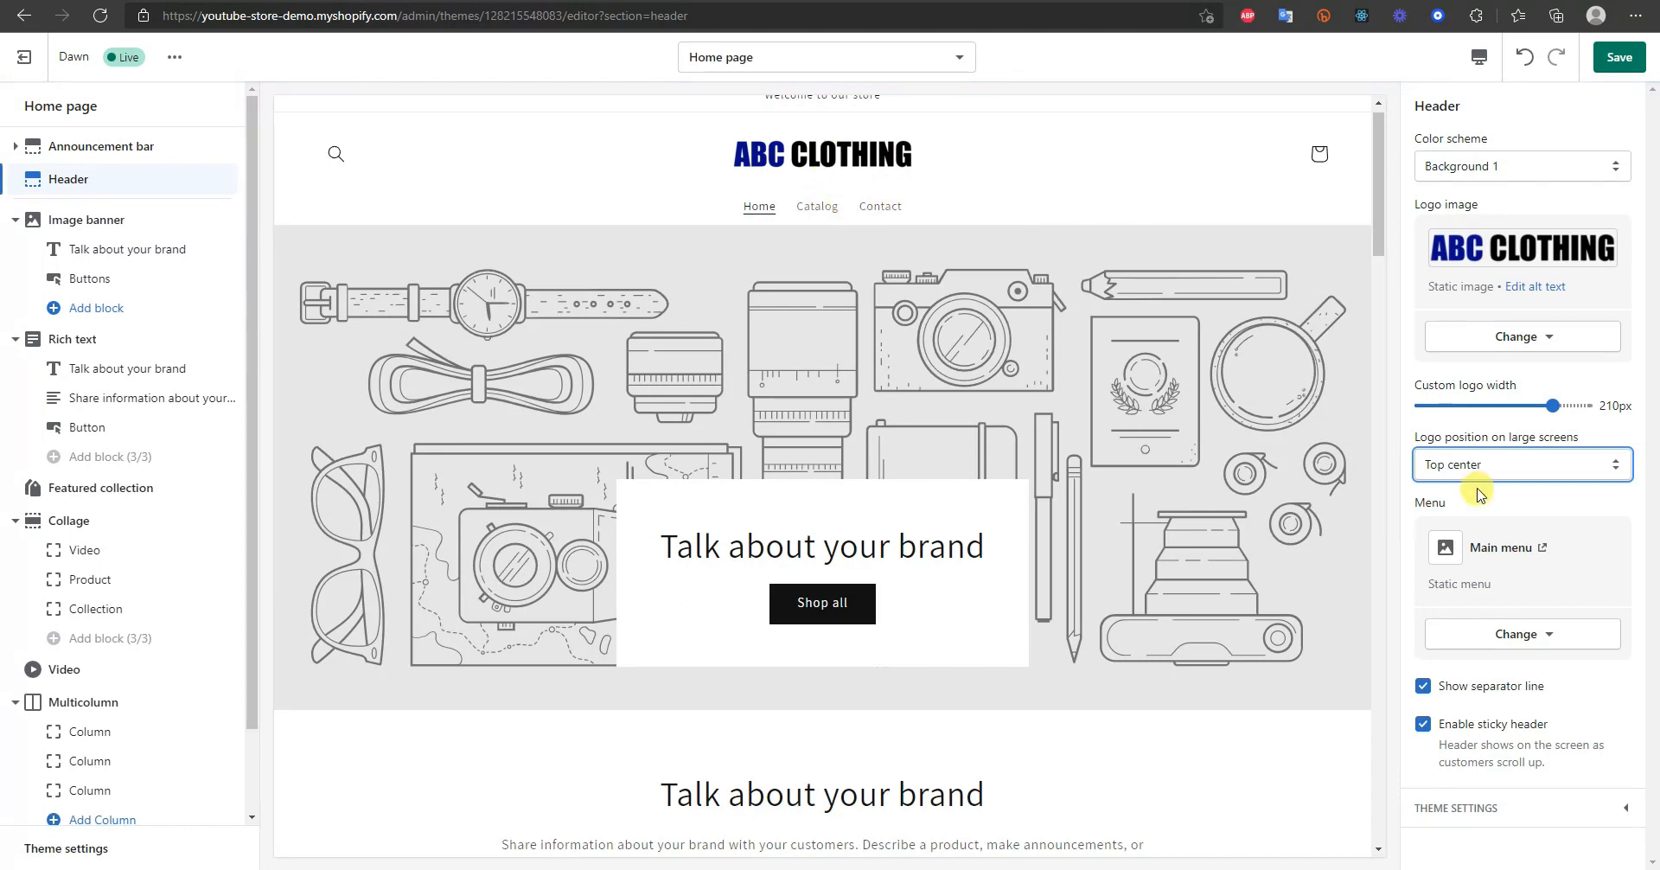
left_click(1537, 463)
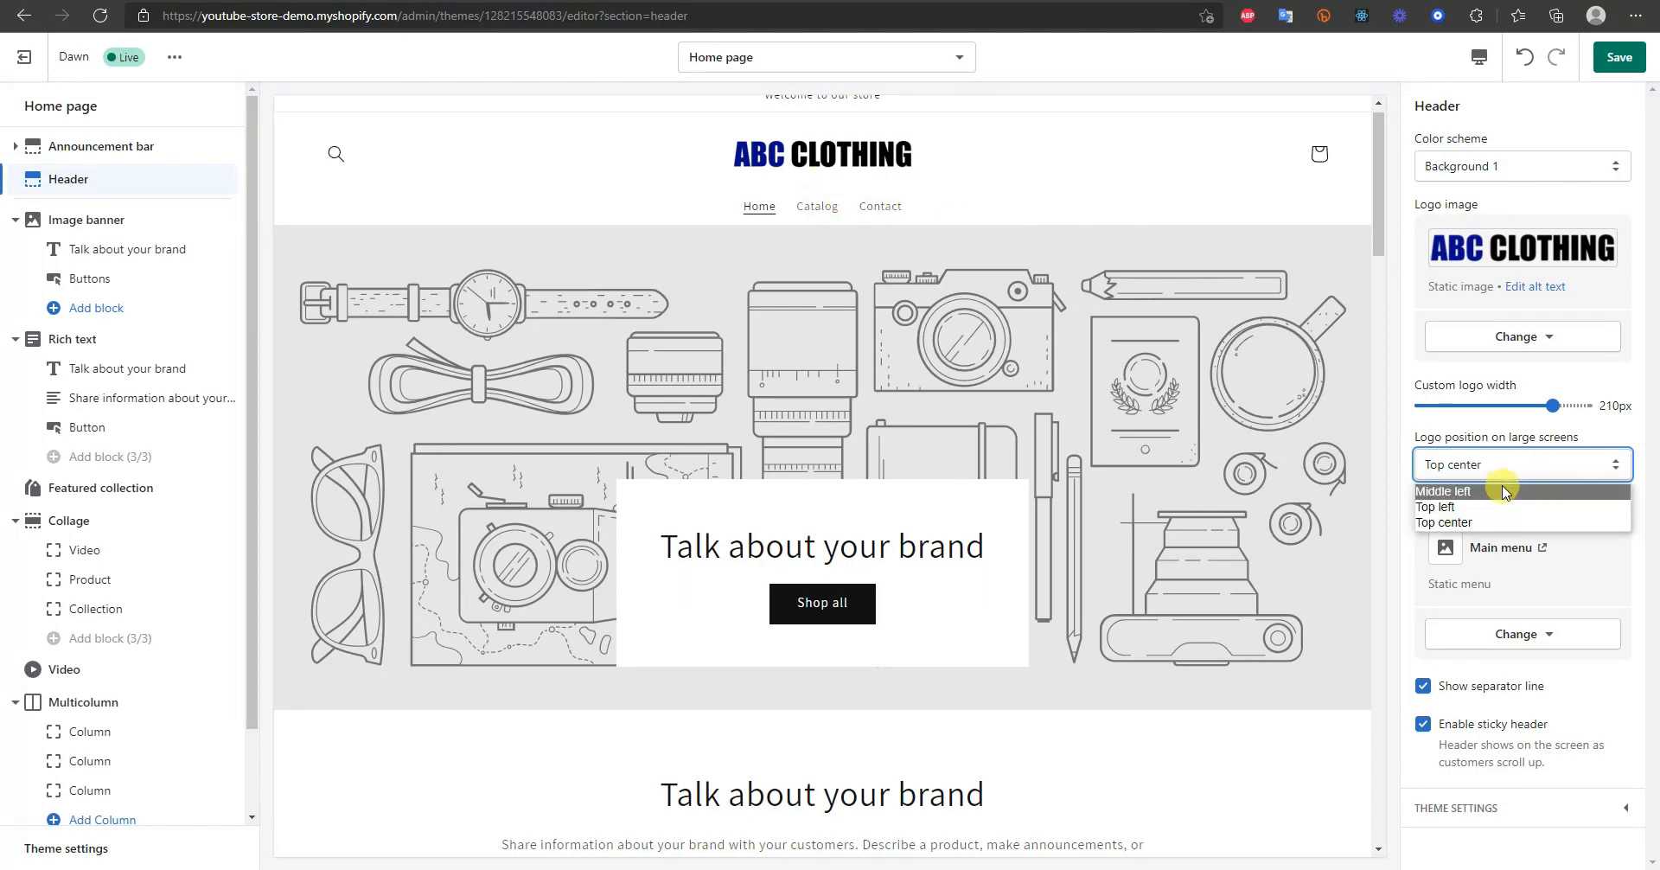
left_click(1469, 490)
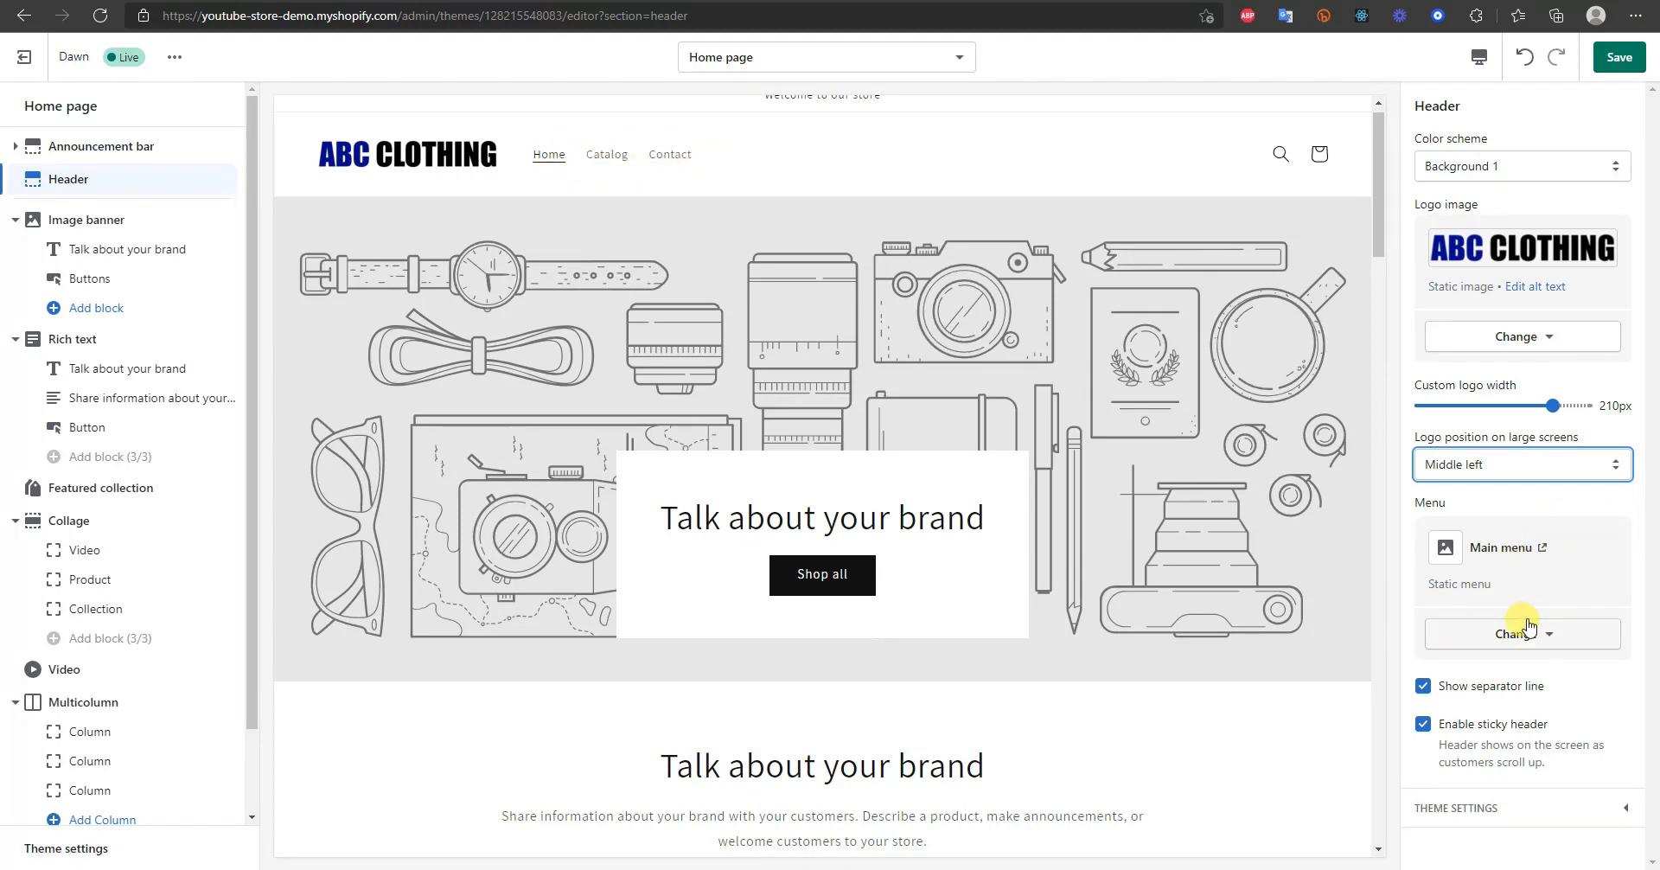
left_click(1556, 634)
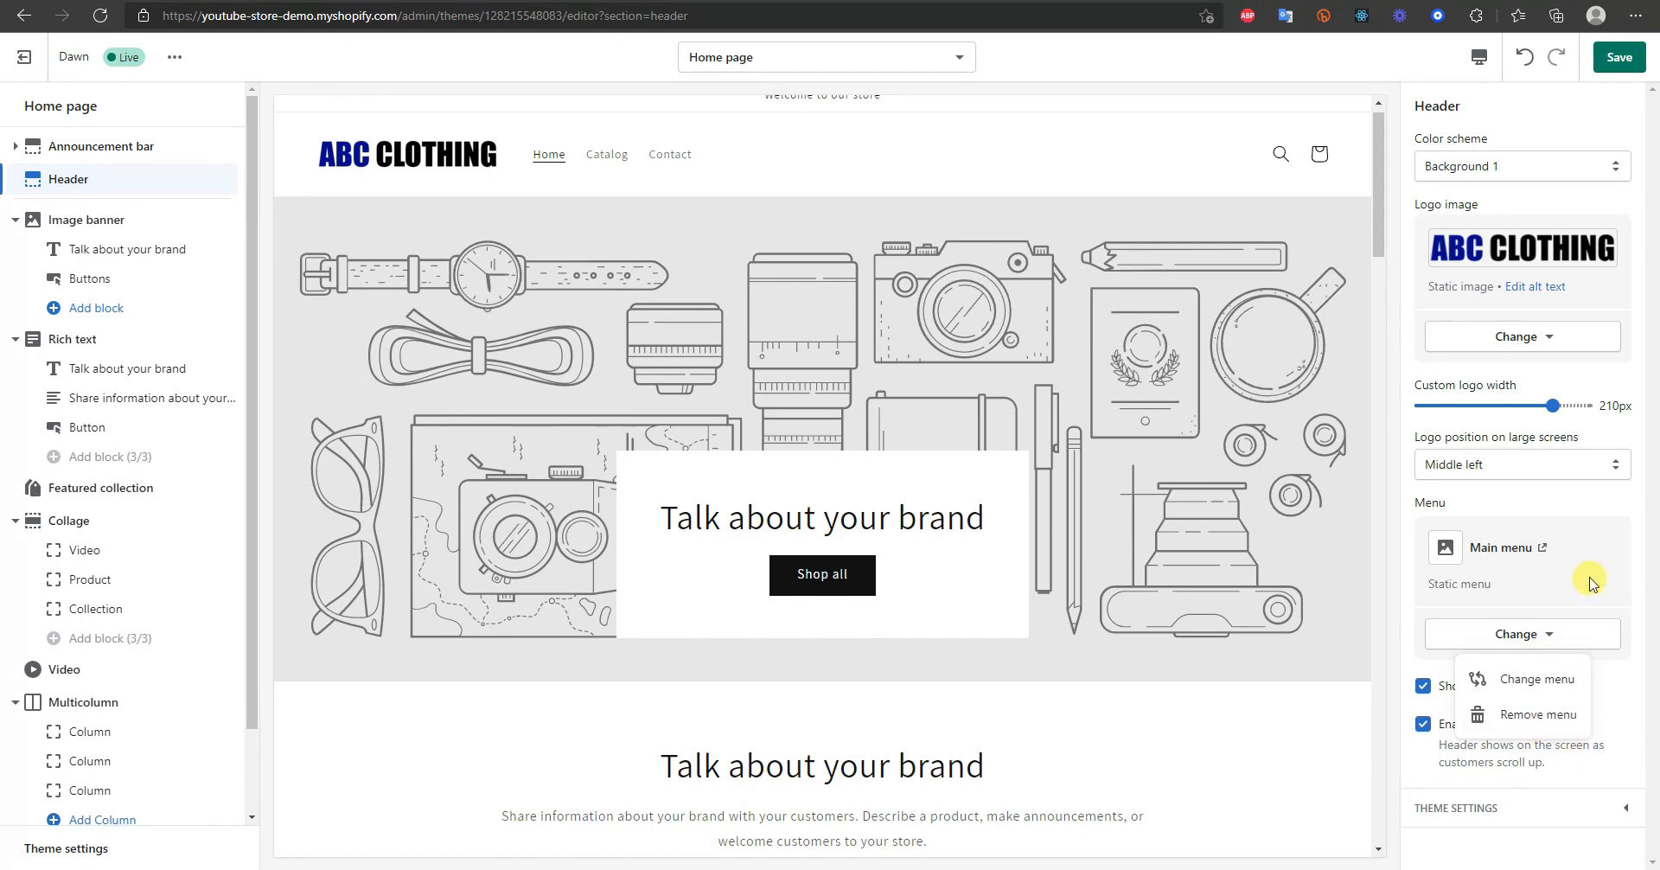
left_click(1565, 497)
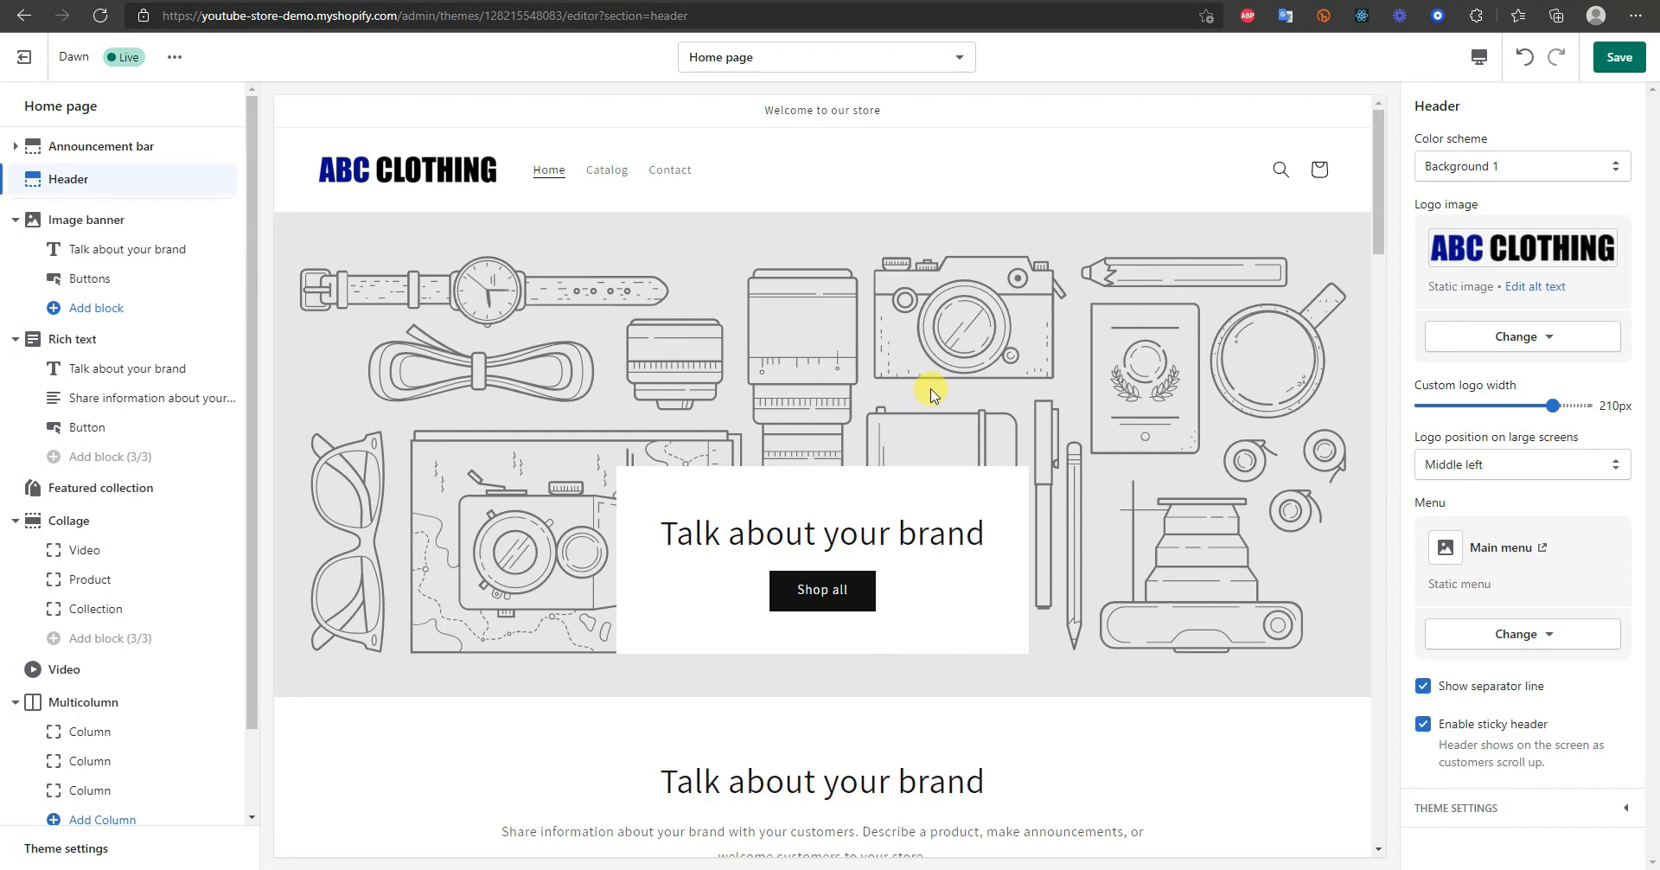
- Compare how the page header behaves while scrolling the home page preview with the sticky header enabled and disabled
scroll(931, 393, "down", 10)
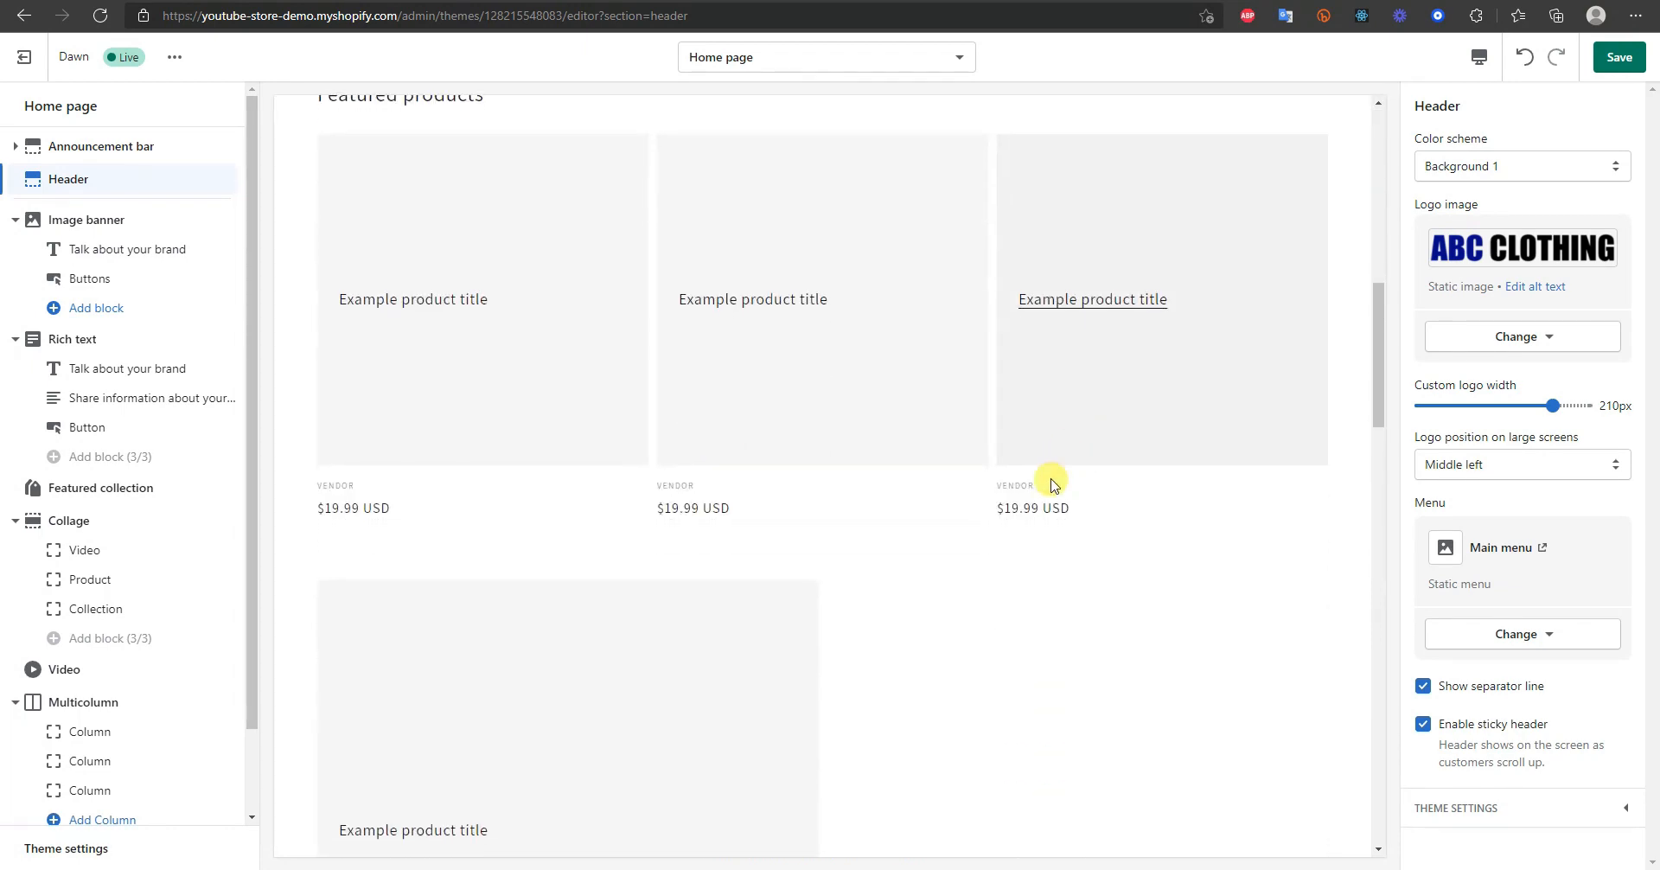
scroll(1029, 527, "up", 3)
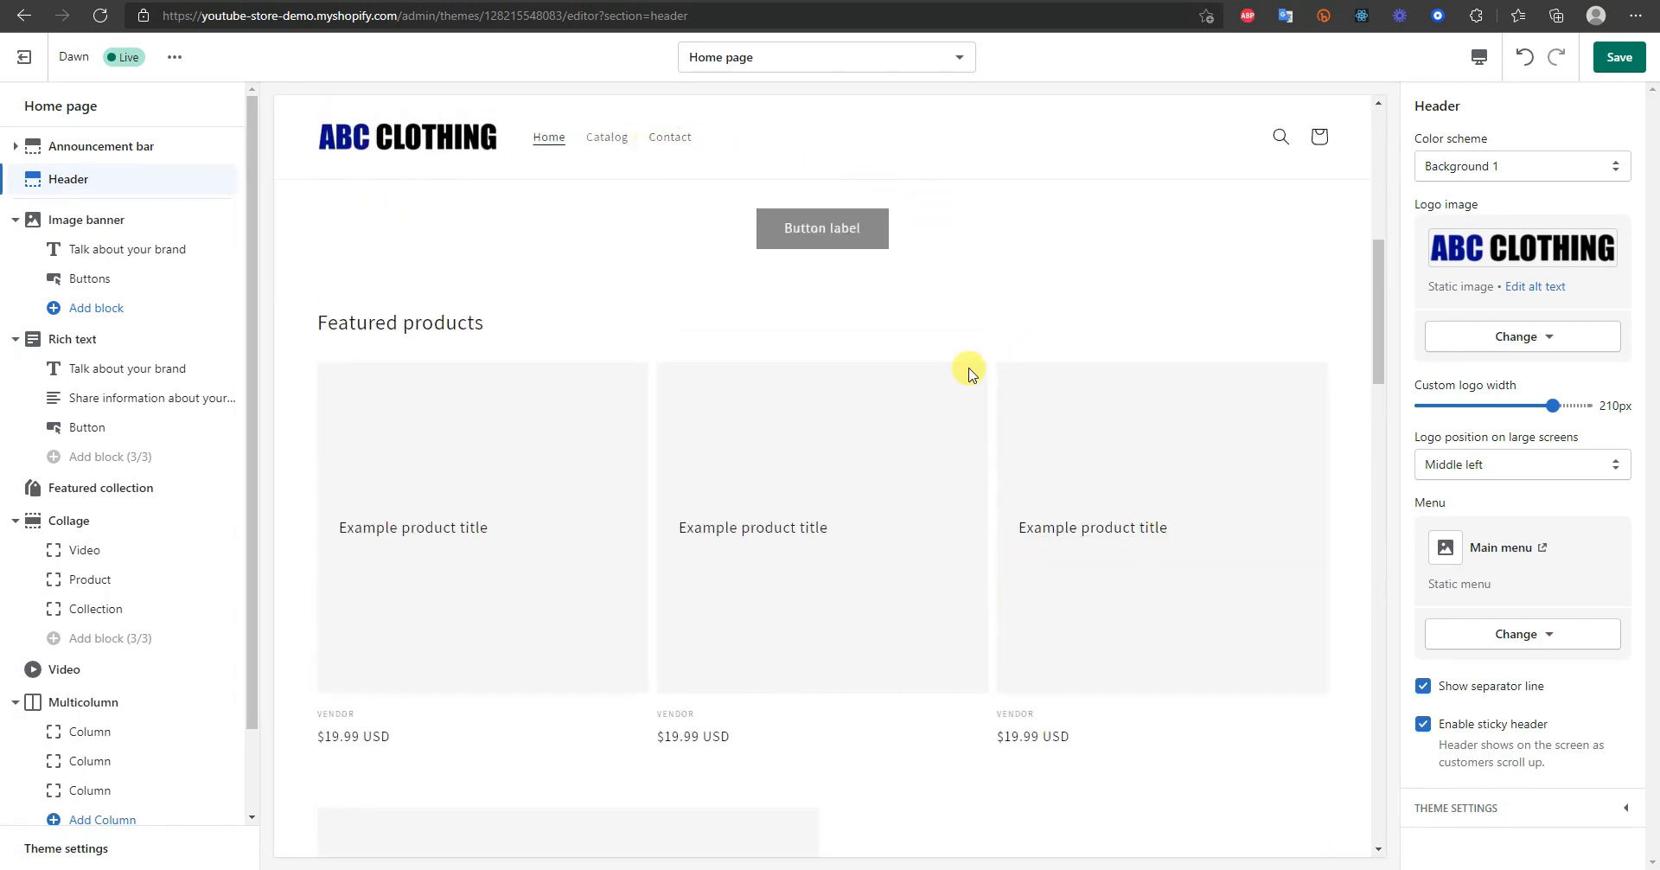
left_click(1507, 730)
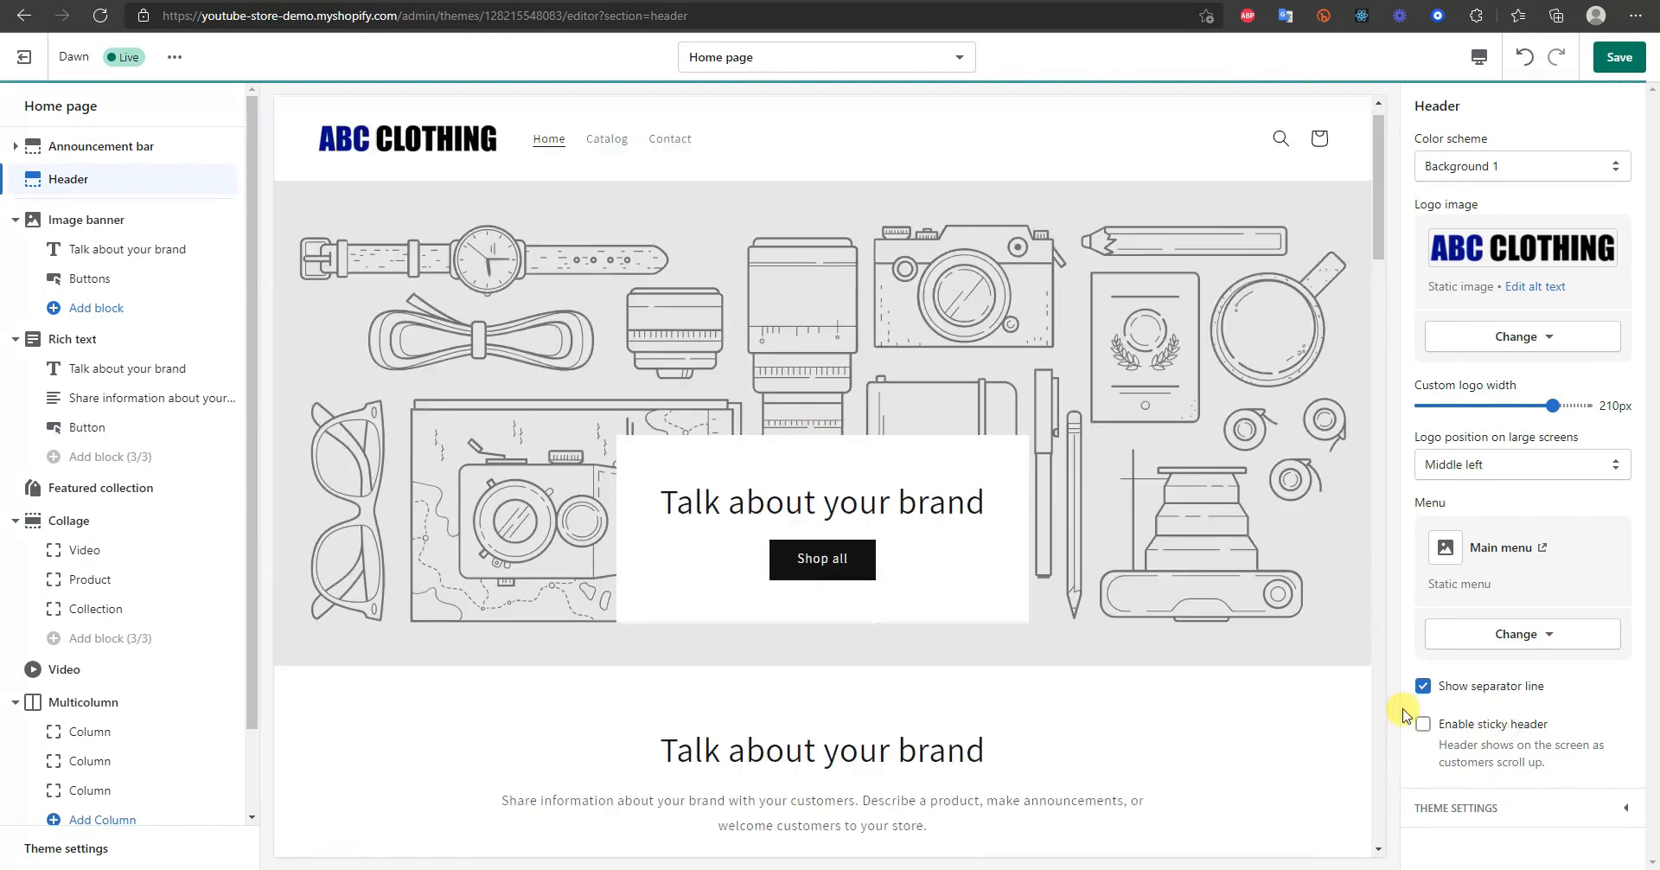
scroll(953, 574, "down", 12)
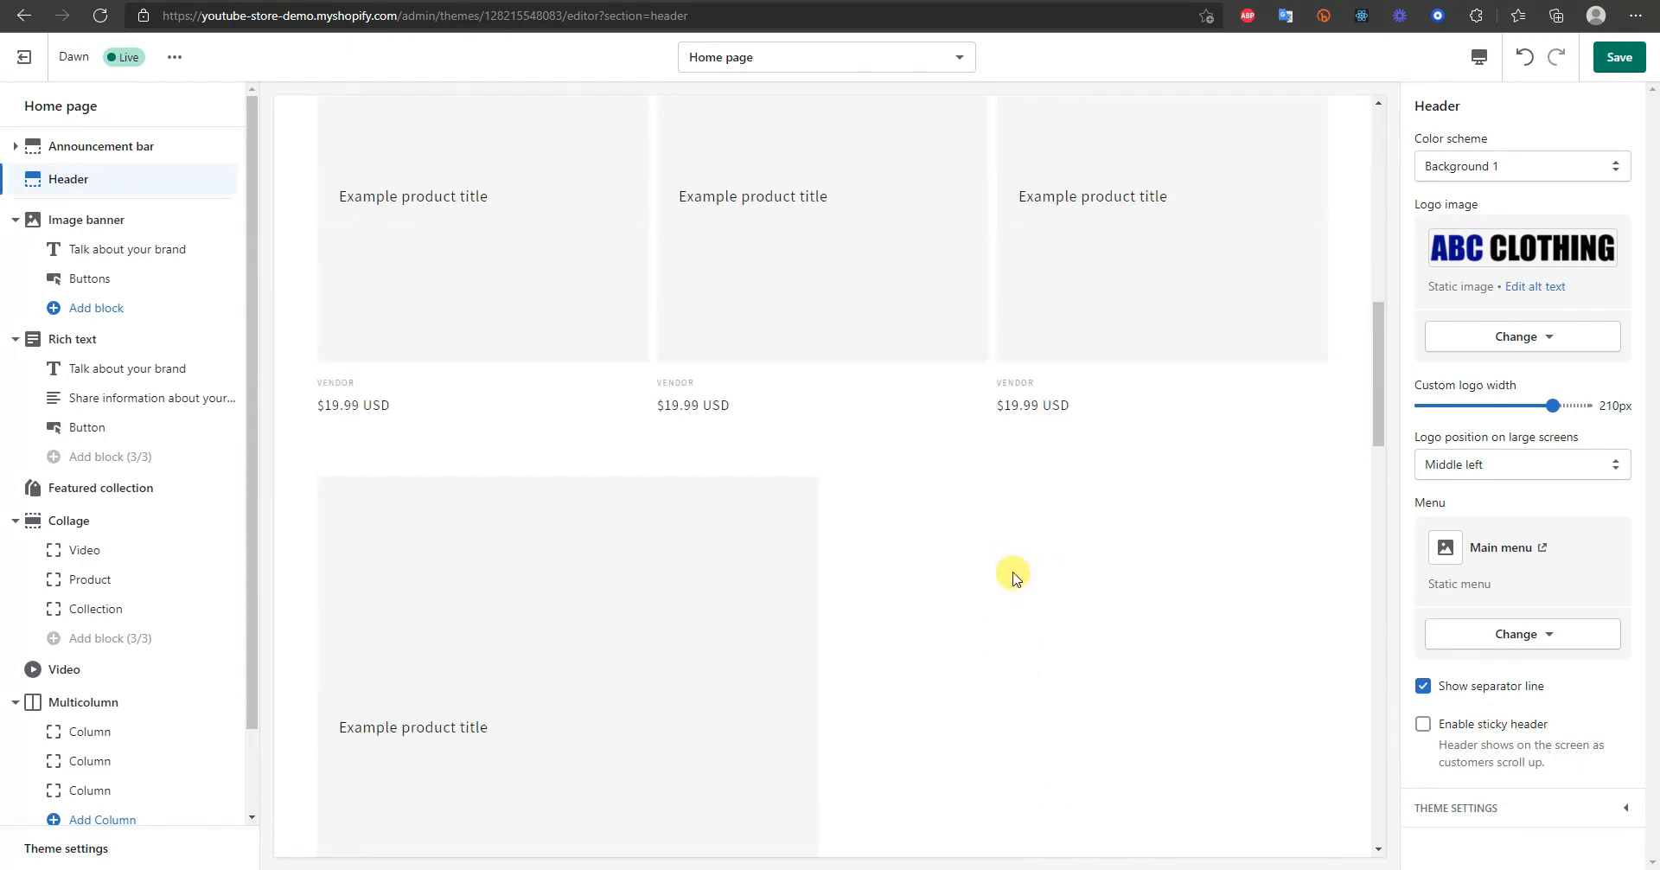
scroll(1008, 571, "up", 5)
scroll(1034, 450, "up", 5)
scroll(1034, 450, "up", 2)
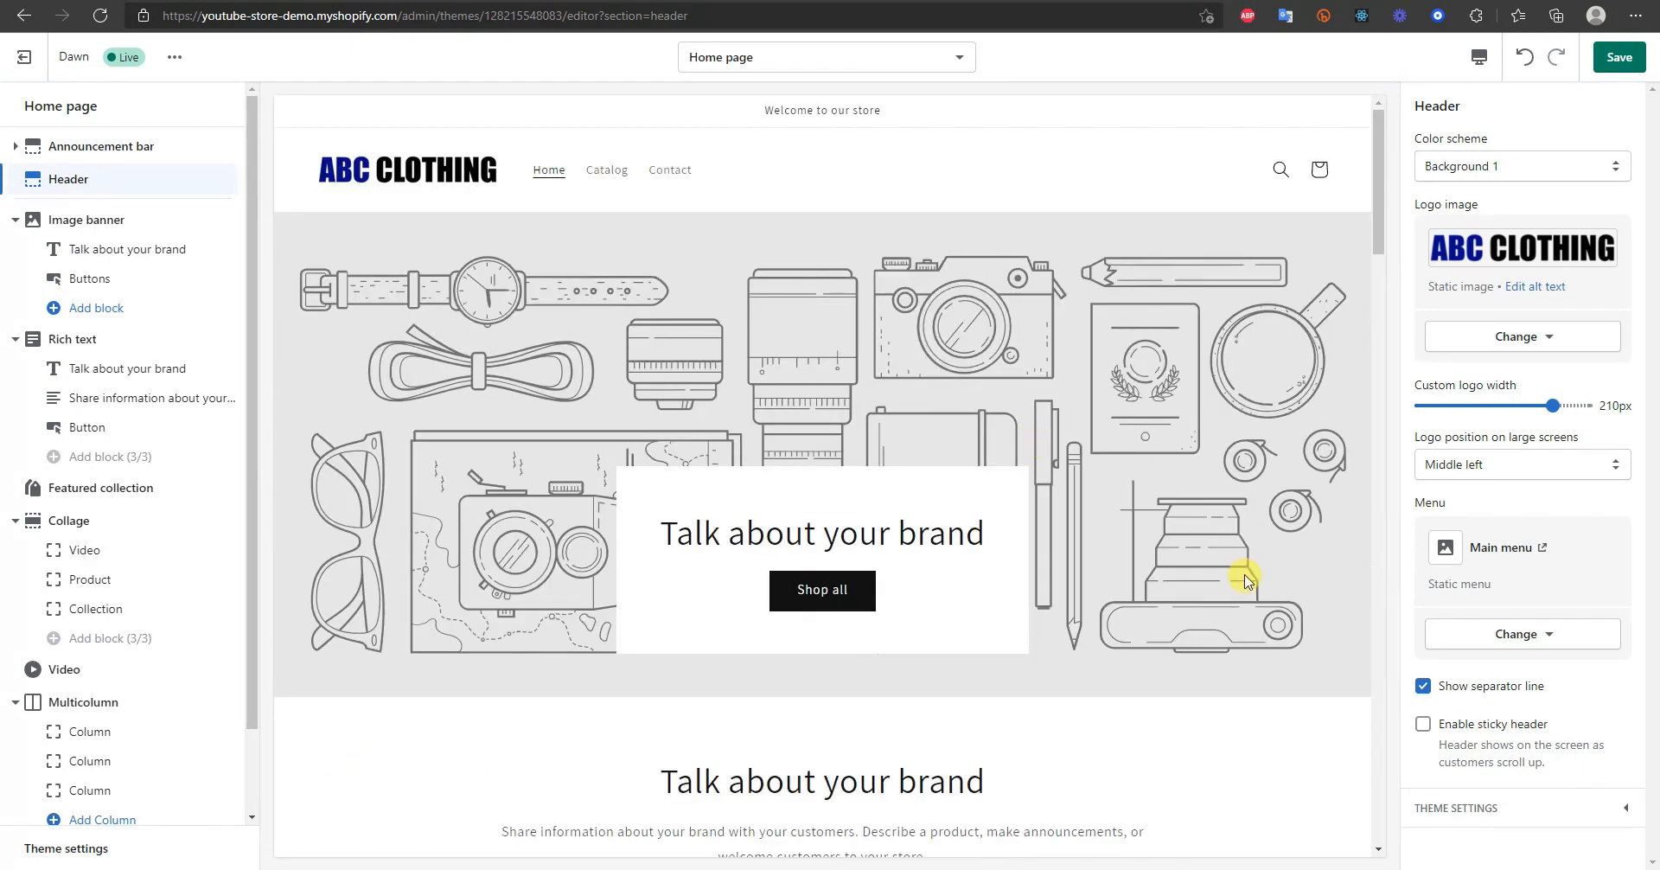
- Re-enable the sticky header, check it by scrolling the preview, and save the theme
left_click(1527, 728)
scroll(1008, 444, "down", 8)
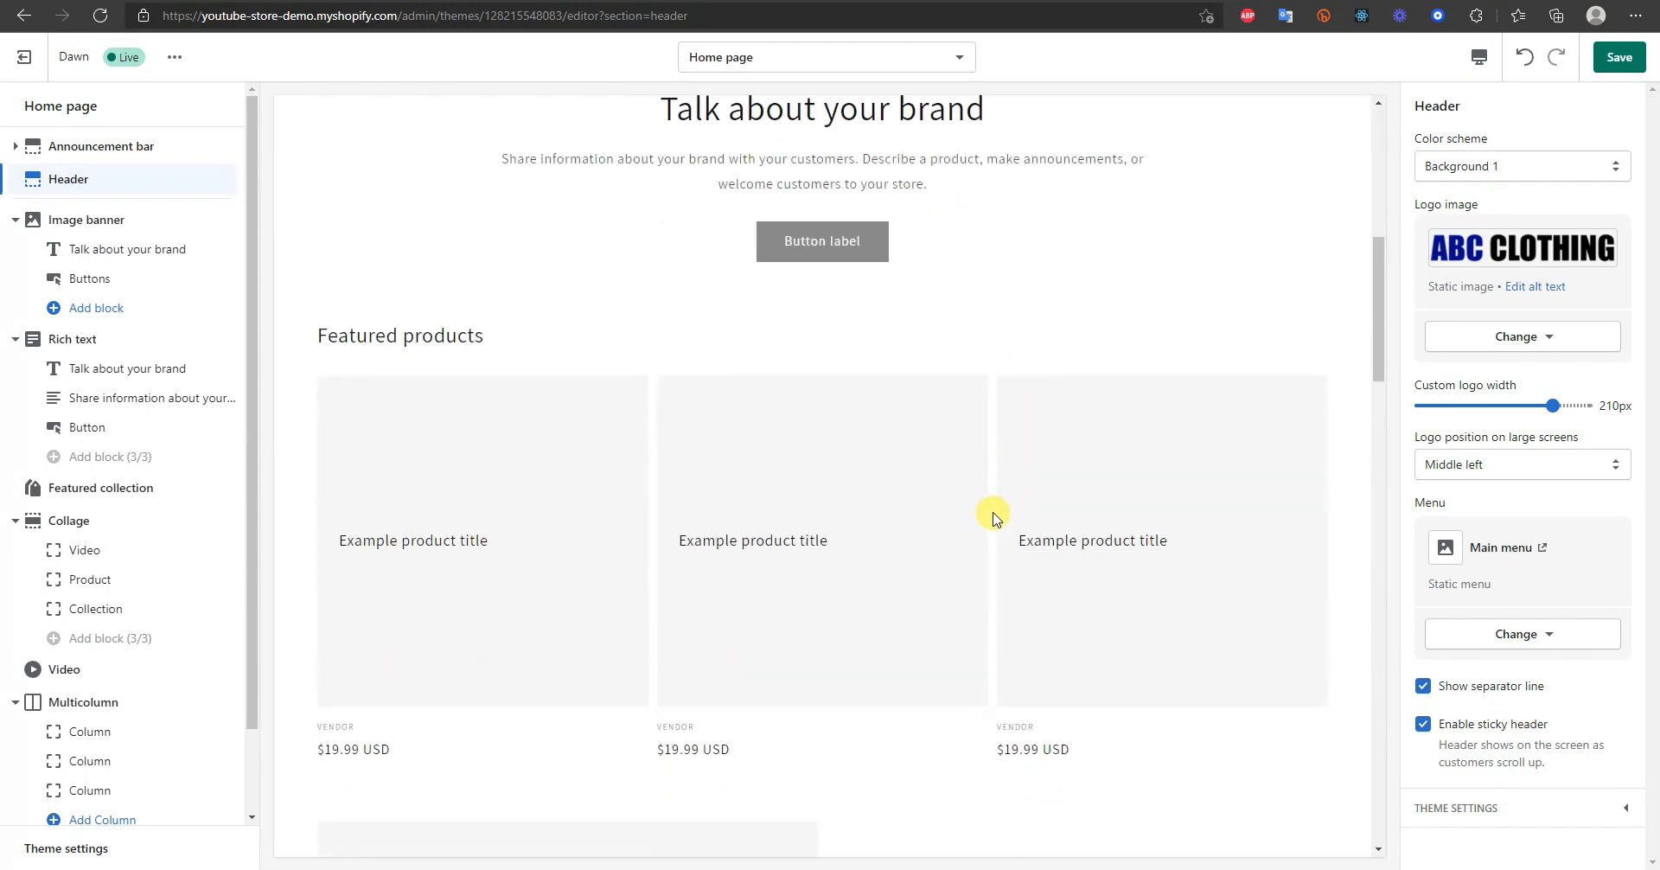
scroll(989, 511, "up", 6)
scroll(988, 516, "up", 2)
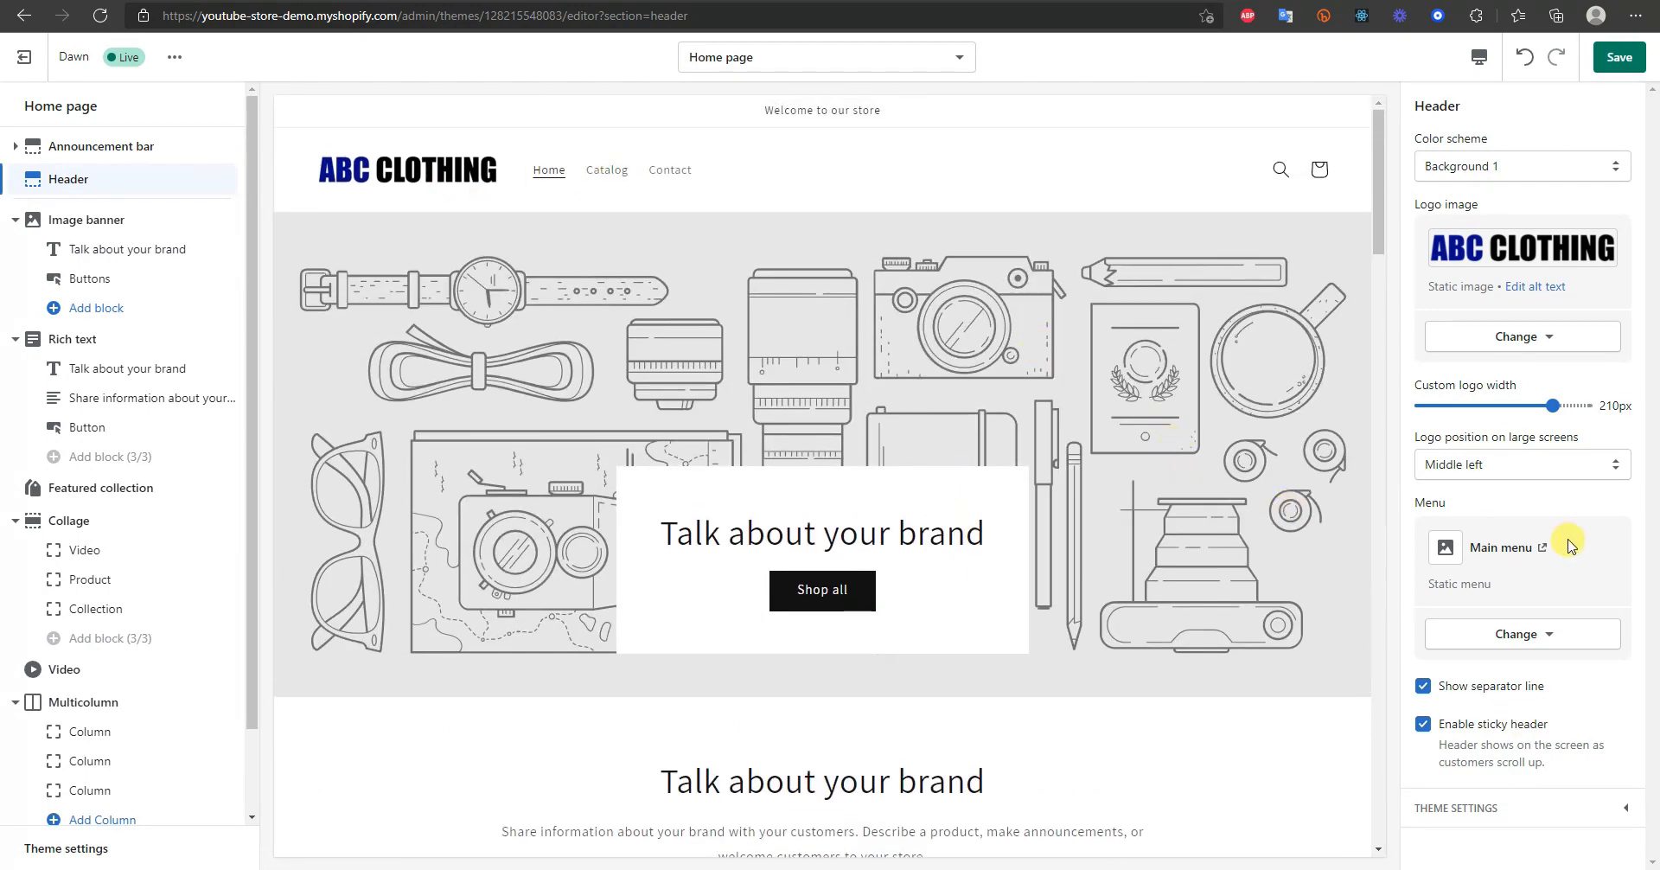
left_click(1618, 59)
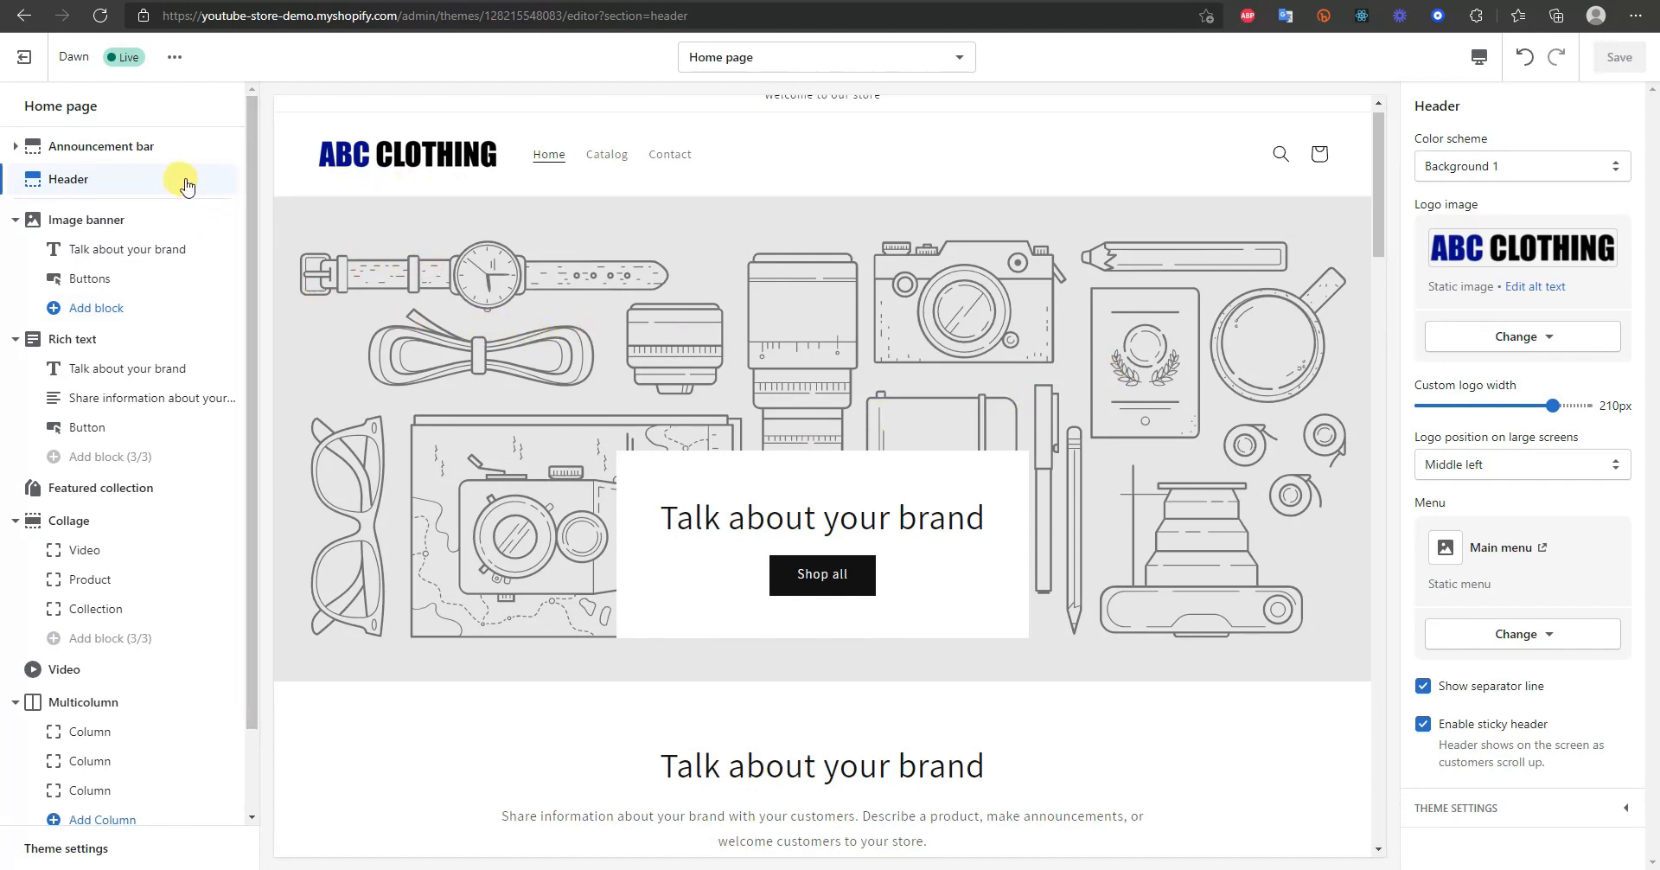
- Open the settings of the announcement bar's "Welcome to our store" announcement and select its text field
left_click(116, 154)
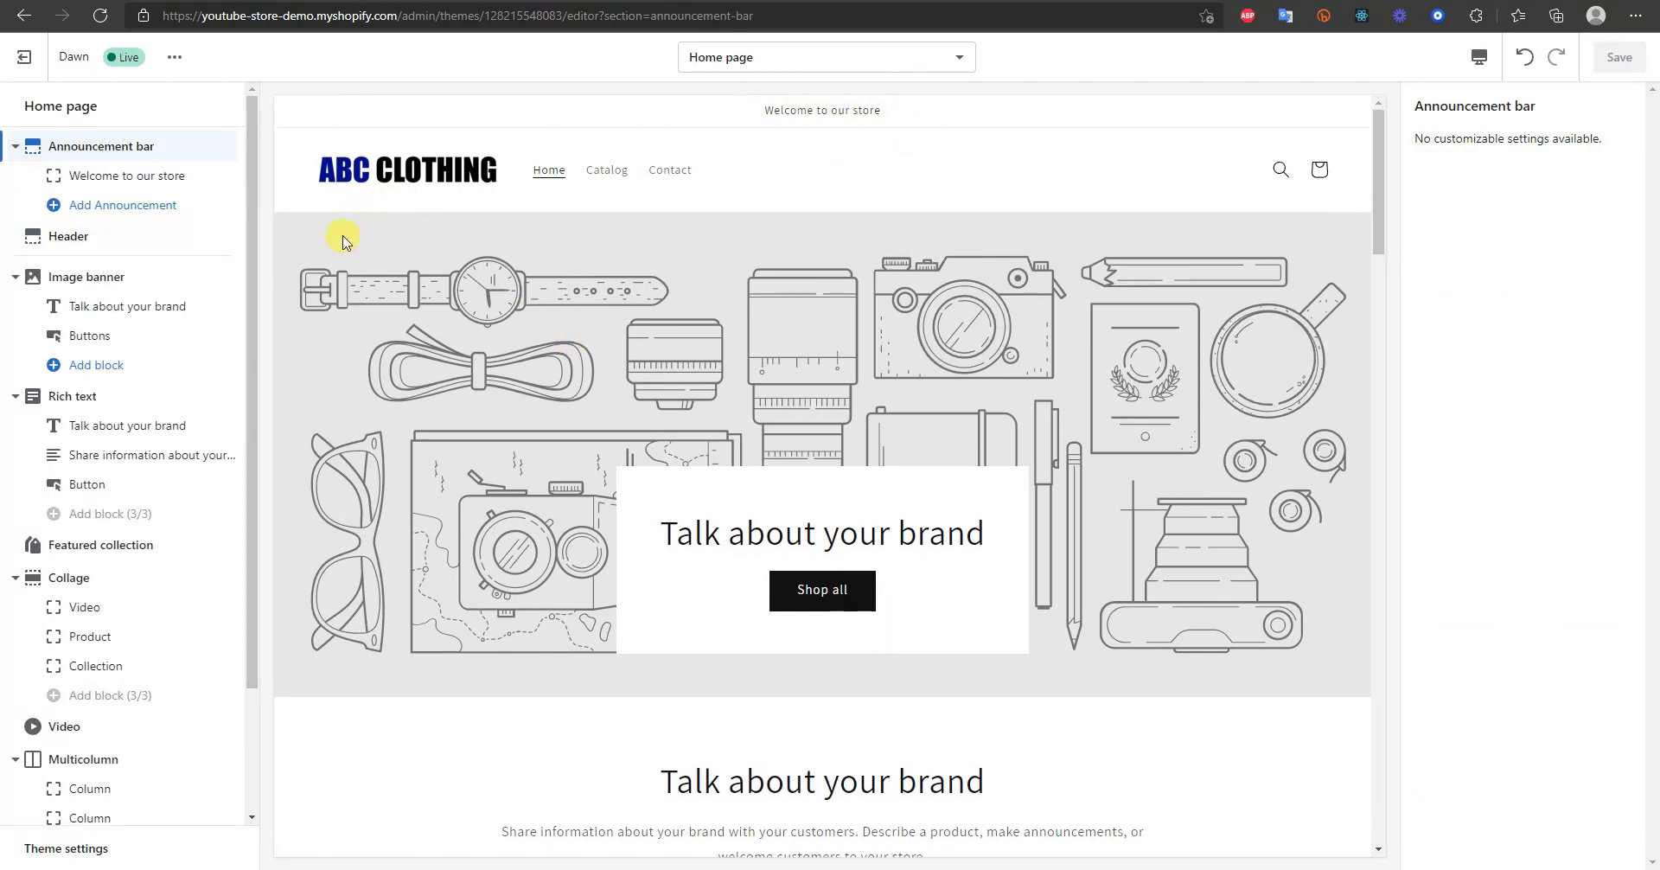
left_click(143, 173)
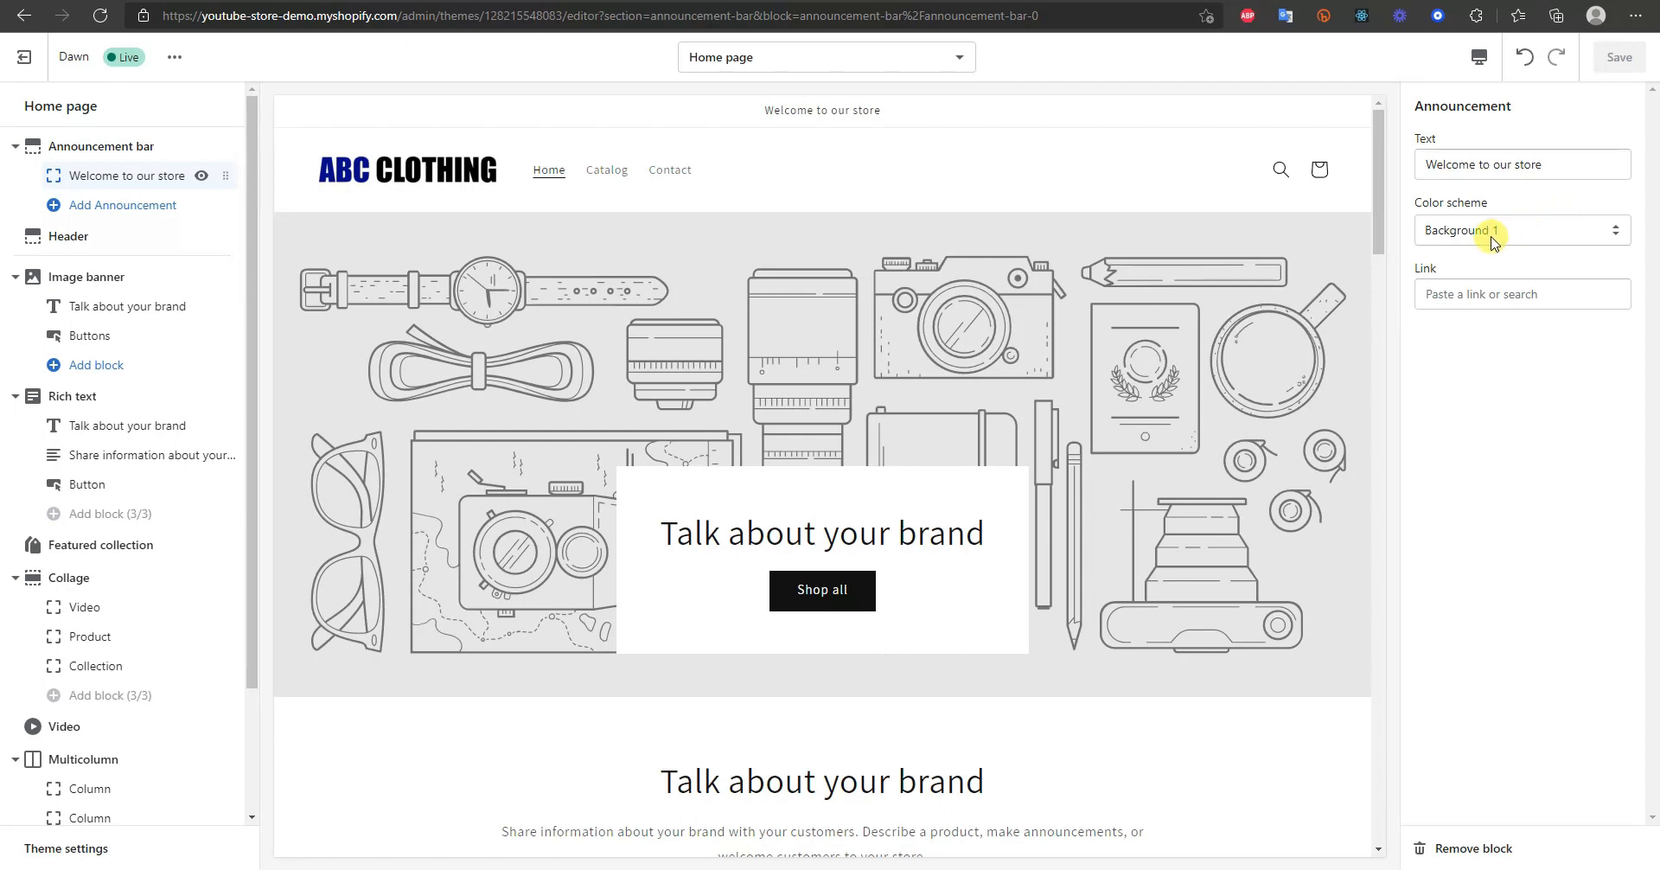
left_click_drag(1555, 166, 1388, 162)
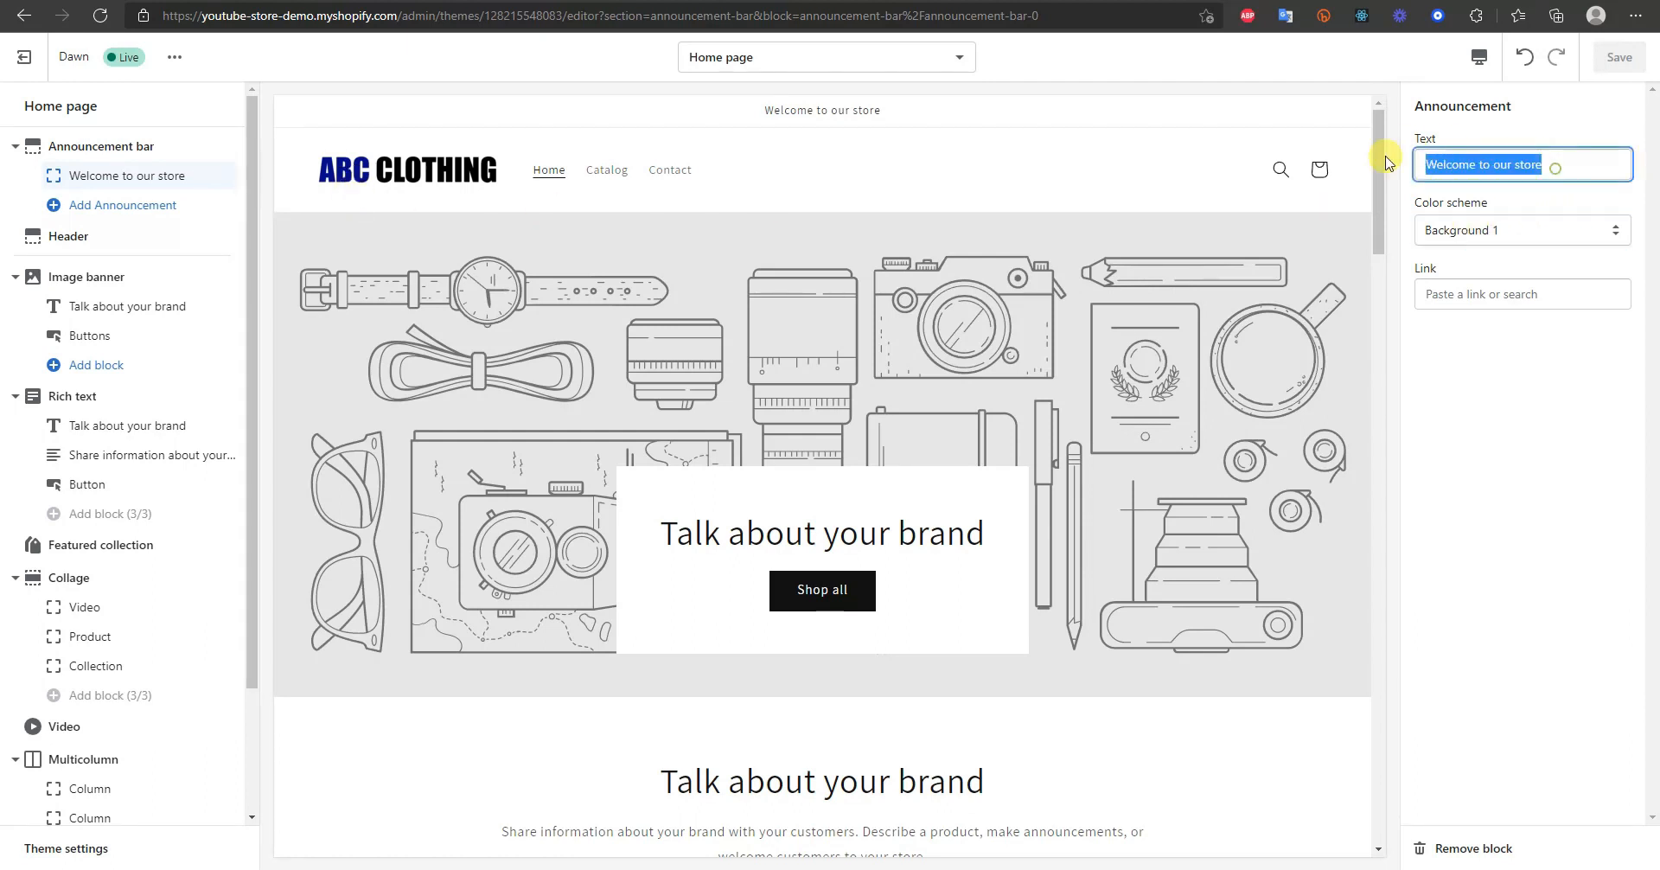
left_click(1556, 166)
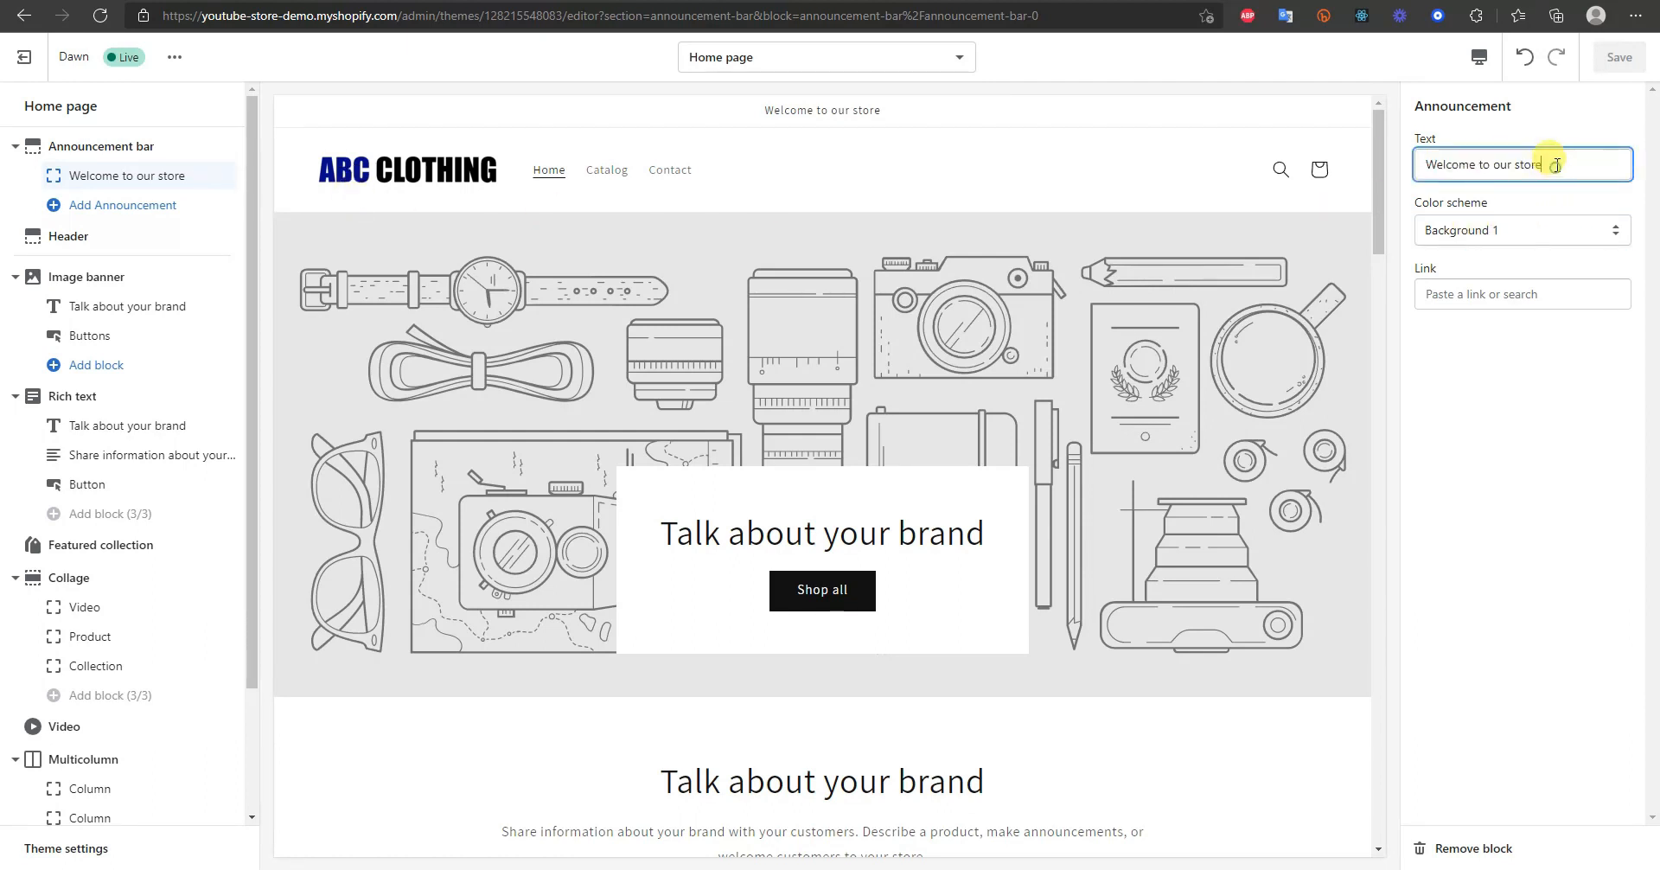
left_click_drag(1543, 164, 1394, 163)
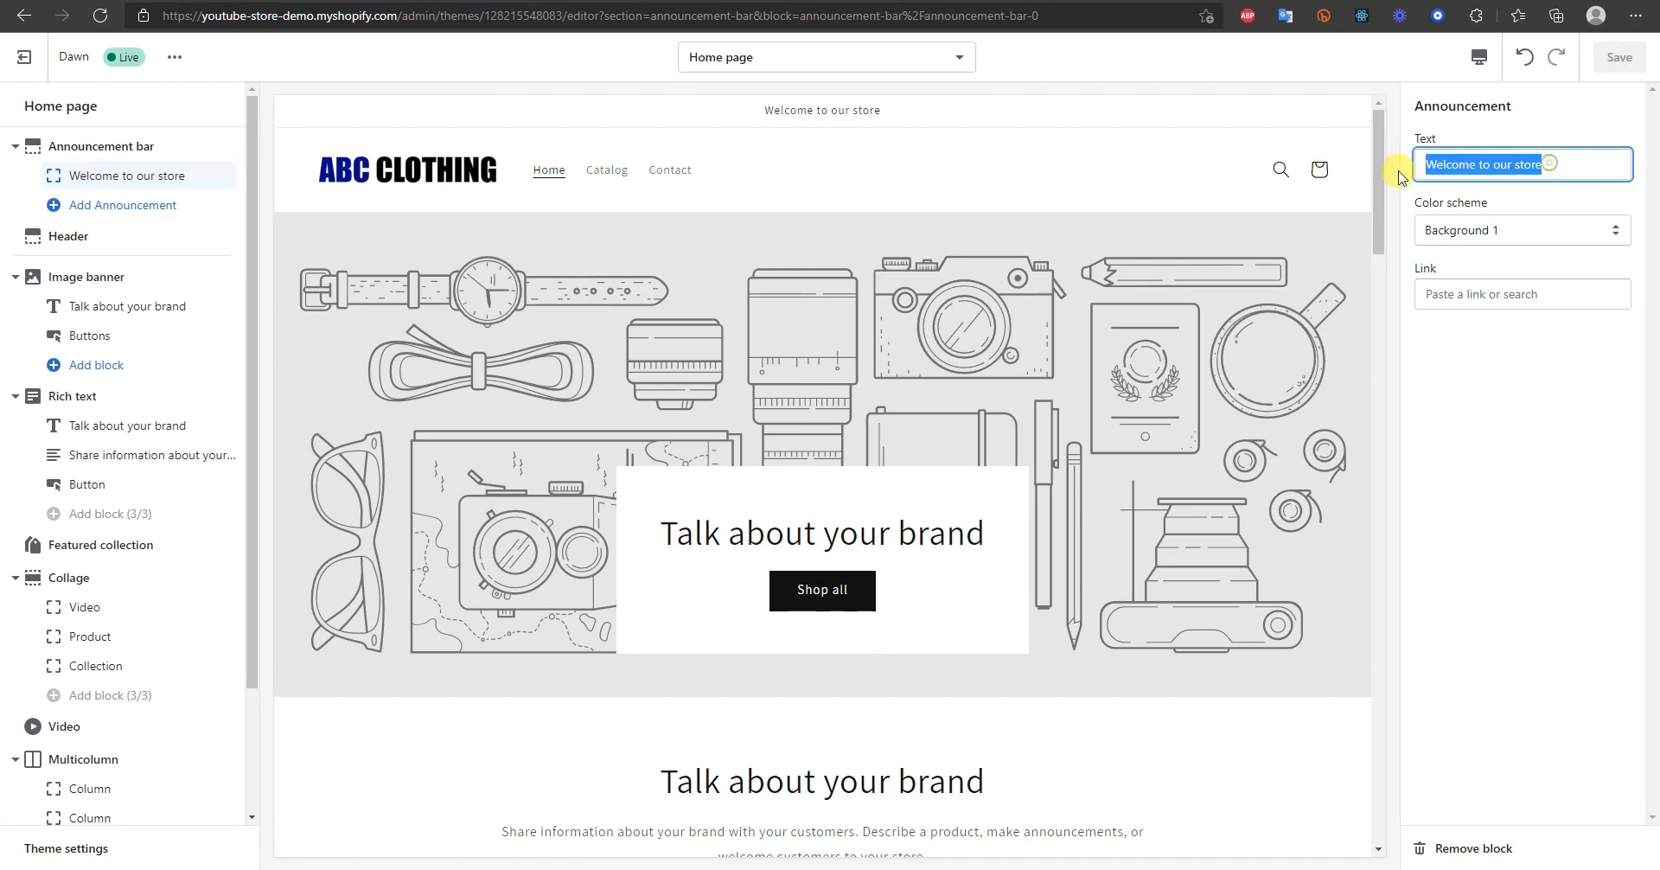
left_click(1551, 166)
triple_click(1552, 167)
left_click(1556, 166)
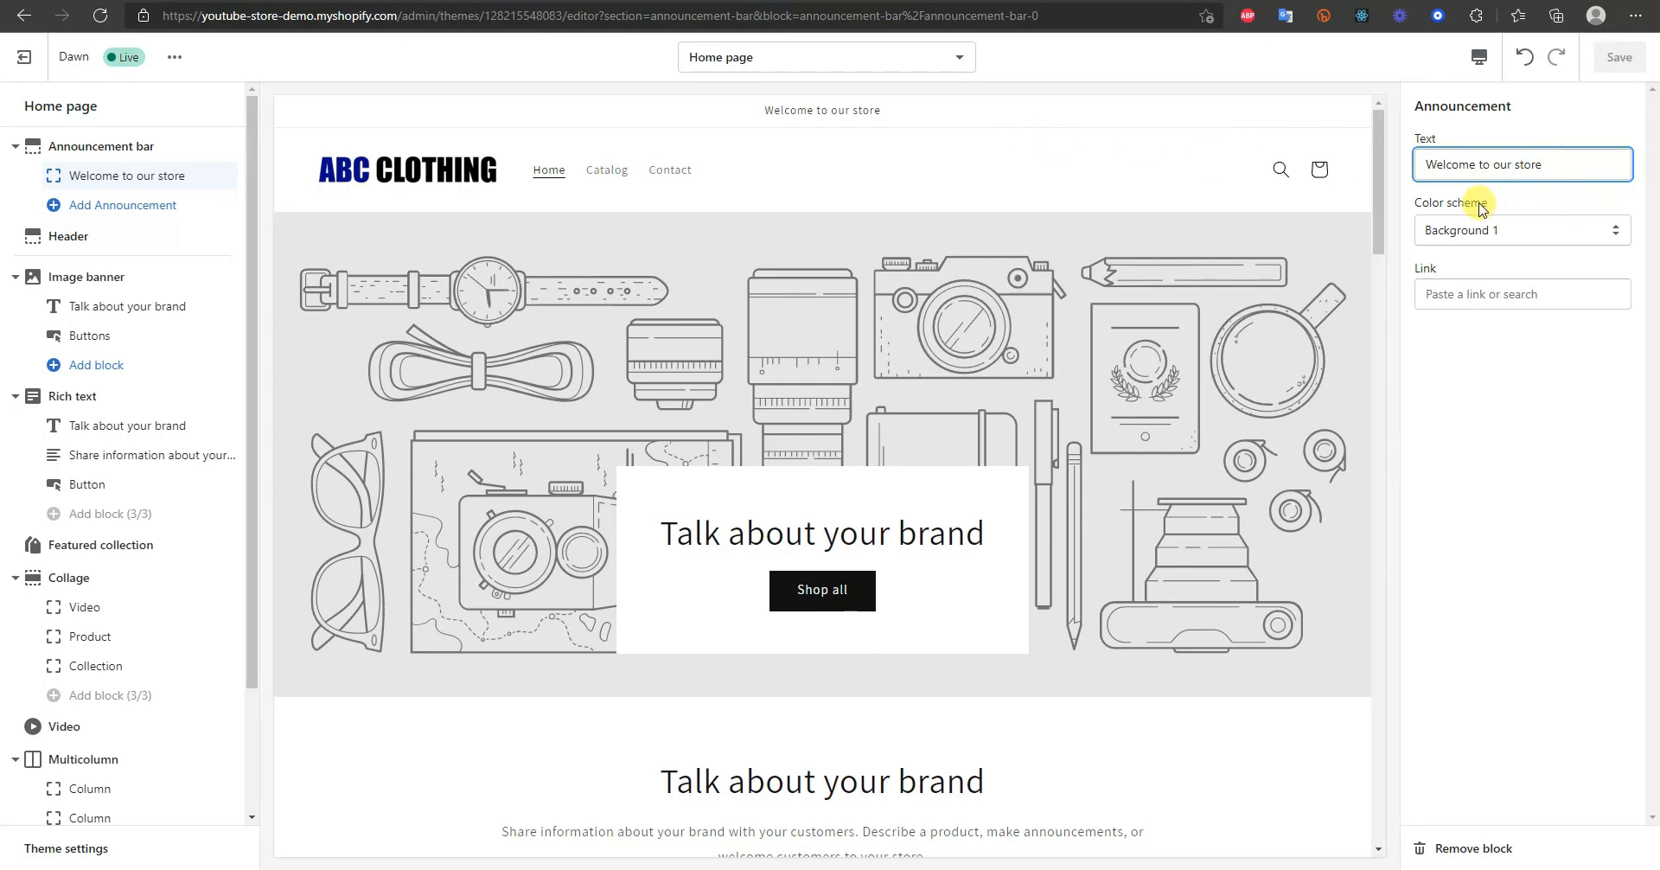
- Link the announcement to All products and change its text to "Browse Our Products"
left_click(1494, 296)
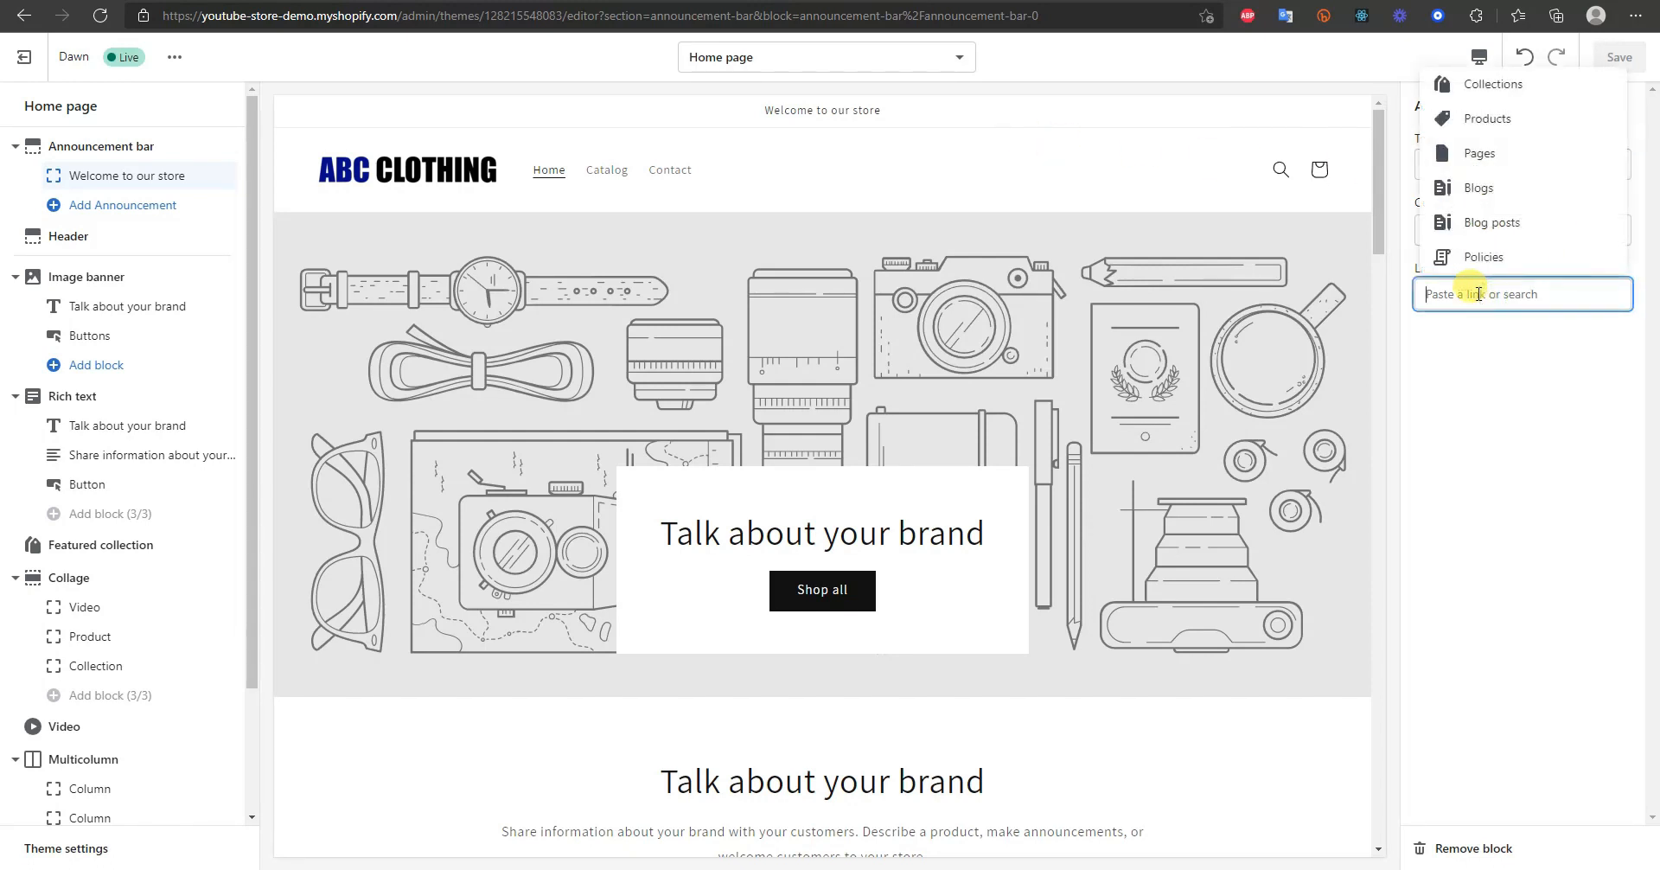
left_click(1486, 352)
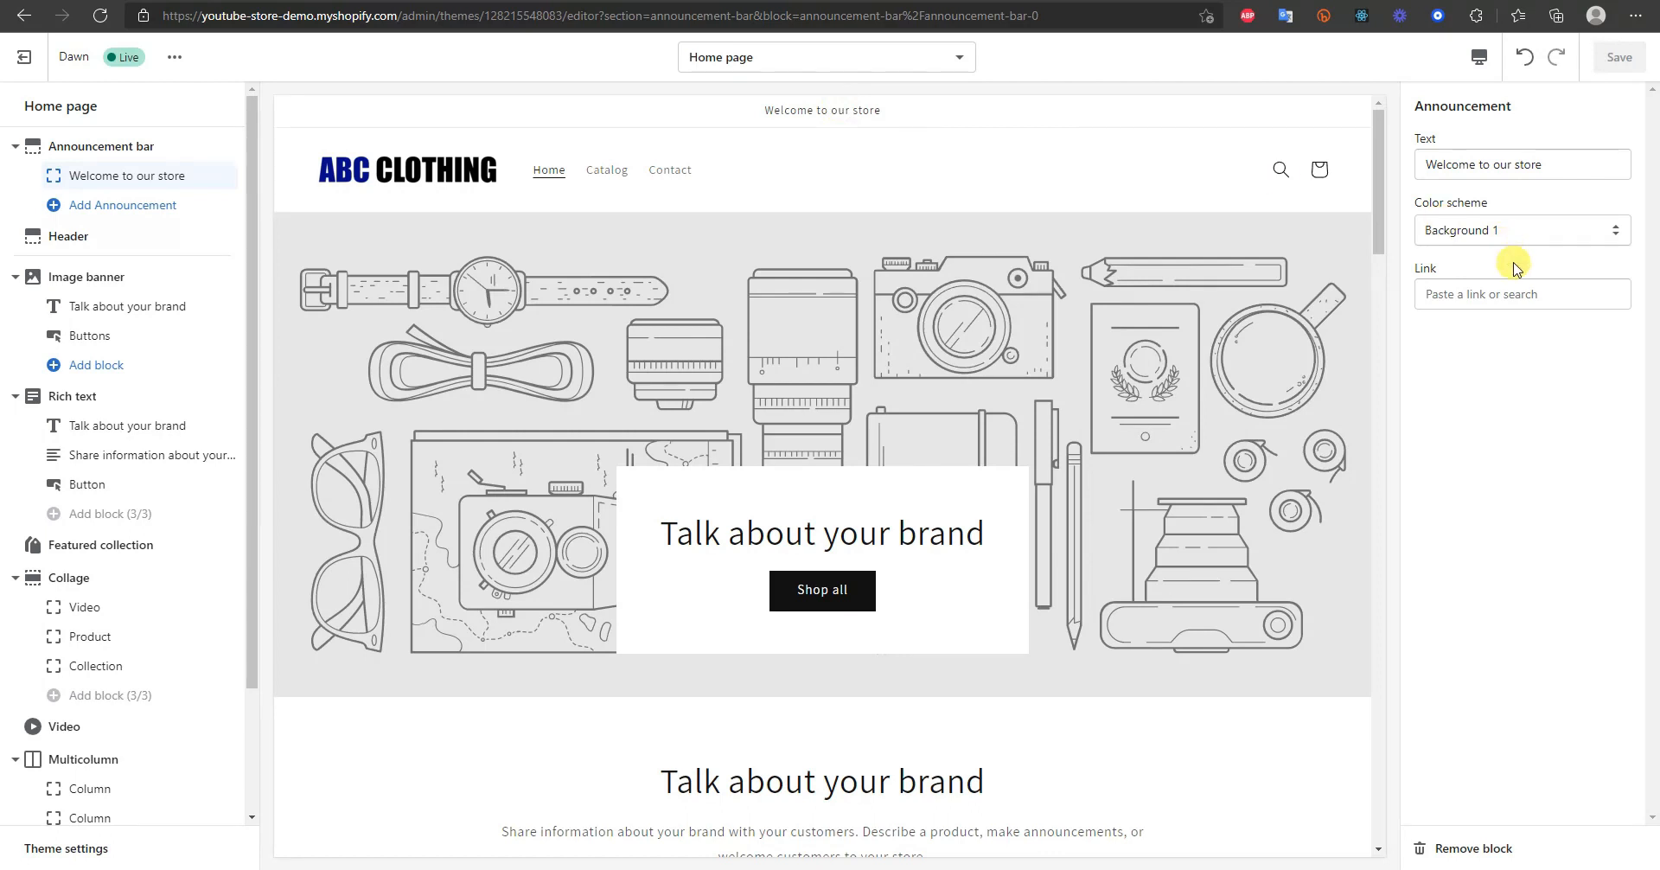
left_click(1452, 294)
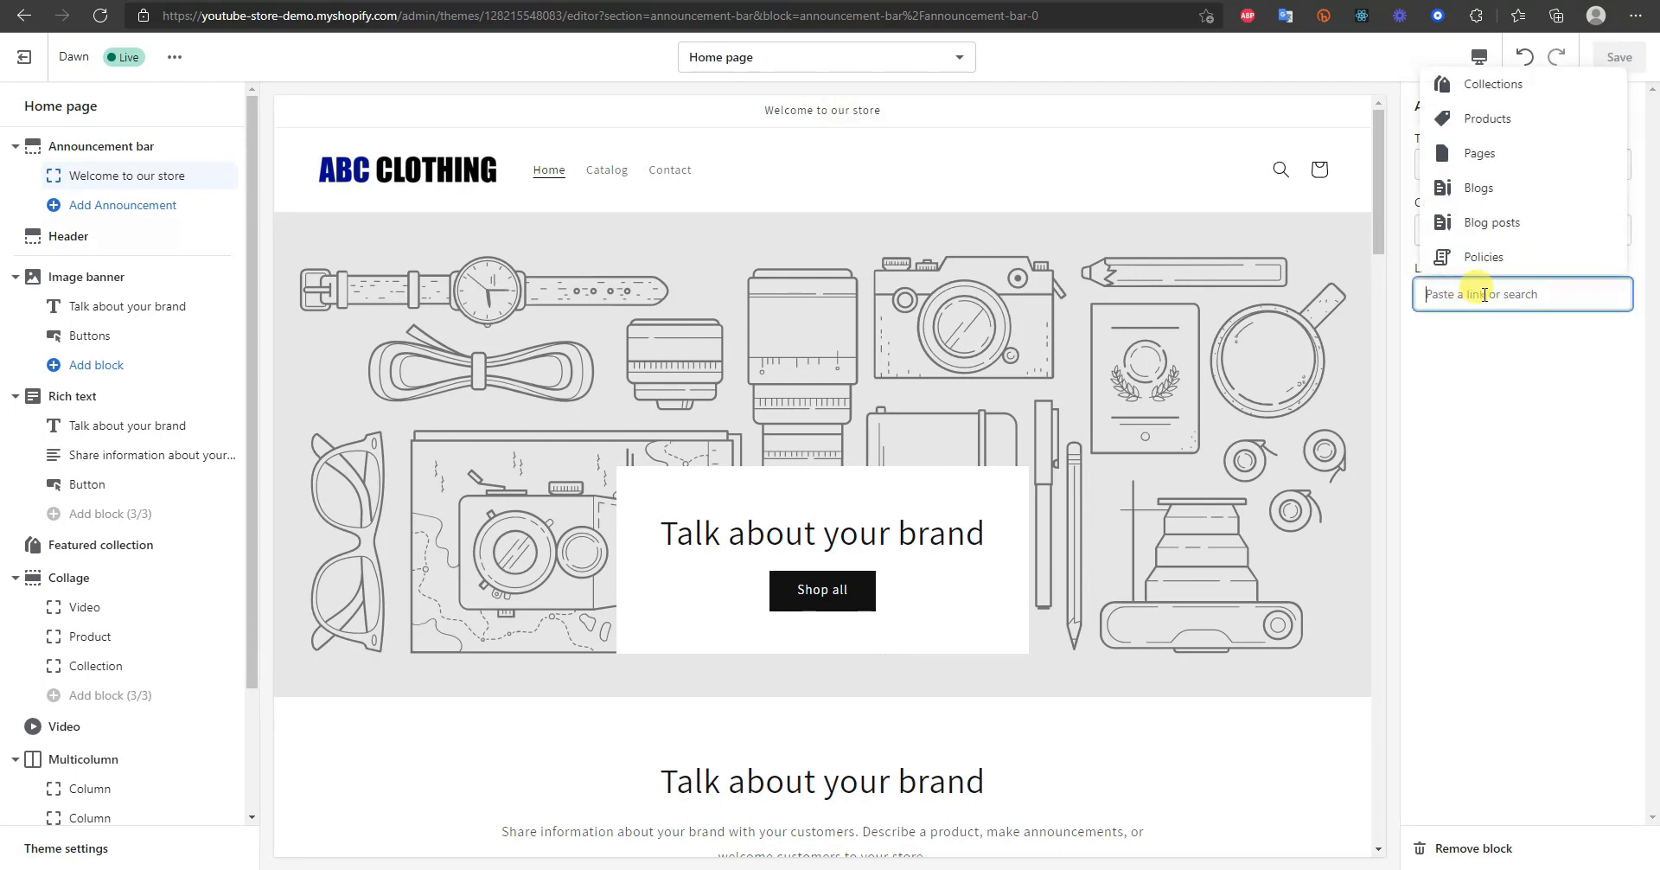
left_click(1500, 118)
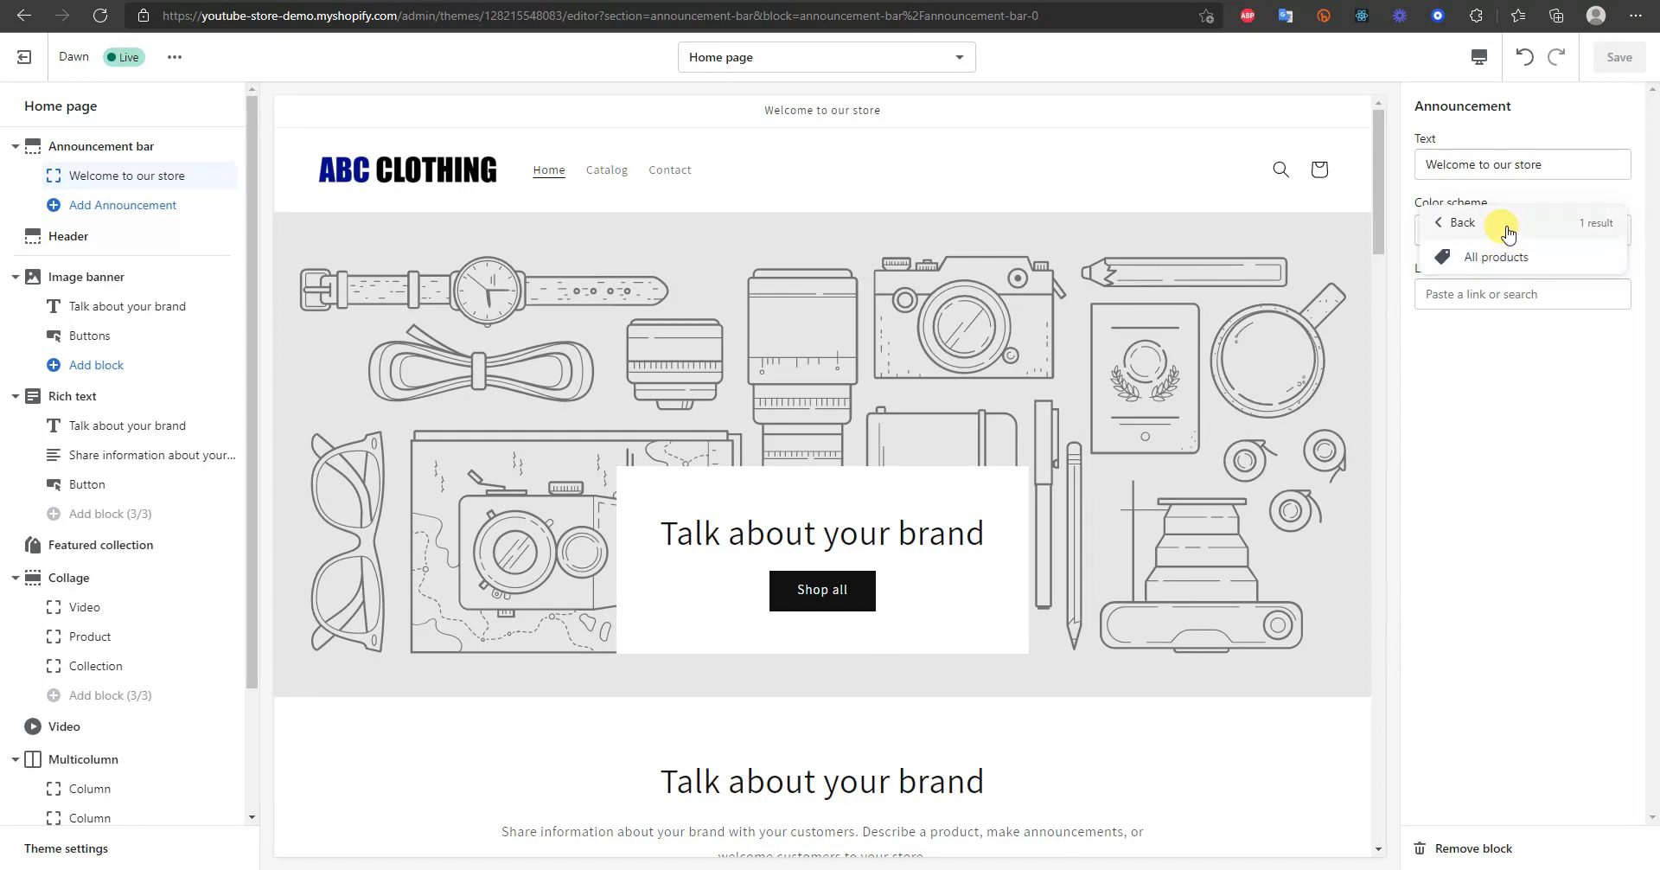
left_click(1509, 259)
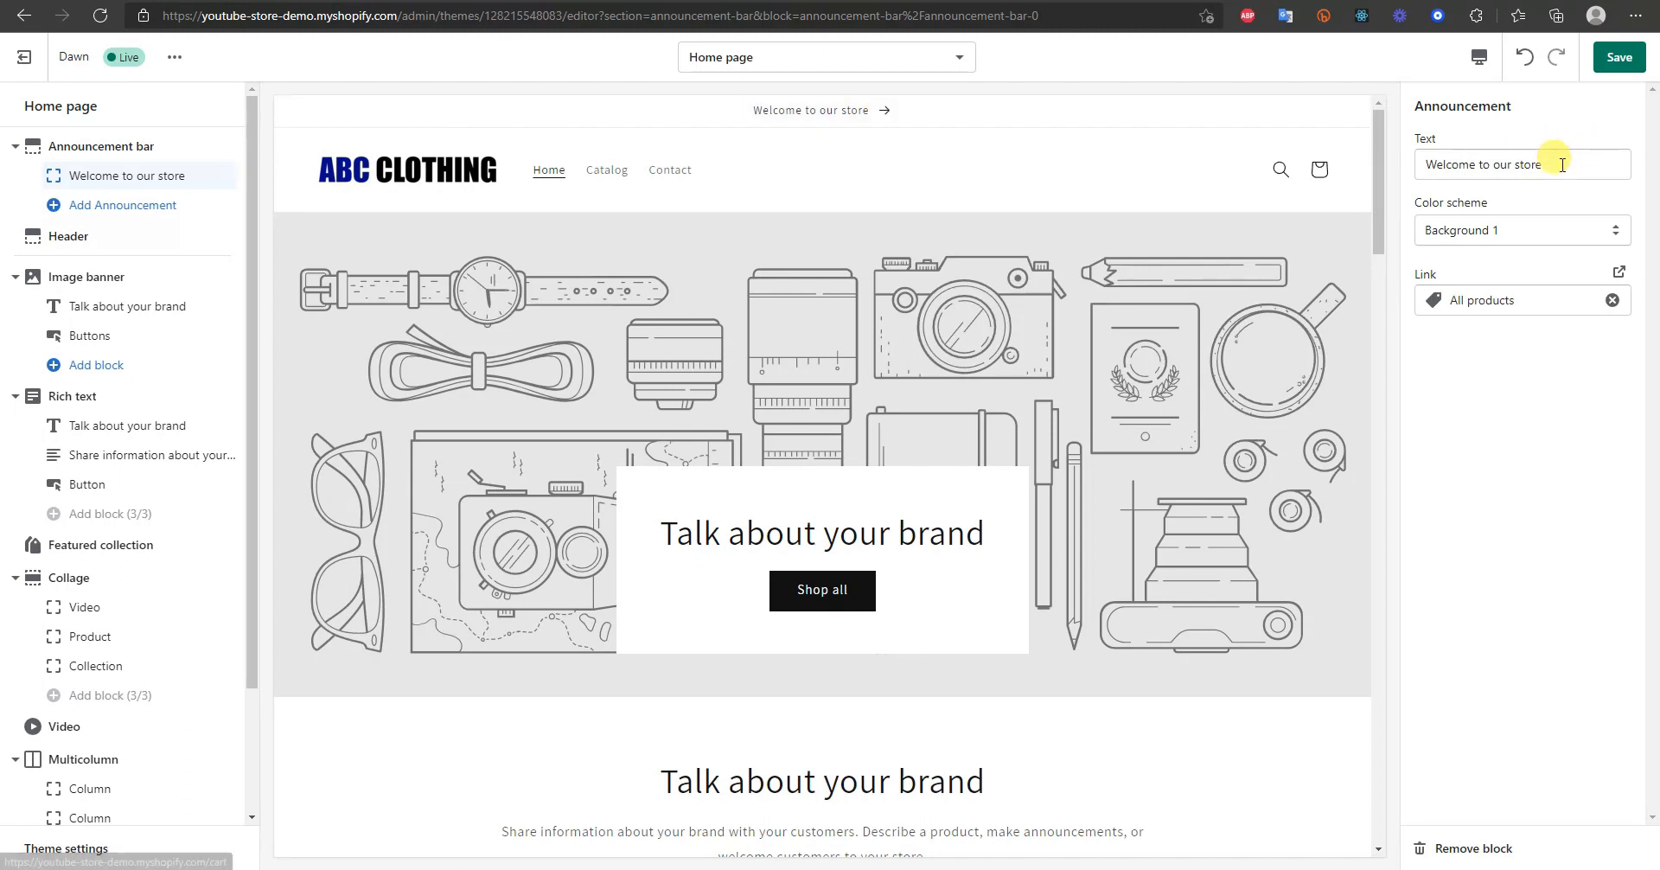
left_click_drag(1561, 164, 1381, 180)
type("Browse Our Products")
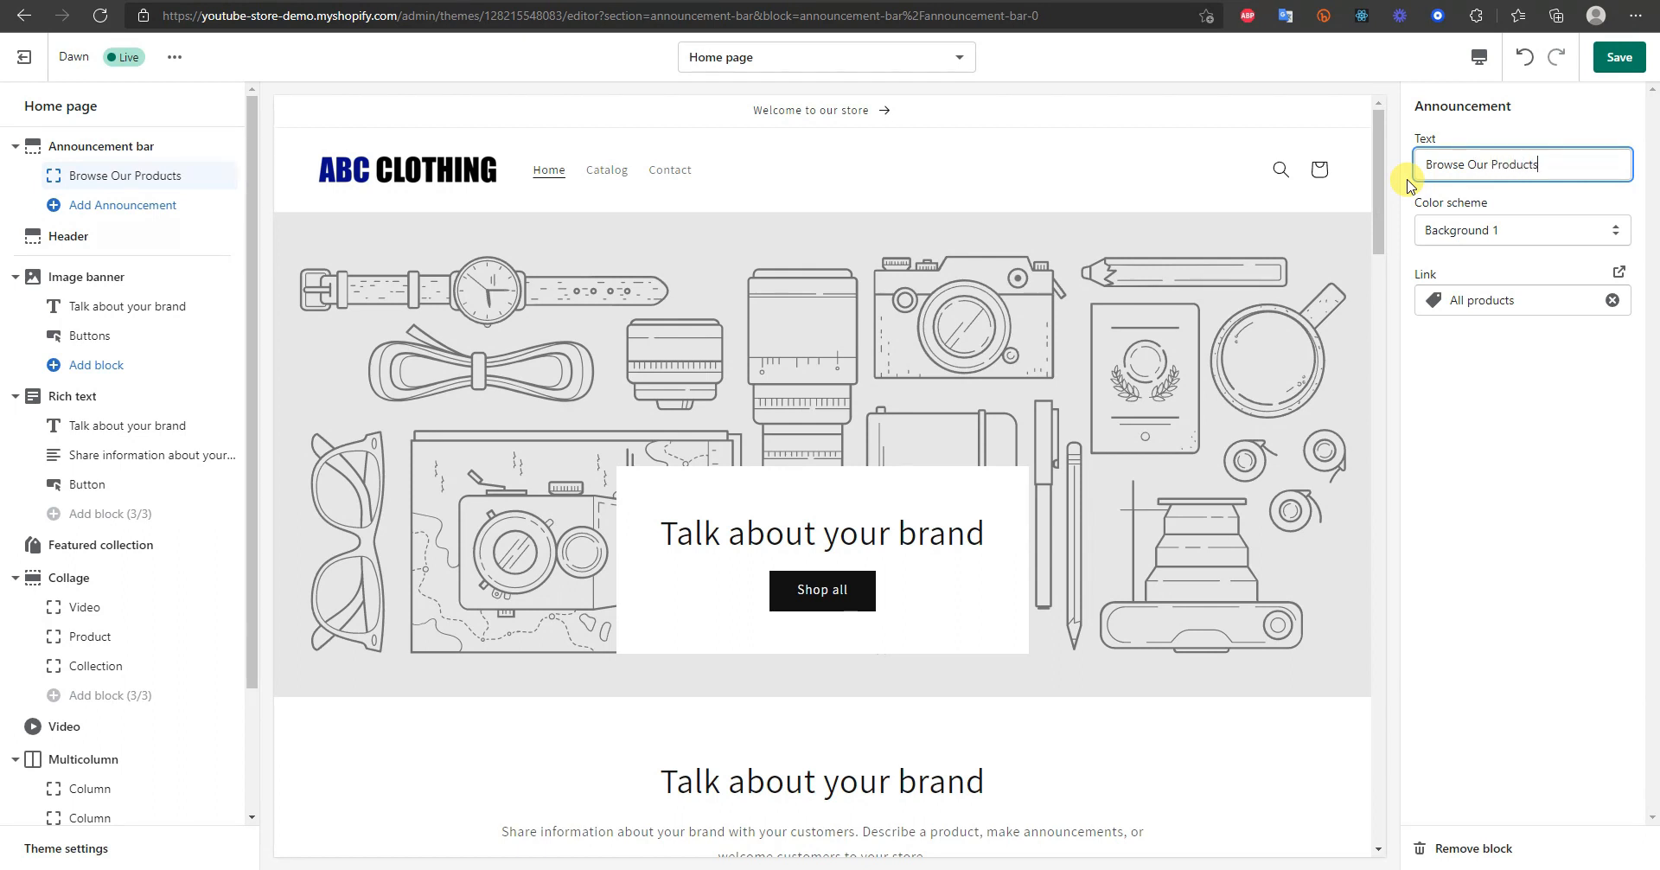
- Try the Background 2, Accent 1 and Accent 2 color schemes on the announcement, return to Background 1, and save the theme
left_click(1537, 231)
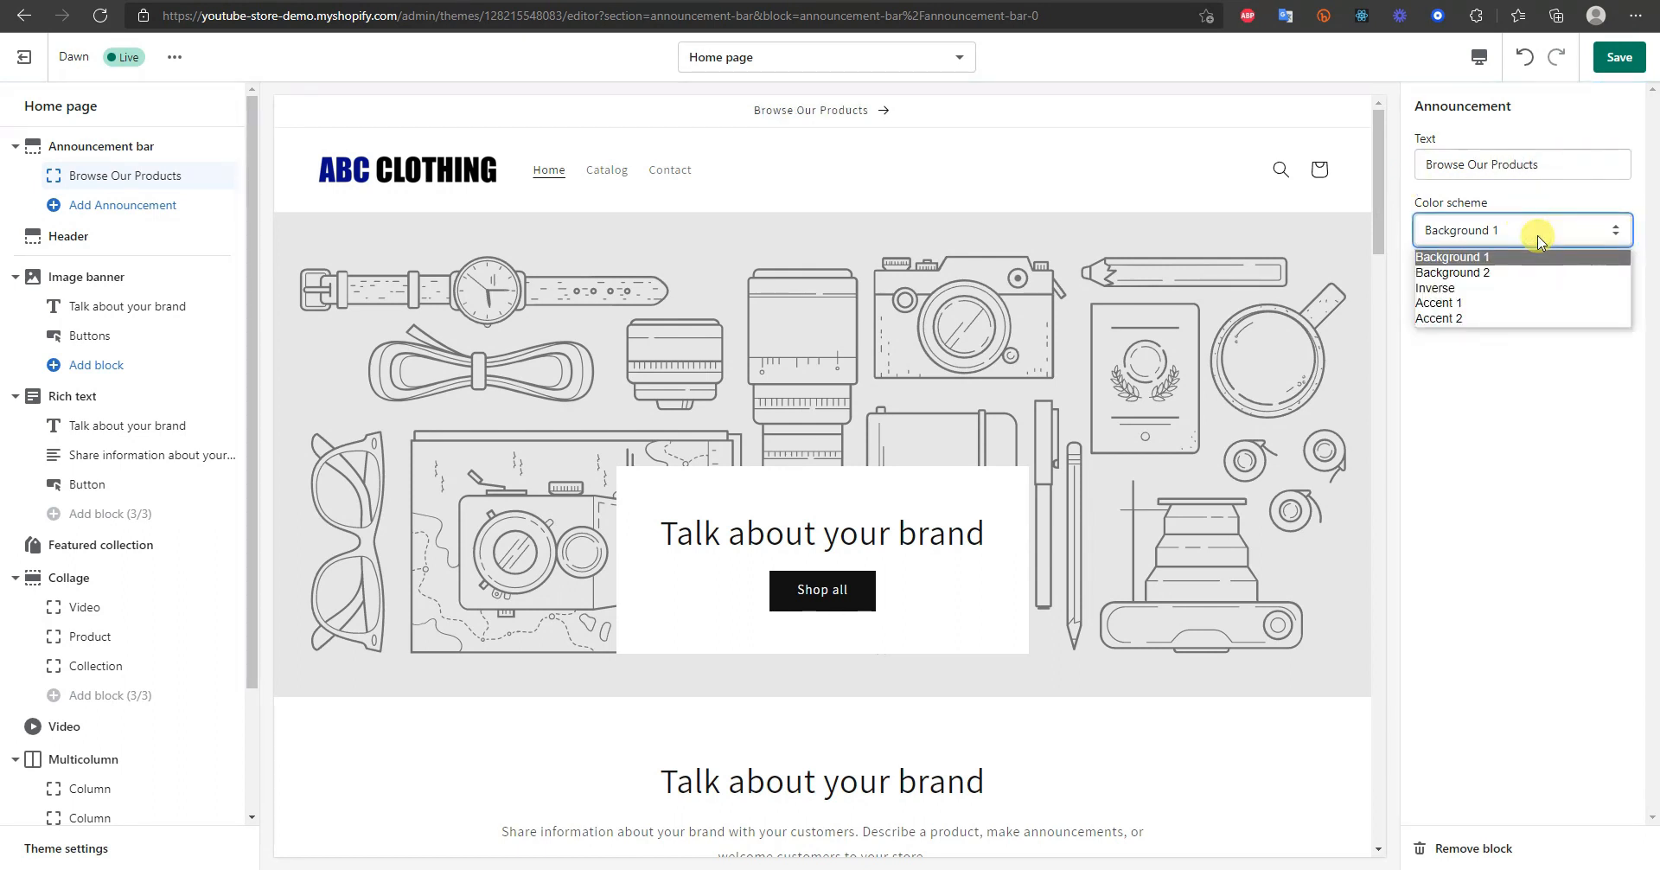
left_click(1529, 239)
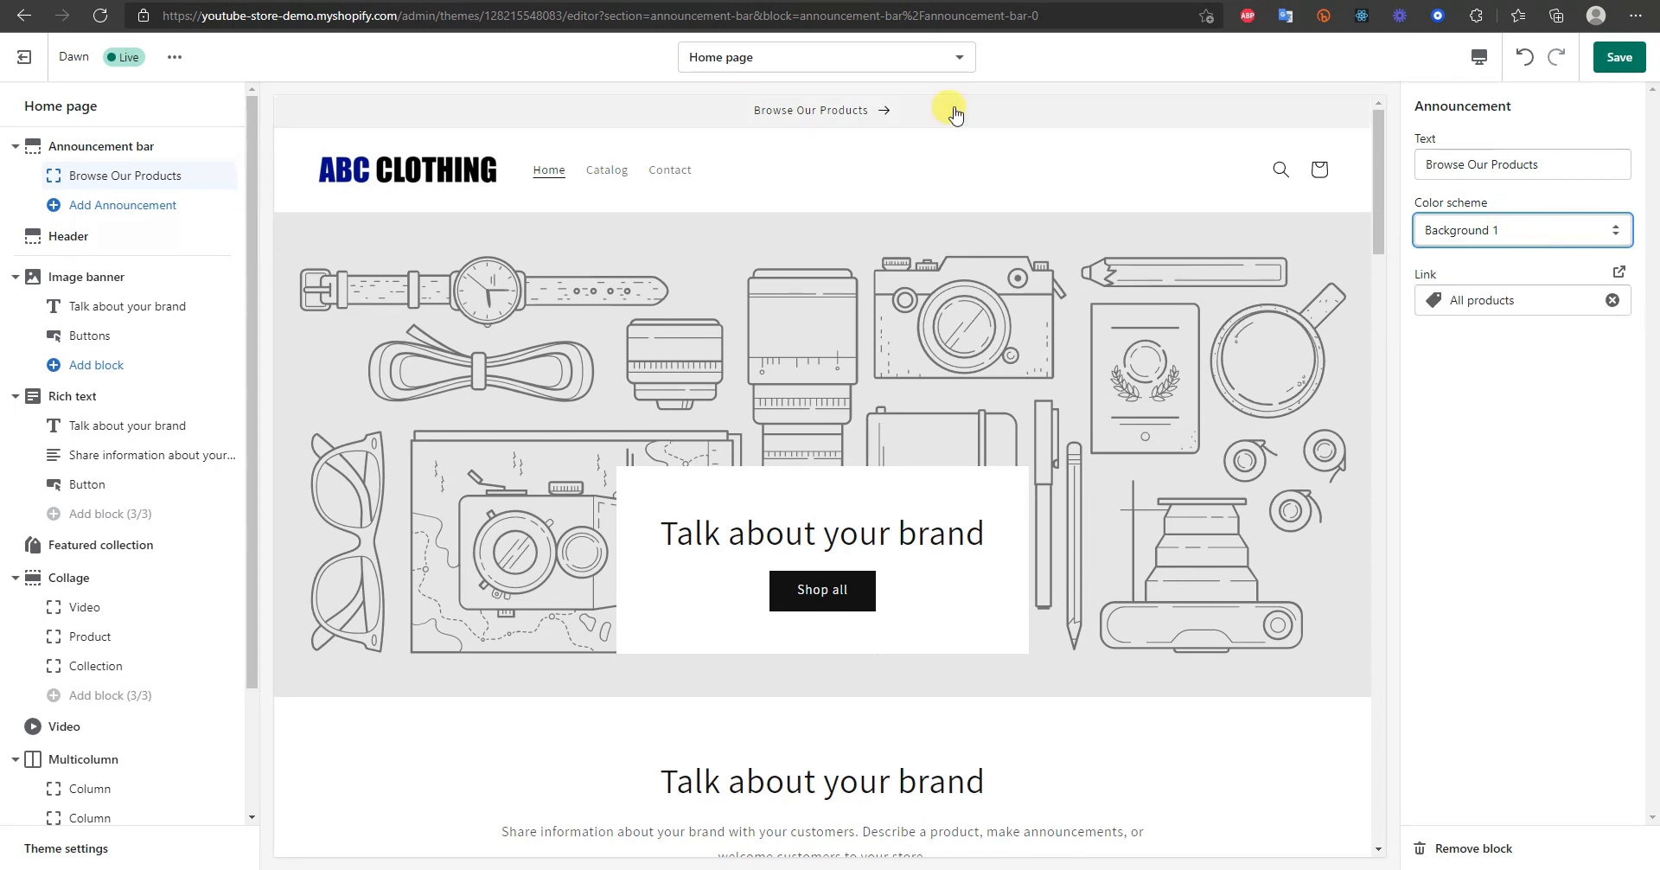
left_click(1534, 240)
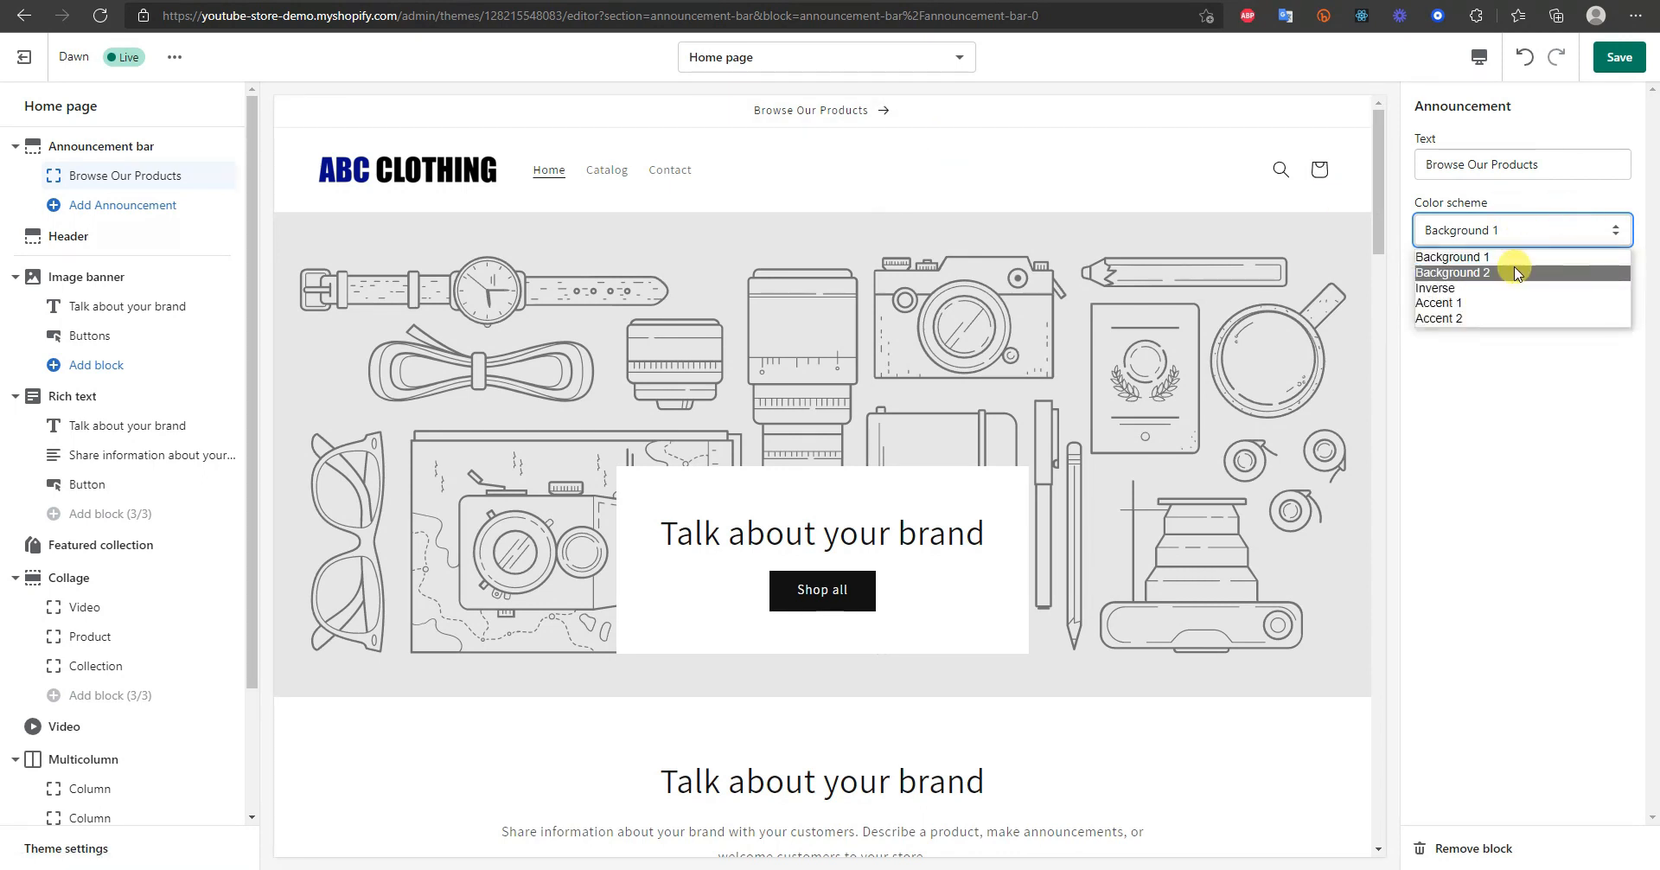
left_click(1517, 272)
left_click(1531, 232)
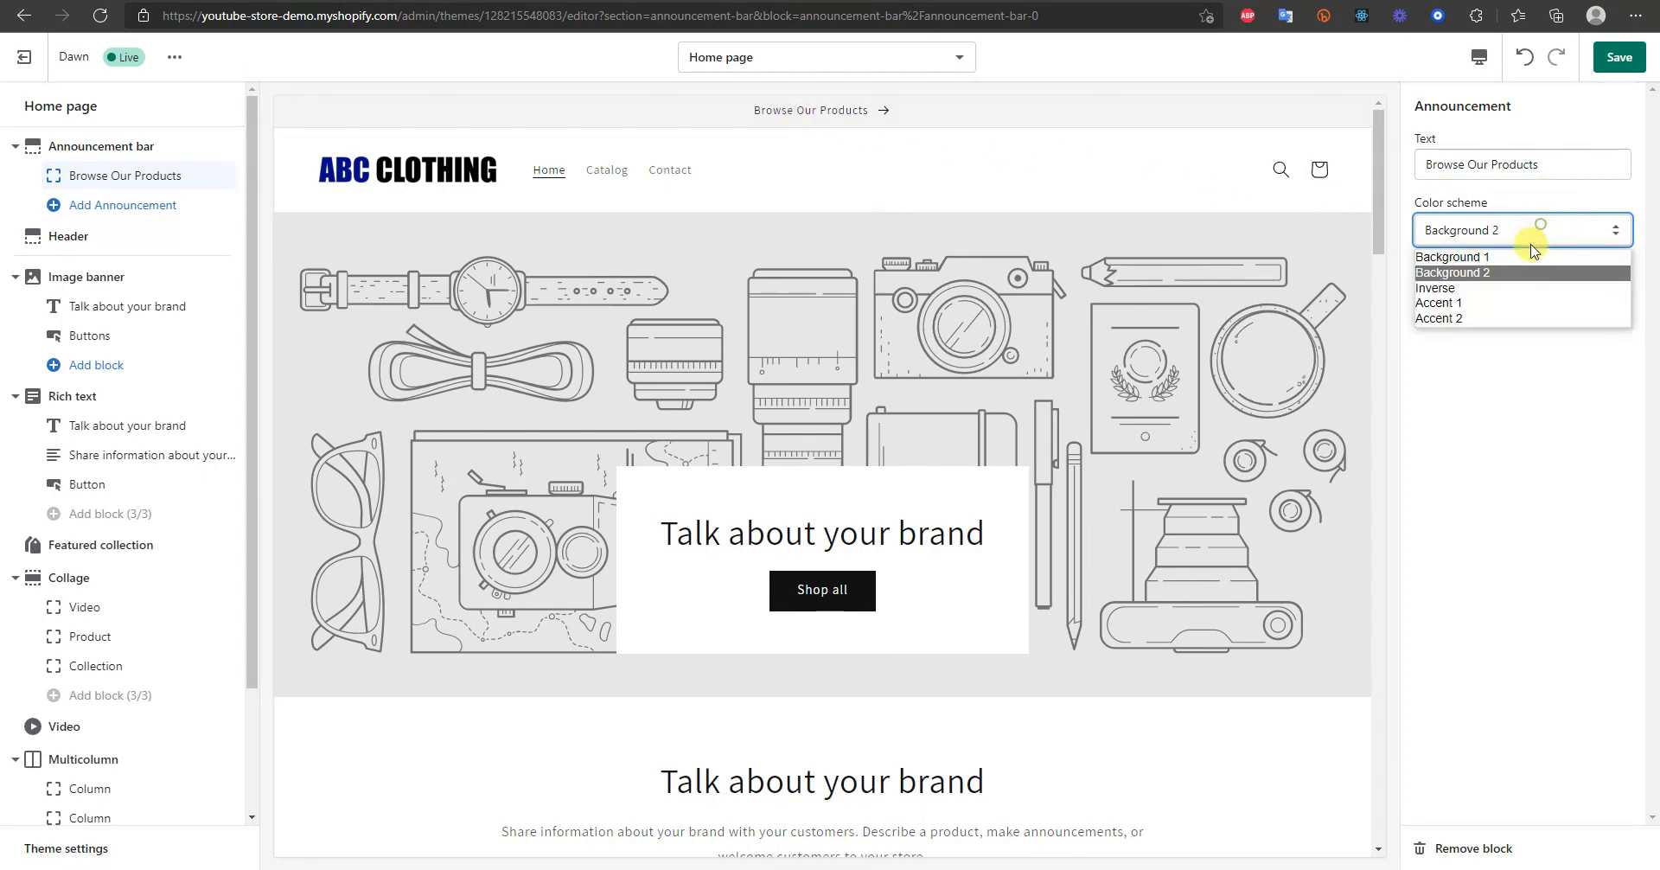
left_click(1505, 303)
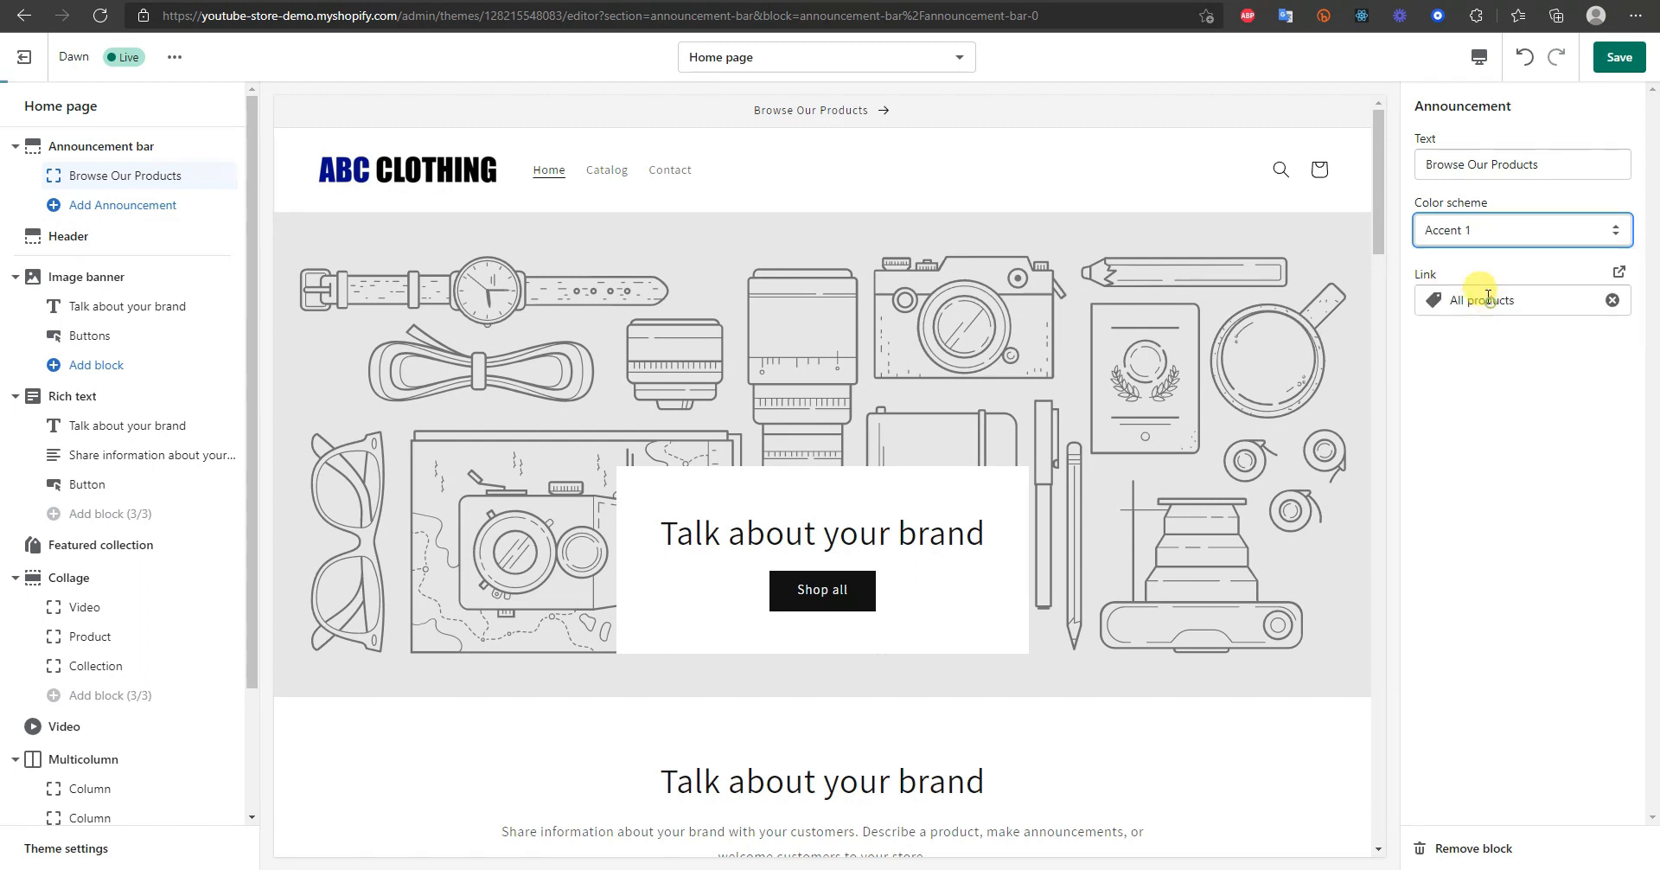
left_click(1537, 229)
left_click(1506, 316)
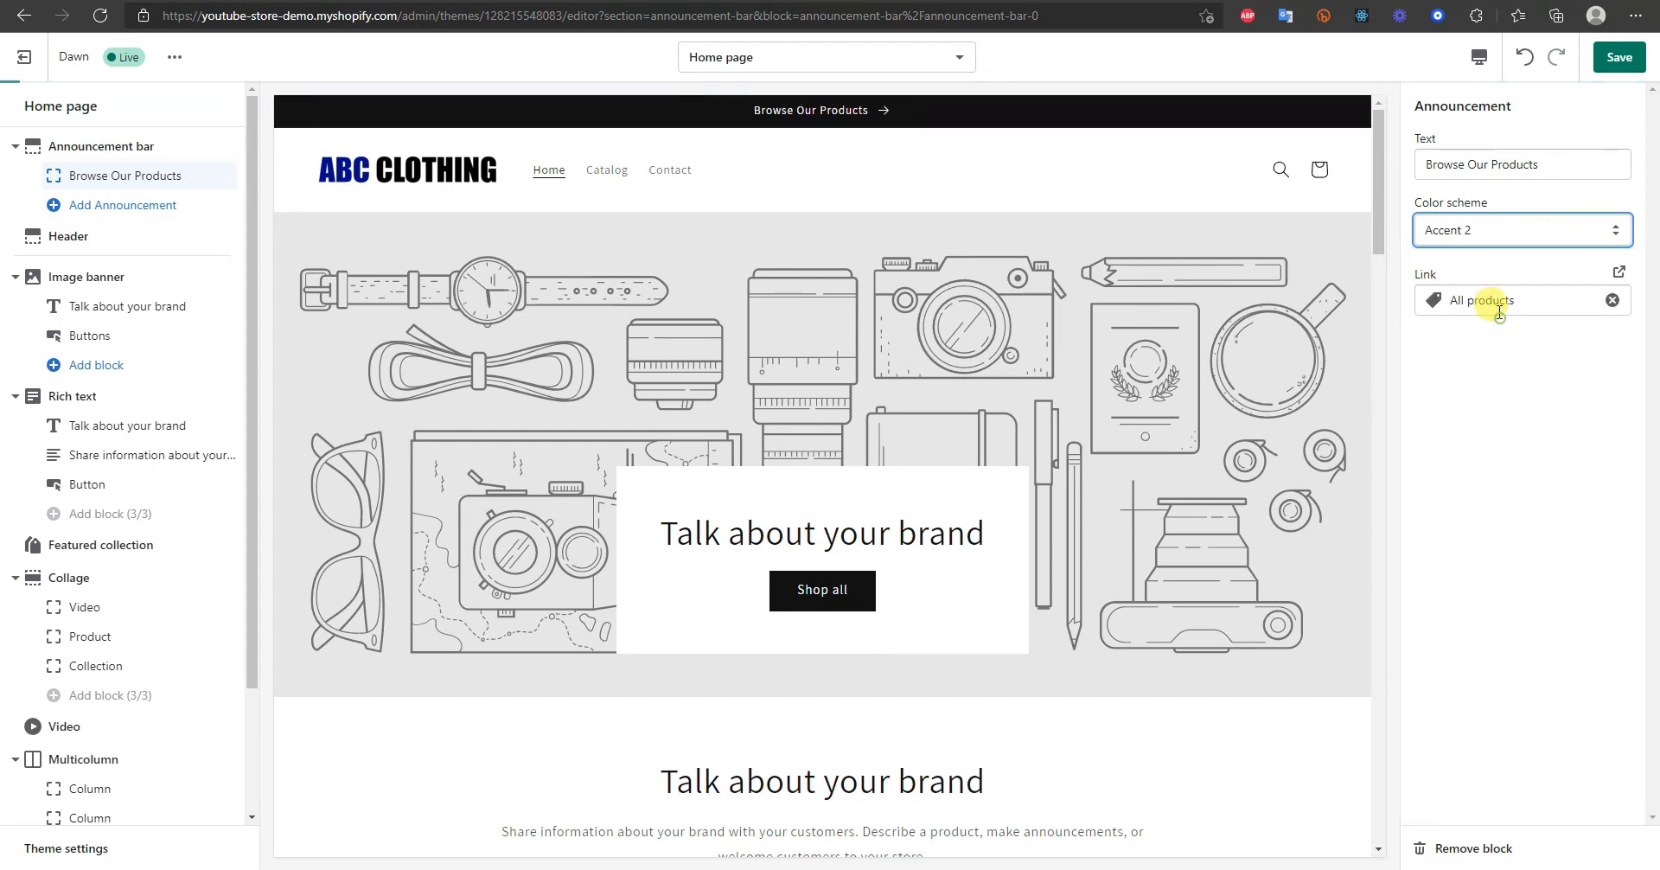
left_click(1515, 231)
left_click(1517, 257)
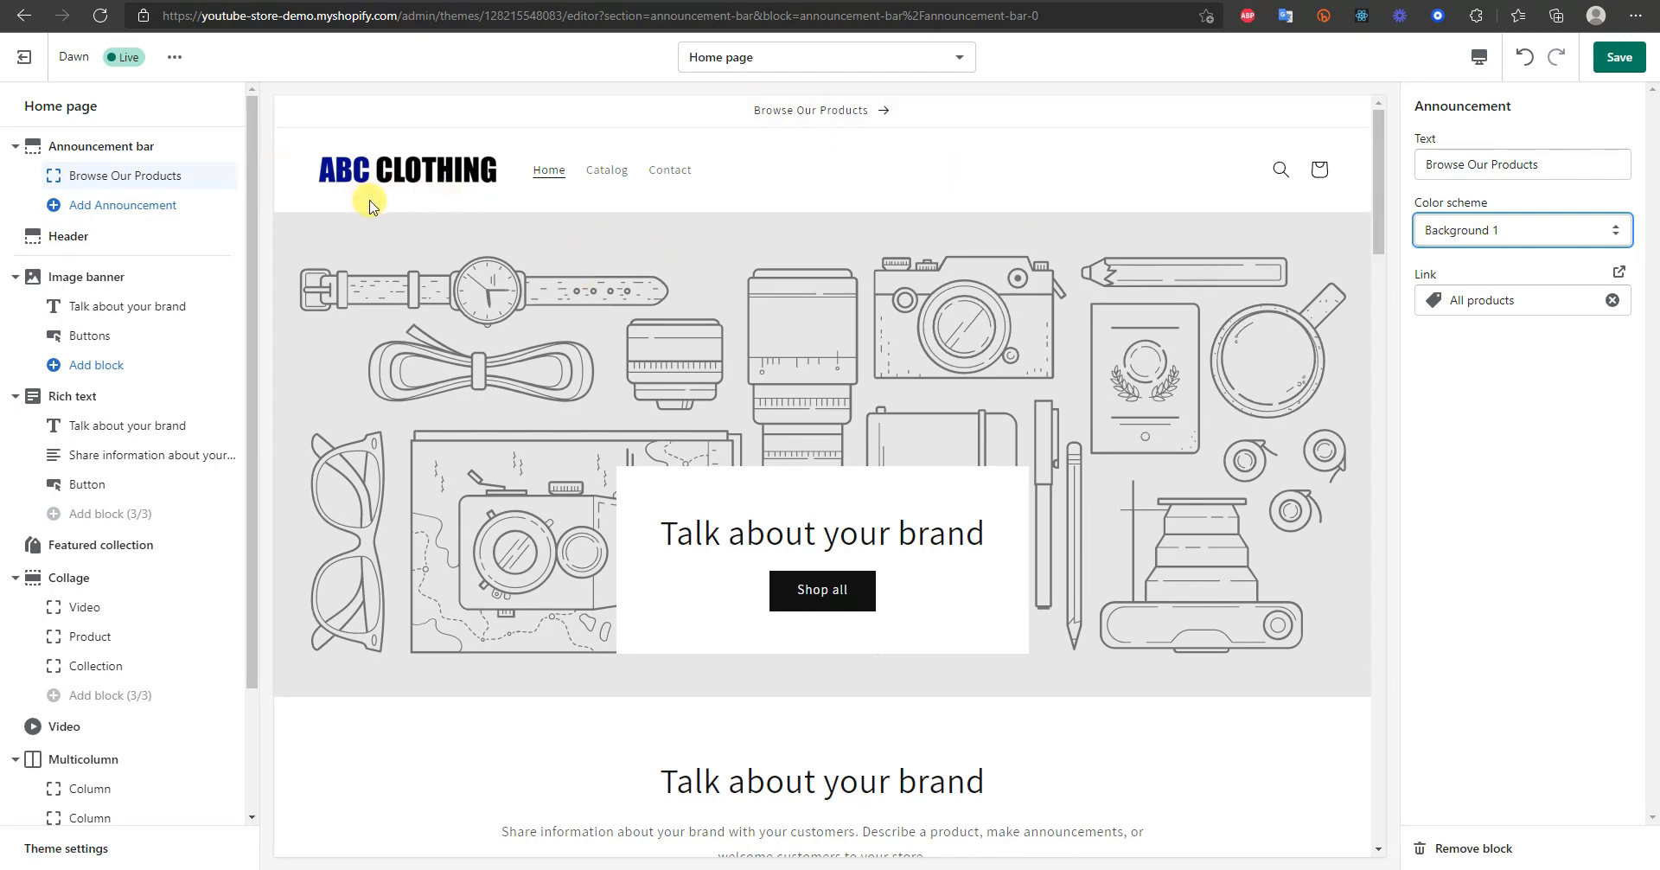
left_click(1619, 57)
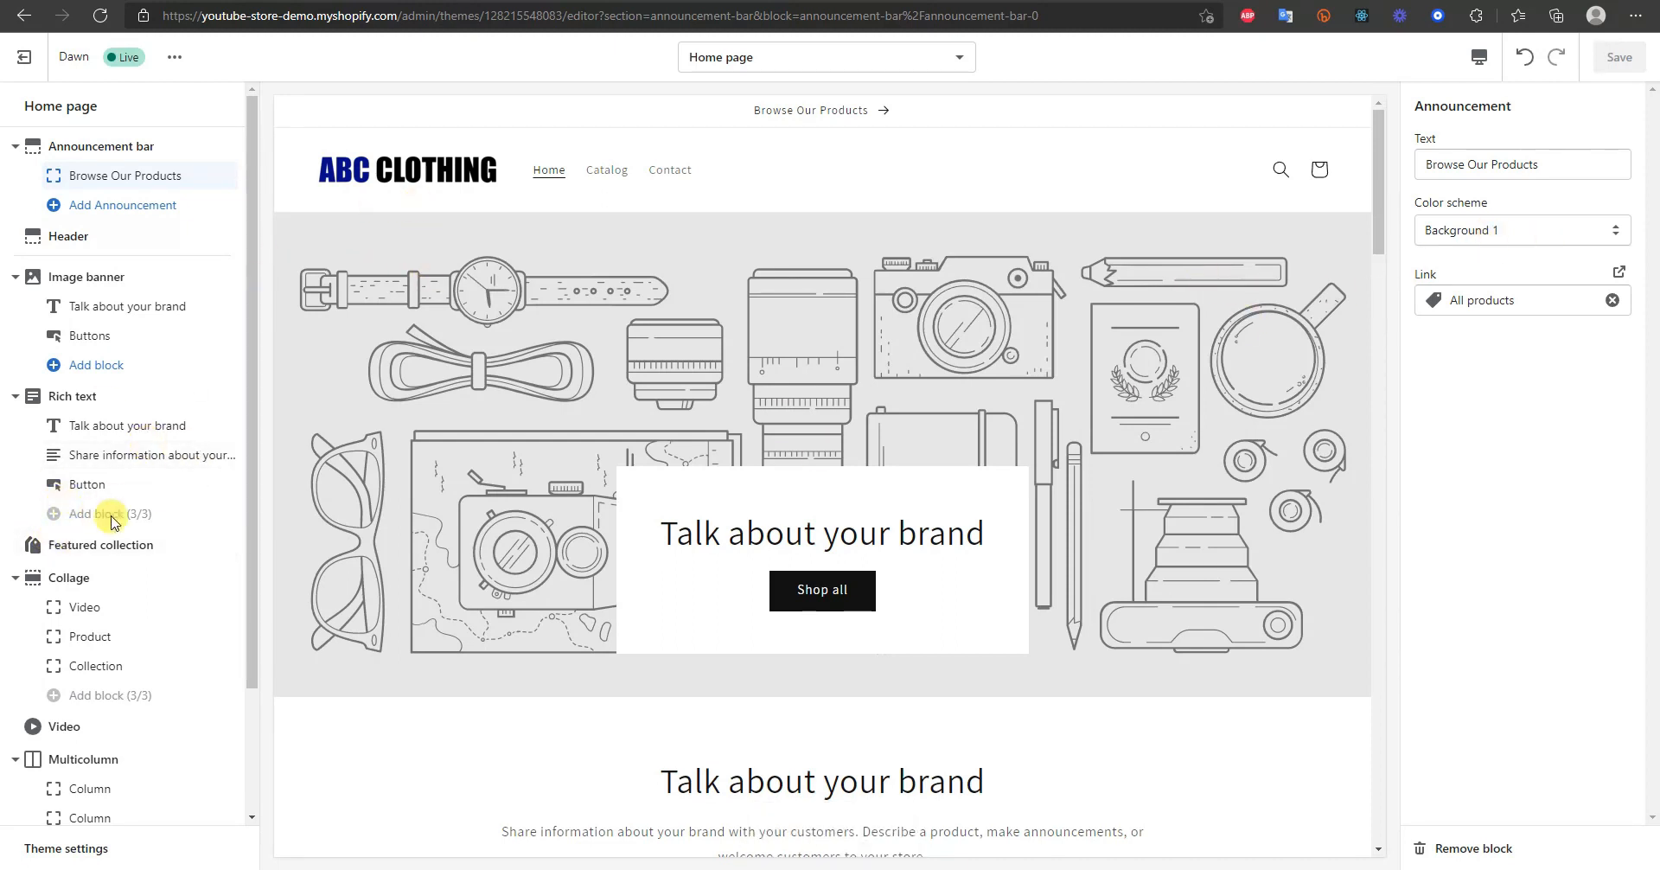
- Open the color options in the theme settings and look over the colors used in the home page preview
scroll(110, 518, "down", 3)
left_click(97, 848)
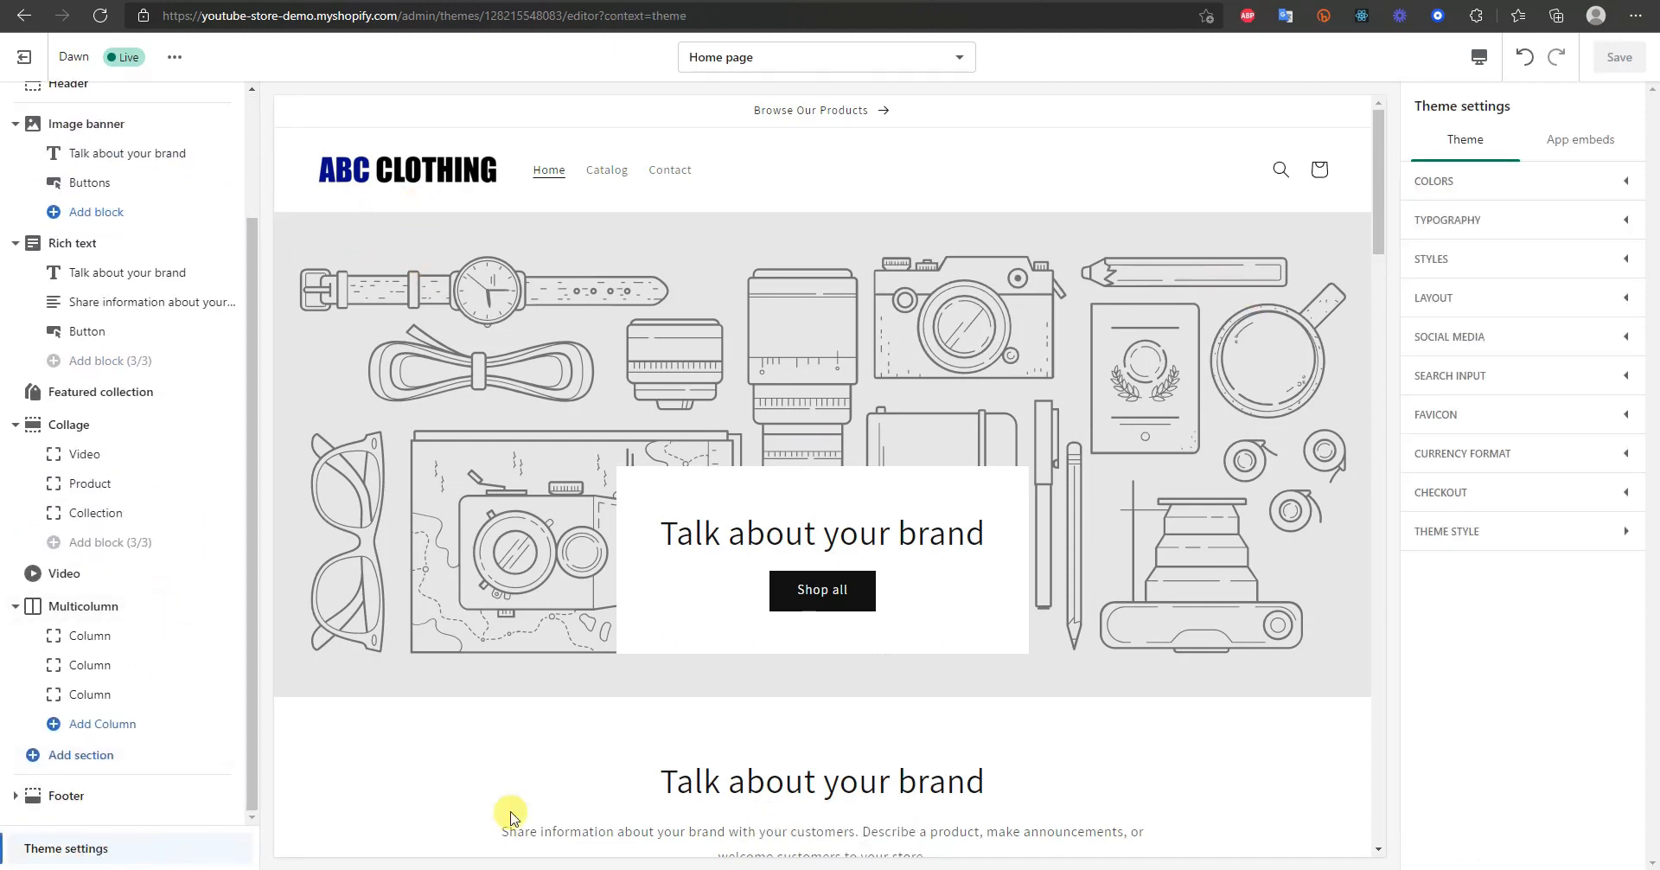
left_click(1601, 194)
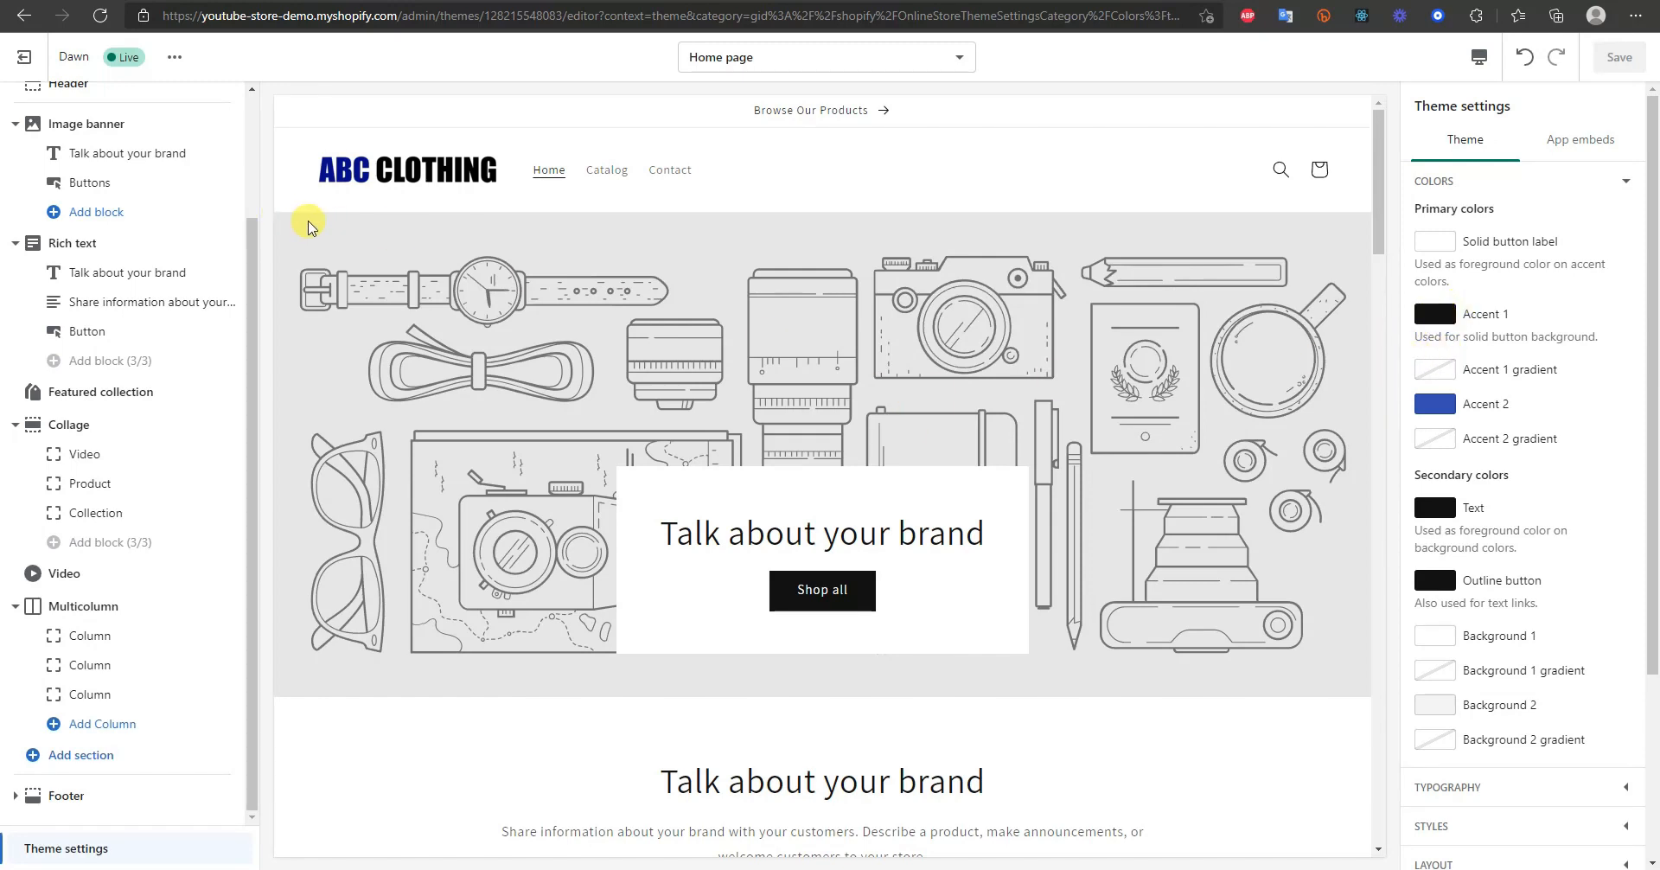
scroll(945, 490, "down", 4)
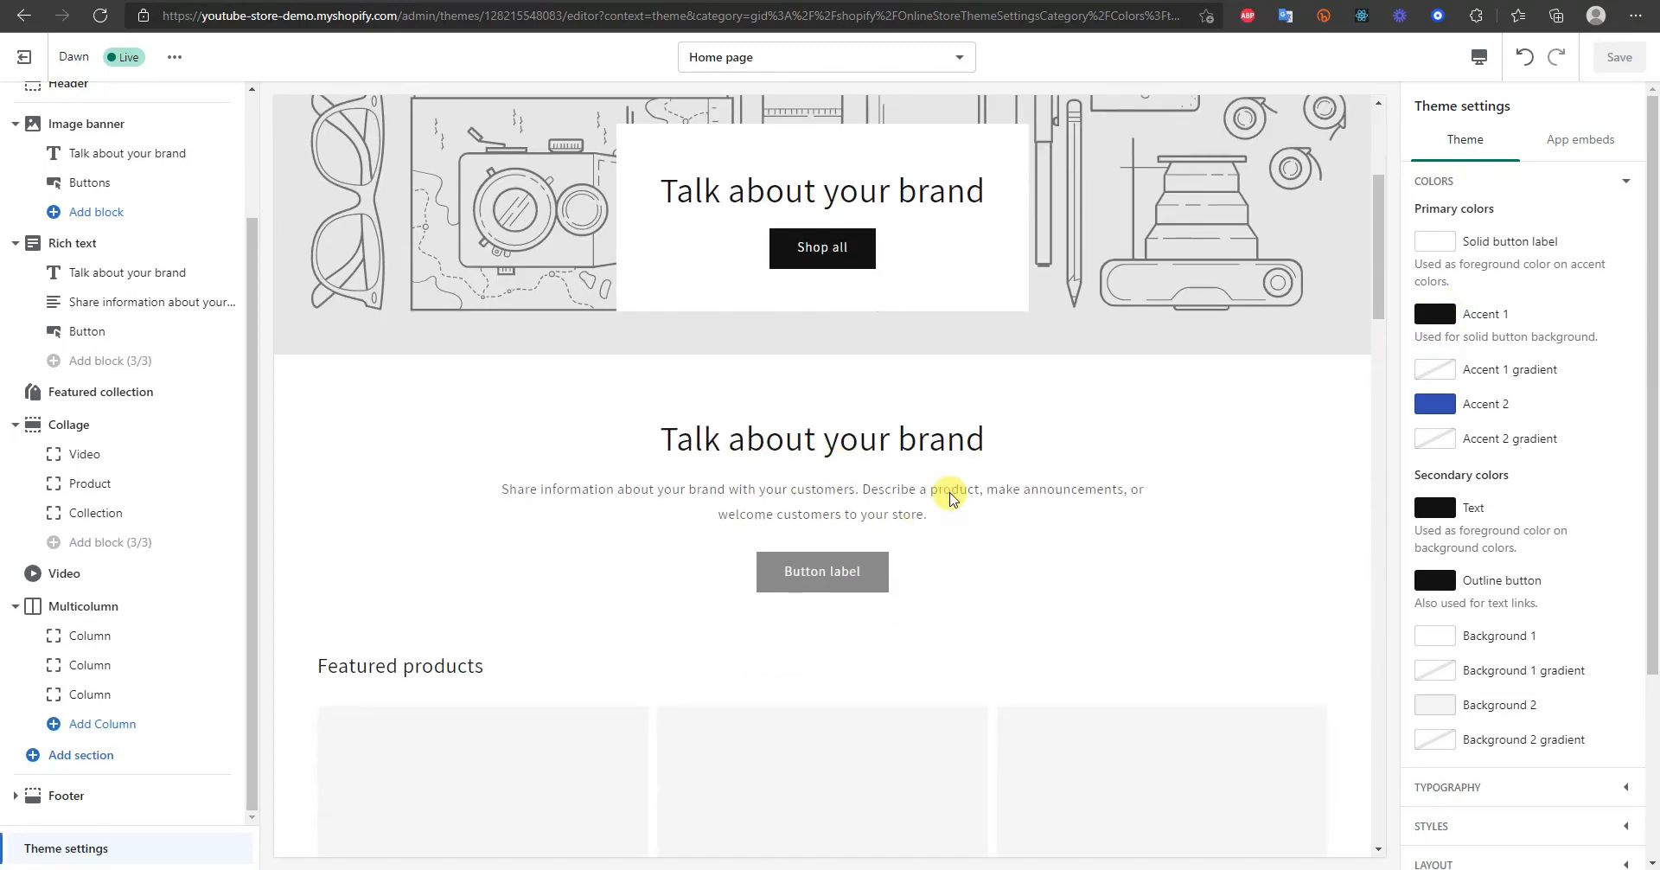
scroll(703, 581, "up", 4)
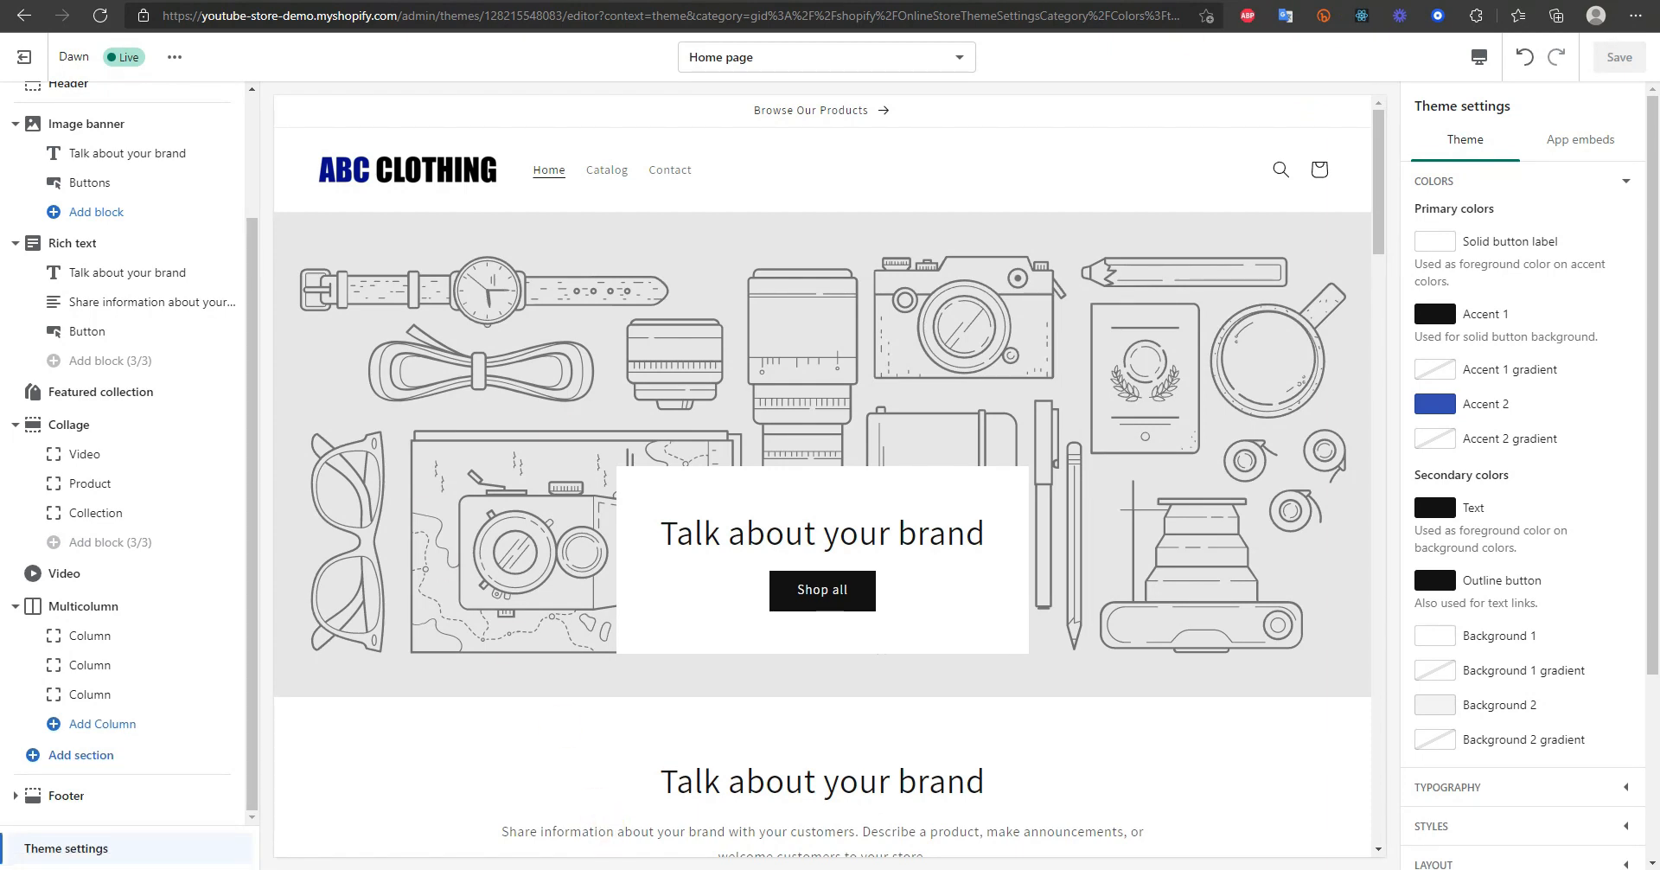
- Get the logo blue's hex code from imagecolorpicker.com and set the theme's Accent 1 color to #040b8c
key("ctrl+Tab")
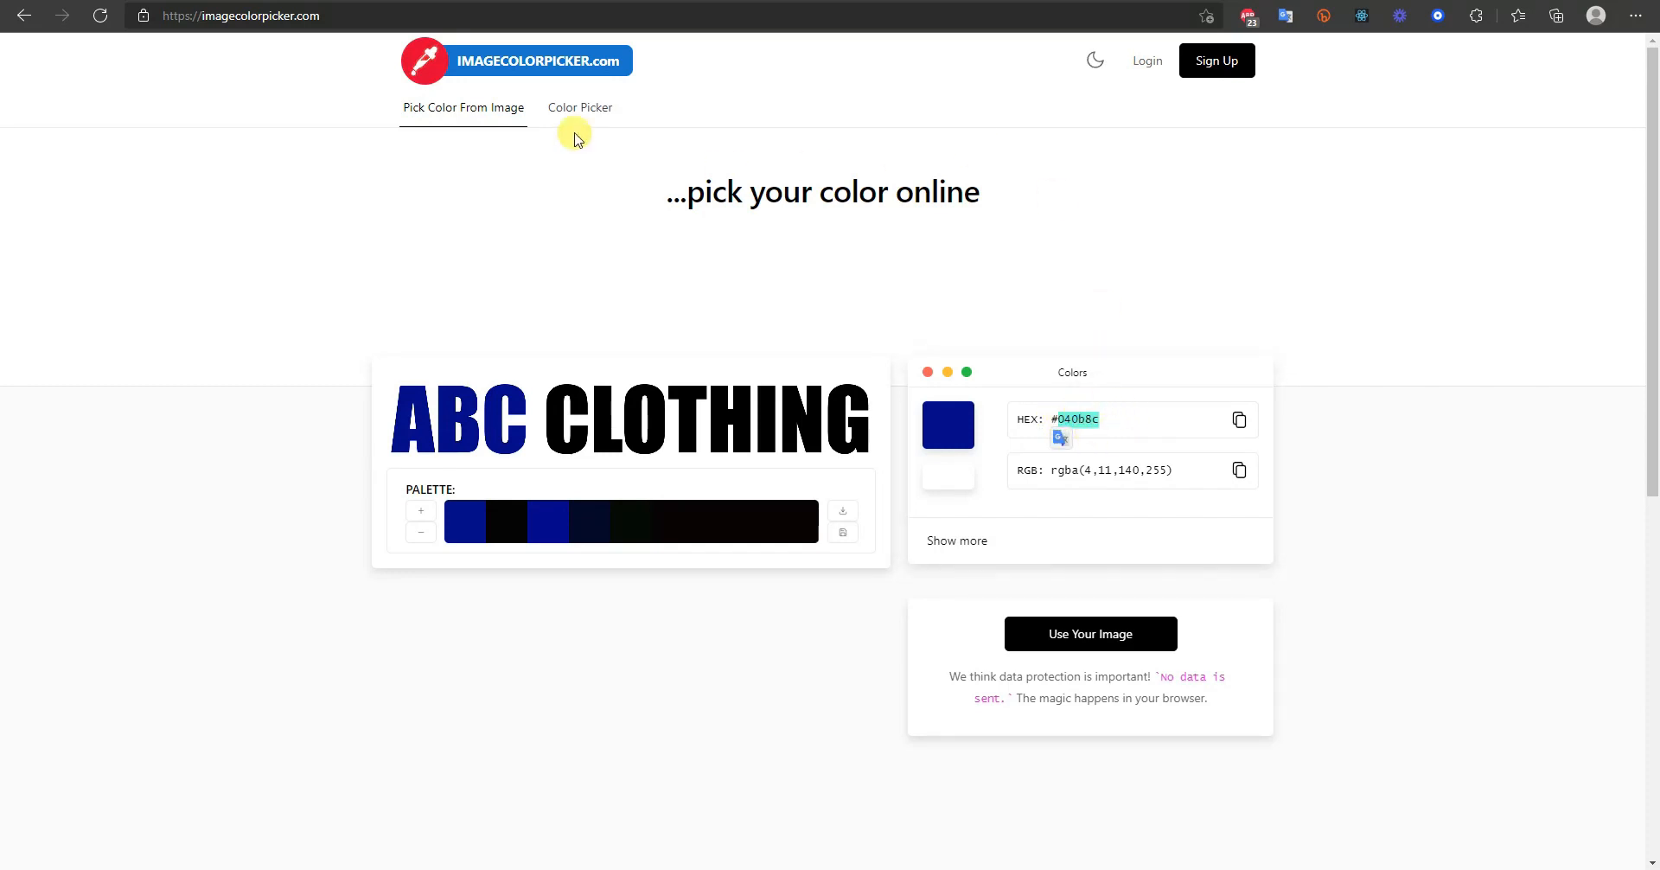
left_click(389, 0)
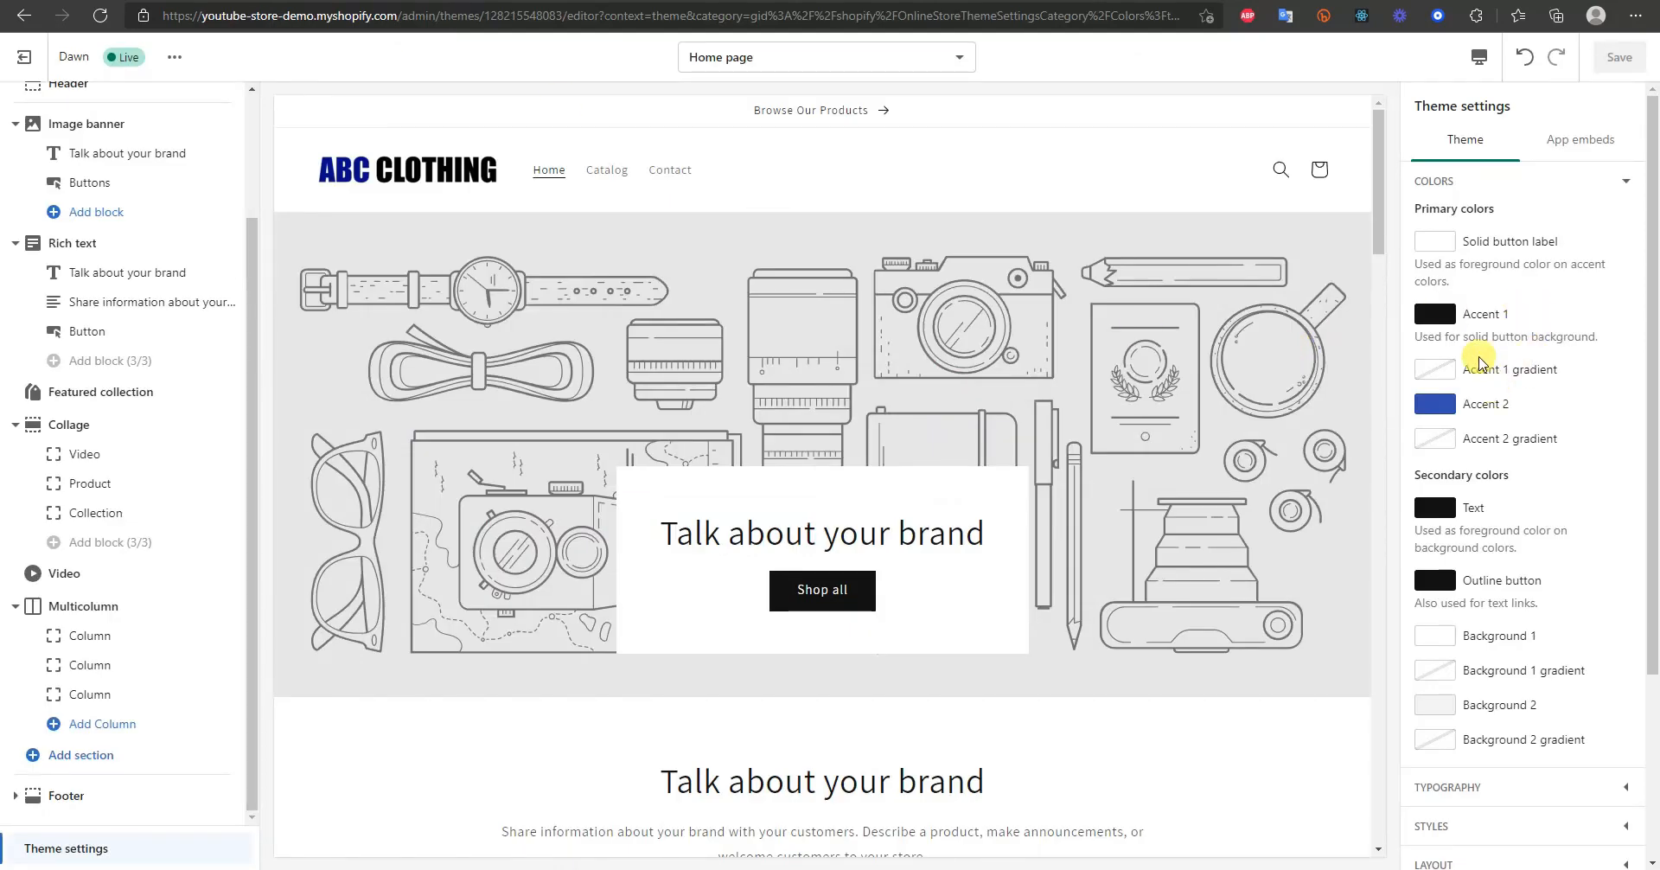
left_click(1437, 315)
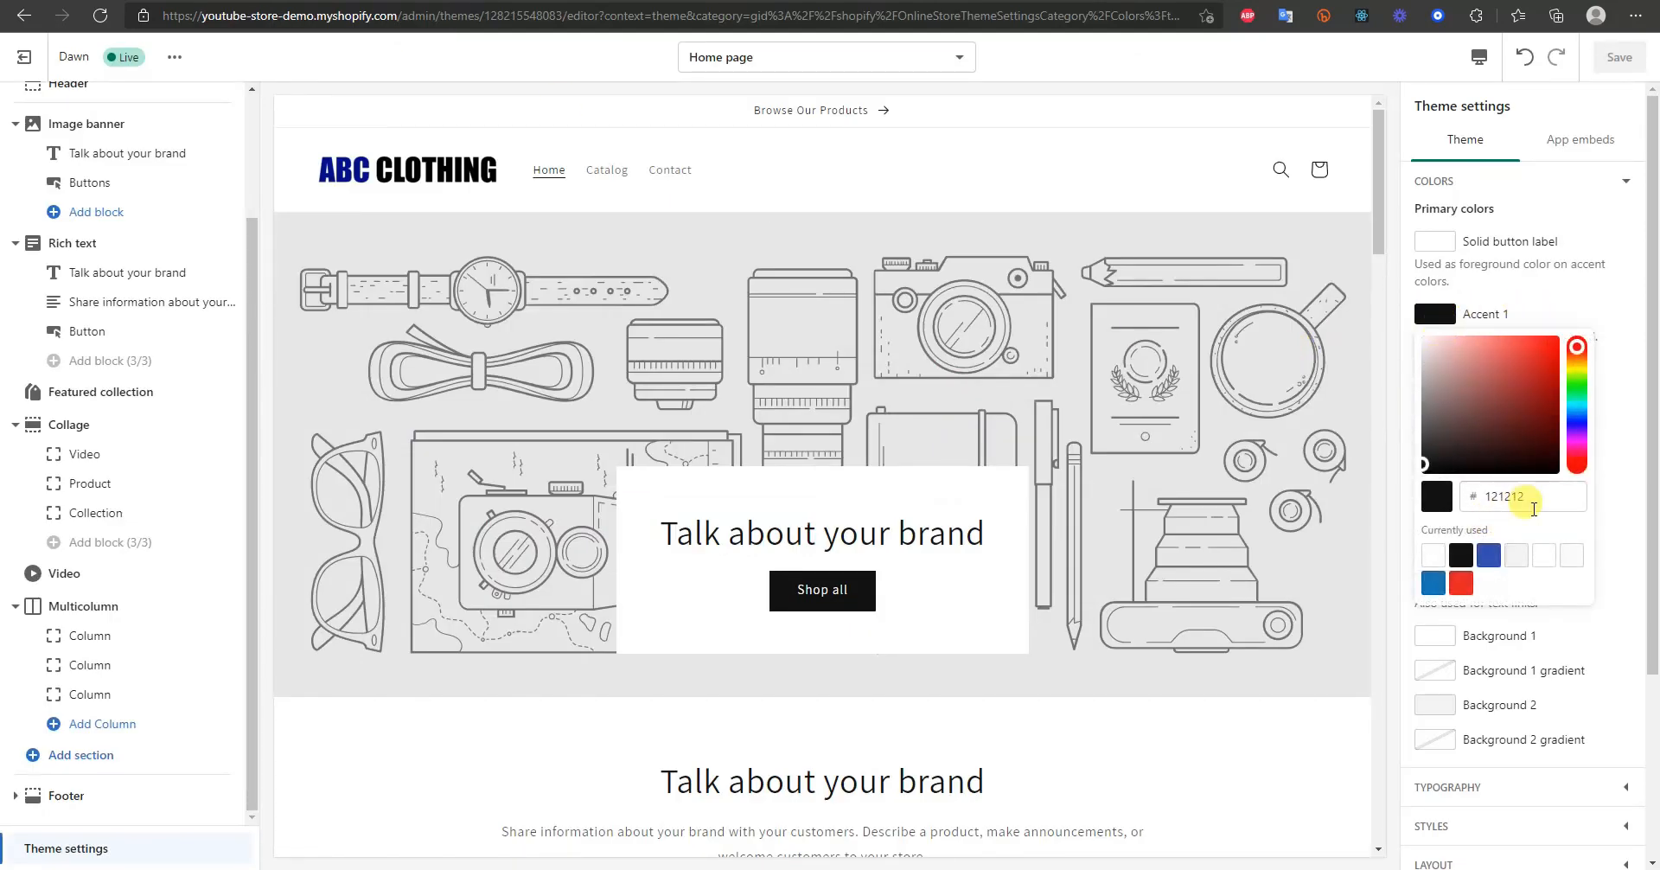
left_click_drag(1533, 499, 1498, 498)
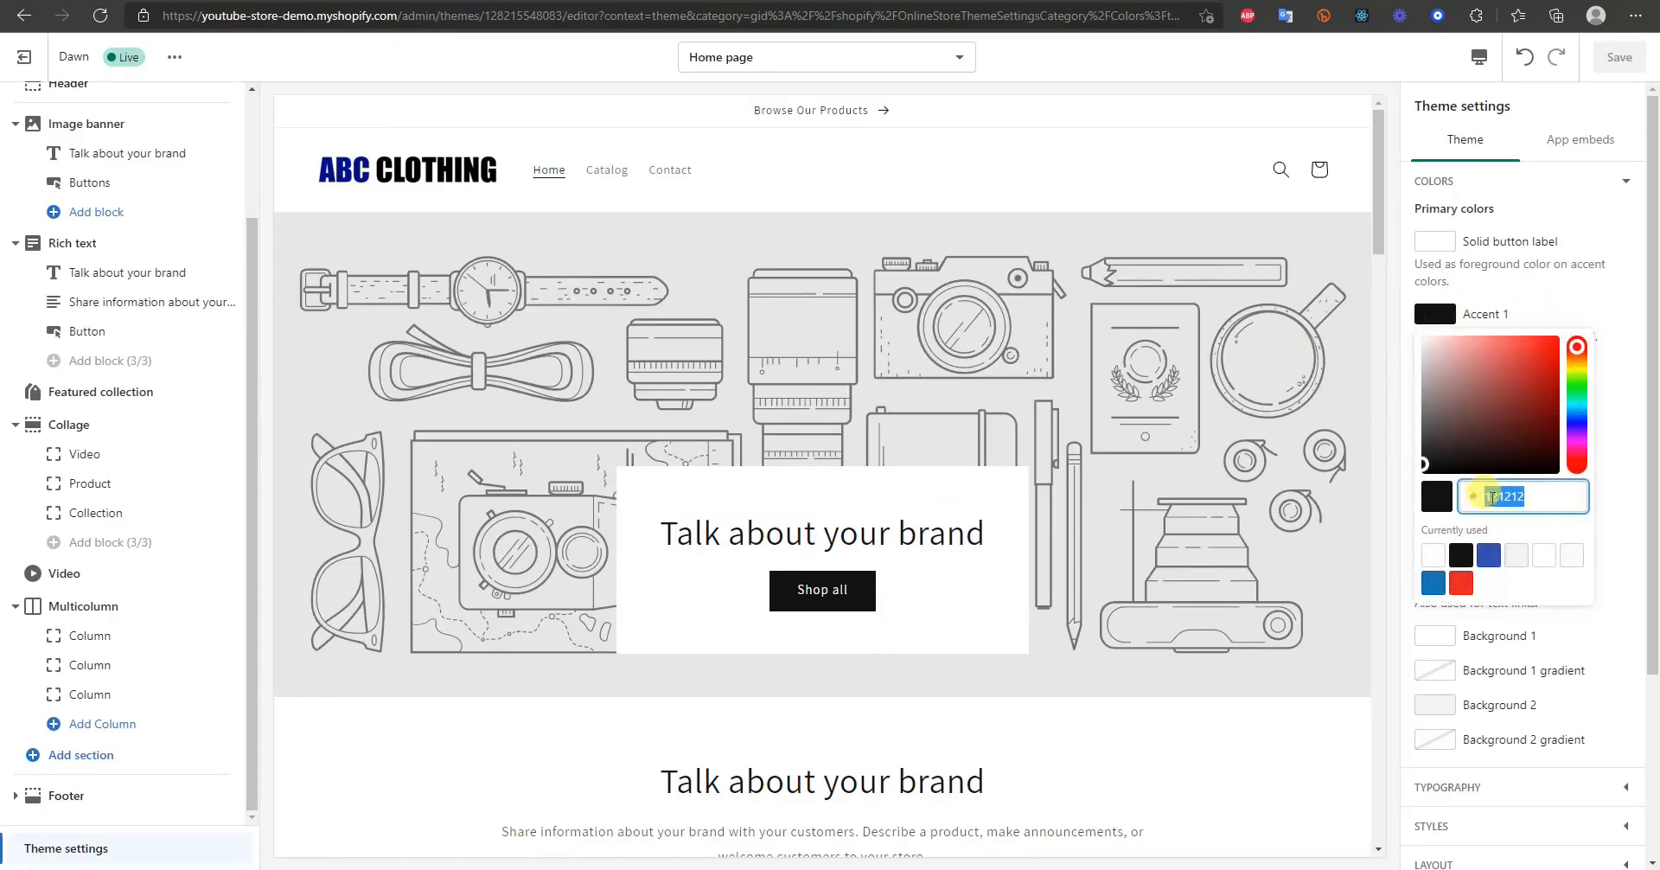
key("ctrl+v")
left_click(1606, 493)
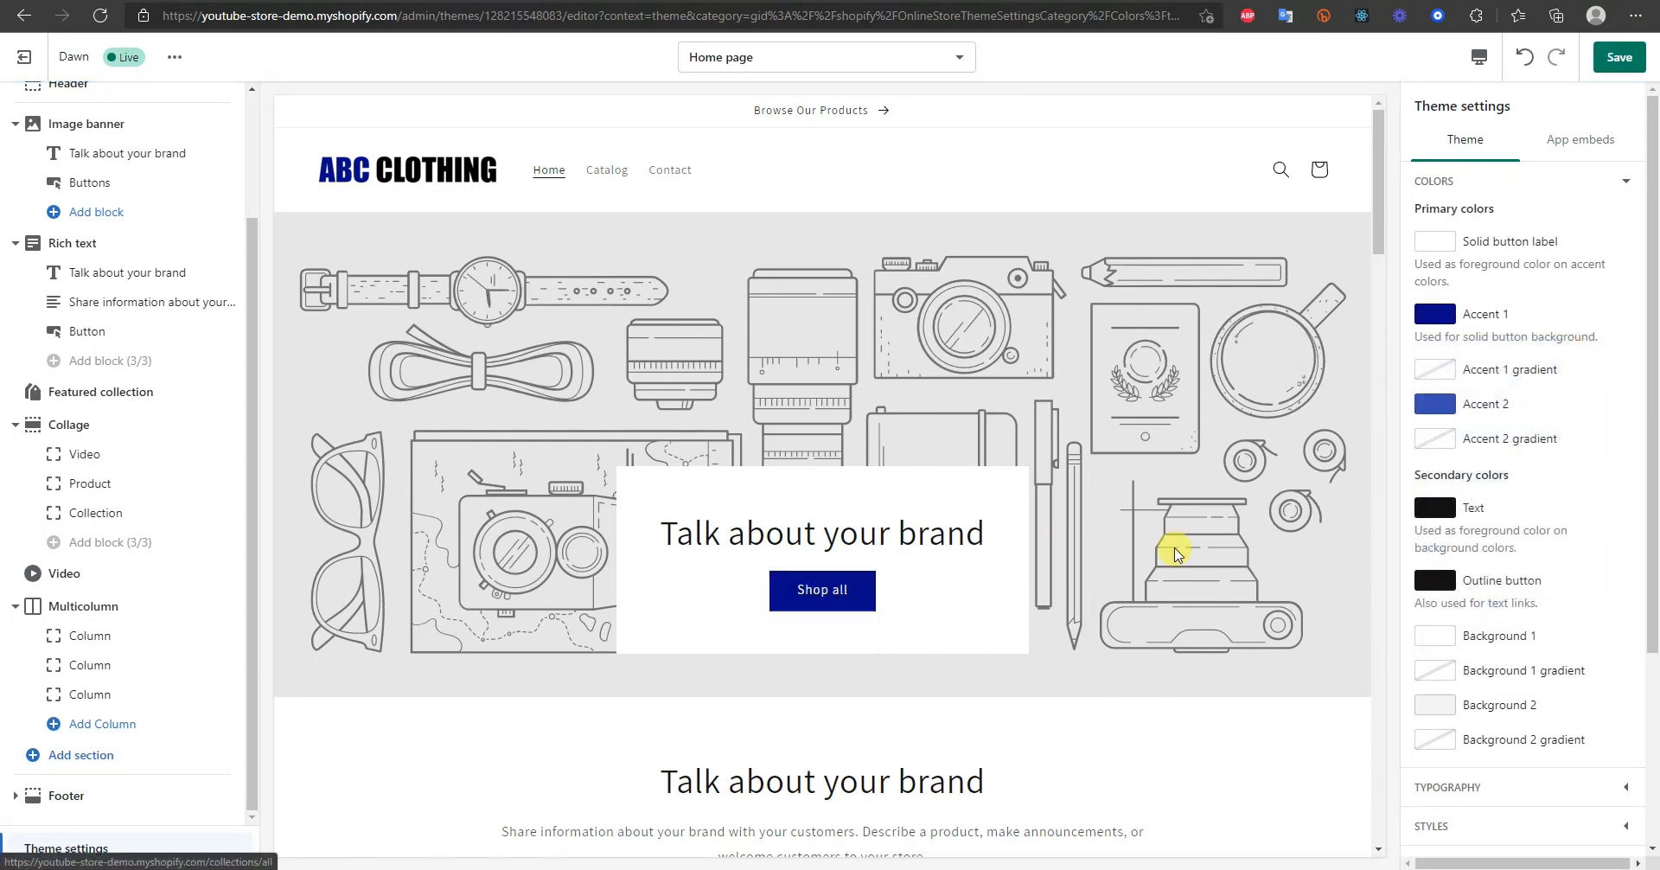
- Set the theme's Accent 2 color to the currently used black, #121212
left_click(1435, 405)
left_click(1515, 345)
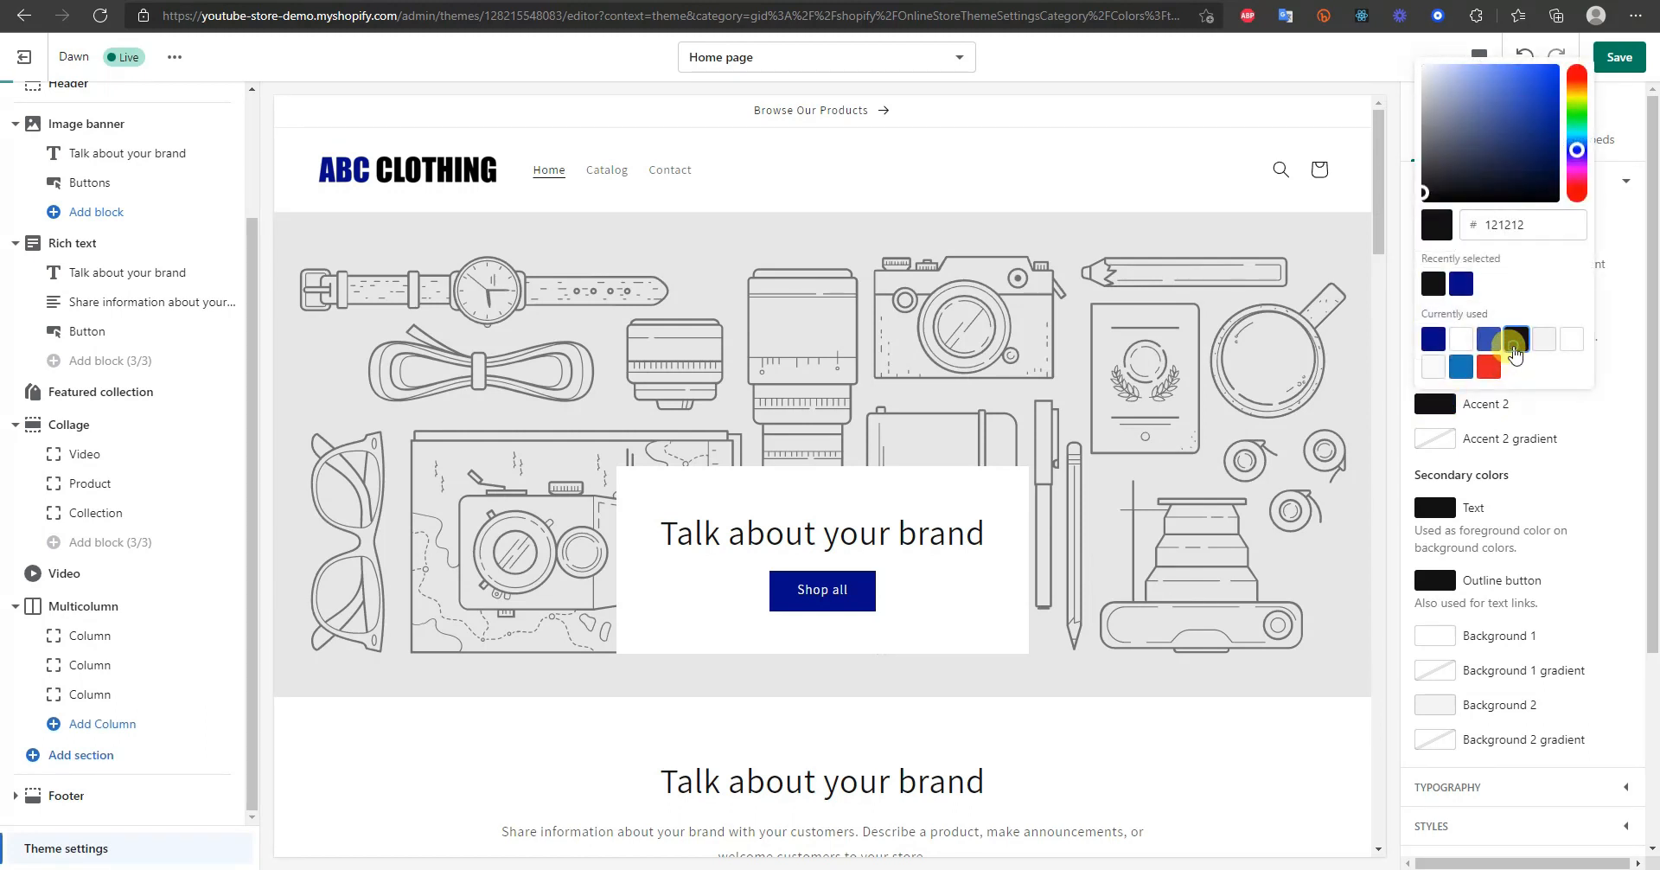
left_click(1548, 413)
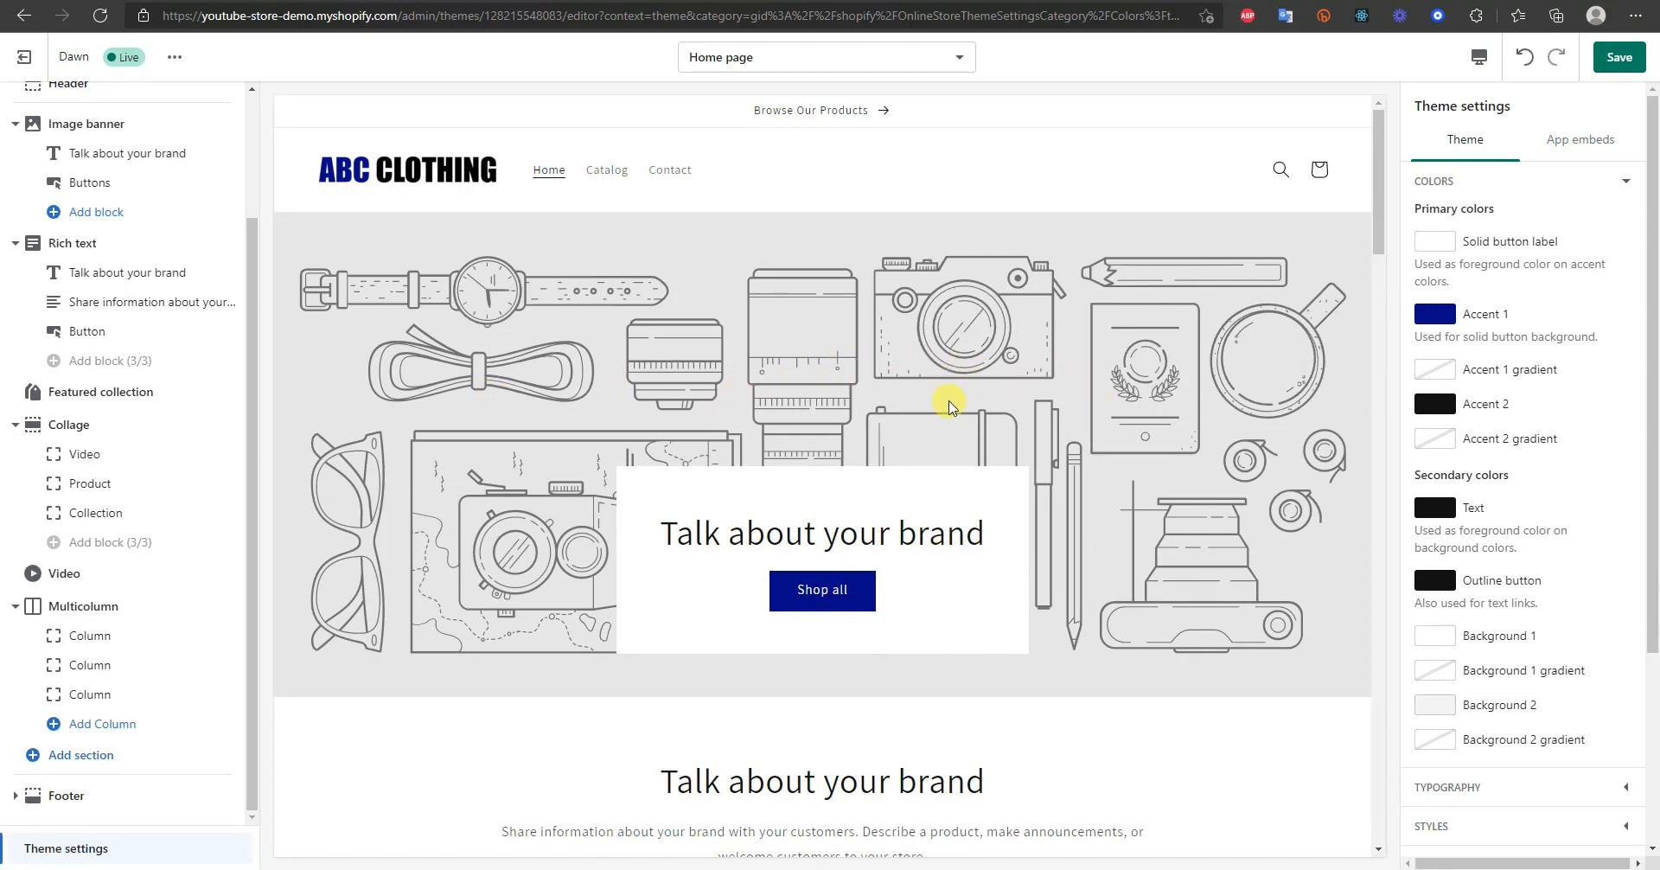
- Review the remaining color options and the home page preview, and save the theme
scroll(876, 404, "down", 3)
scroll(948, 437, "up", 3)
scroll(1477, 515, "down", 2)
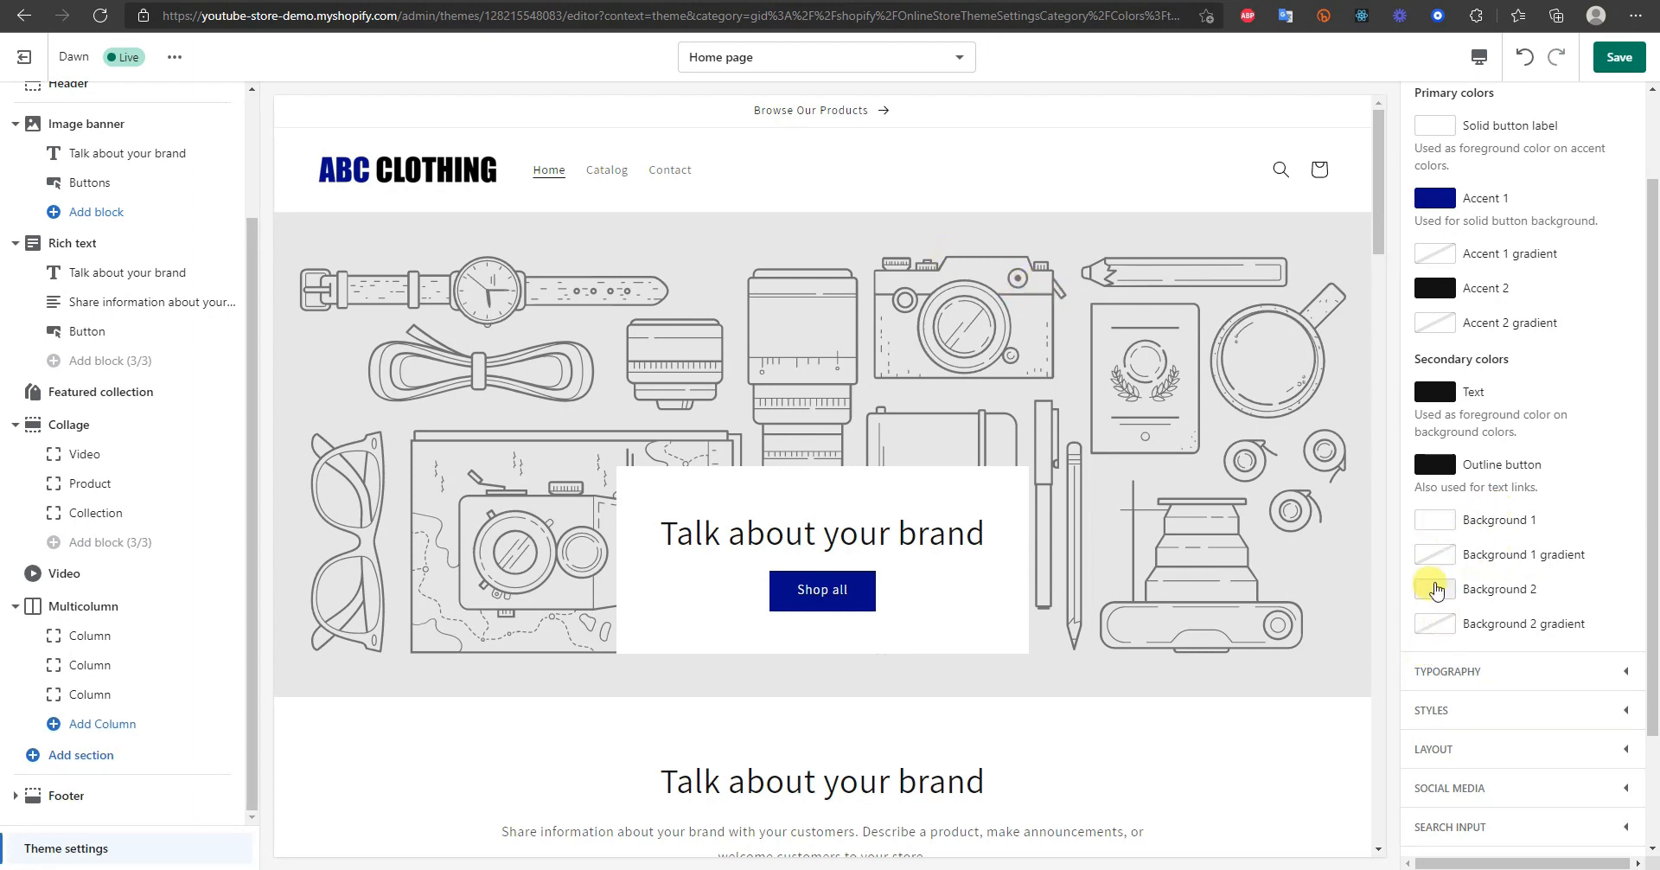
scroll(1097, 588, "down", 7)
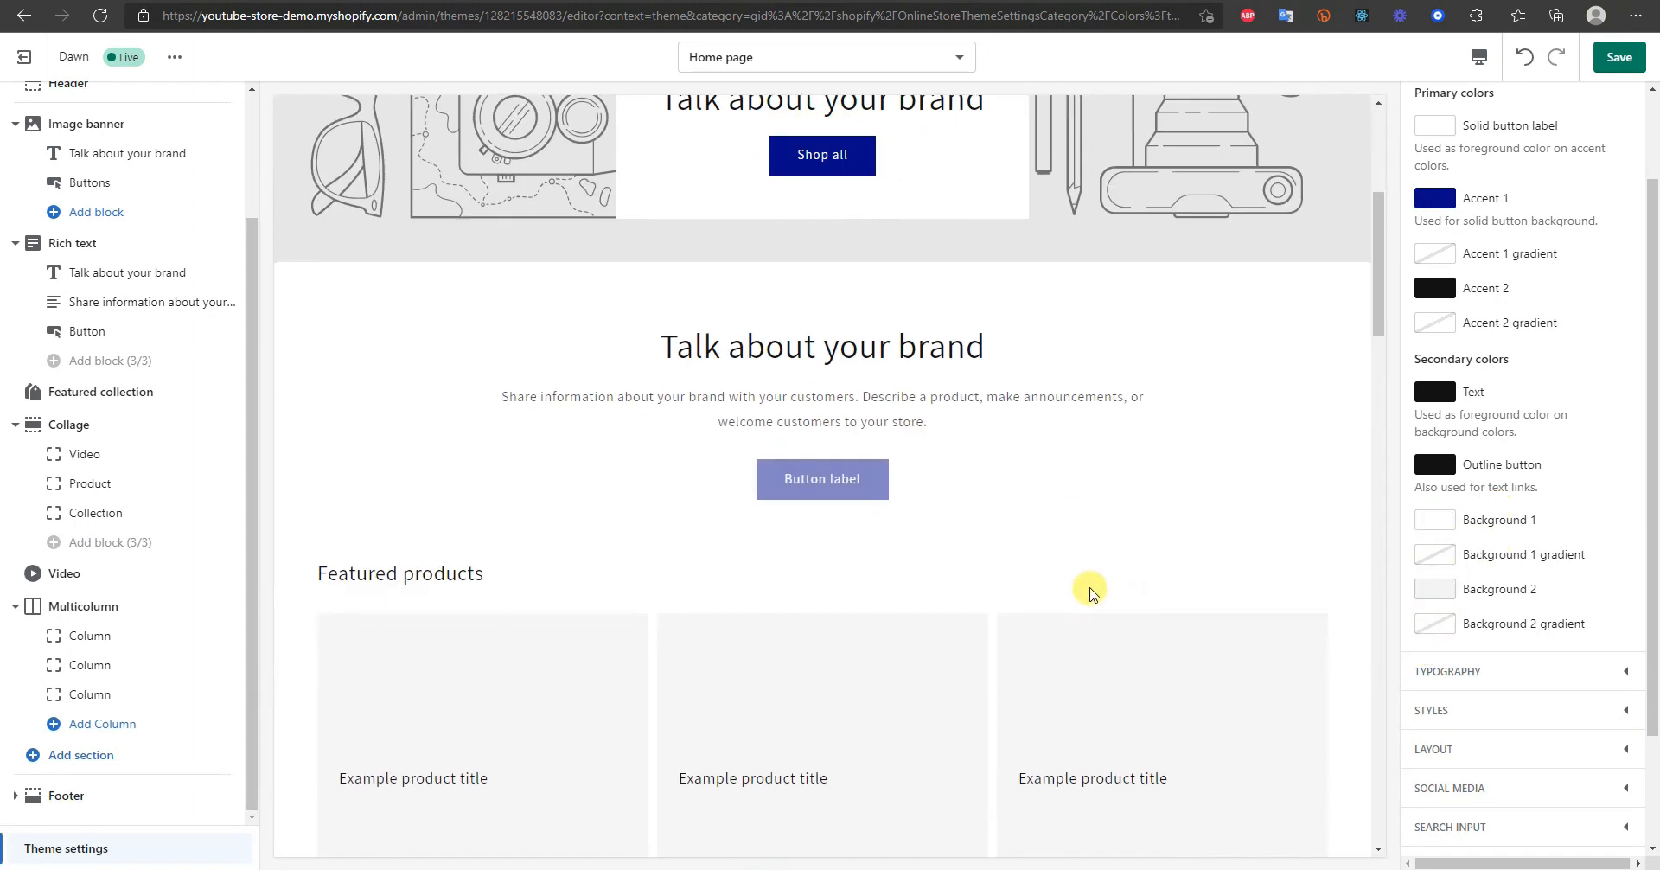
scroll(1117, 484, "up", 7)
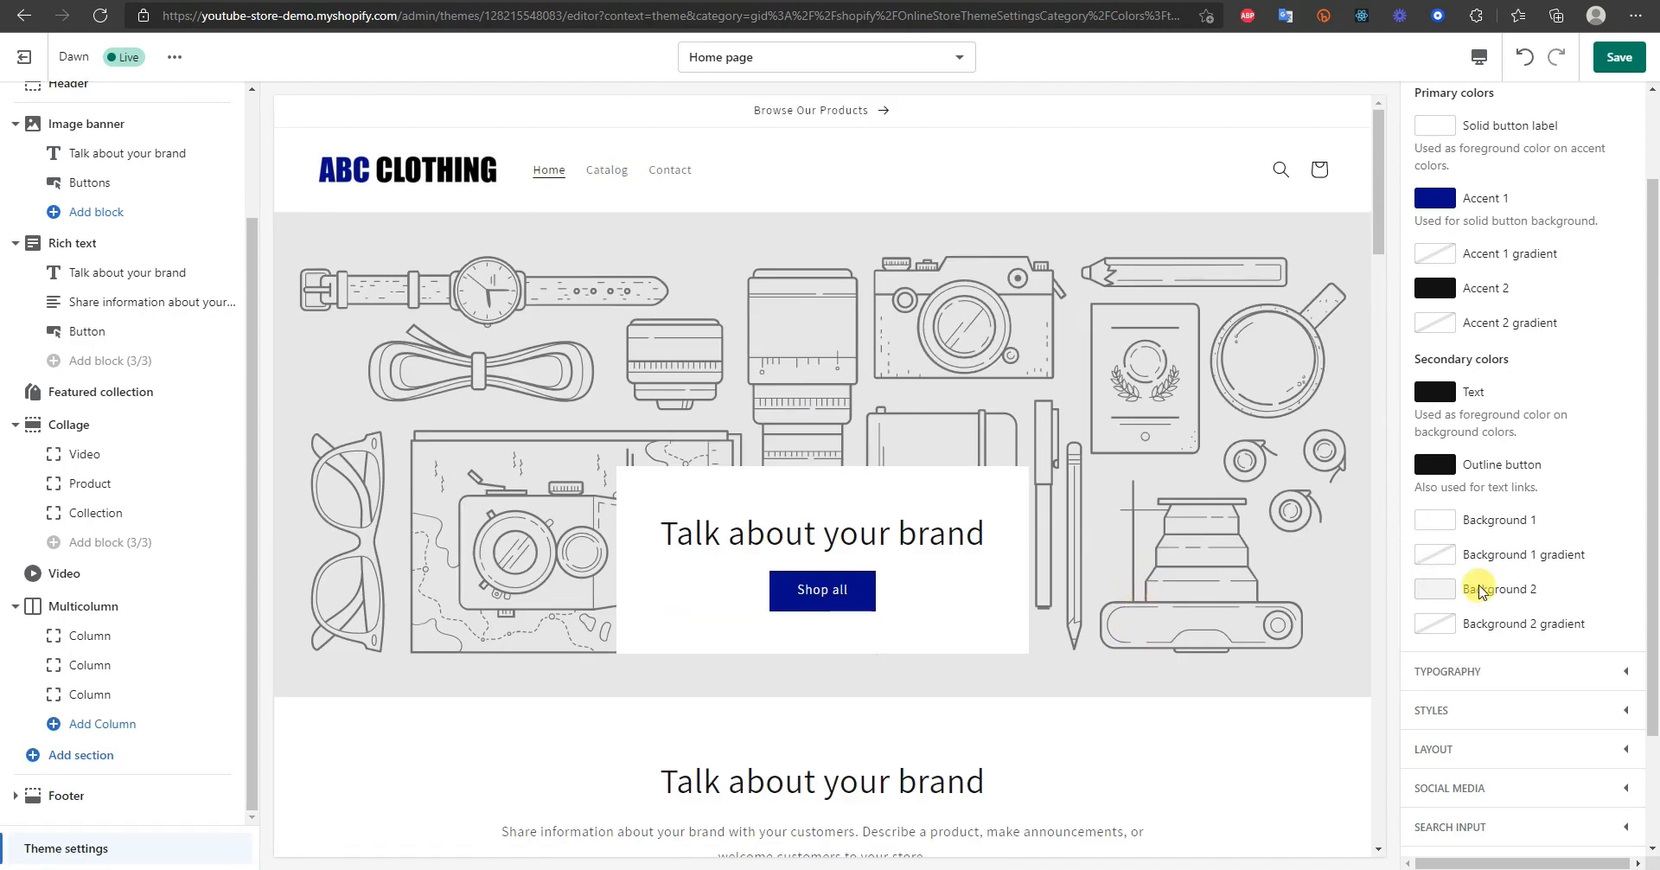
scroll(1496, 595, "up", 2)
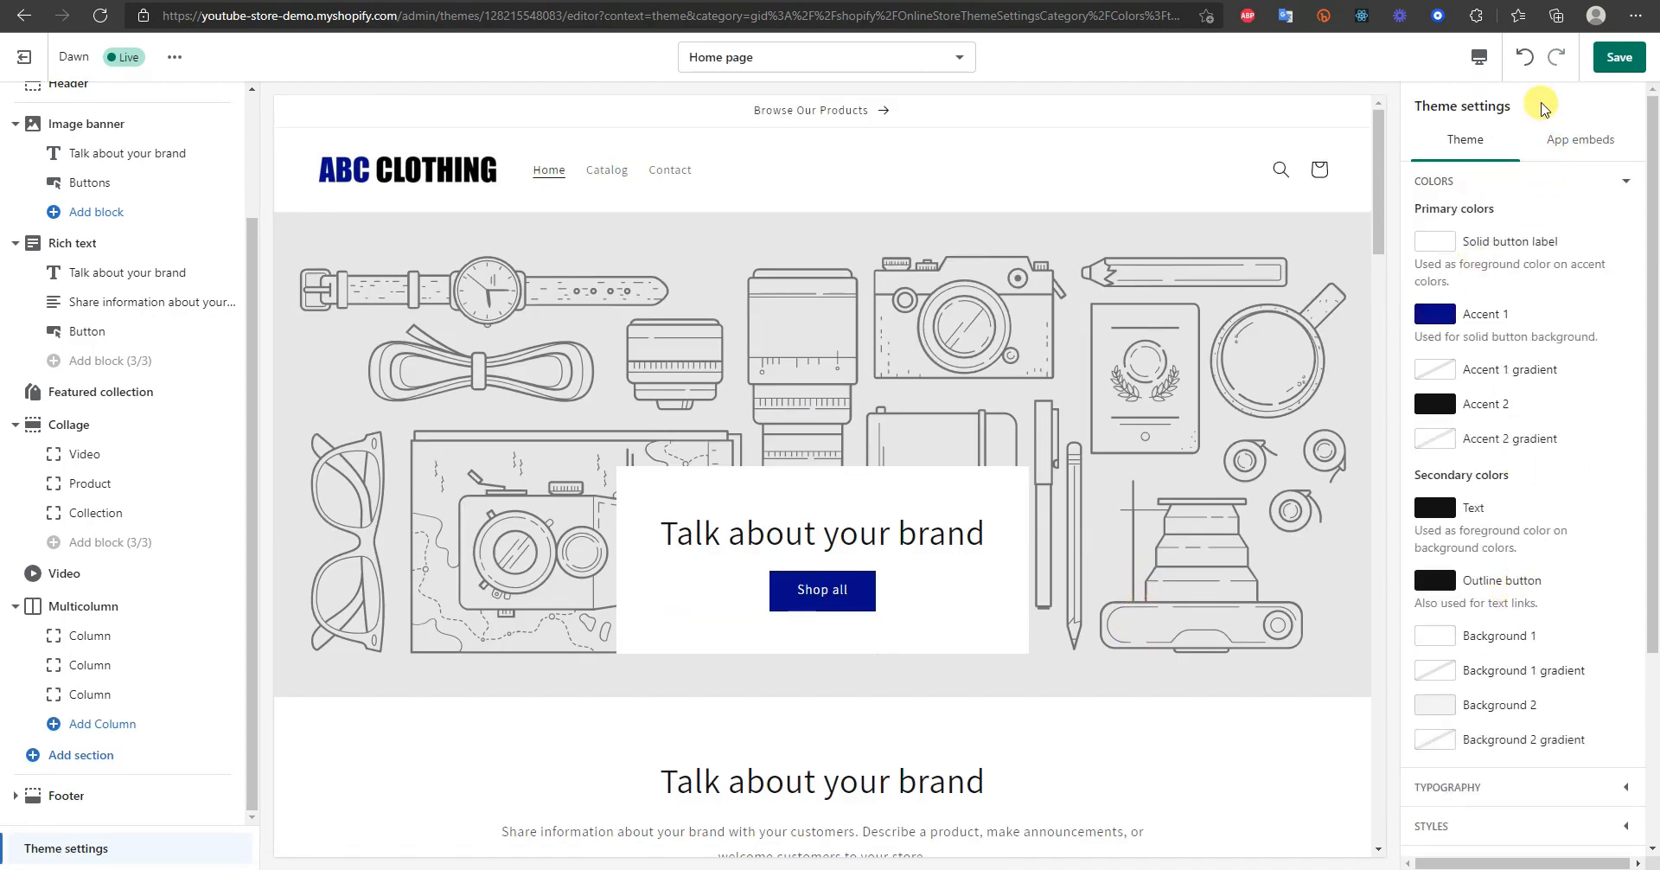
left_click(1614, 65)
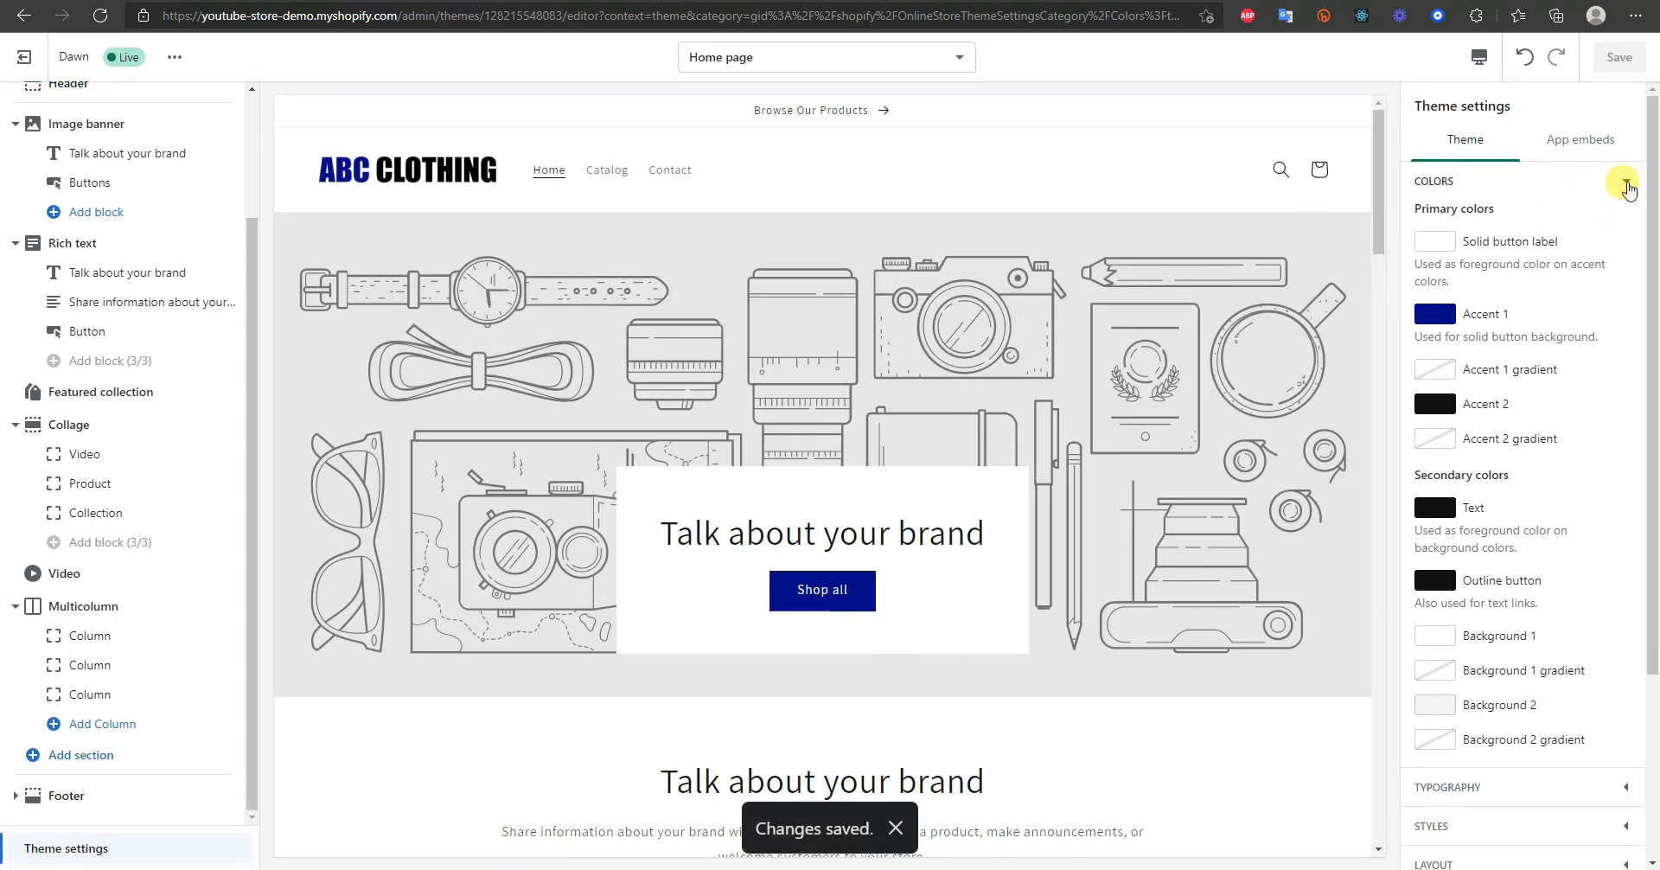
- Open the typography settings and browse the fonts offered for headings, closing the font list without choosing one
left_click(1626, 185)
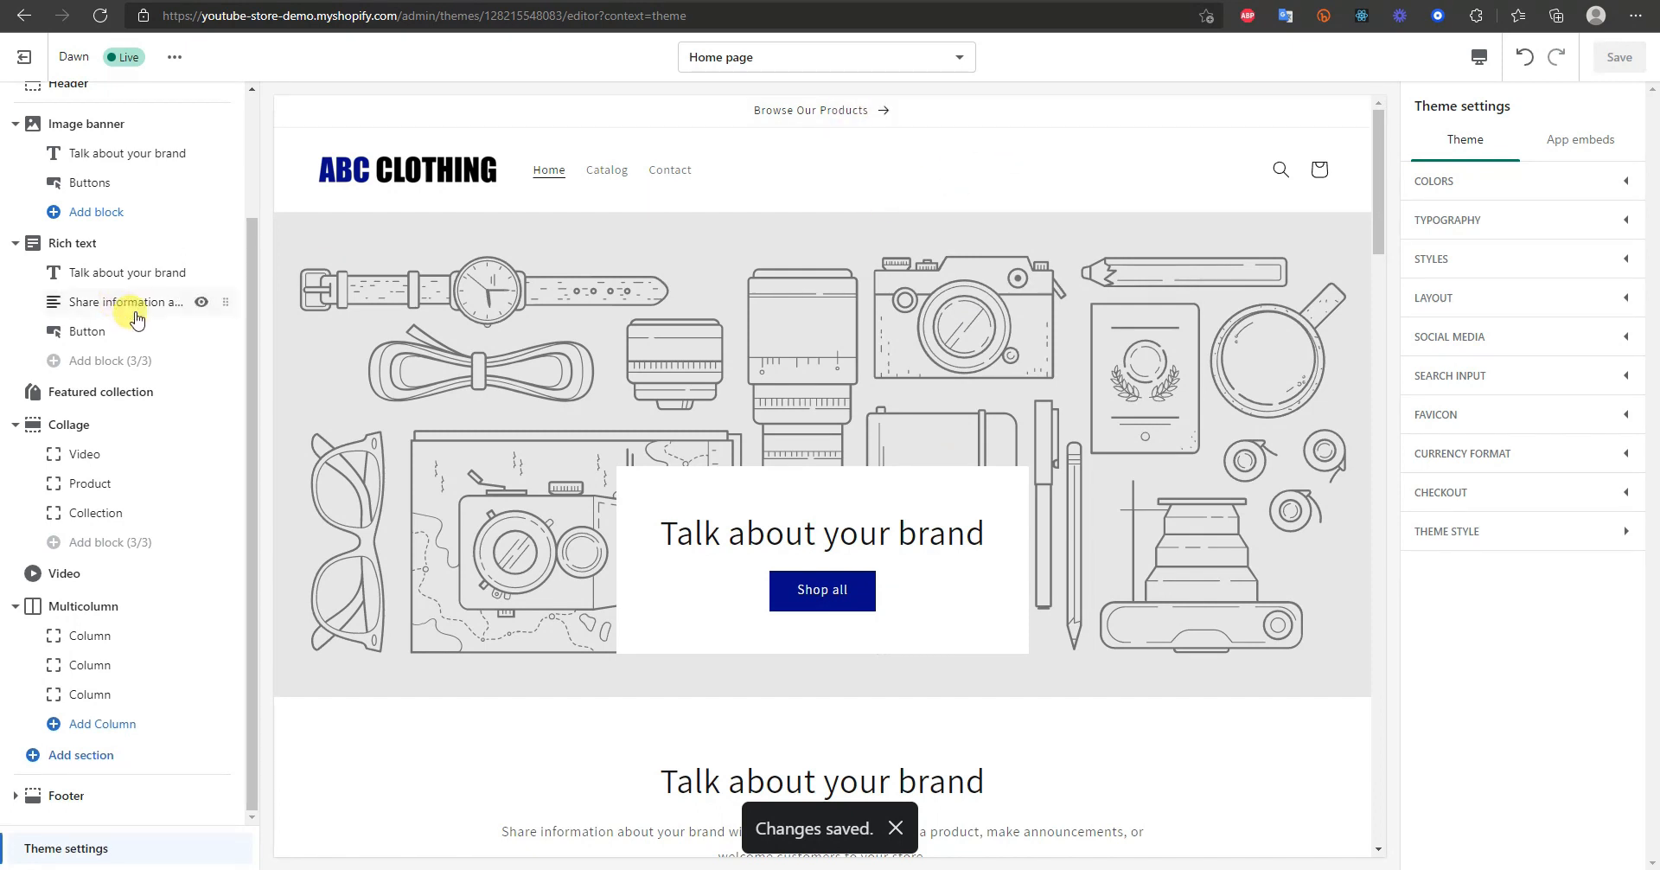
scroll(139, 311, "up", 3)
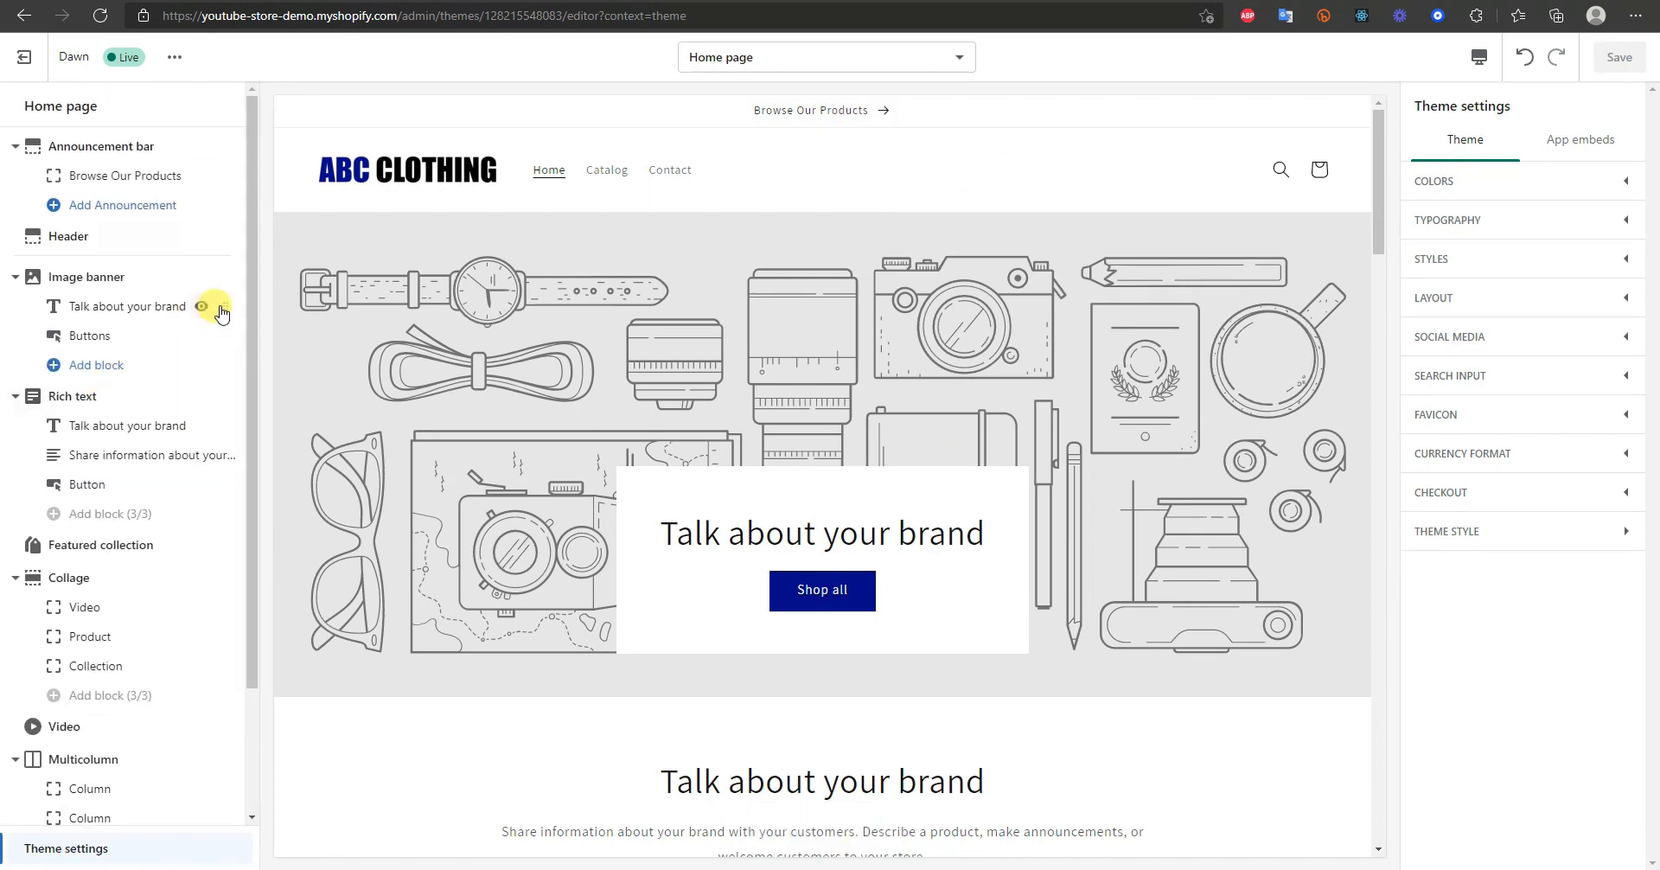
left_click(1569, 223)
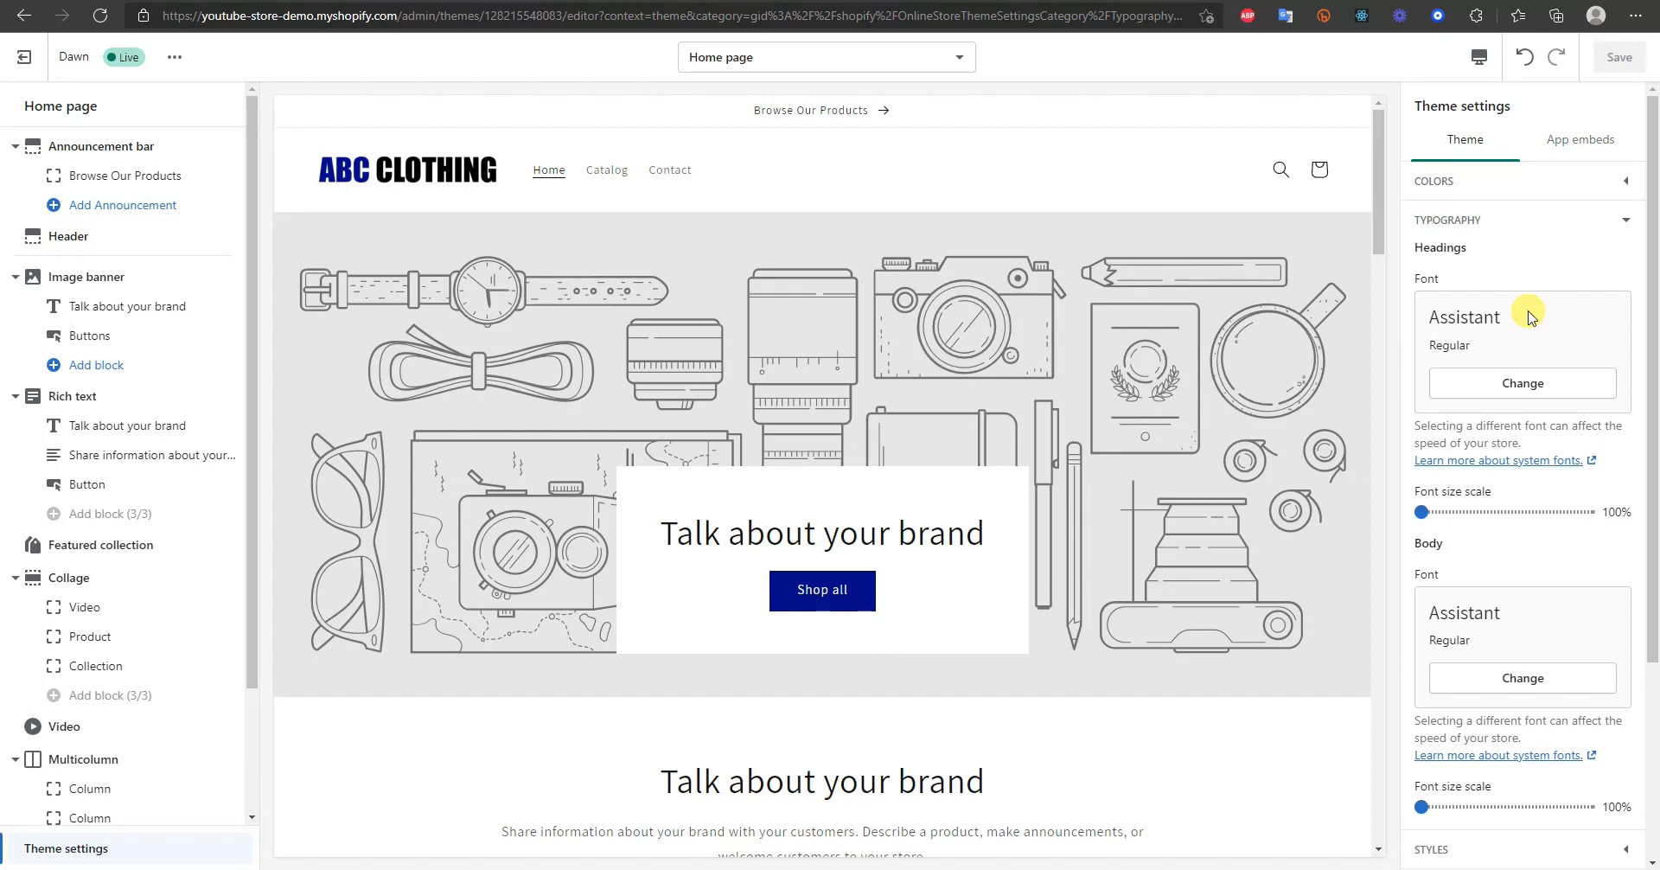
left_click(1520, 382)
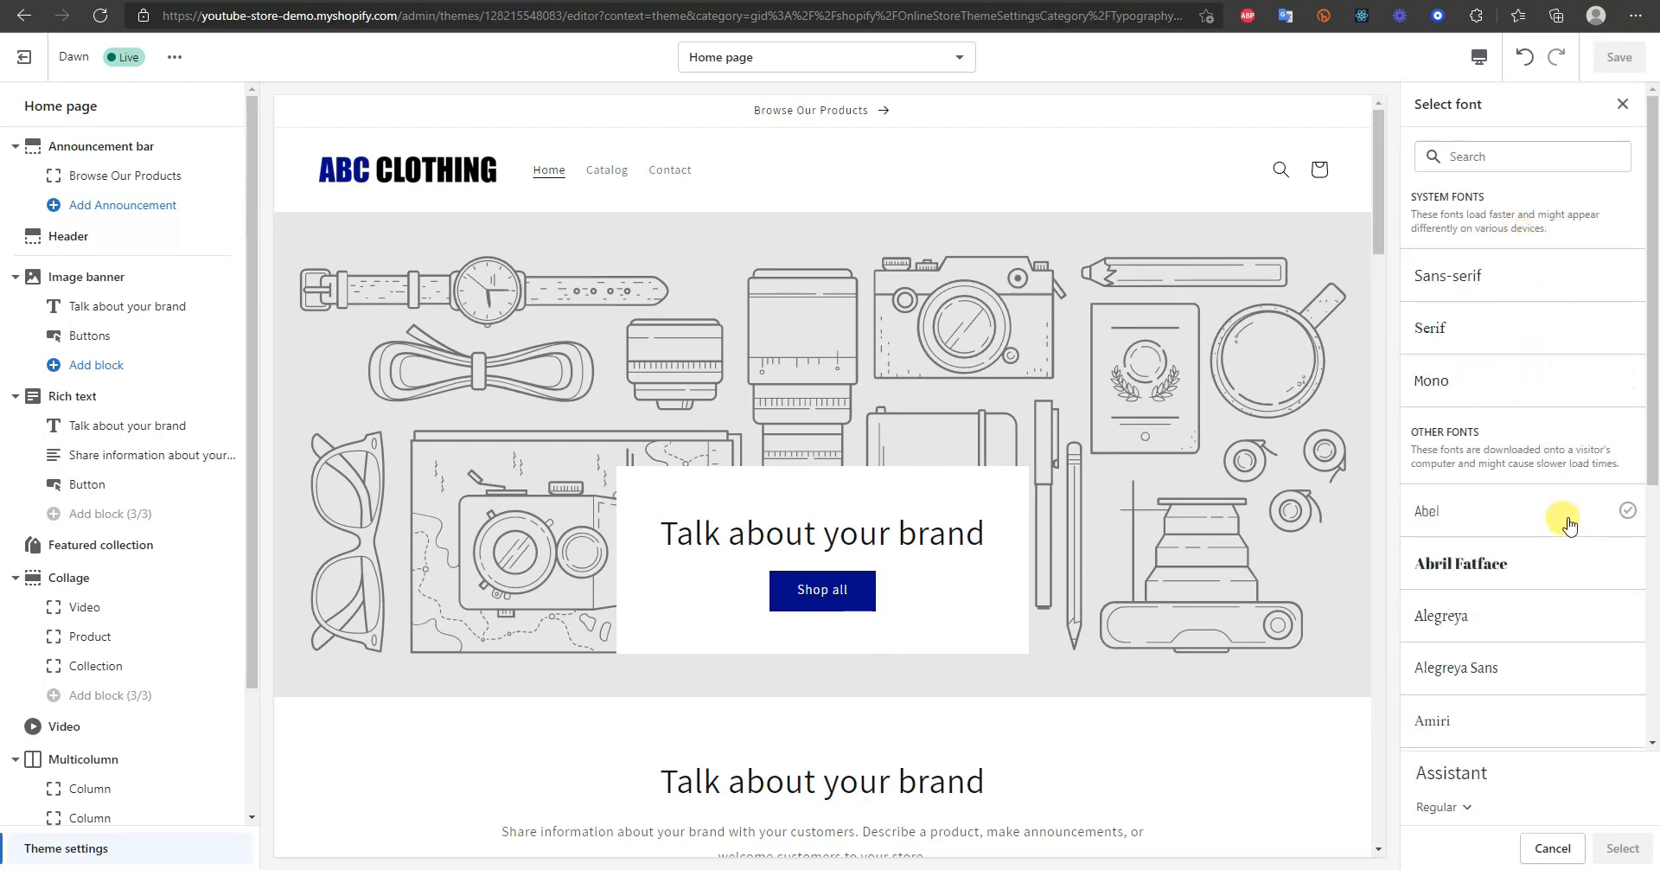
scroll(1569, 523, "down", 5)
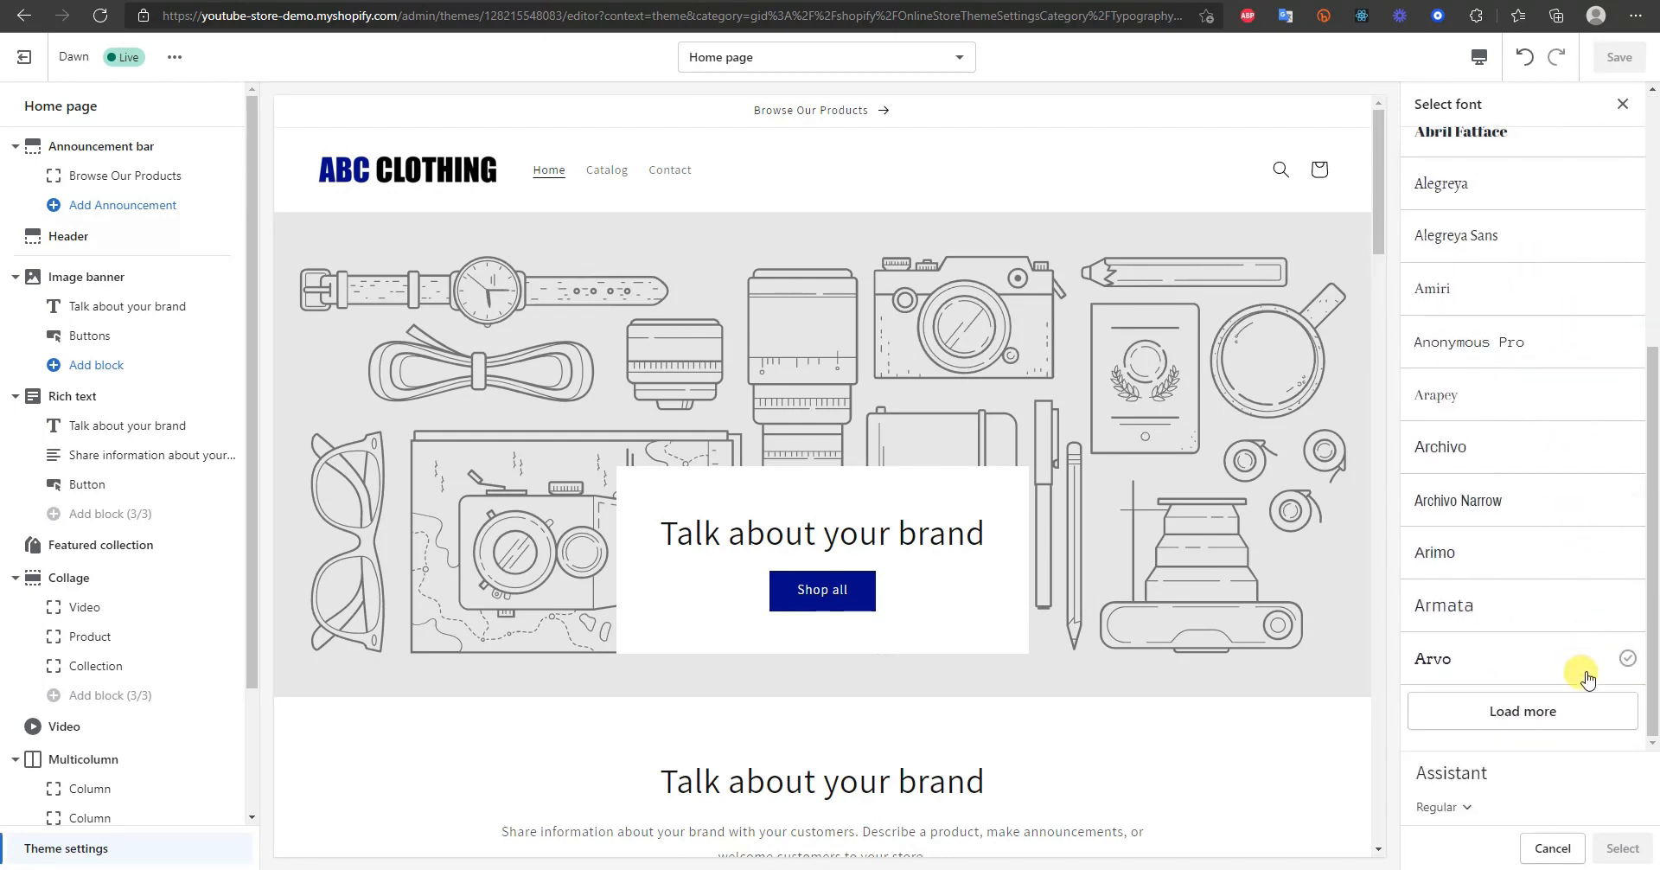
left_click(1581, 705)
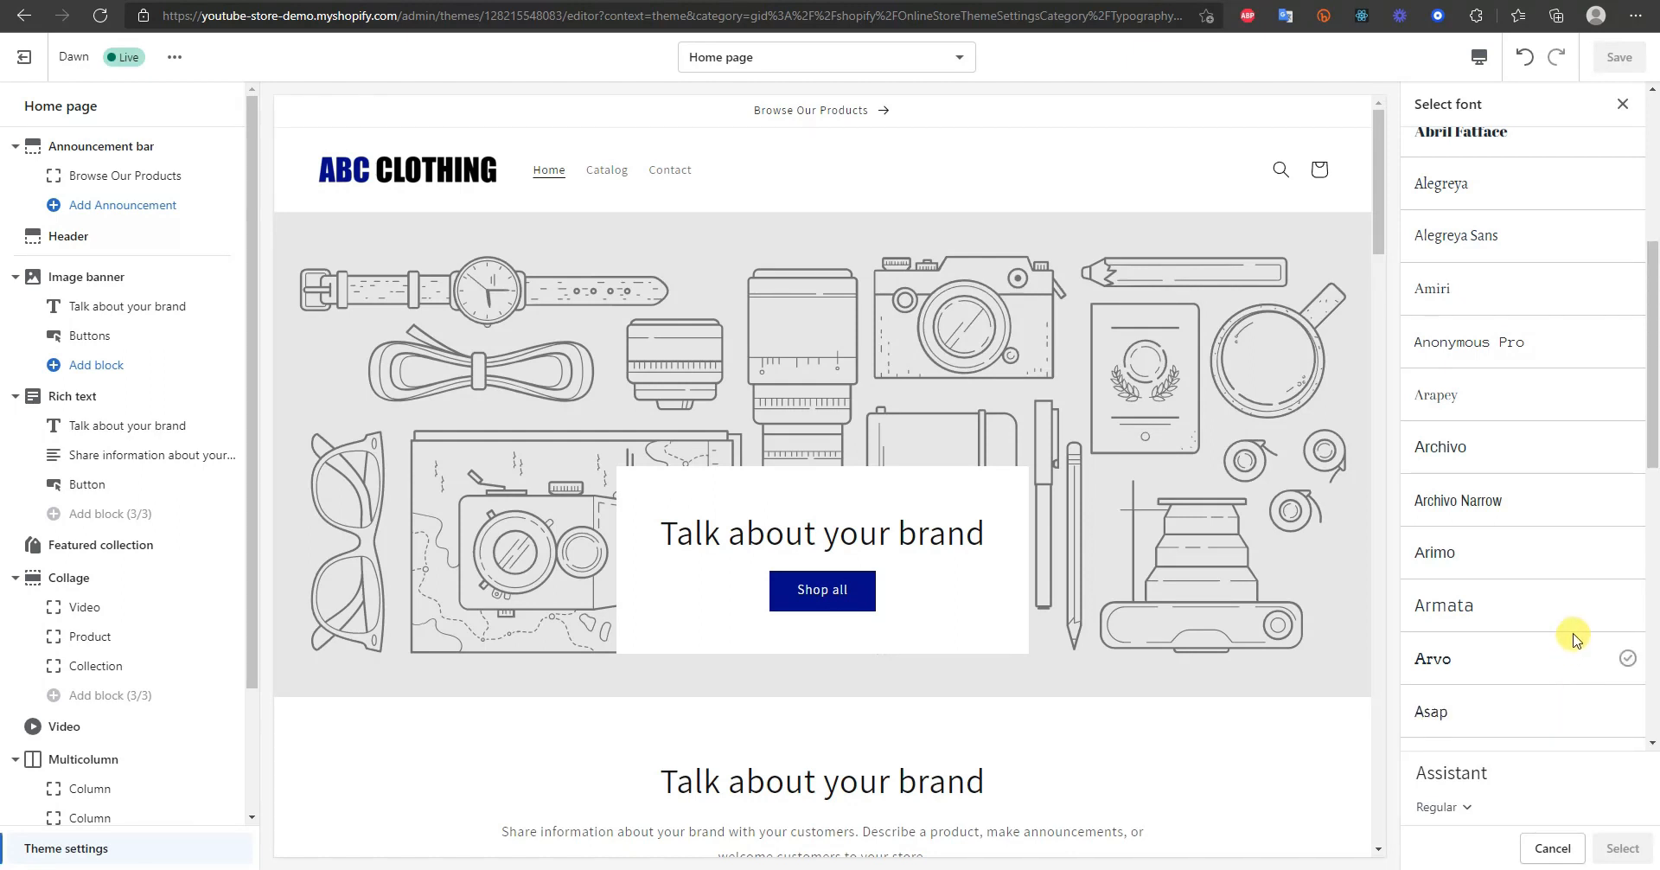
scroll(1523, 532, "down", 3)
scroll(1532, 536, "down", 2)
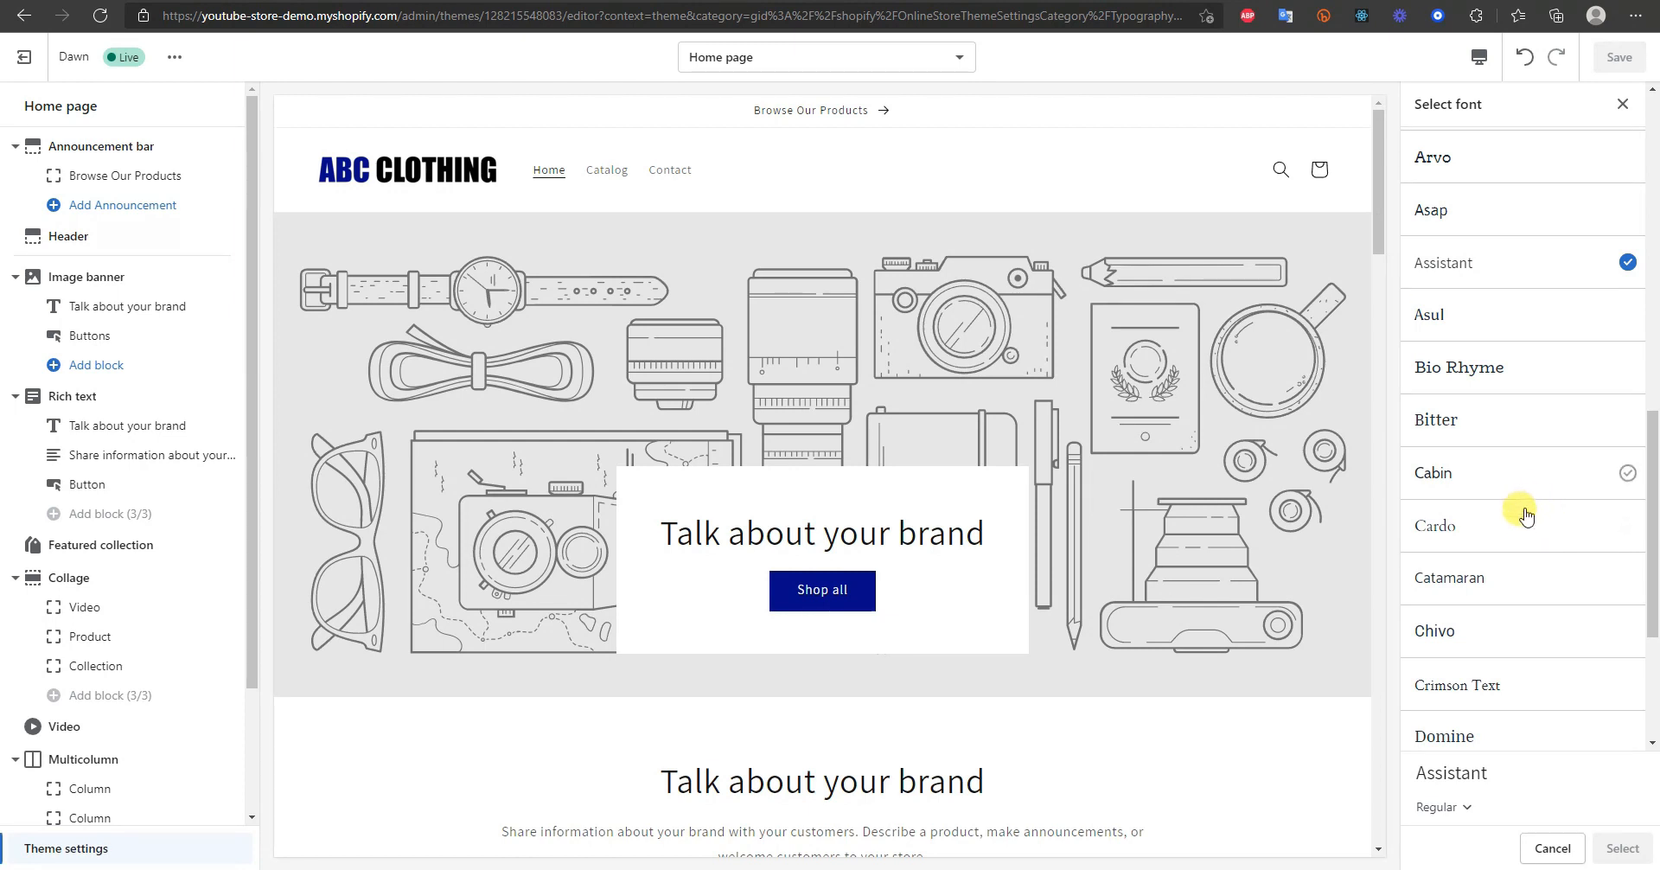
scroll(1532, 536, "up", 6)
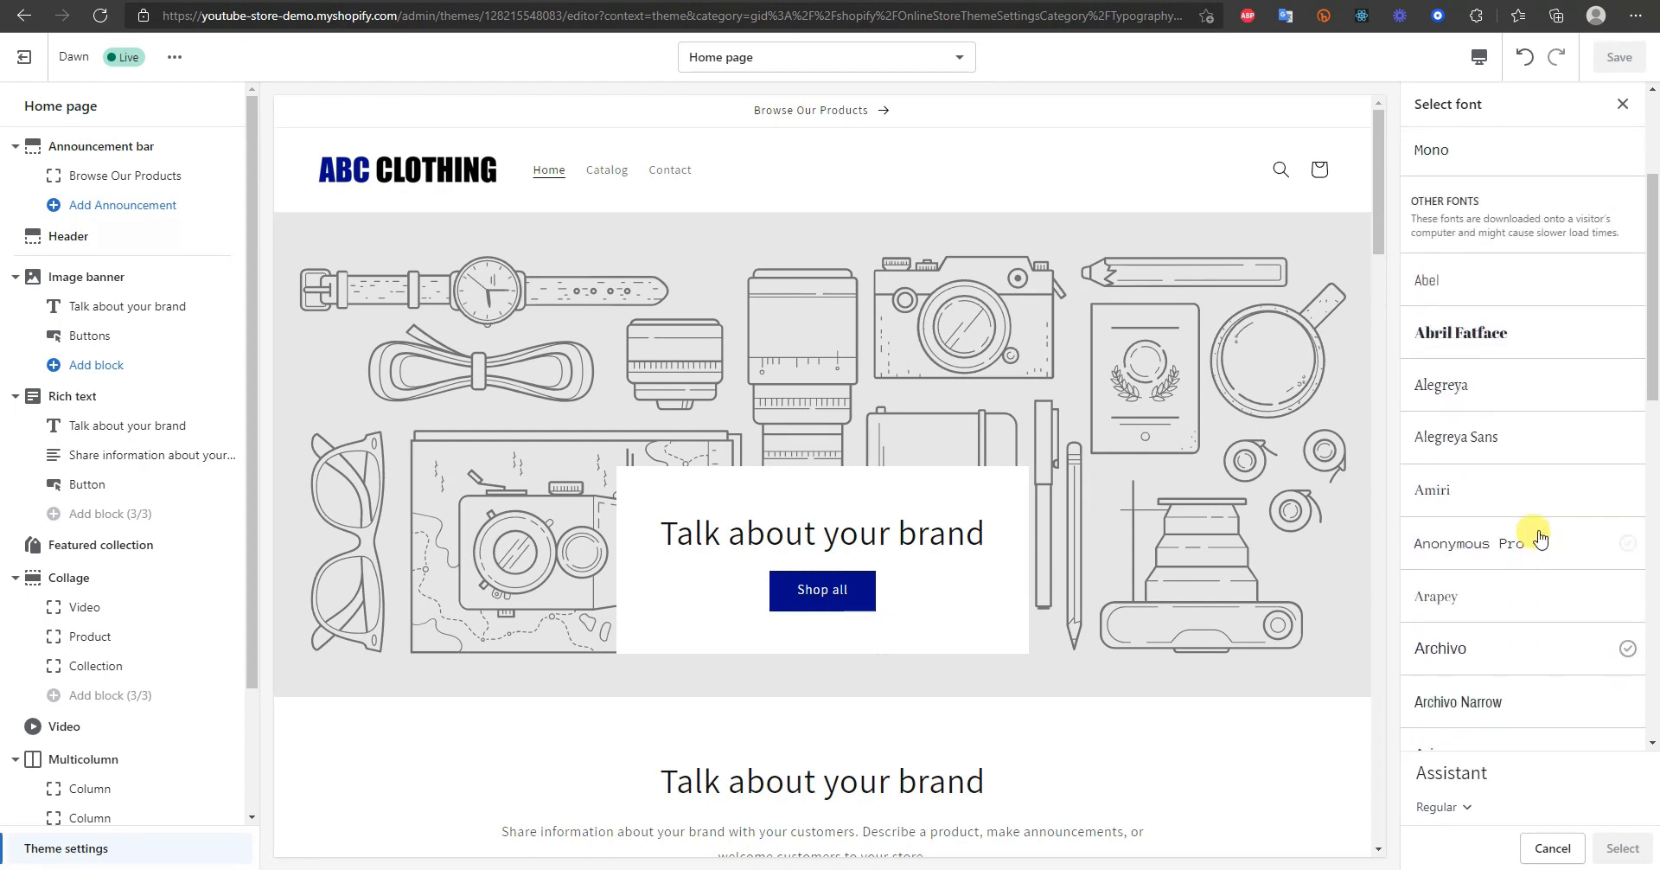
scroll(1539, 519, "down", 1)
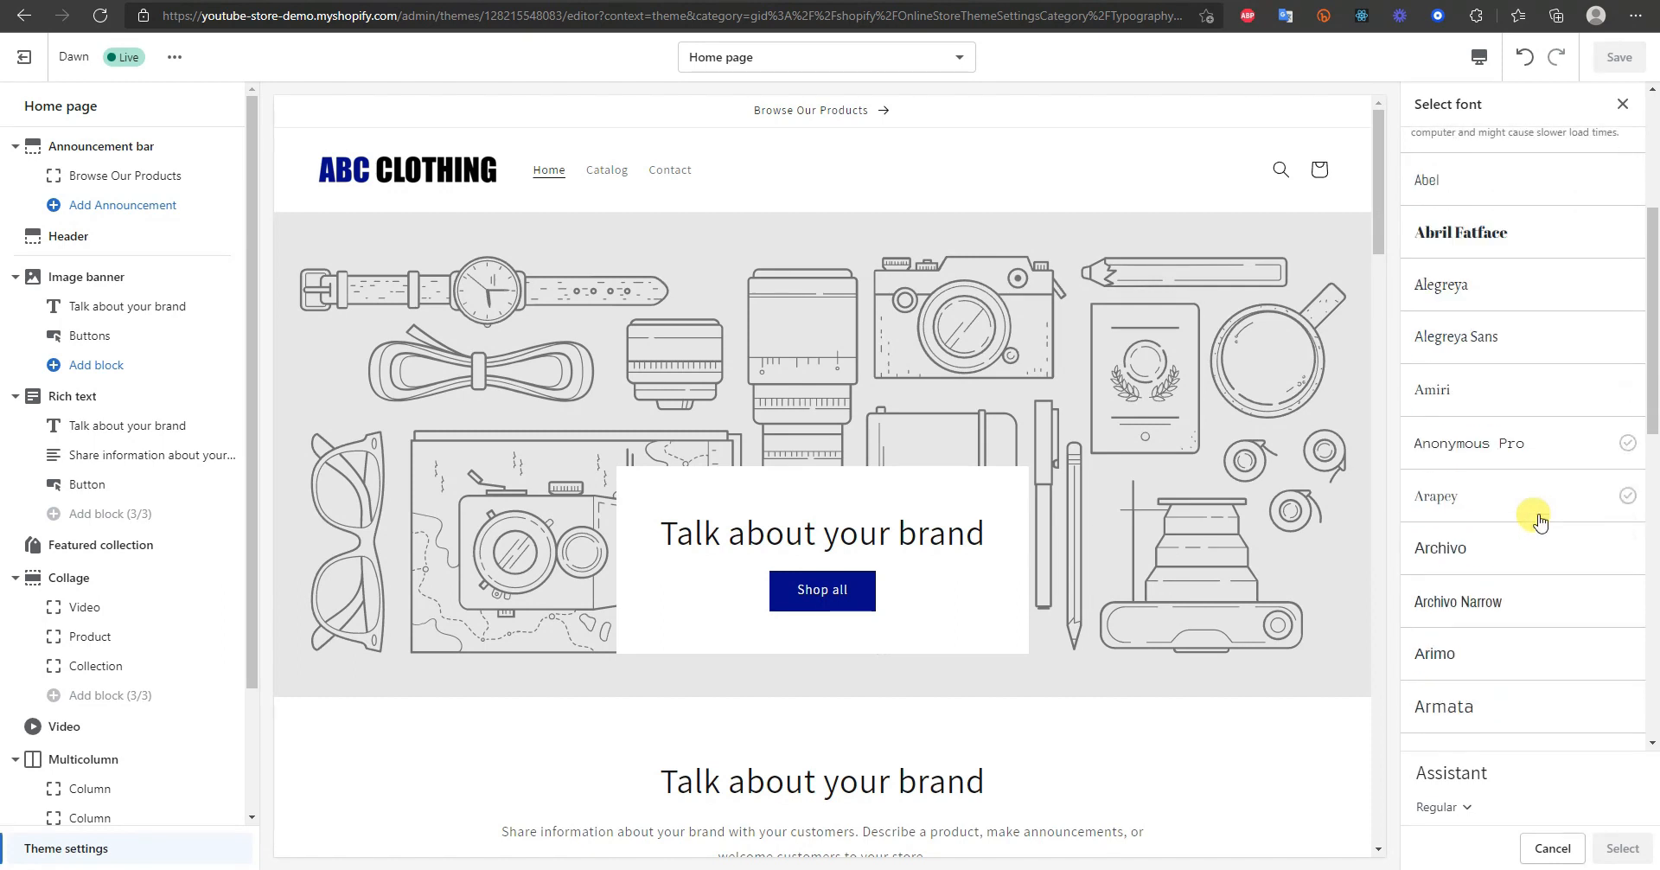
scroll(1538, 518, "up", 5)
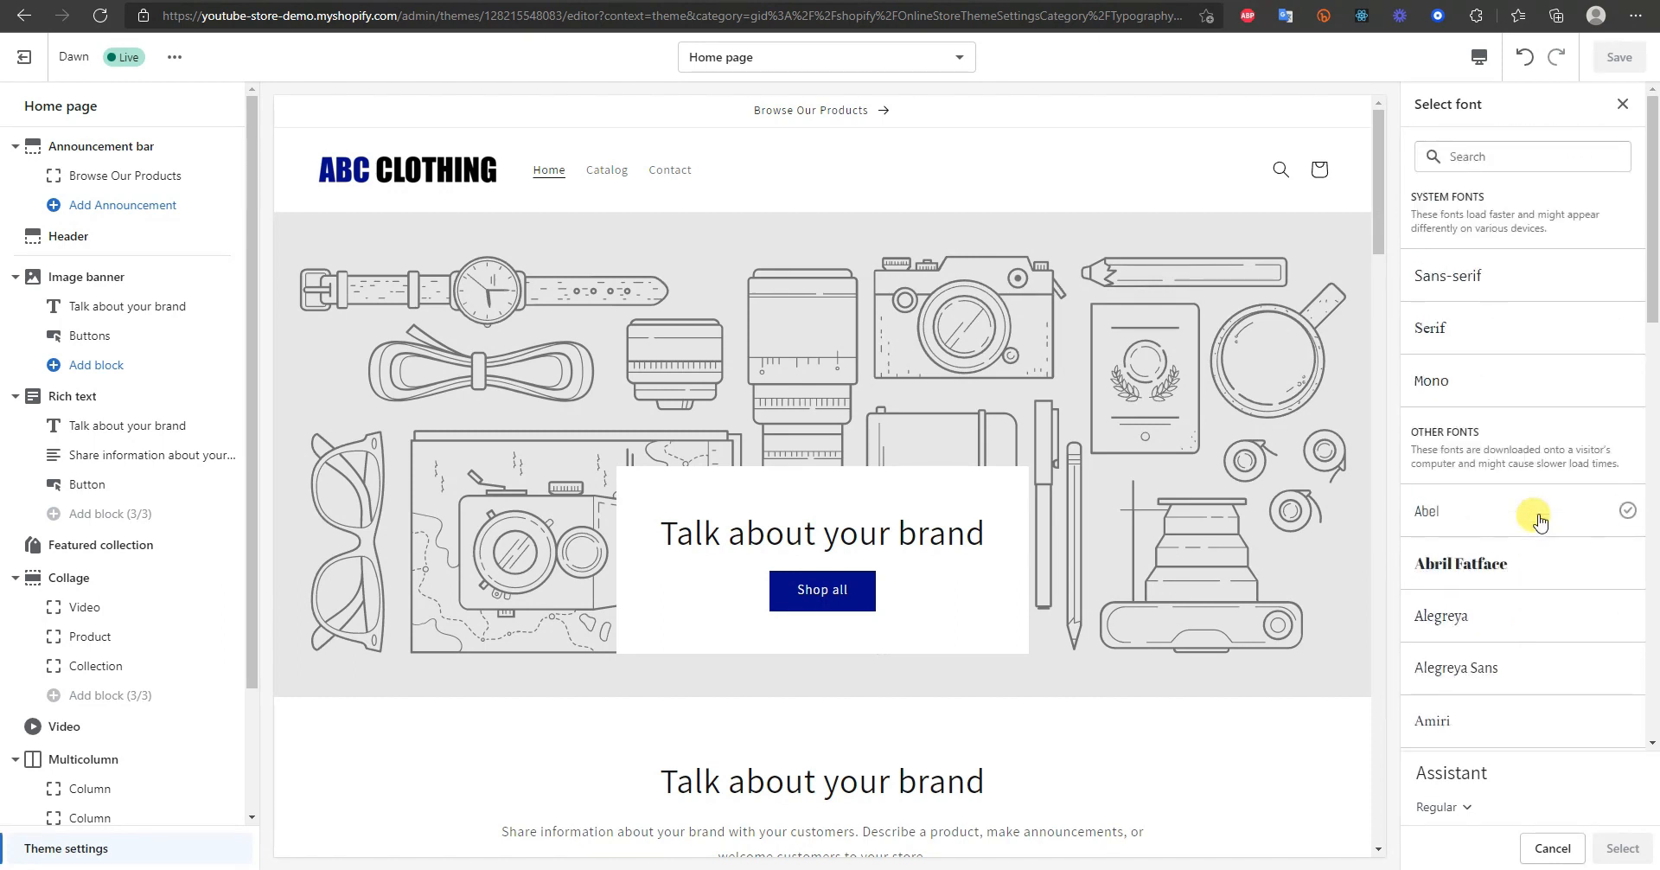
left_click(1623, 104)
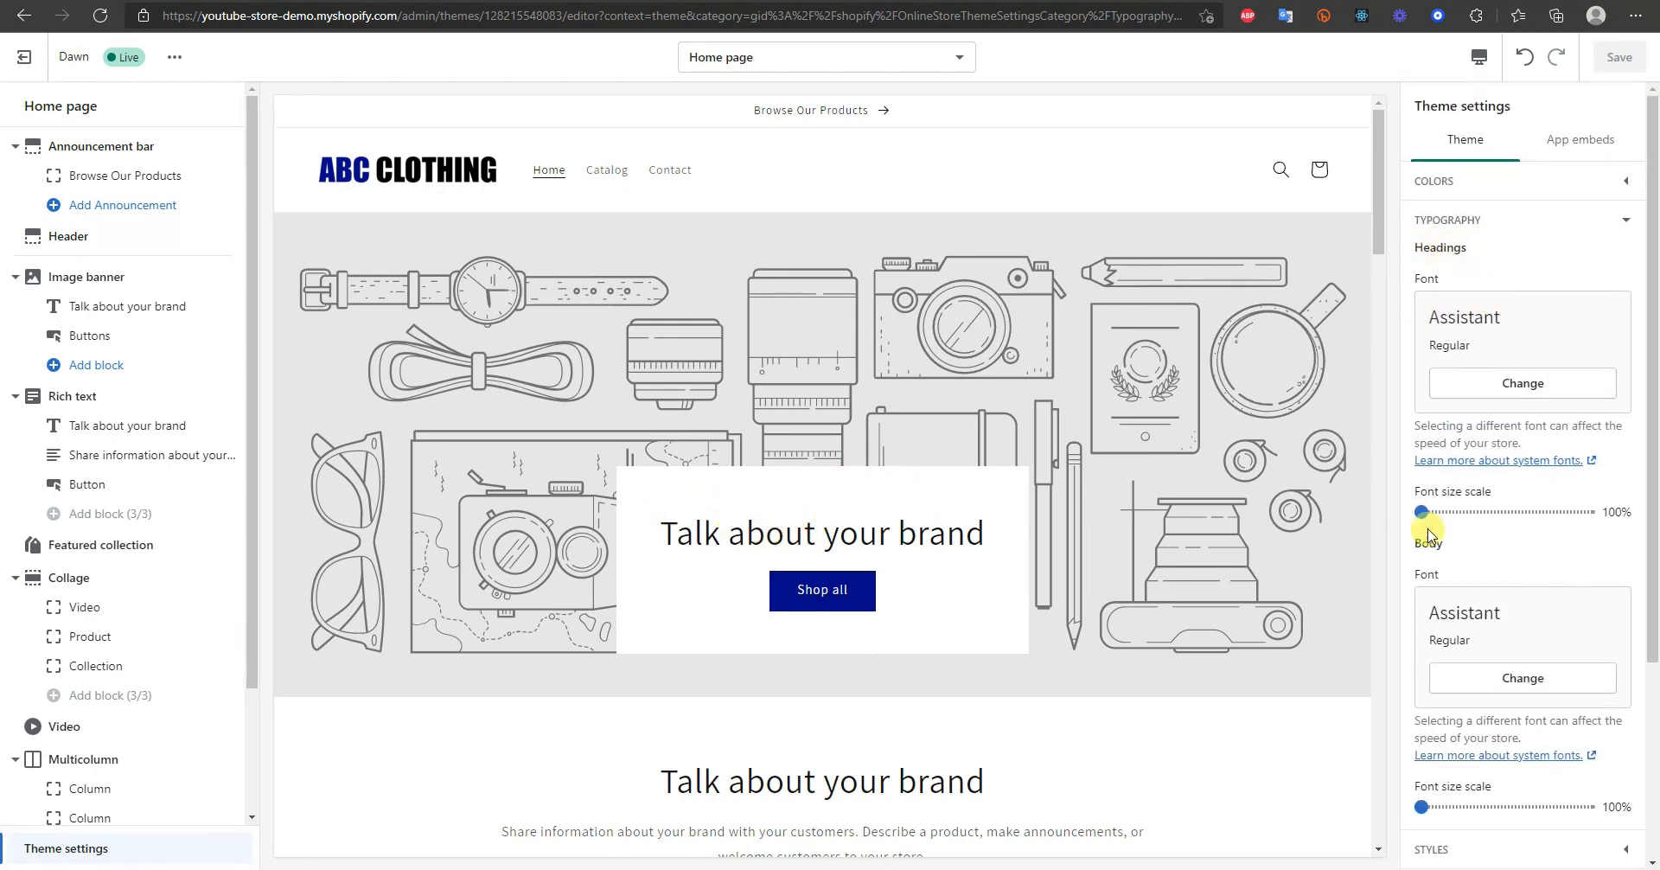
- Examine the body typography options and the rich text paragraph in the preview that uses the body font
scroll(1428, 534, "down", 1)
scroll(987, 661, "down", 1)
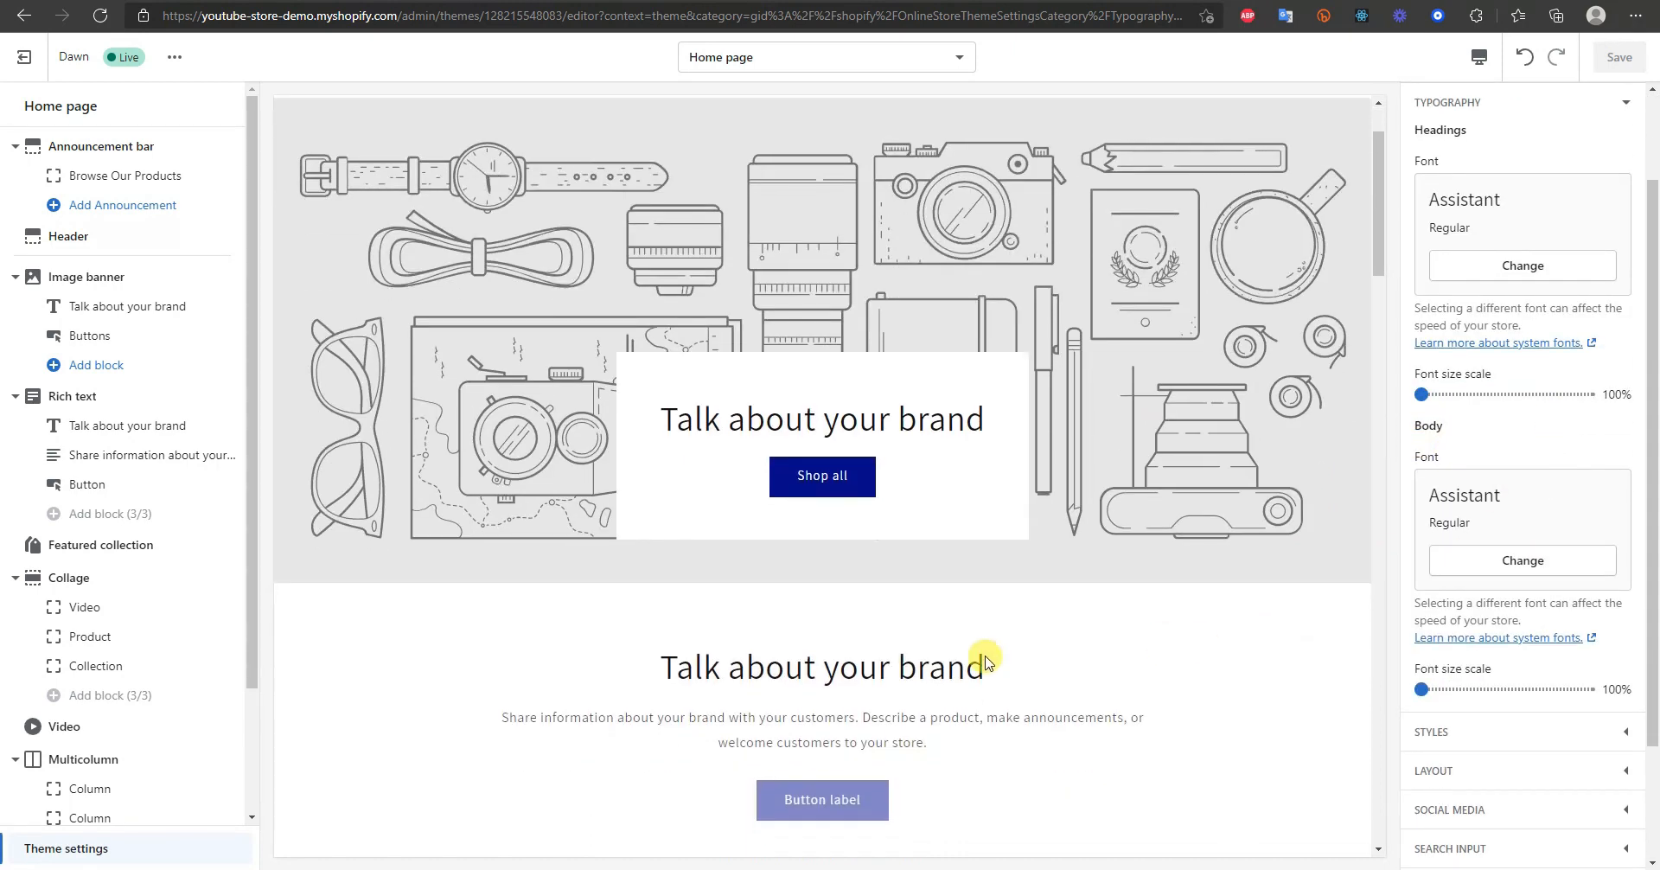
left_click_drag(489, 715, 1034, 741)
left_click(1015, 745)
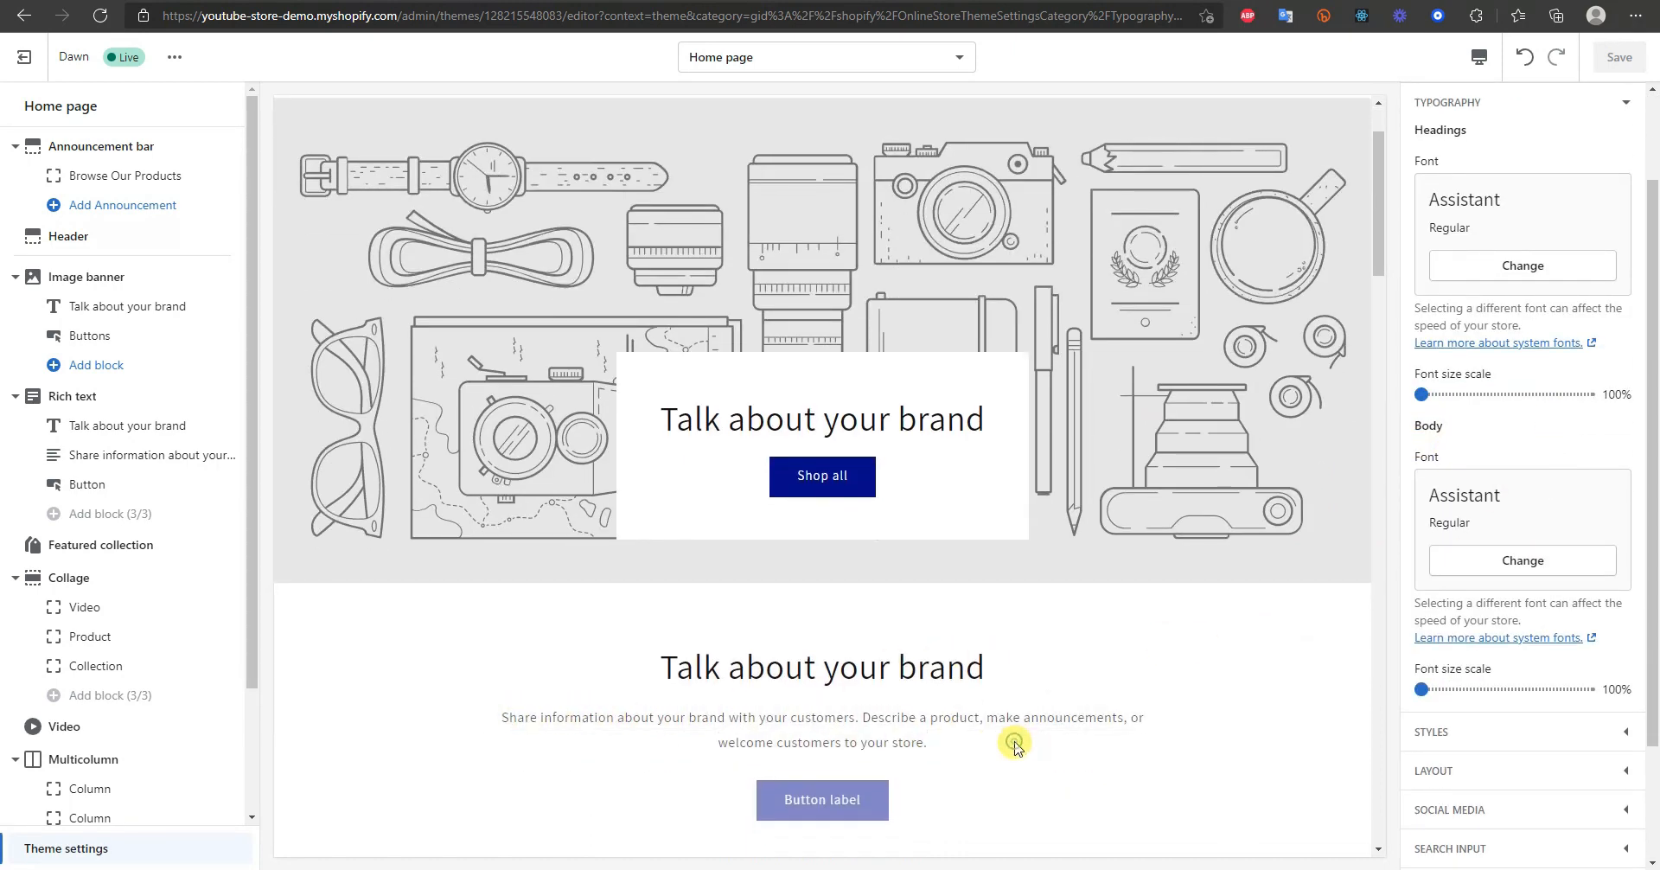
scroll(1563, 415, "down", 1)
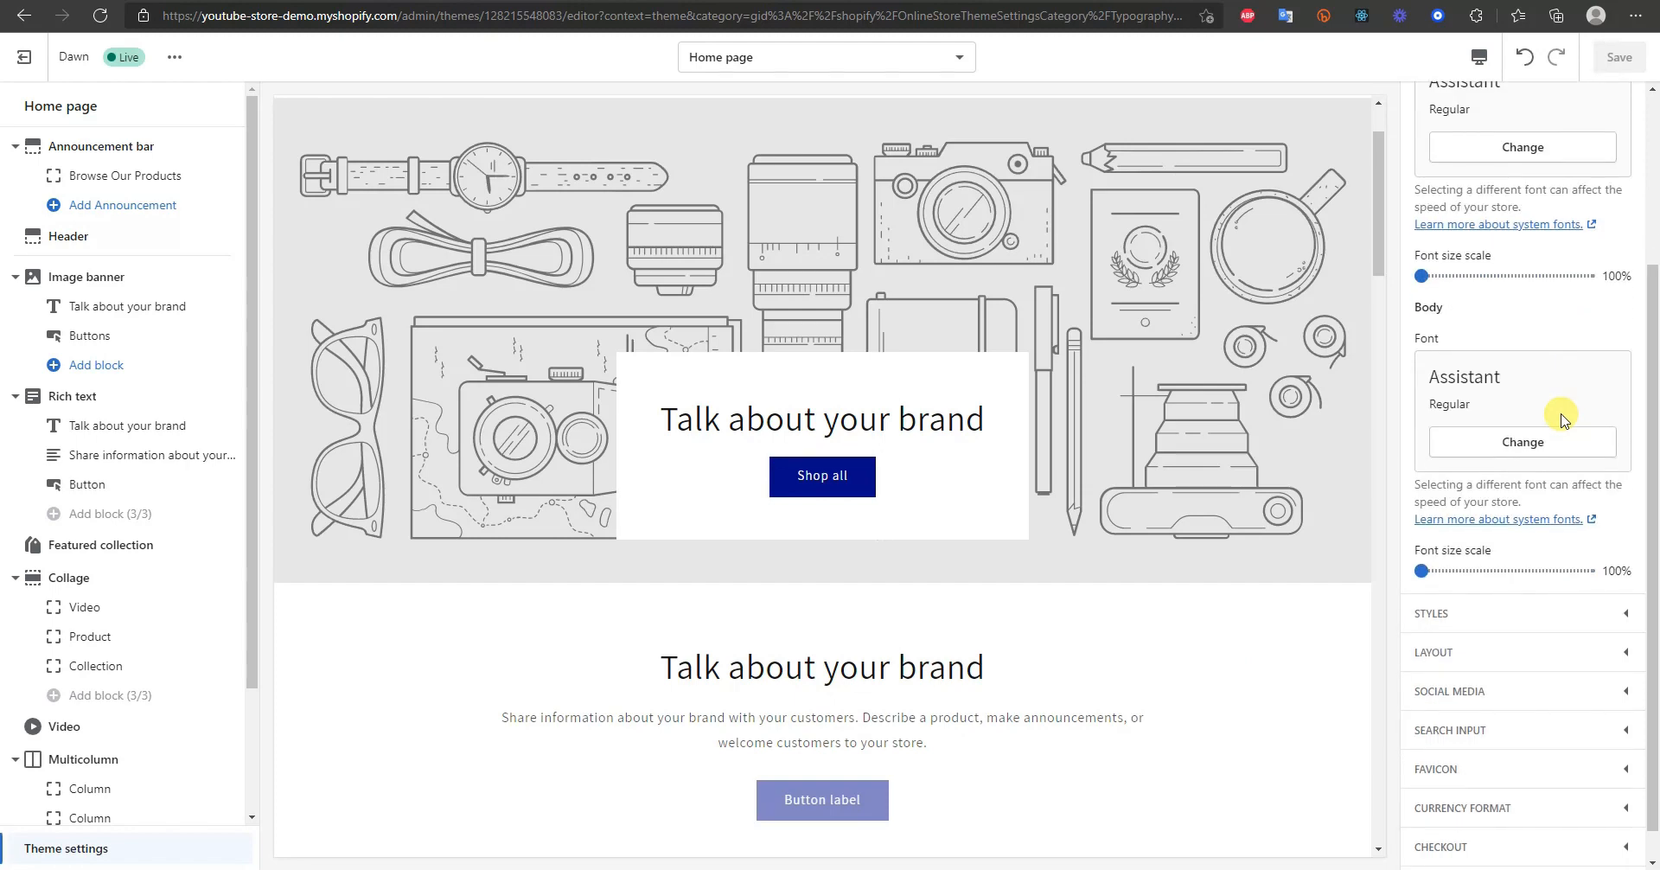
scroll(1528, 367, "up", 2)
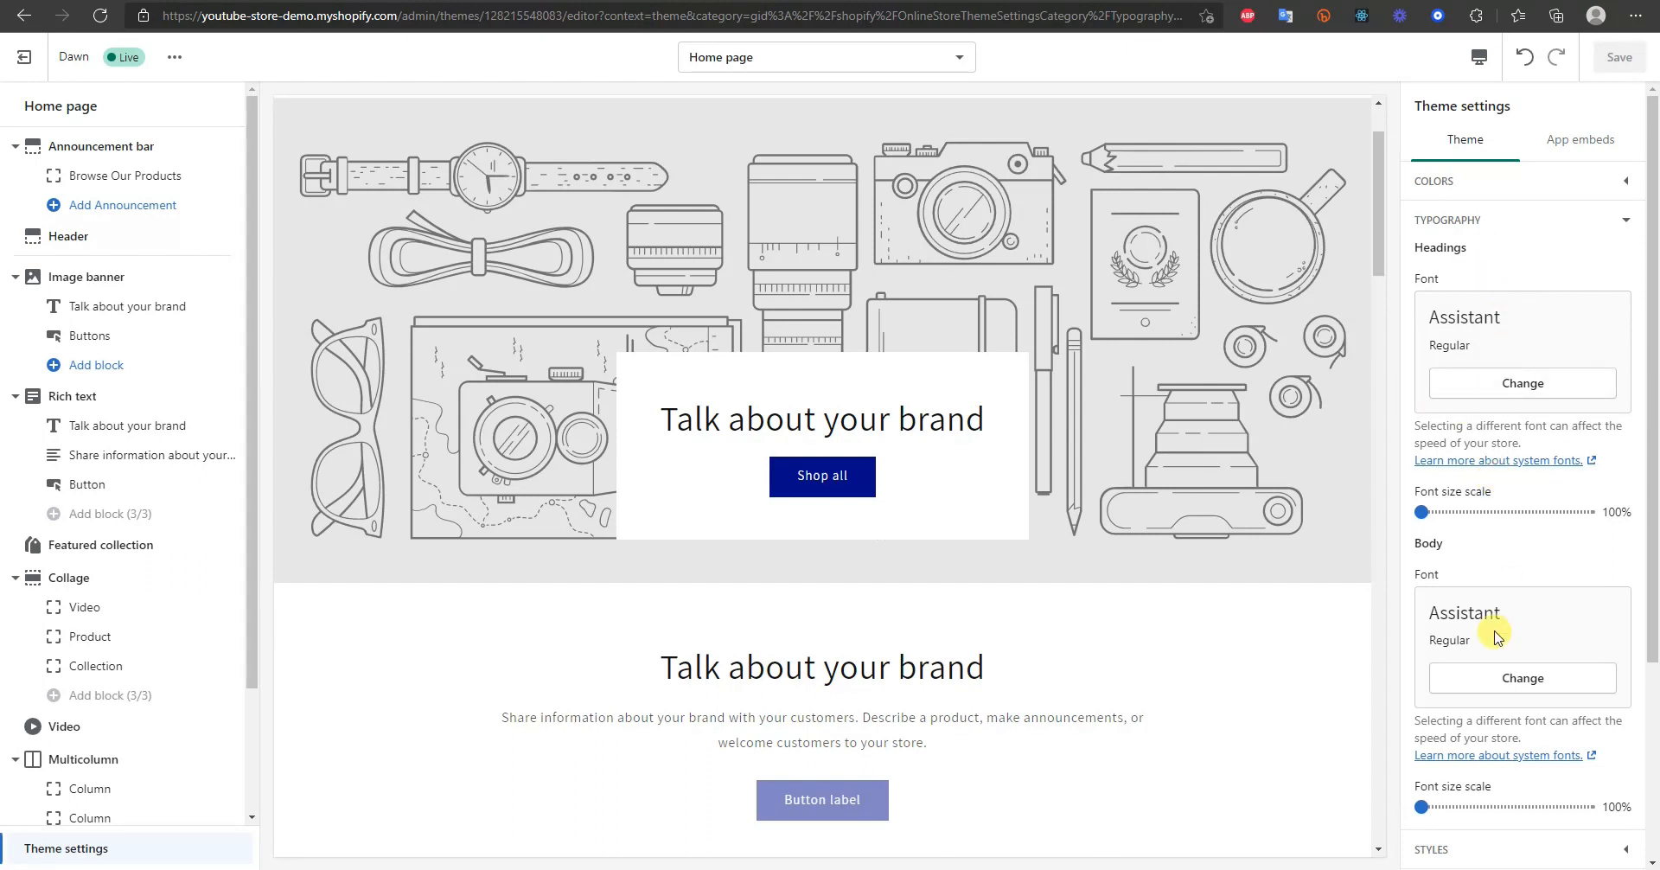
- Look through the heading font list once more, close it without a selection, and collapse the typography settings
left_click(1524, 383)
scroll(1537, 605, "down", 8)
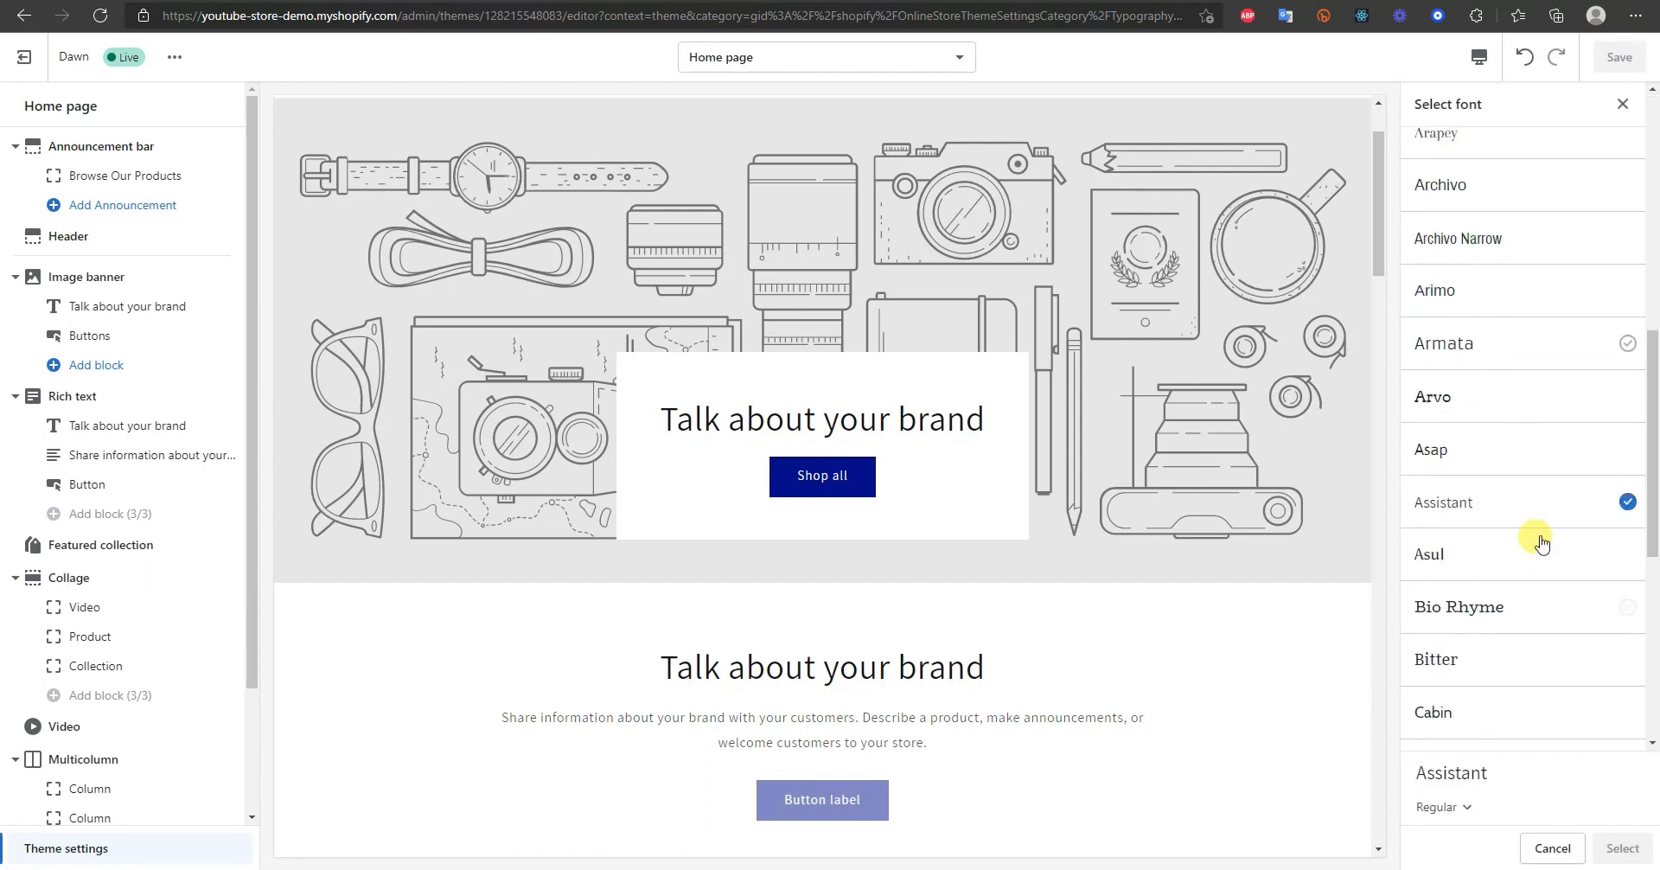
scroll(1538, 554, "down", 3)
scroll(1409, 532, "up", 10)
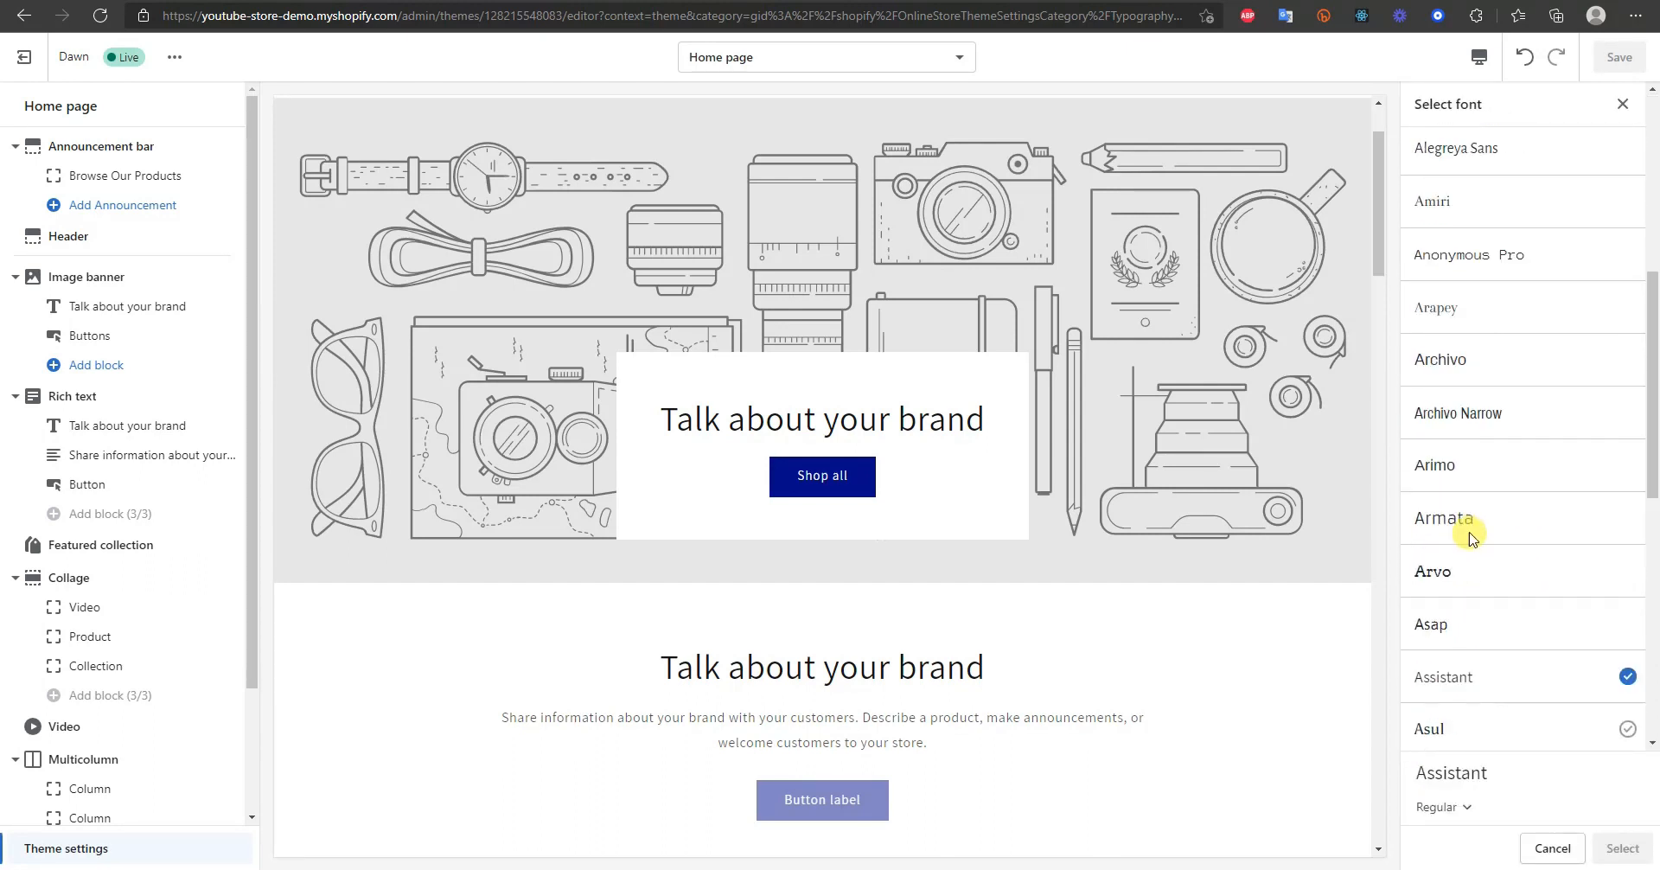
left_click(1622, 104)
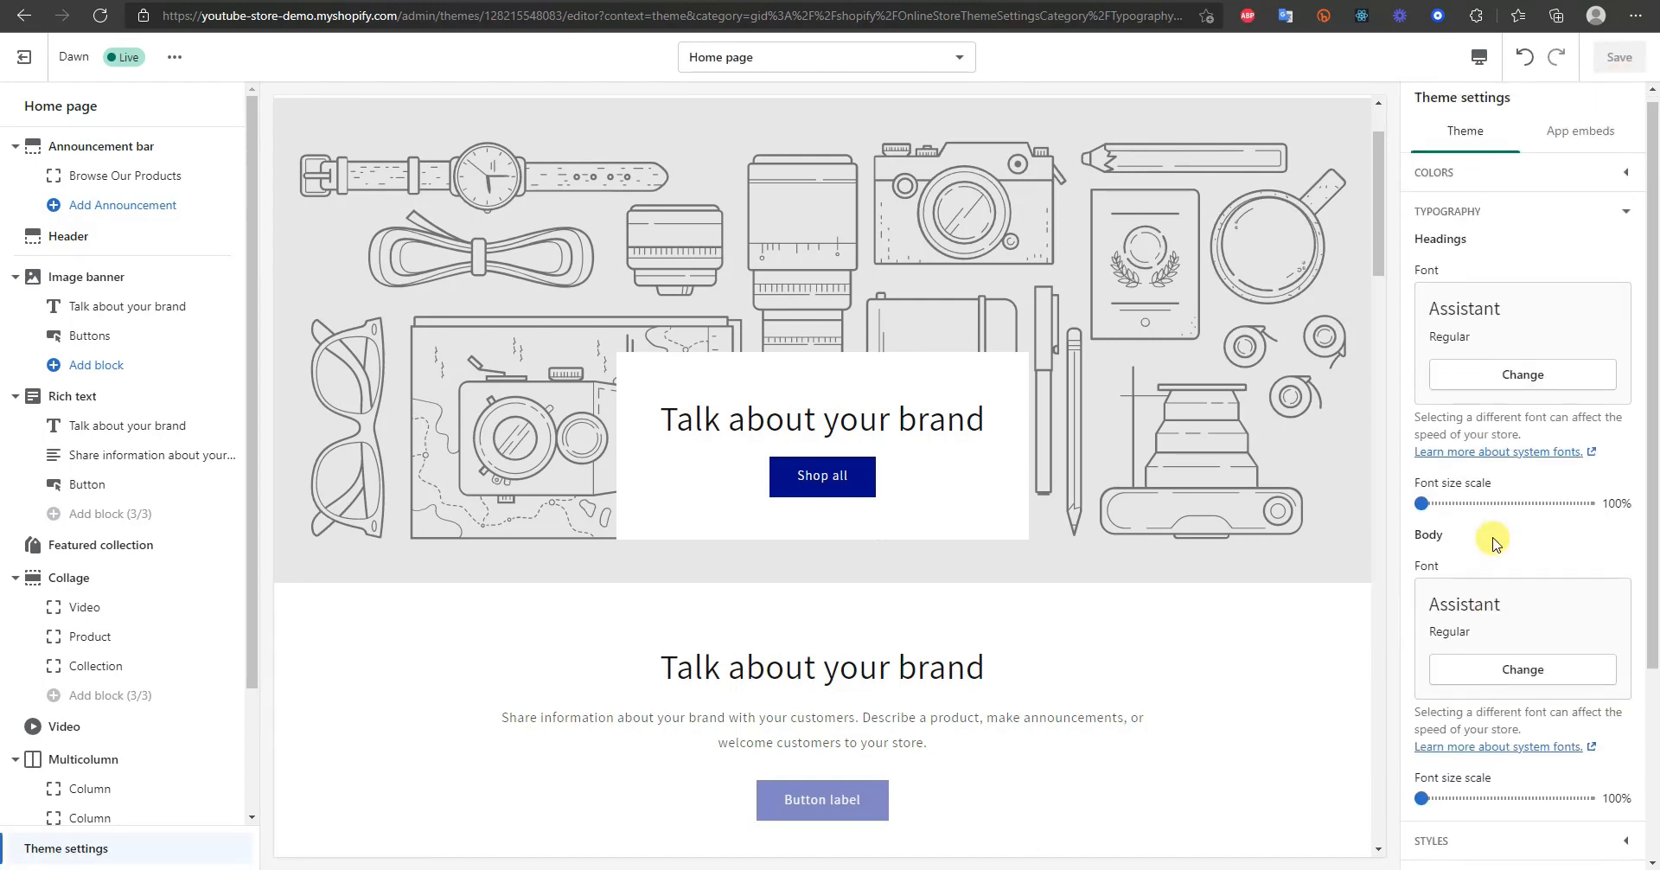
left_click(1626, 223)
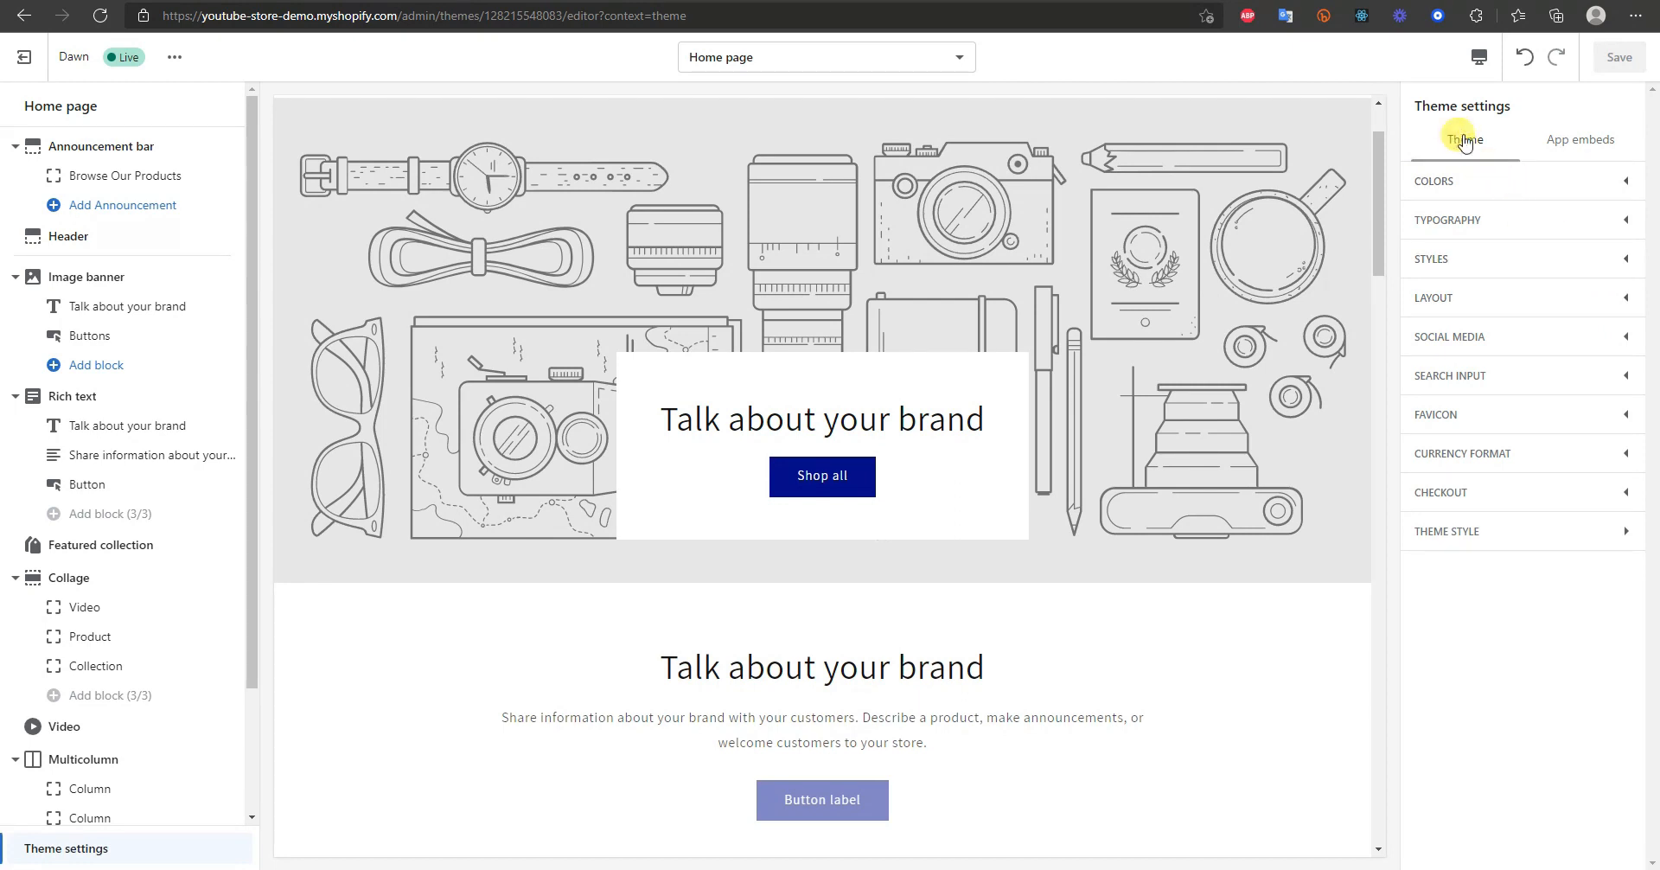
- Open the social media settings and look over the social account link fields from Twitter to Vimeo
left_click(1584, 339)
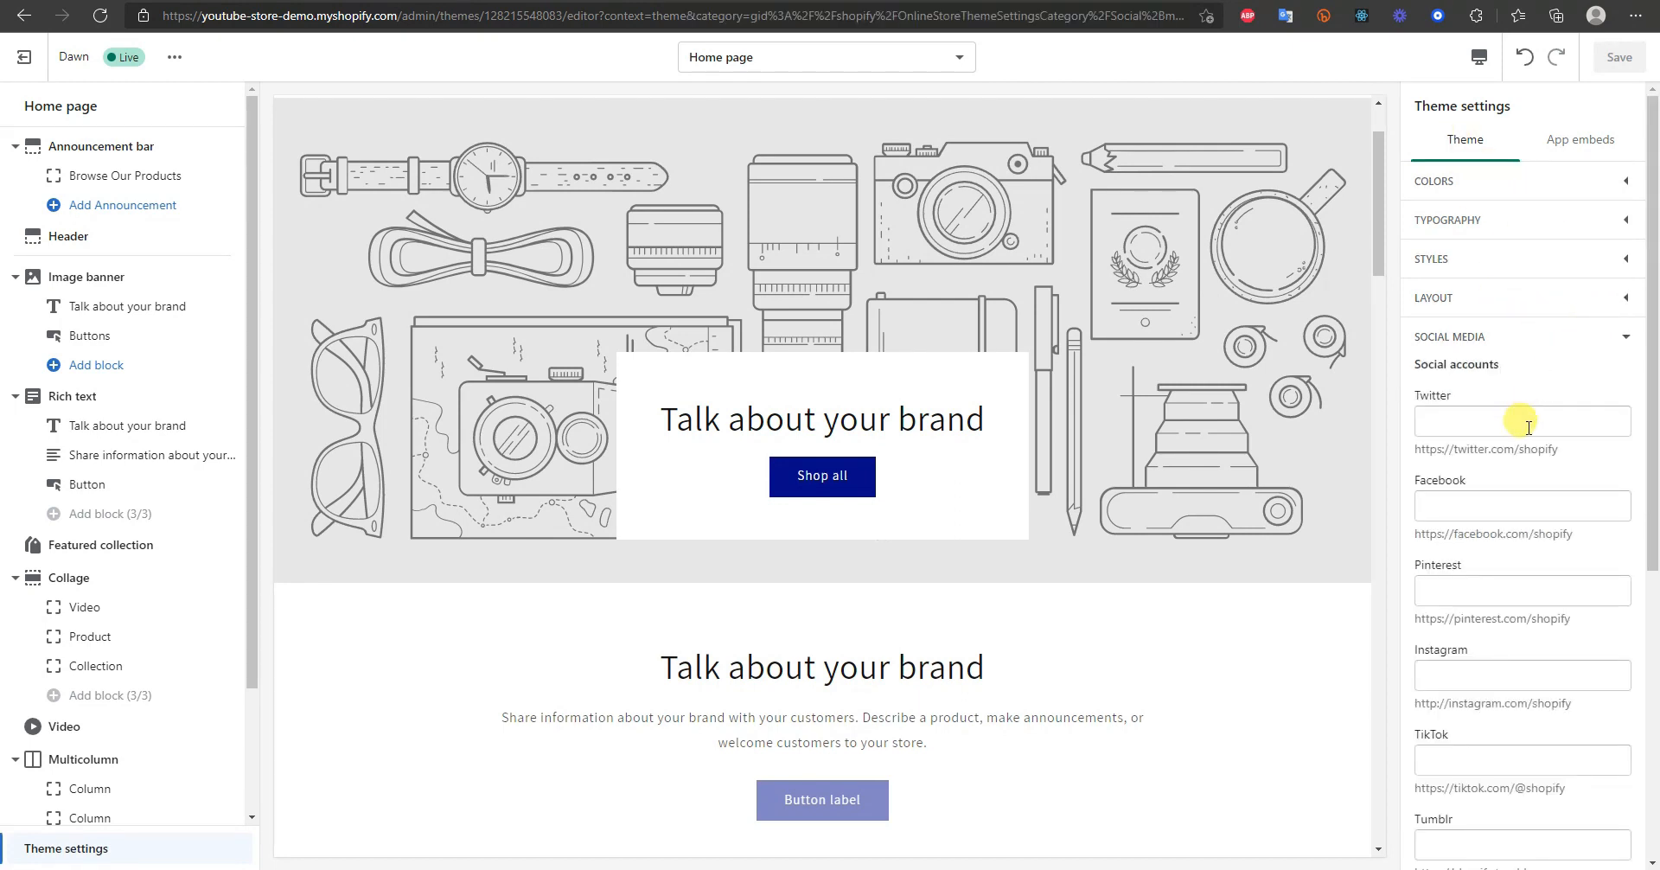
scroll(1528, 448, "down", 2)
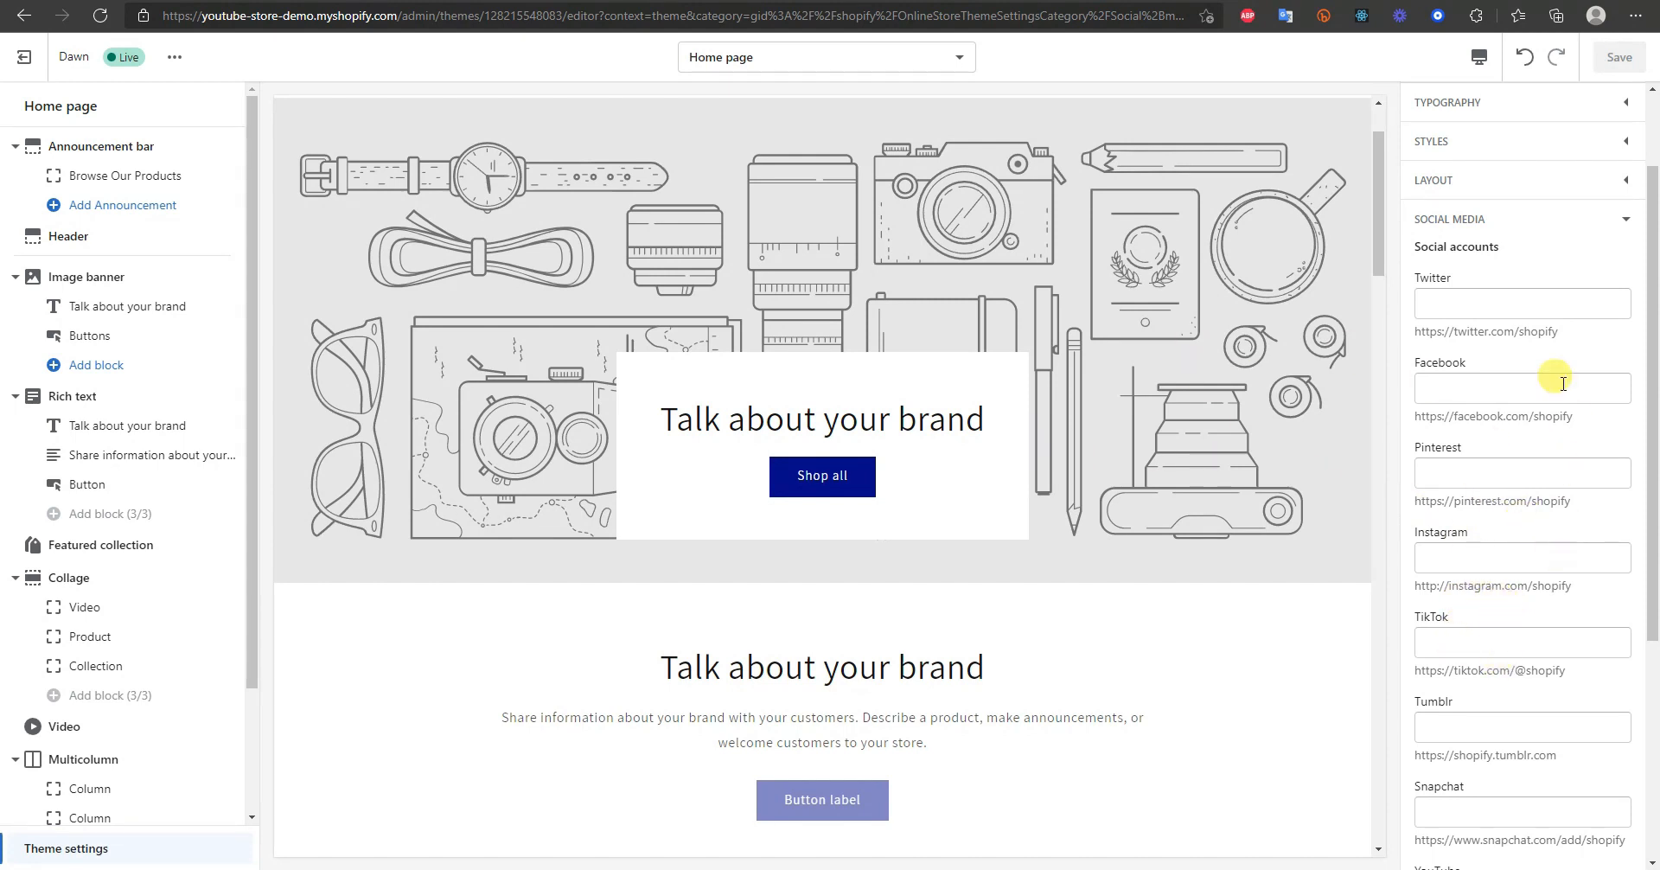
scroll(1478, 460, "down", 4)
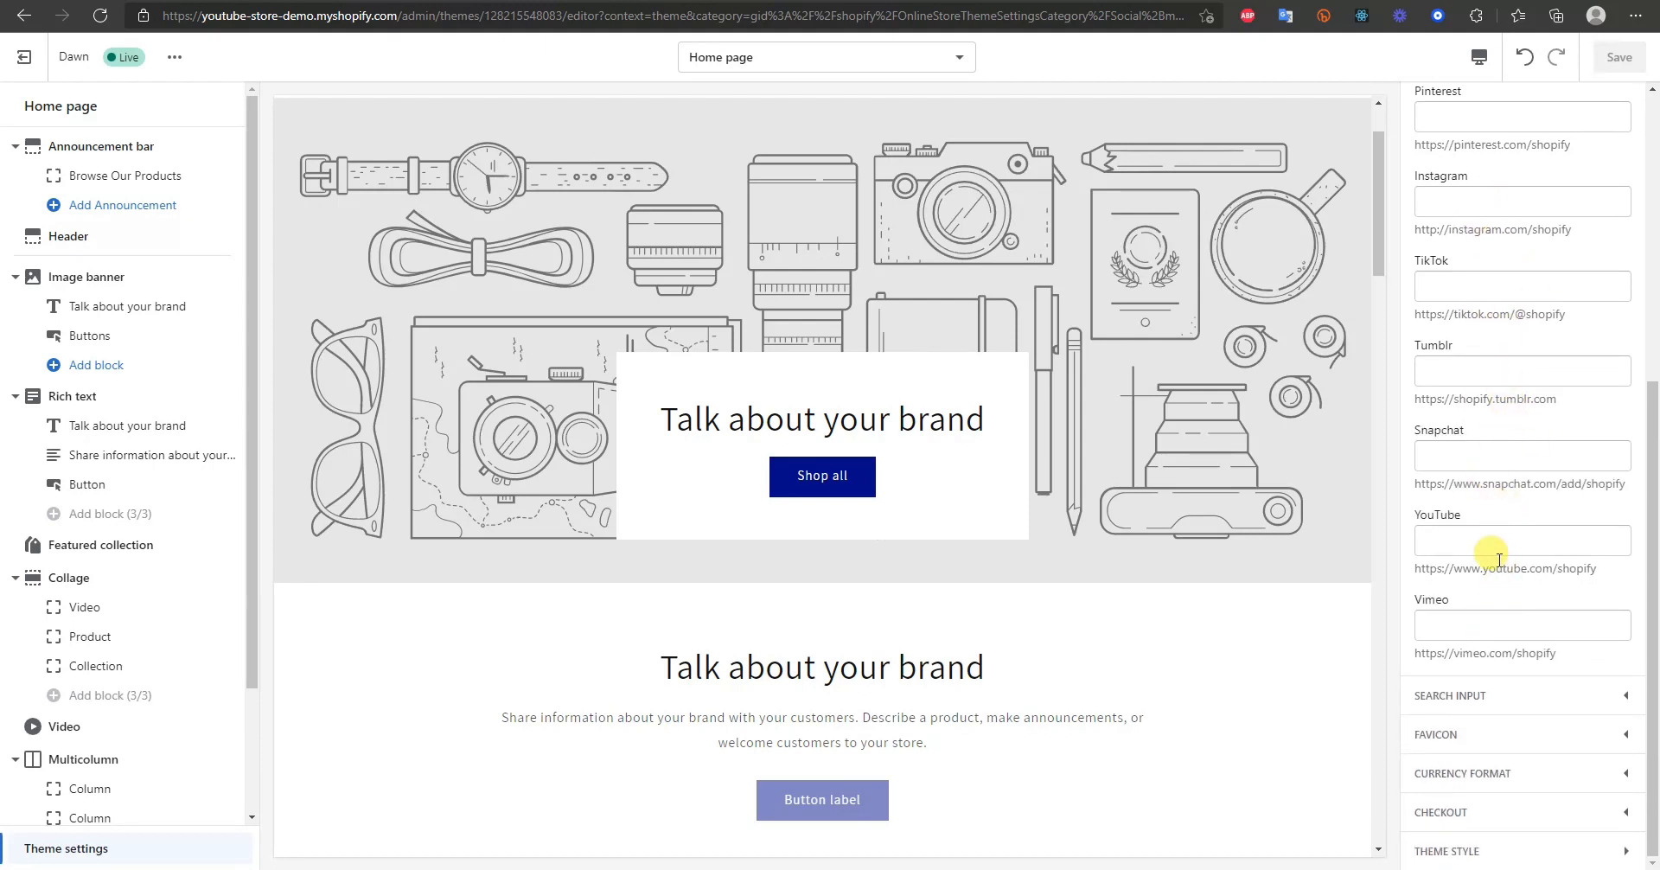
scroll(993, 481, "up", 2)
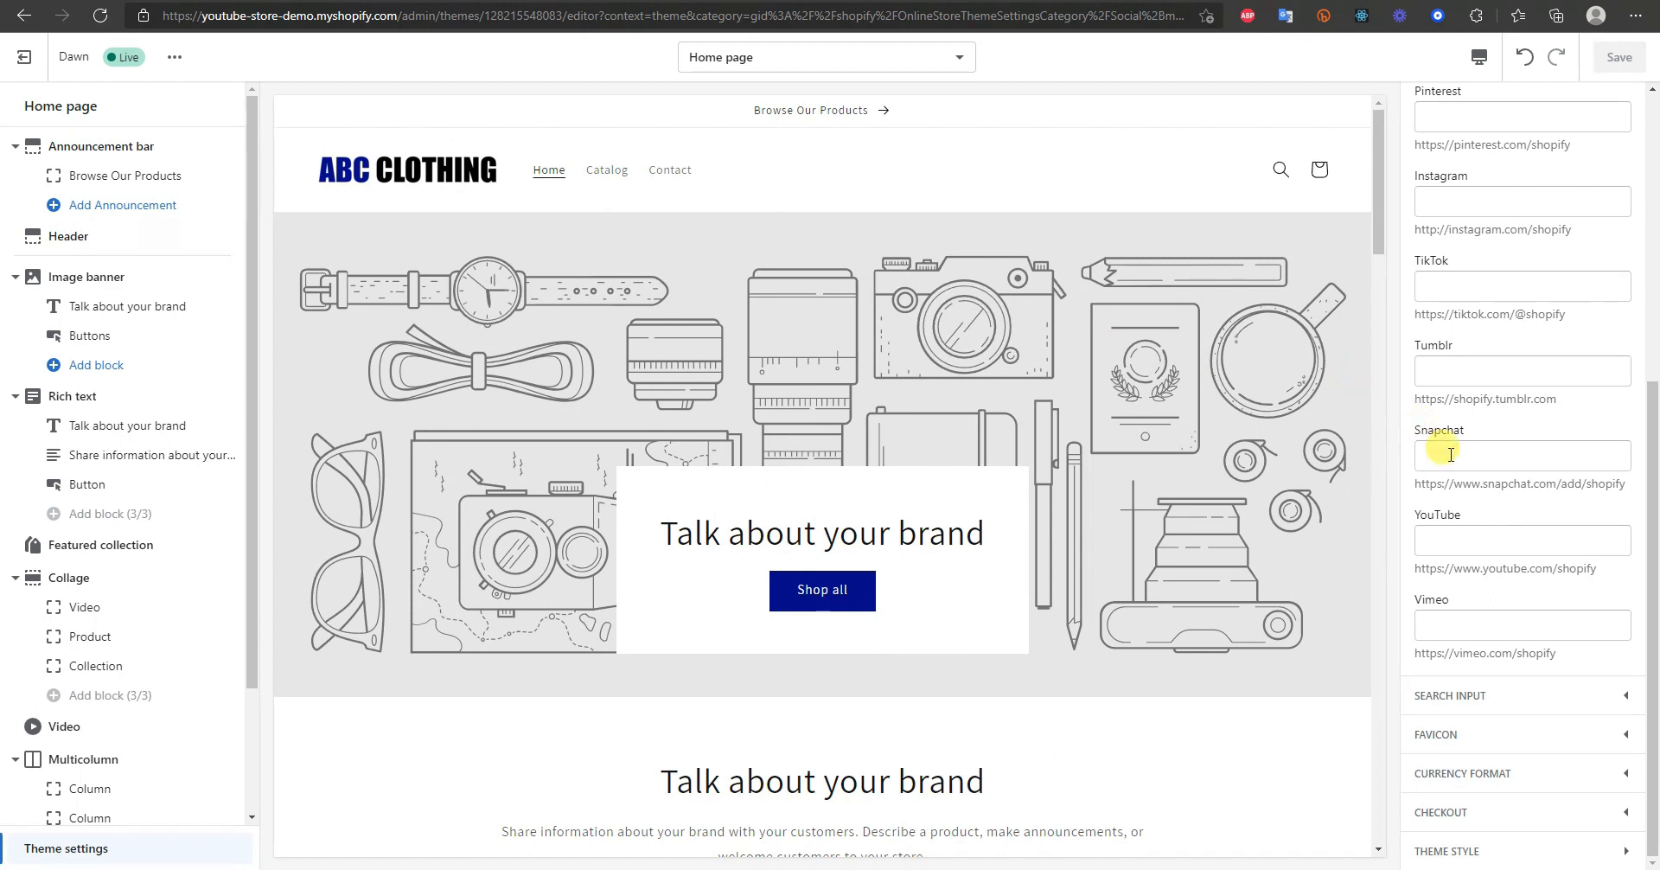
- Leave the social media settings, upload the blue letter A image as the theme's favicon, and save the theme
scroll(1504, 488, "up", 5)
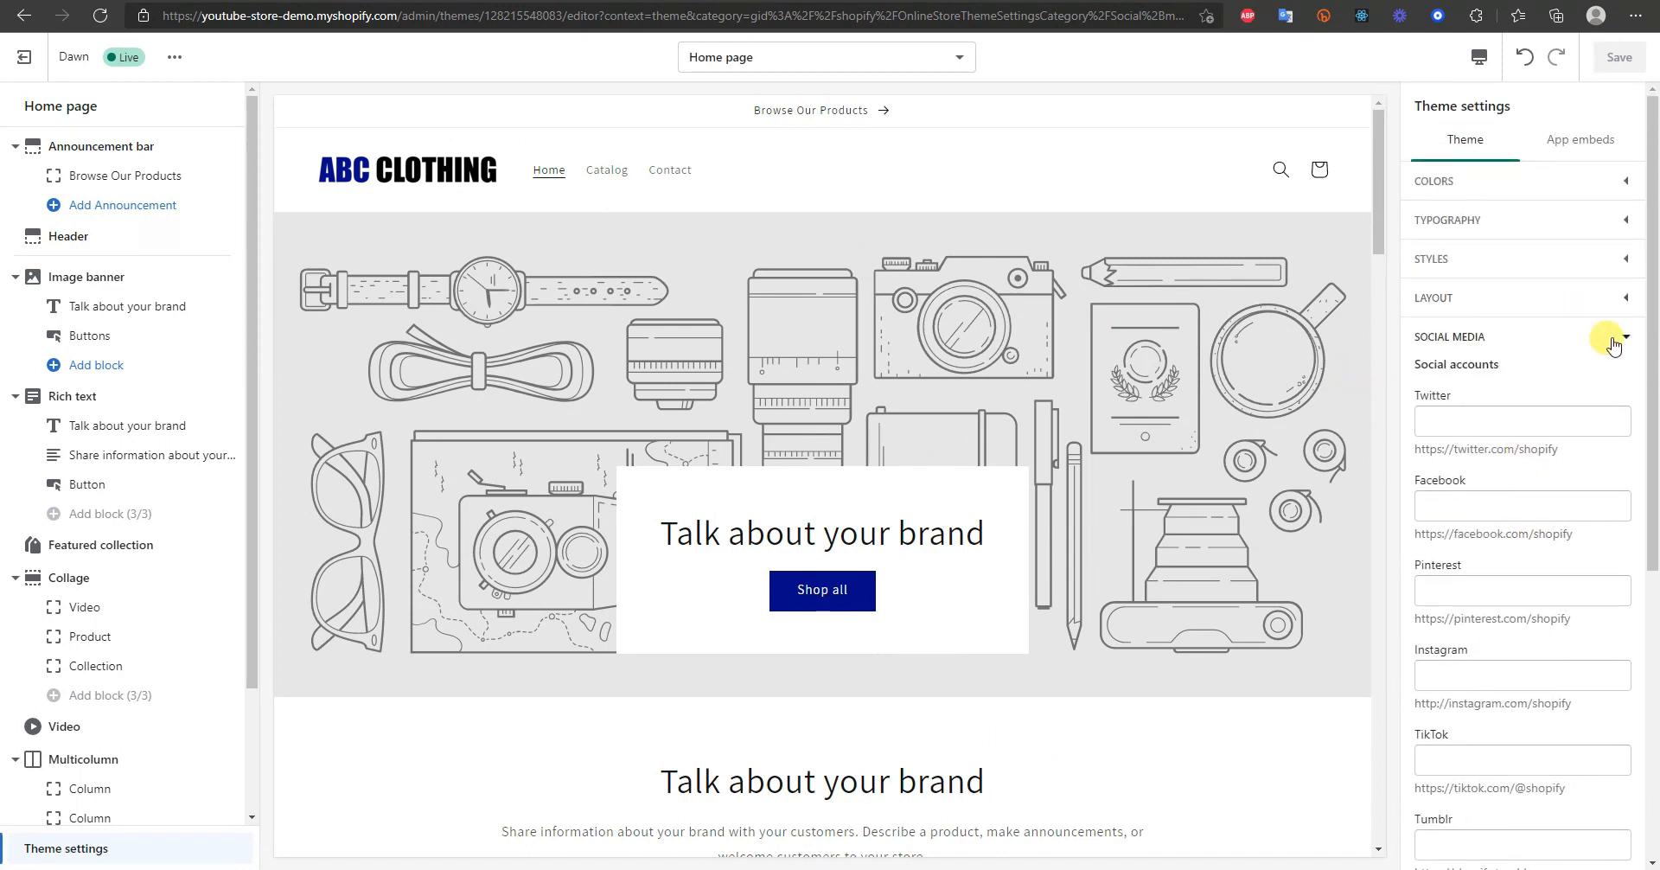
left_click(1613, 345)
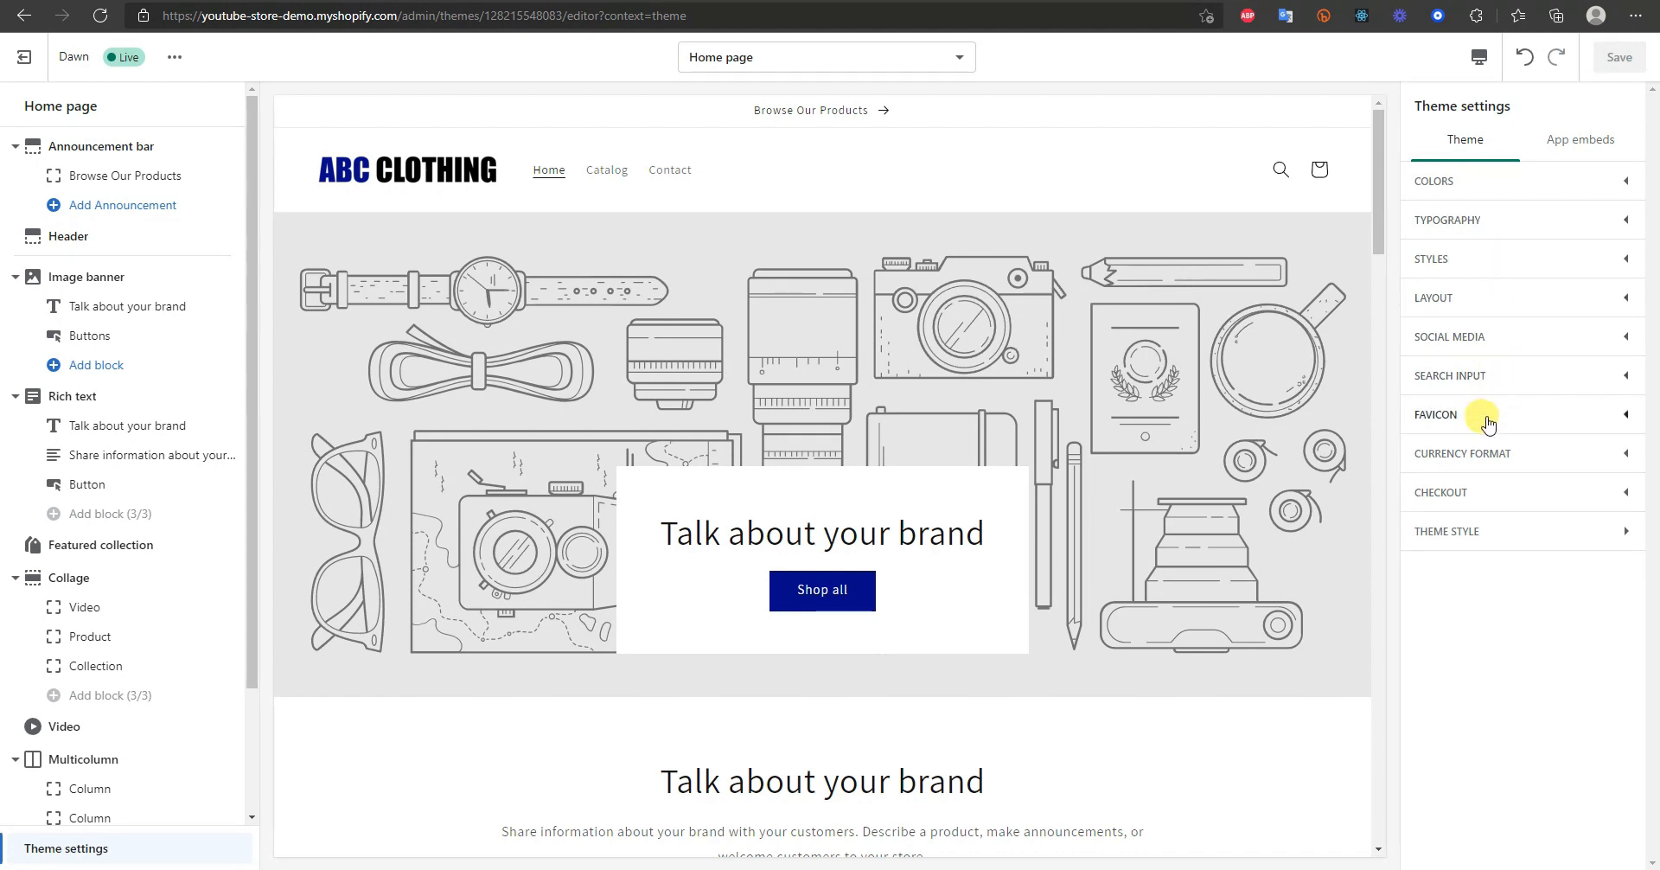
left_click(1571, 423)
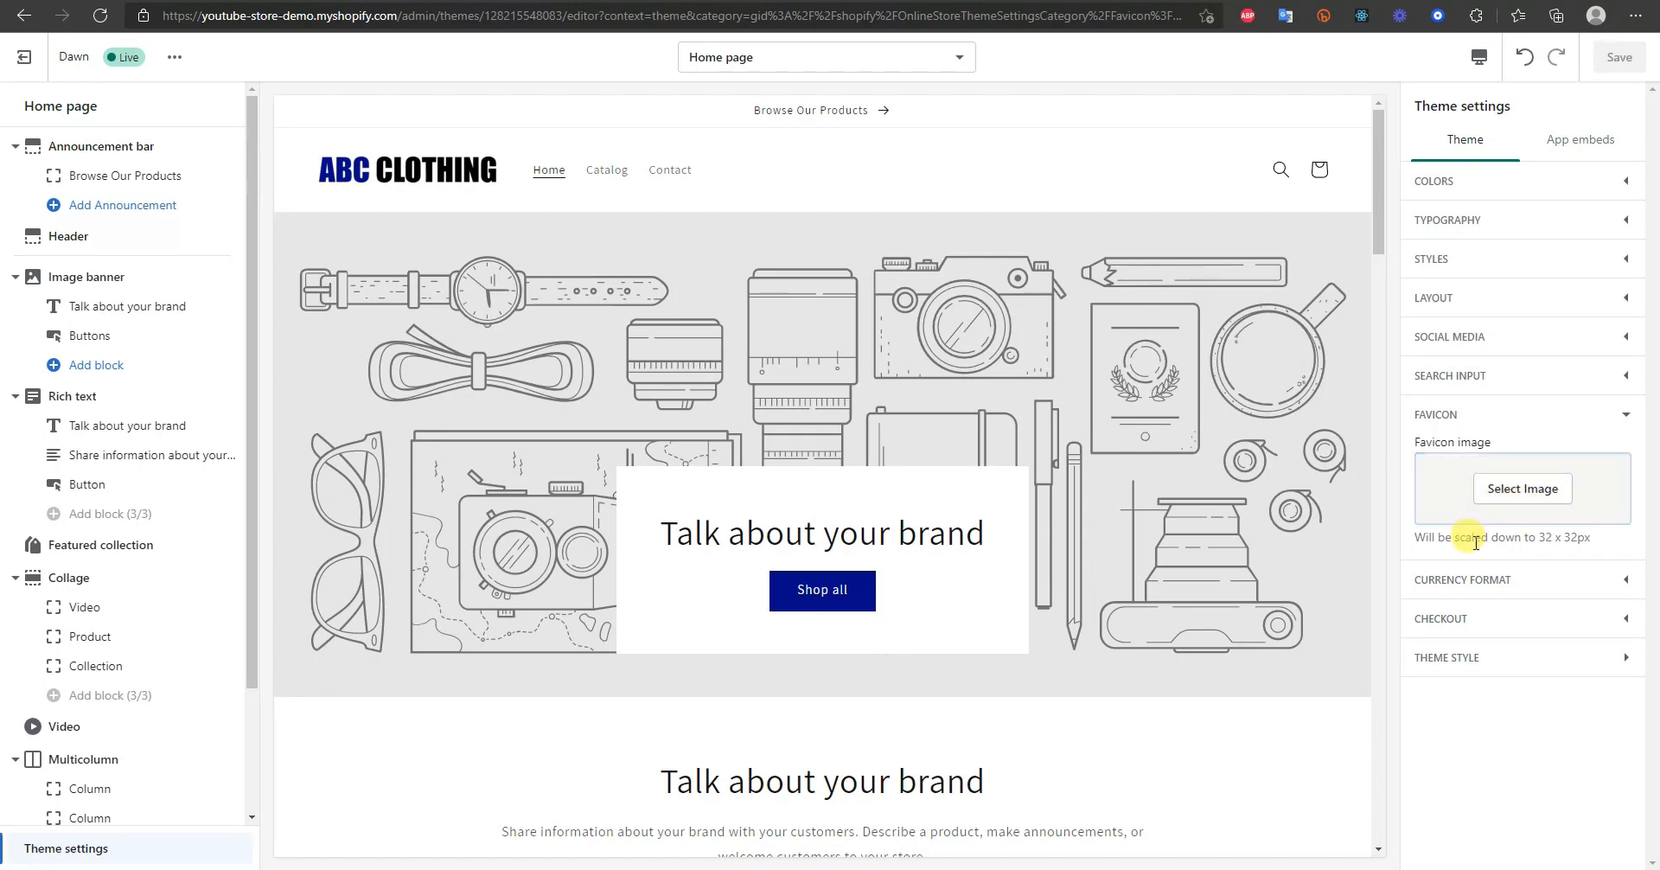
left_click_drag(1424, 536, 1580, 539)
left_click(1580, 539)
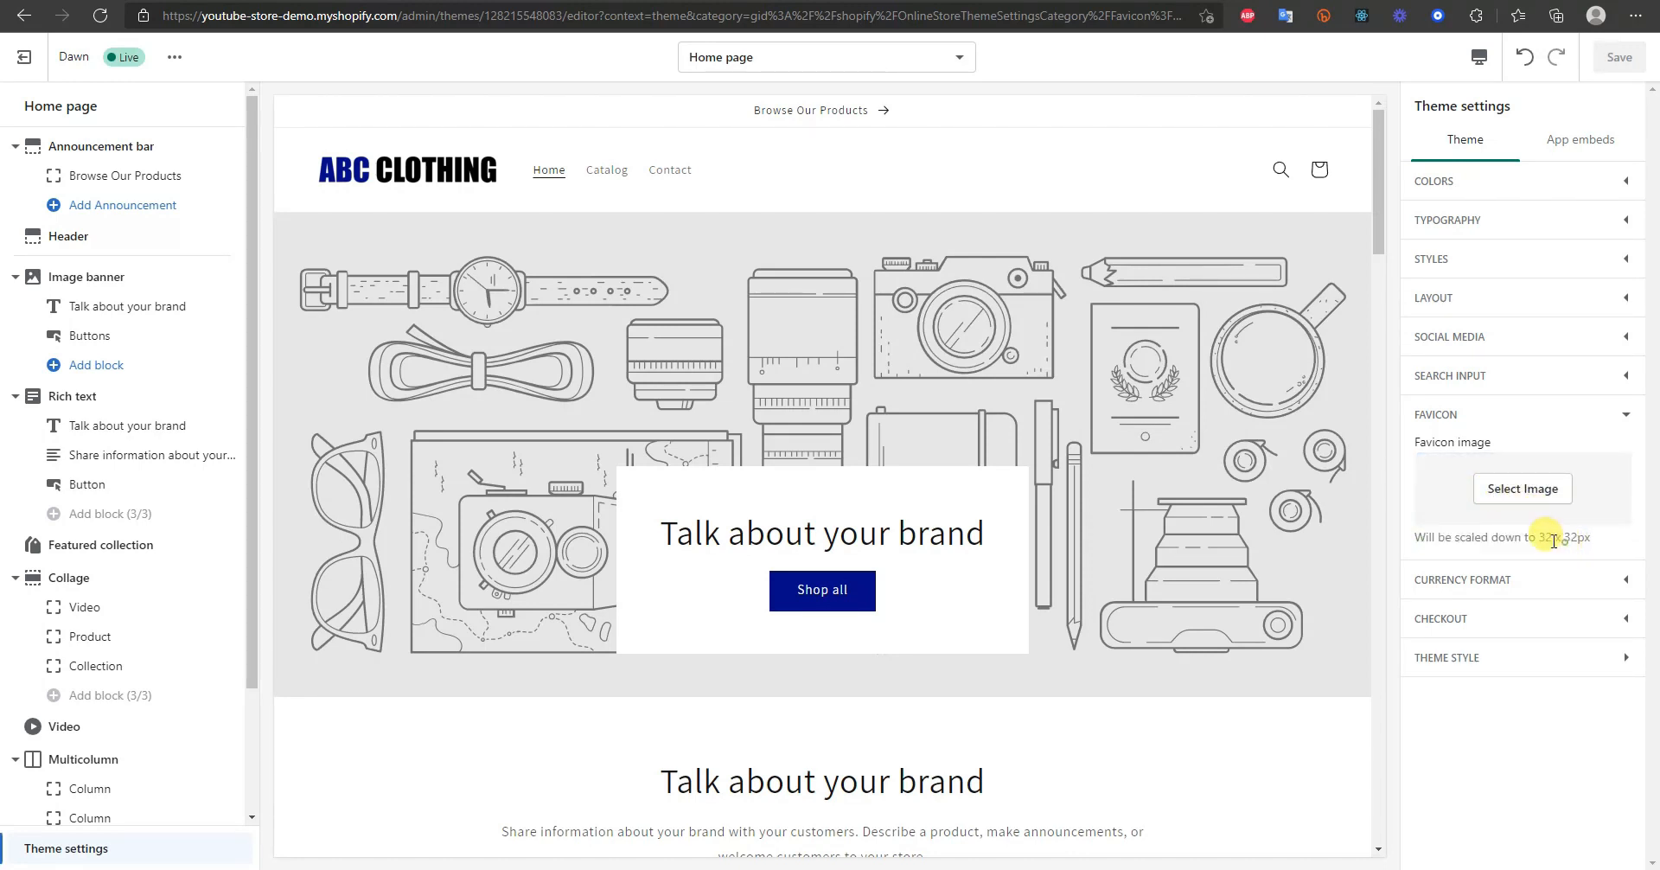
left_click(1526, 490)
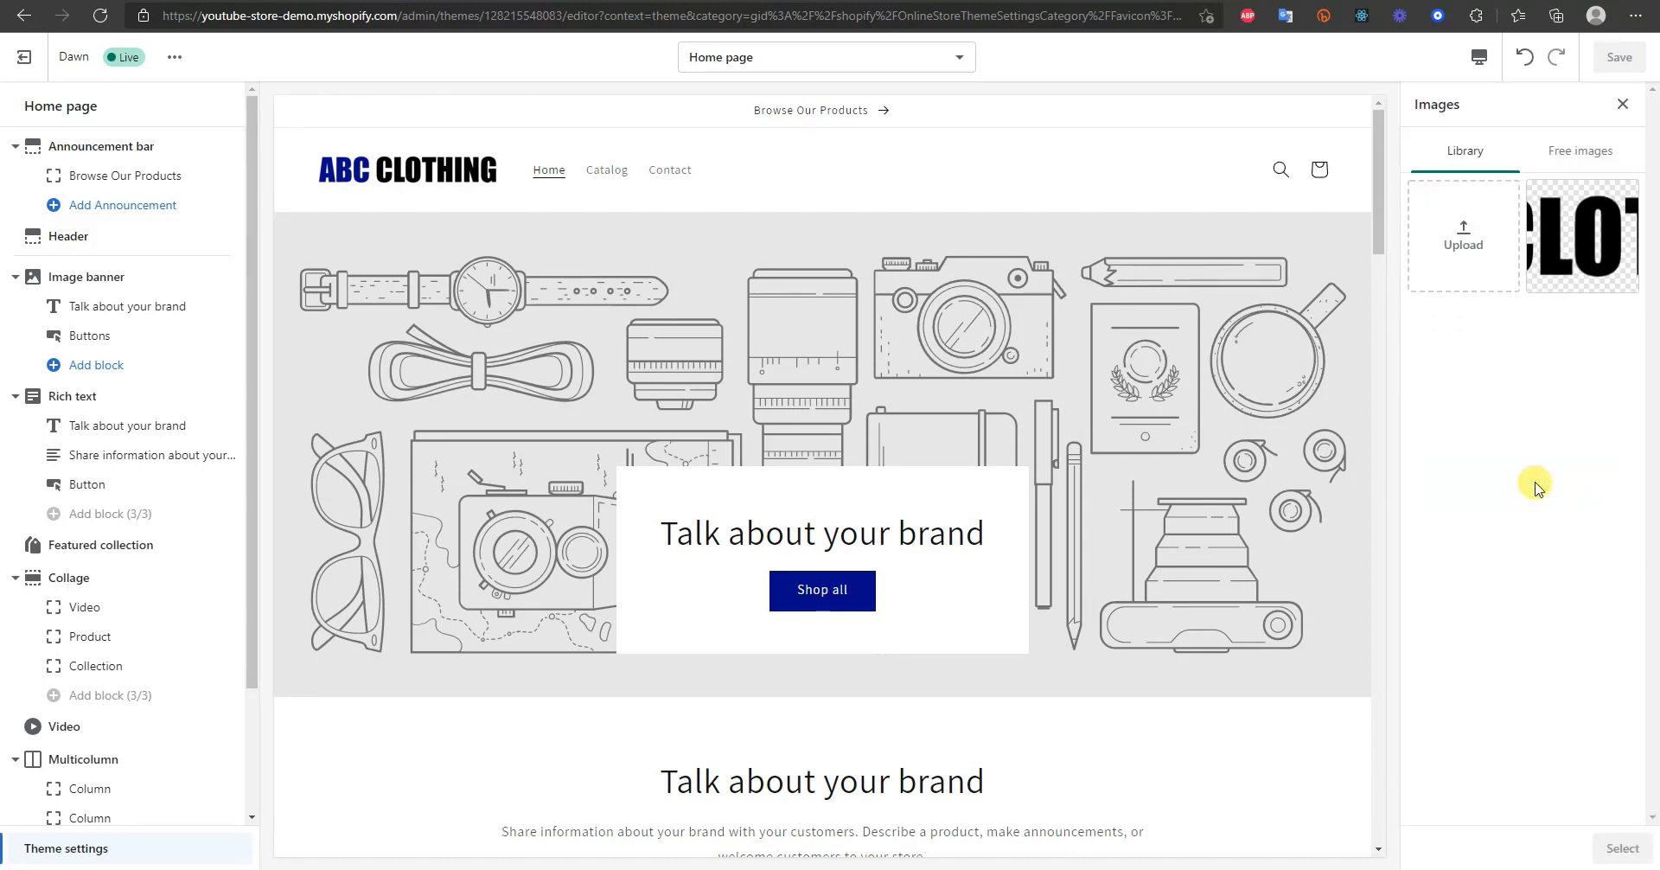
left_click(1464, 257)
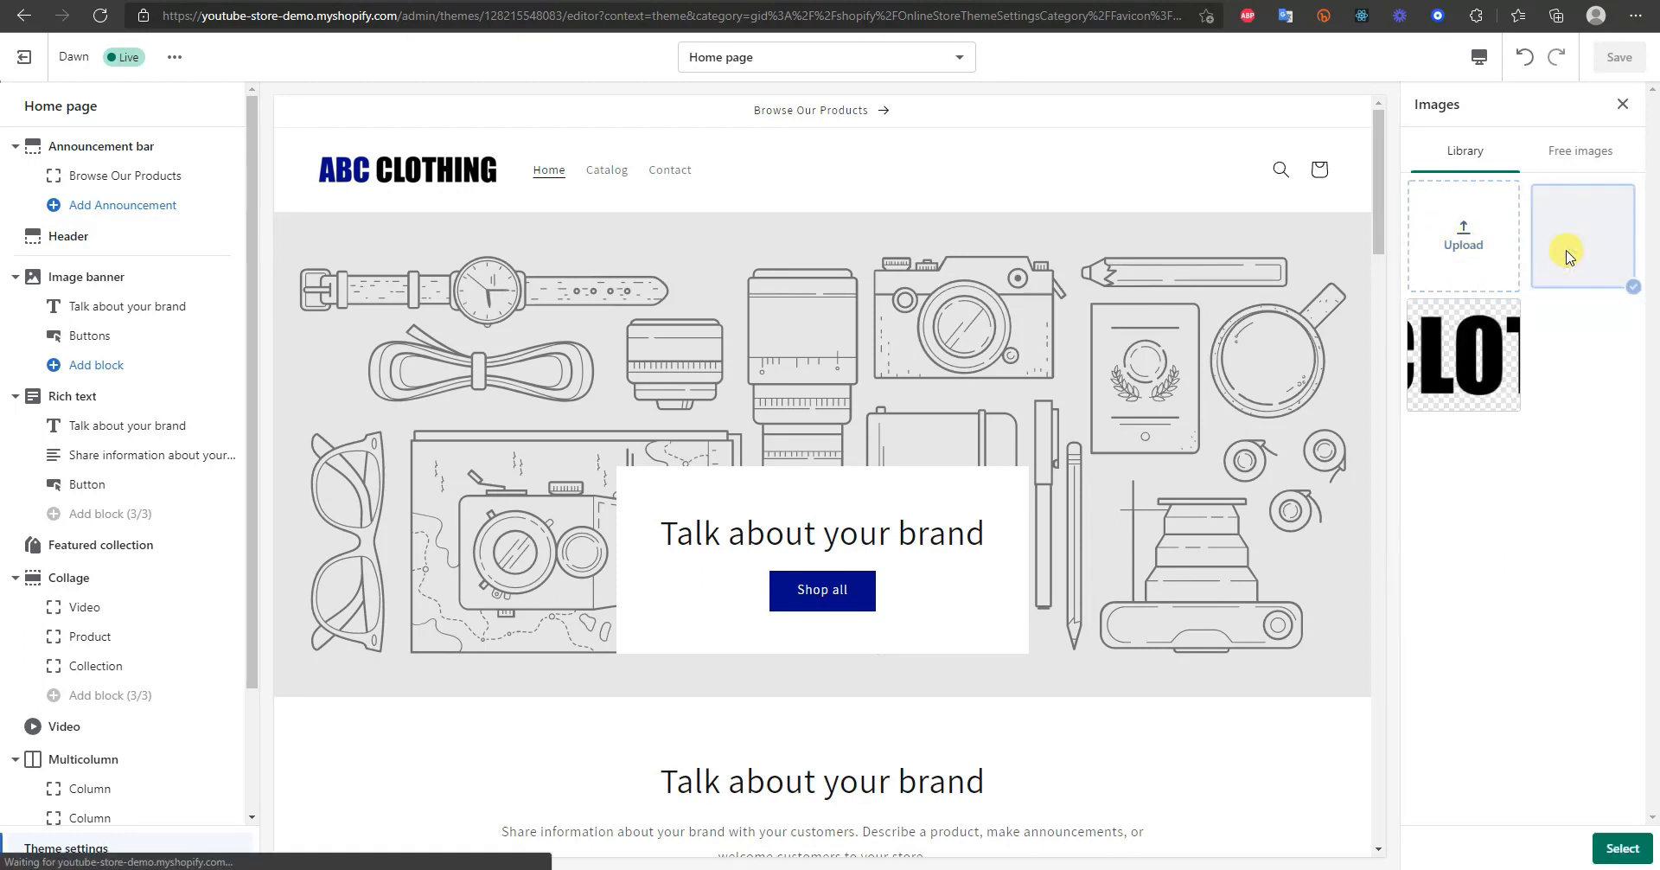
left_click(1620, 849)
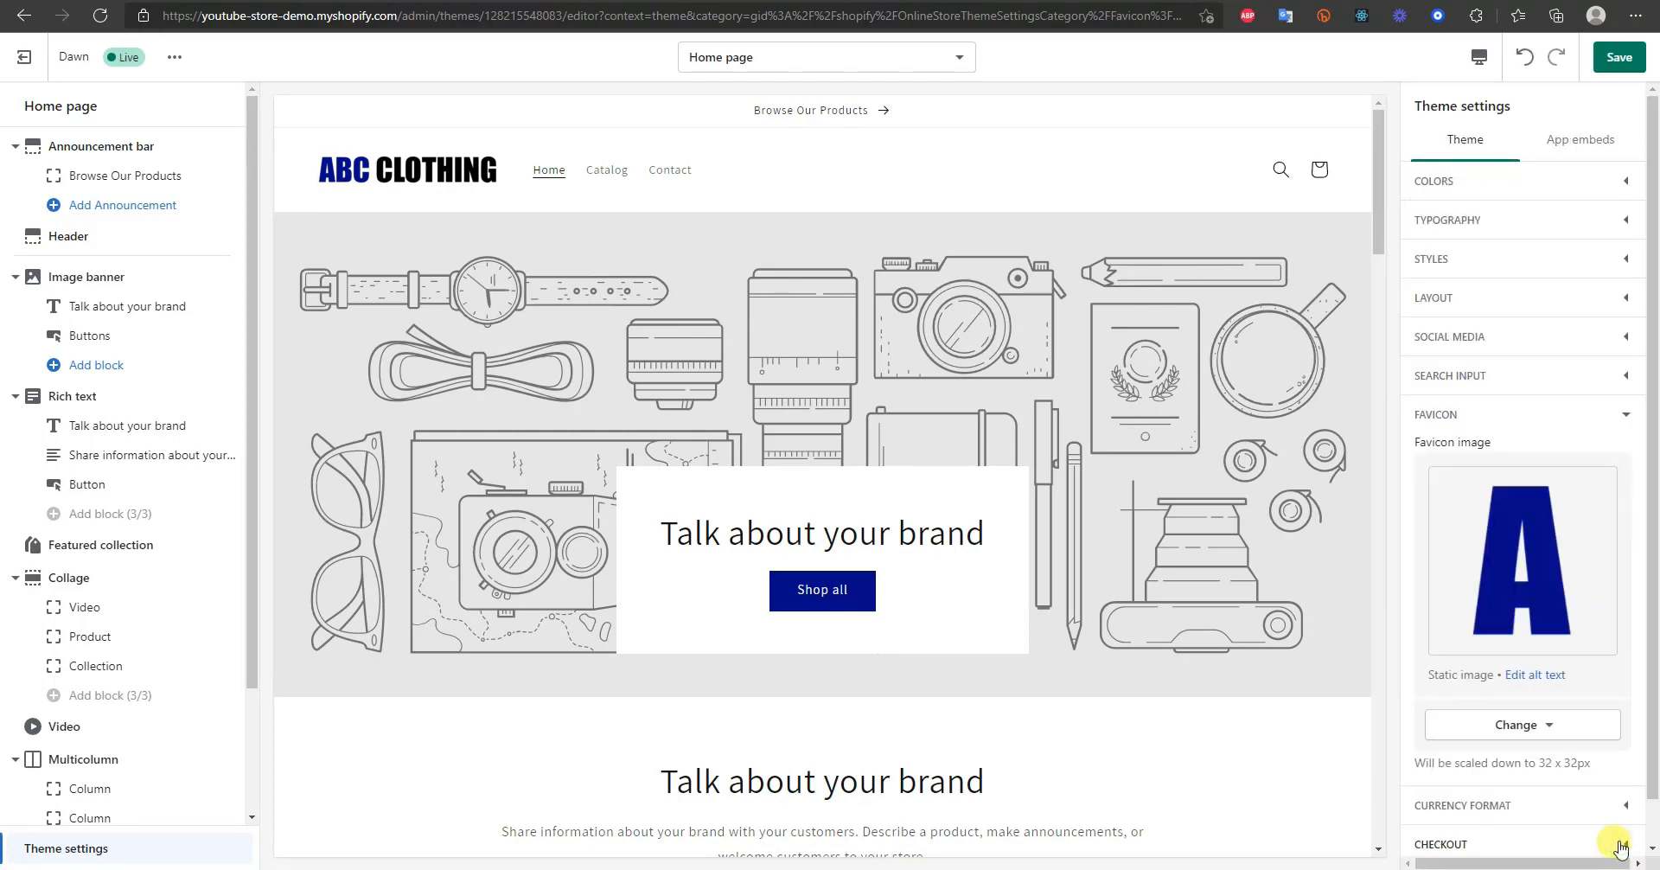
left_click(1619, 74)
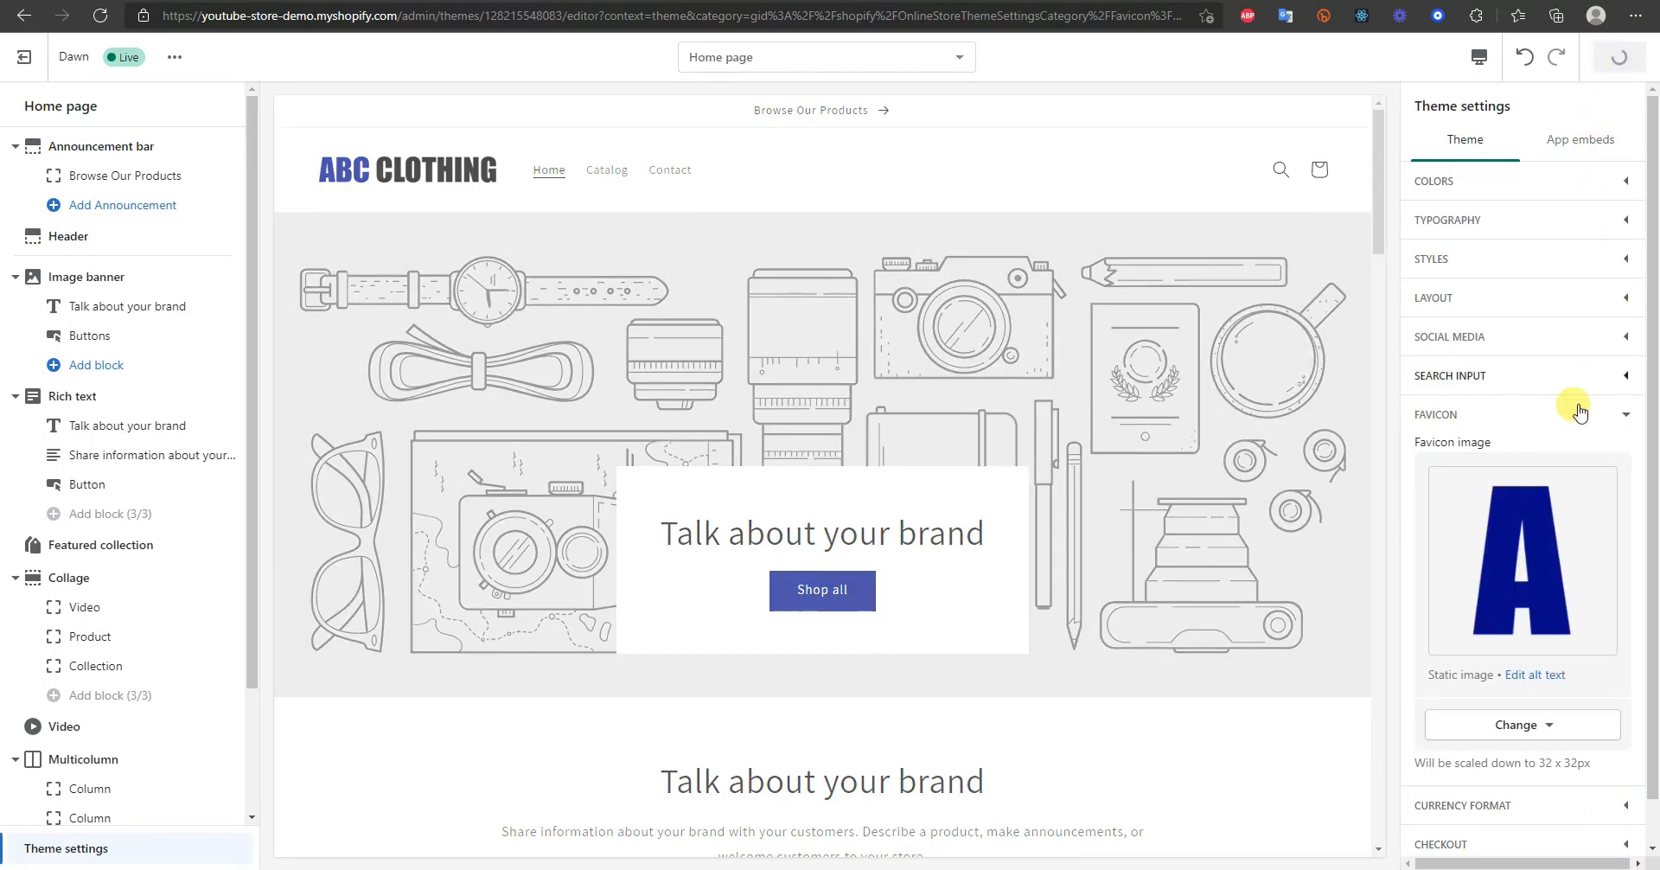
left_click(1567, 420)
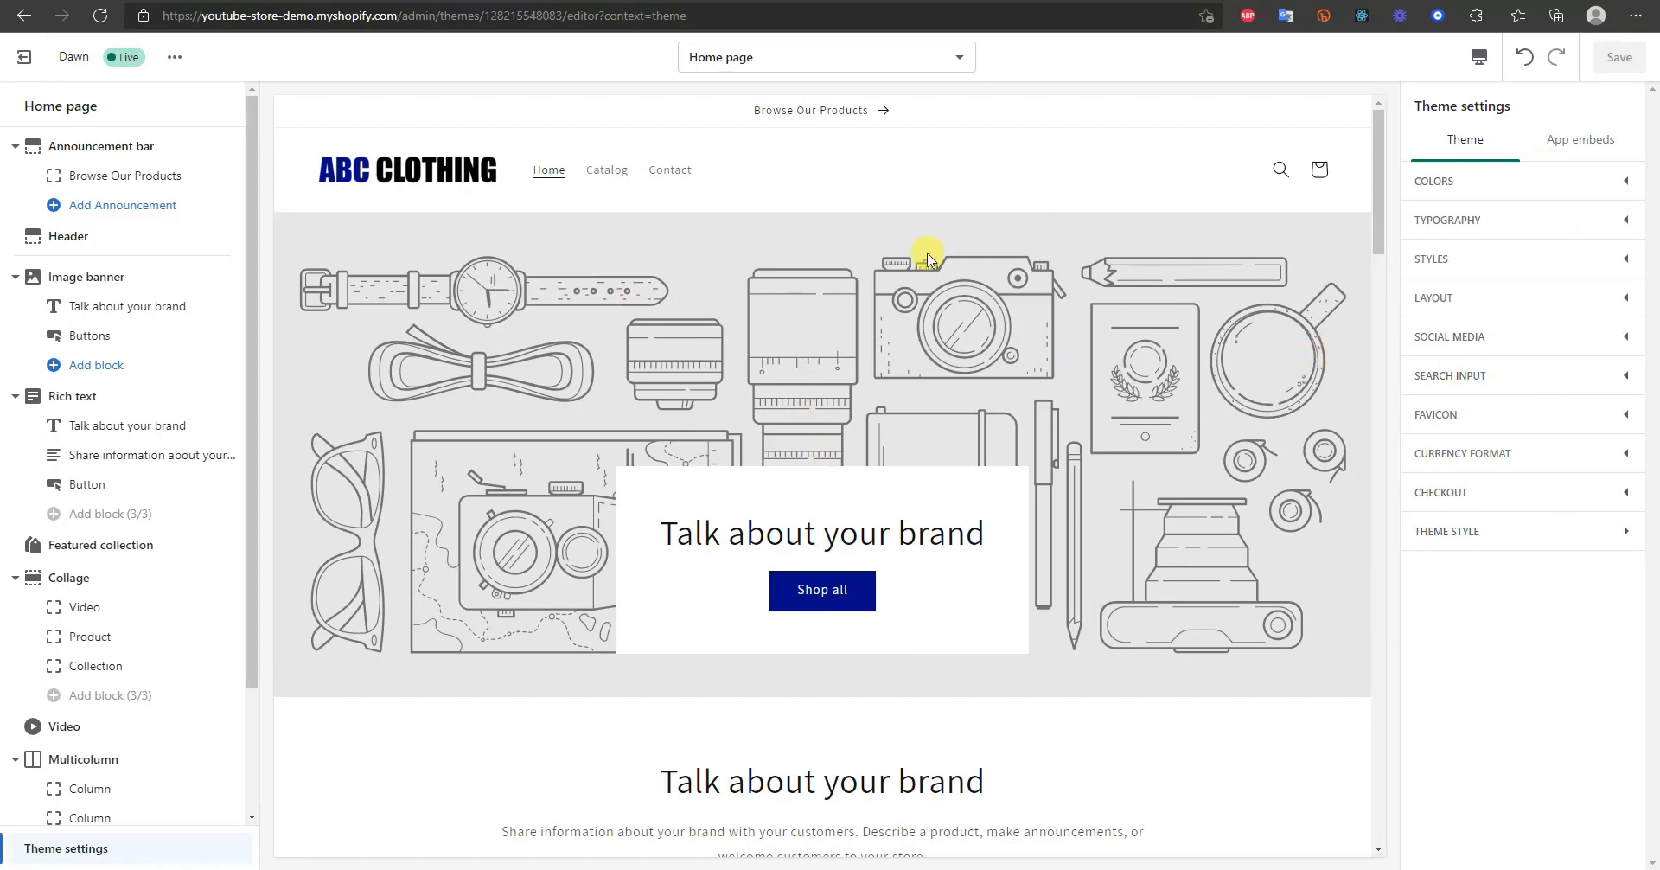
- Set the color scheme of the "Browse Our Products" announcement to Accent 1
scroll(911, 418, "down", 5)
scroll(971, 455, "up", 5)
left_click(132, 175)
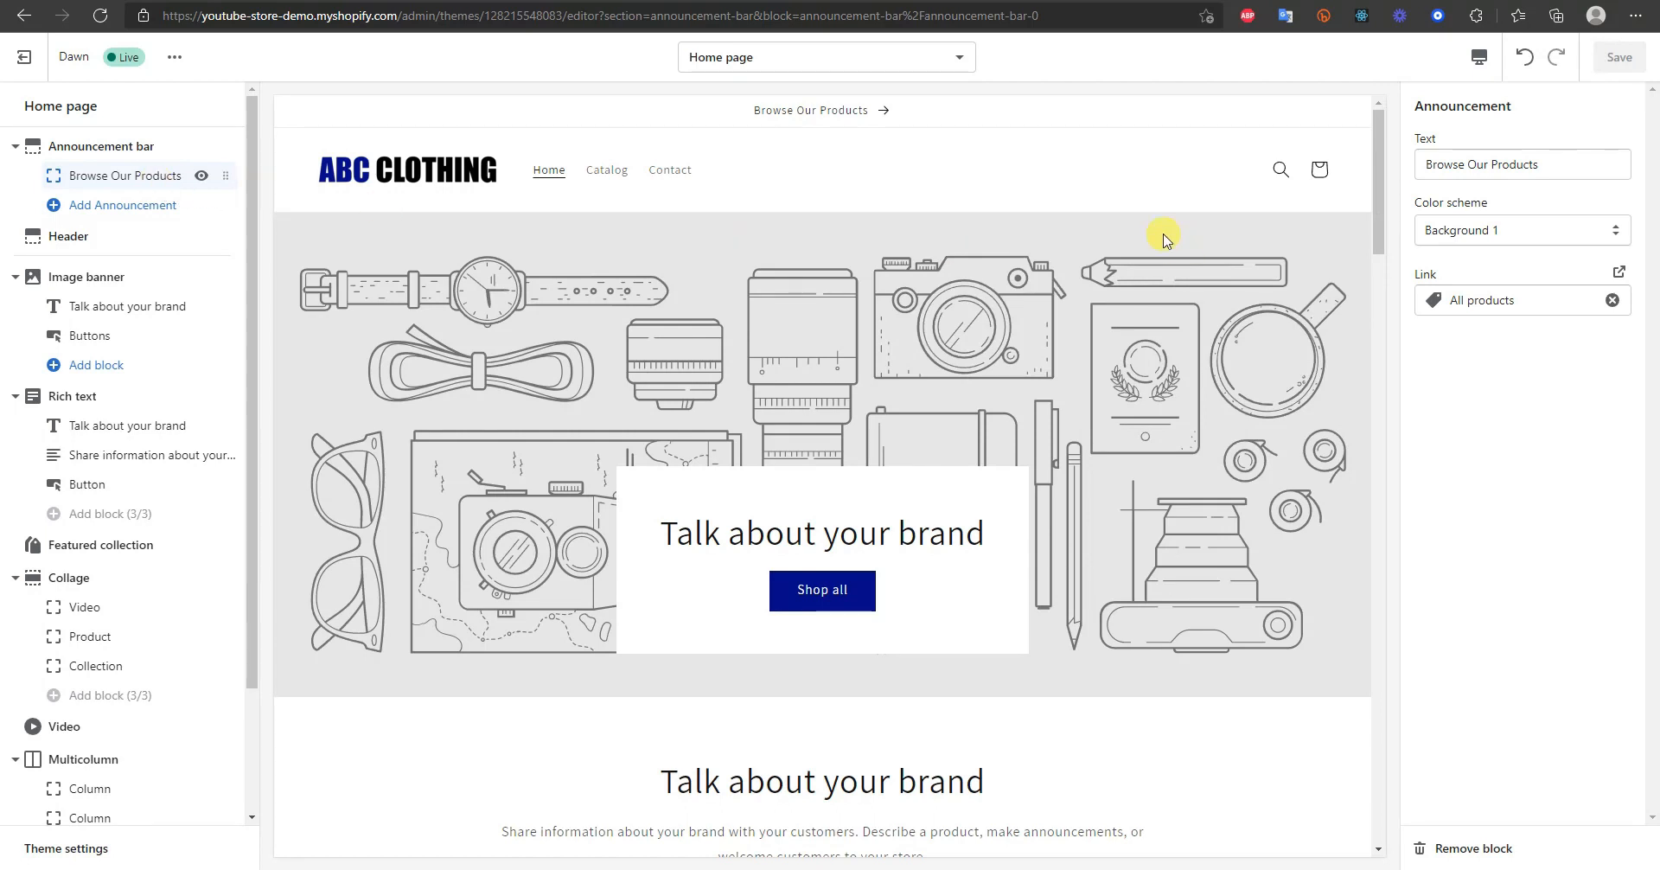
left_click(1527, 233)
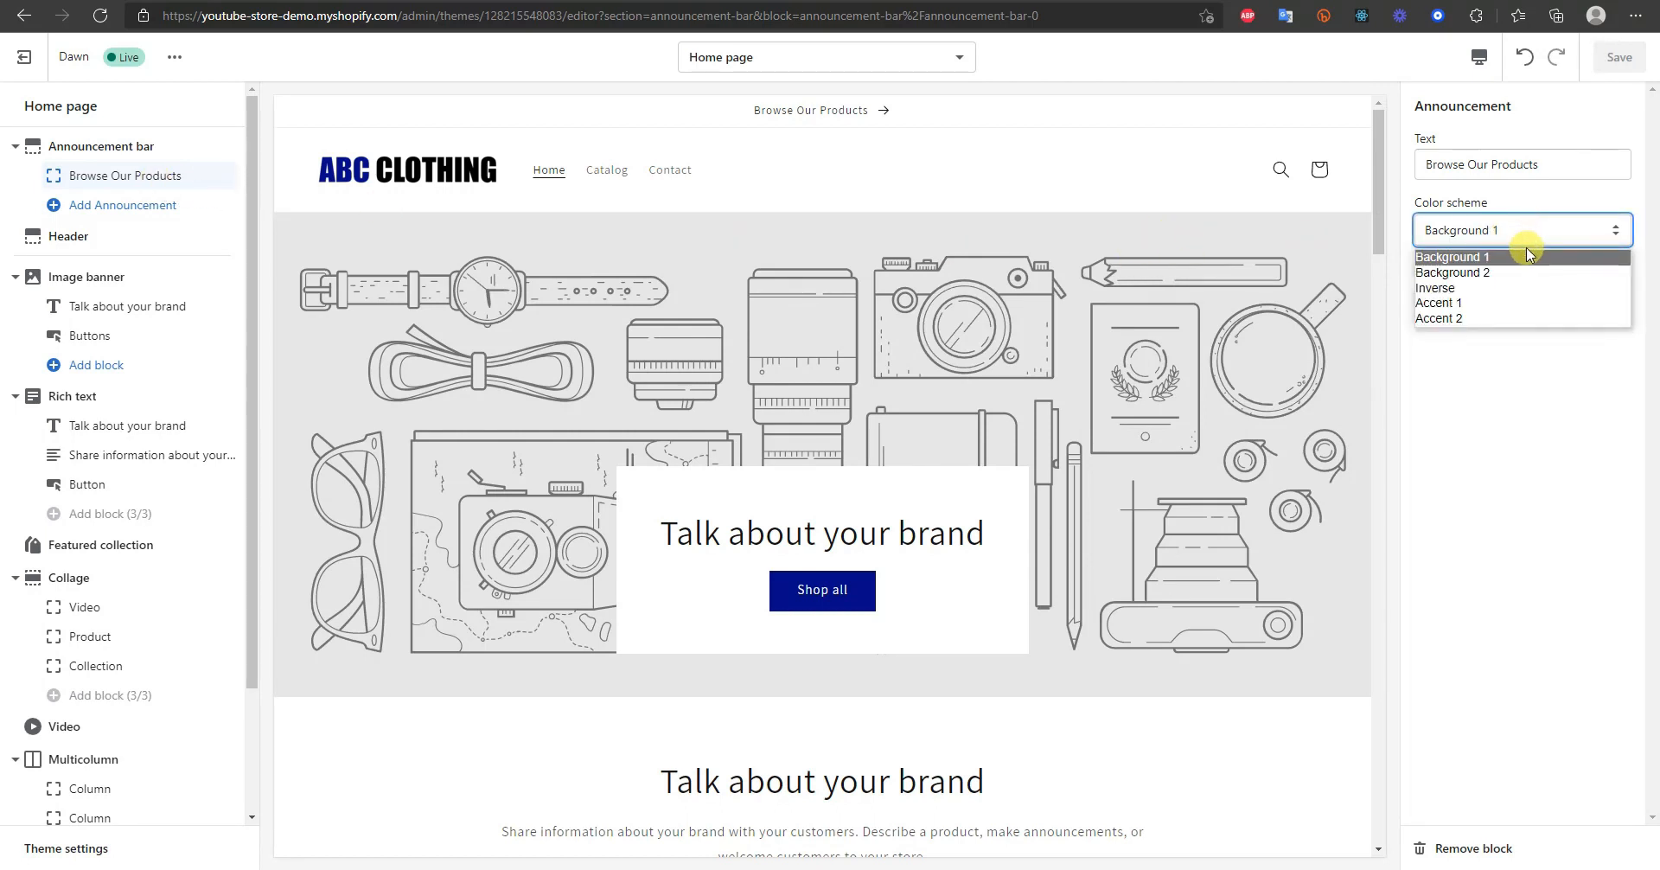
left_click(1498, 303)
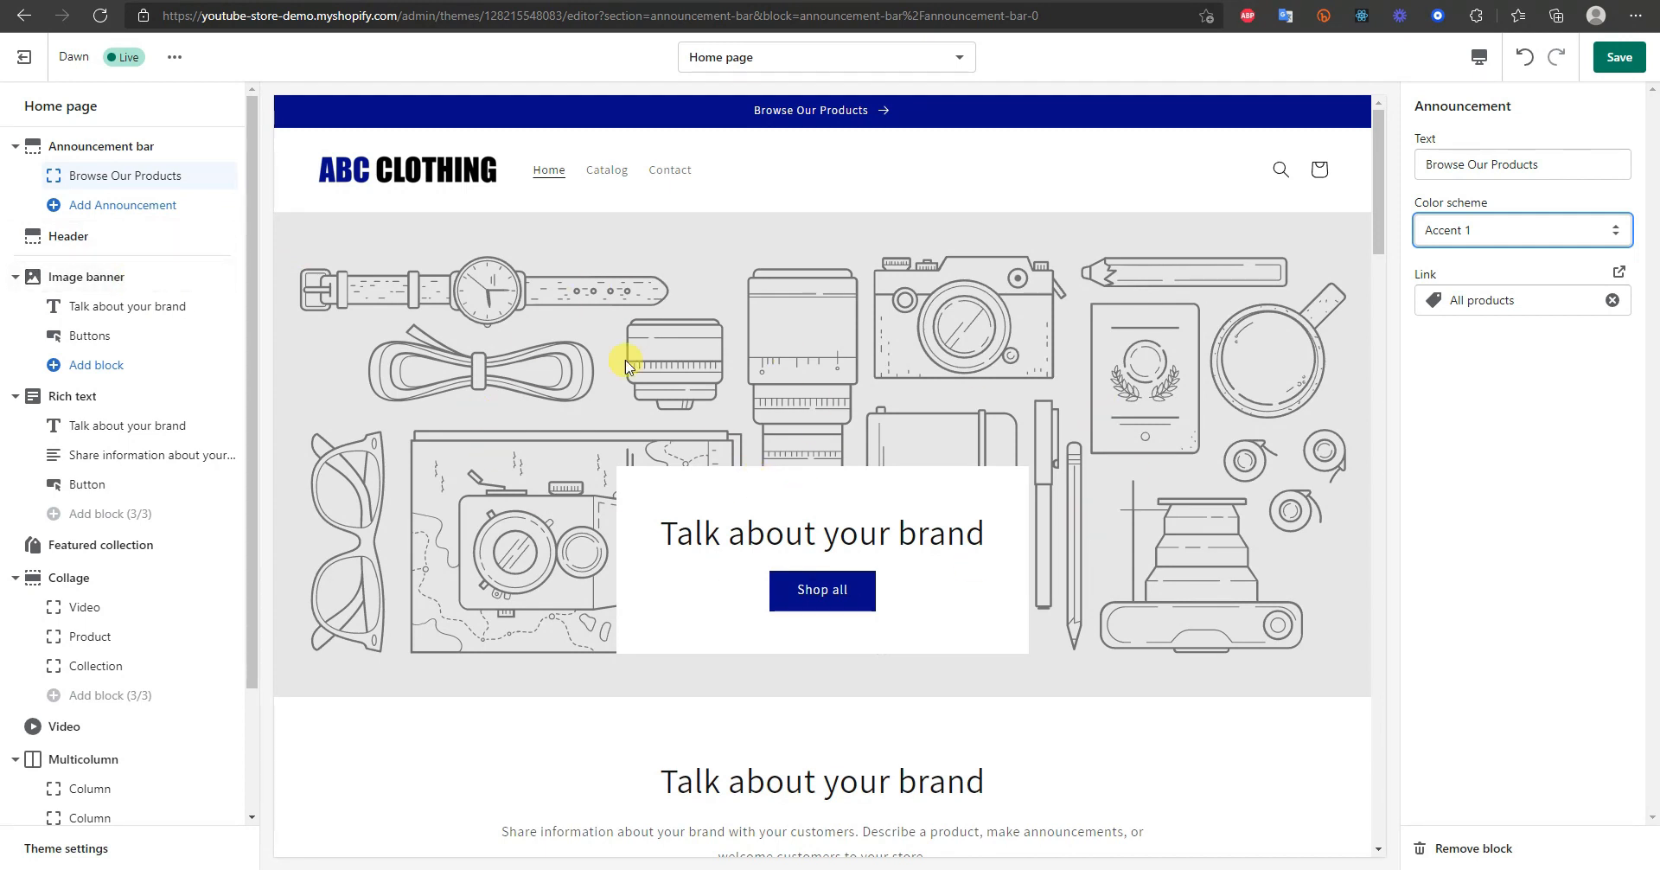
- Add the photo of folded clothes and brown leather shoes as the image banner's first image
left_click(111, 278)
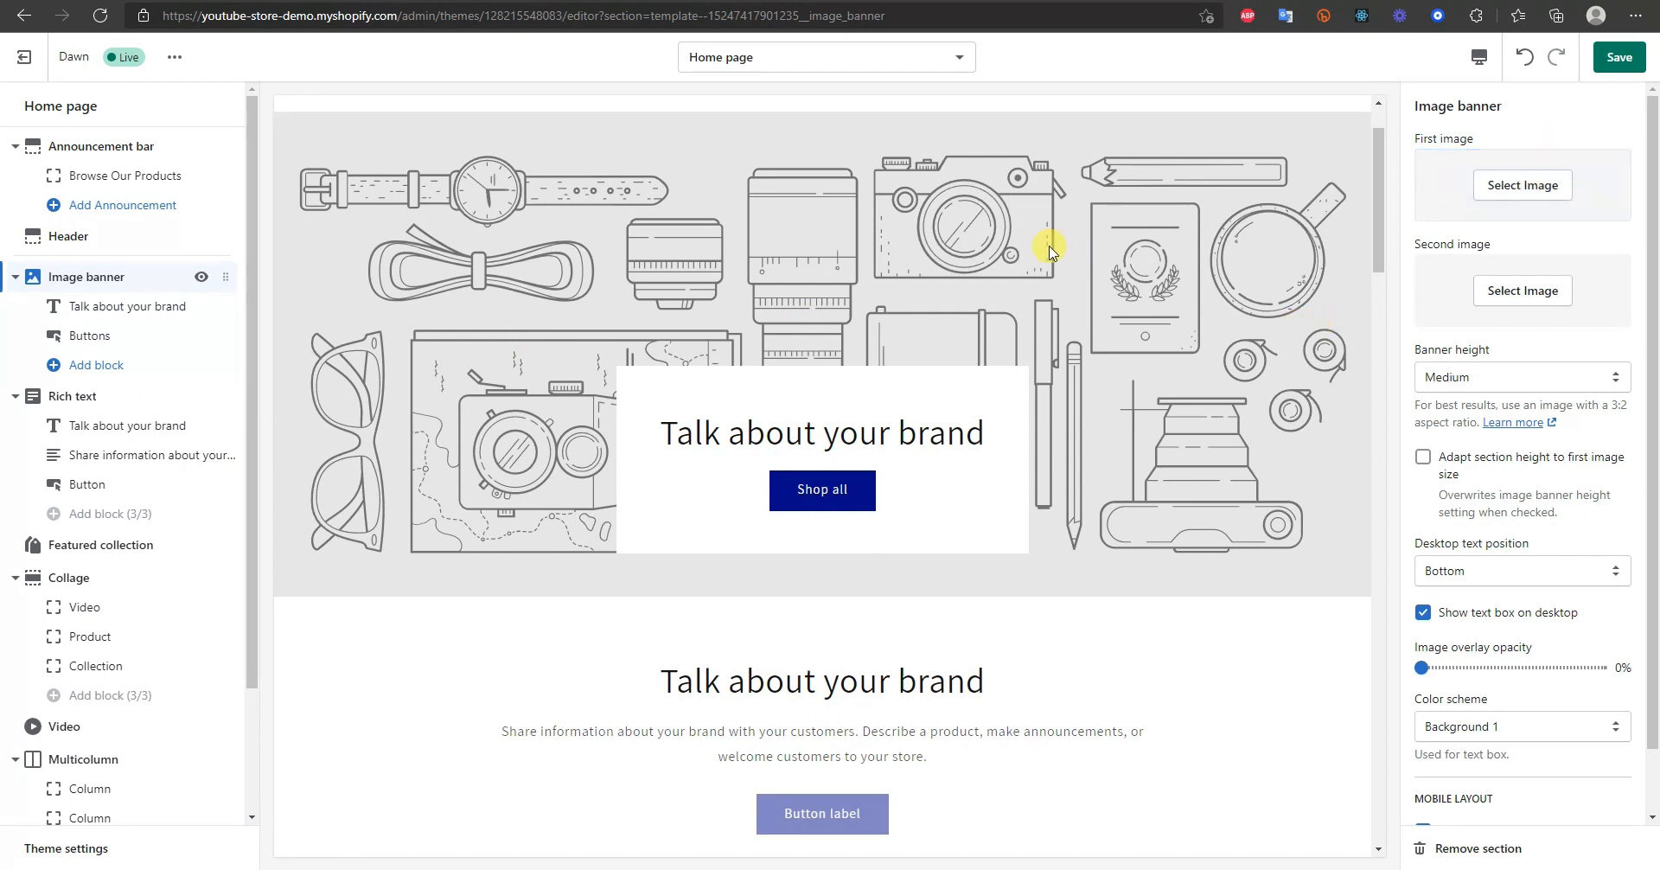
left_click(1518, 188)
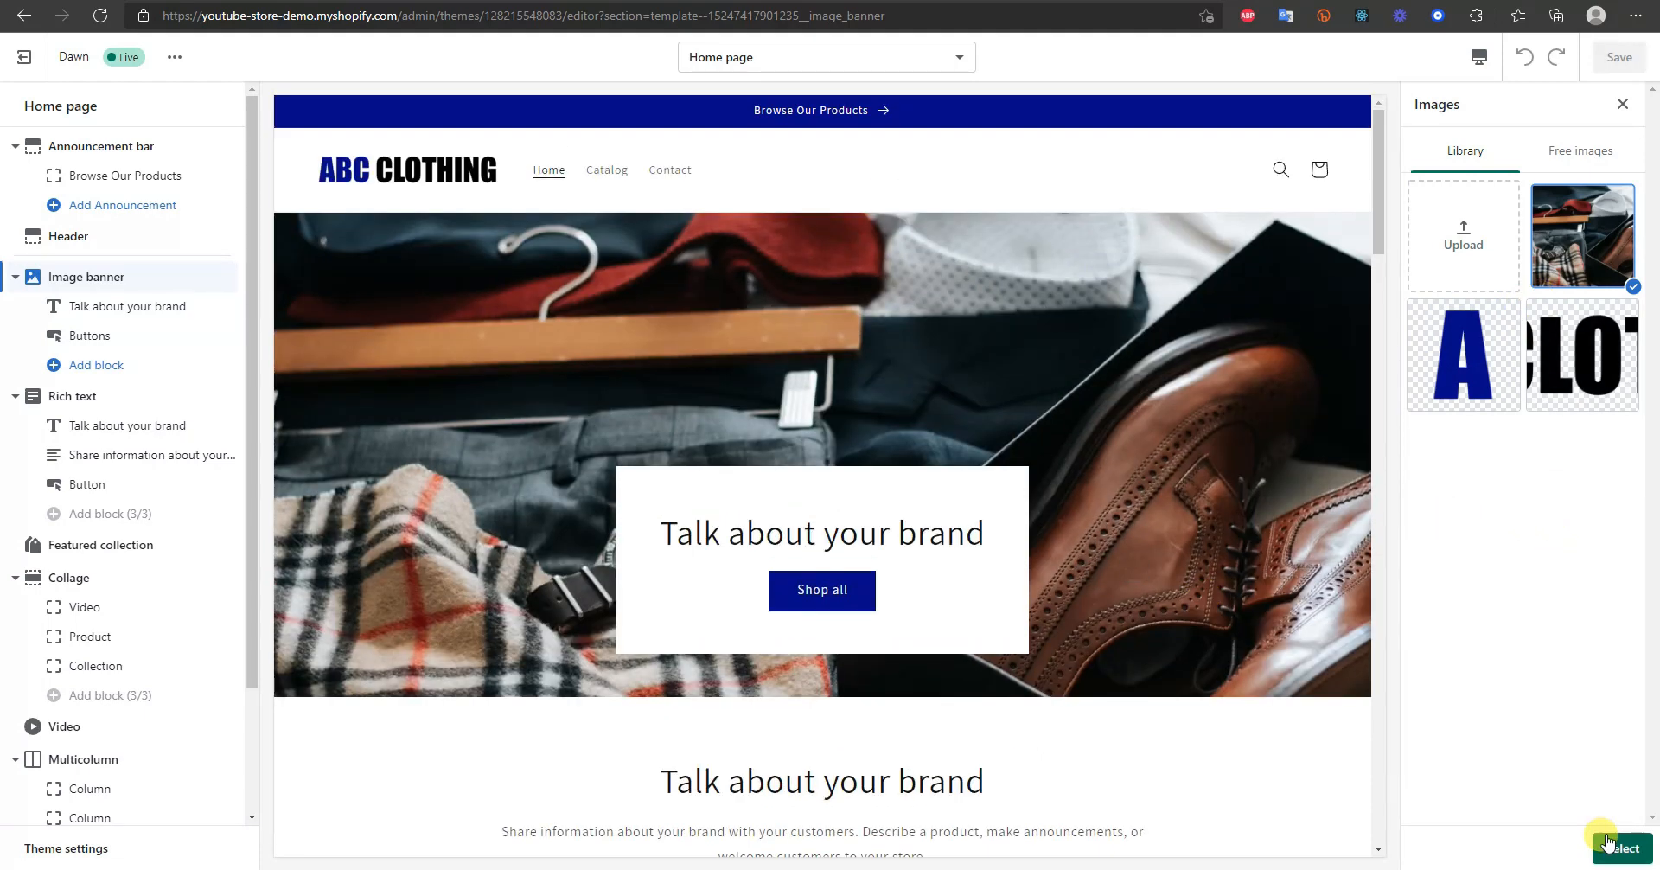
left_click(1613, 847)
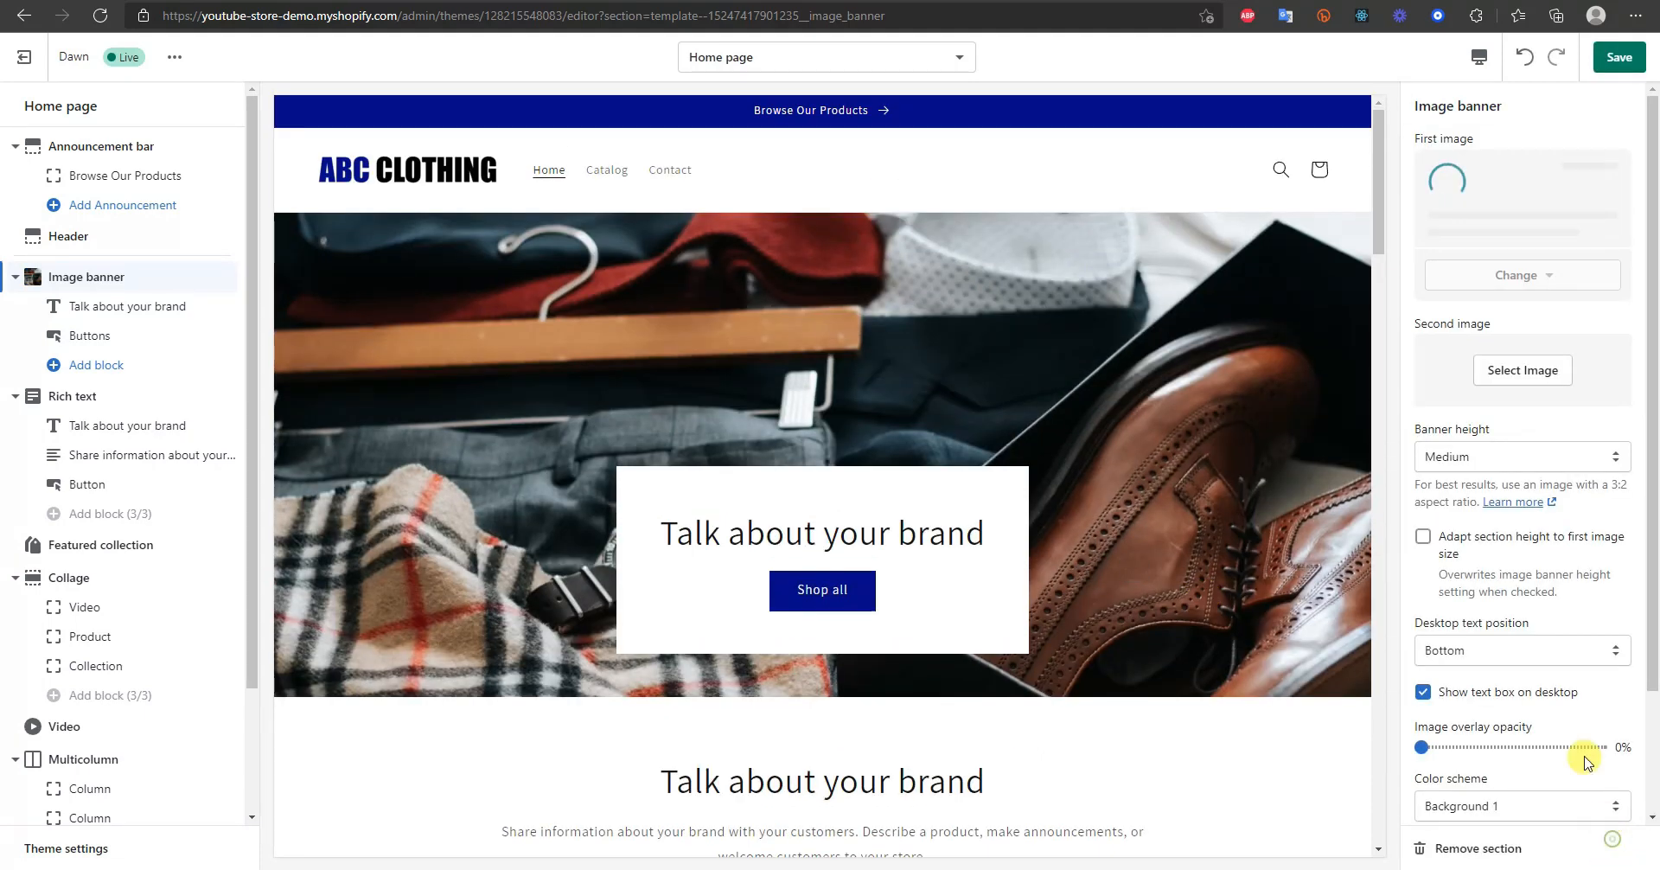
- Try the Small banner height, set it to Large, and keep the option to adapt section height to the first image off
scroll(1603, 518, "down", 1)
left_click(1610, 430)
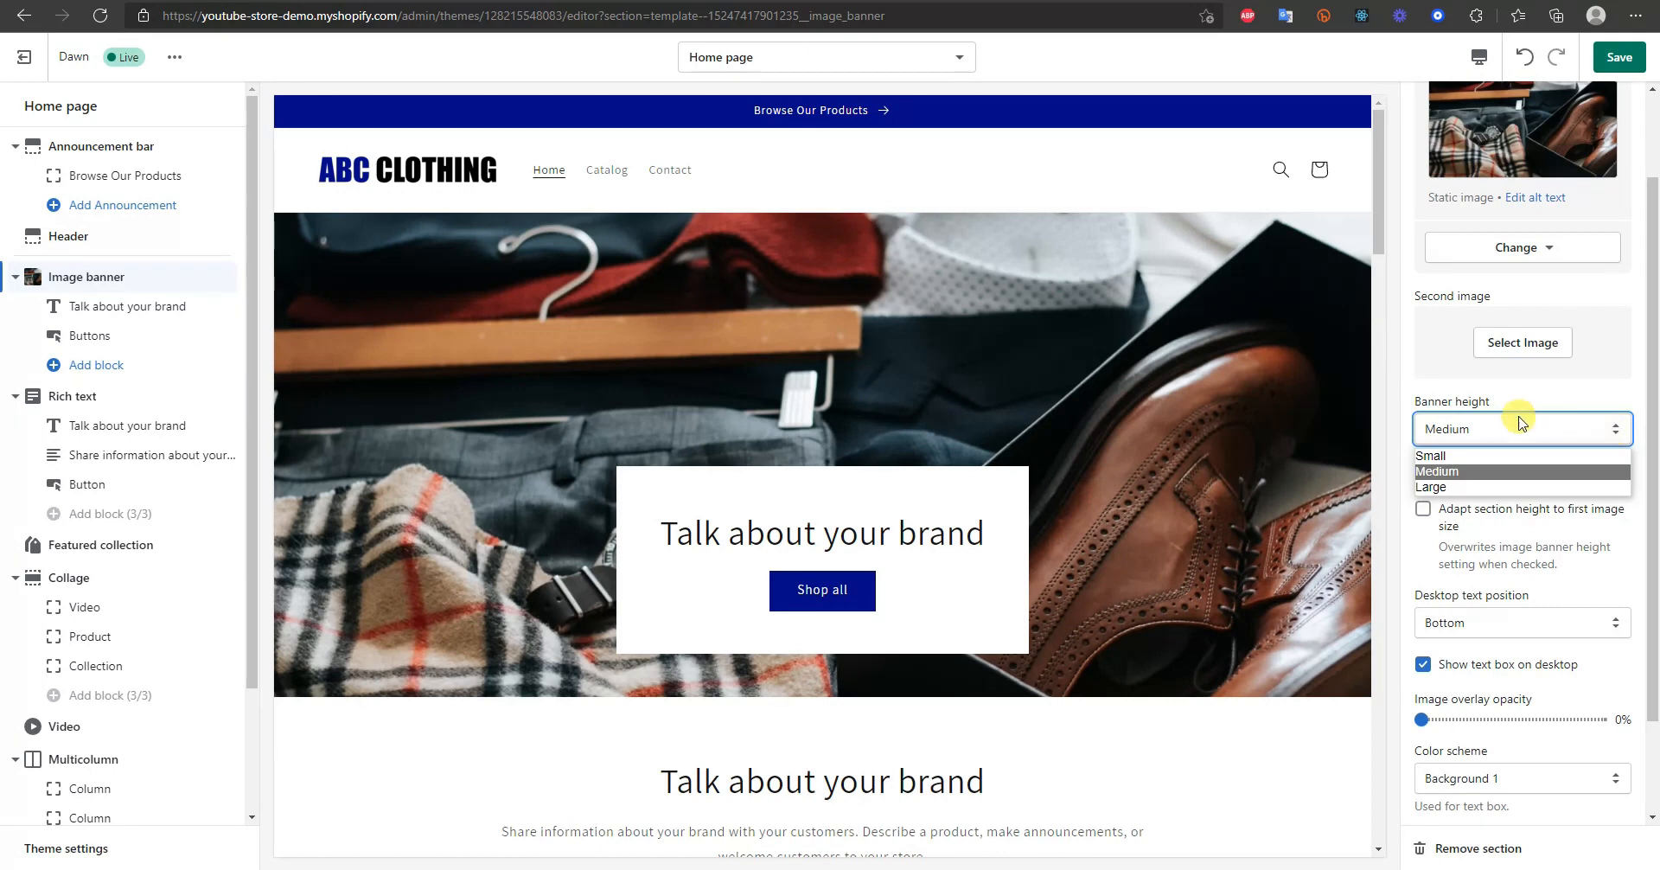
left_click(1508, 453)
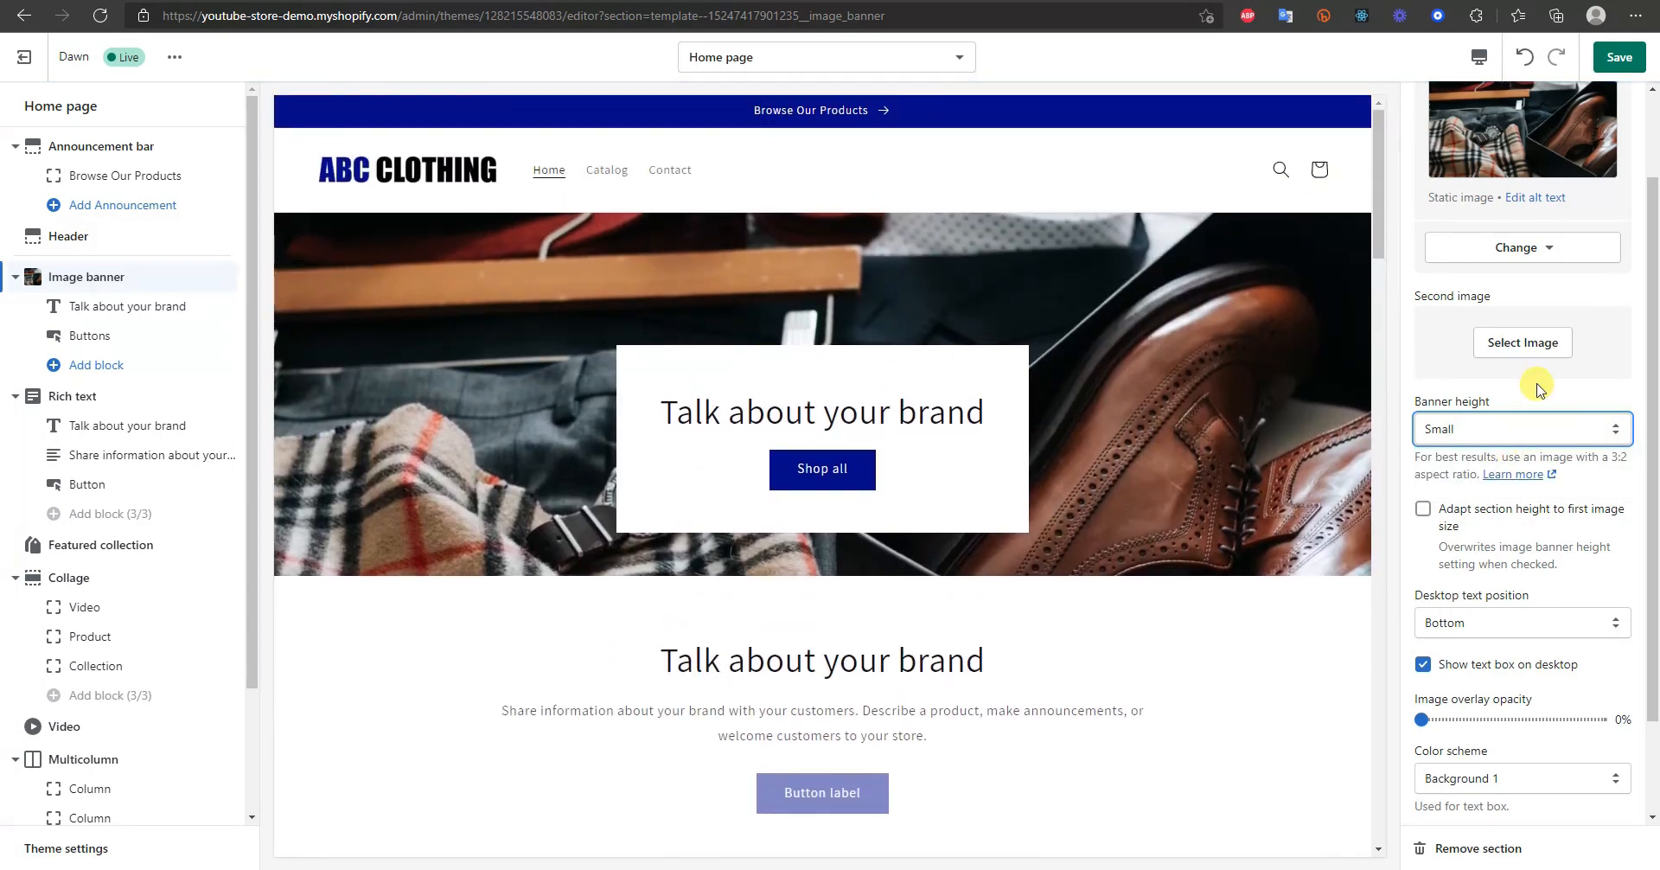
left_click(1537, 427)
left_click(1499, 489)
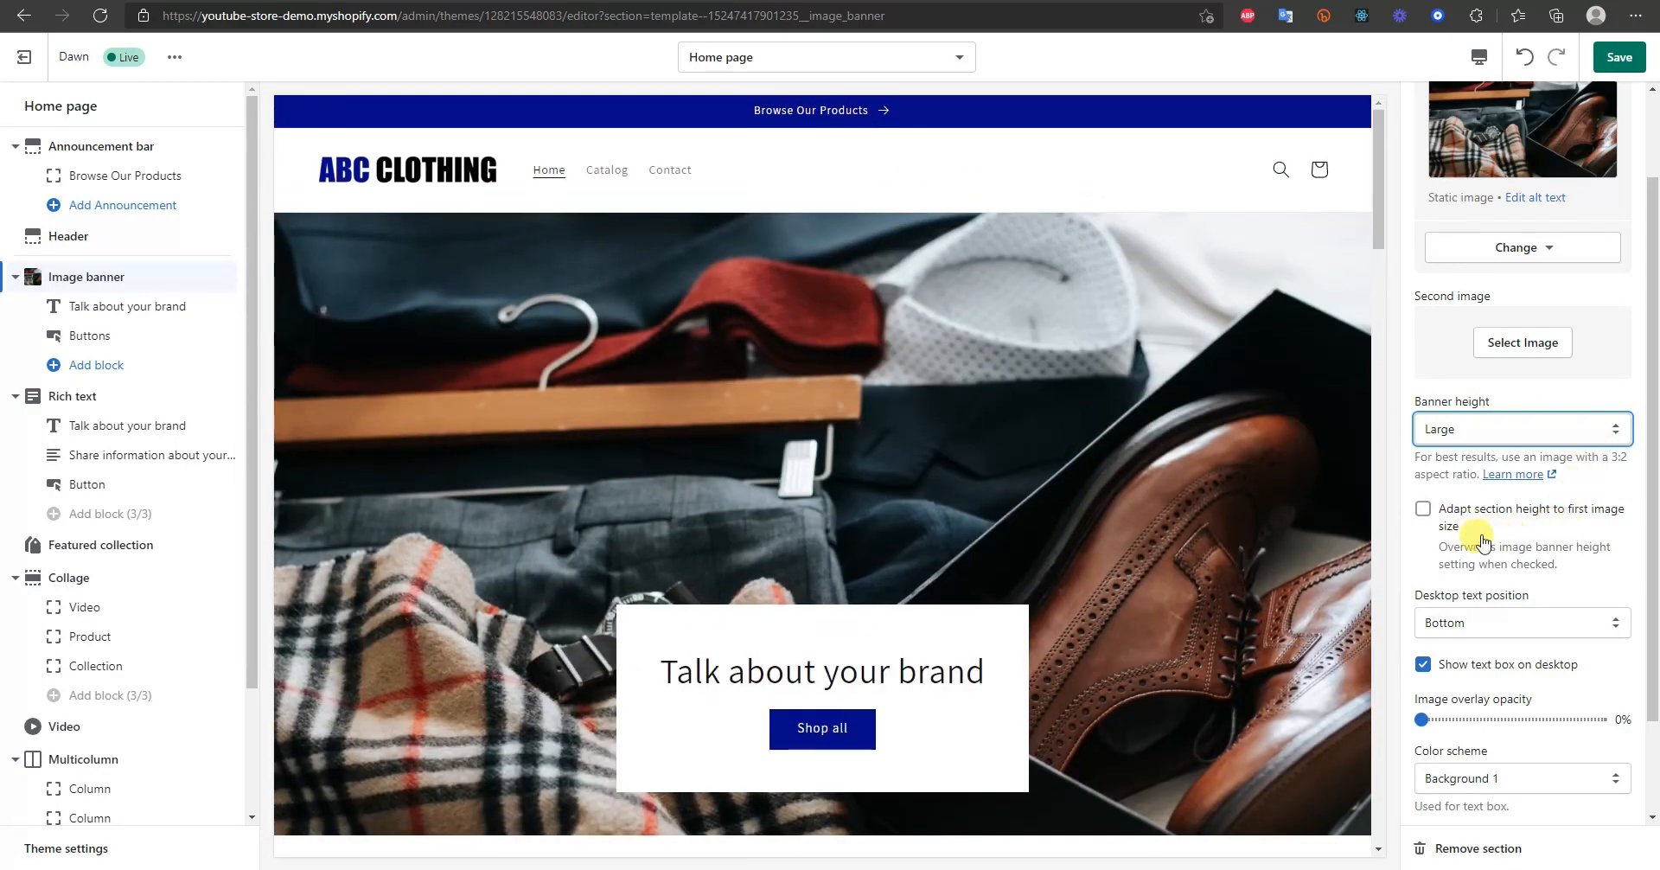
scroll(1480, 541, "down", 1)
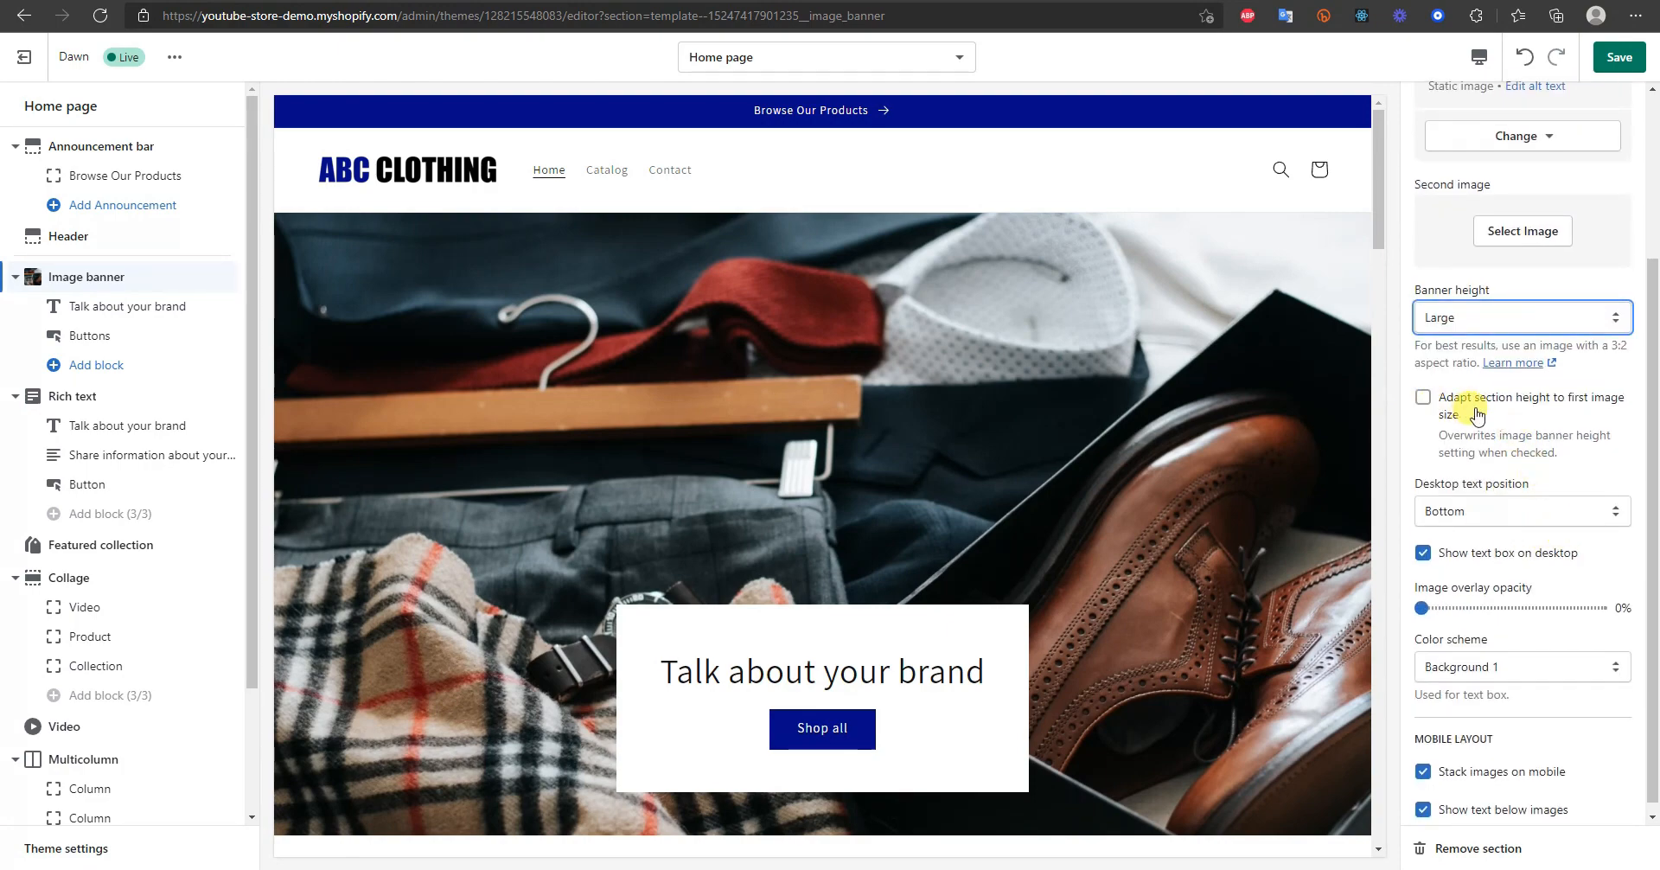
left_click(1511, 399)
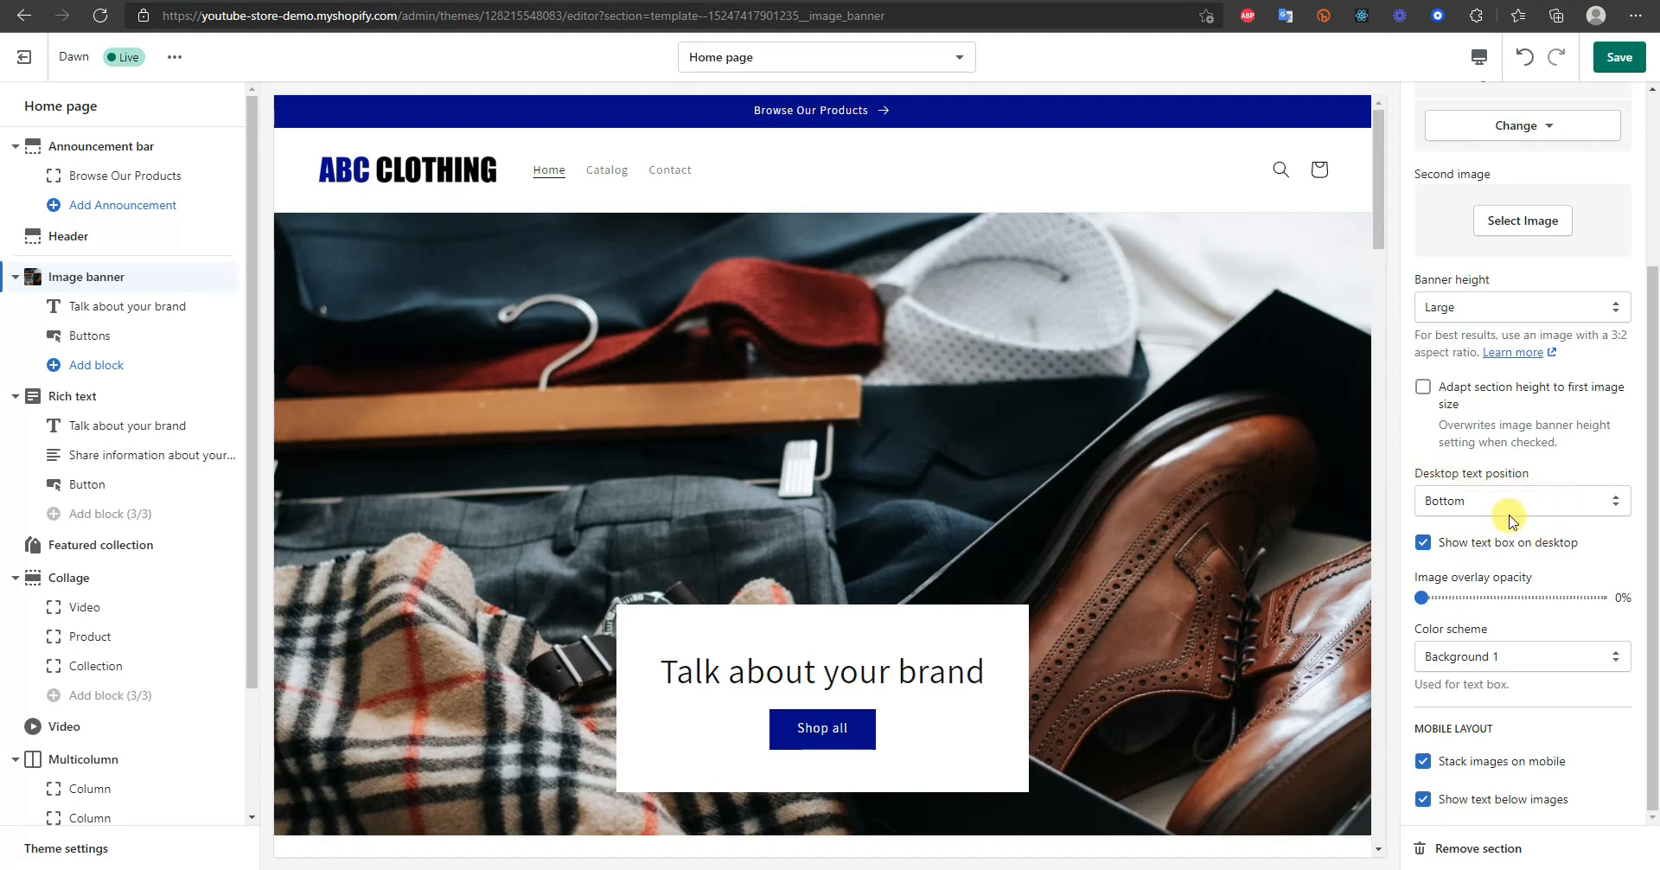
- Try the Top and Bottom desktop text positions for the banner's text box, and settle on Center
left_click_drag(674, 671, 886, 675)
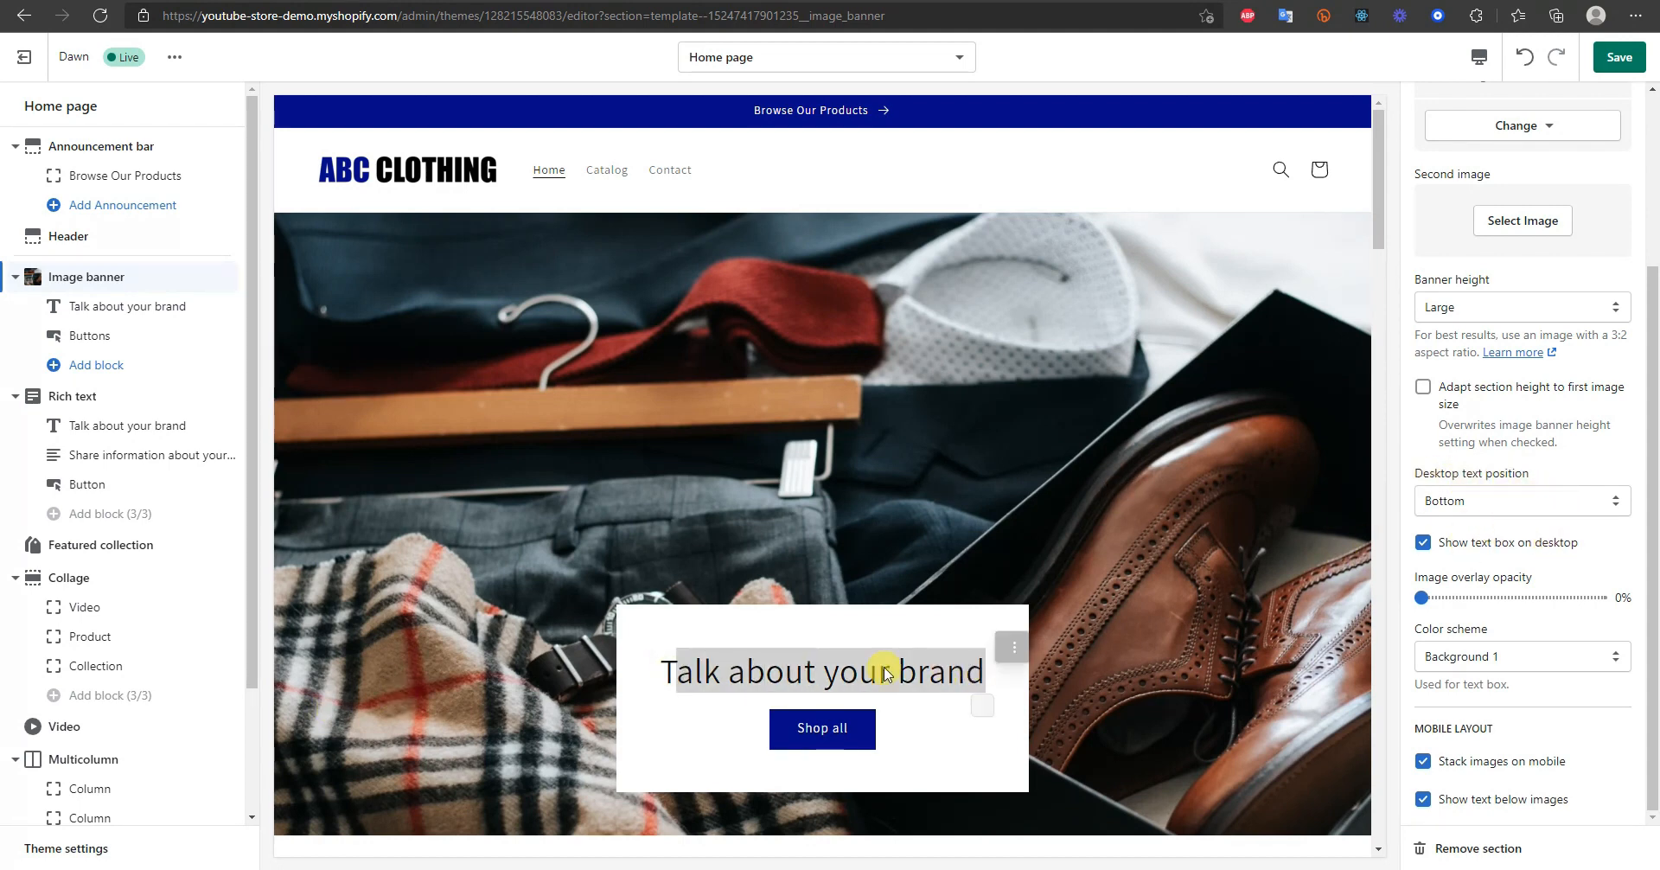
left_click(881, 663)
left_click(1481, 506)
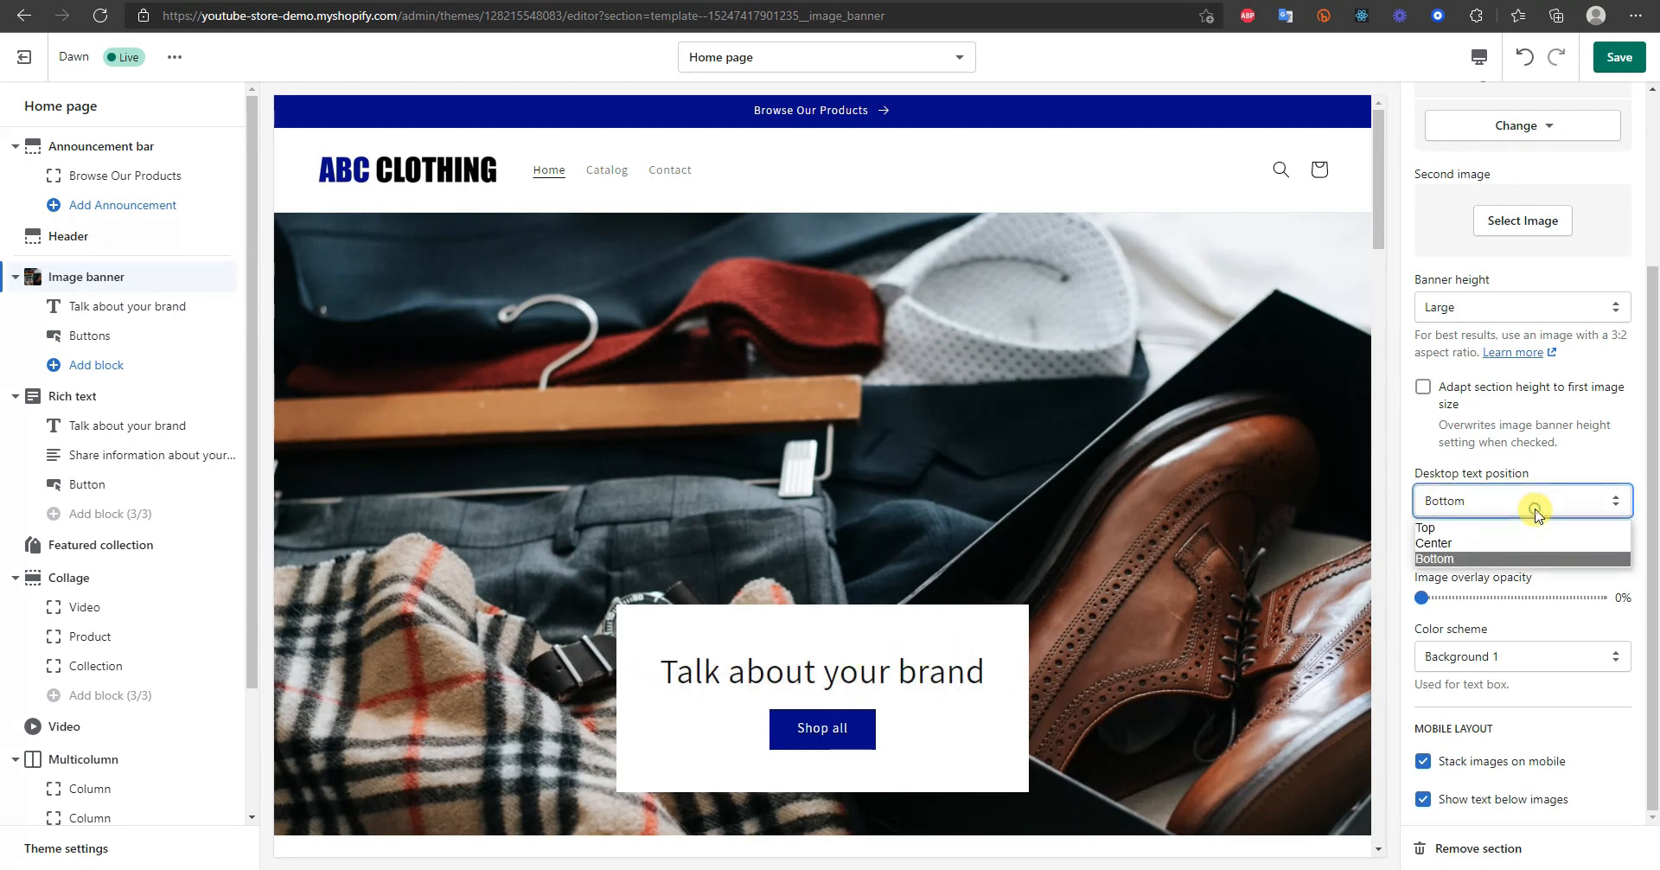
left_click(1495, 524)
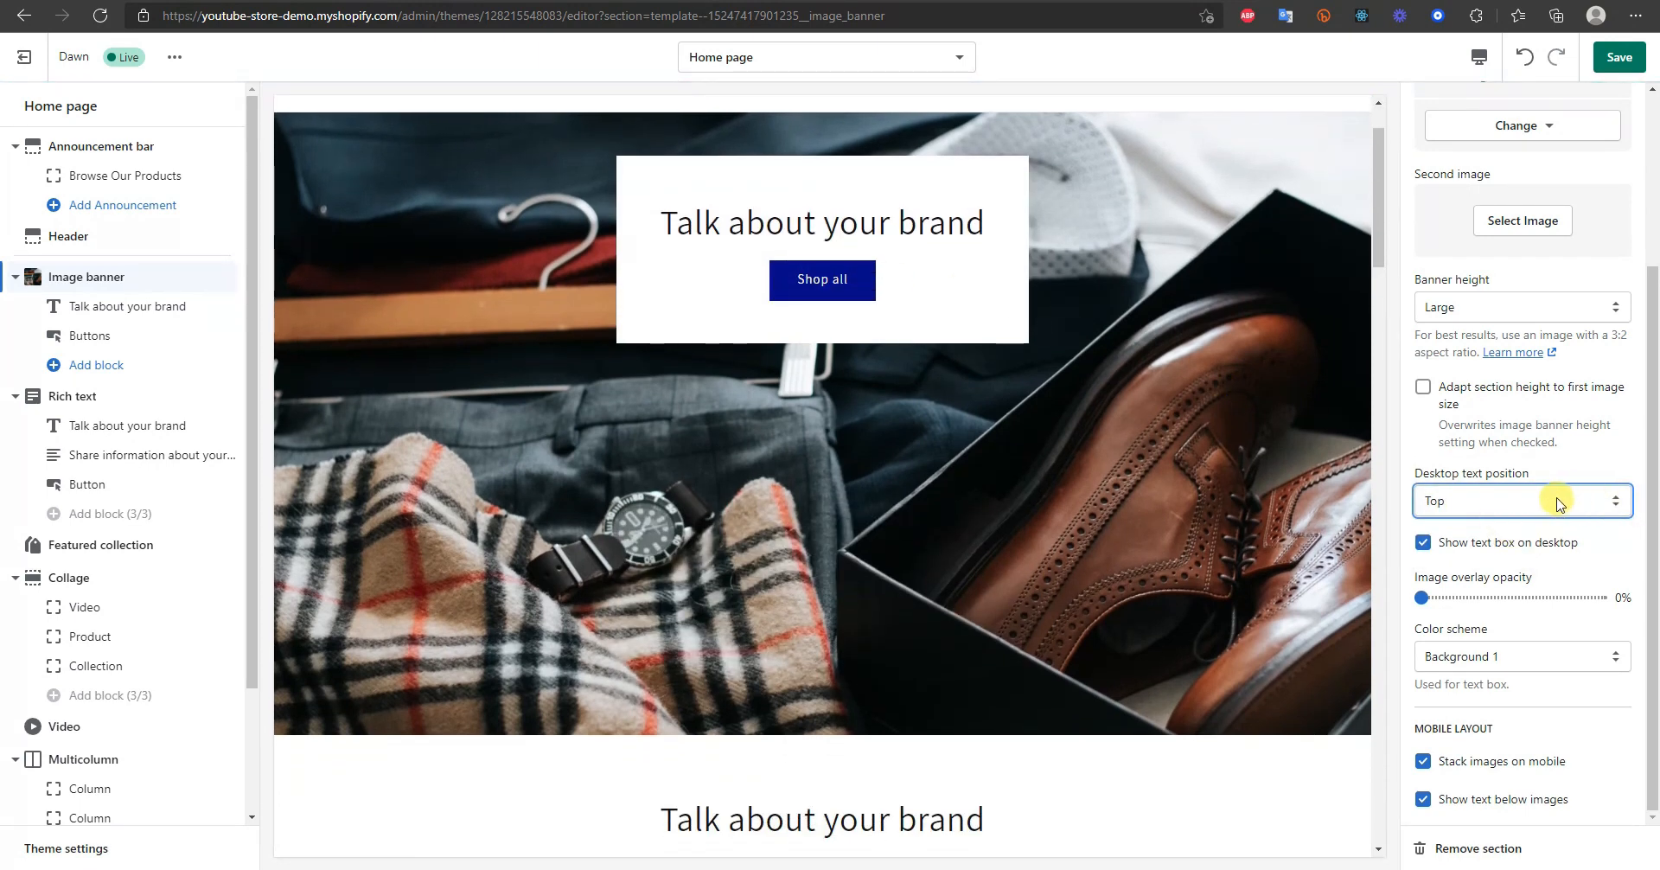
left_click(1470, 500)
left_click(1480, 557)
left_click(1555, 499)
left_click(1520, 543)
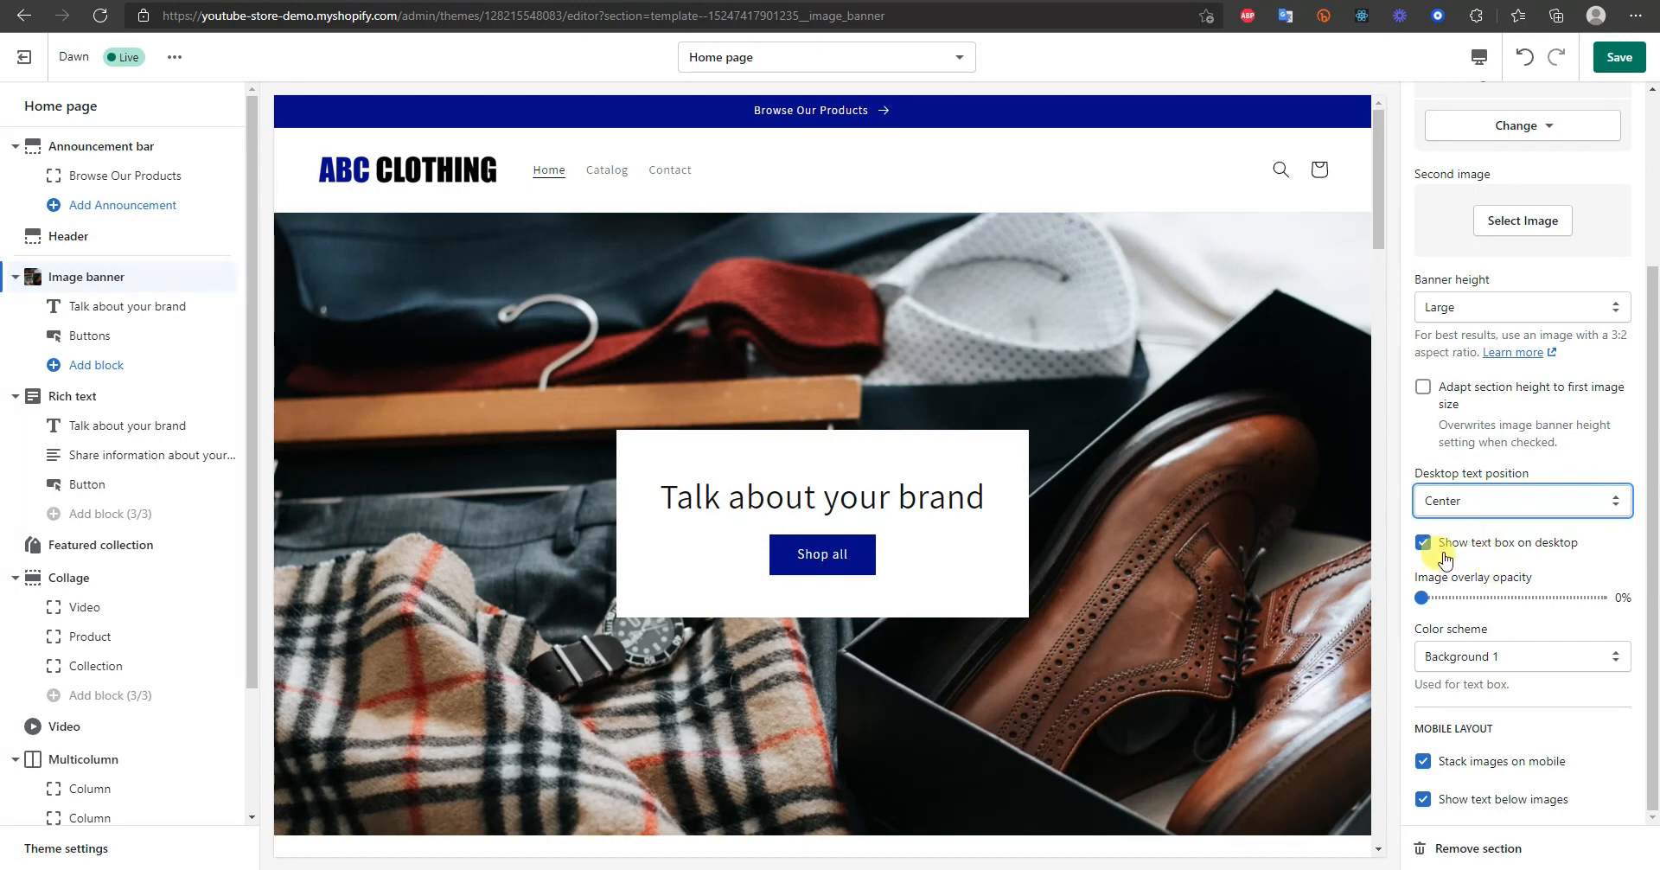
- Preview the banner without its desktop text box, show the box again, and set the image overlay opacity to 40%
left_click(1474, 553)
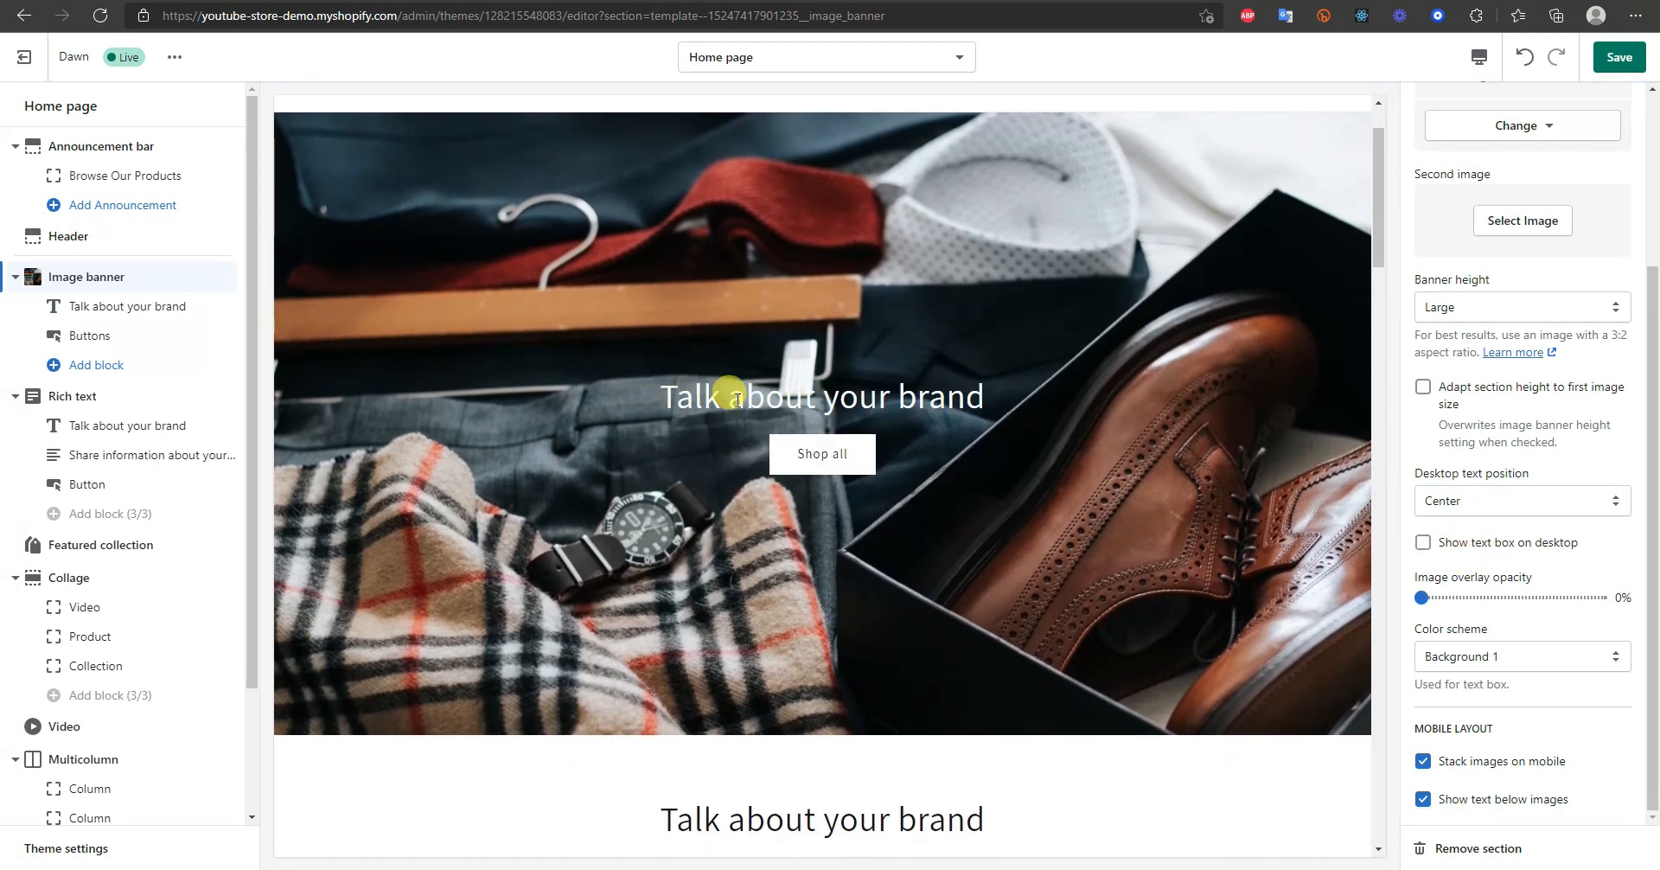
left_click(1492, 543)
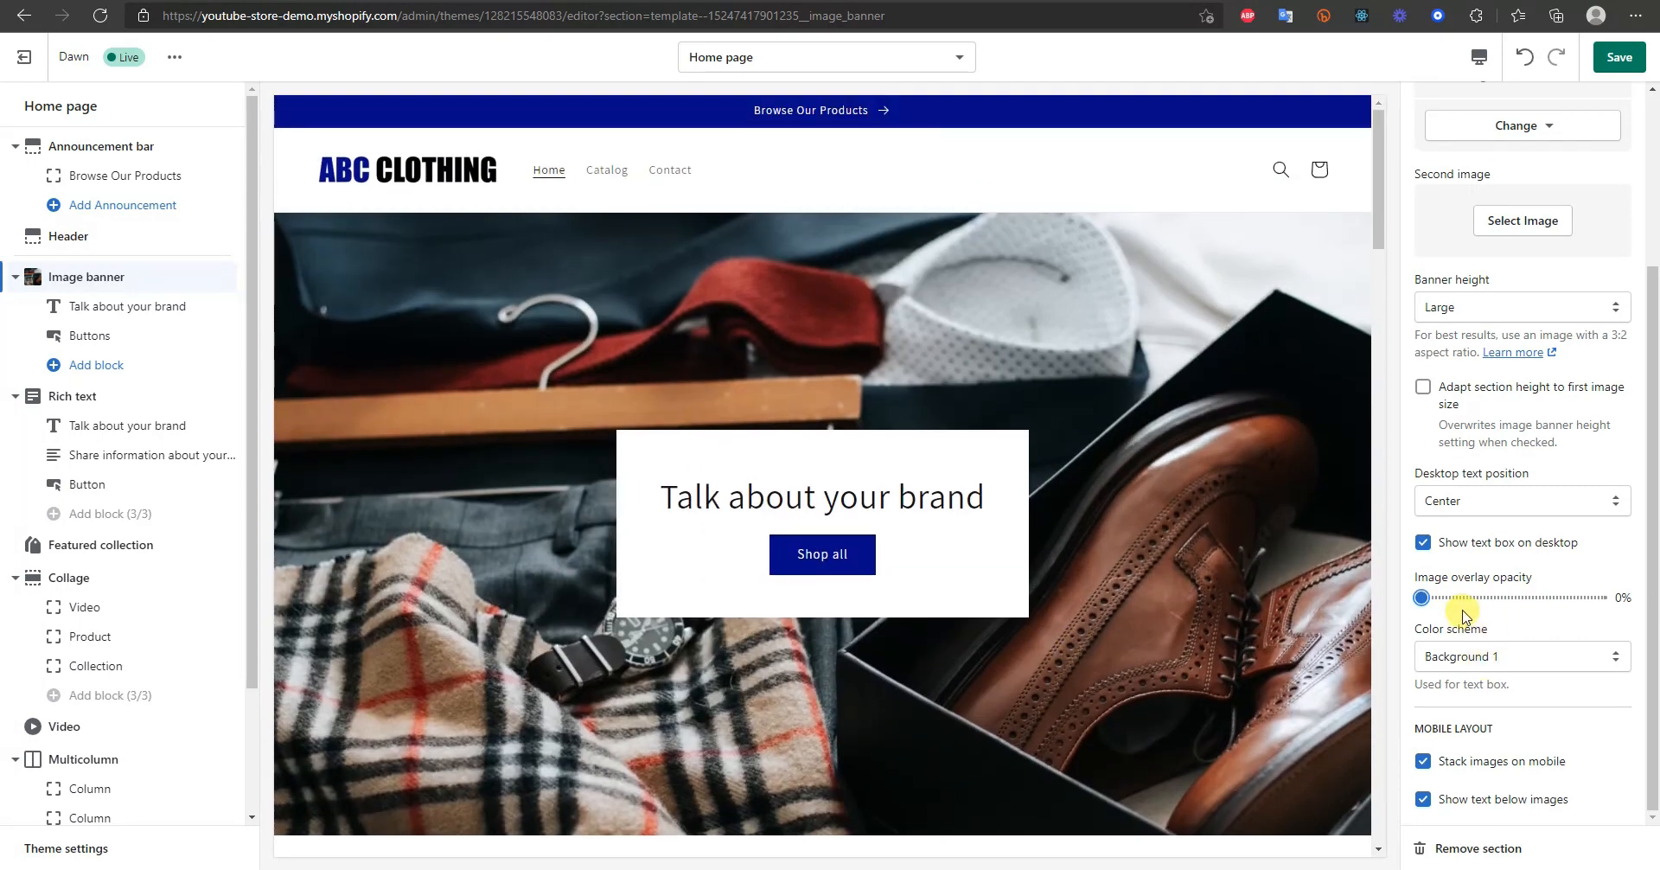
left_click_drag(1433, 597, 1489, 597)
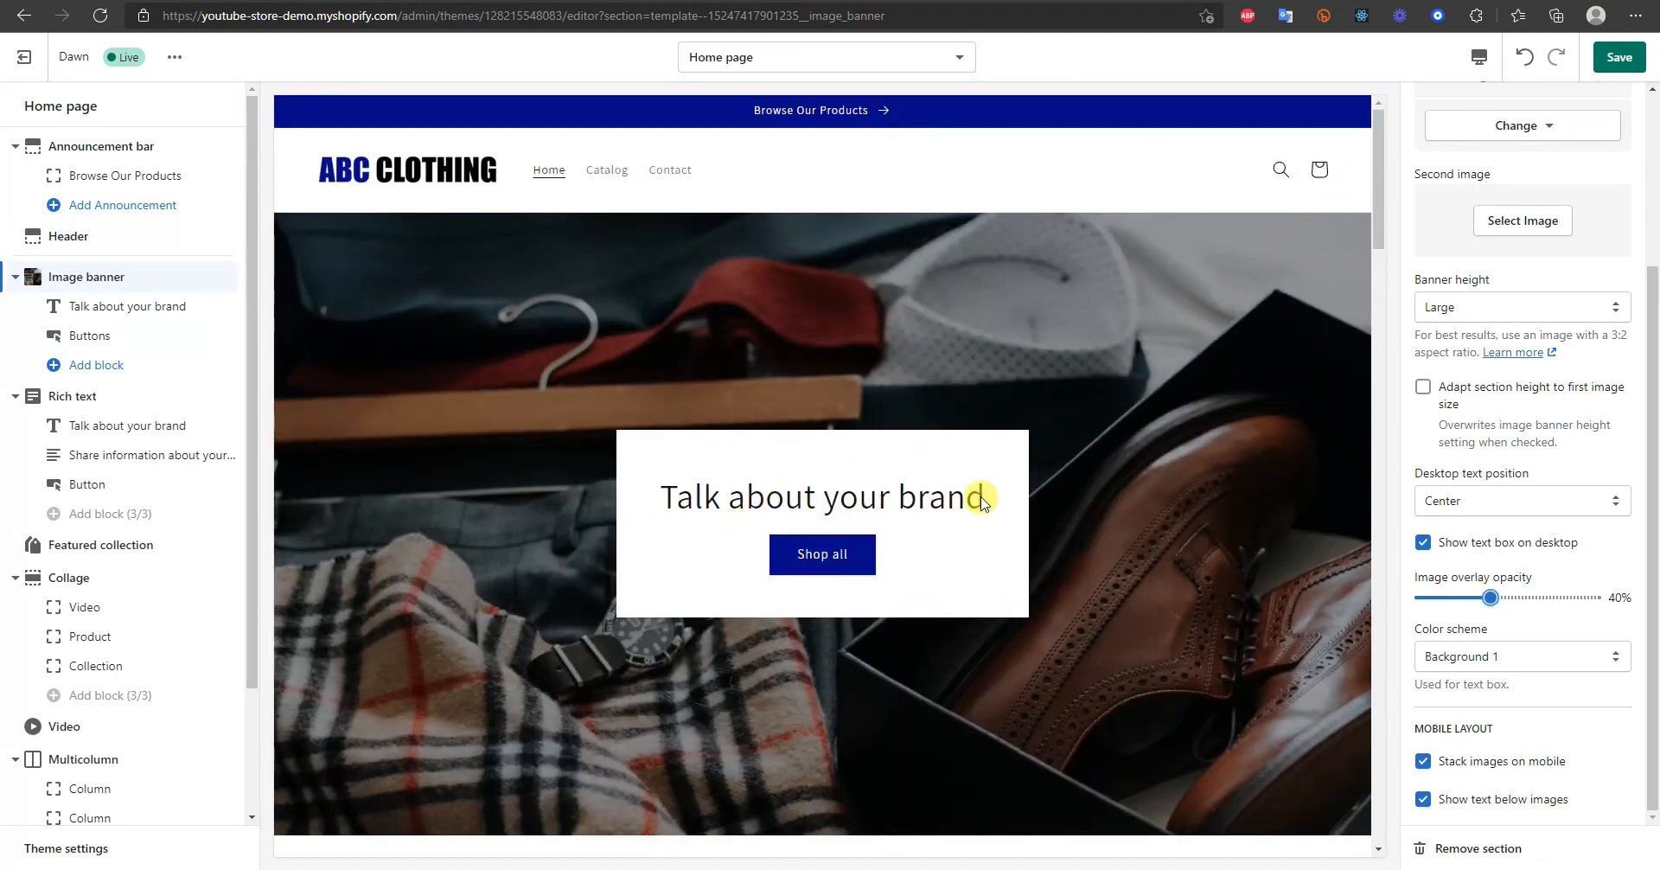
mouse_move(1490, 596)
left_mouse_down()
mouse_move(1332, 597)
mouse_move(1478, 597)
left_mouse_up()
scroll(1417, 622, "up", 3)
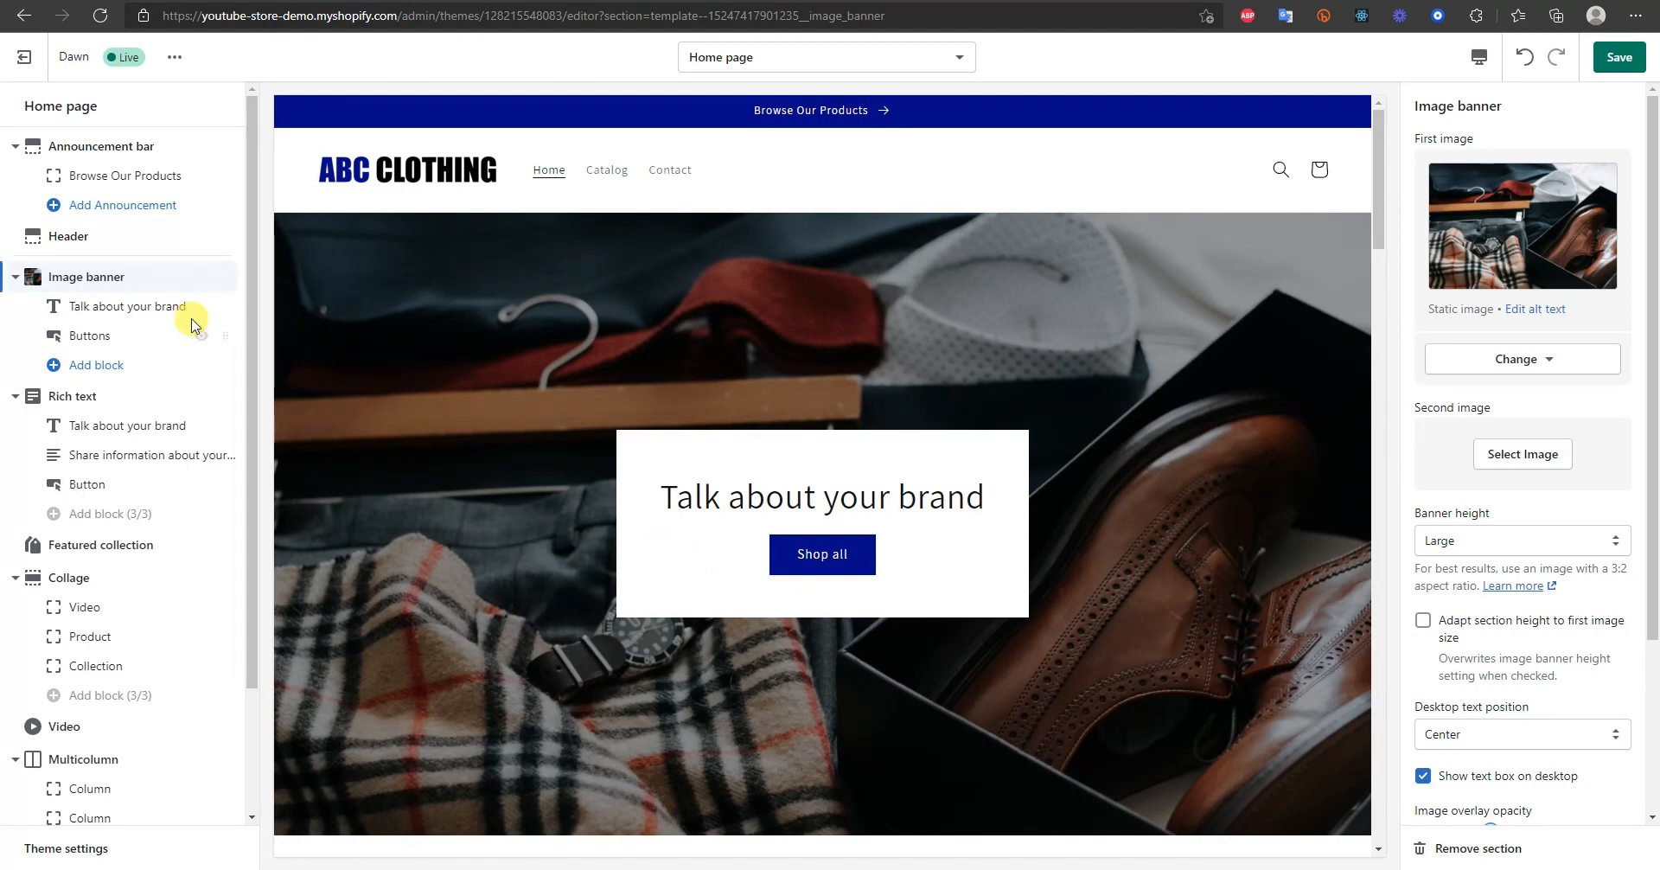
- Change the image banner's heading to "Welcome to ABC Clothing" and set its heading font size to Large
left_click(112, 311)
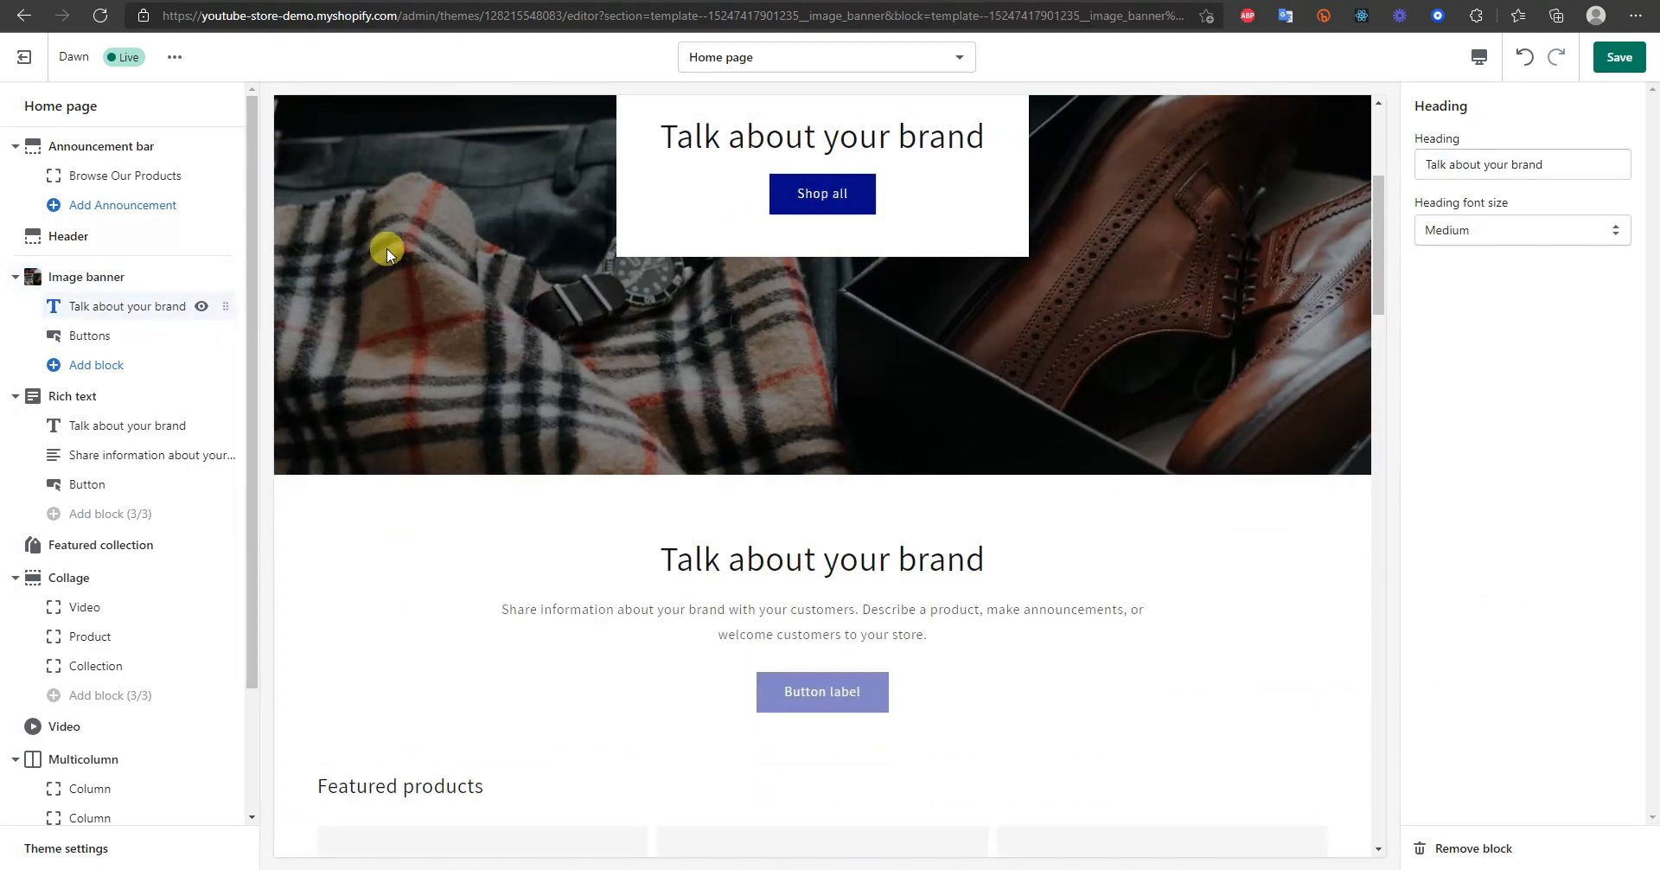
scroll(813, 294, "up", 3)
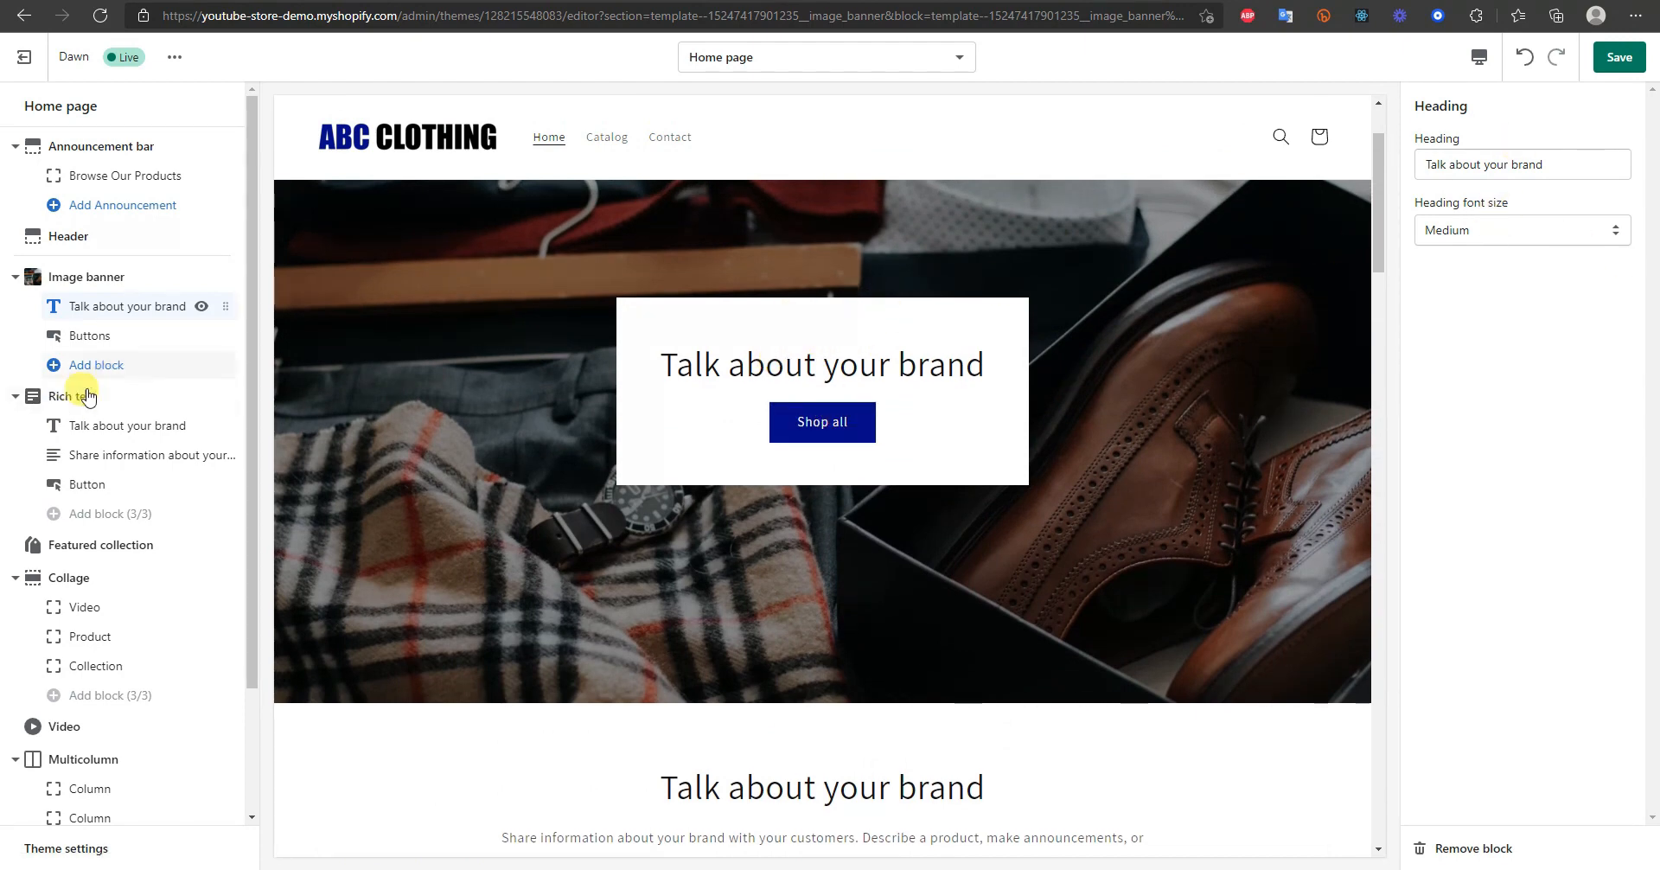
left_click_drag(1591, 164, 1288, 173)
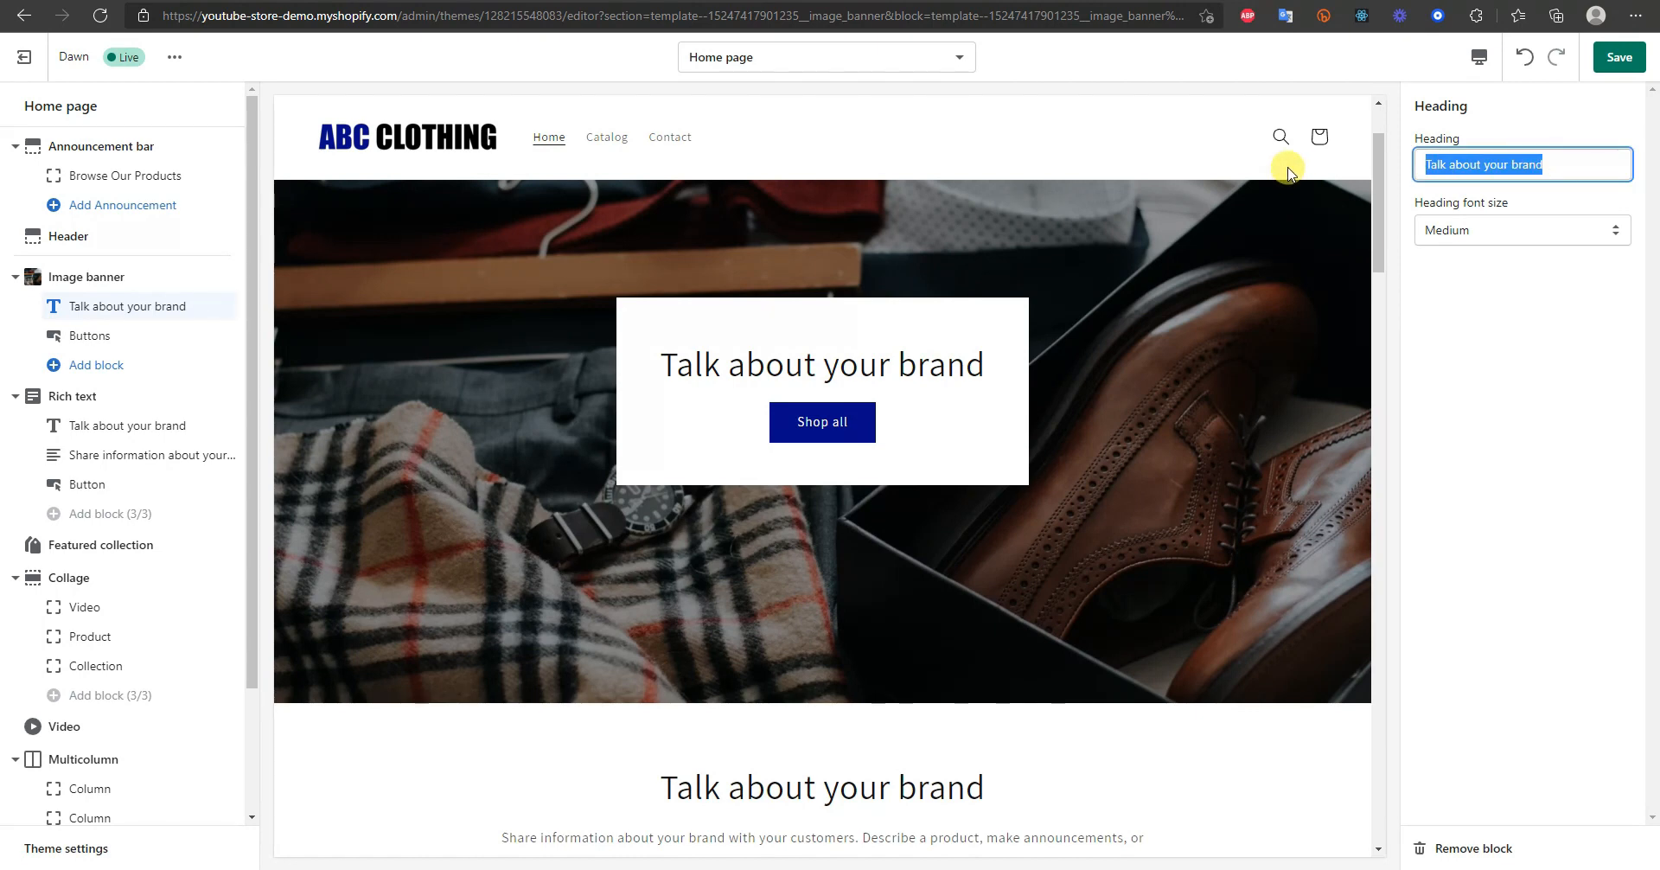
type("Welcome")
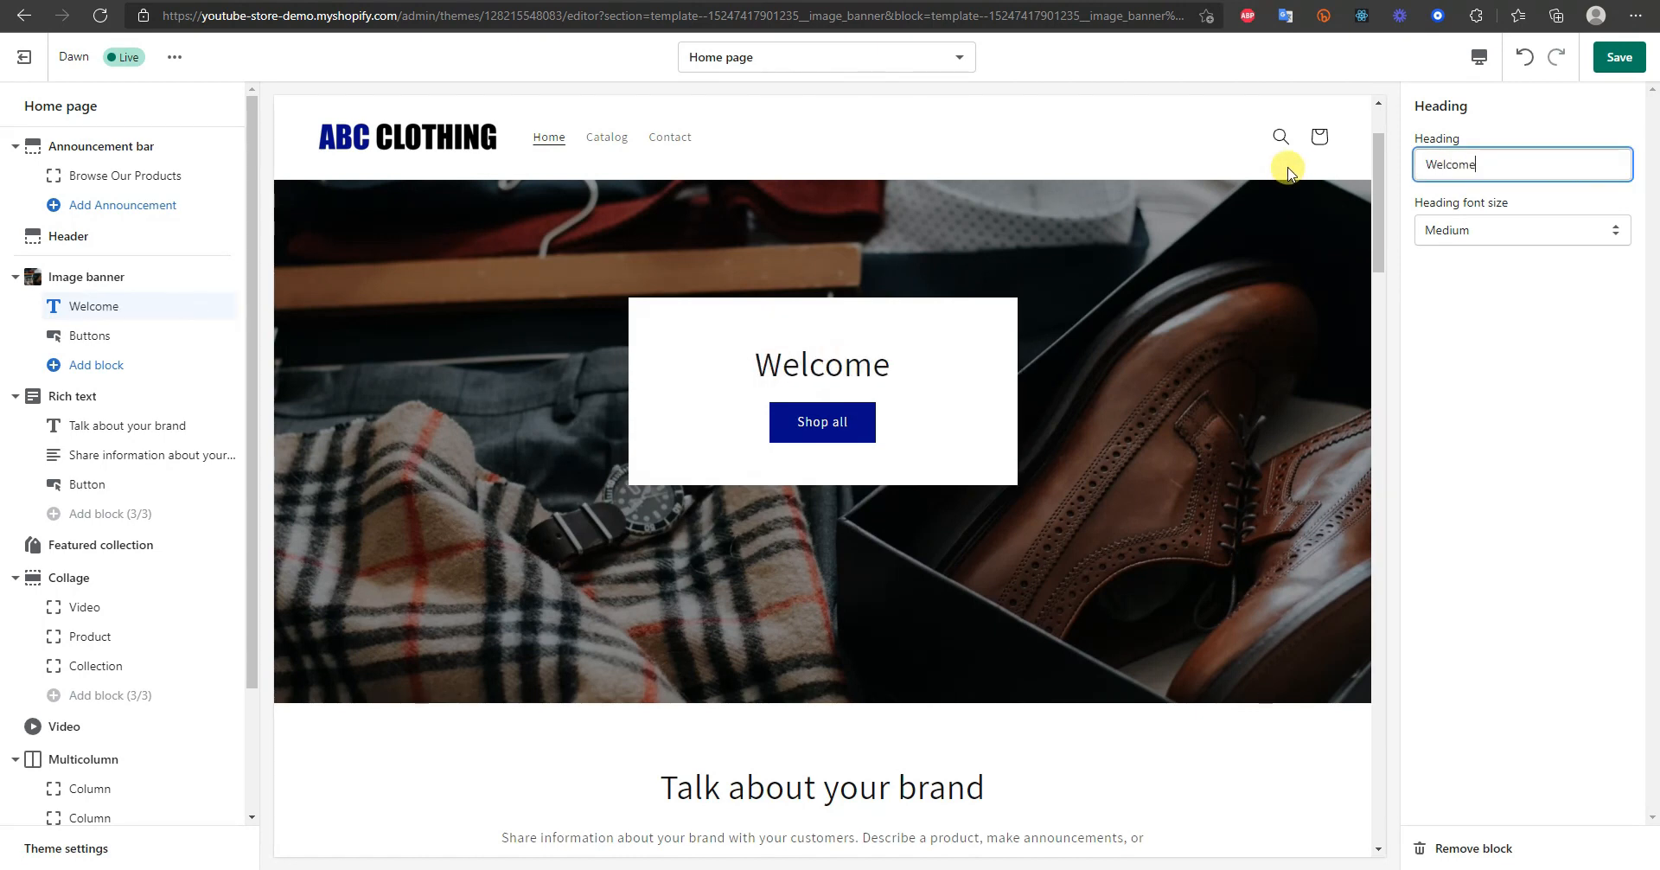
type(" to ABC Clothing")
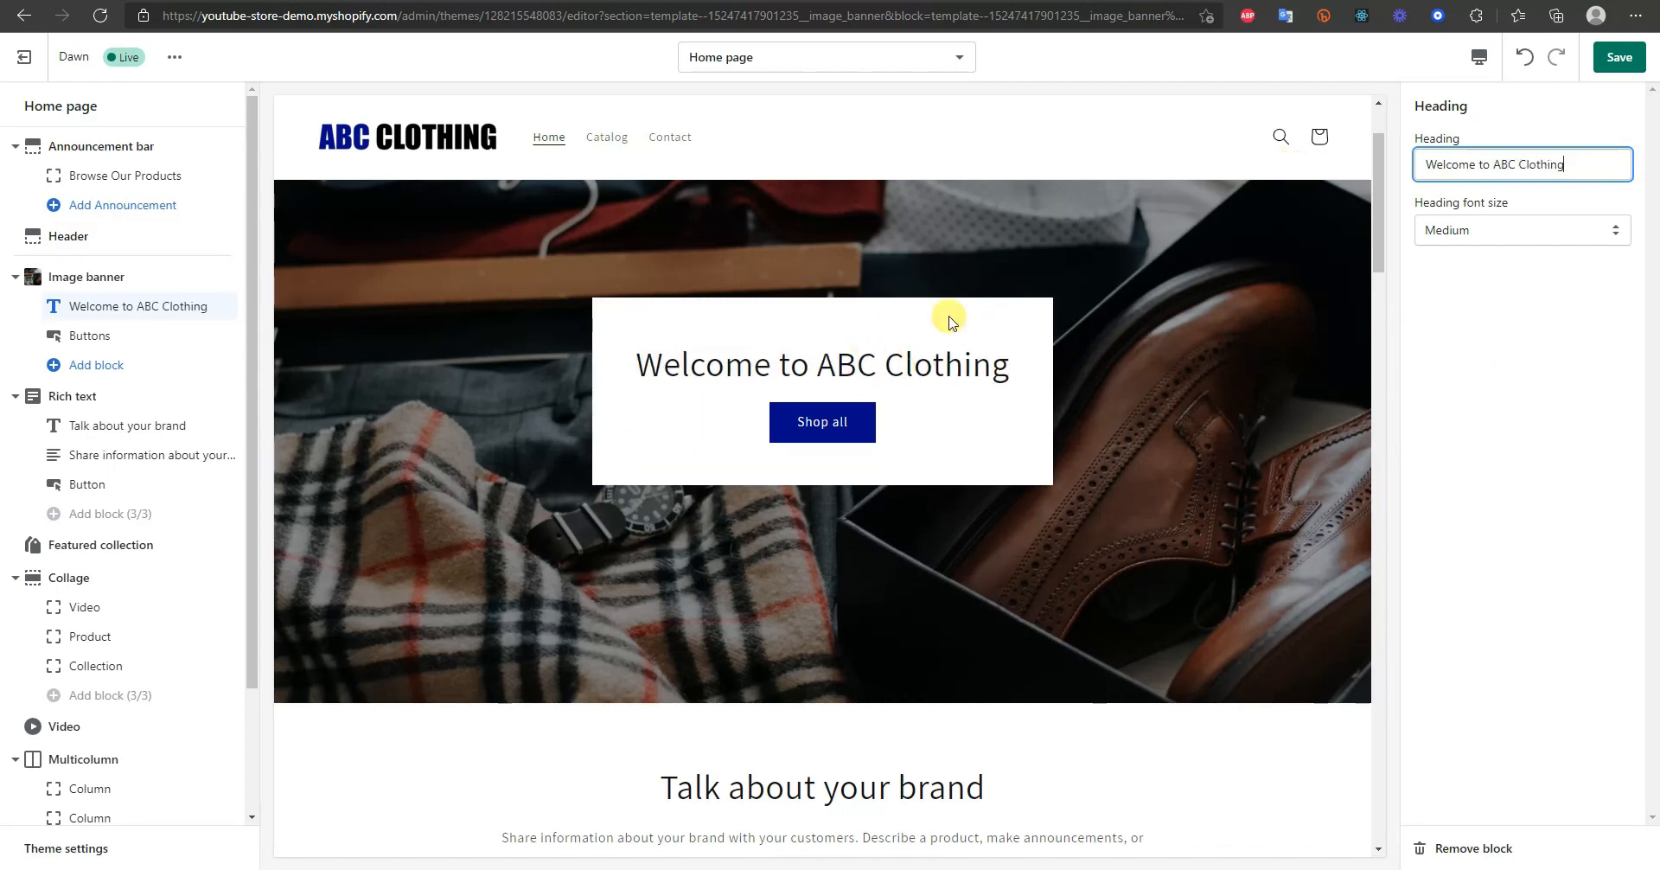
left_click(1584, 235)
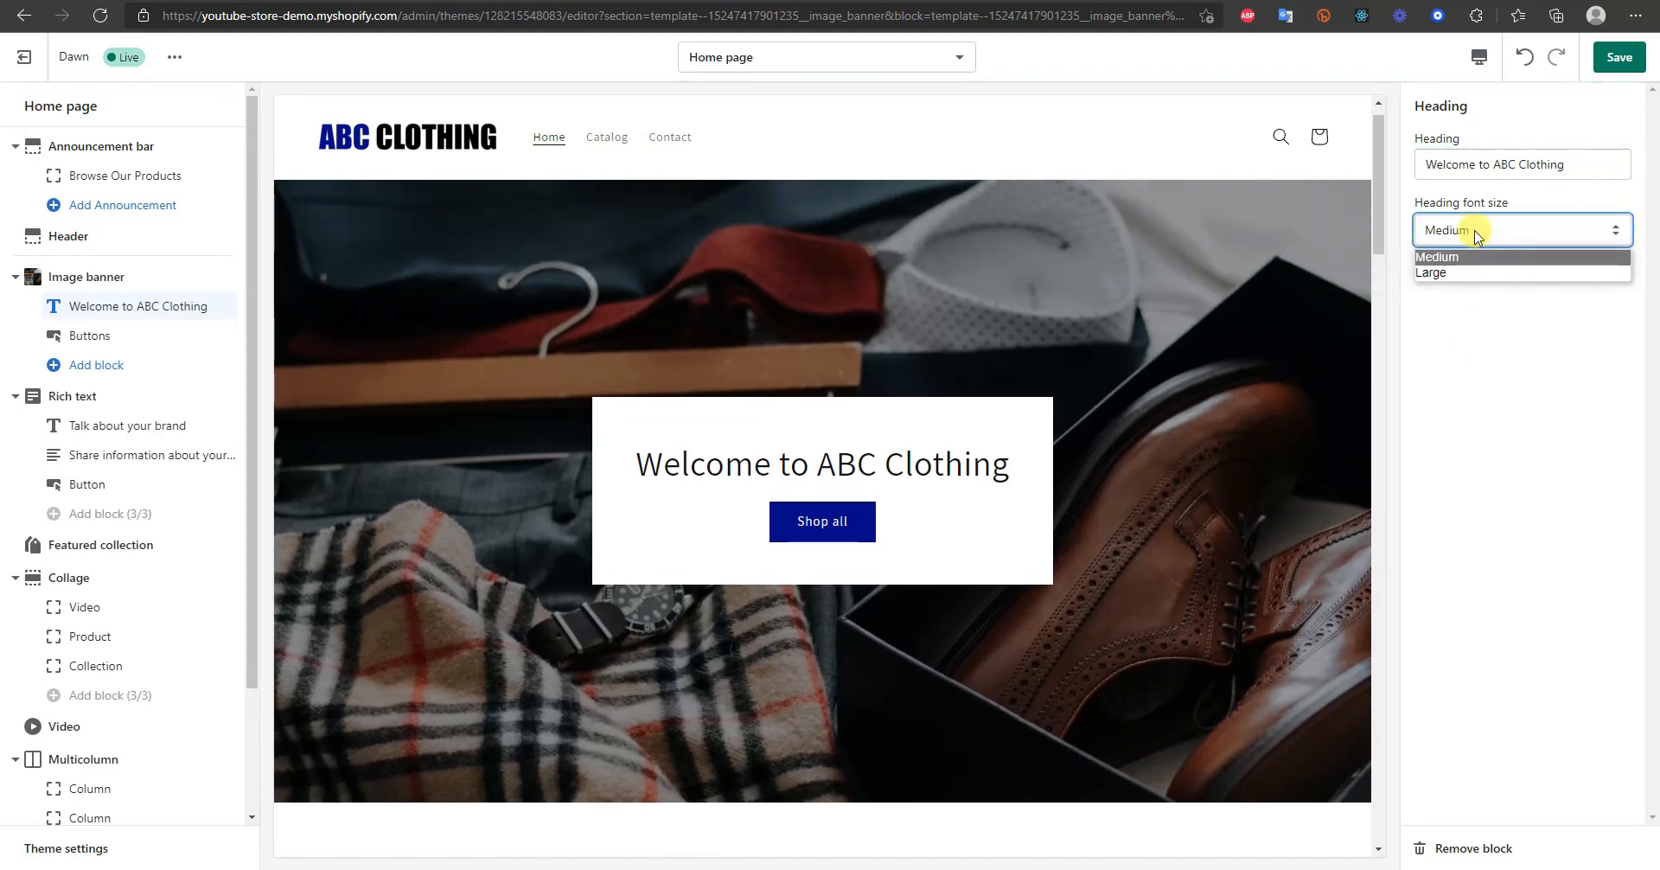
left_click(1452, 271)
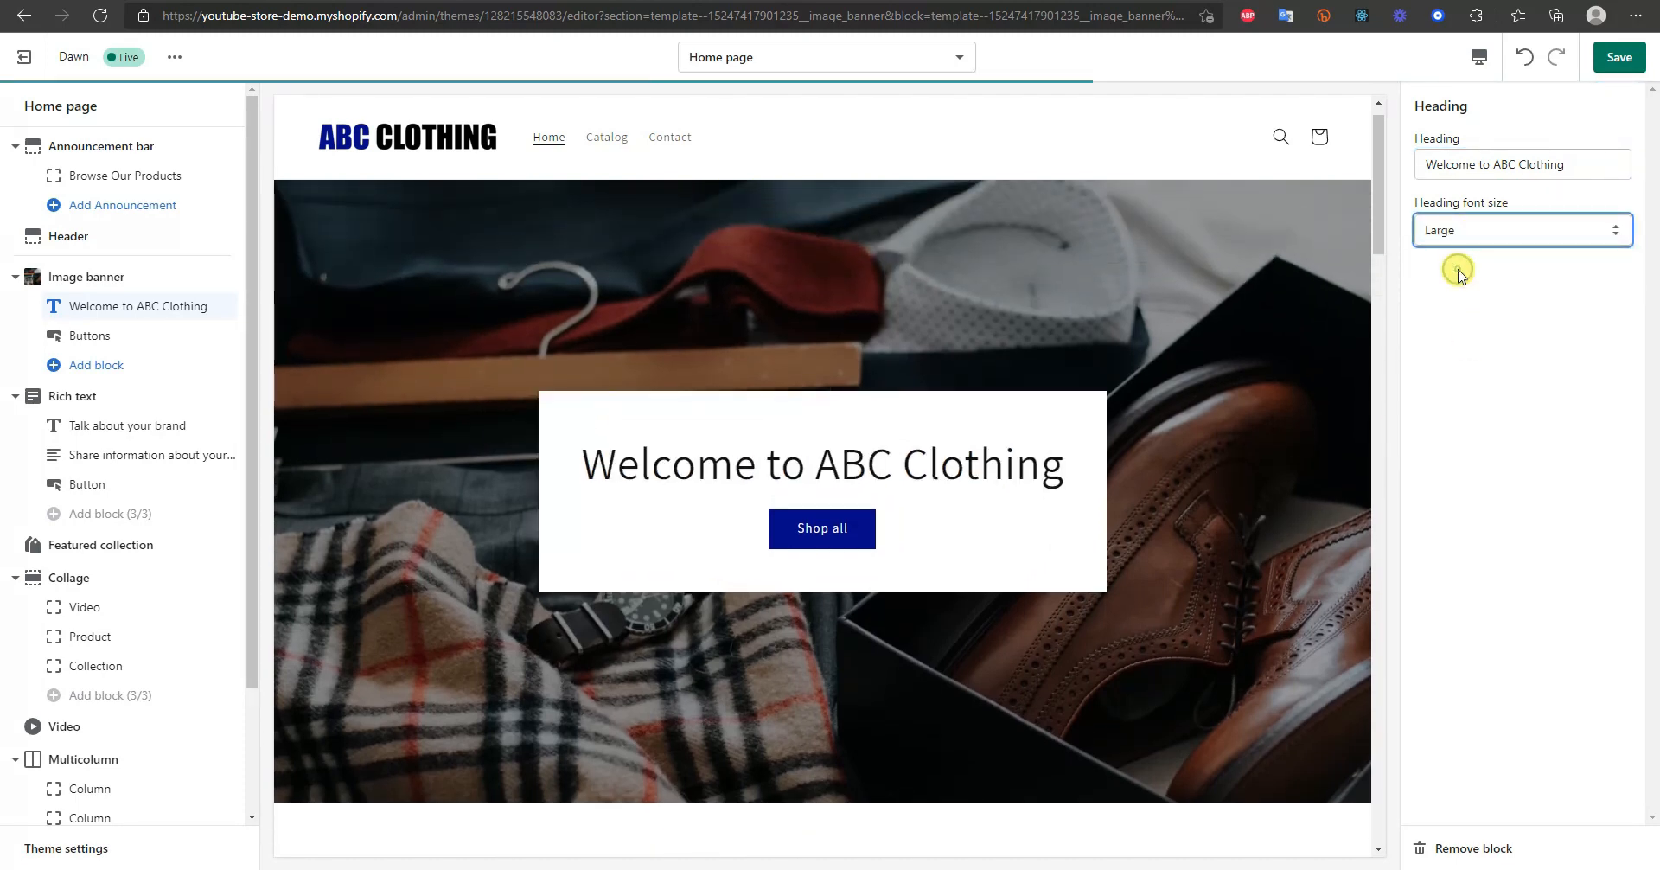
- Set the banner heading's font size to Medium and change the banner's first button label to "Shop Now"
left_click(1534, 232)
left_click(1511, 256)
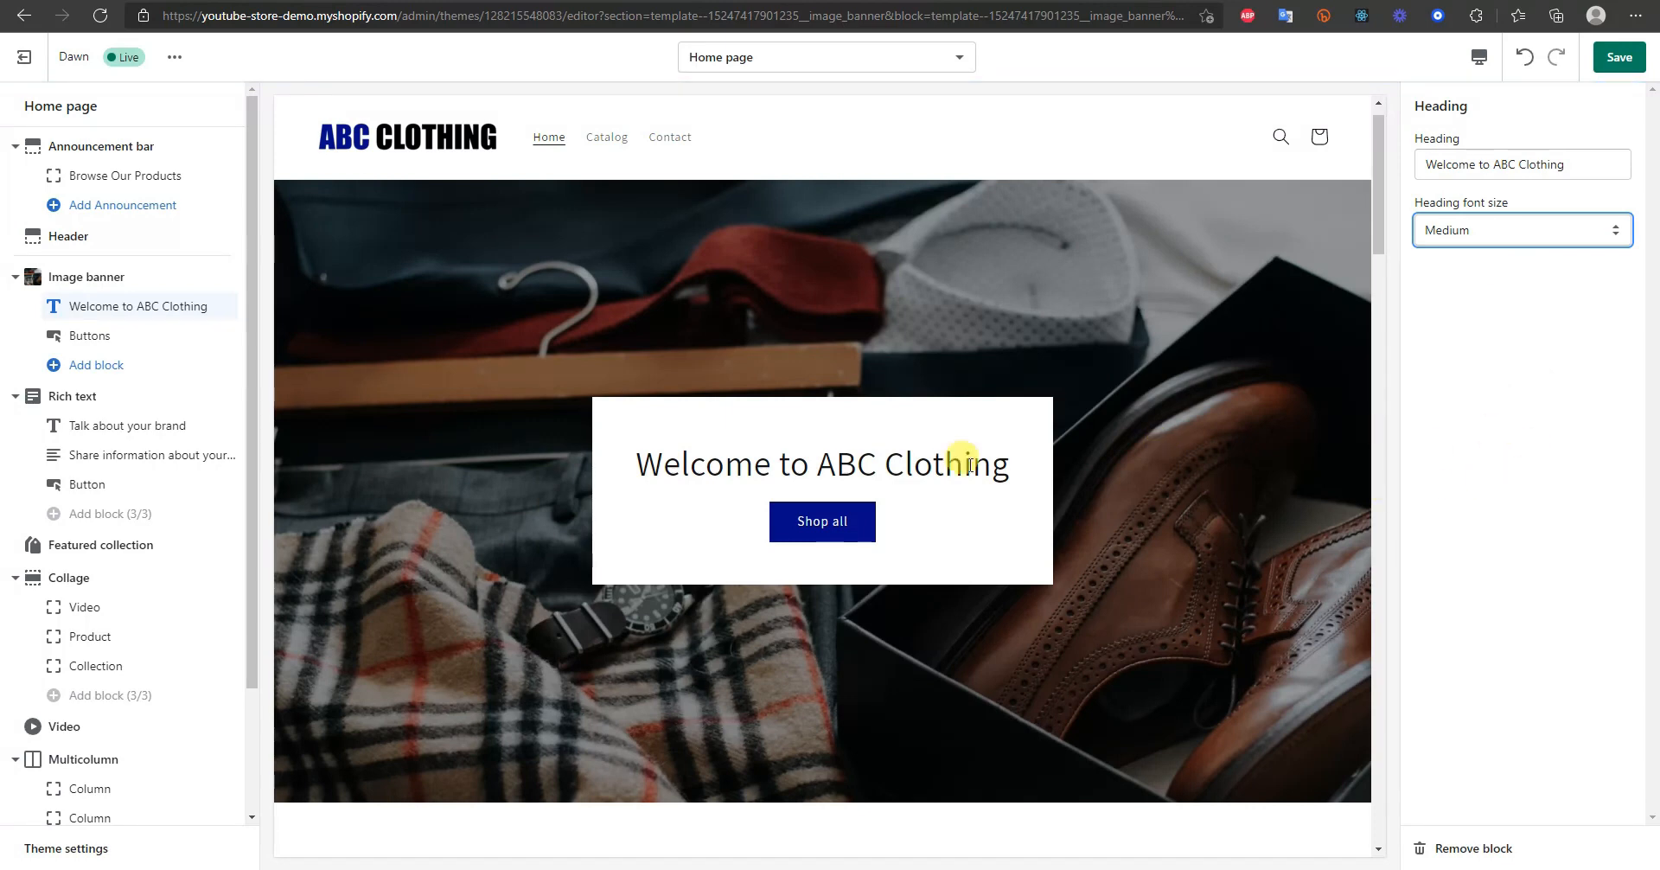
left_click(121, 337)
scroll(974, 437, "up", 3)
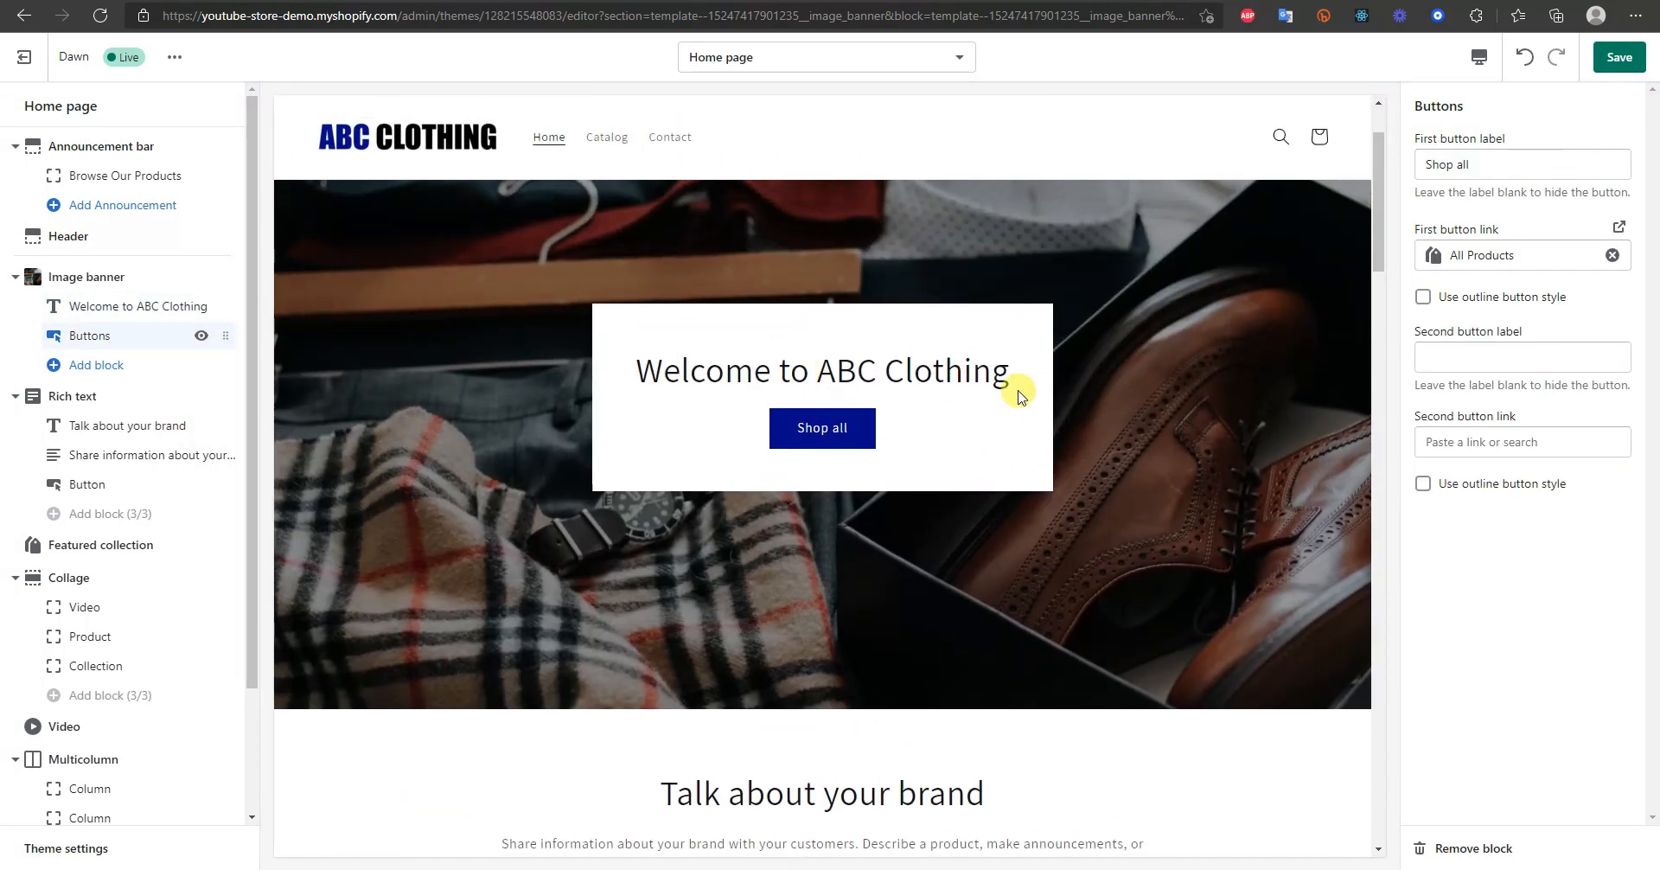
double_click(1460, 166)
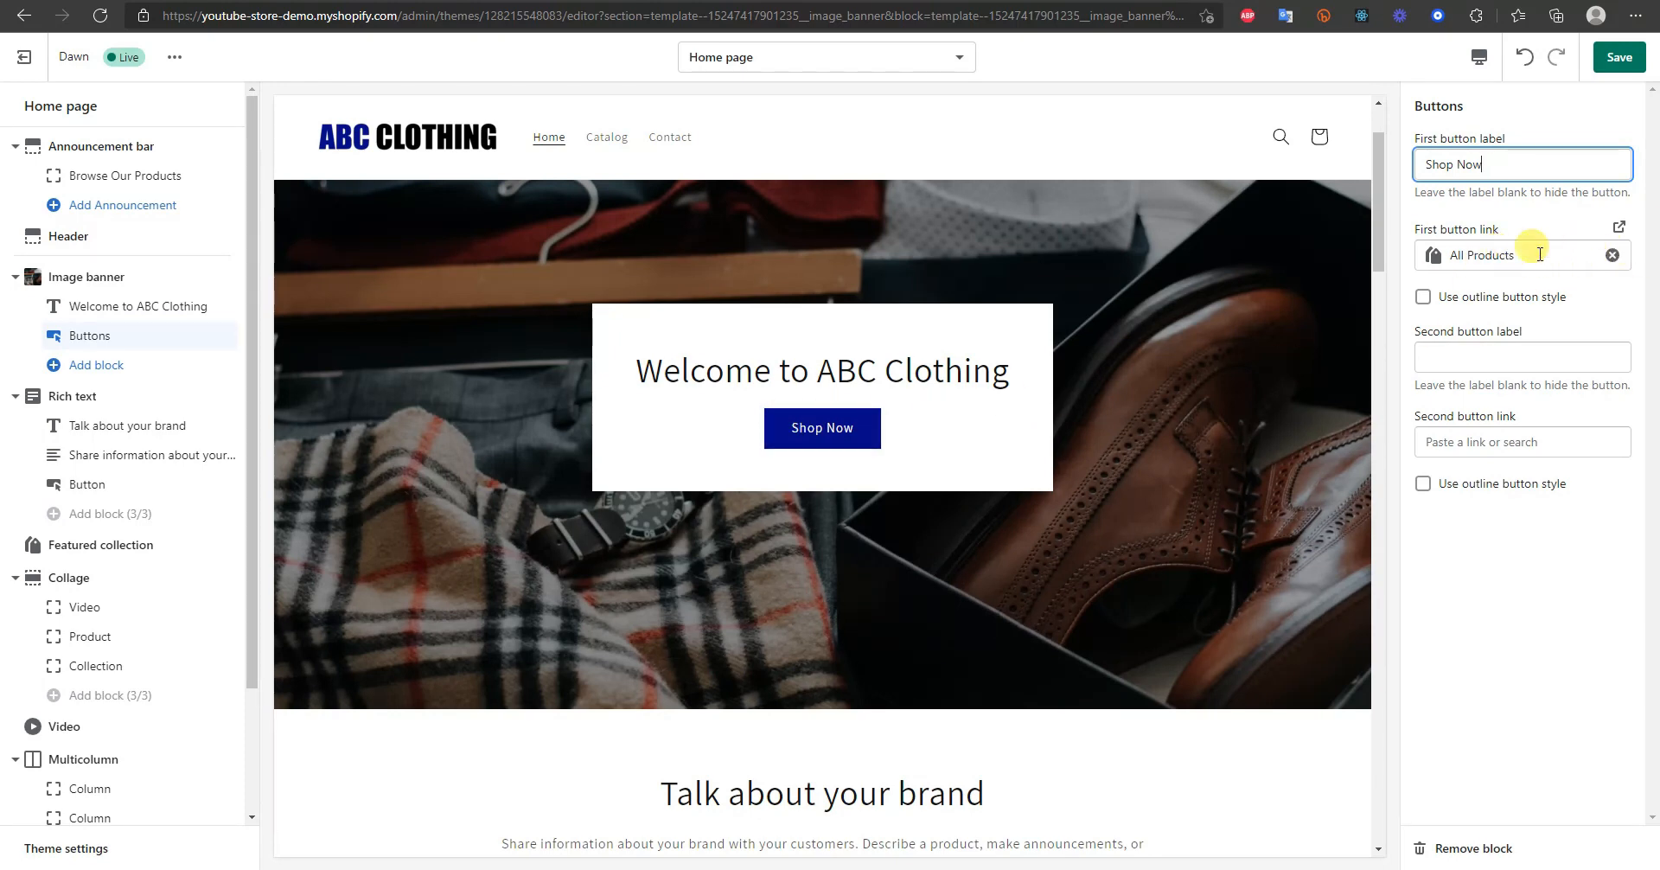
- Check the link options for the banner's first button, keep All Products as its link, and save the theme changes
left_click(1573, 253)
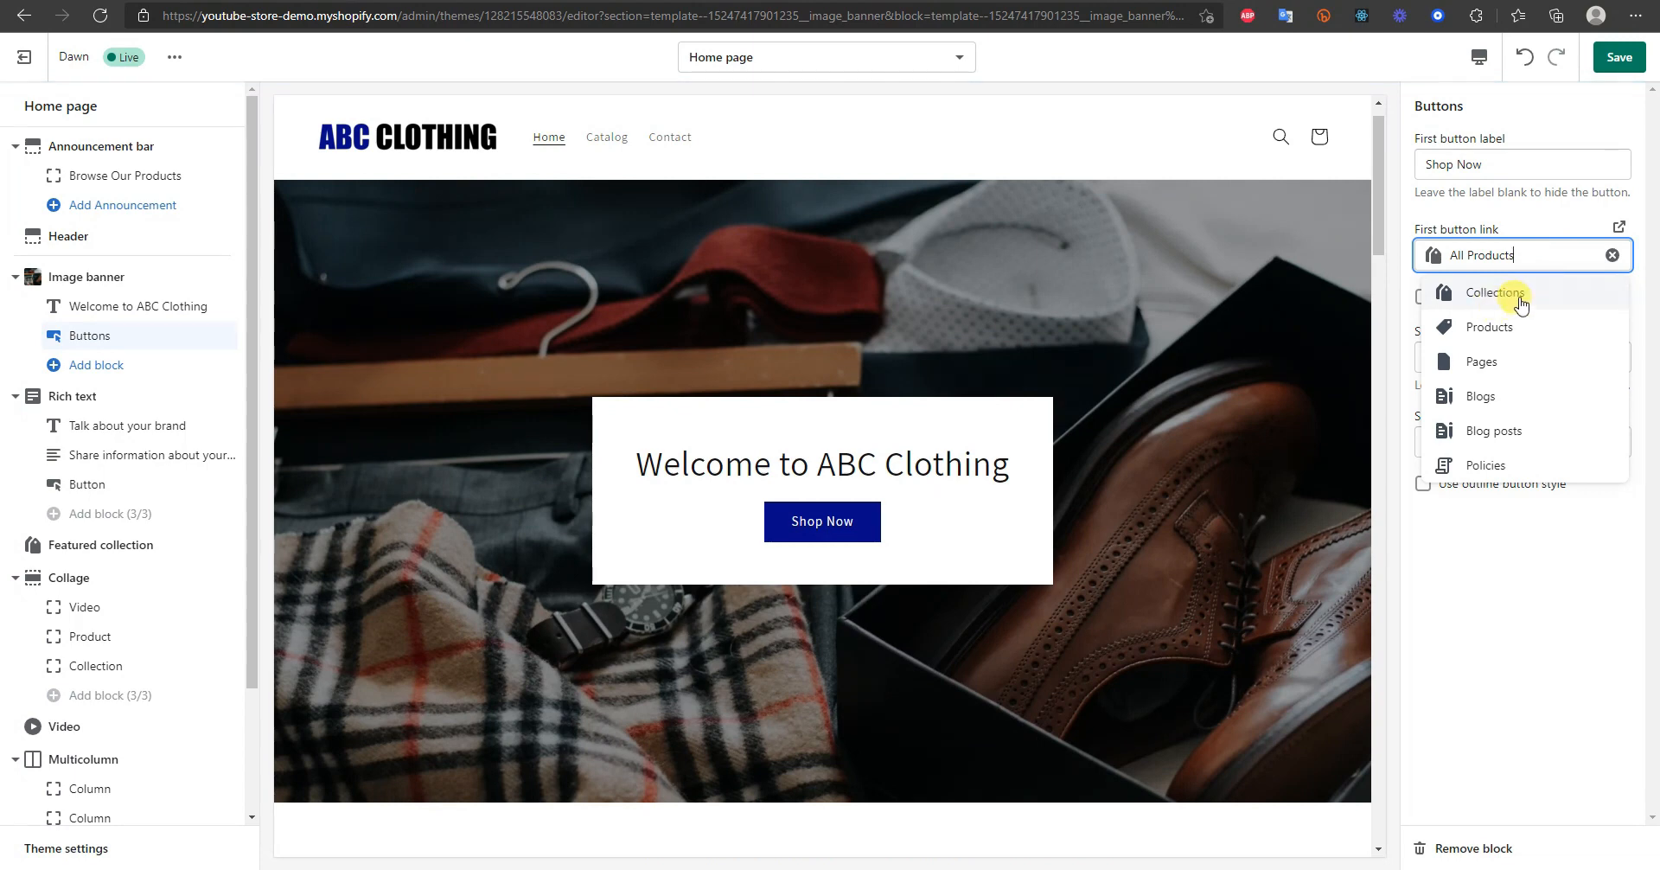
left_click(1524, 549)
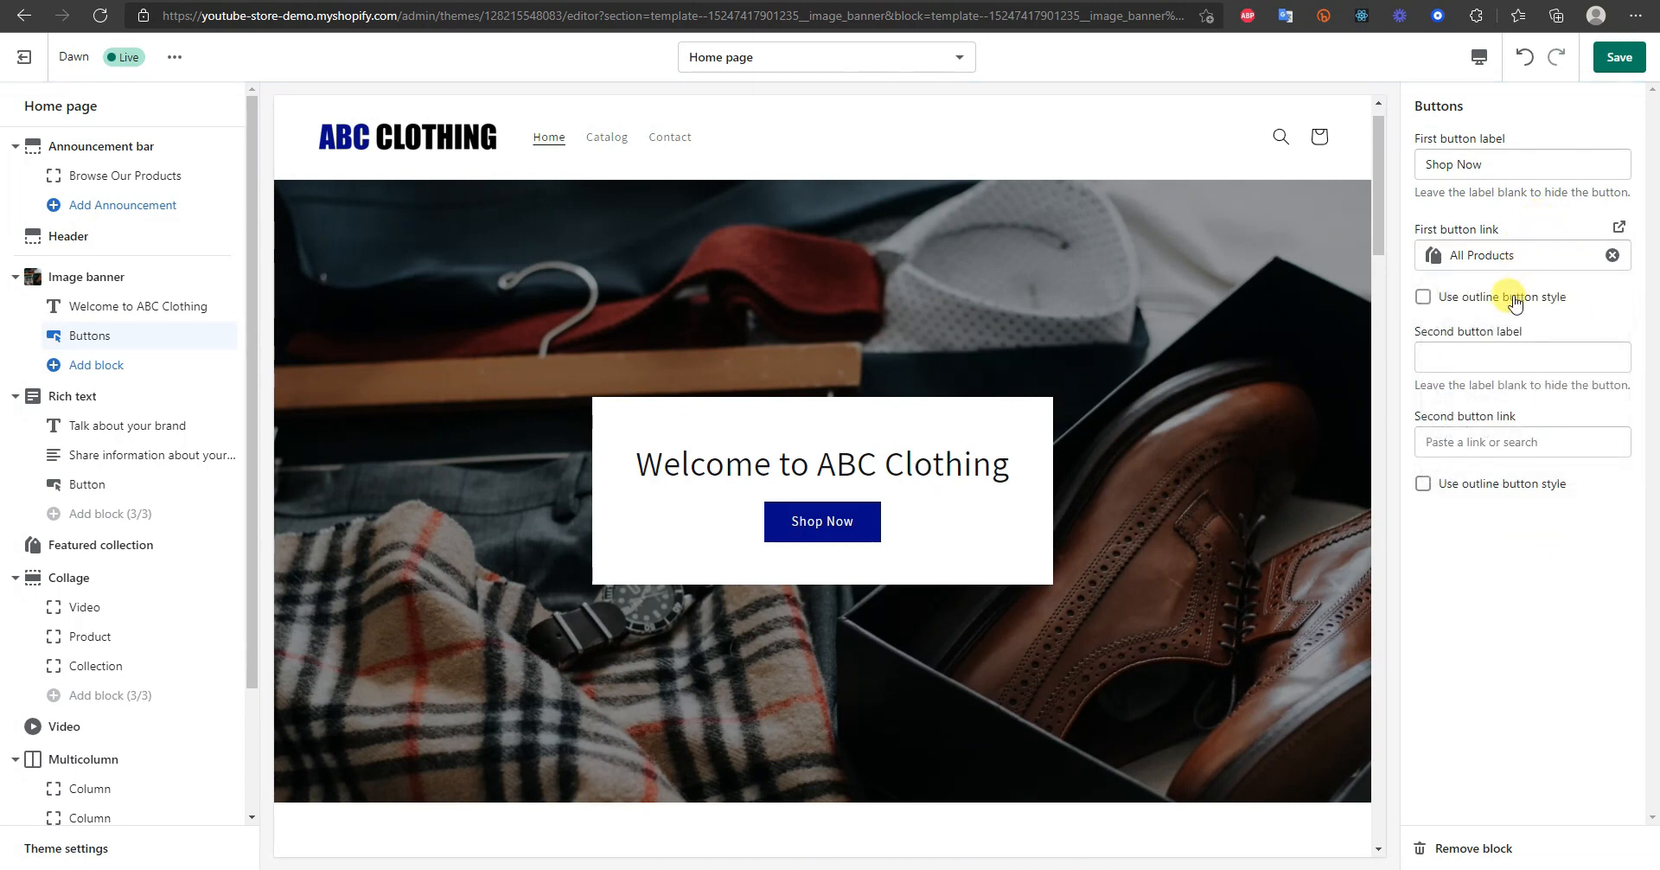
left_click(1459, 302)
left_click(1619, 57)
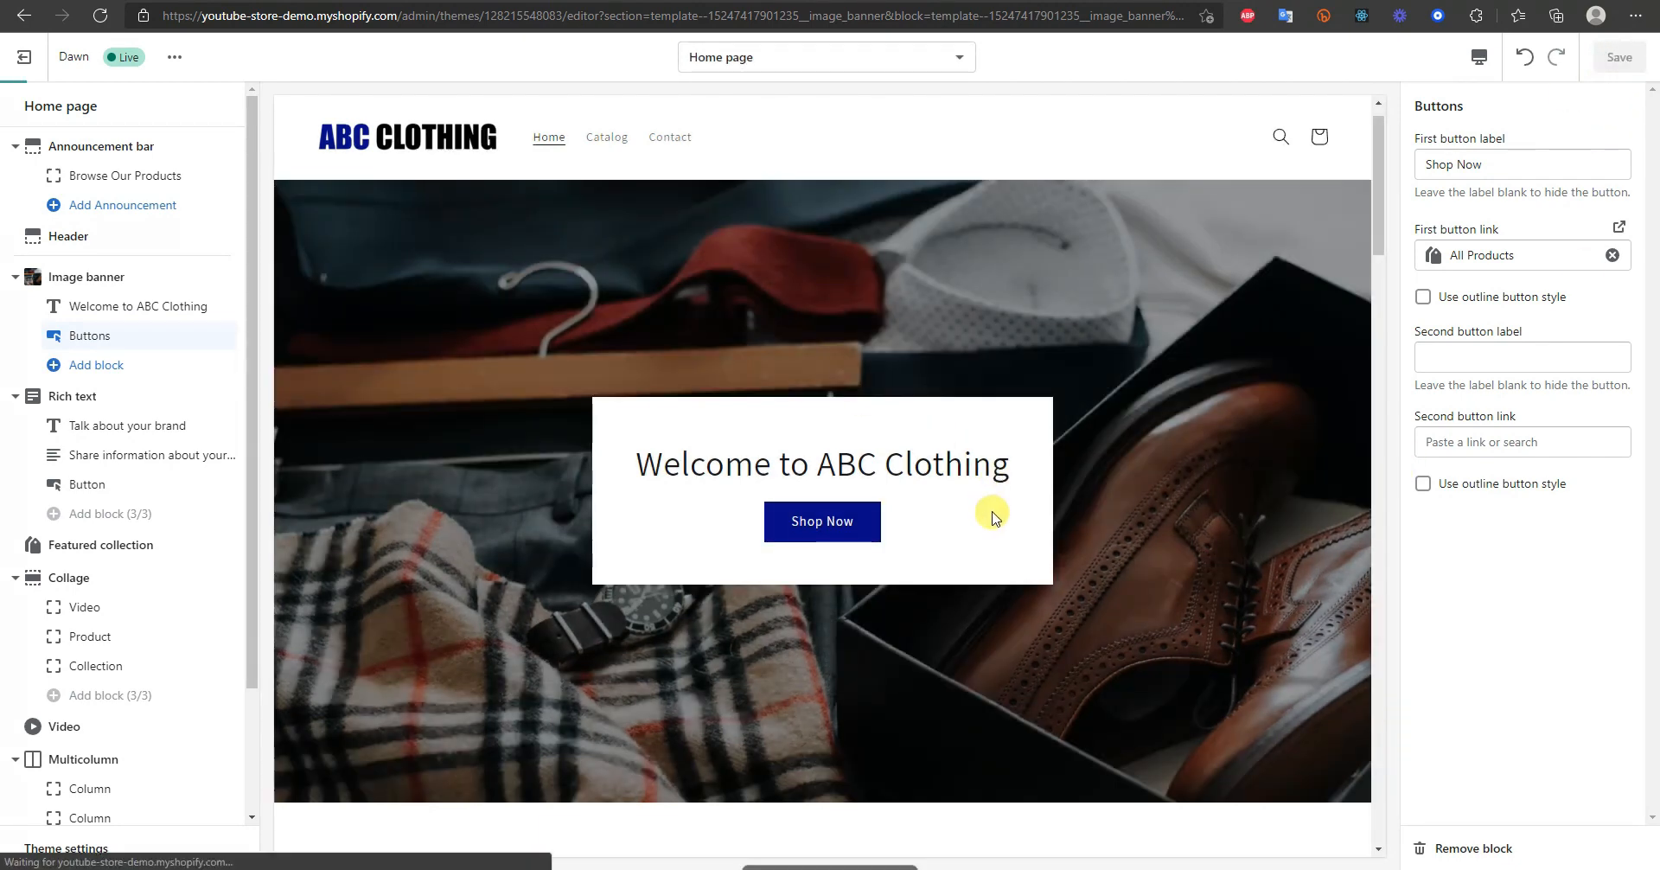
- Change the Rich text section's heading to "Great Clothing At Great Prices"
scroll(964, 484, "down", 5)
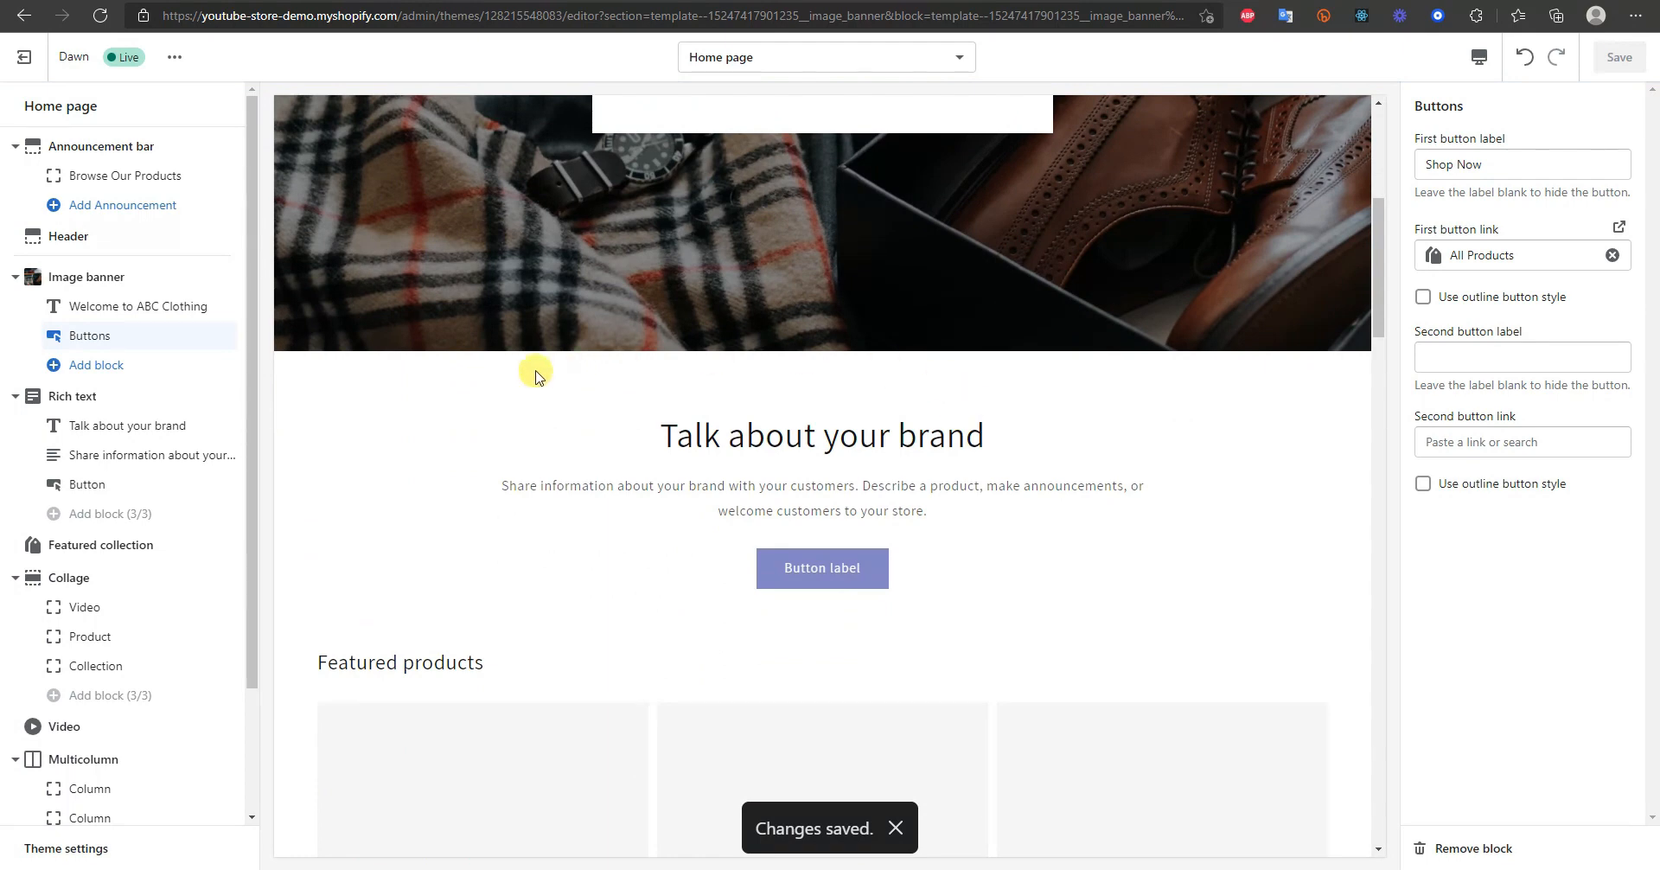
left_click(104, 407)
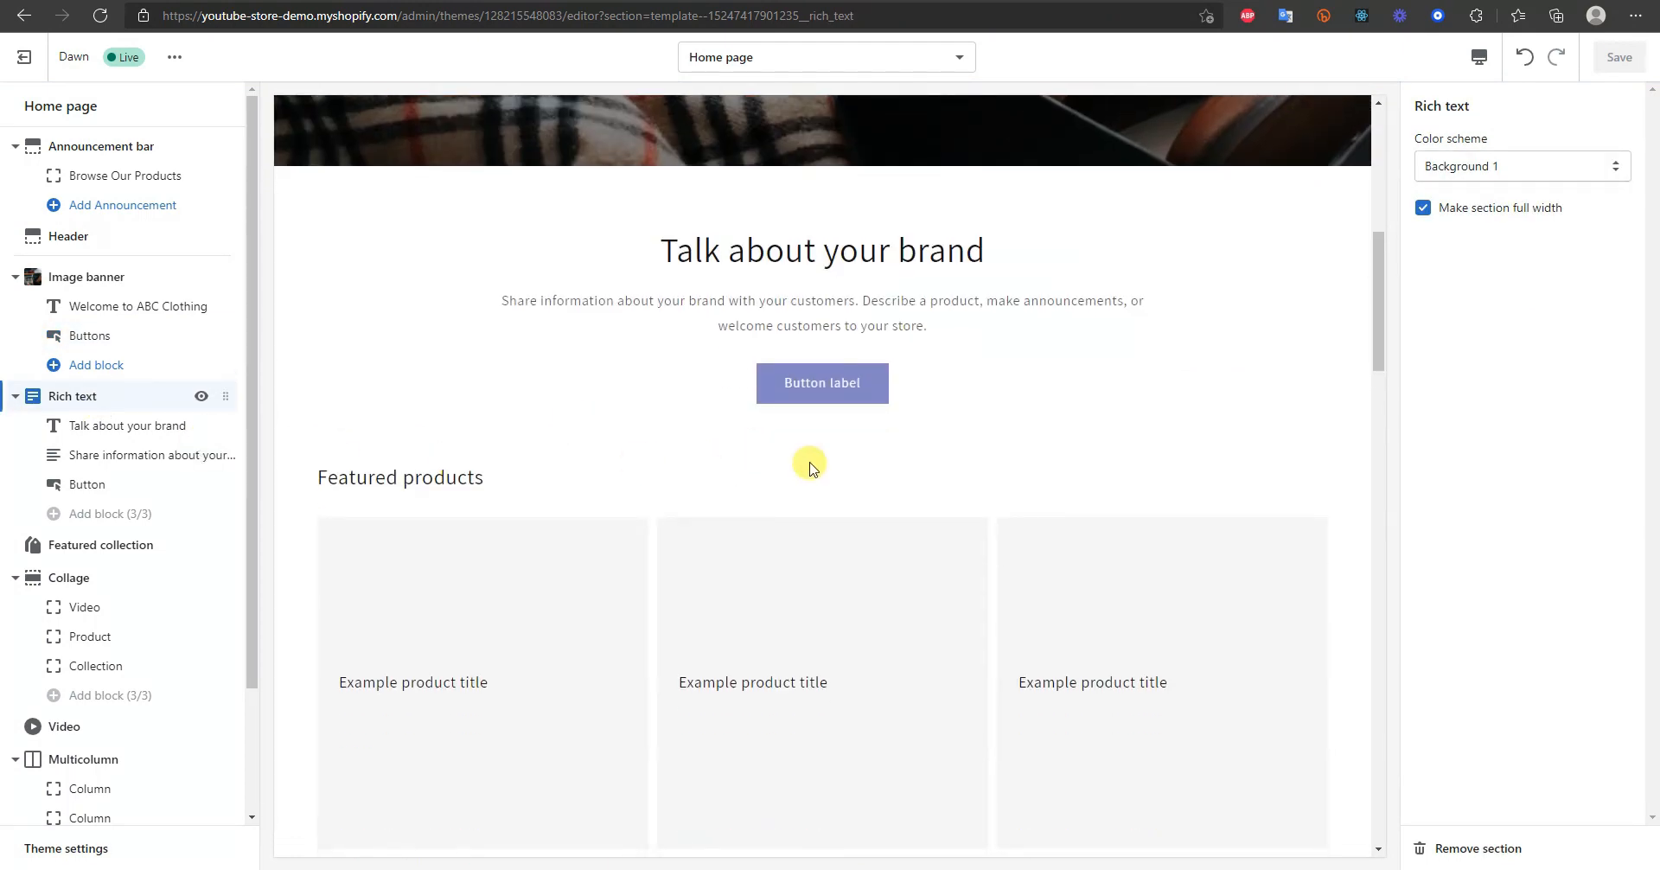
left_click(122, 424)
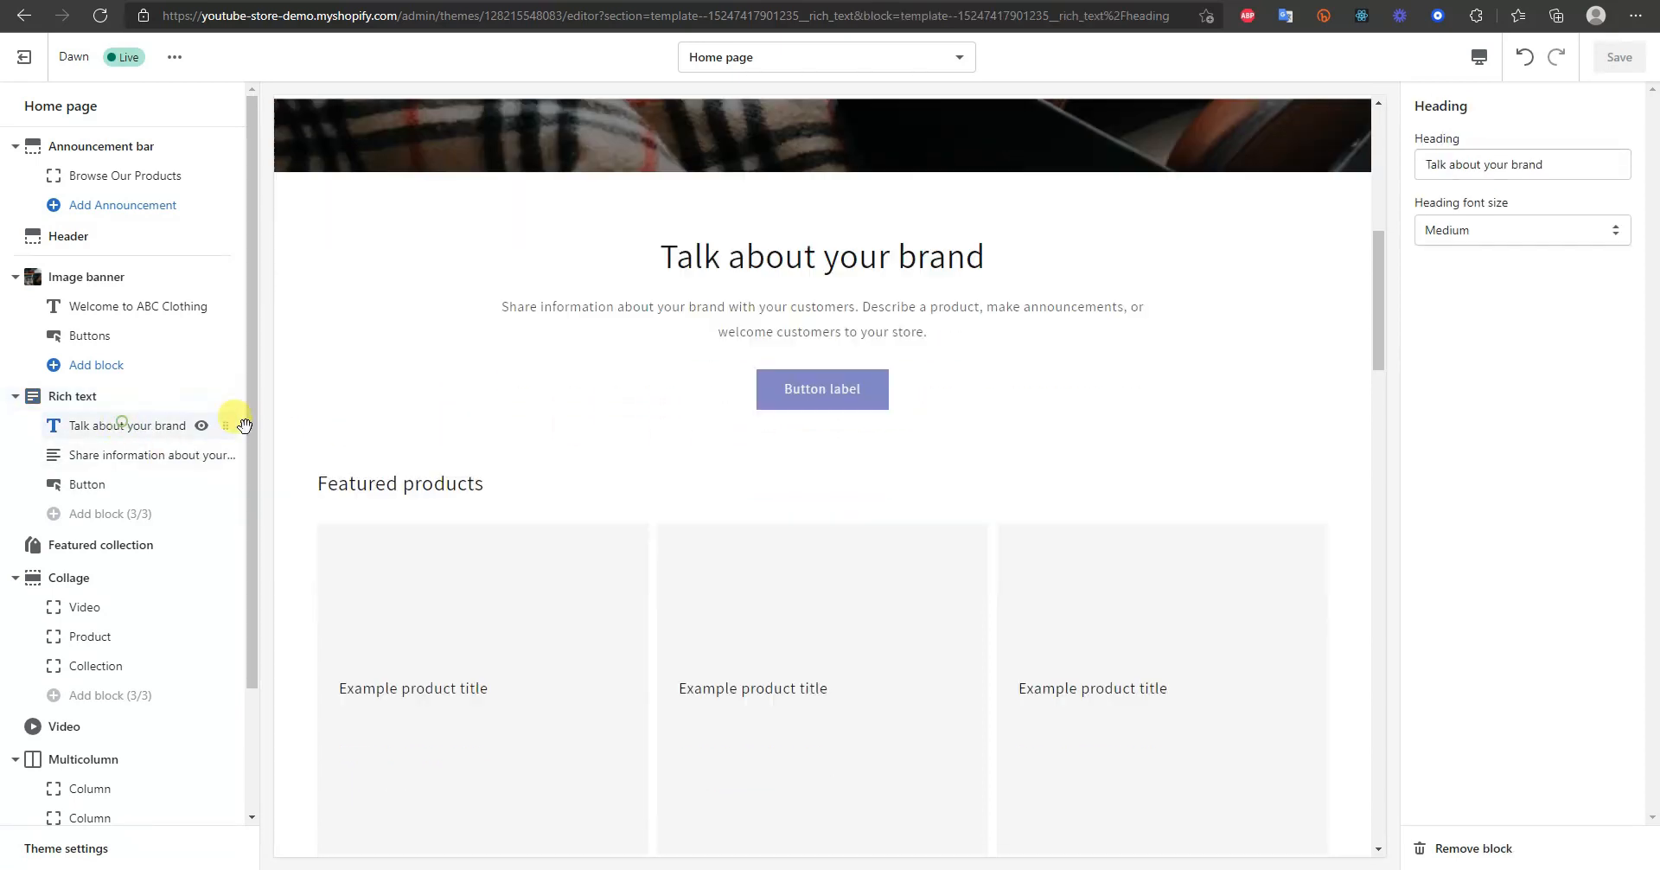
triple_click(1571, 165)
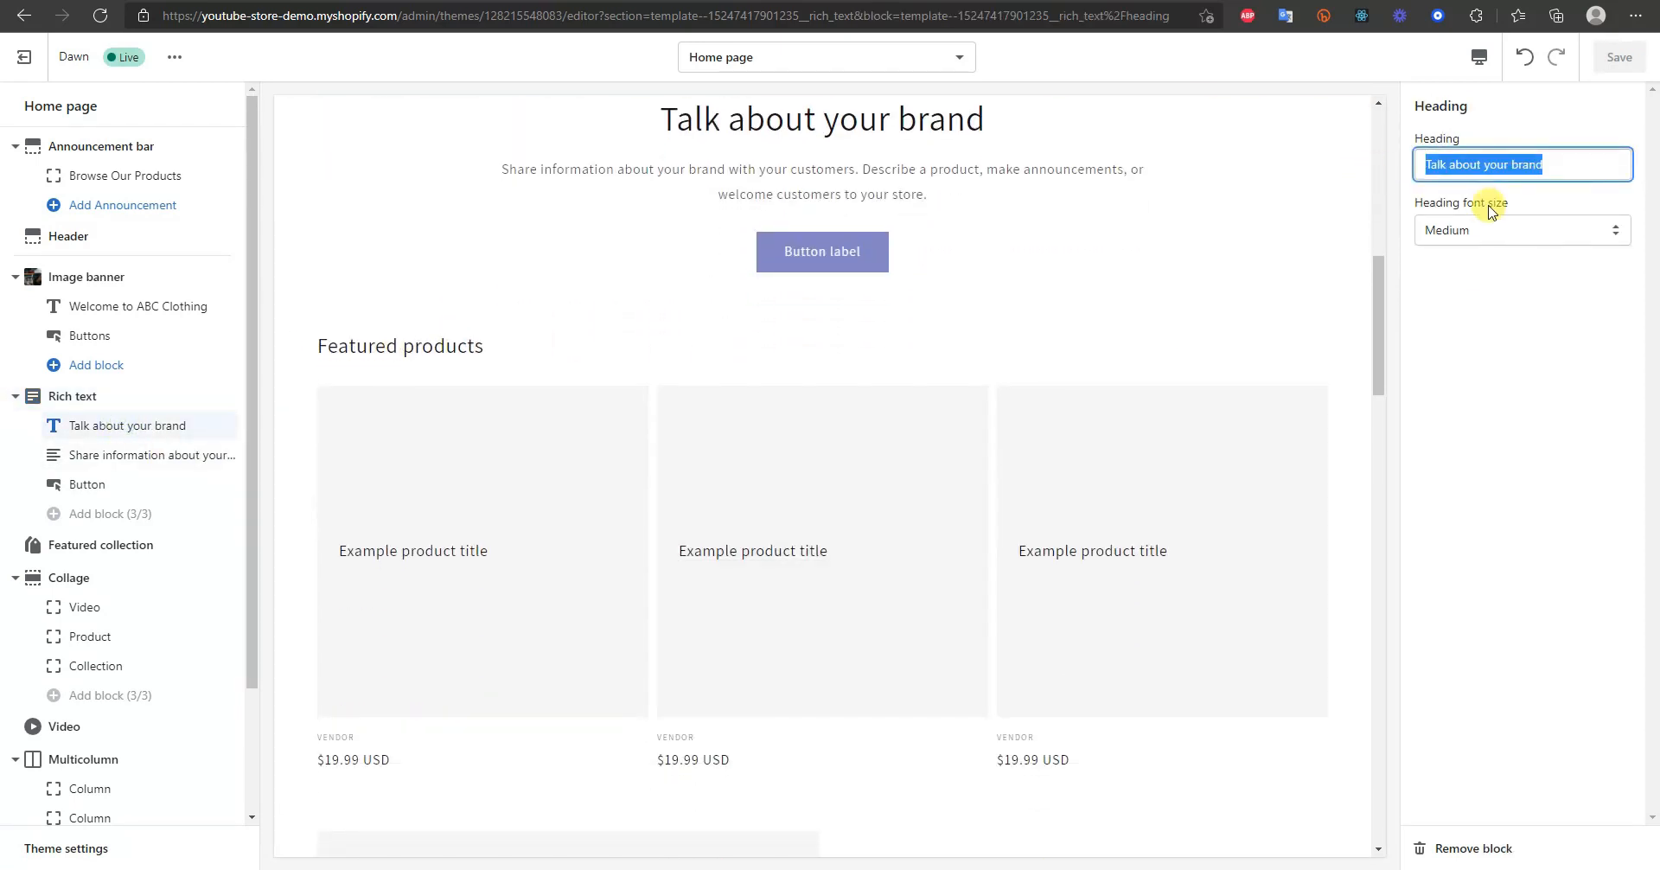
type("Great Clothing At Great Prices")
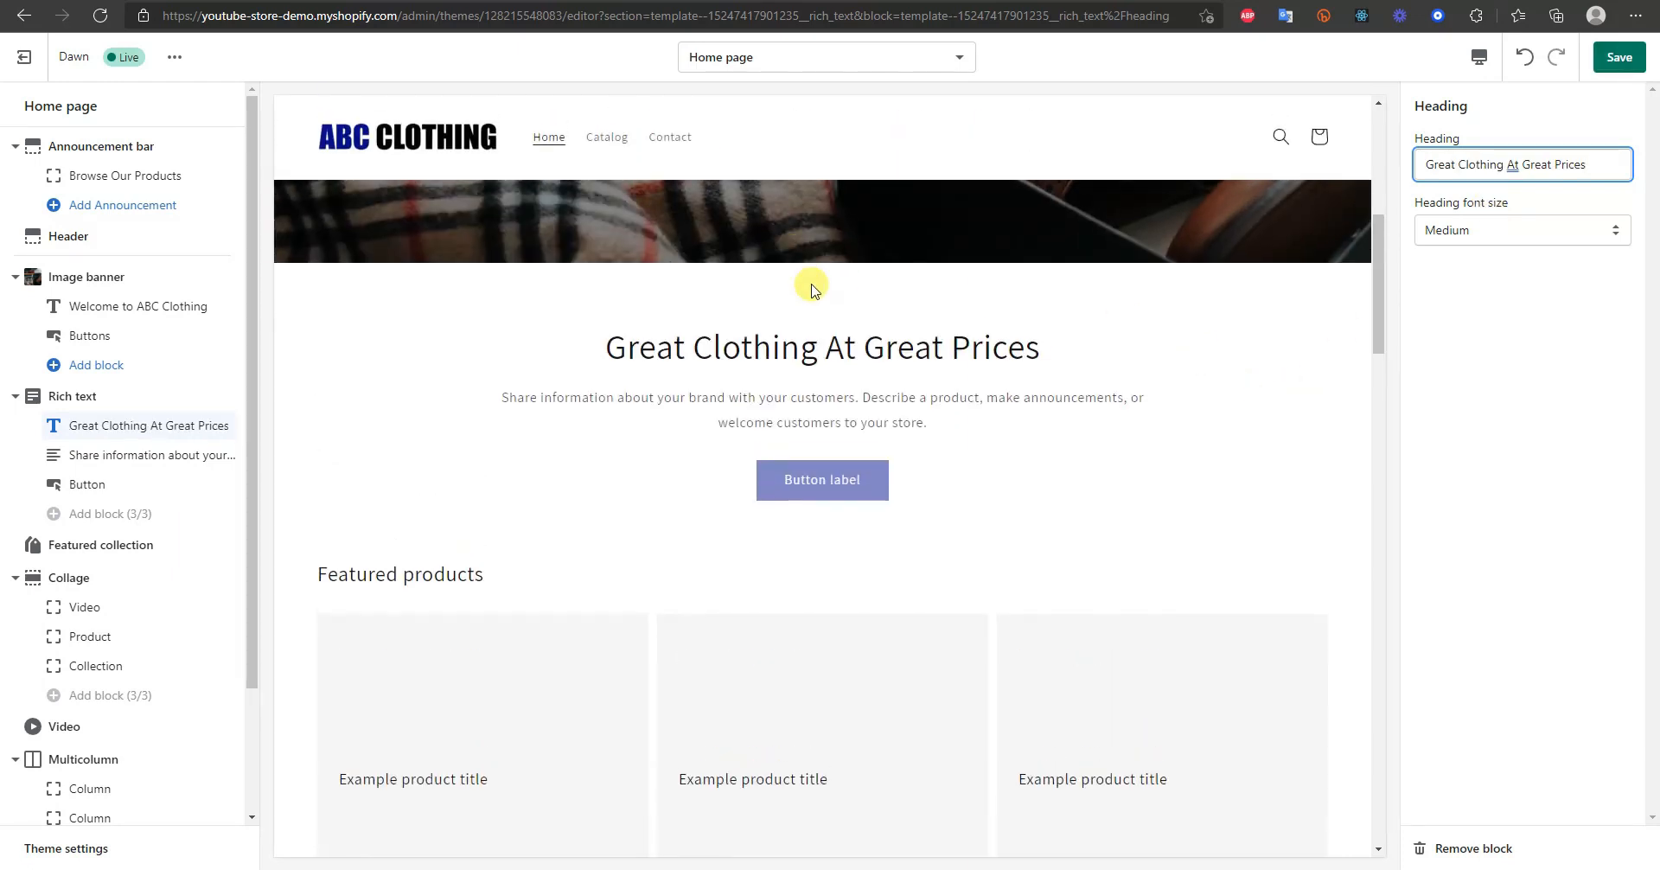
- Replace the Rich text section's description with the placeholder paragraph beginning "Lorem ipsum dolor sit amet, consectetur adipiscing elit"
left_click(119, 456)
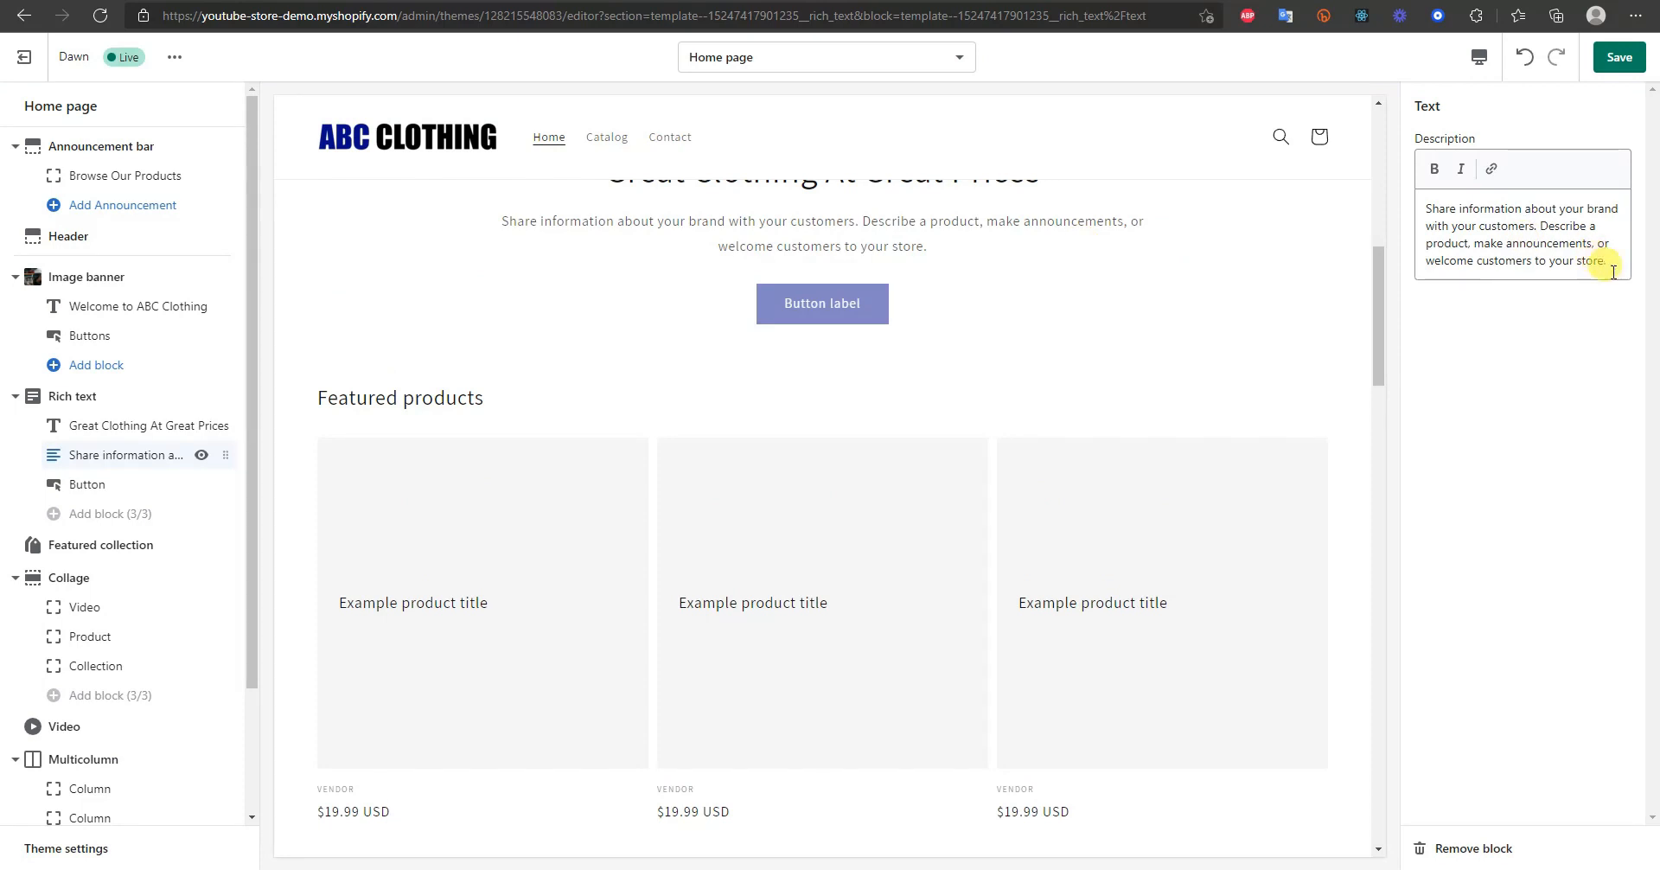
scroll(915, 340, "up", 4)
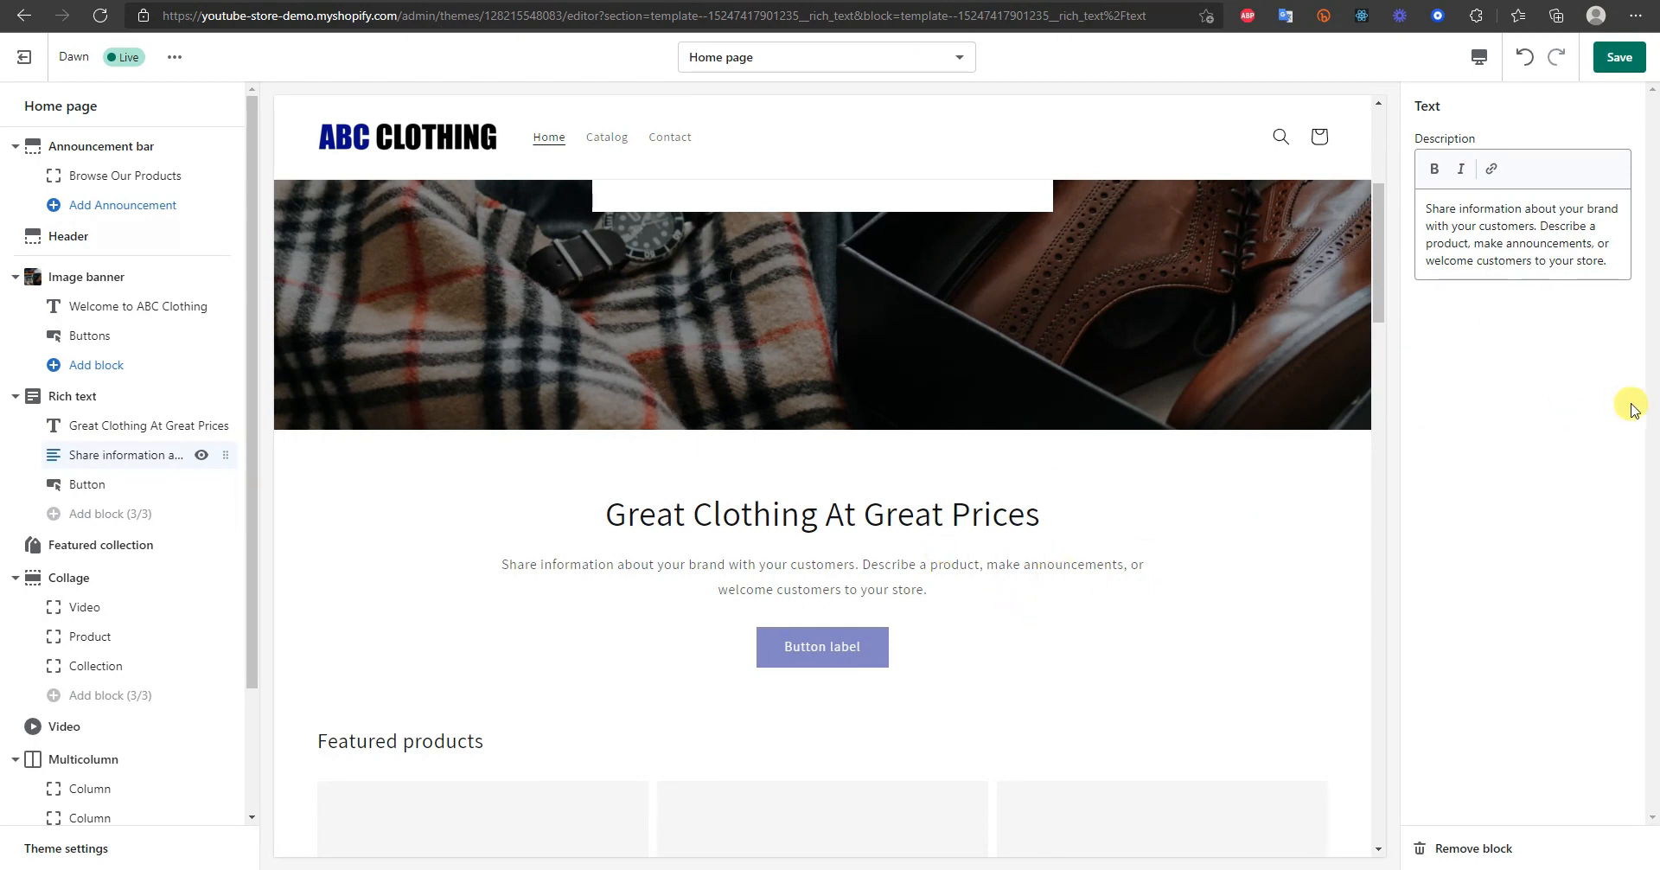
left_click_drag(1615, 268, 1402, 214)
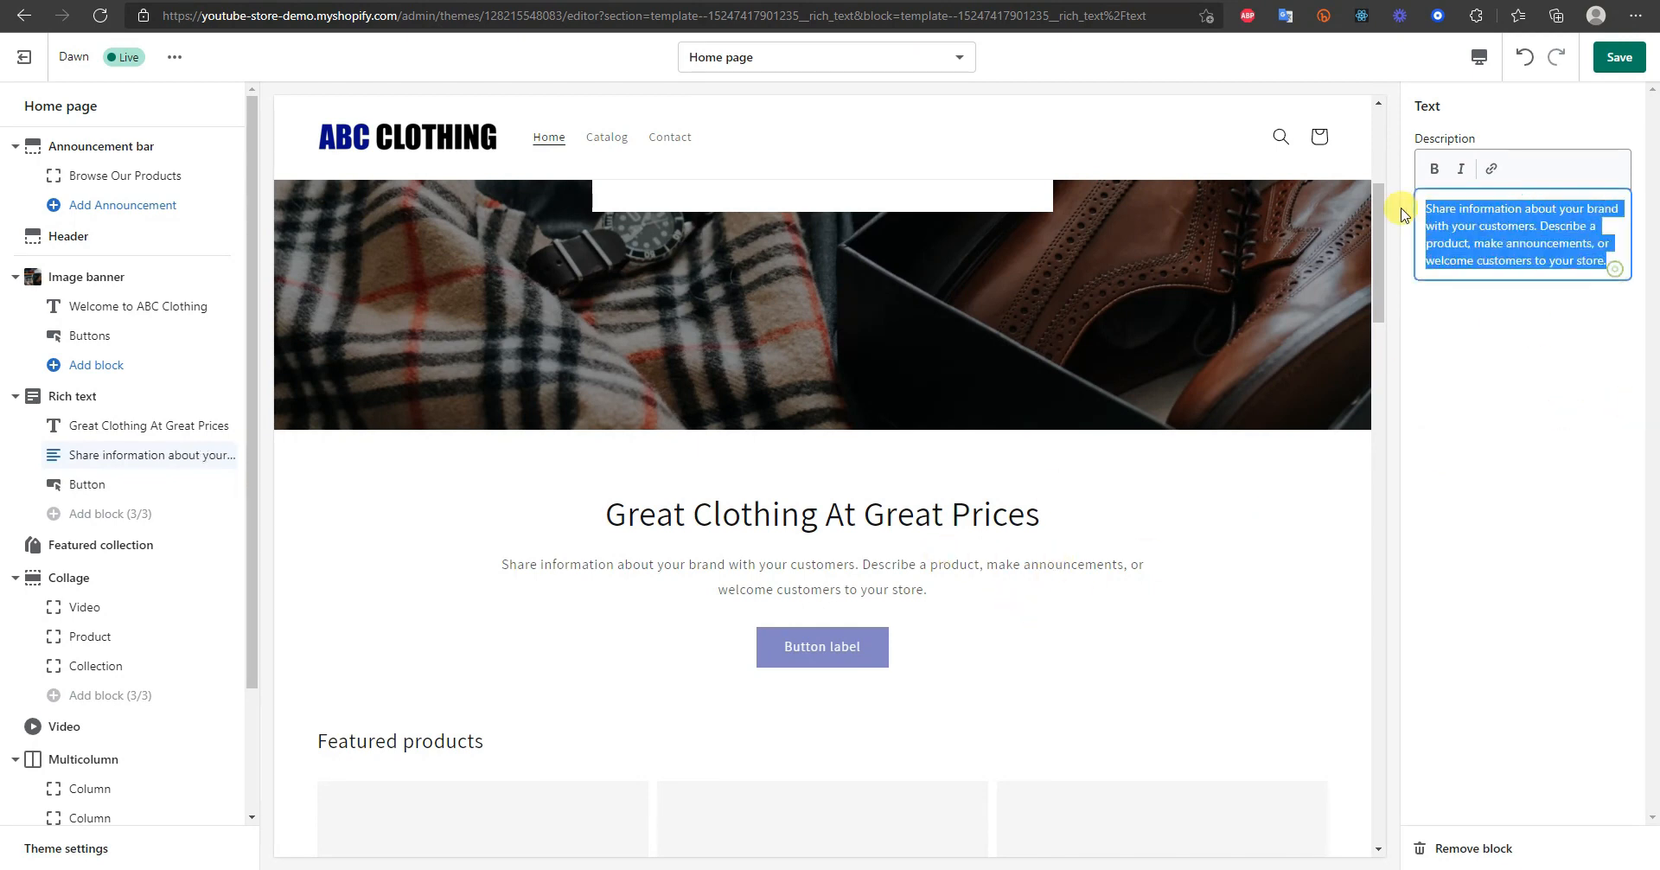
type("Lorem ipsum dolor sit amet, consectetur adipiscing elit. Nulla pharetra laoreet auctor. Aliquam sagittis facilisis est eget posuere. Praesent maximus sit amet nisi non egestas. Nulla est felis, ultrices quis tincidunt a, aliquet molestie ipsum.")
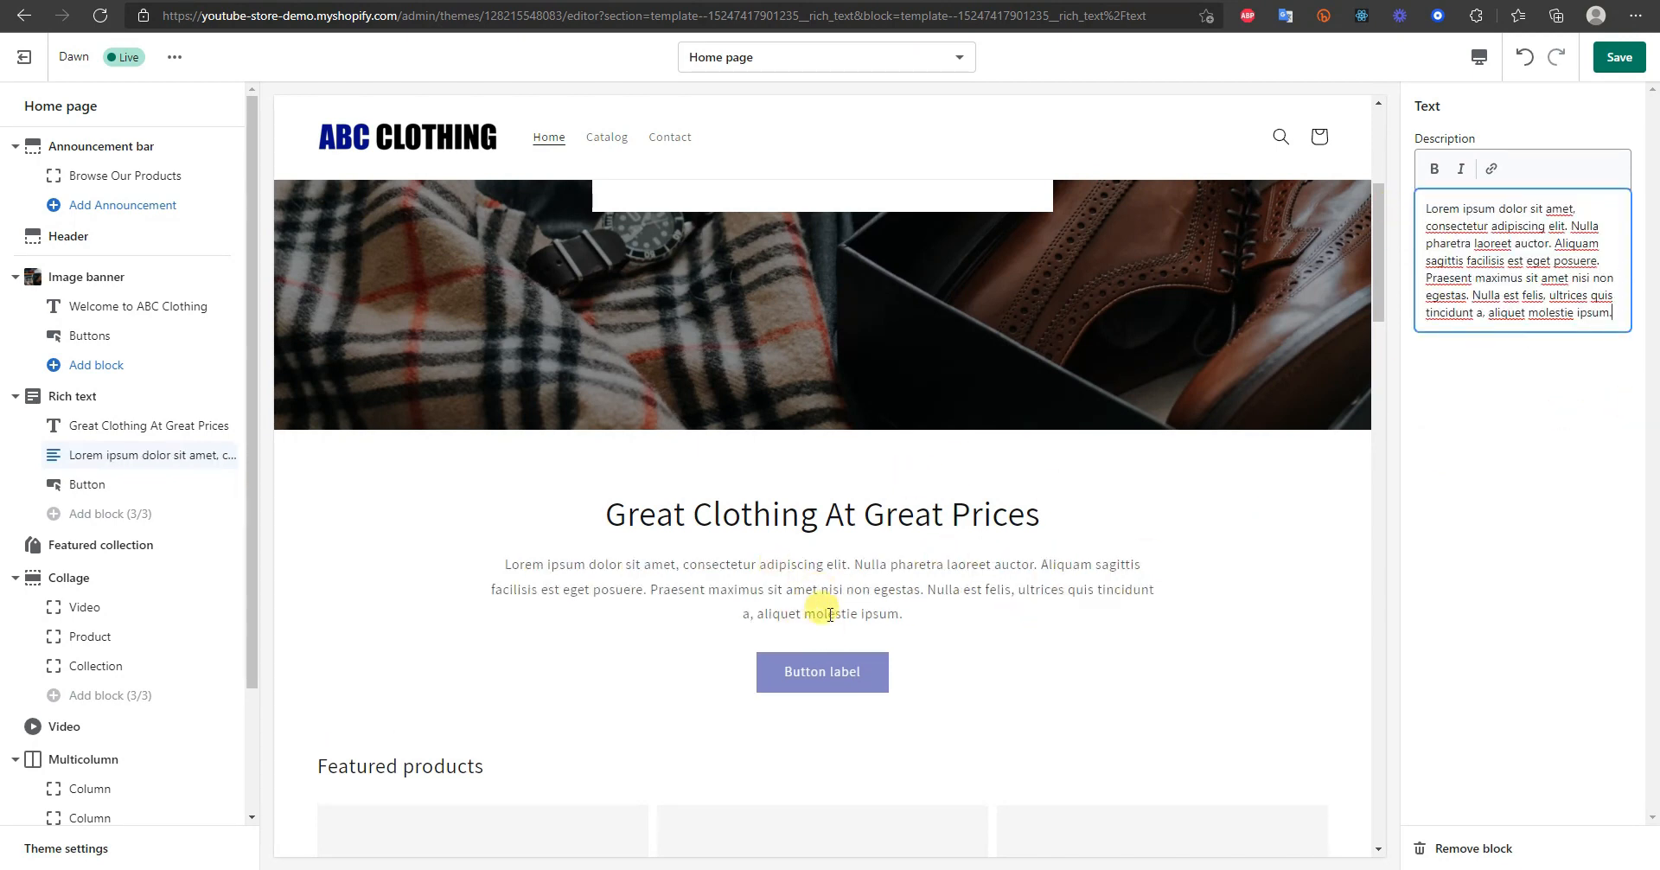
- Link the Rich text section's button to All products
left_click(130, 482)
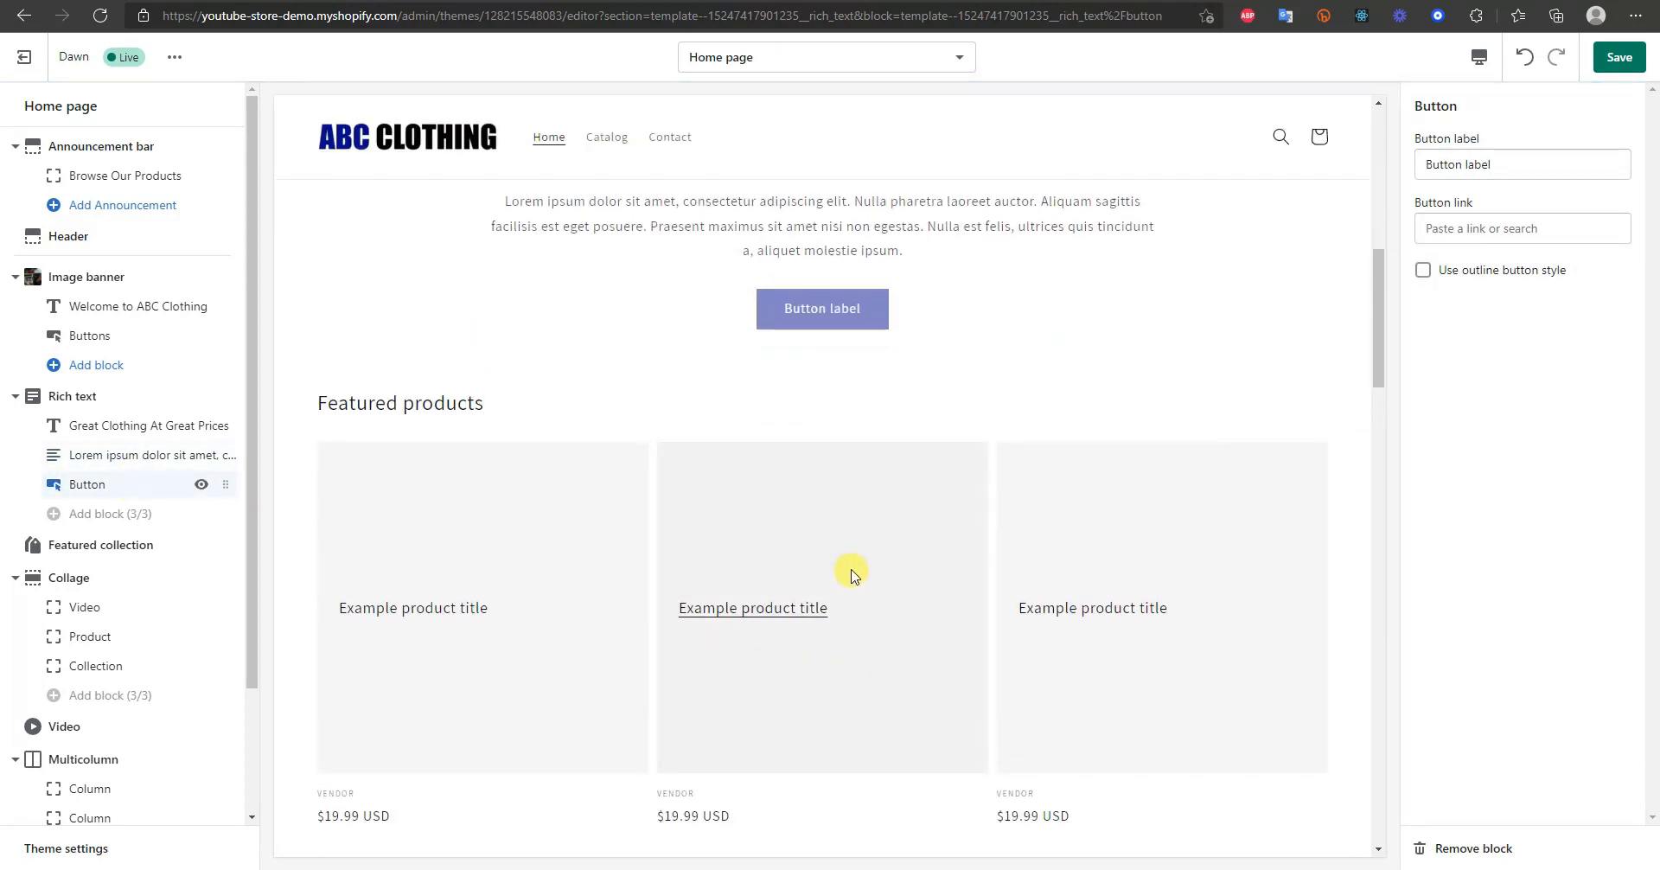
scroll(938, 573, "up", 4)
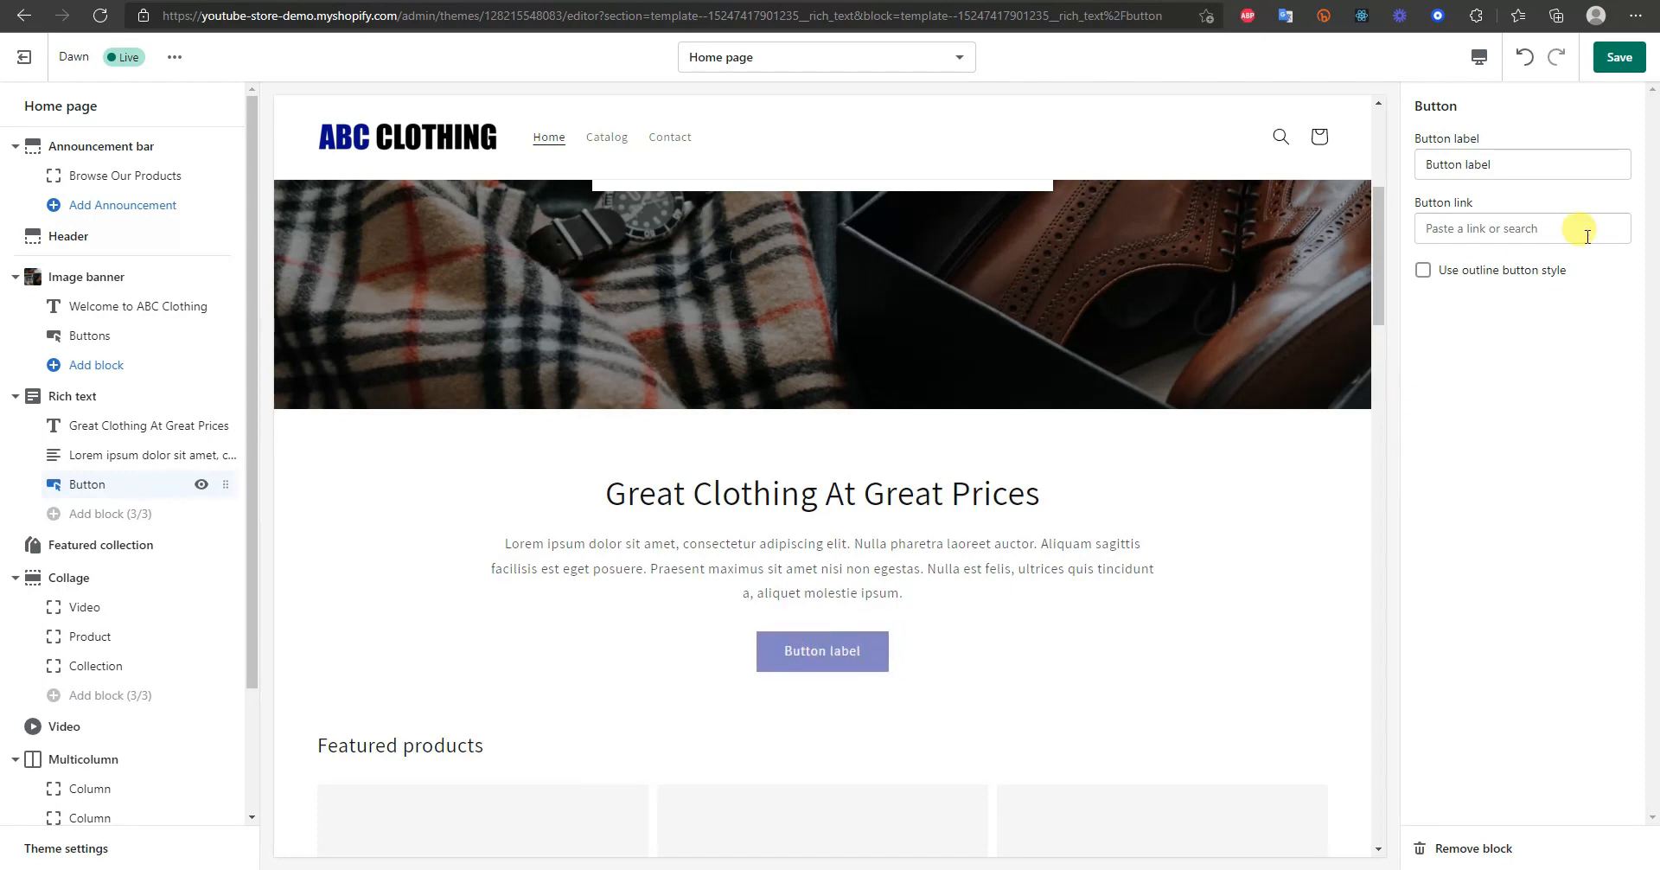
left_click(1519, 226)
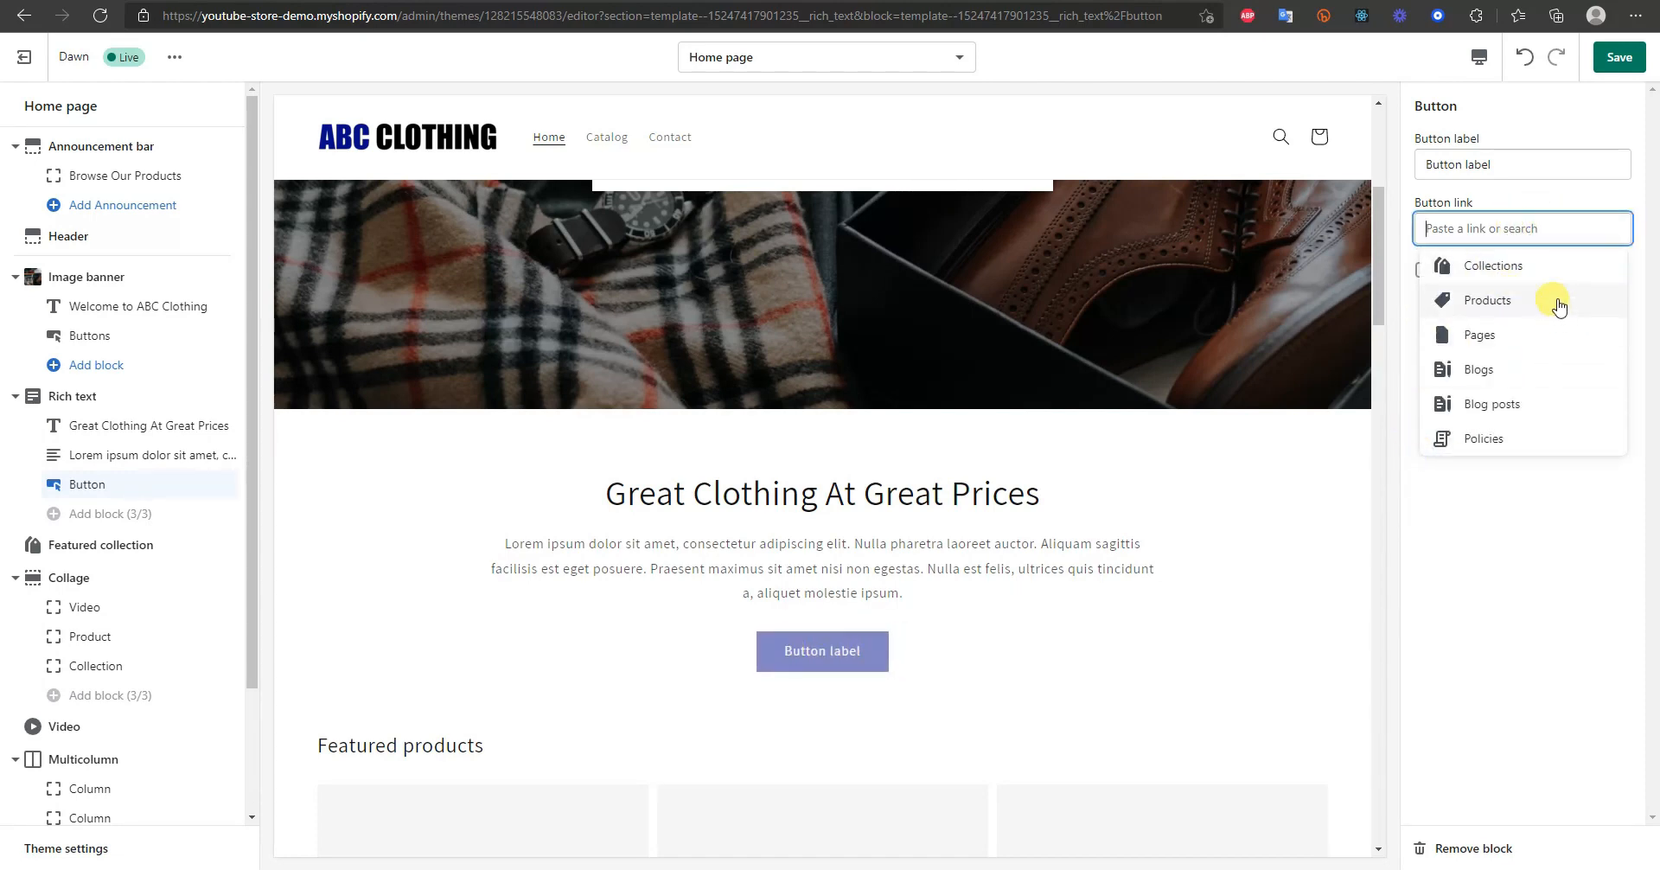
left_click(1431, 302)
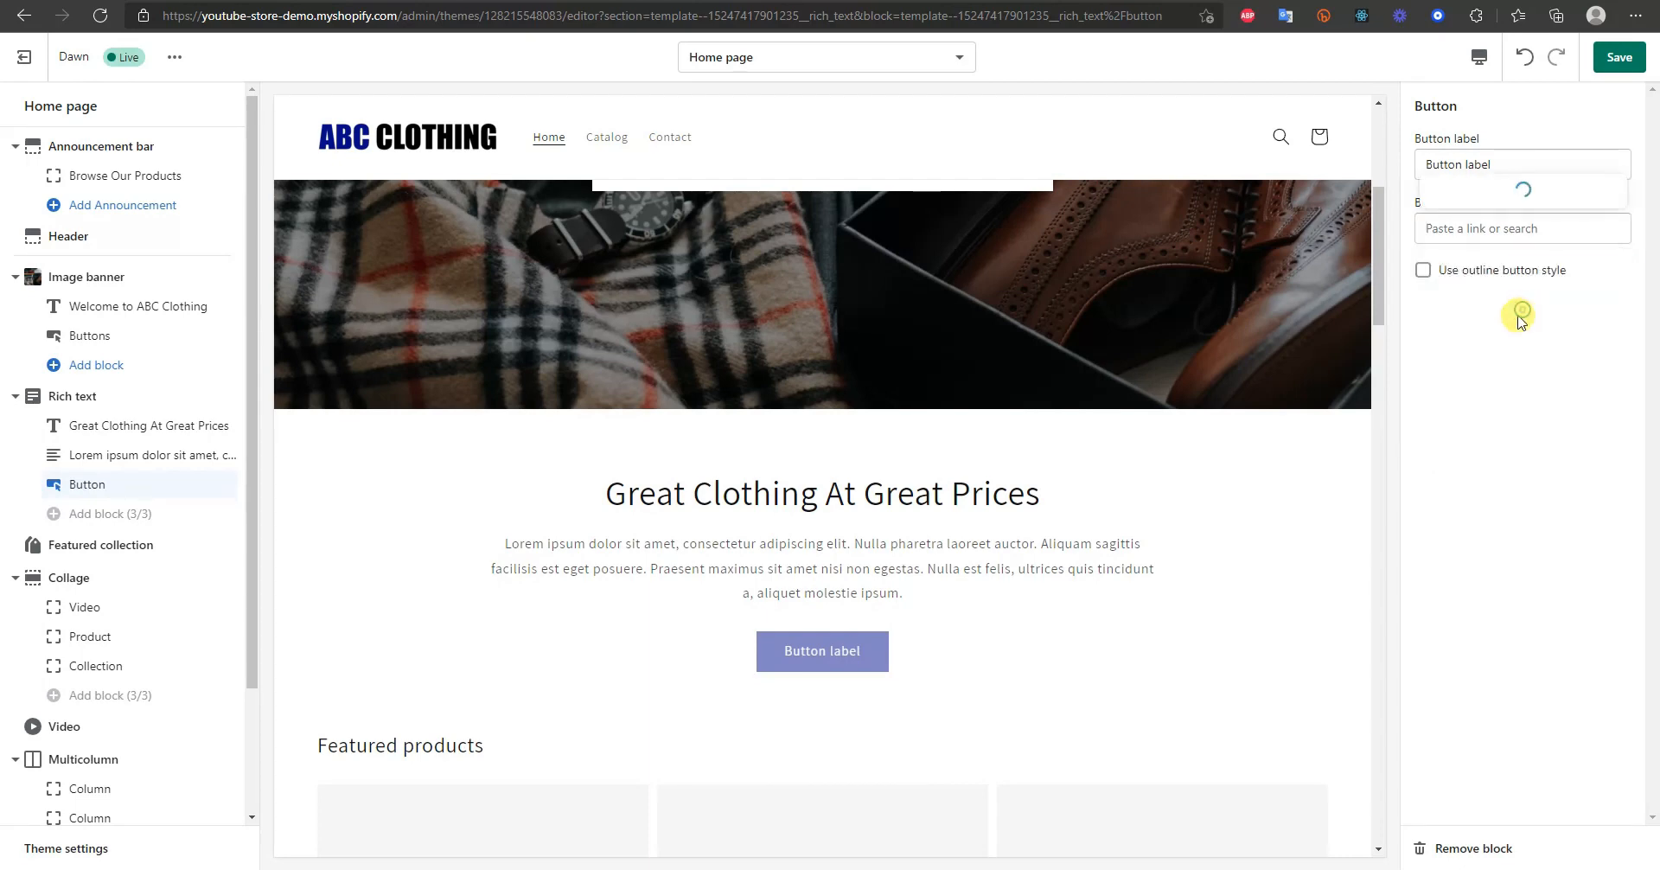
left_click(1494, 182)
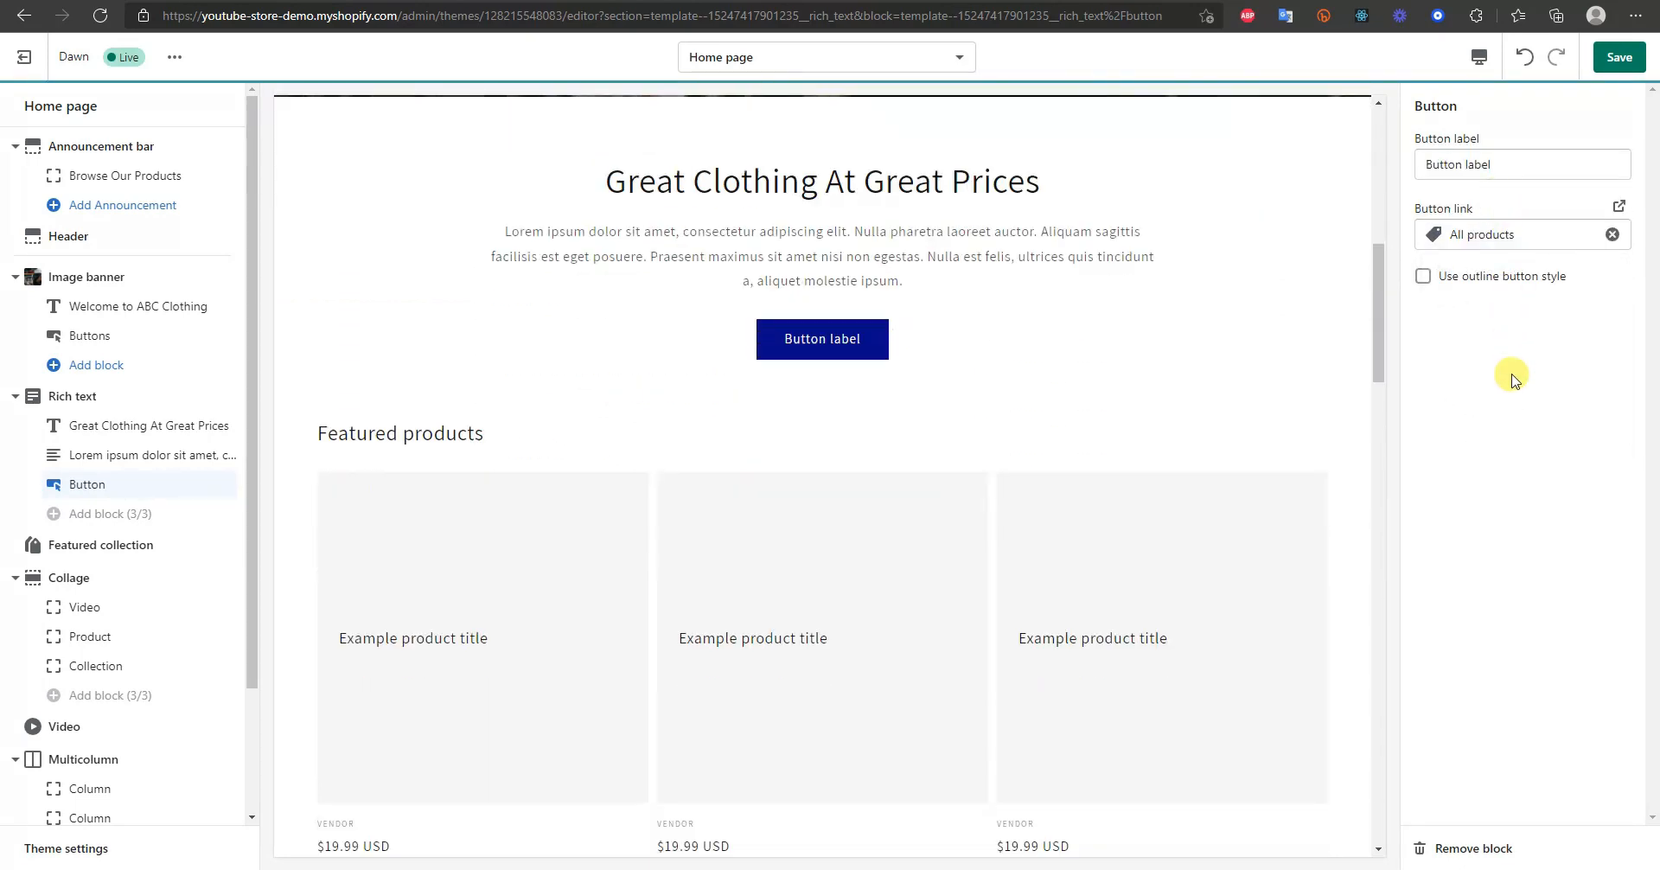
- Change the Rich text section's button label to "Shop All"
scroll(916, 389, "up", 3)
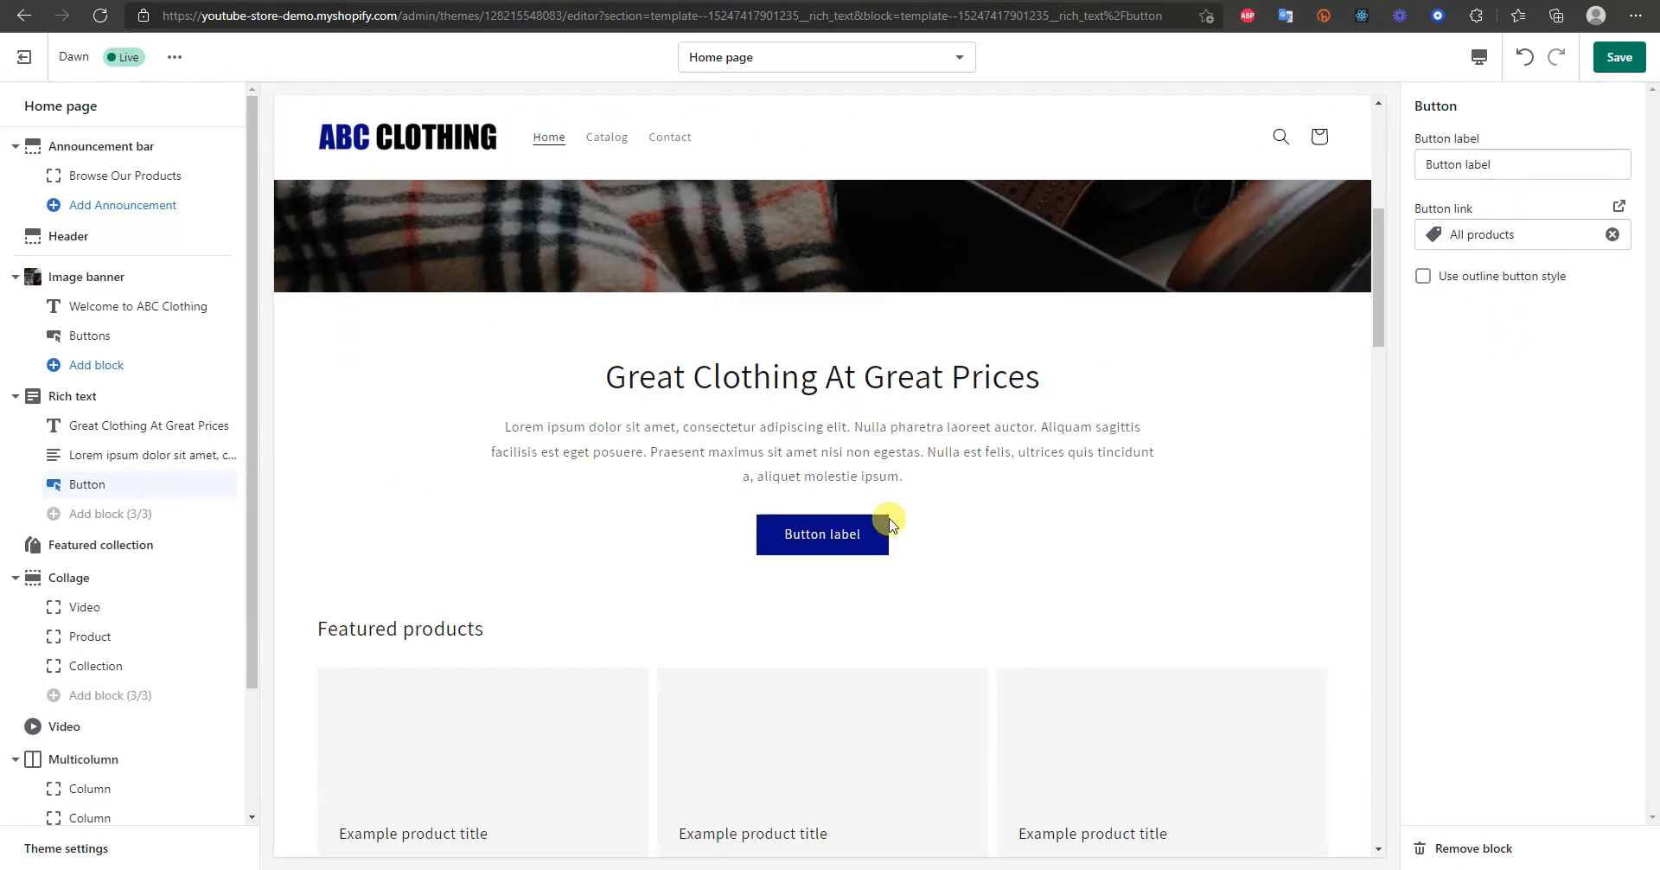
triple_click(1511, 168)
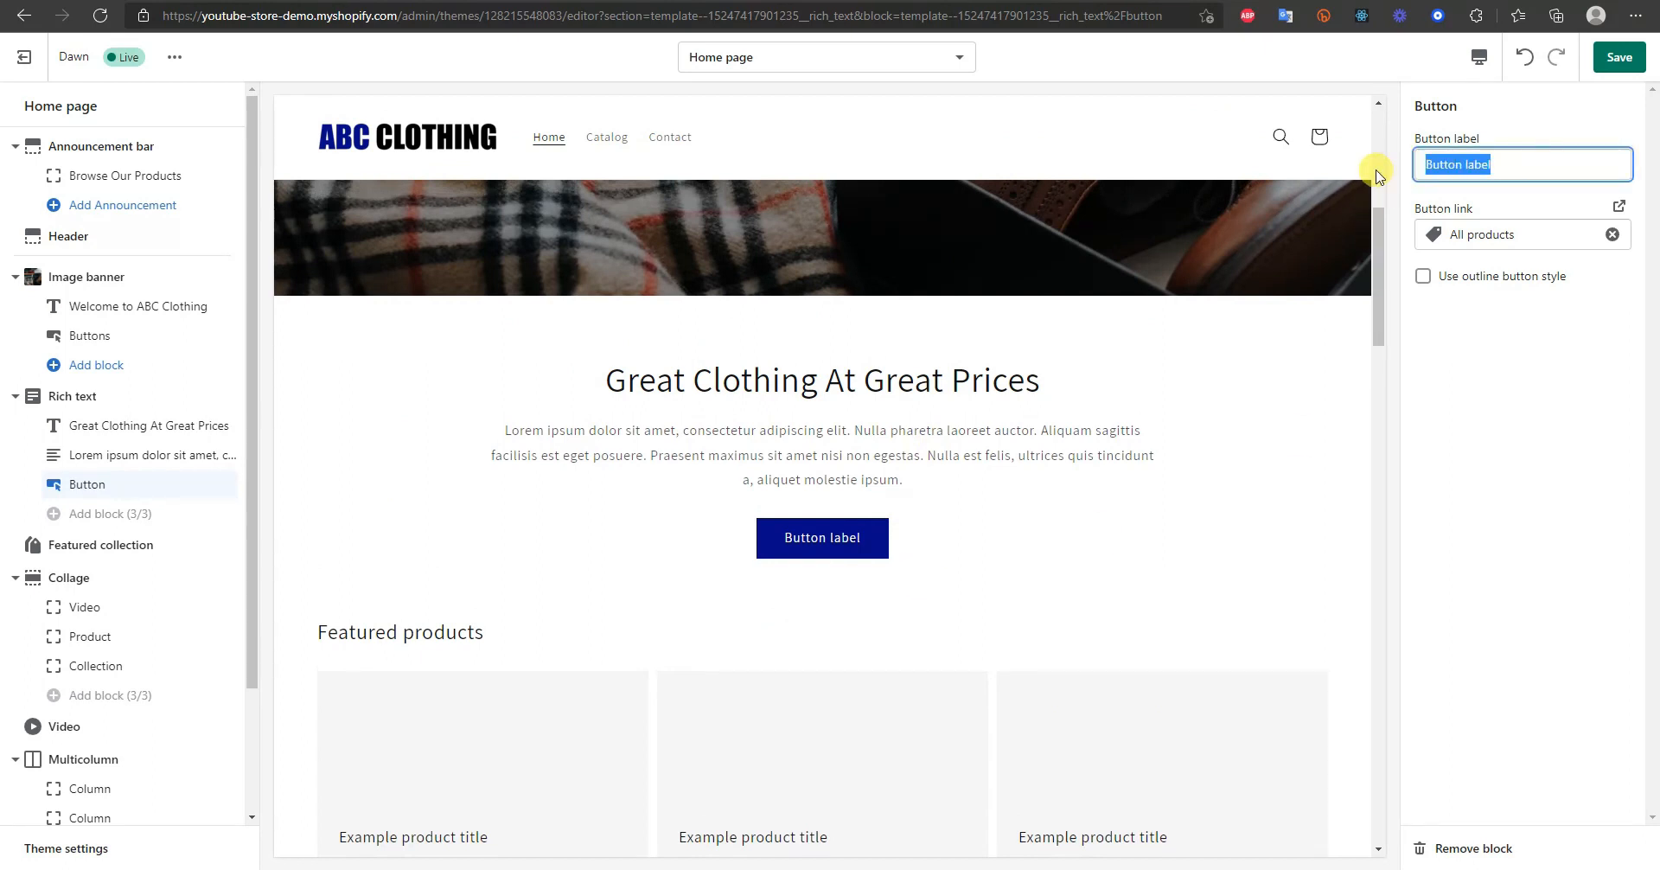
type("Shop All")
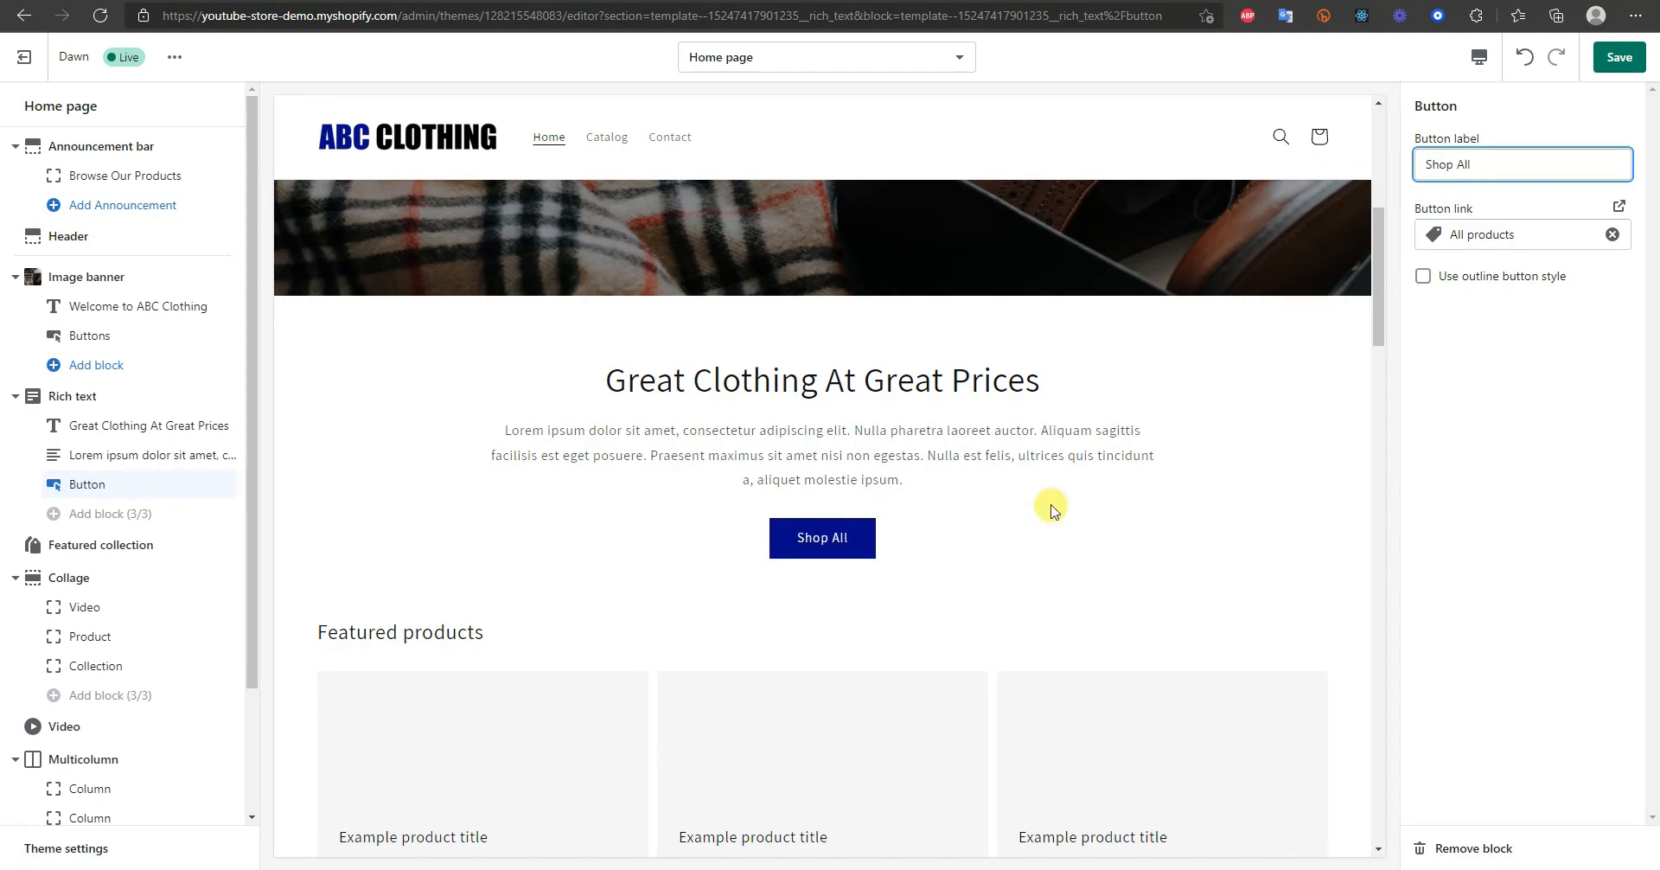
- Compare the banner's Shop Now button with the Rich text section's Shop All button in the home page preview
scroll(821, 484, "up", 5)
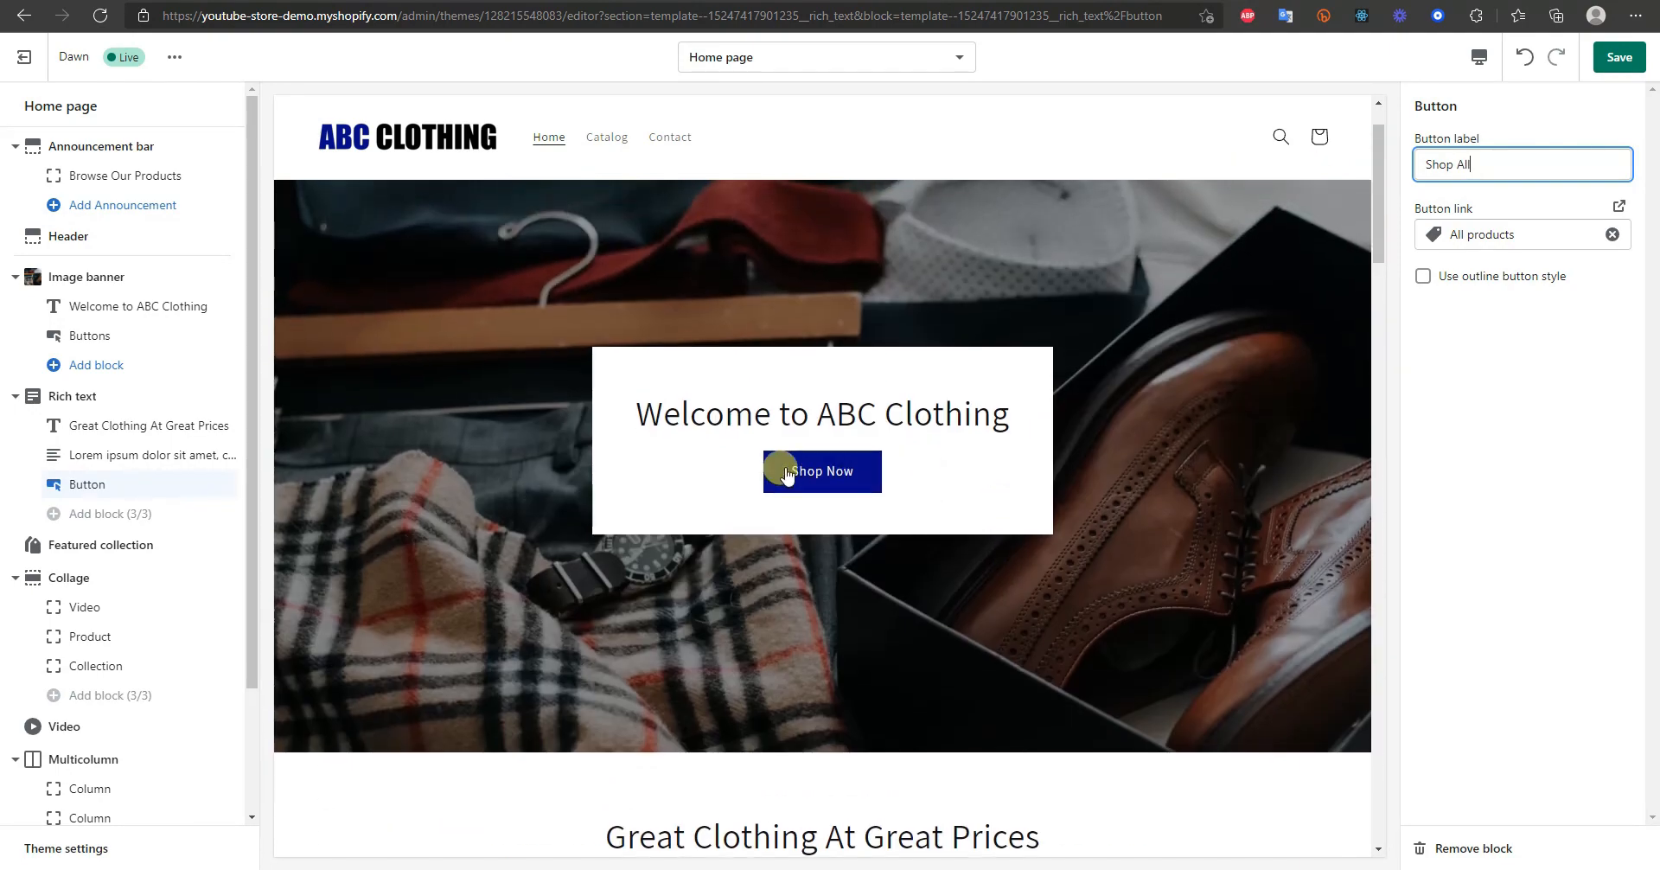
scroll(865, 468, "down", 6)
scroll(857, 446, "up", 2)
scroll(889, 445, "up", 2)
scroll(900, 407, "down", 2)
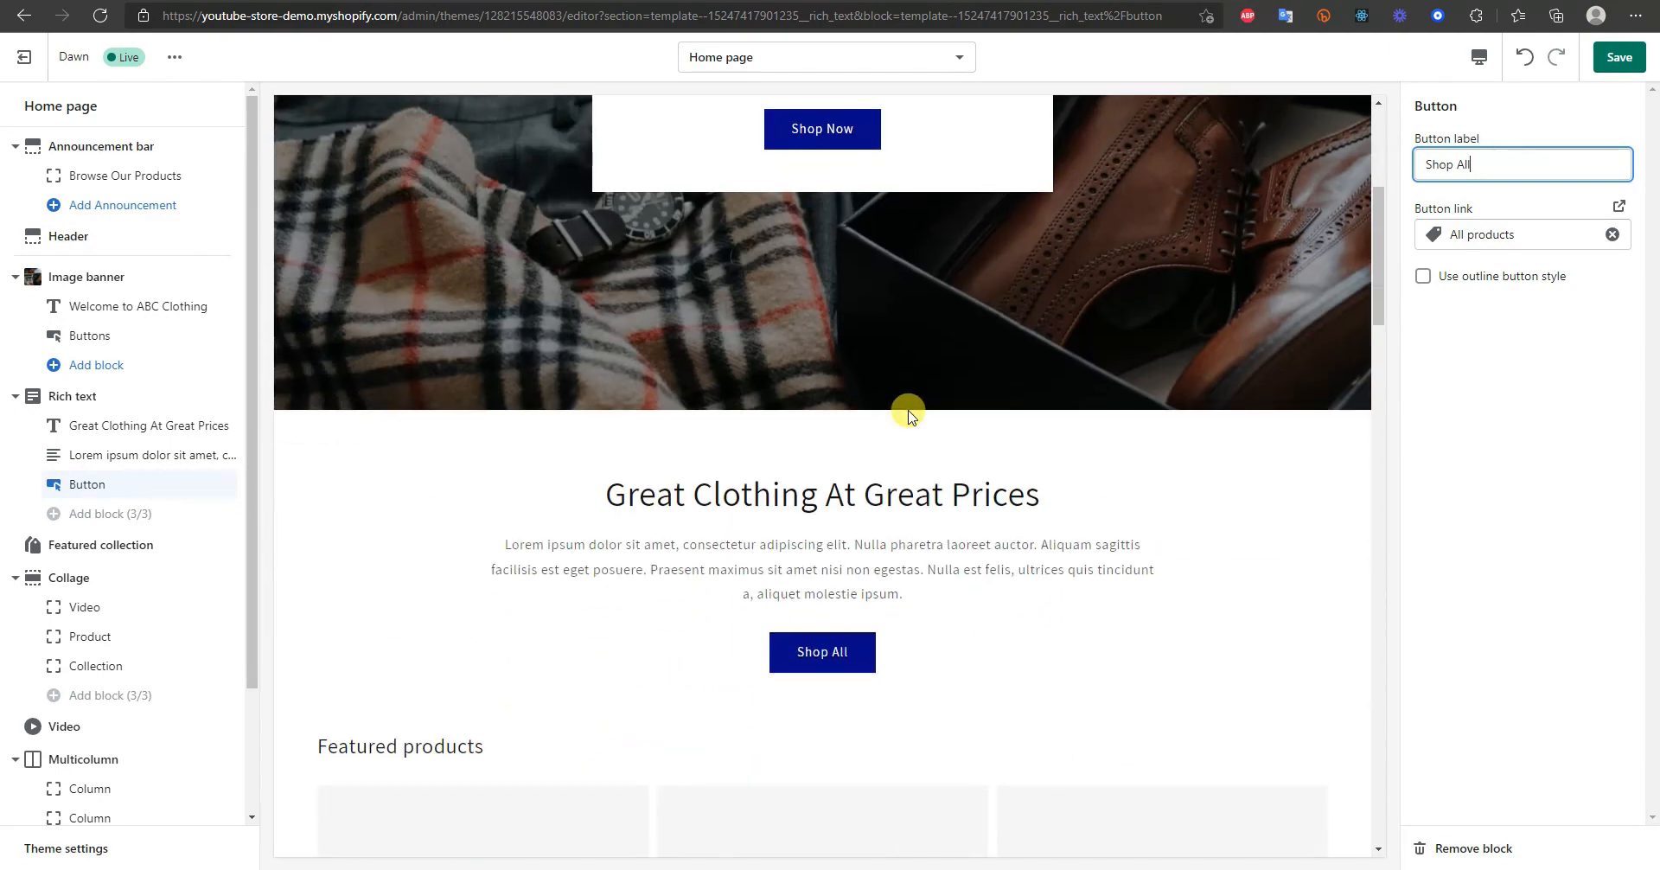
scroll(916, 429, "up", 3)
scroll(796, 396, "down", 4)
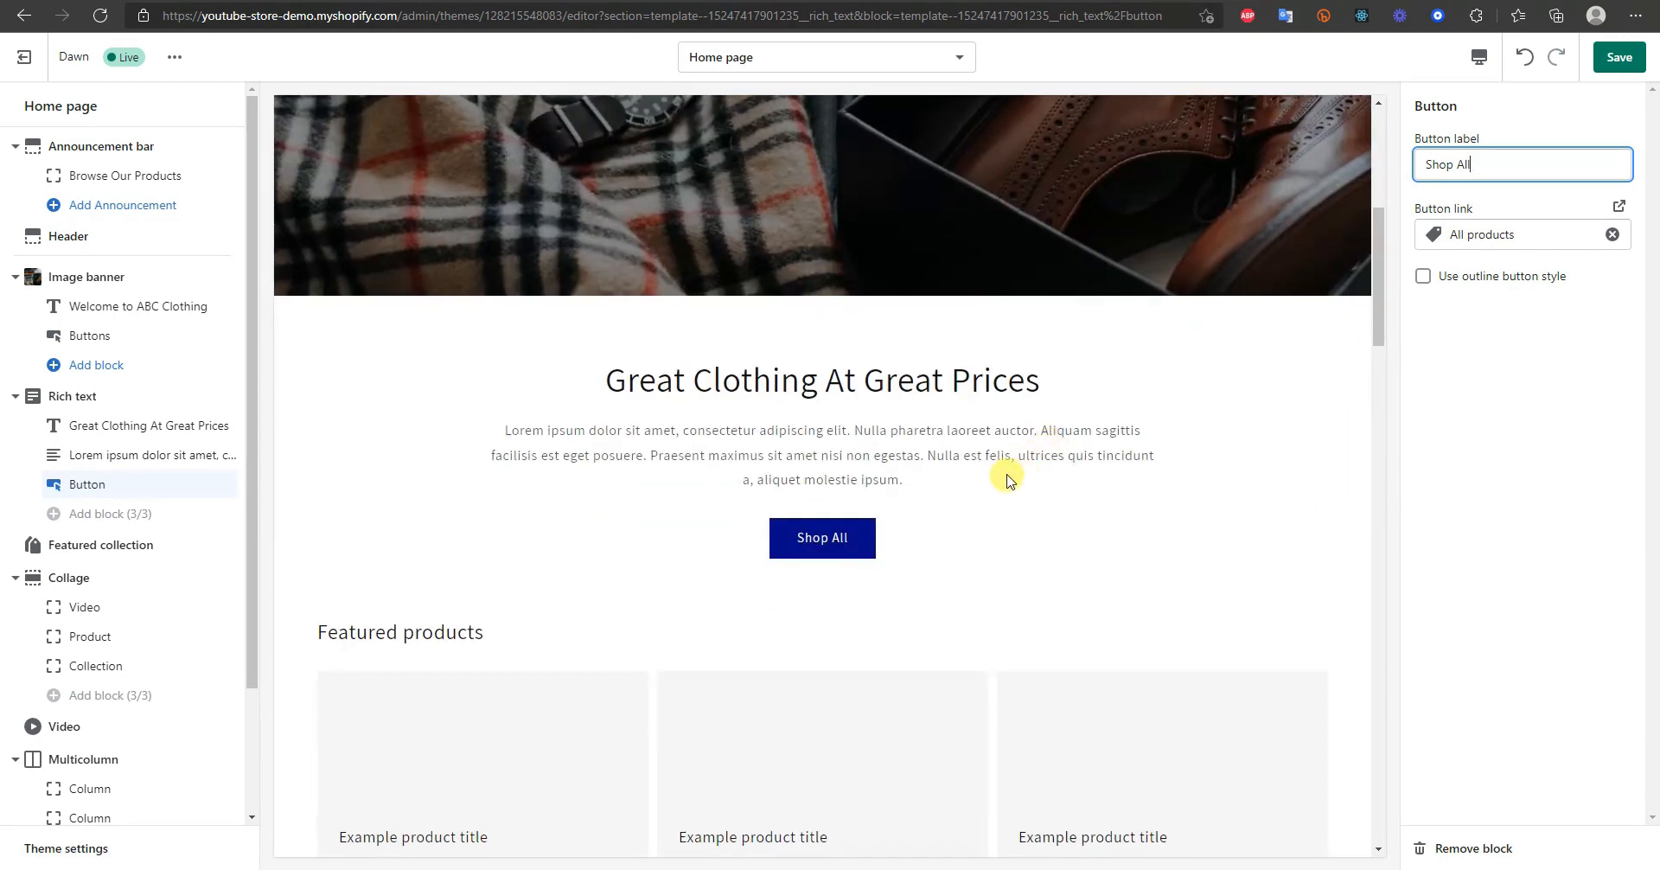
scroll(998, 494, "up", 1)
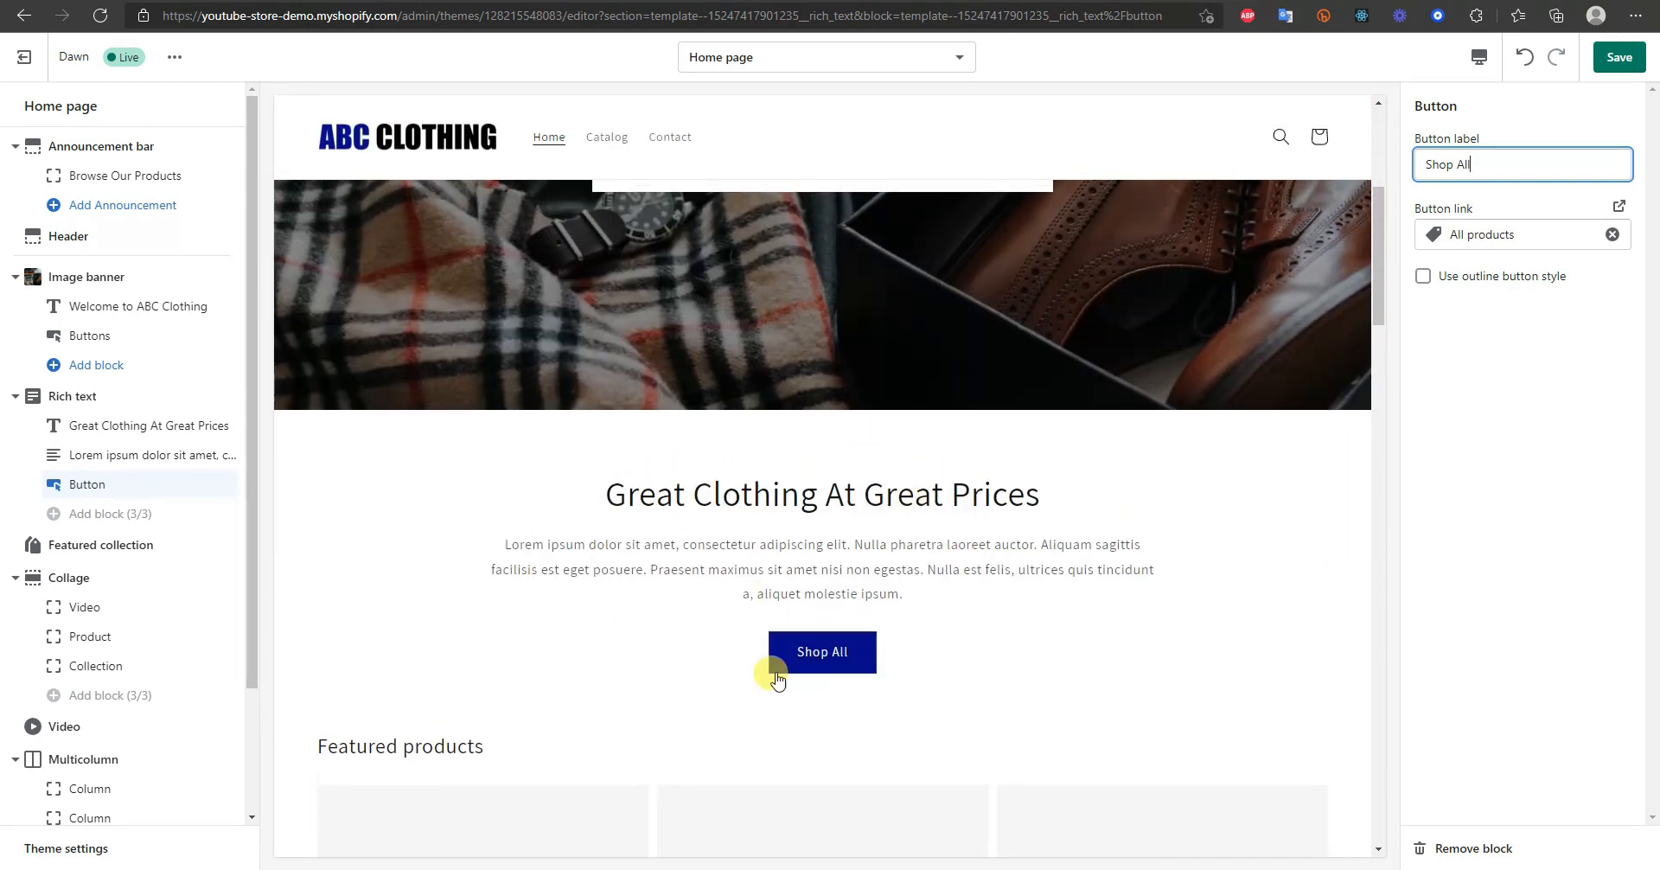
- Remove the button block from the Rich text section
left_click(137, 481)
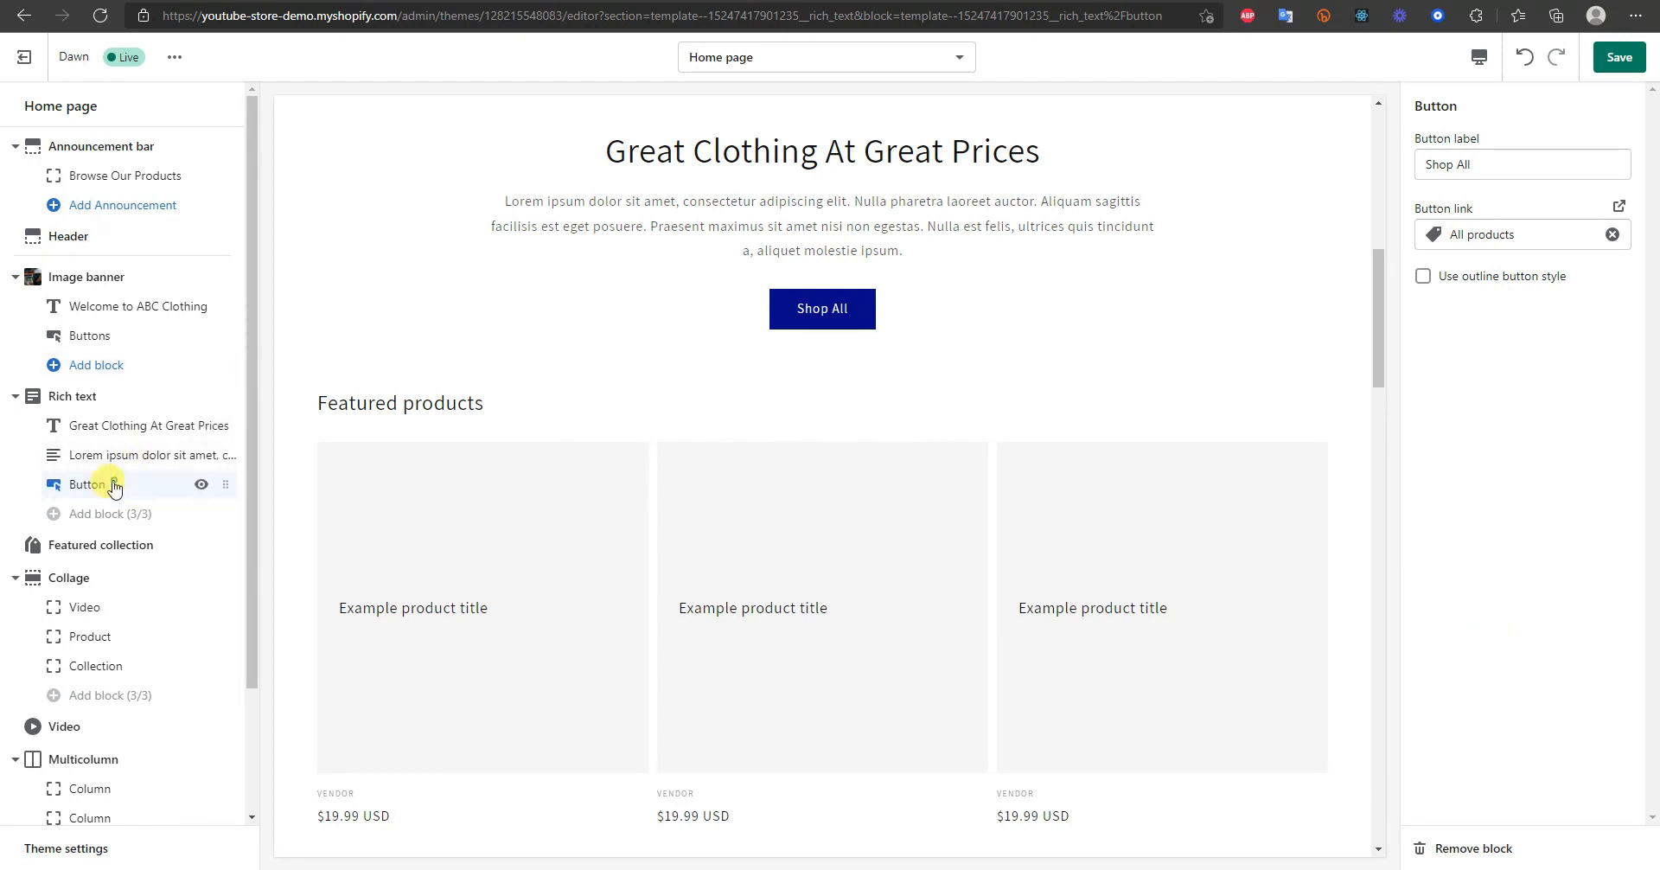
left_click(1480, 848)
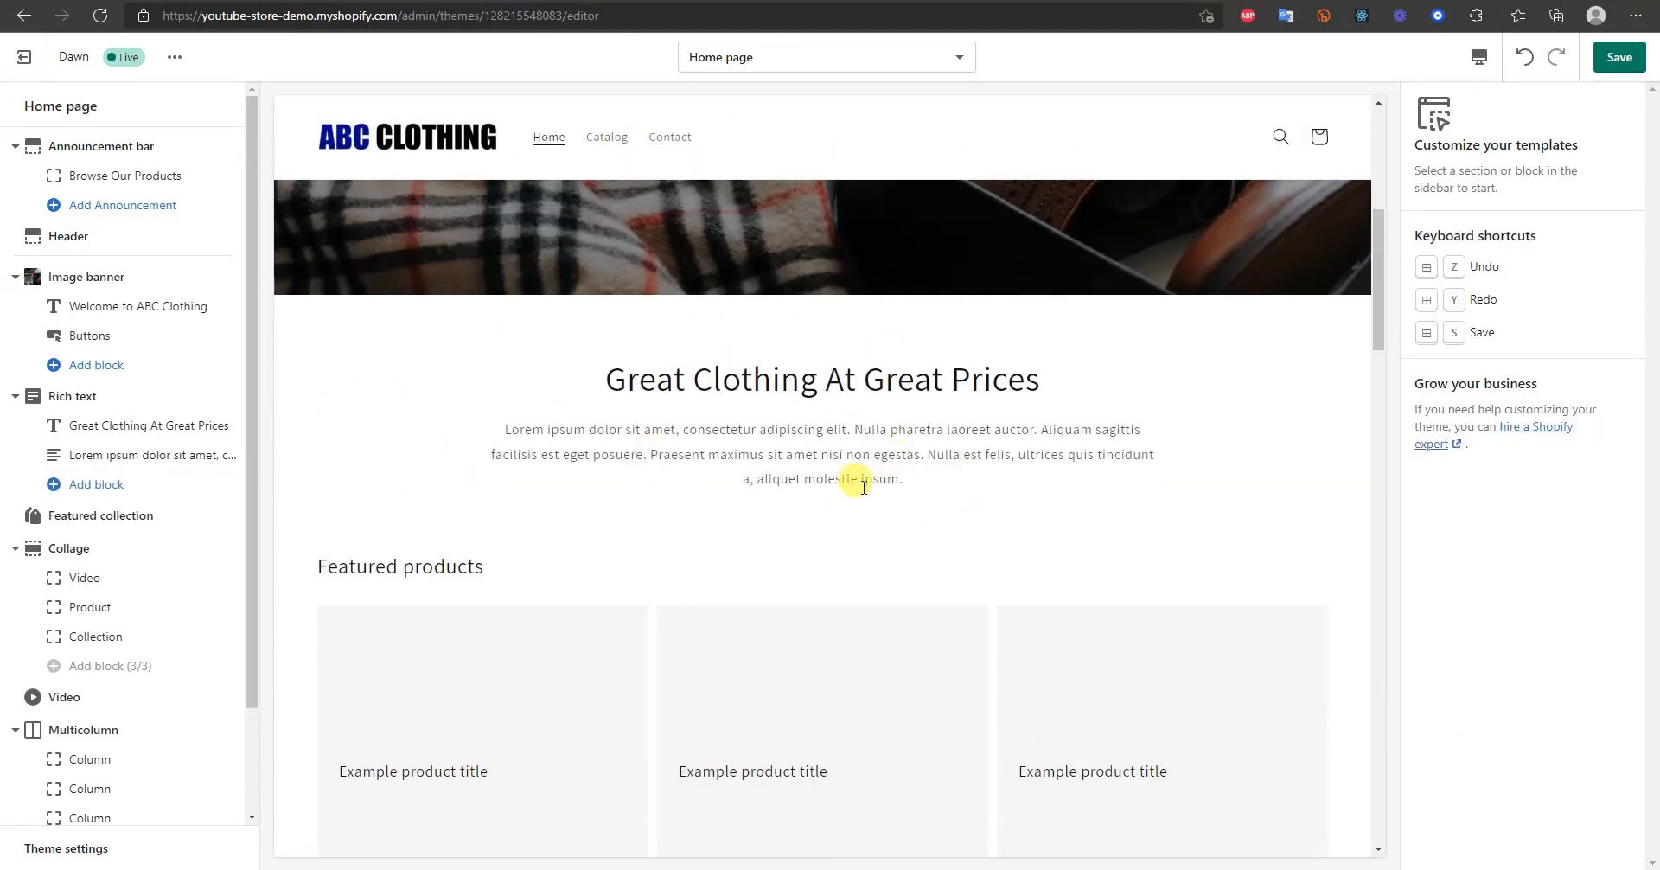
left_click(118, 483)
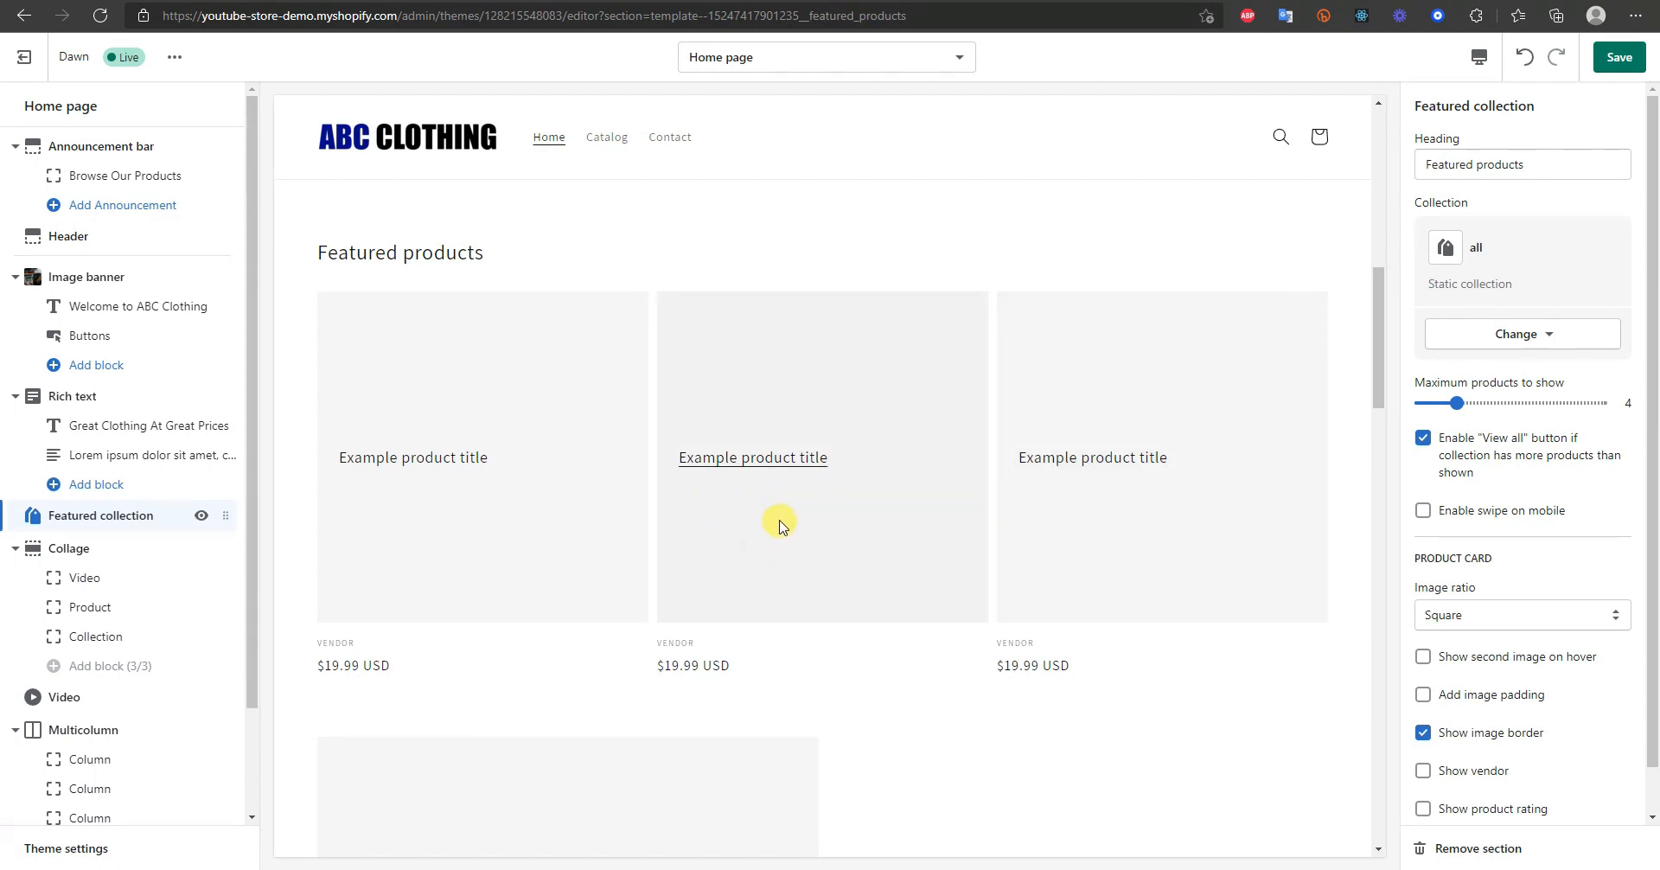
- Look over the Featured collection section in the preview and save the theme changes
scroll(870, 629, "down", 5)
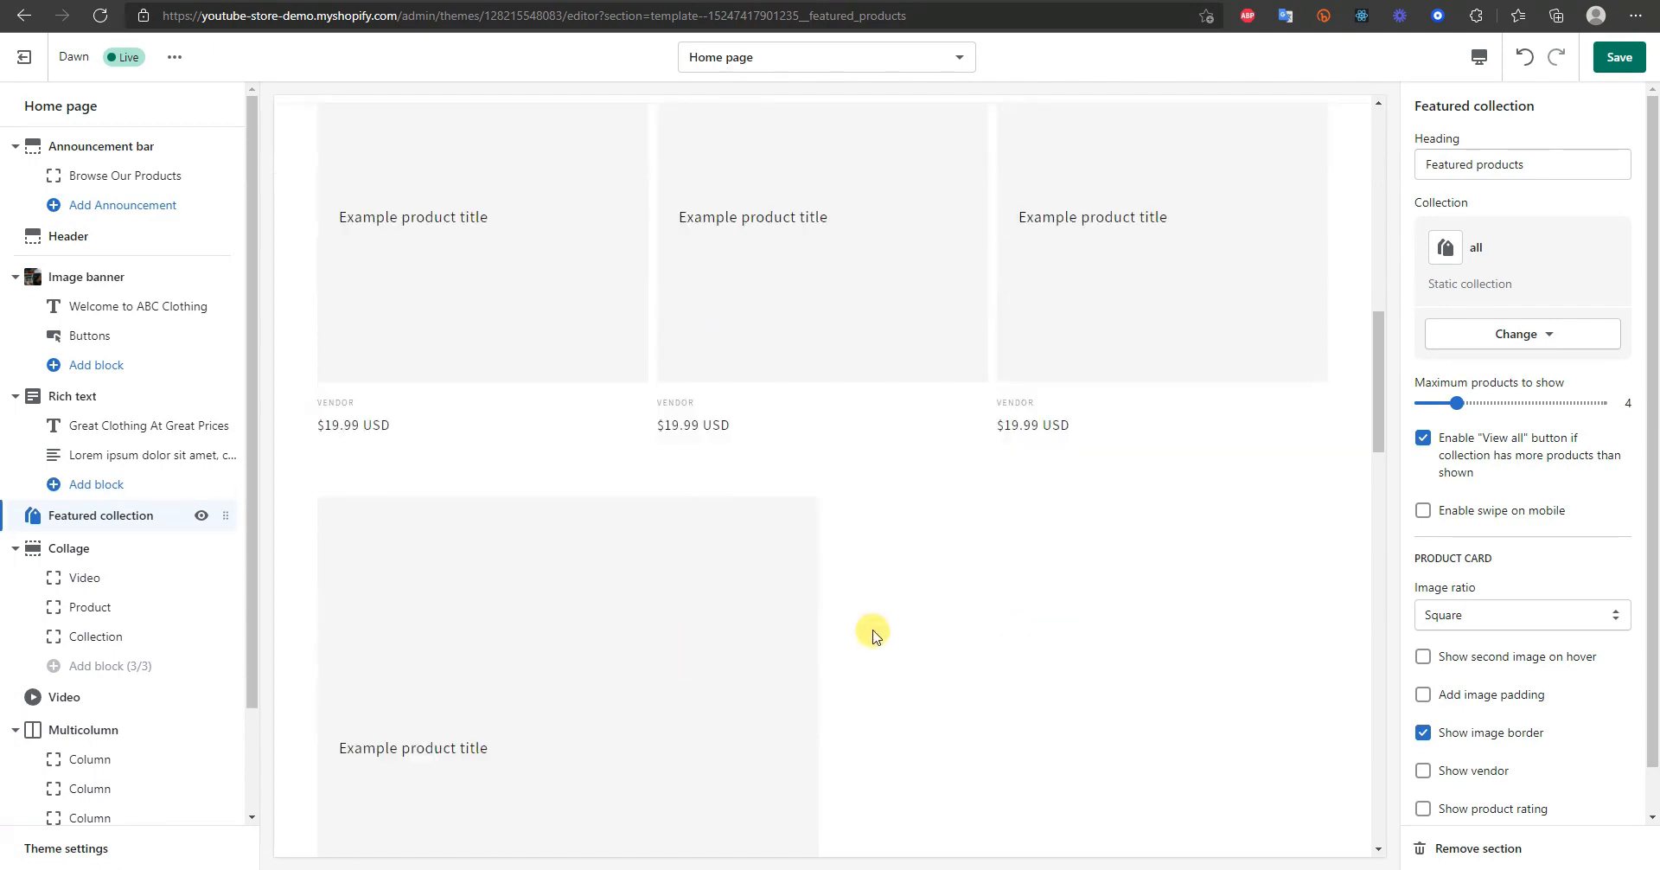
scroll(927, 693, "up", 6)
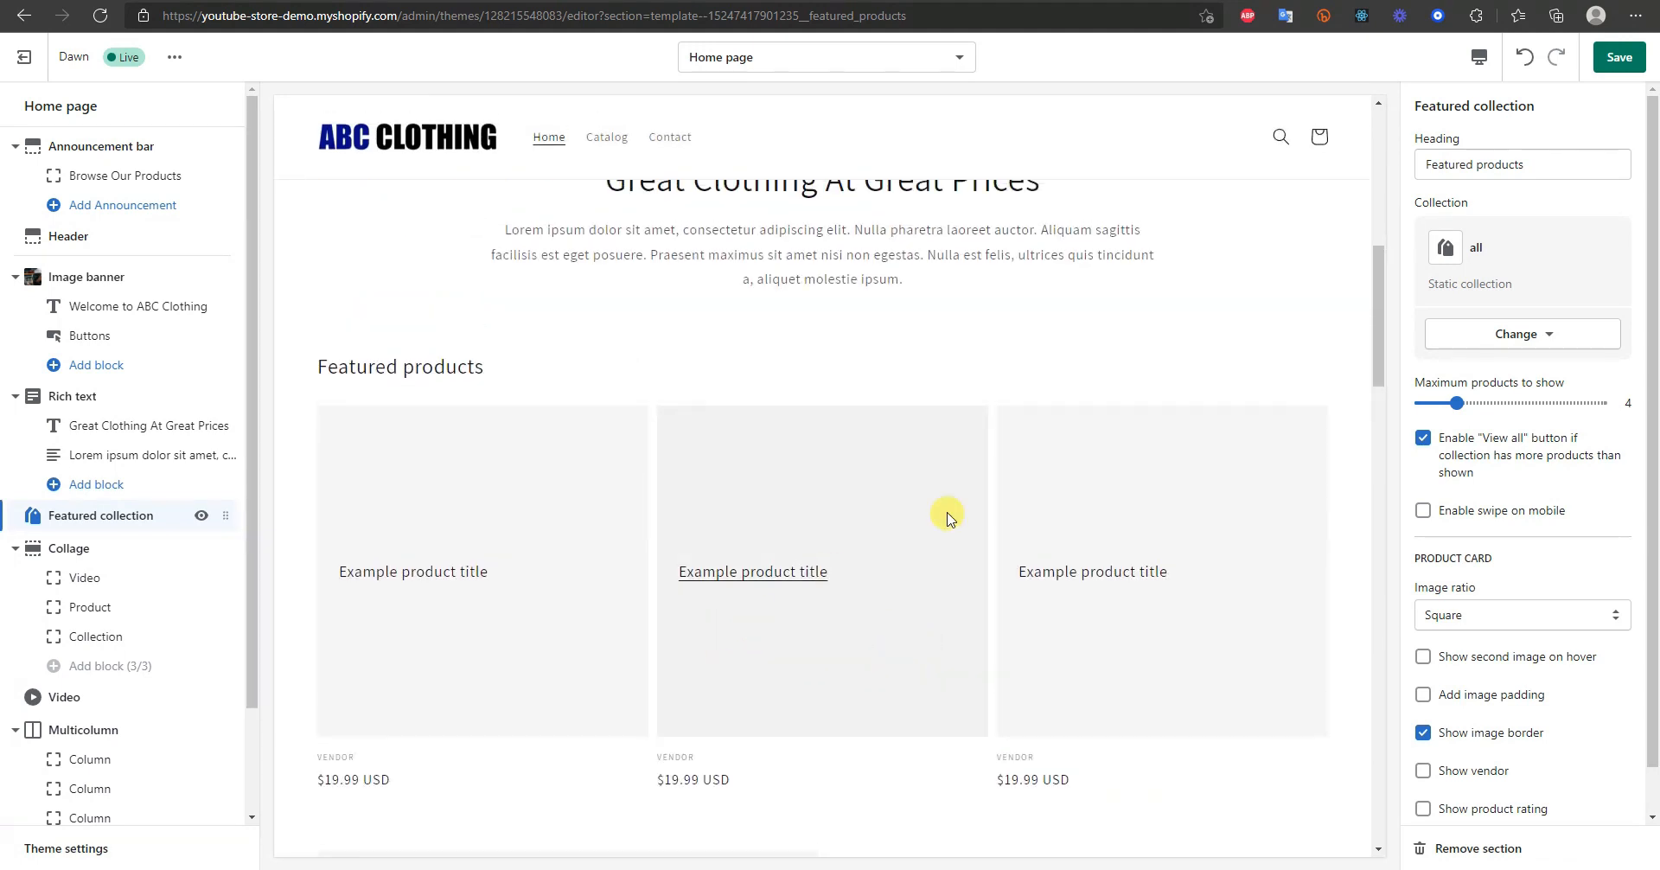
left_click(1619, 55)
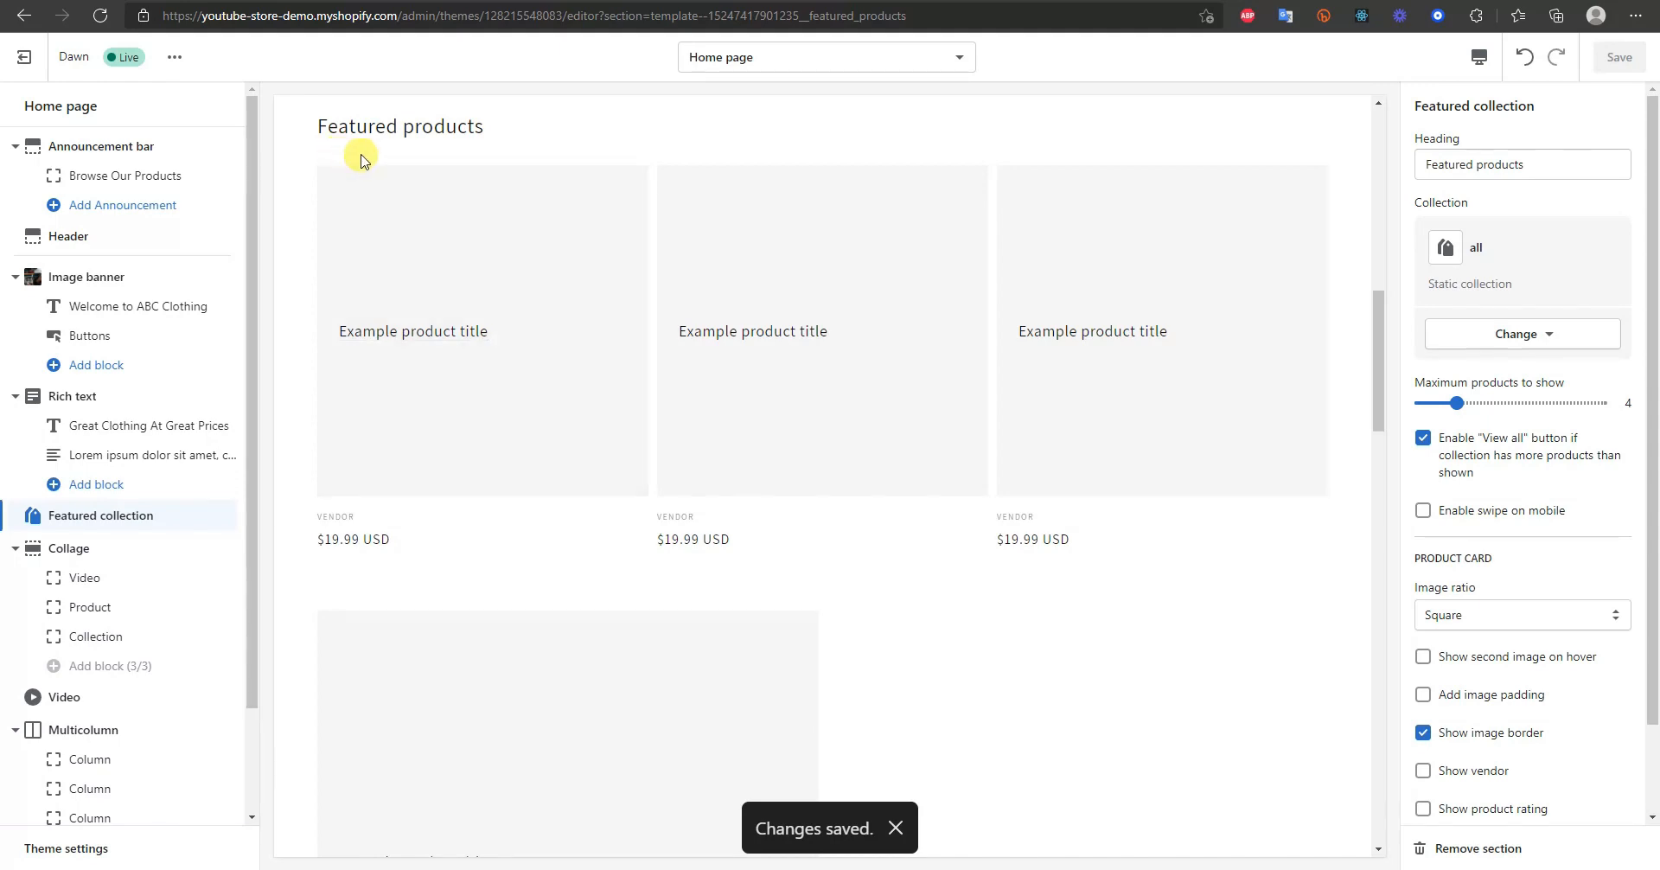
- Leave the theme editor and open the store's Products page
left_click(38, 63)
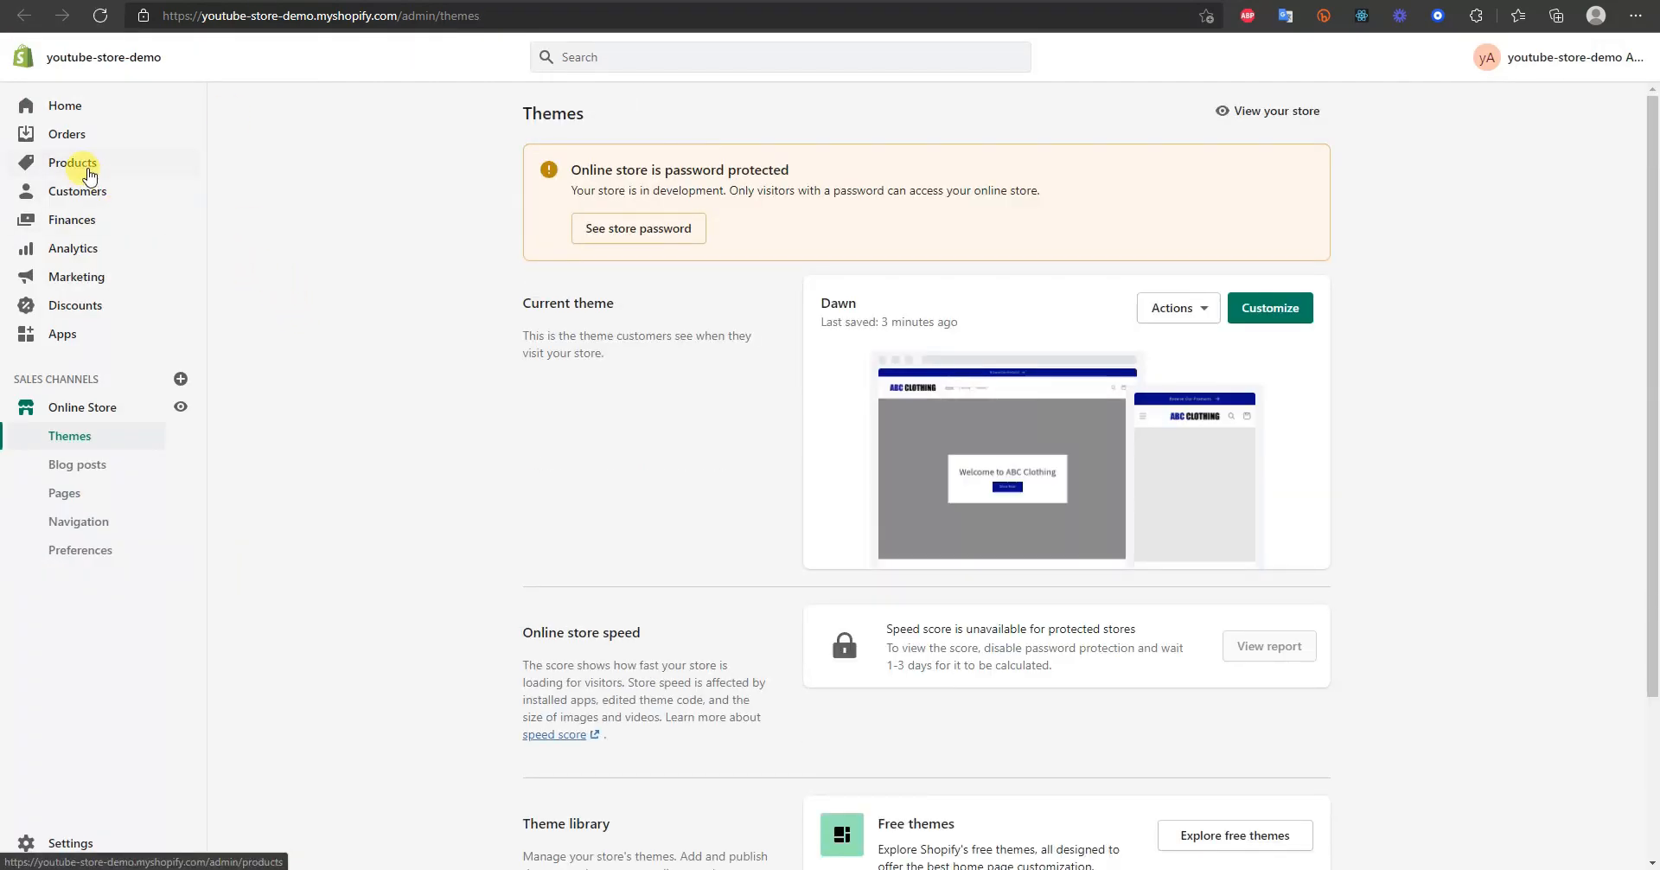
left_click(88, 175)
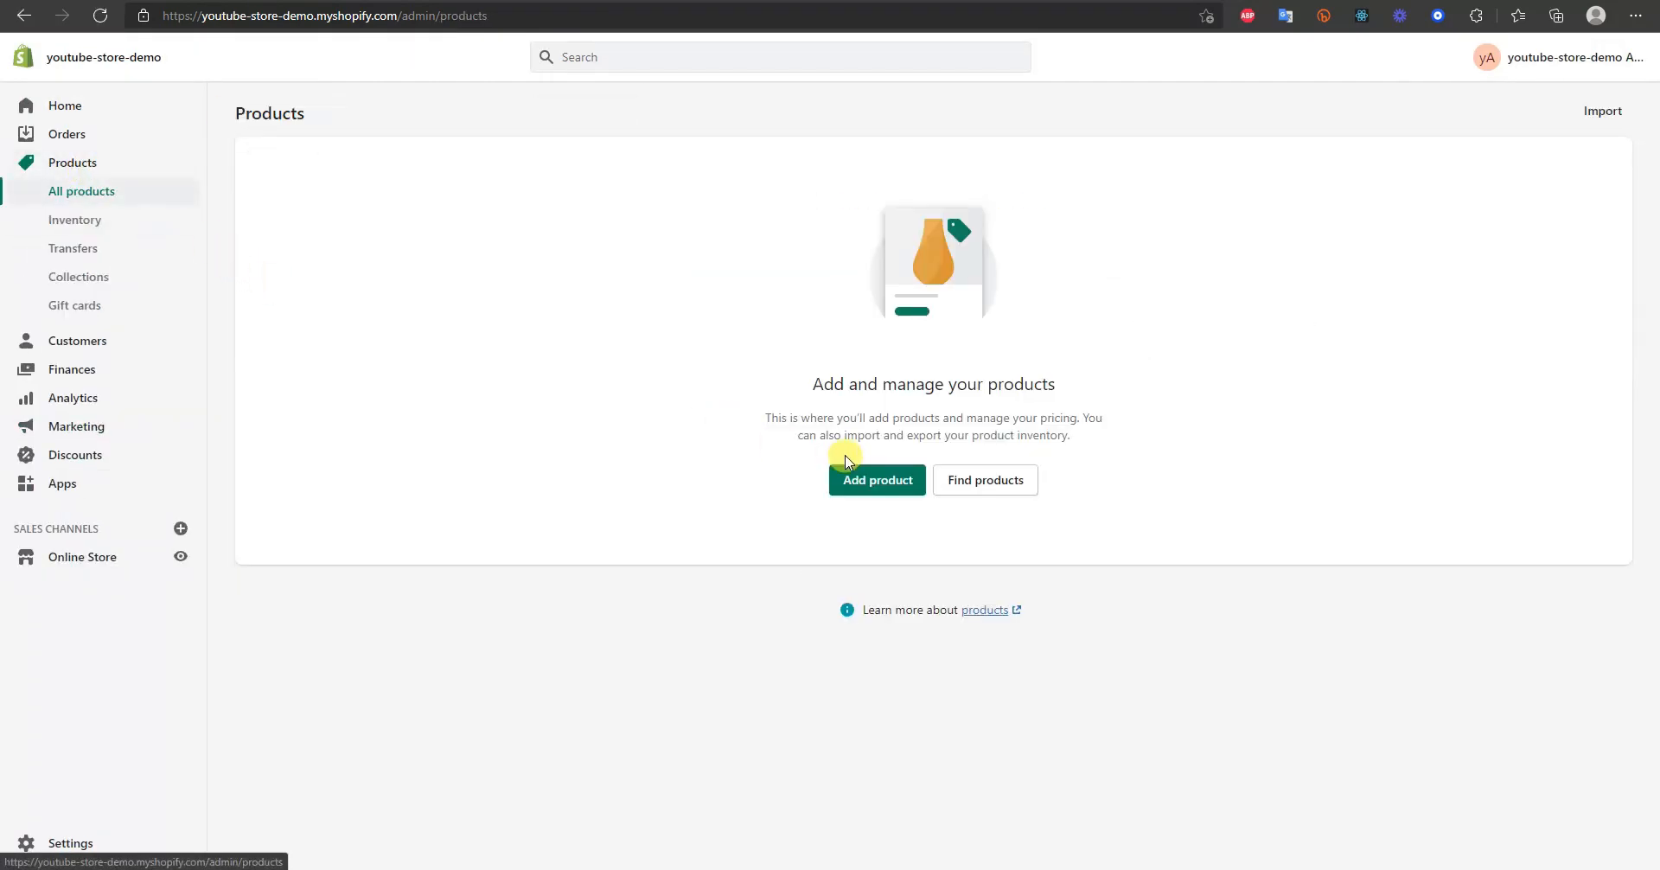
- Start a new product titled Dress Shirt and fill its description with Lorem ipsum placeholder text
left_click(867, 480)
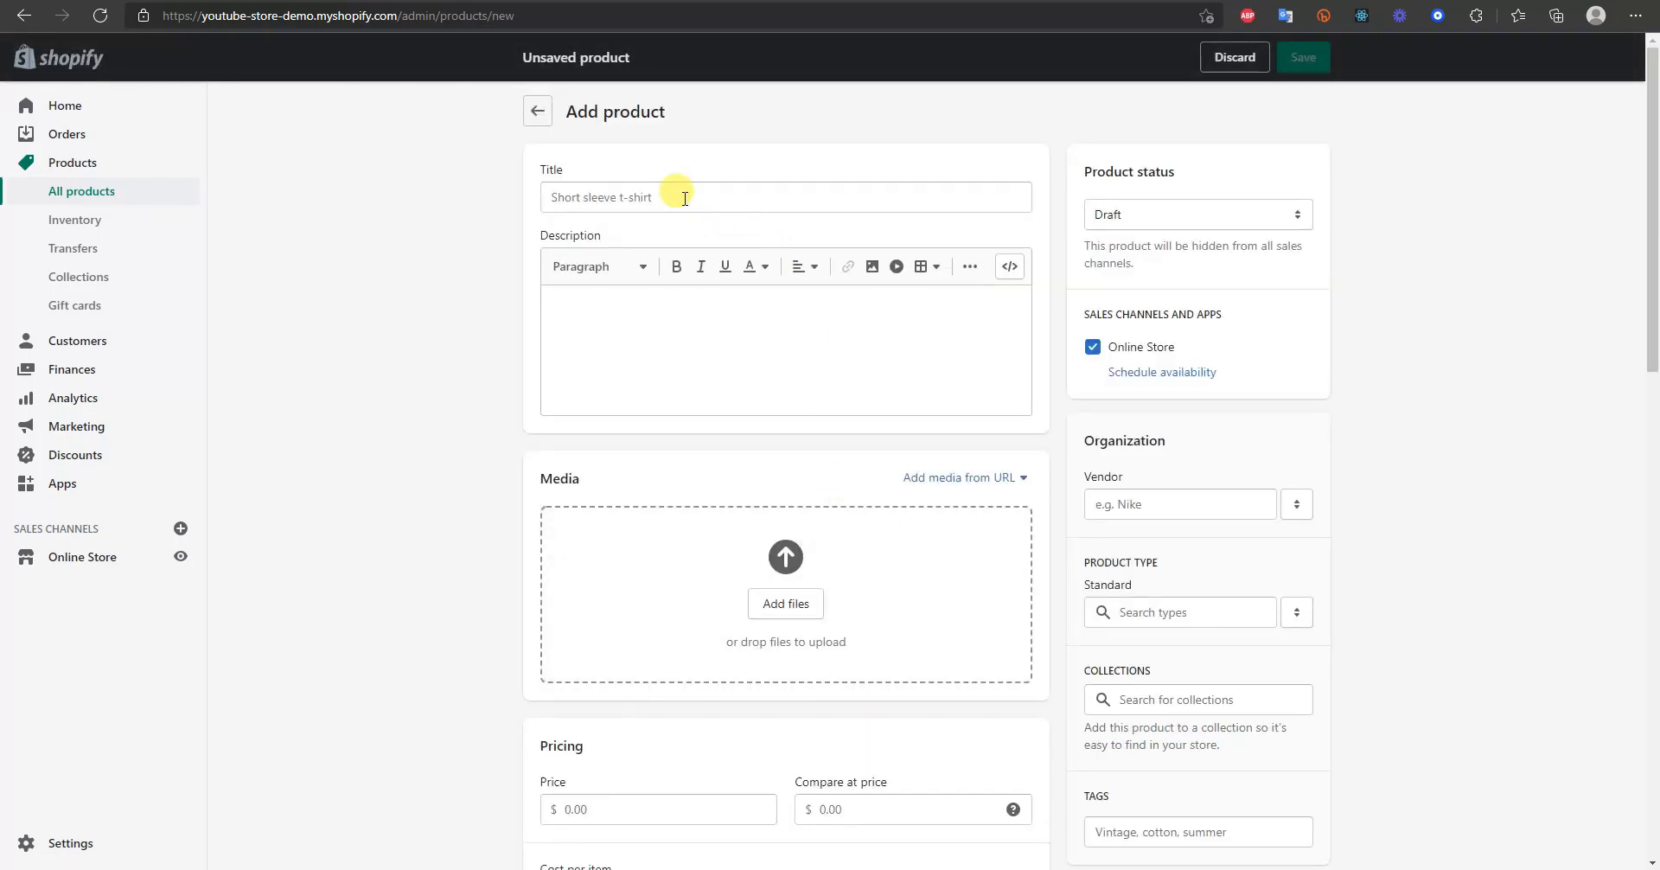
left_click(684, 198)
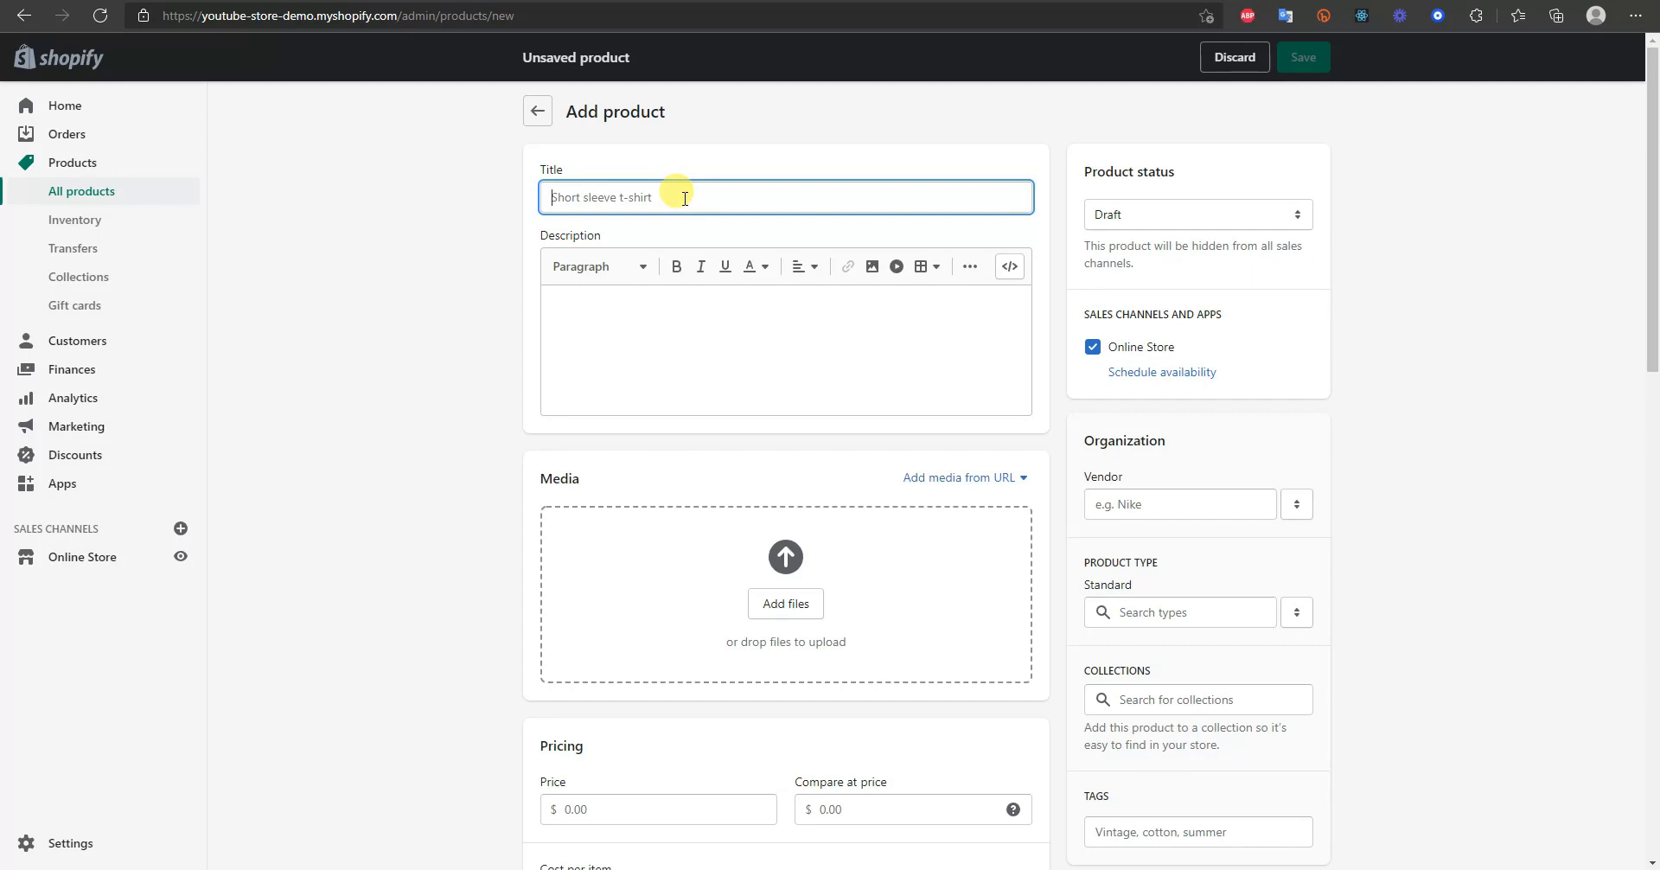
type("Dress Shirt")
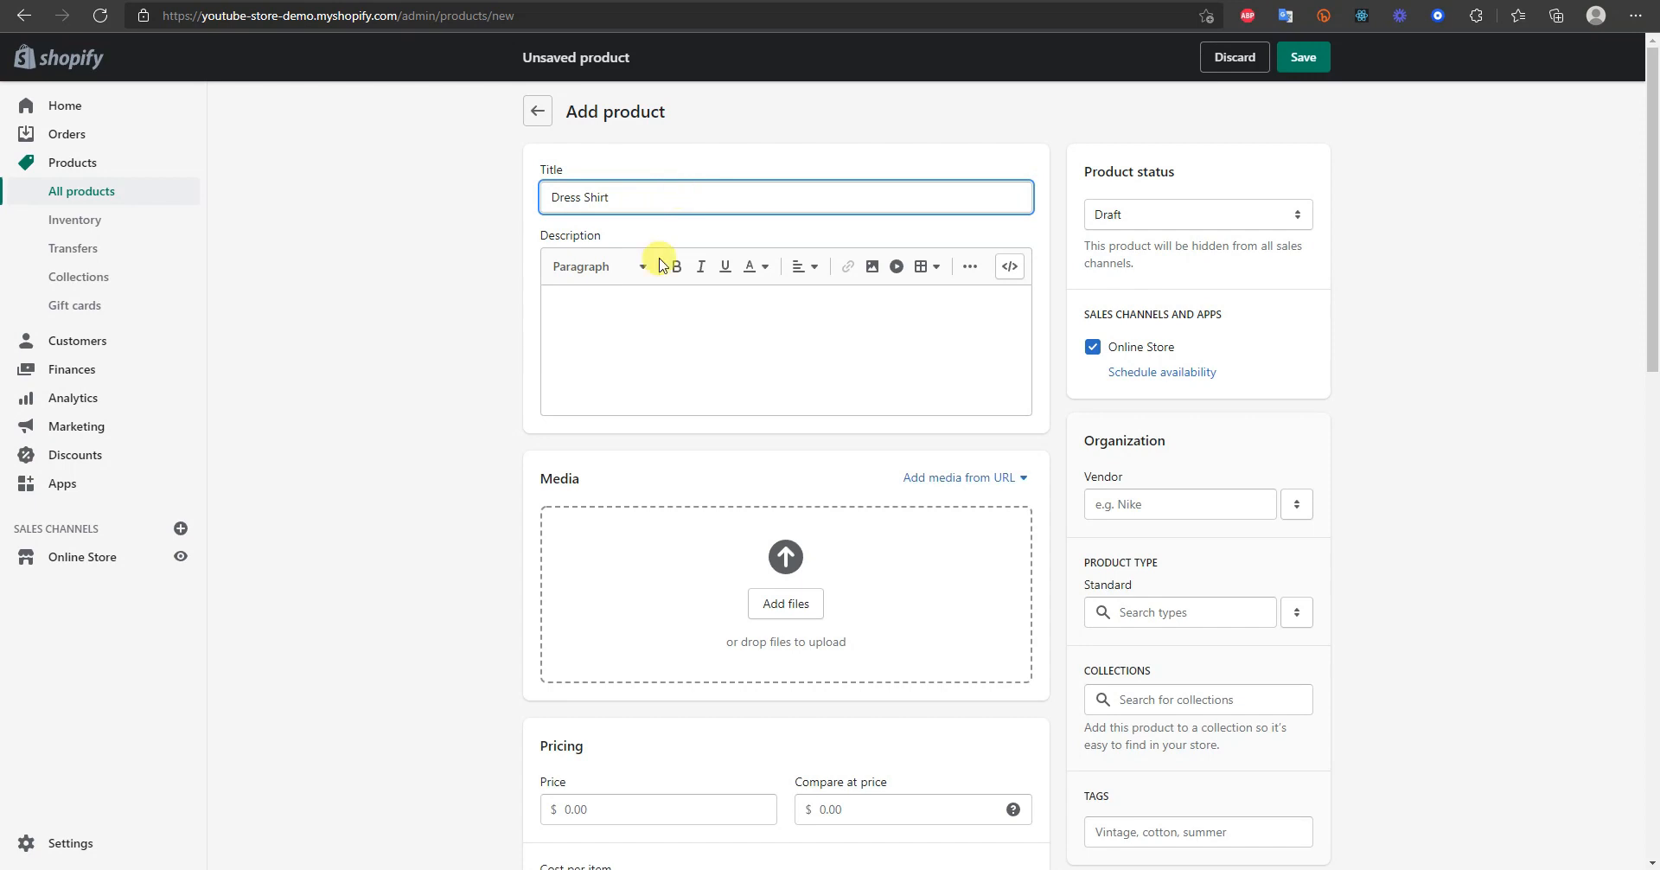
left_click(687, 315)
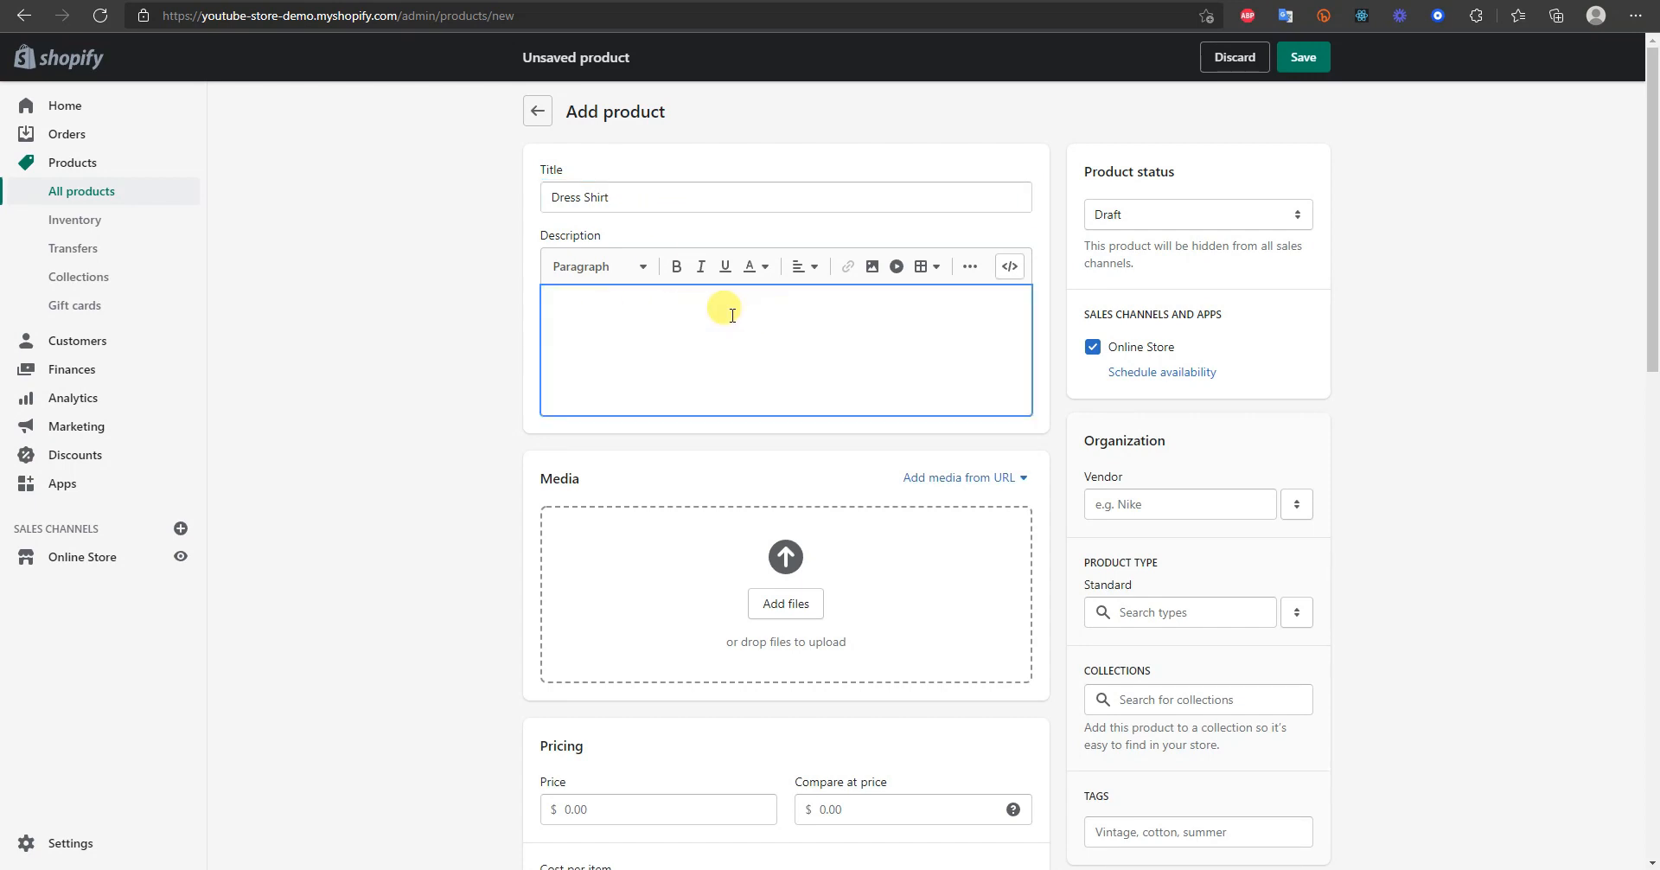
type("Lorem ipsum dolor sit amet, consectetur adipiscing elit. Nulla pharetra laoreet auctor. Aliquam sagittis facilisis est eget posuere. Praesent maximus sit amet nisi non egestas. Nulla est felis, ultrices quis tincidunt a, aliquet molestie ipsum.")
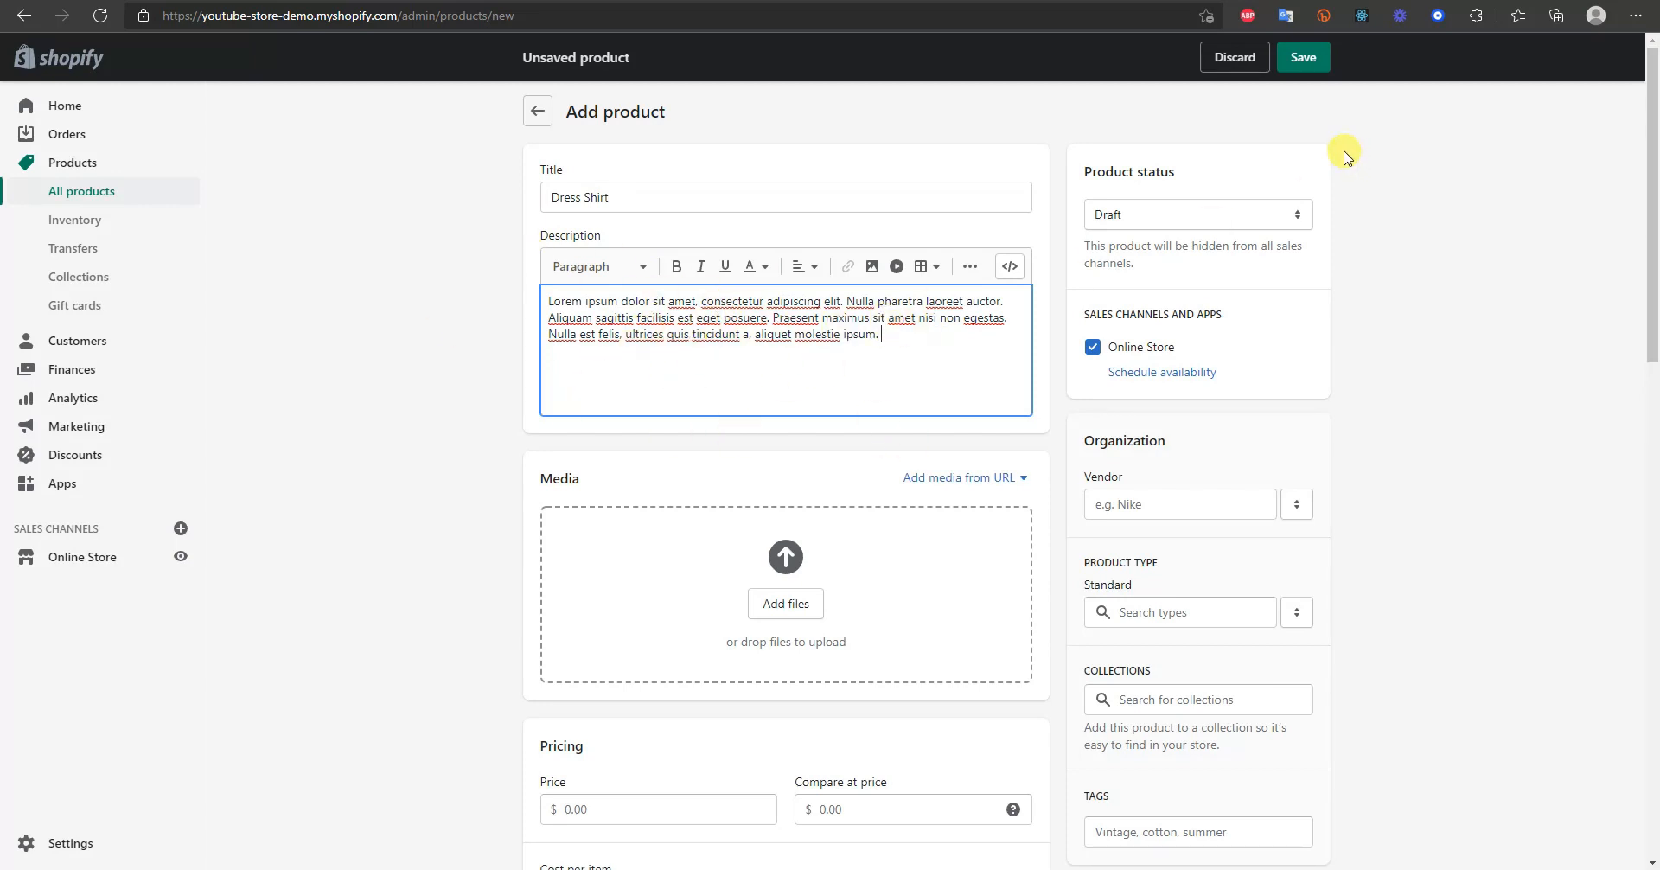
- Set the product status to Active and add the photo of folded dress shirts to its media
left_click(1277, 215)
left_click(1242, 242)
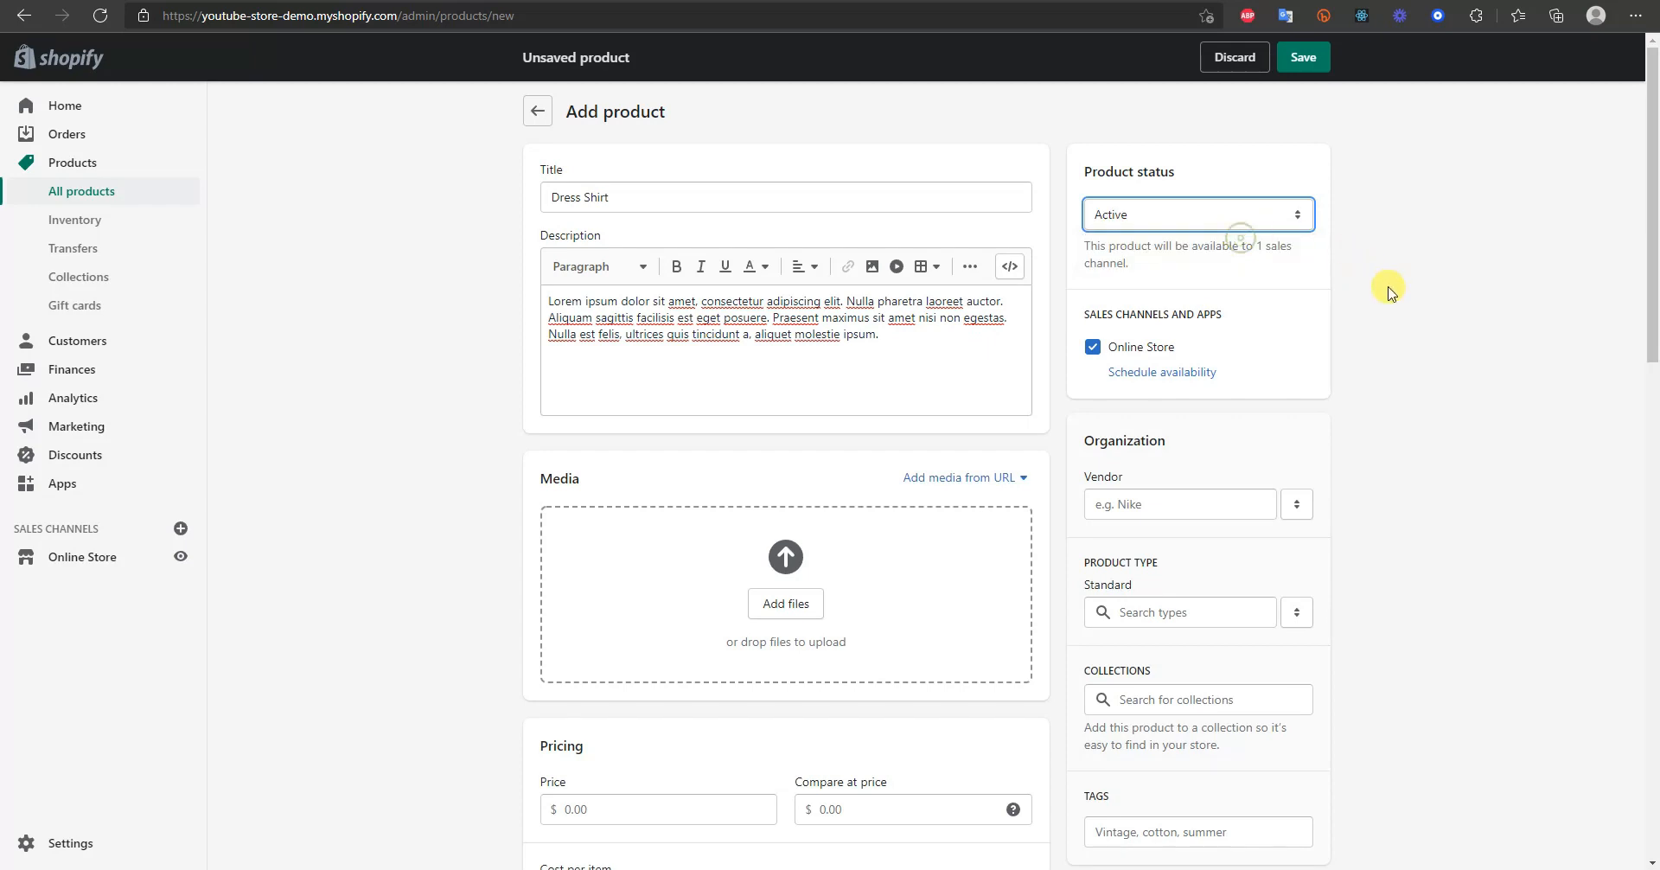
scroll(992, 432, "down", 2)
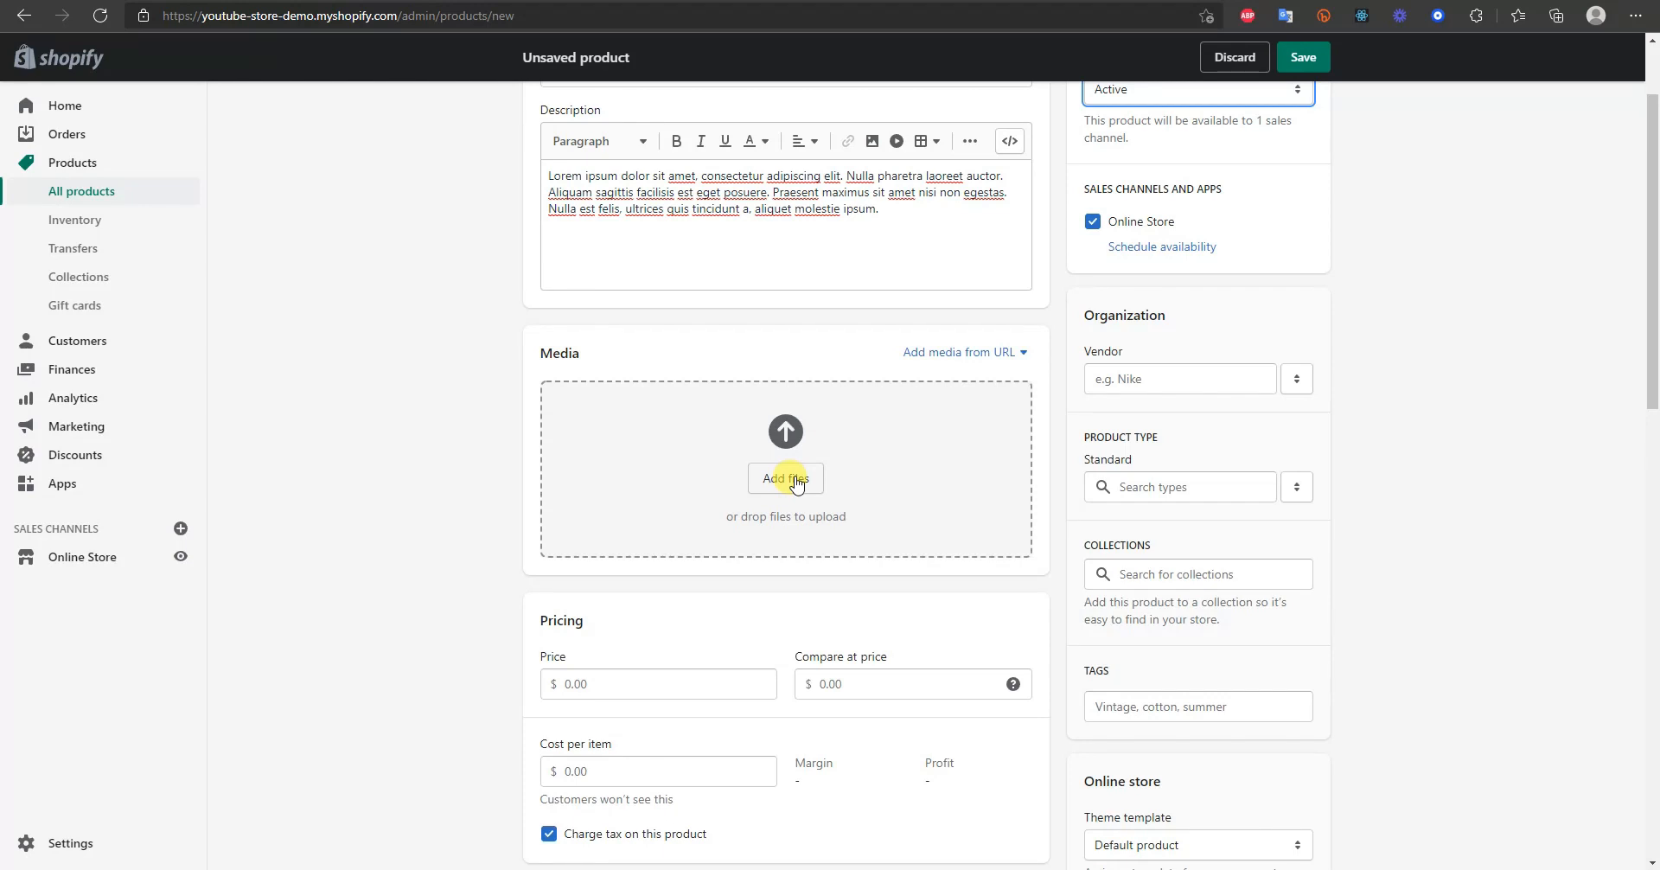
left_click(796, 482)
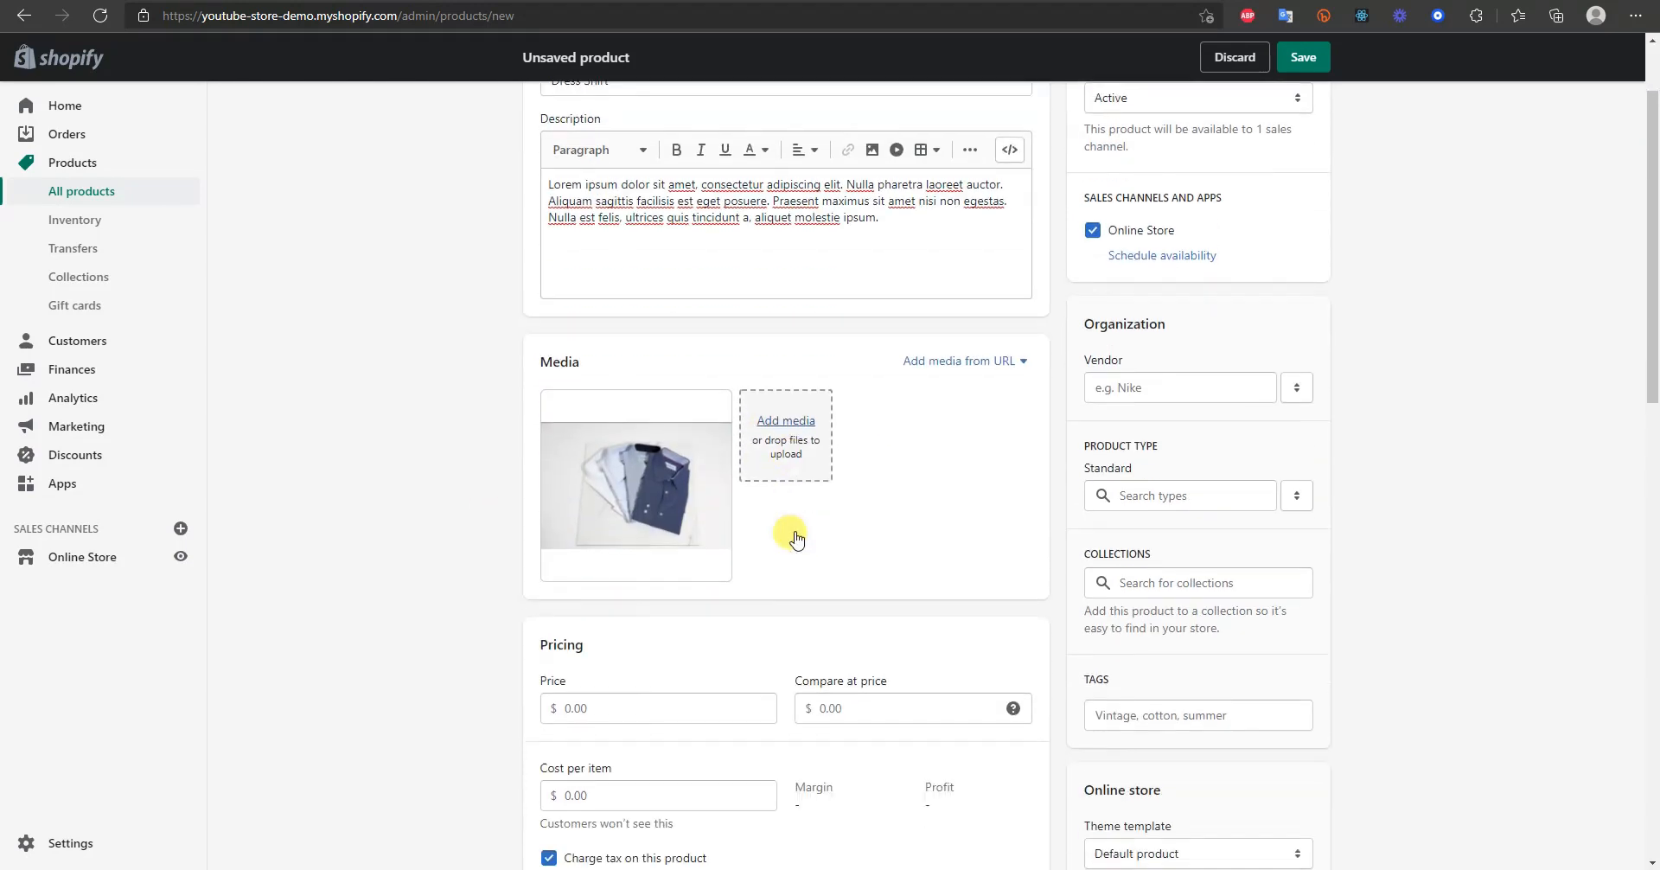
scroll(1263, 418, "down", 3)
scroll(1121, 410, "up", 3)
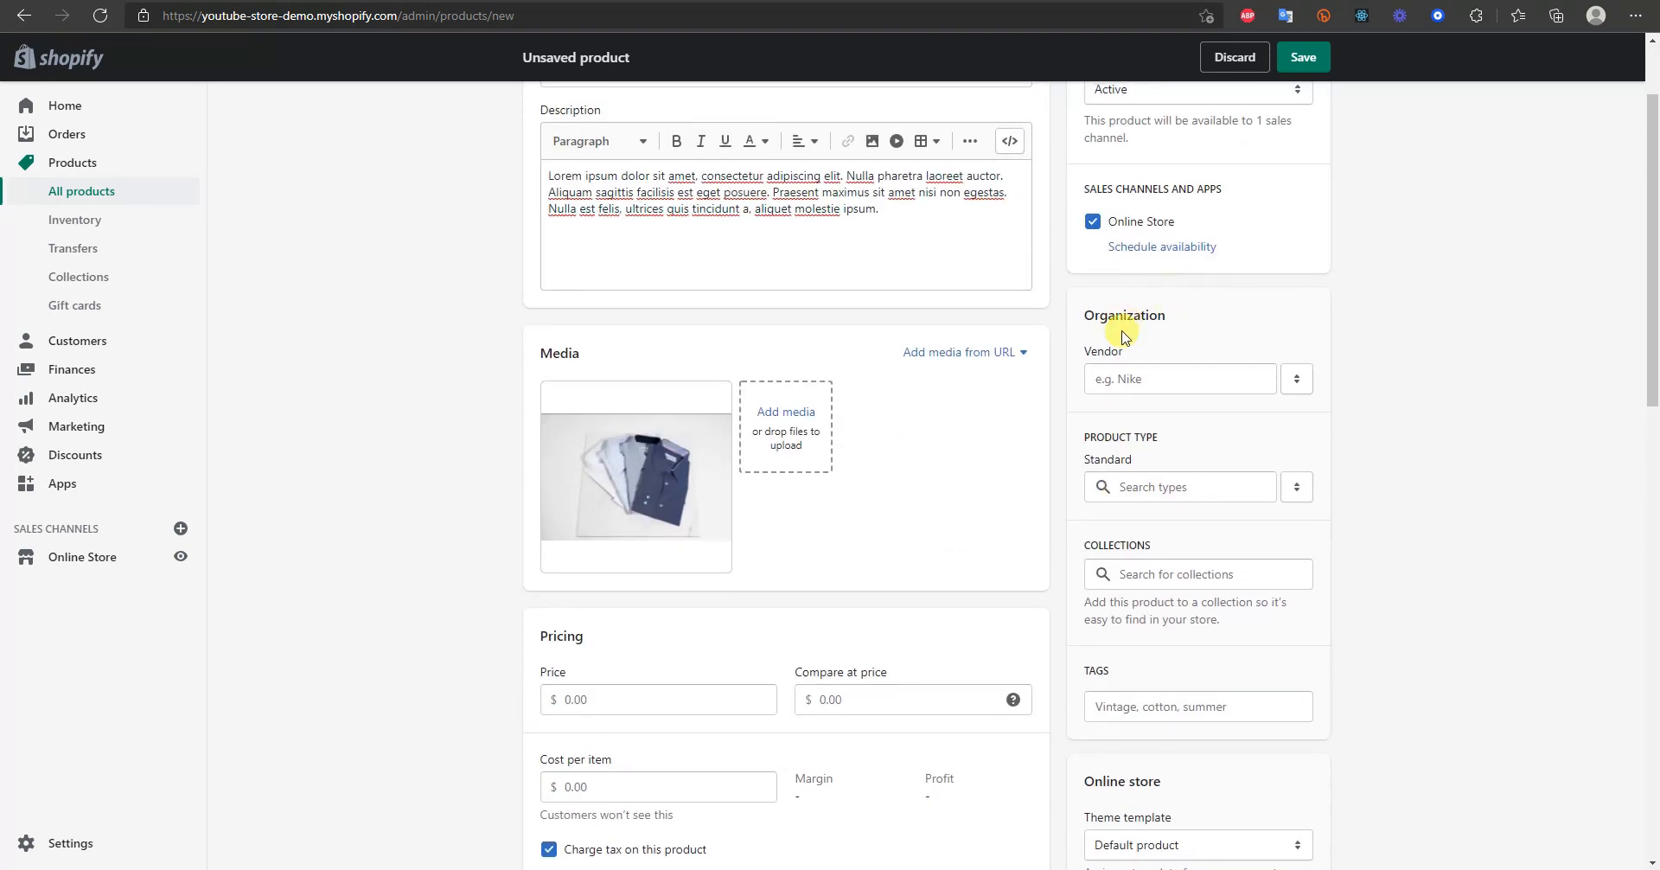
- Set the standard product type to Shirts & Tops, found under Apparel & Accessories and Clothing
left_click(1139, 381)
scroll(1215, 447, "down", 2)
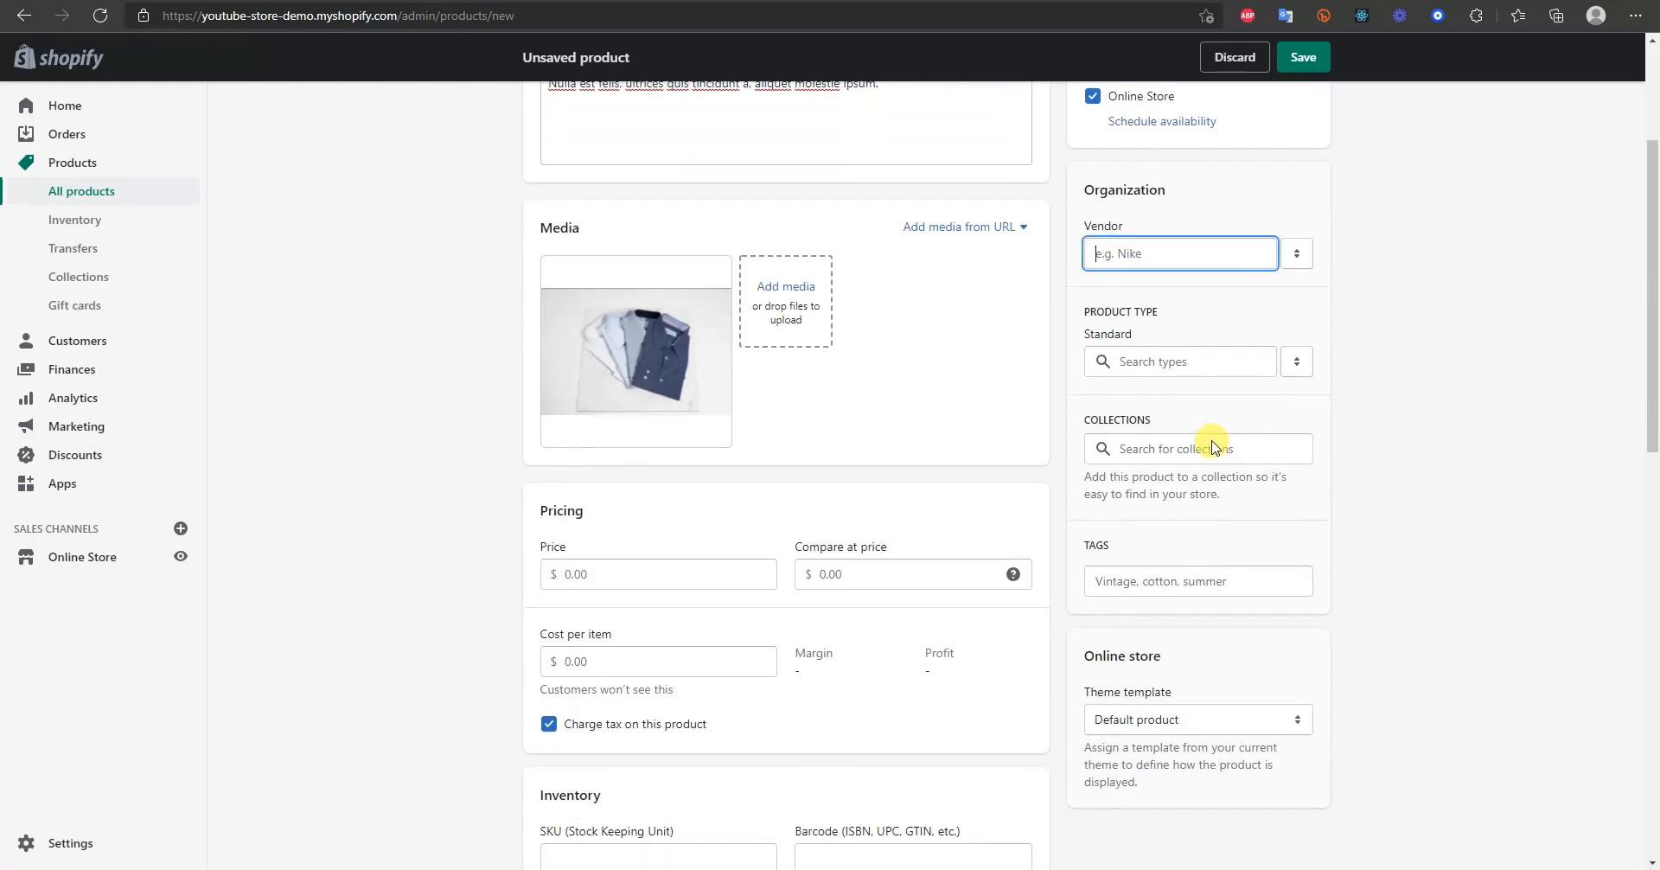
left_click(1176, 361)
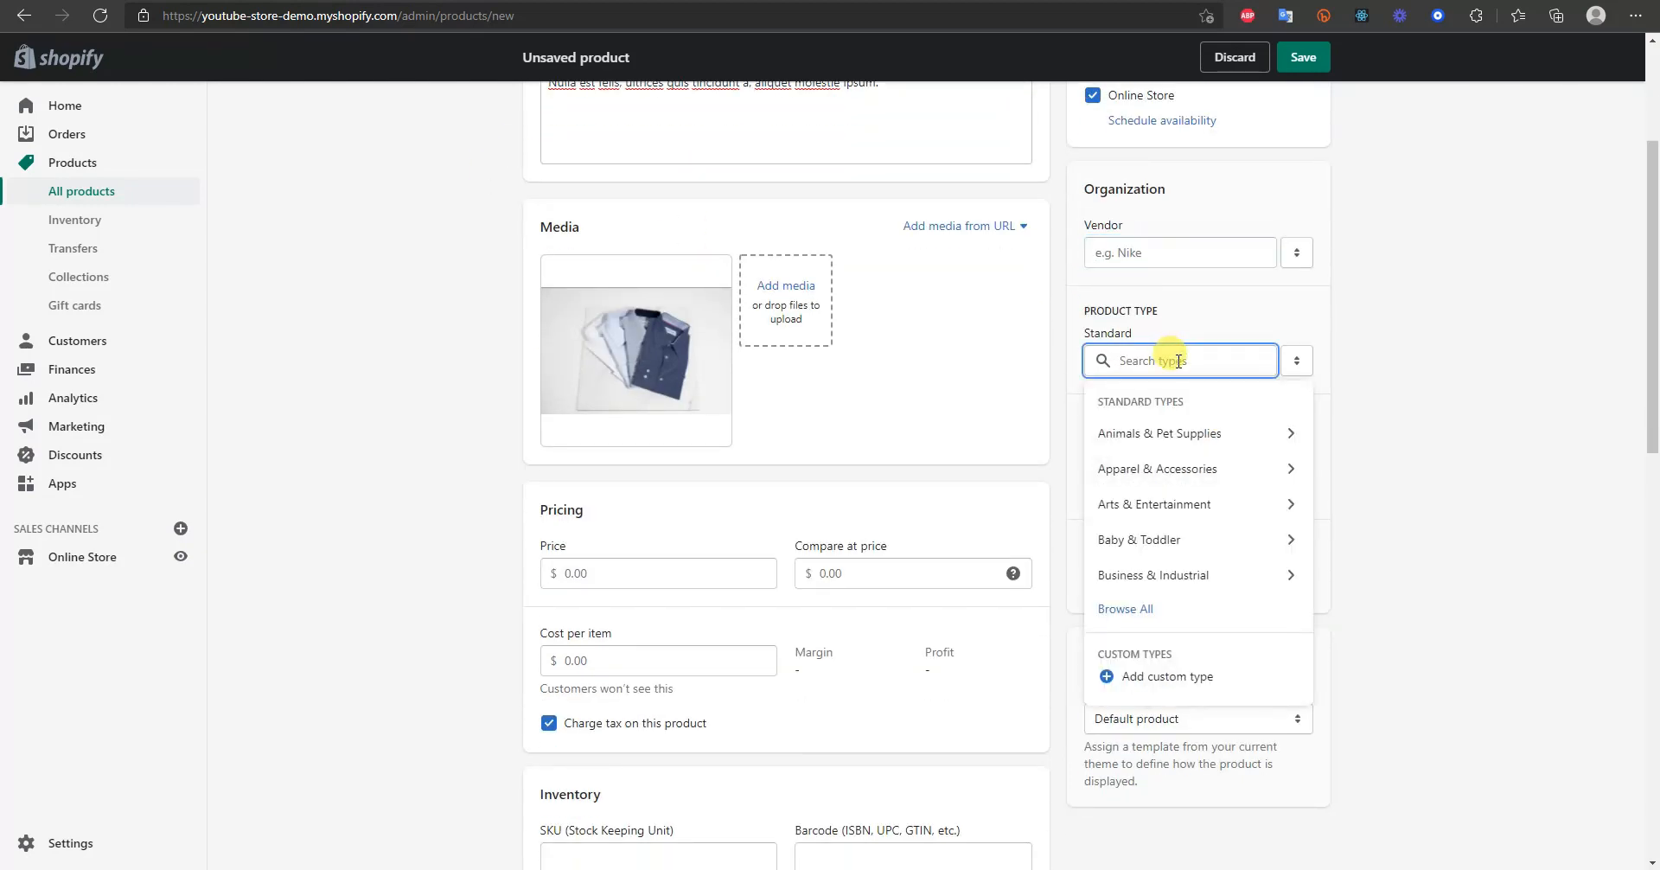
left_click(1277, 470)
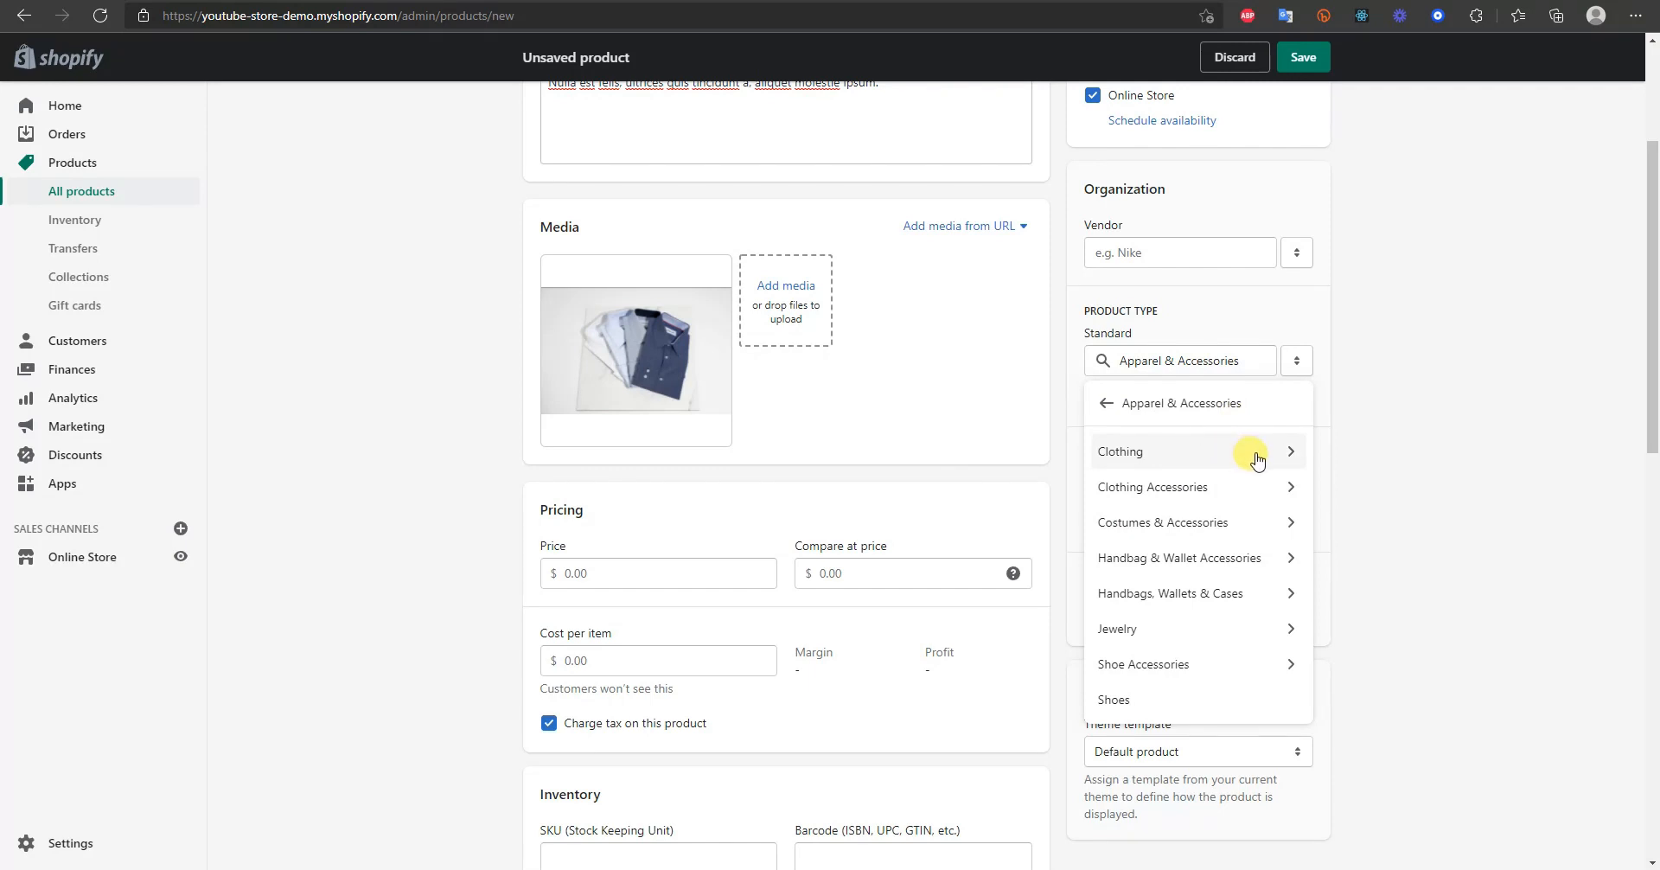
left_click(1256, 459)
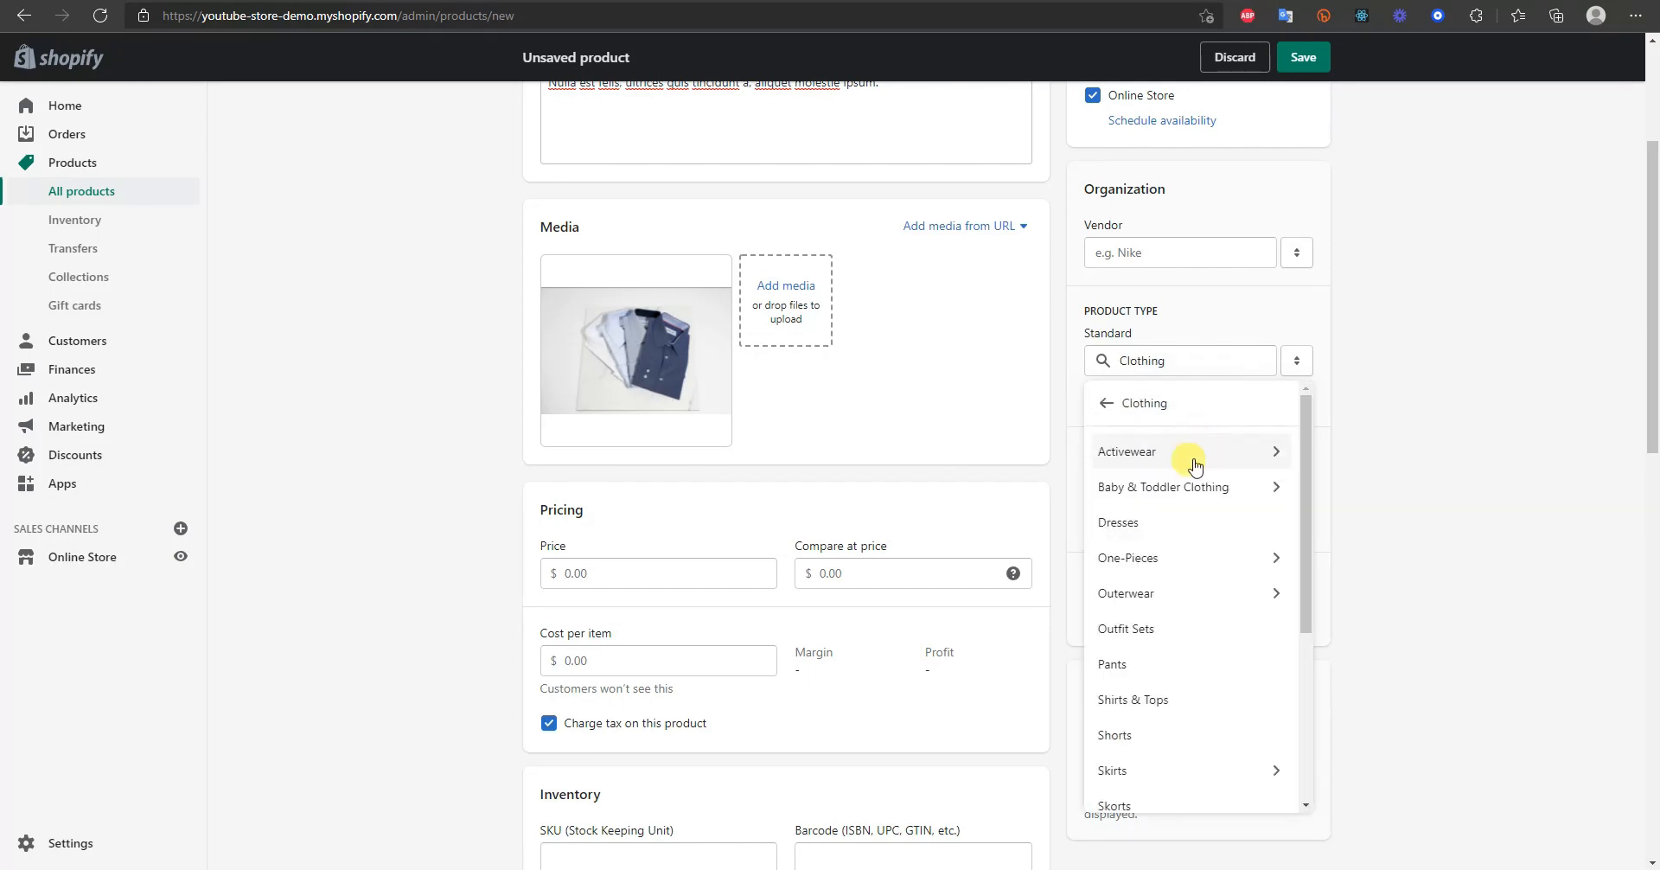
scroll(1195, 657, "down", 1)
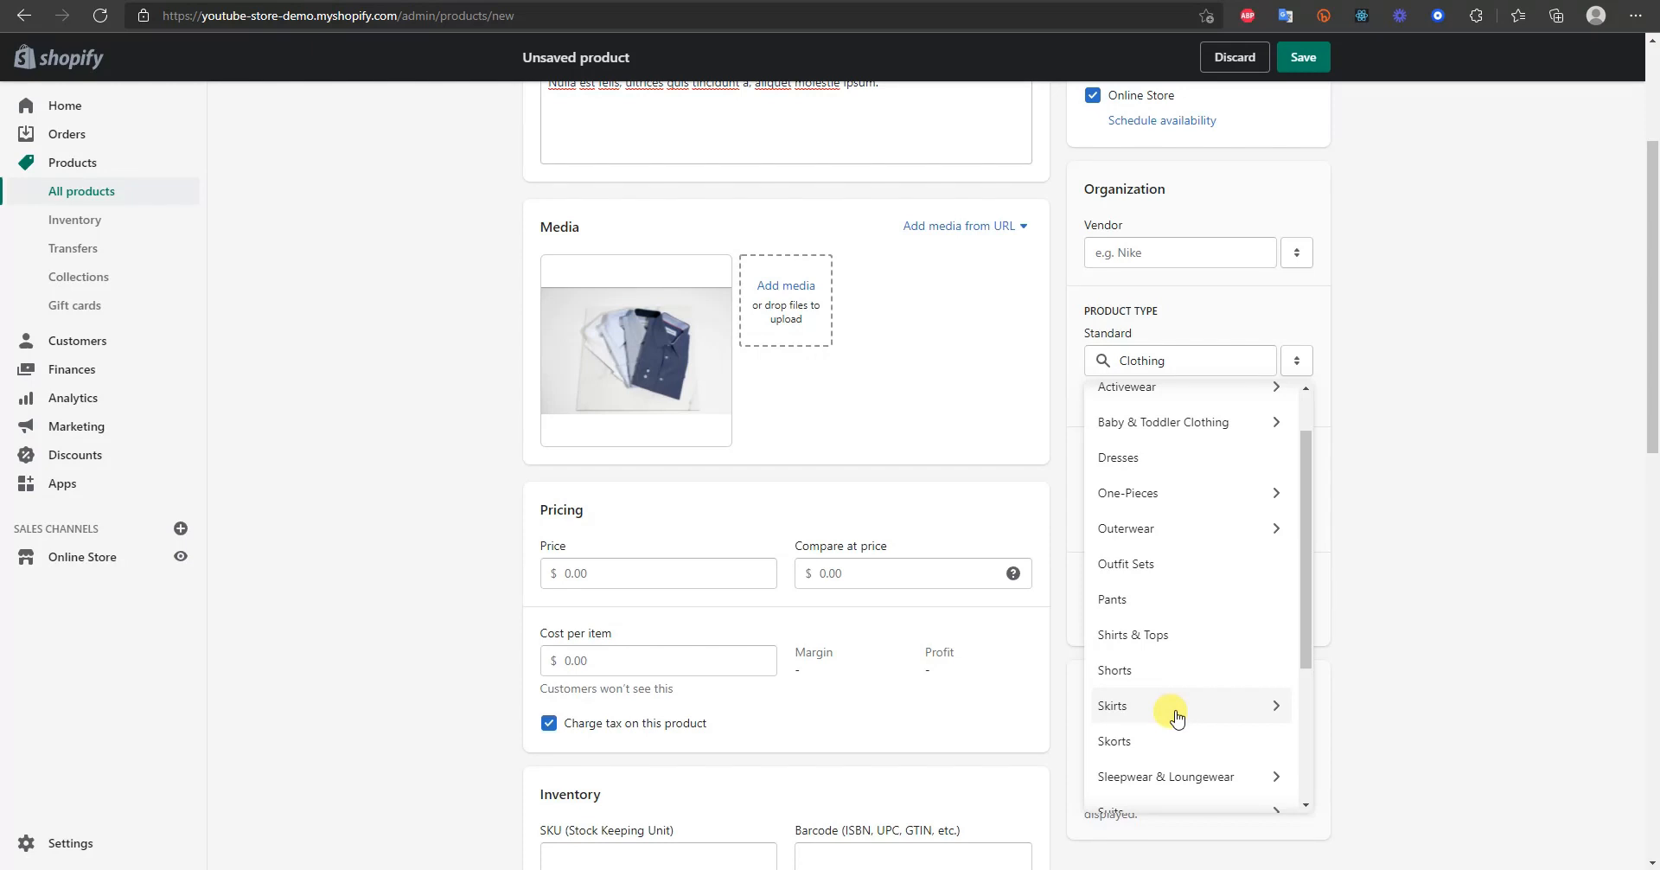
left_click(1178, 635)
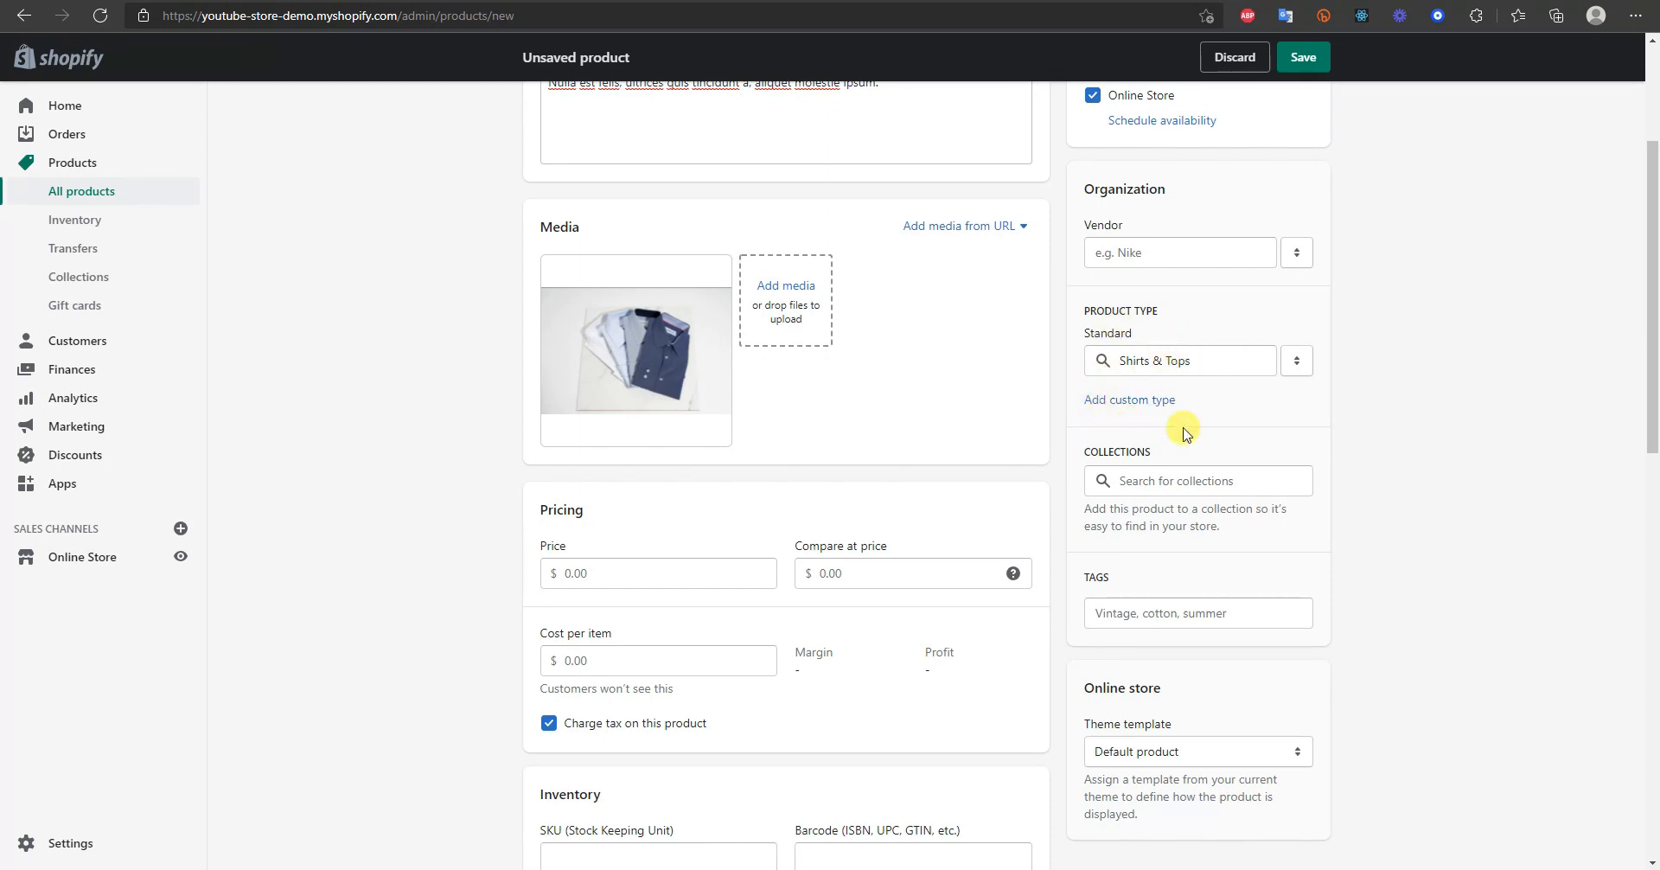
- Add the product to the Home page collection
scroll(1271, 454, "down", 2)
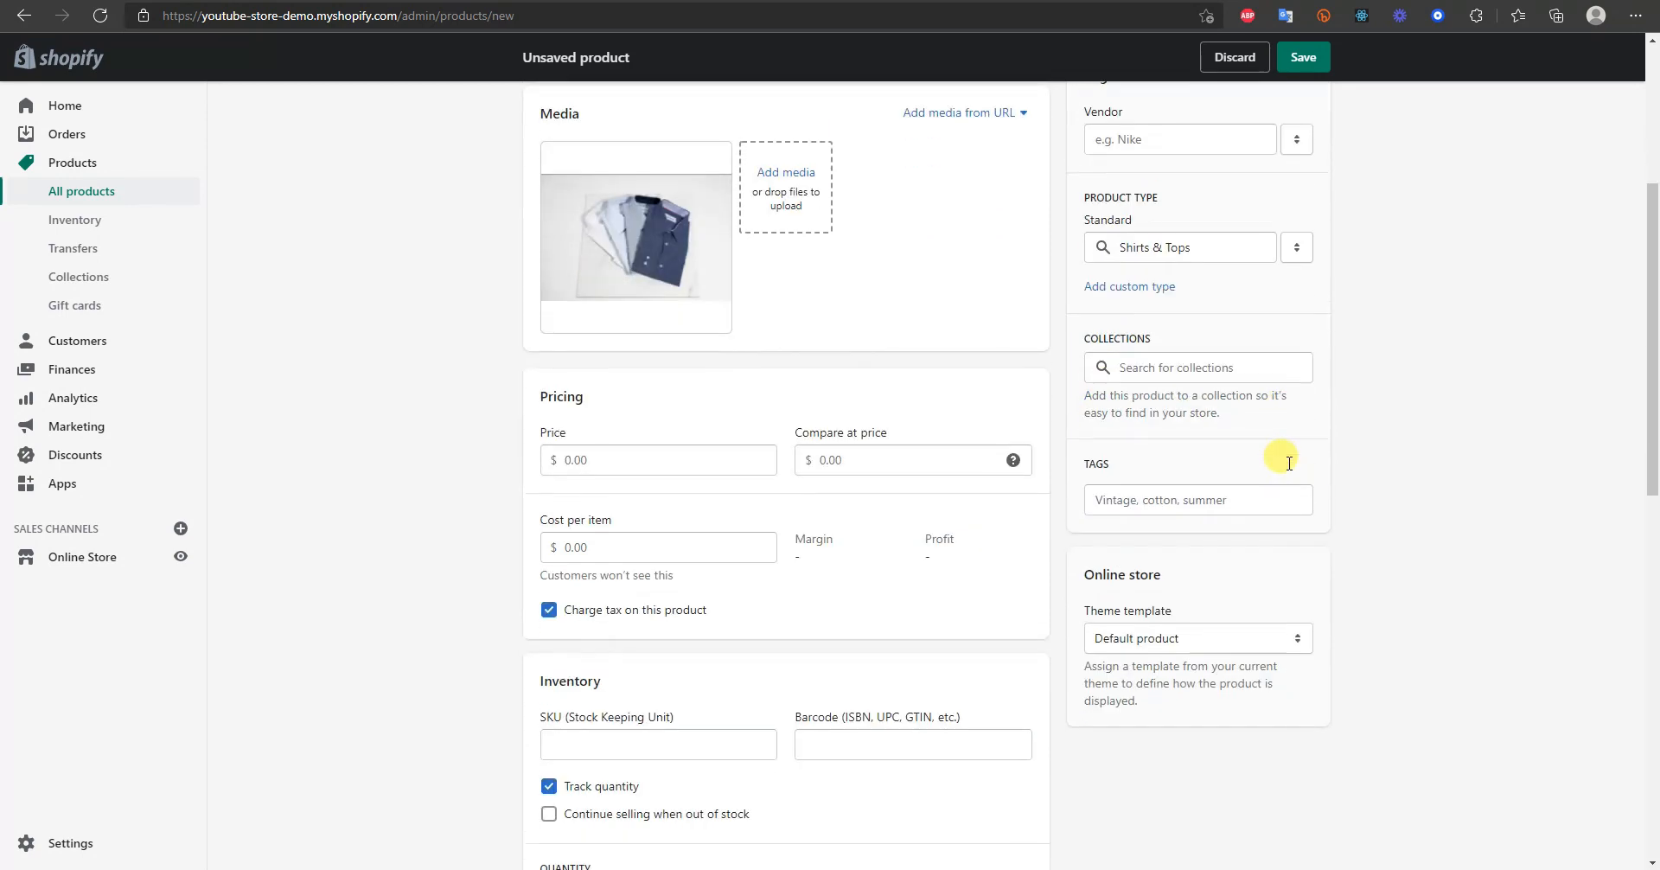
left_click(1185, 358)
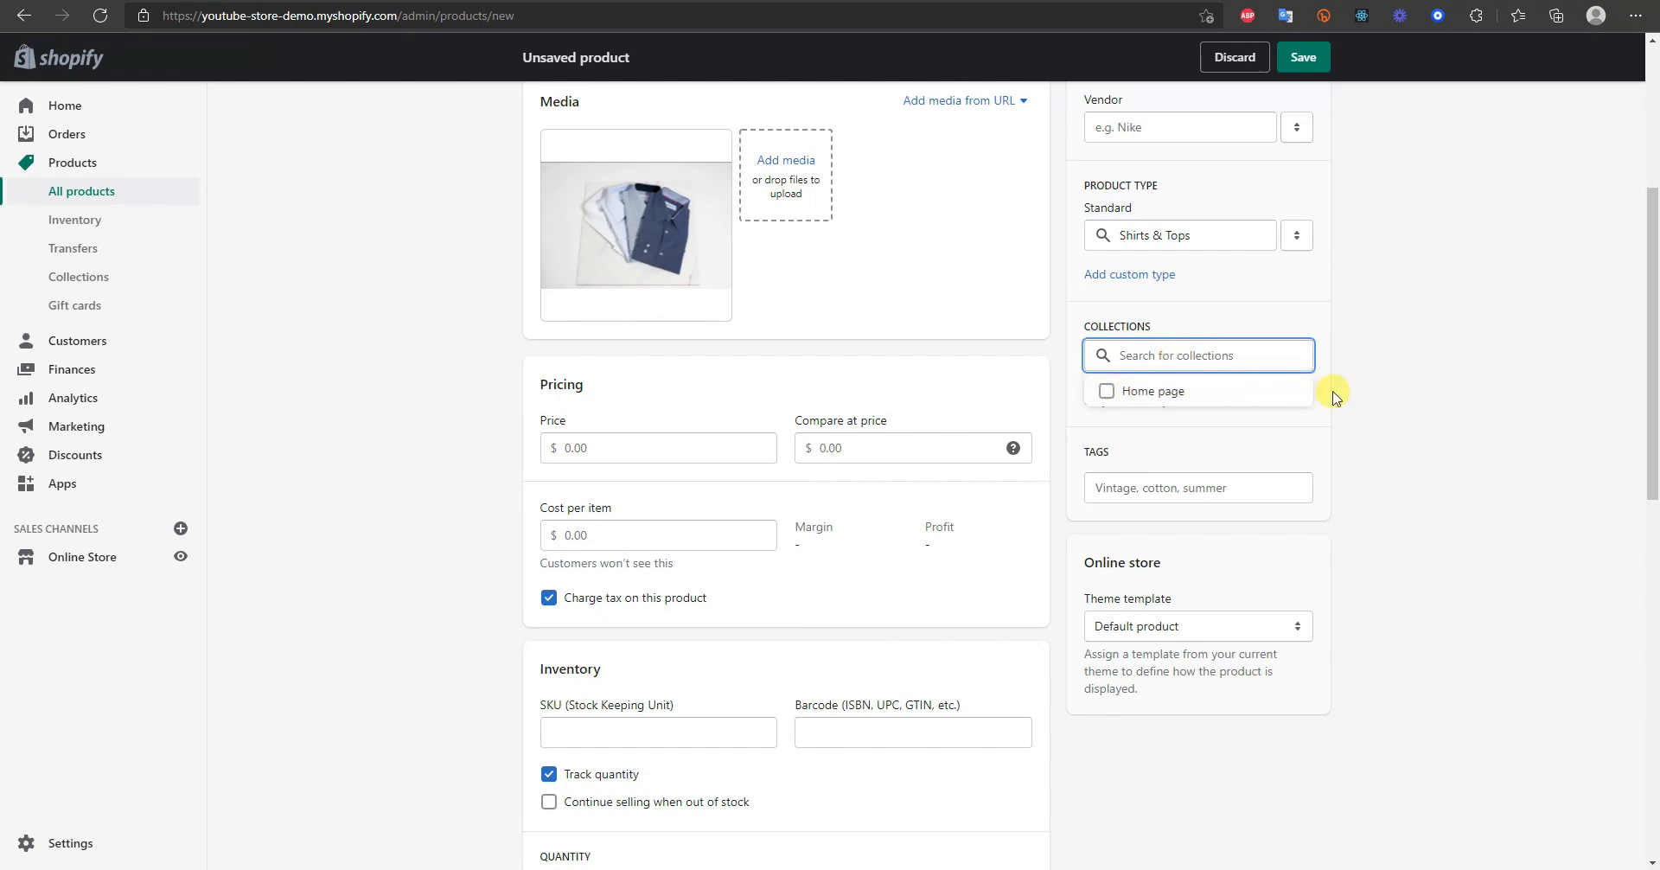
left_click(1353, 404)
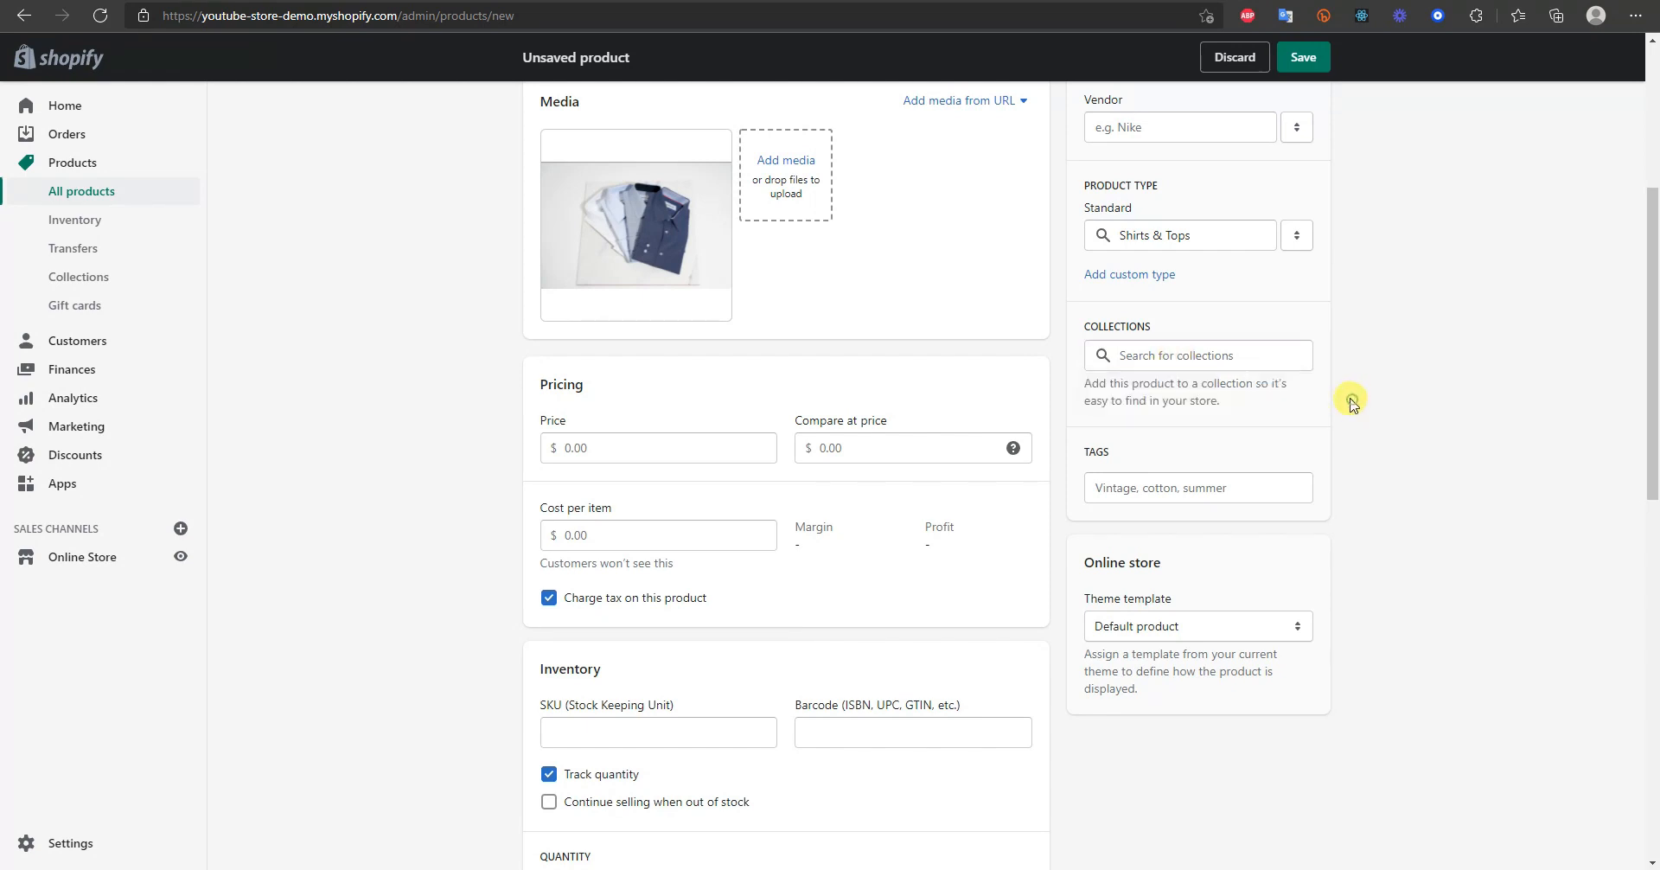
left_click(1173, 360)
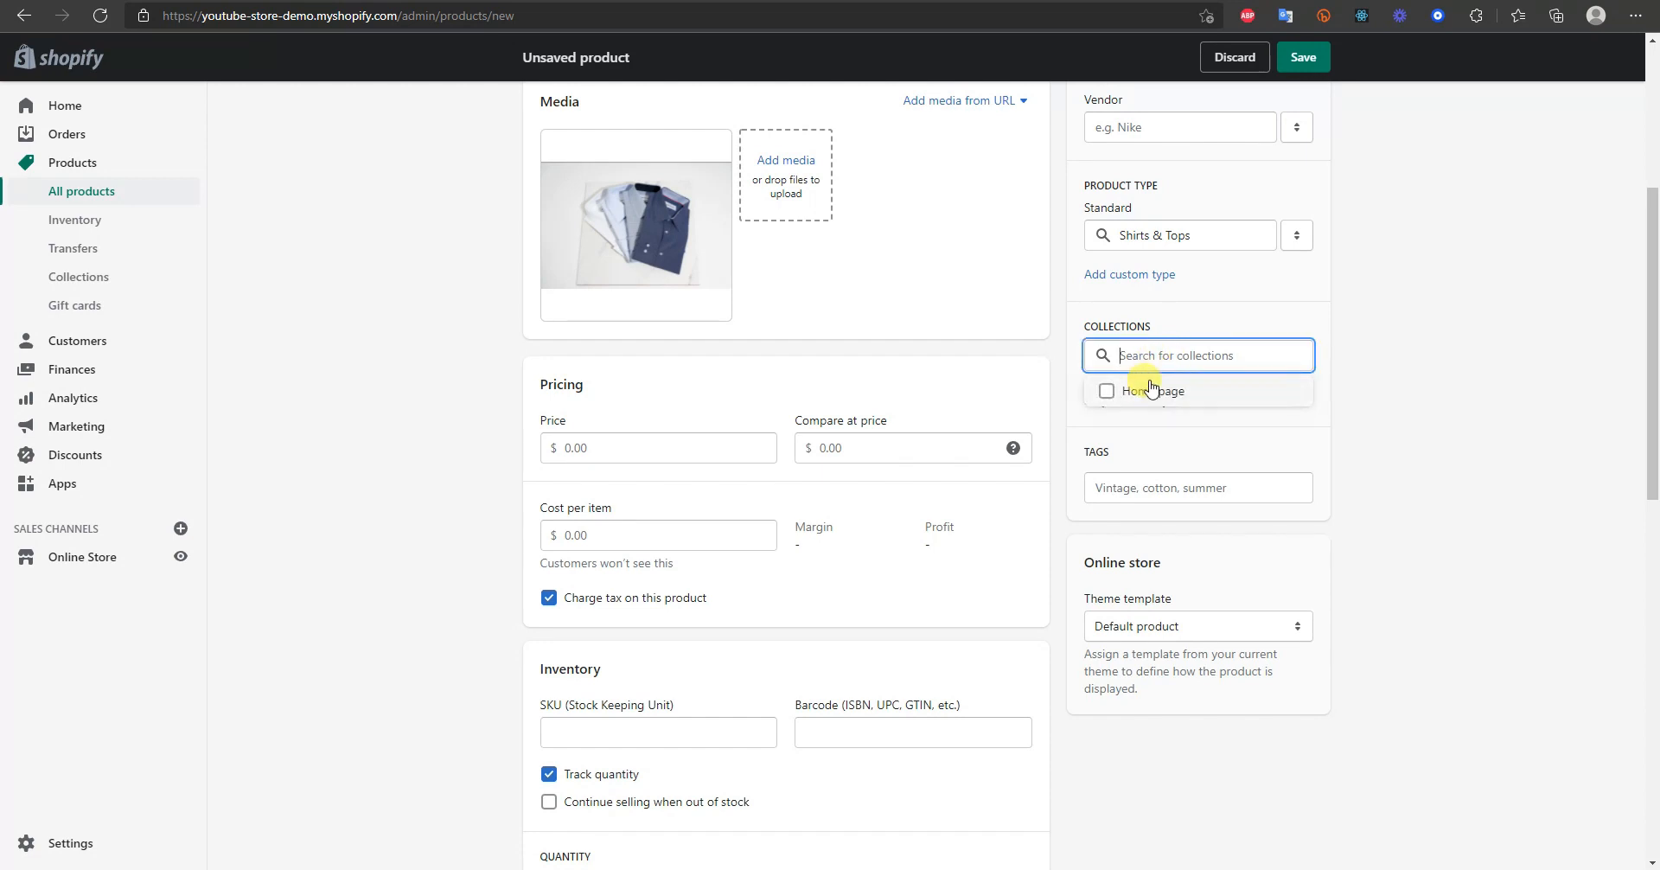
left_click(1151, 391)
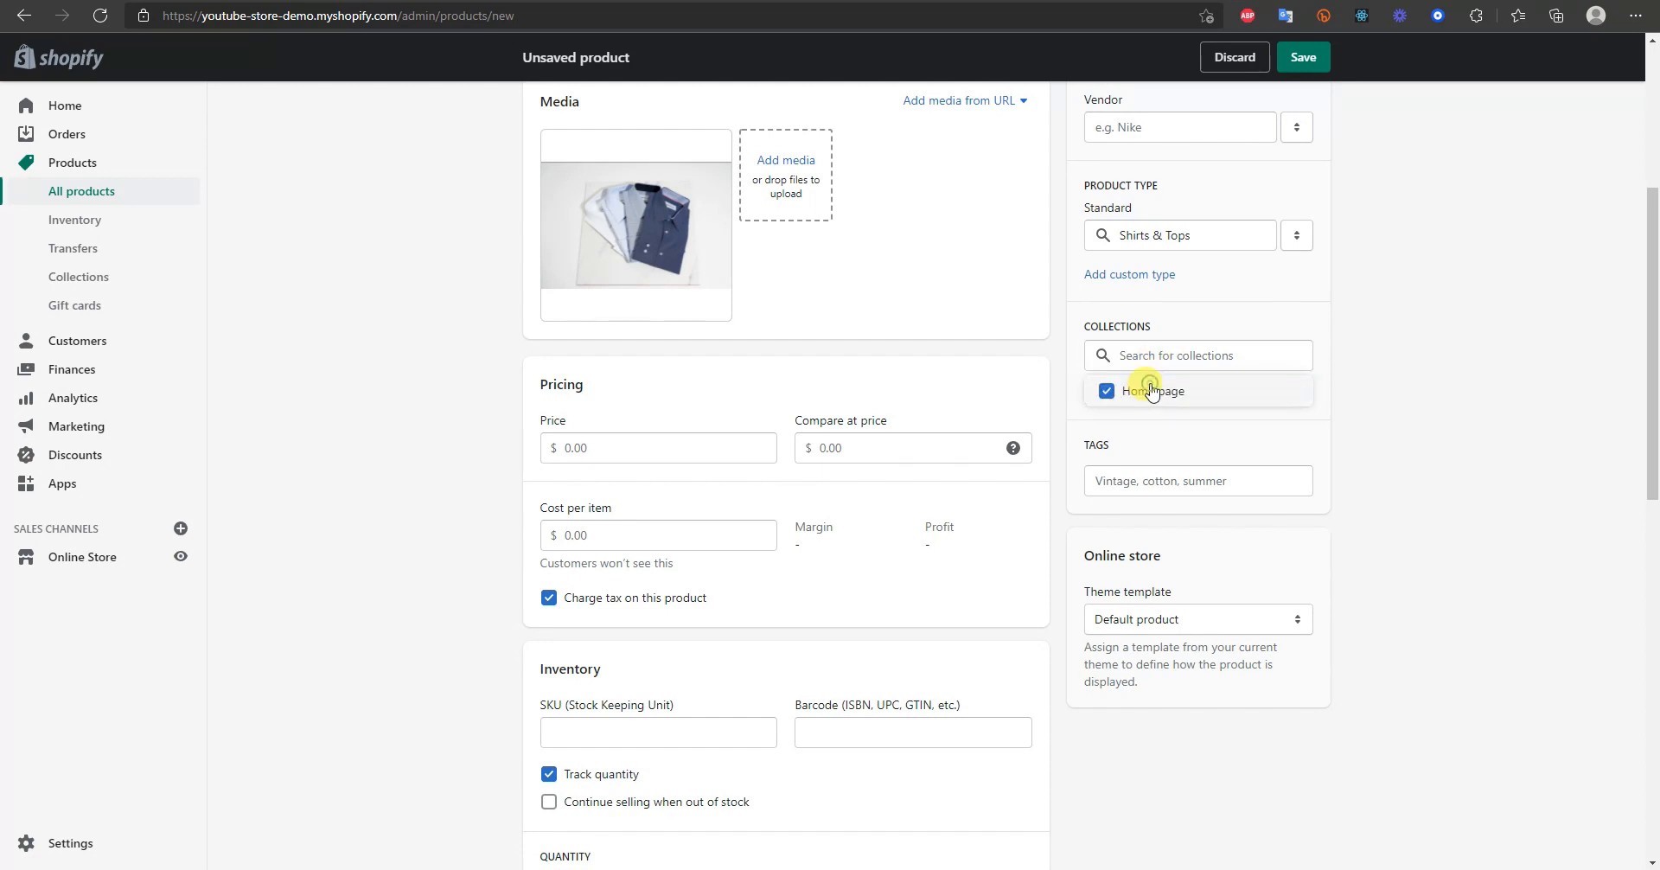
left_click(1357, 378)
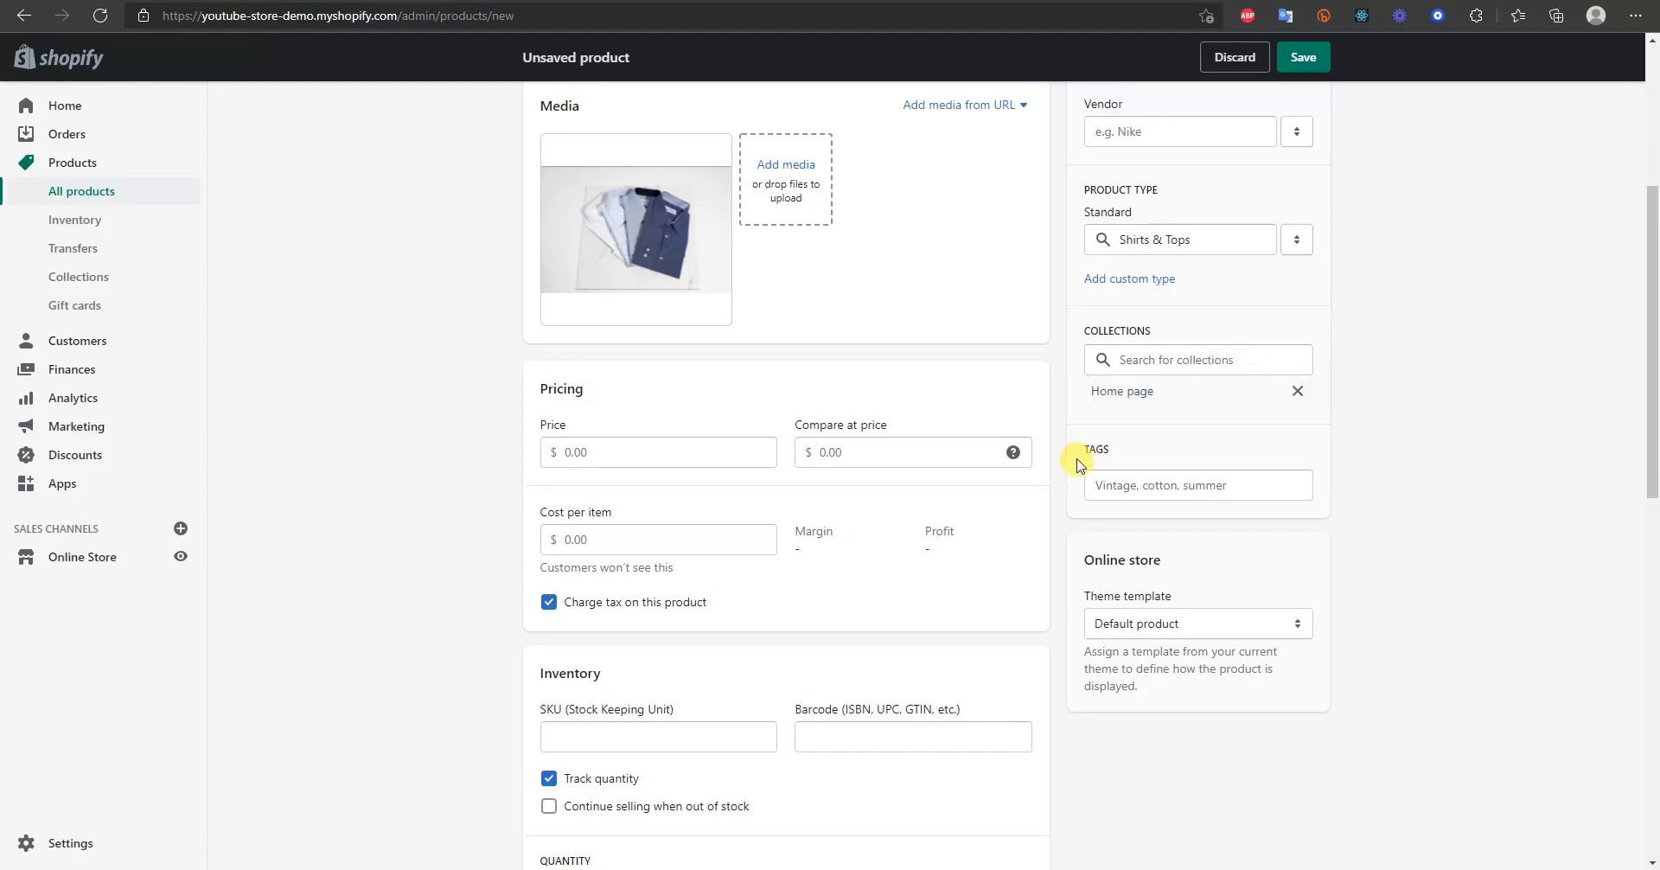
- Check the Featured products section in the theme editor and add the tag dress shirt to the product
scroll(819, 418, "up", 2)
scroll(1063, 511, "up", 1)
scroll(1318, 556, "down", 4)
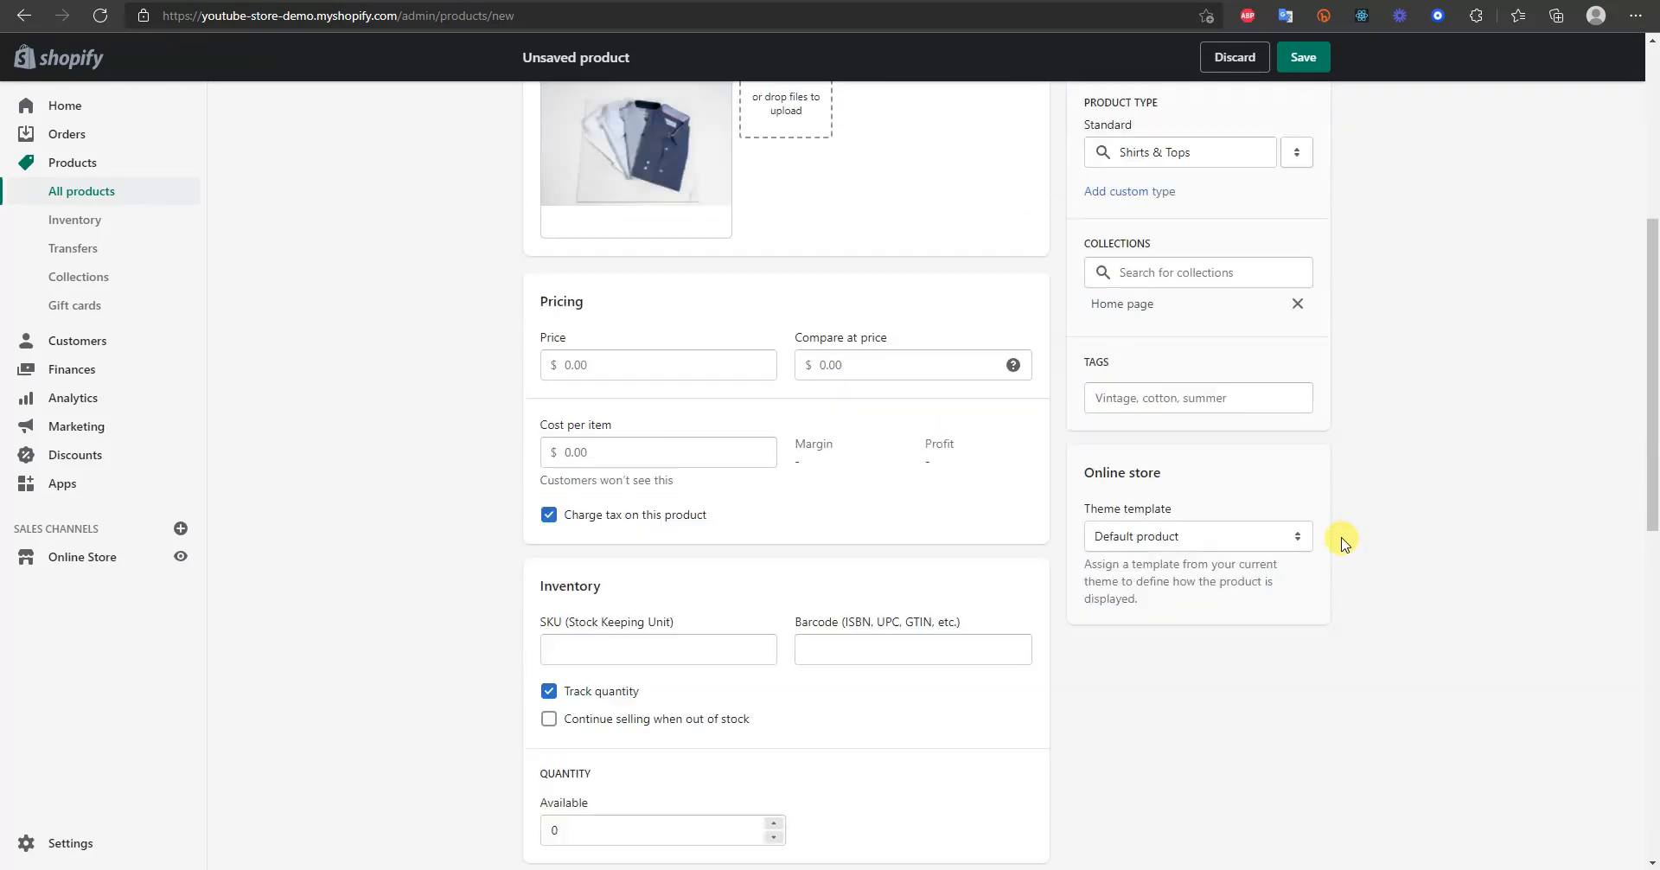
scroll(1288, 382, "up", 2)
left_click(1156, 478)
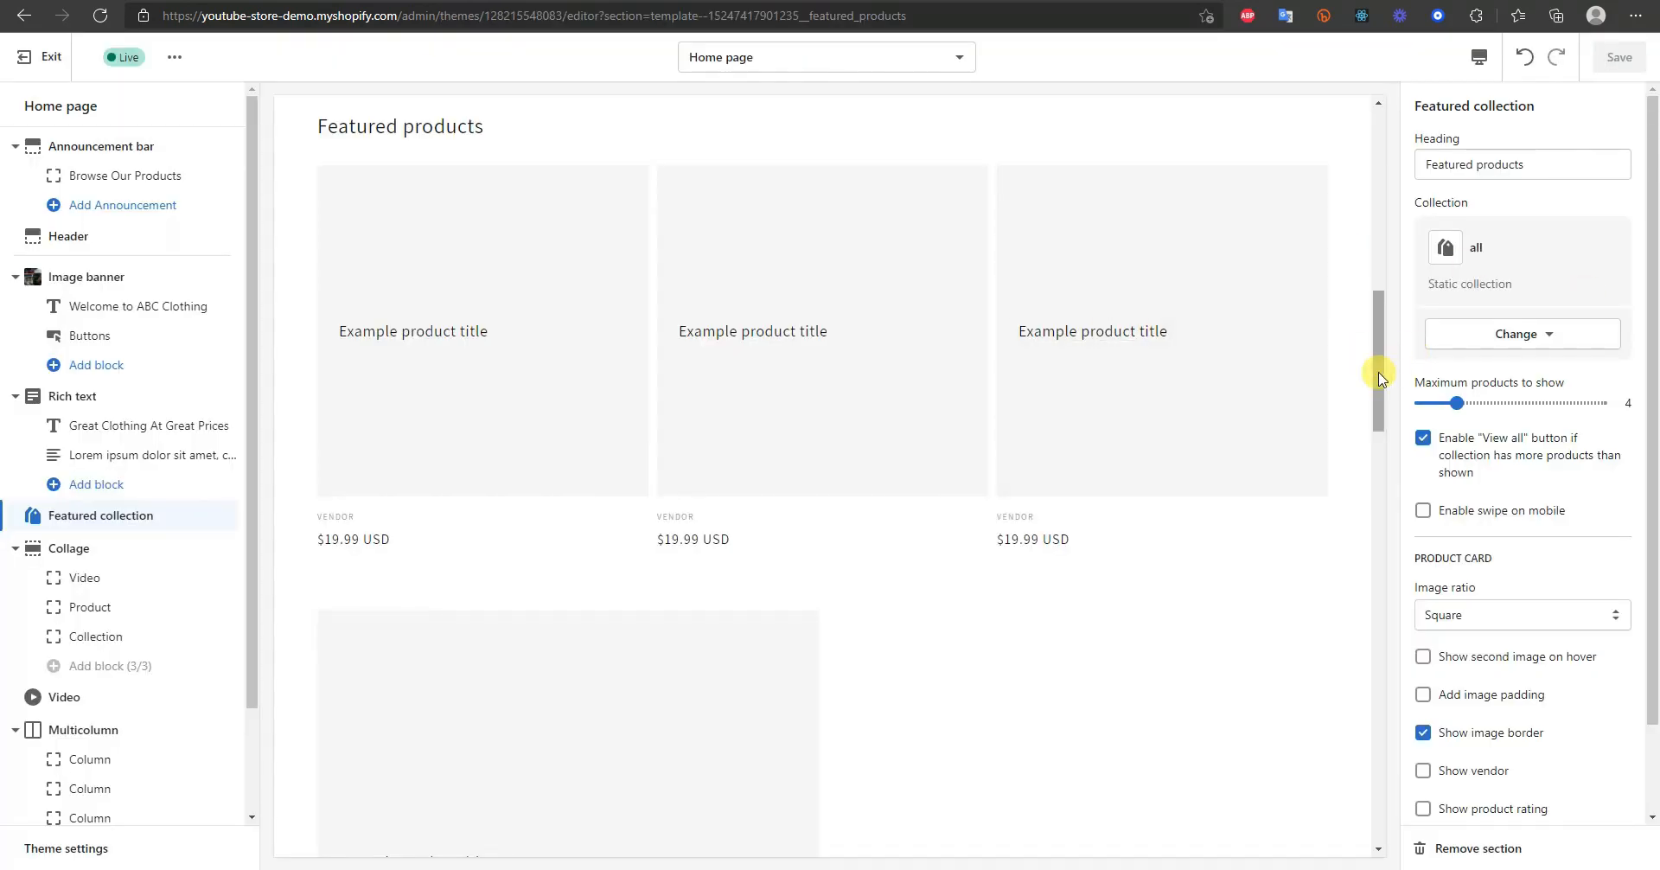
left_click_drag(1376, 363, 1319, 177)
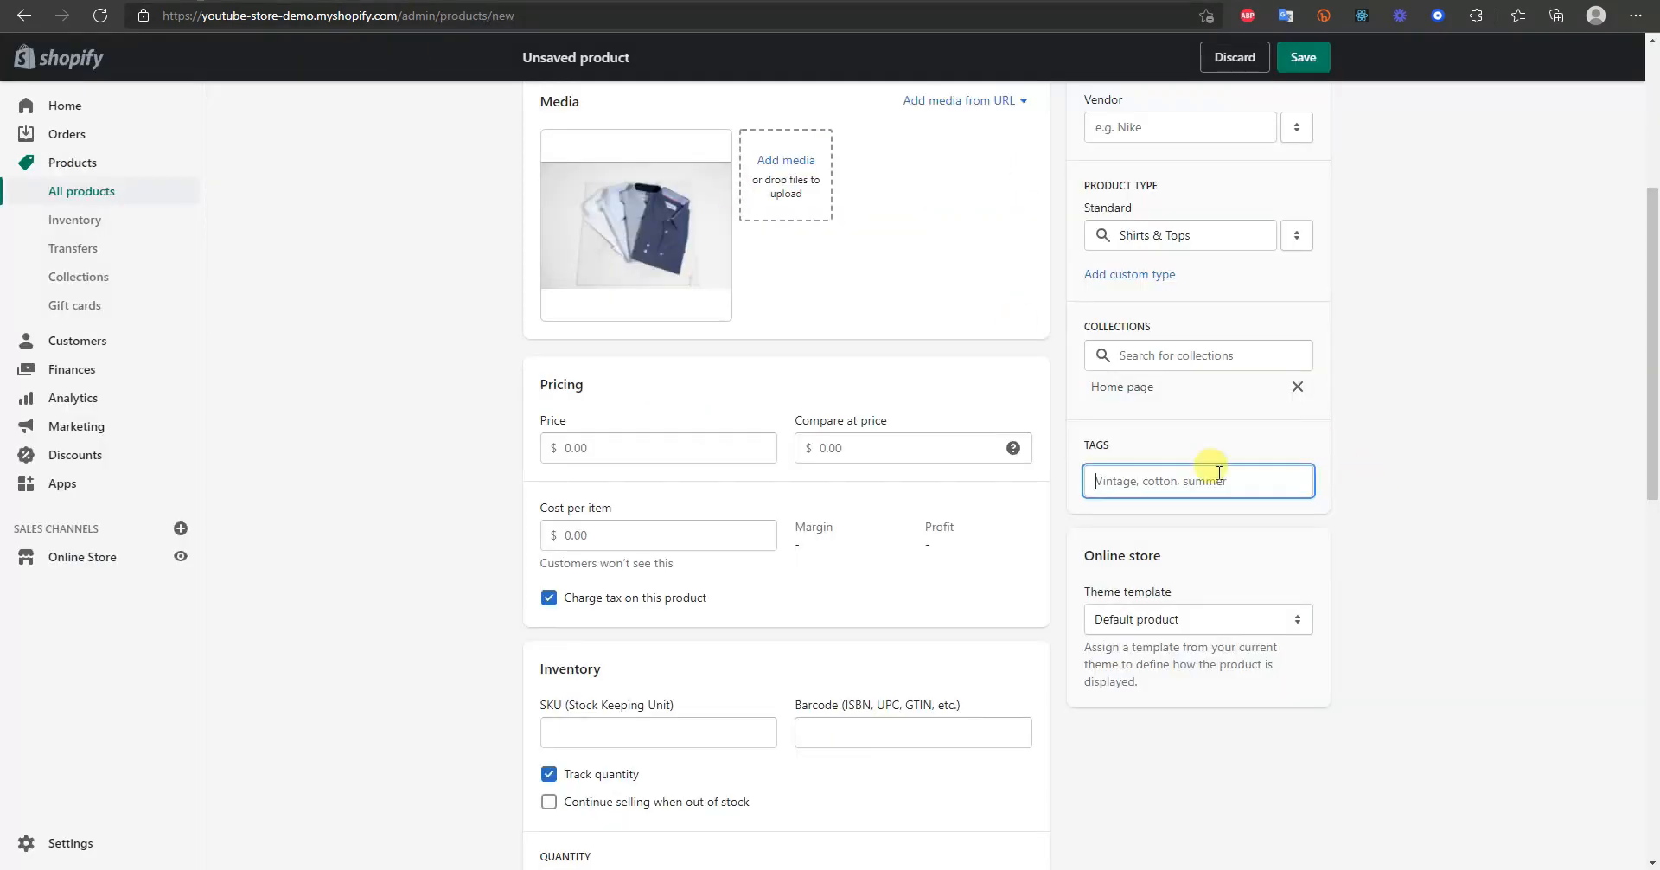
type("ress shirt")
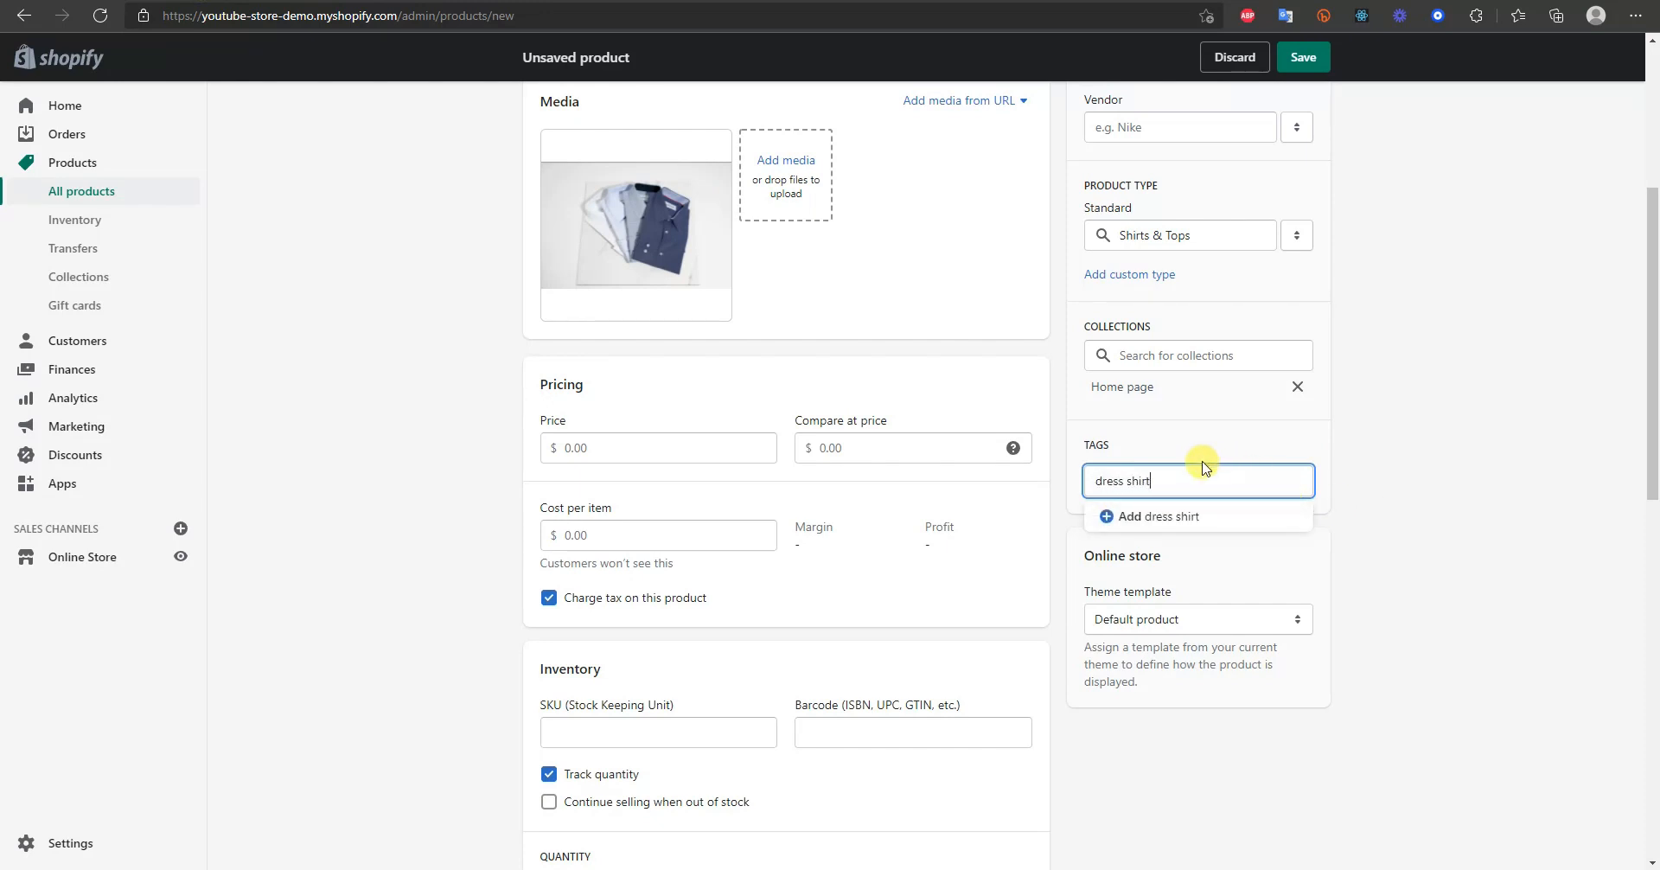
key("Return")
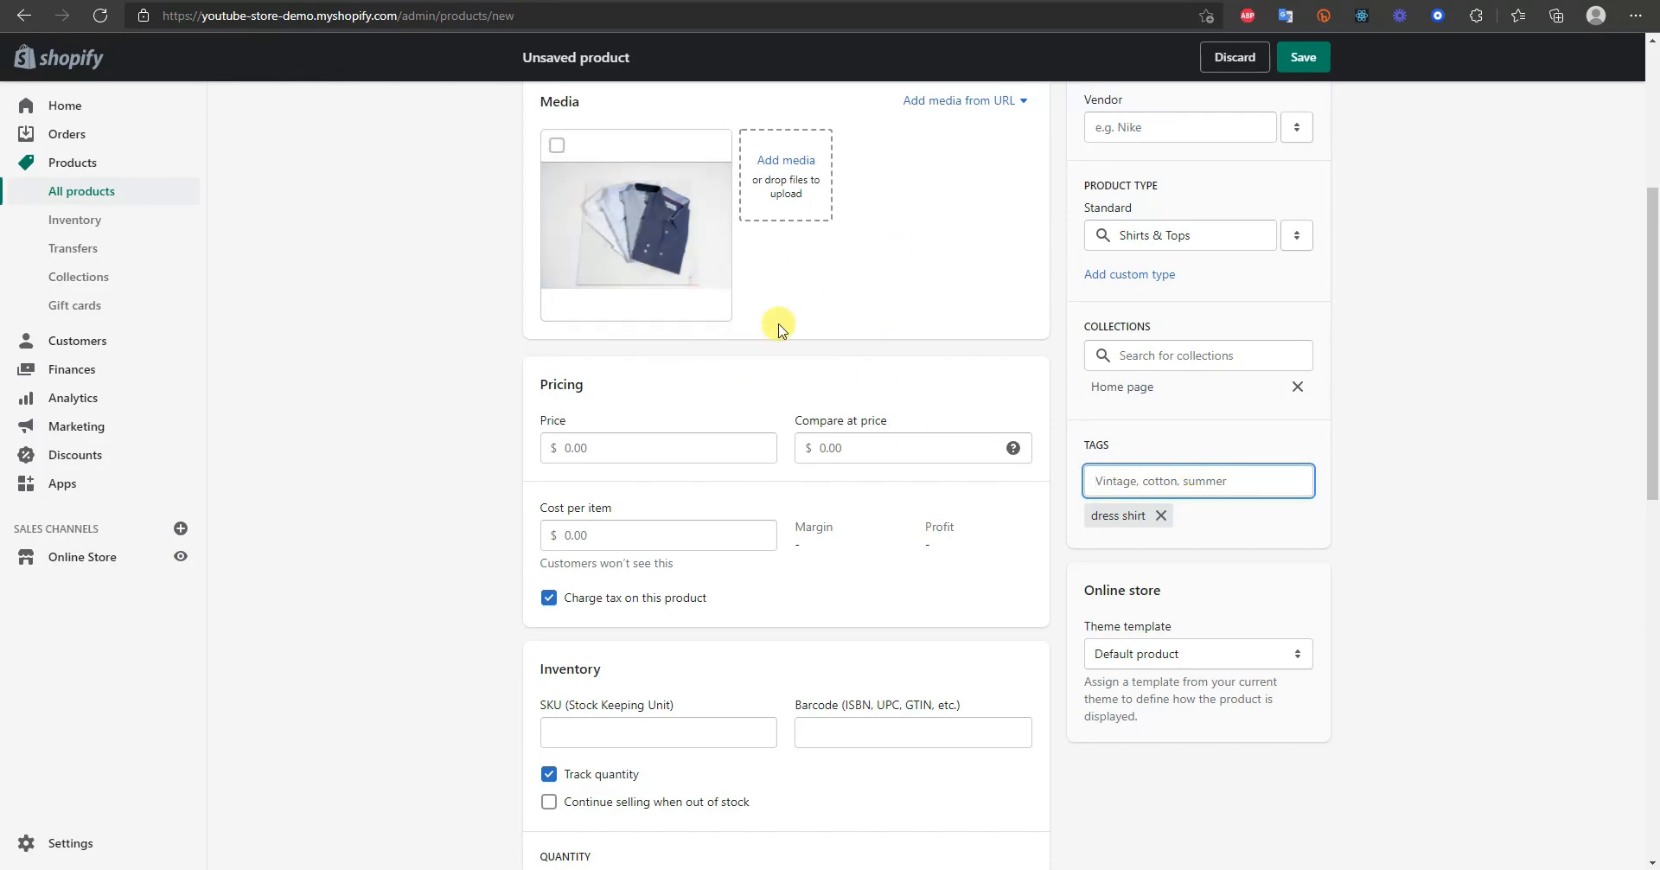
- Set the product's price to $49.99
scroll(601, 310, "down", 2)
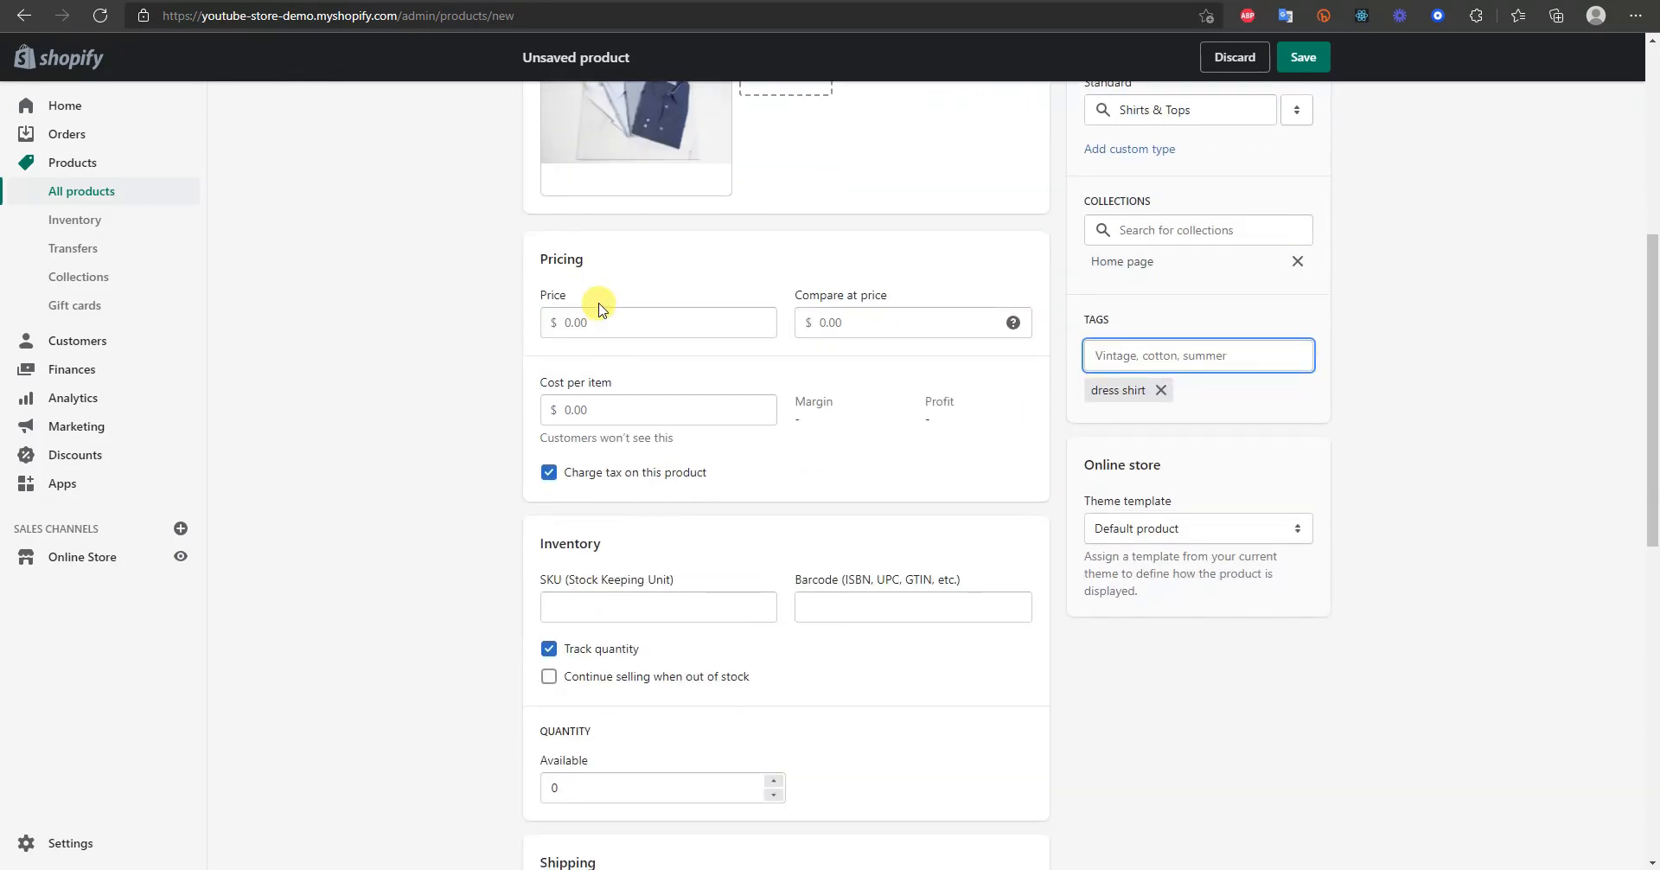
left_click(597, 327)
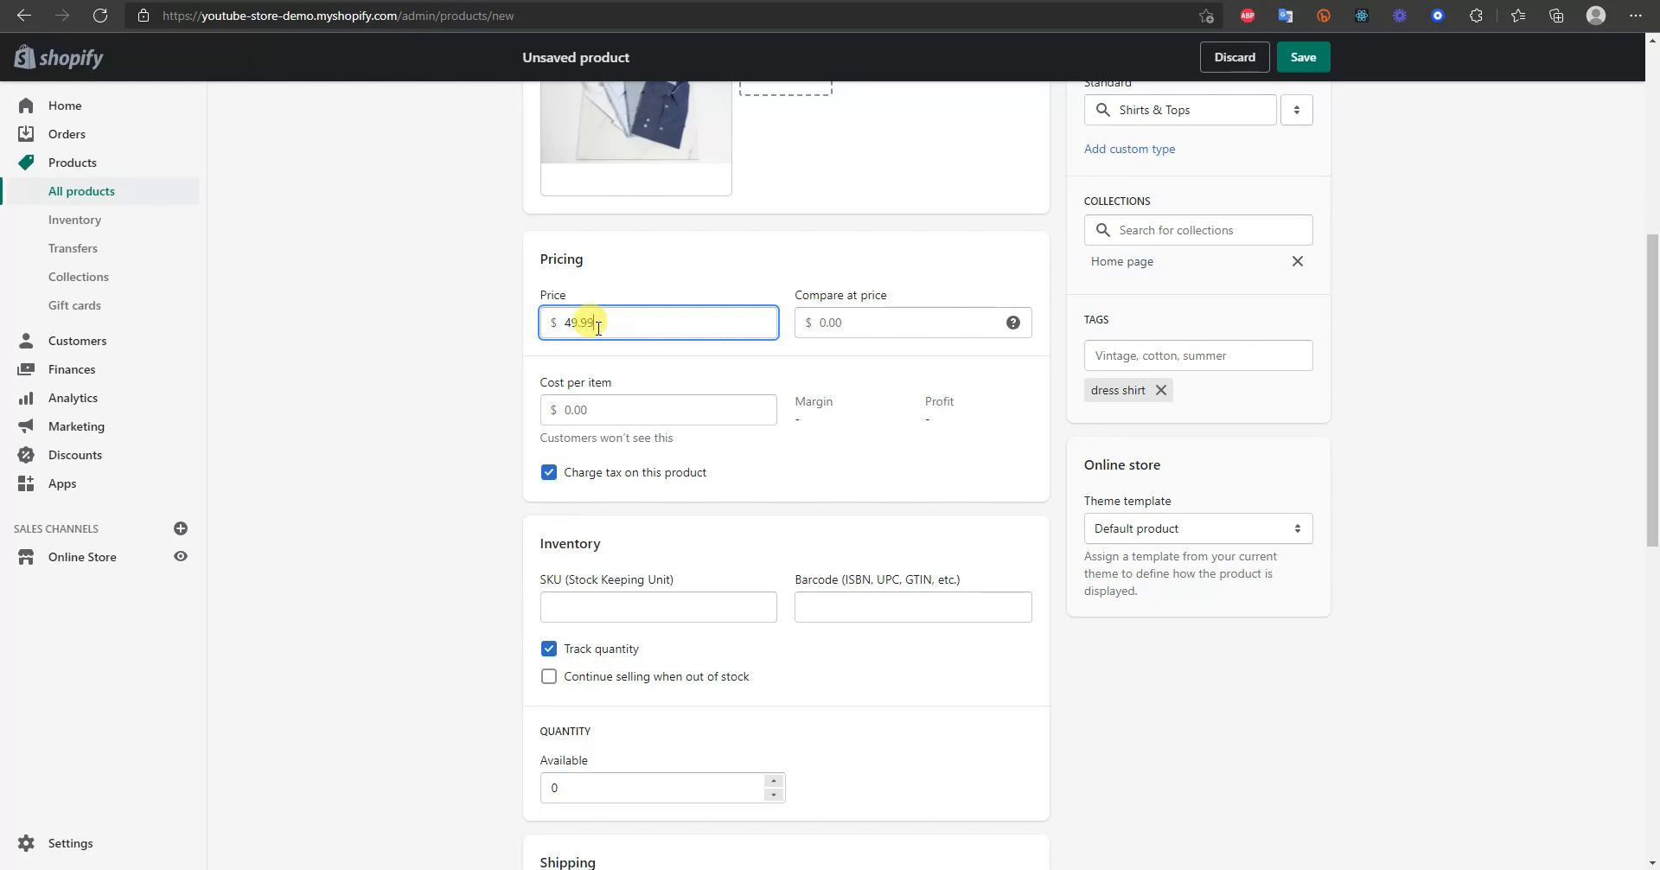
- Try compare-at prices of $59.99 and $49.99 for the product and clear the value again
left_click(877, 330)
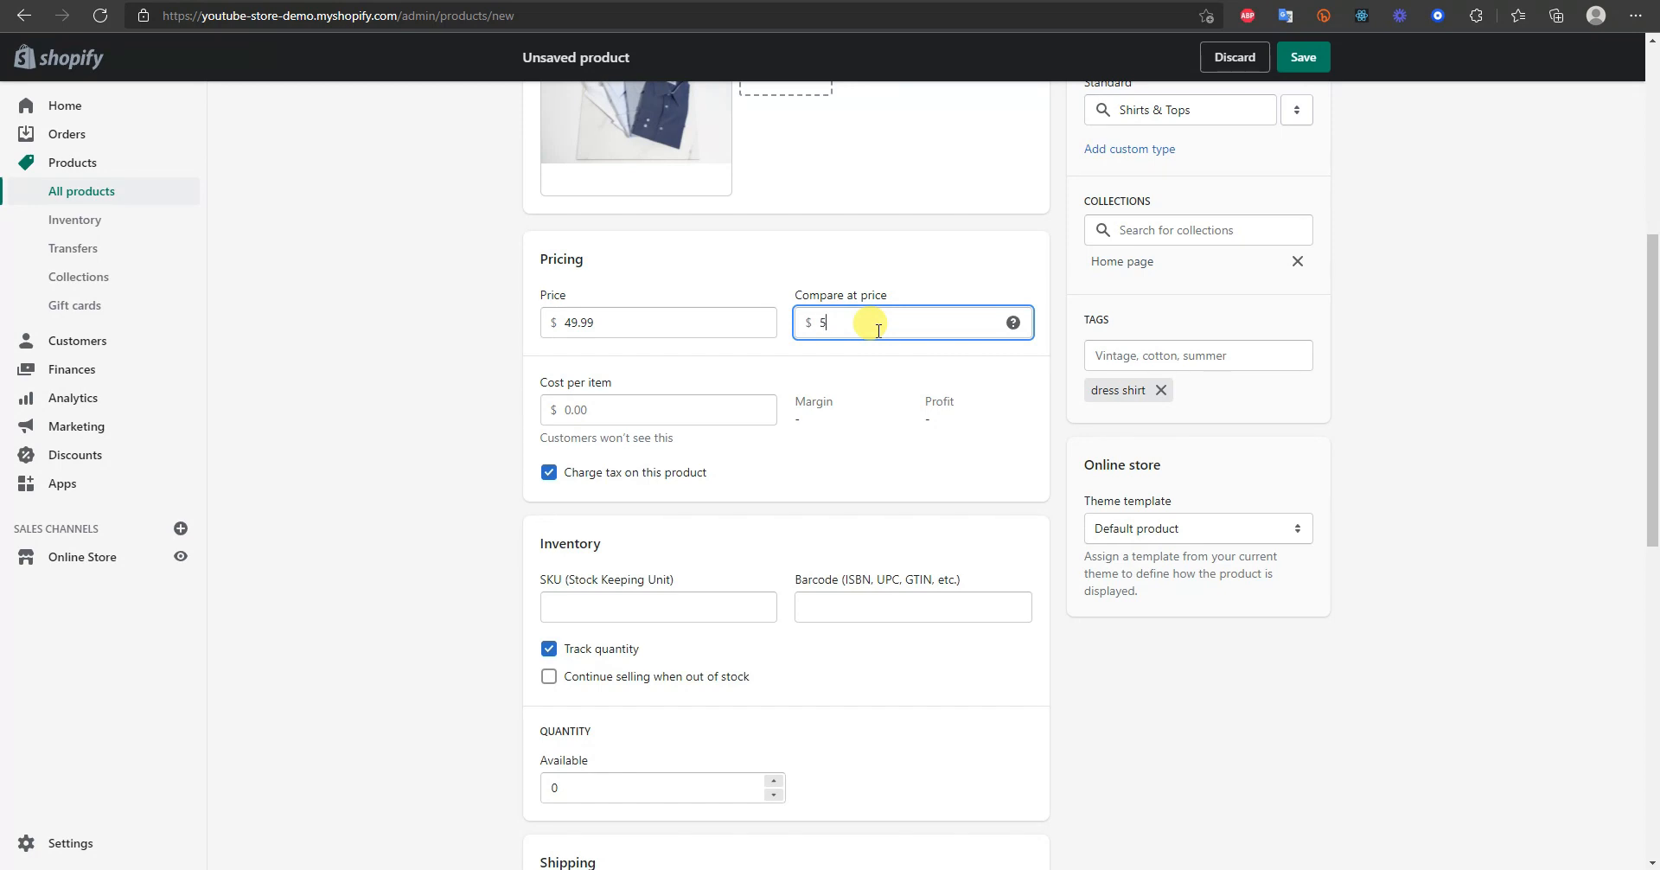
type("59.99")
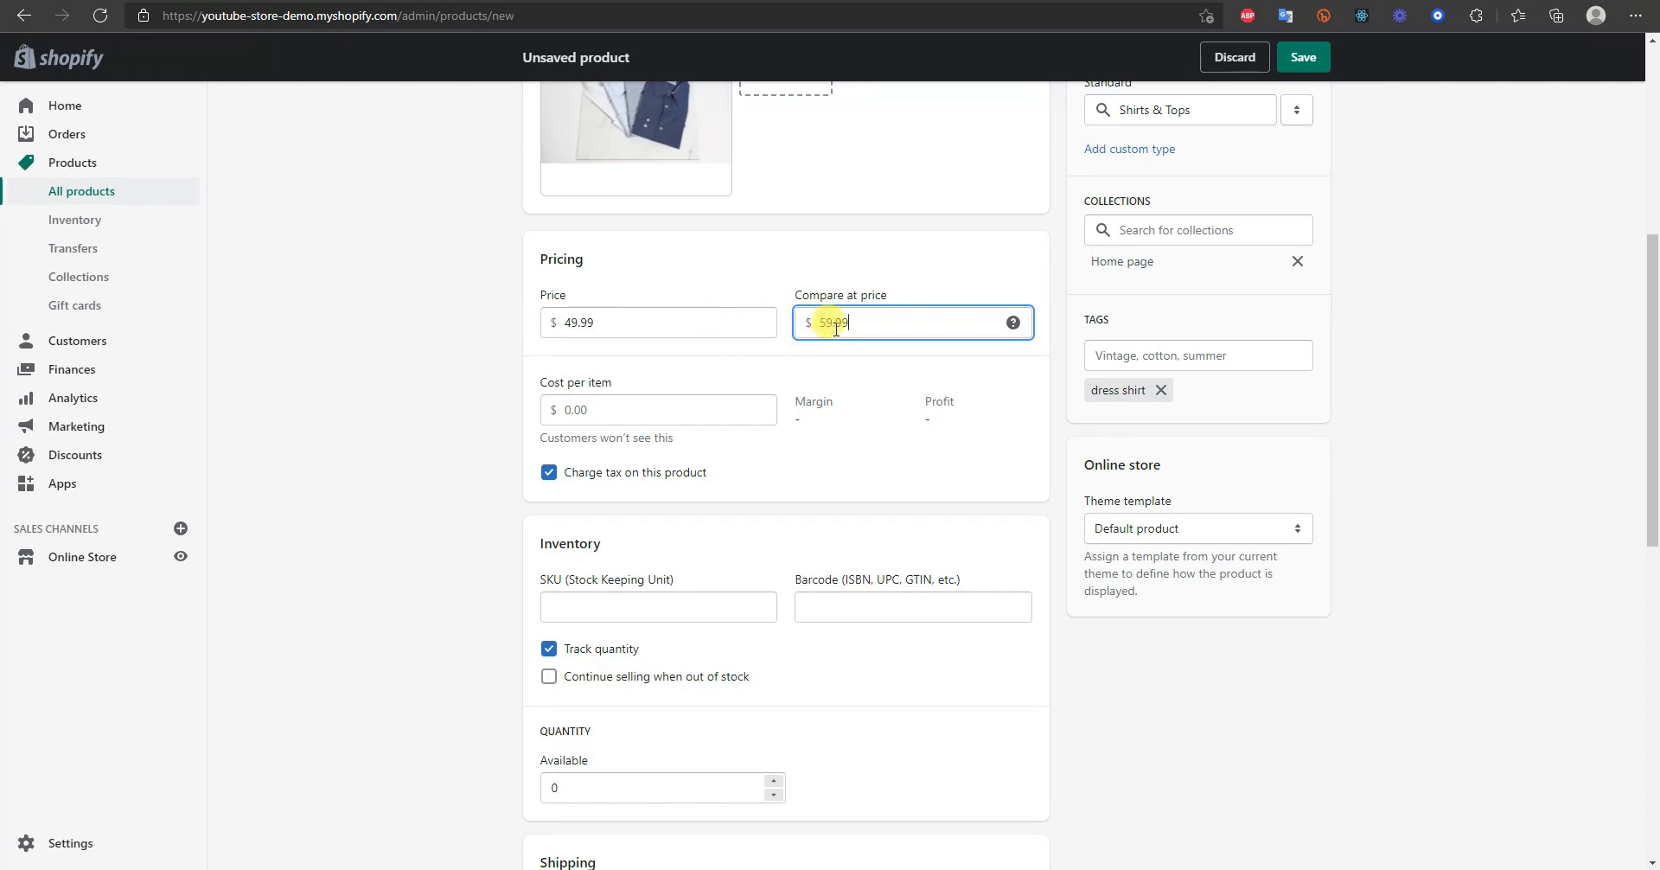
double_click(878, 325)
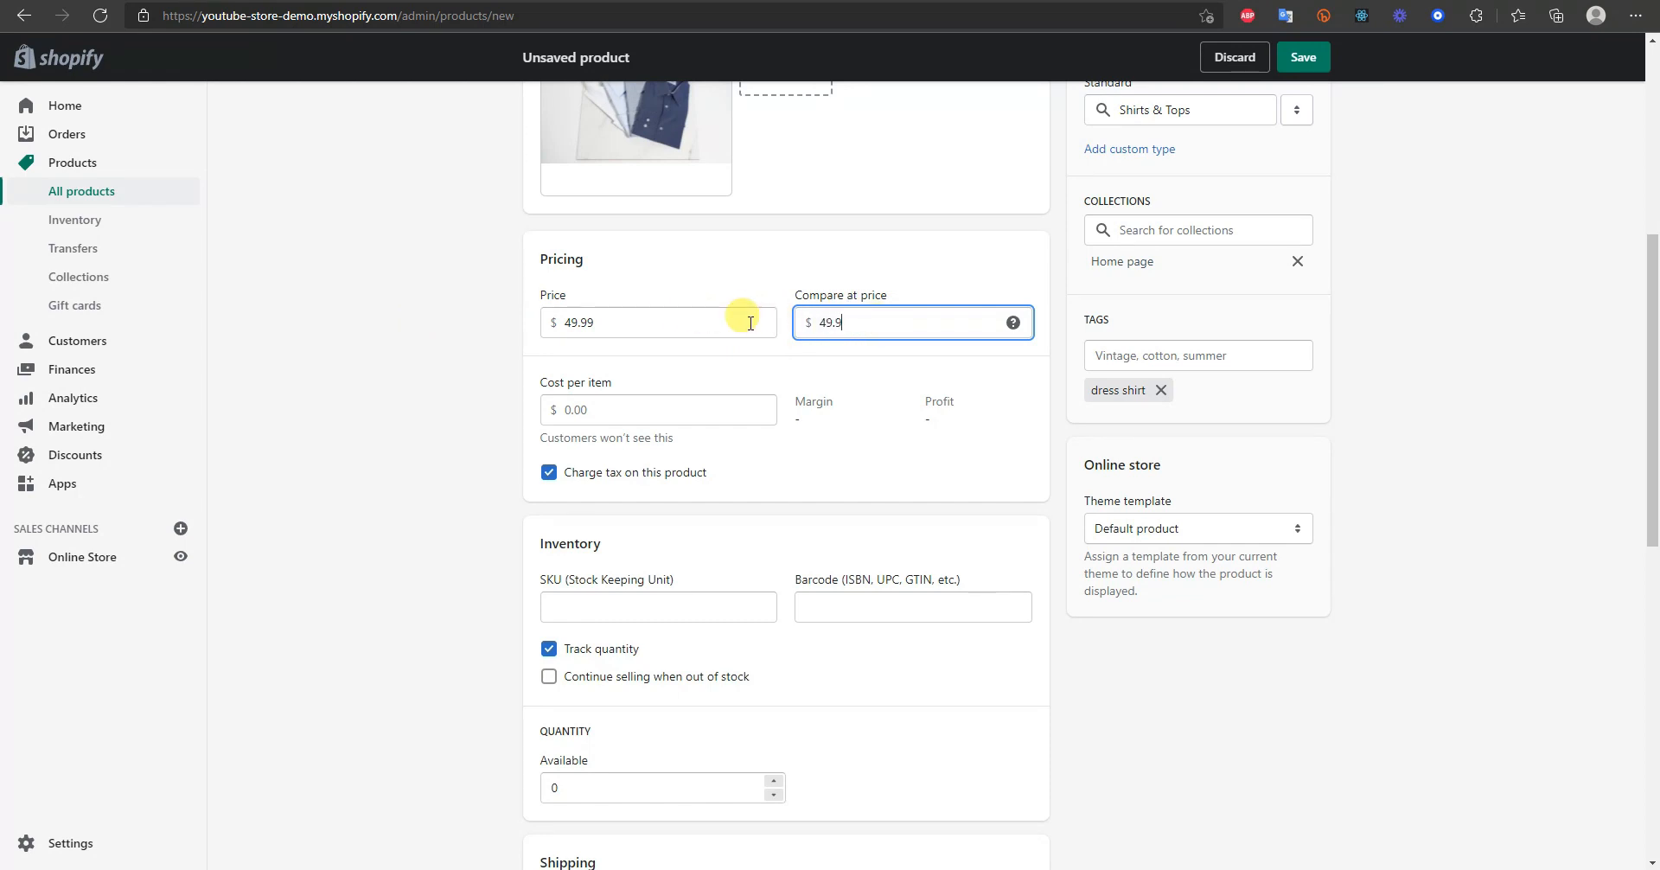
double_click(904, 319)
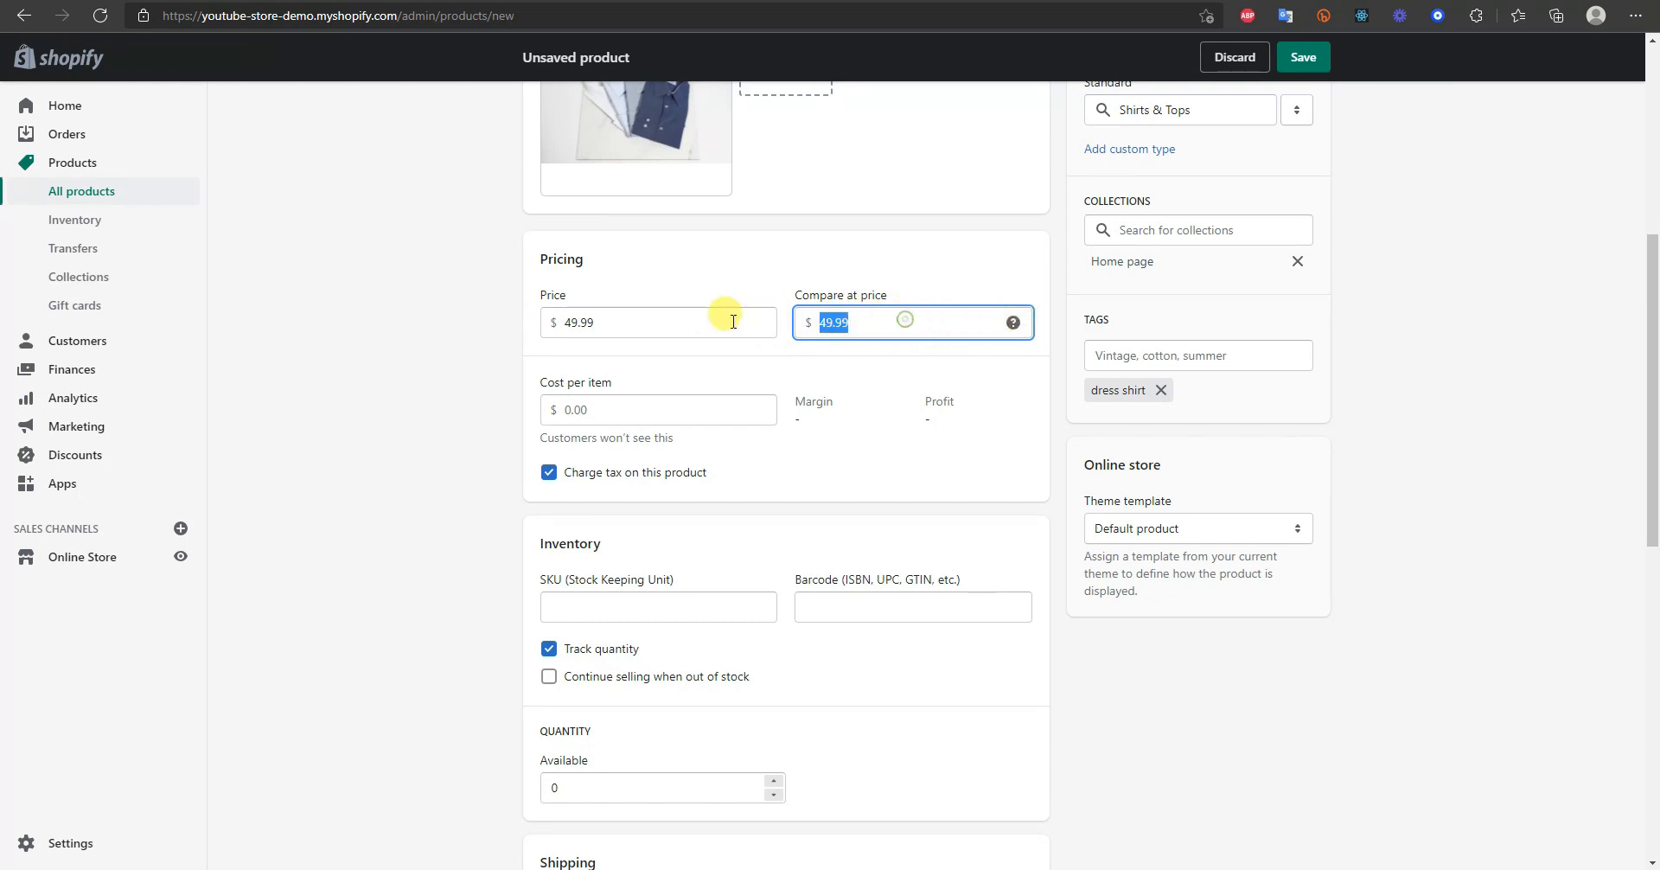
left_click(437, 335)
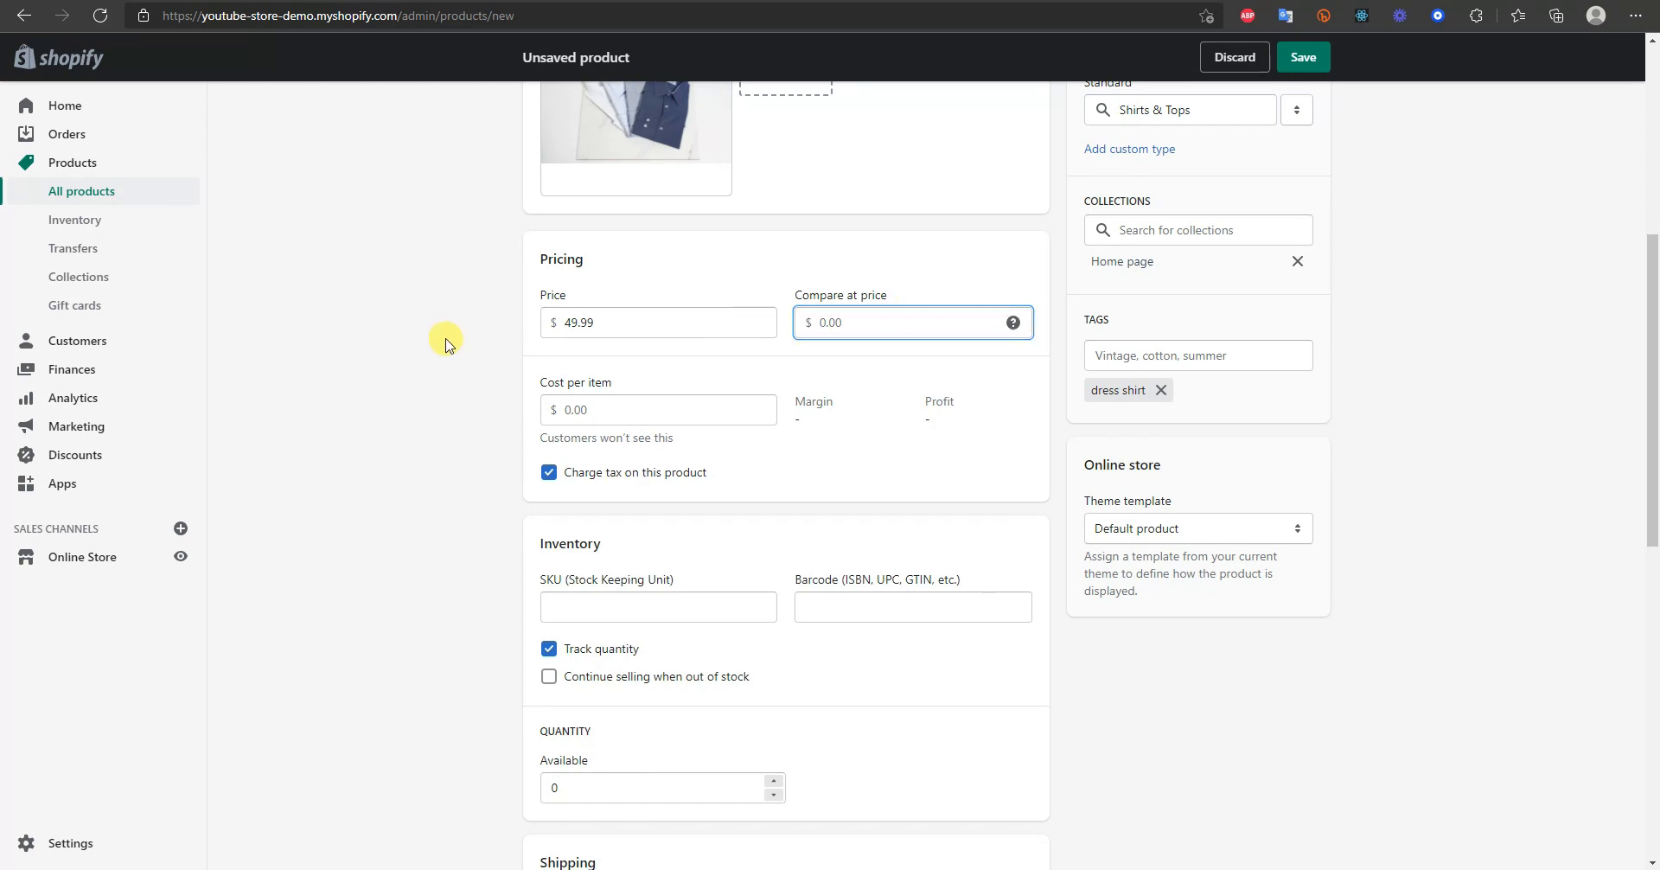
- Set the product's cost per item to $19.99 and check the resulting margin and profit
scroll(423, 389, "down", 1)
scroll(423, 389, "up", 1)
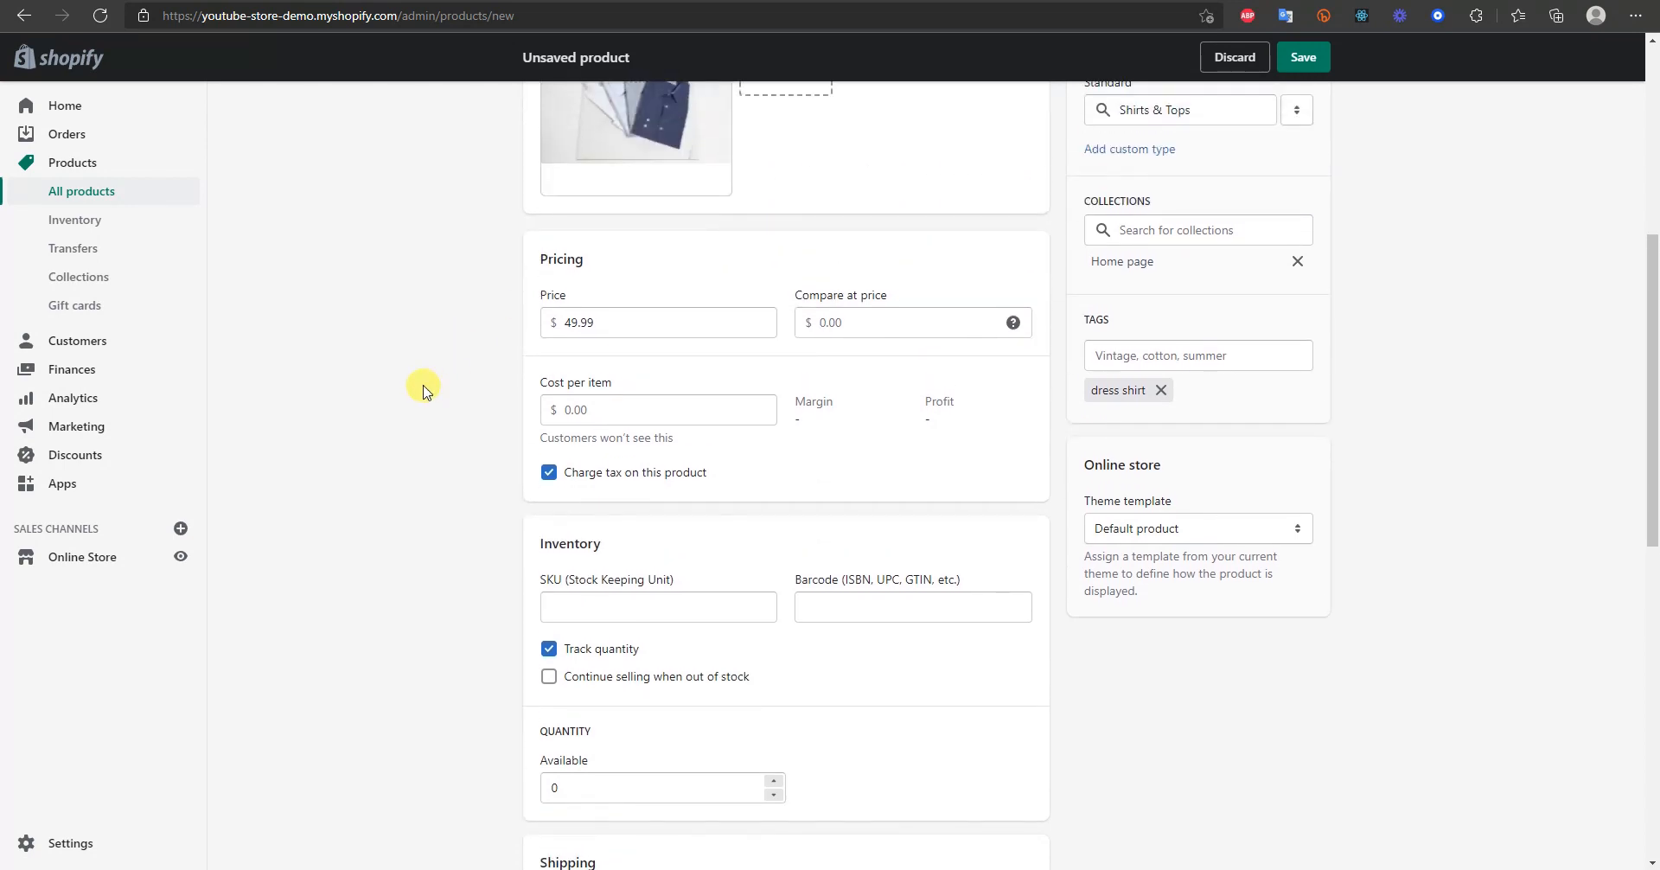
left_click(646, 403)
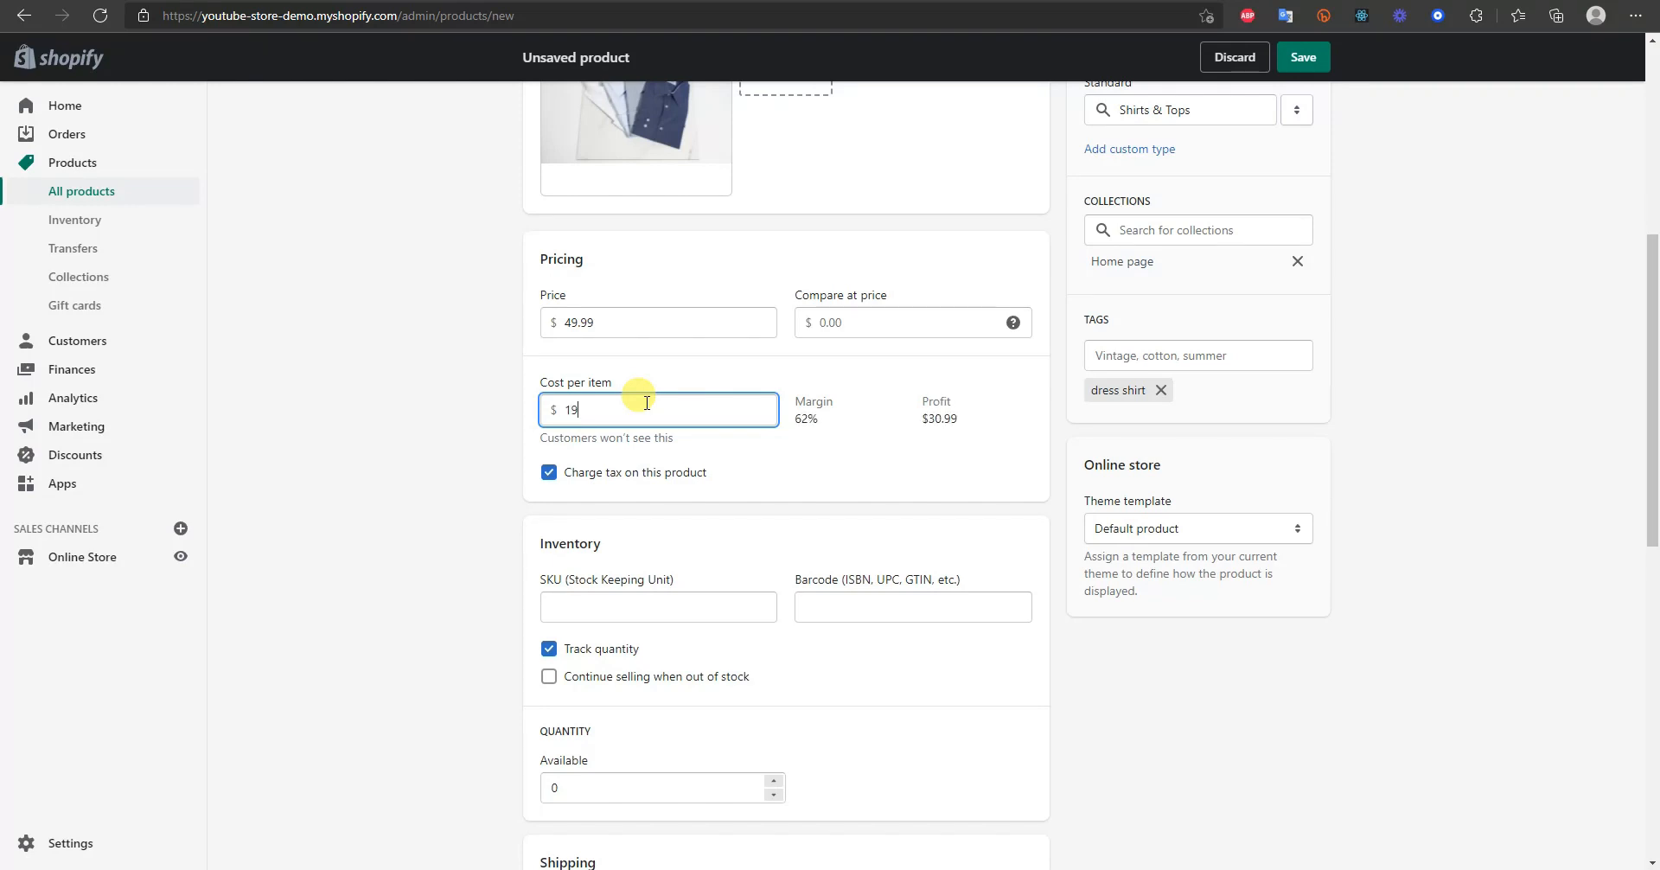
left_click(463, 457)
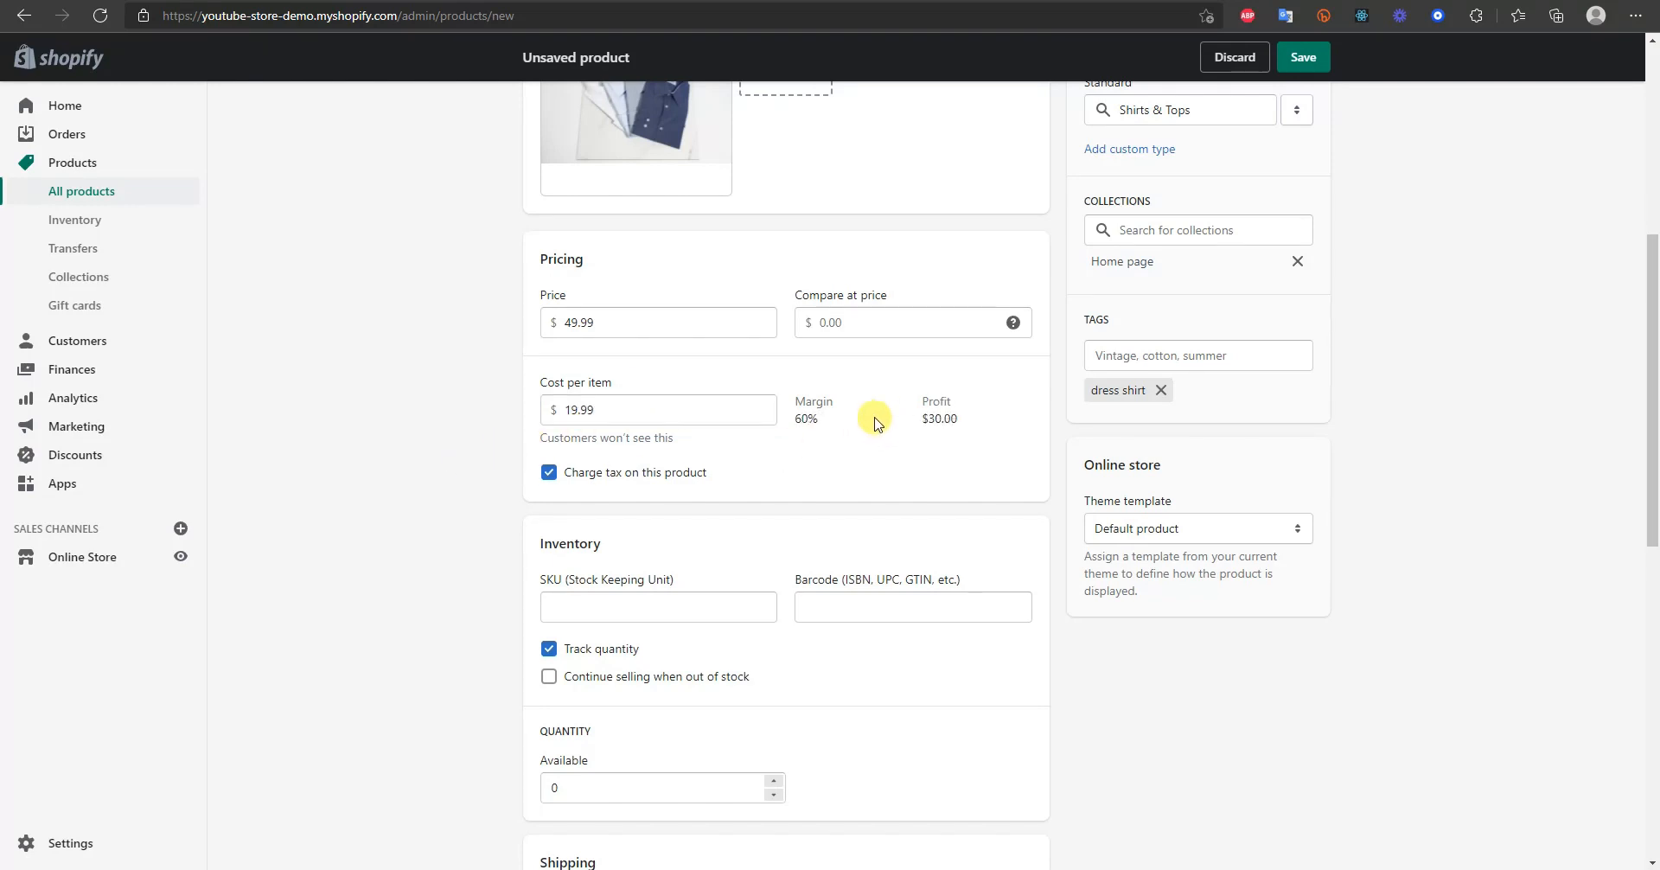
left_click_drag(789, 424, 1004, 422)
left_click(912, 427)
- Turn off continued selling when out of stock and set the product's available quantity to 100
scroll(464, 465, "down", 3)
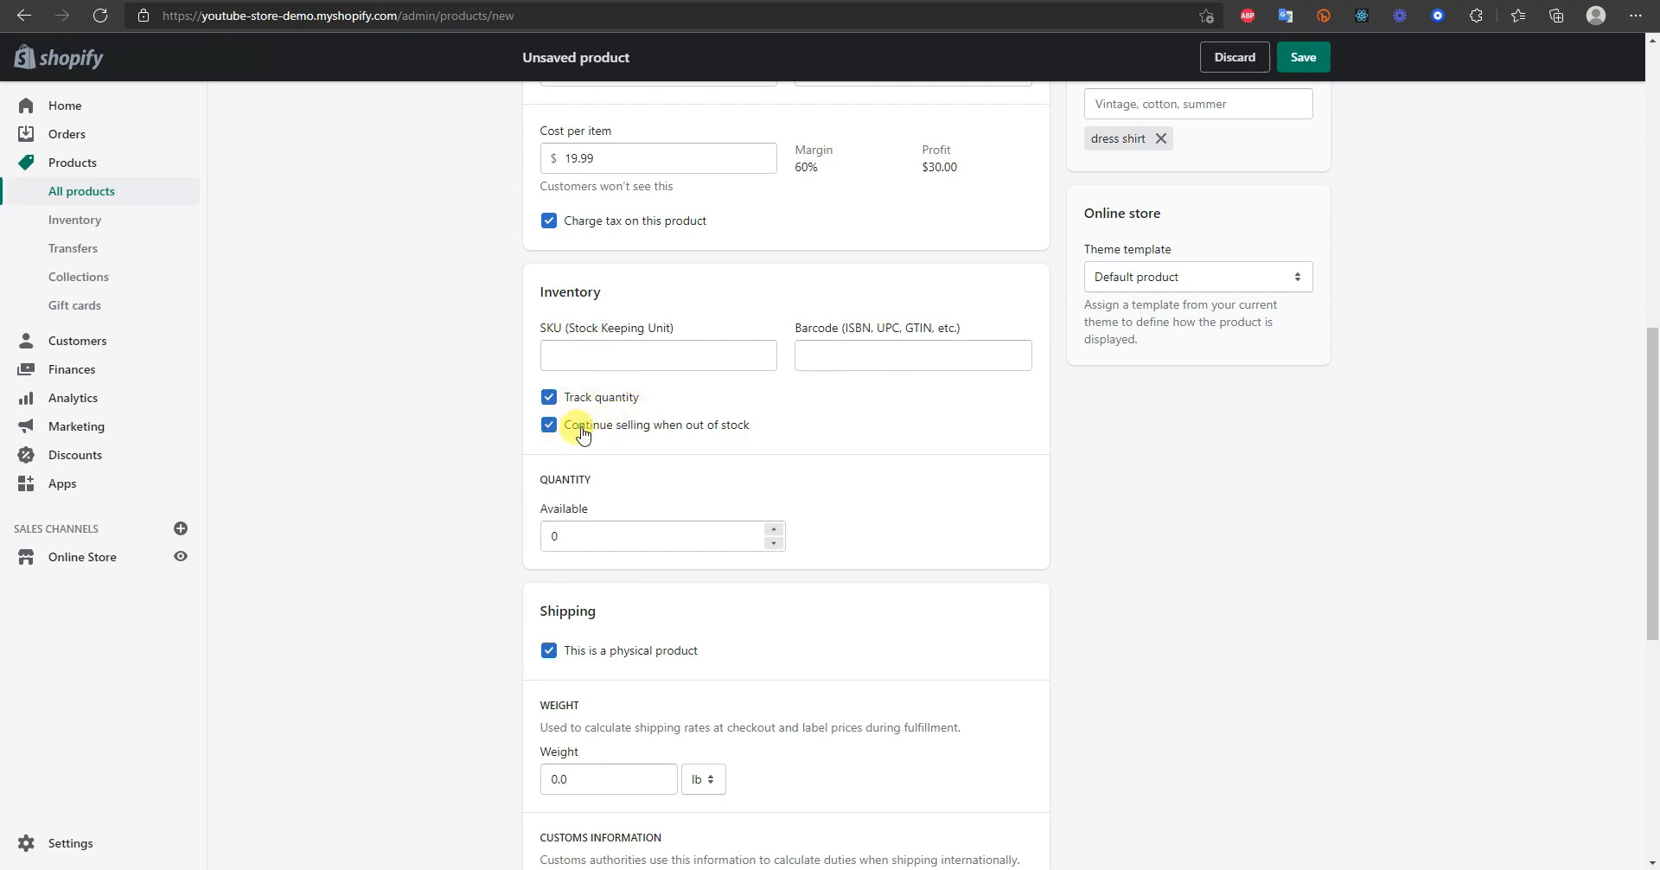
left_click(631, 426)
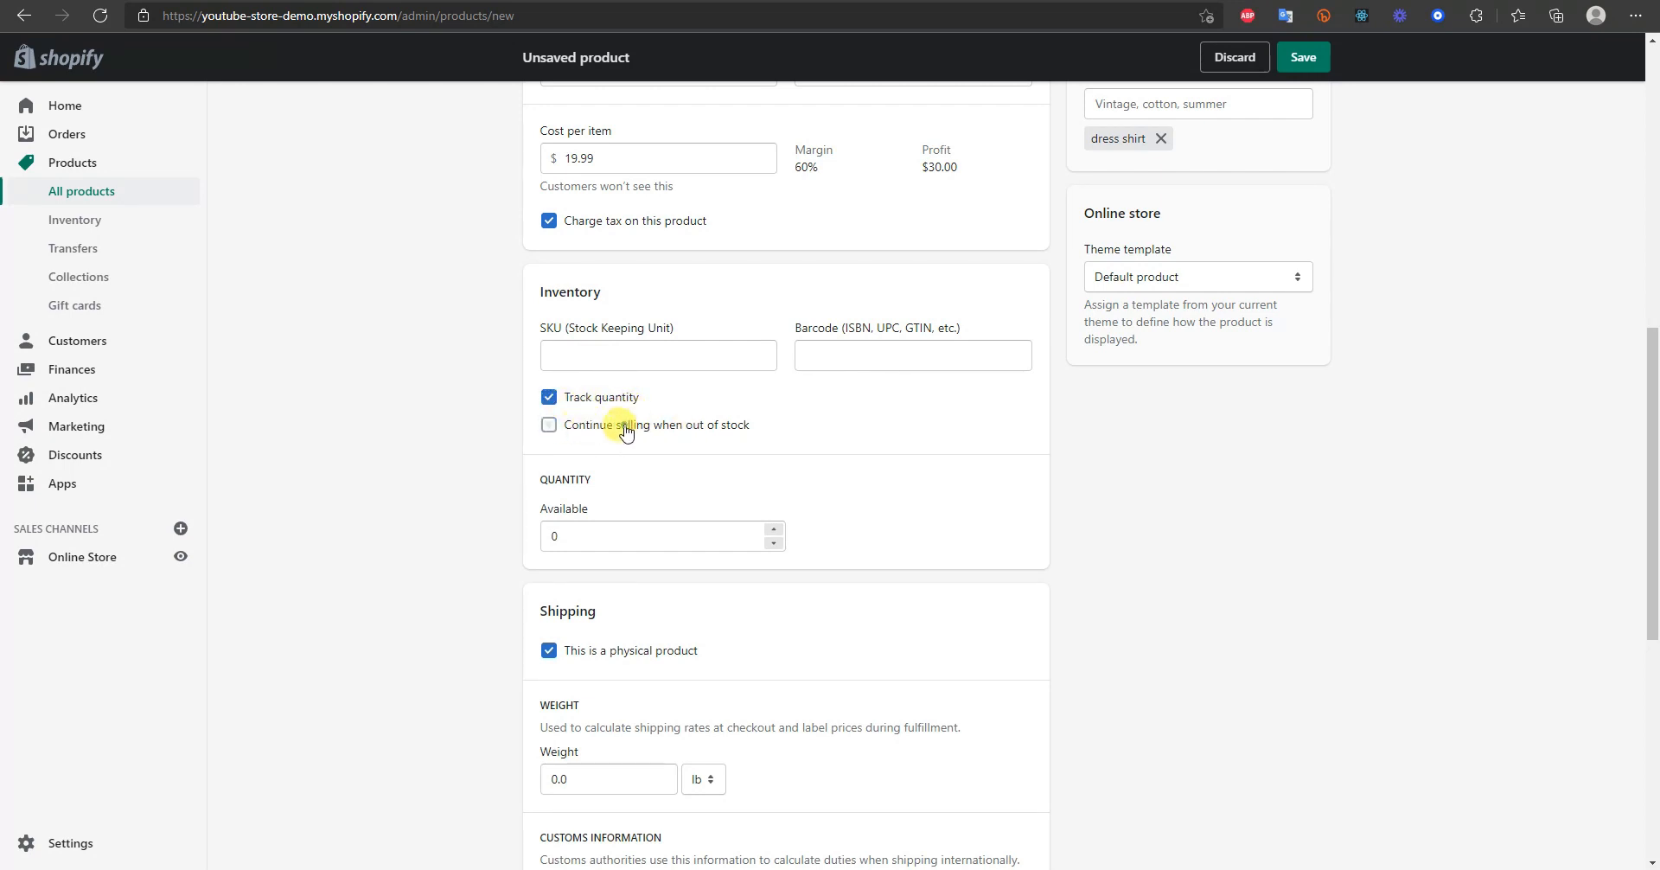
double_click(576, 537)
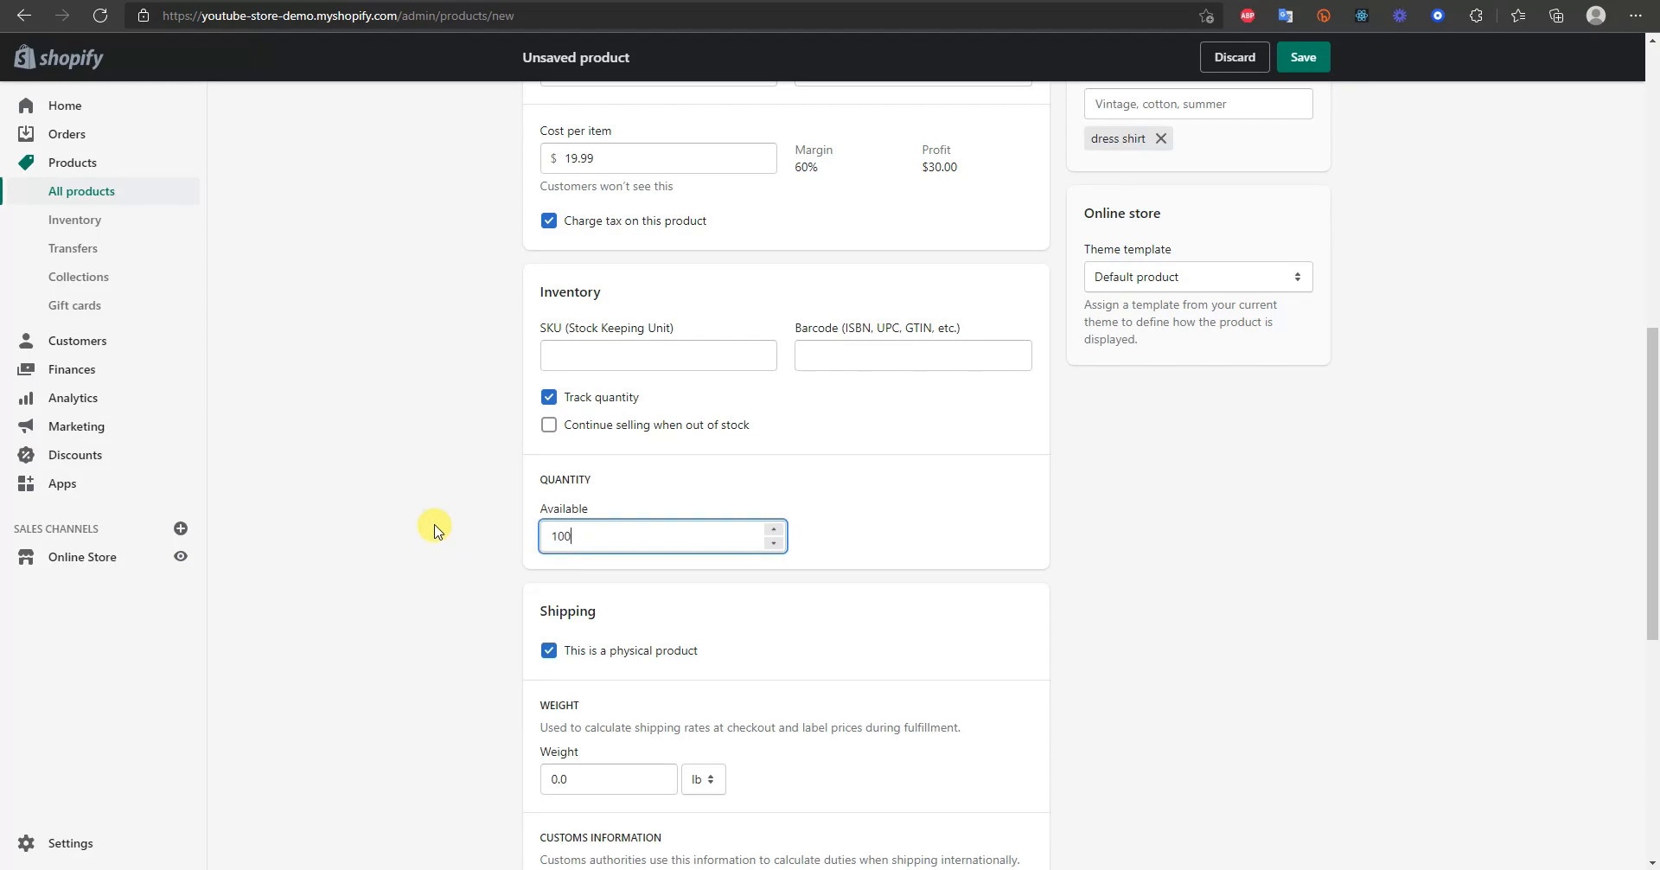
left_click(434, 530)
- Set the product's shipping weight to 1.0 lb
scroll(456, 560, "down", 3)
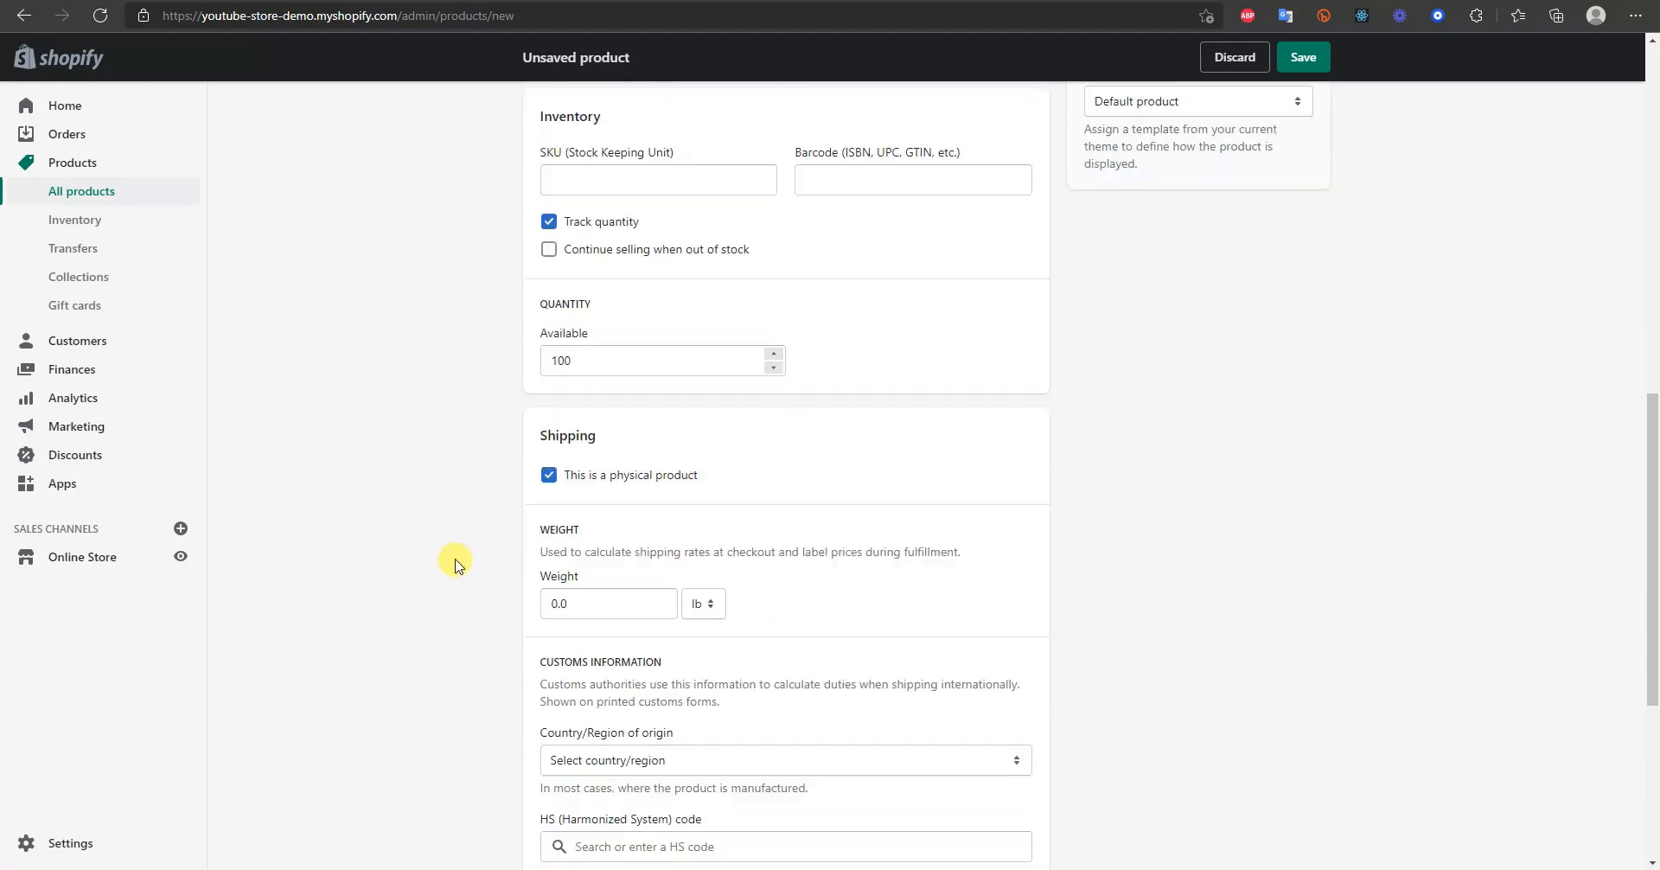
scroll(407, 557, "down", 1)
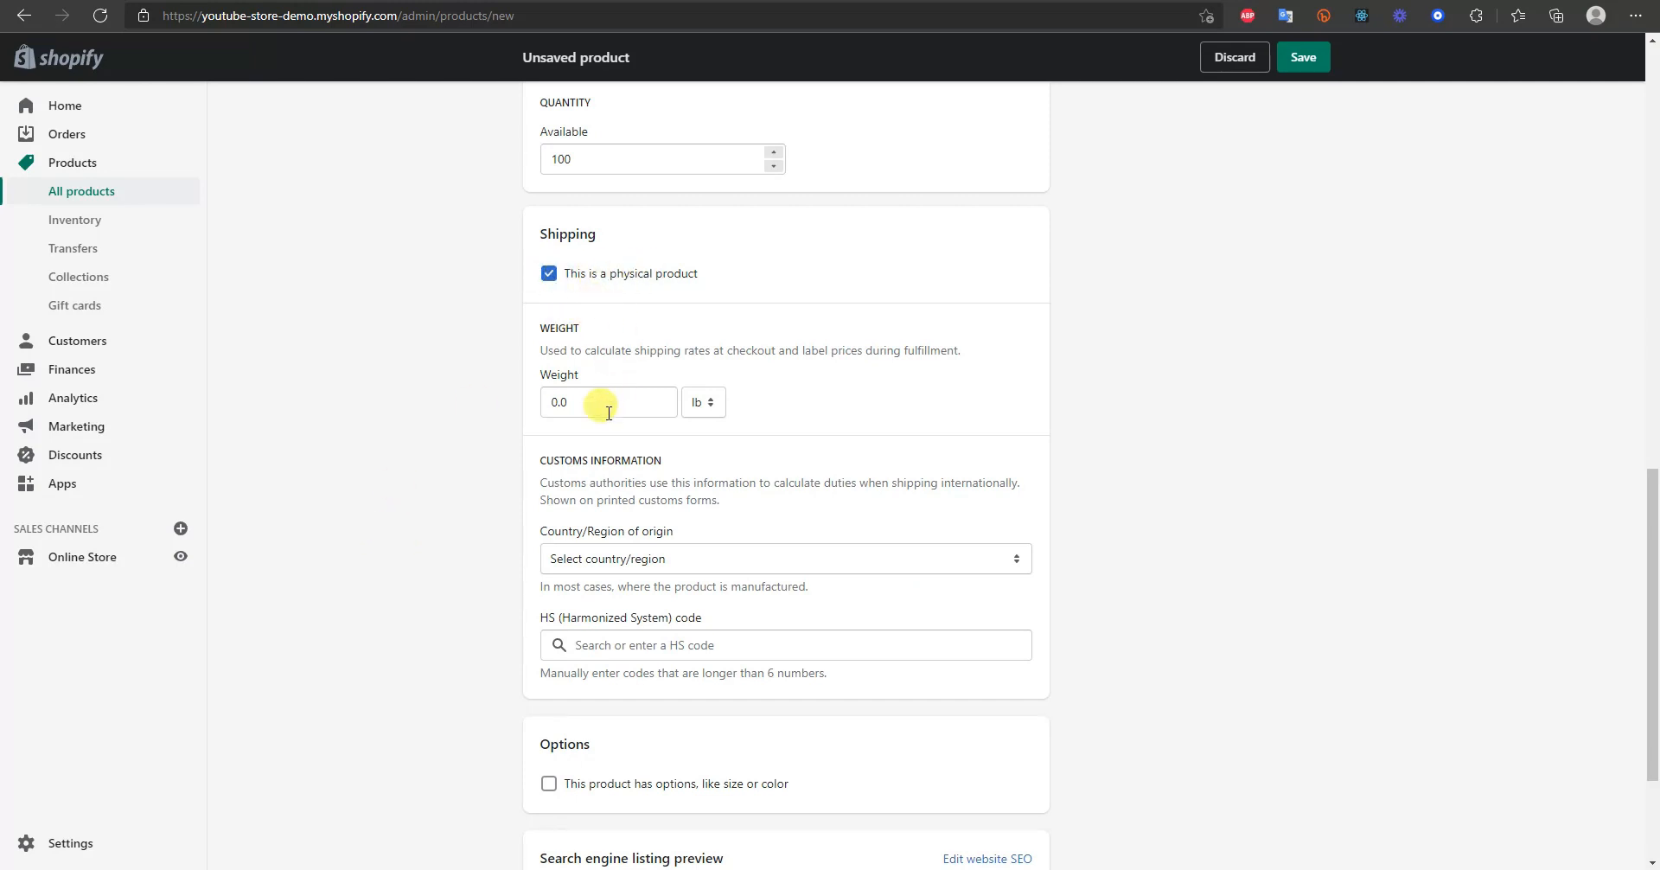
left_click(543, 397)
double_click(543, 398)
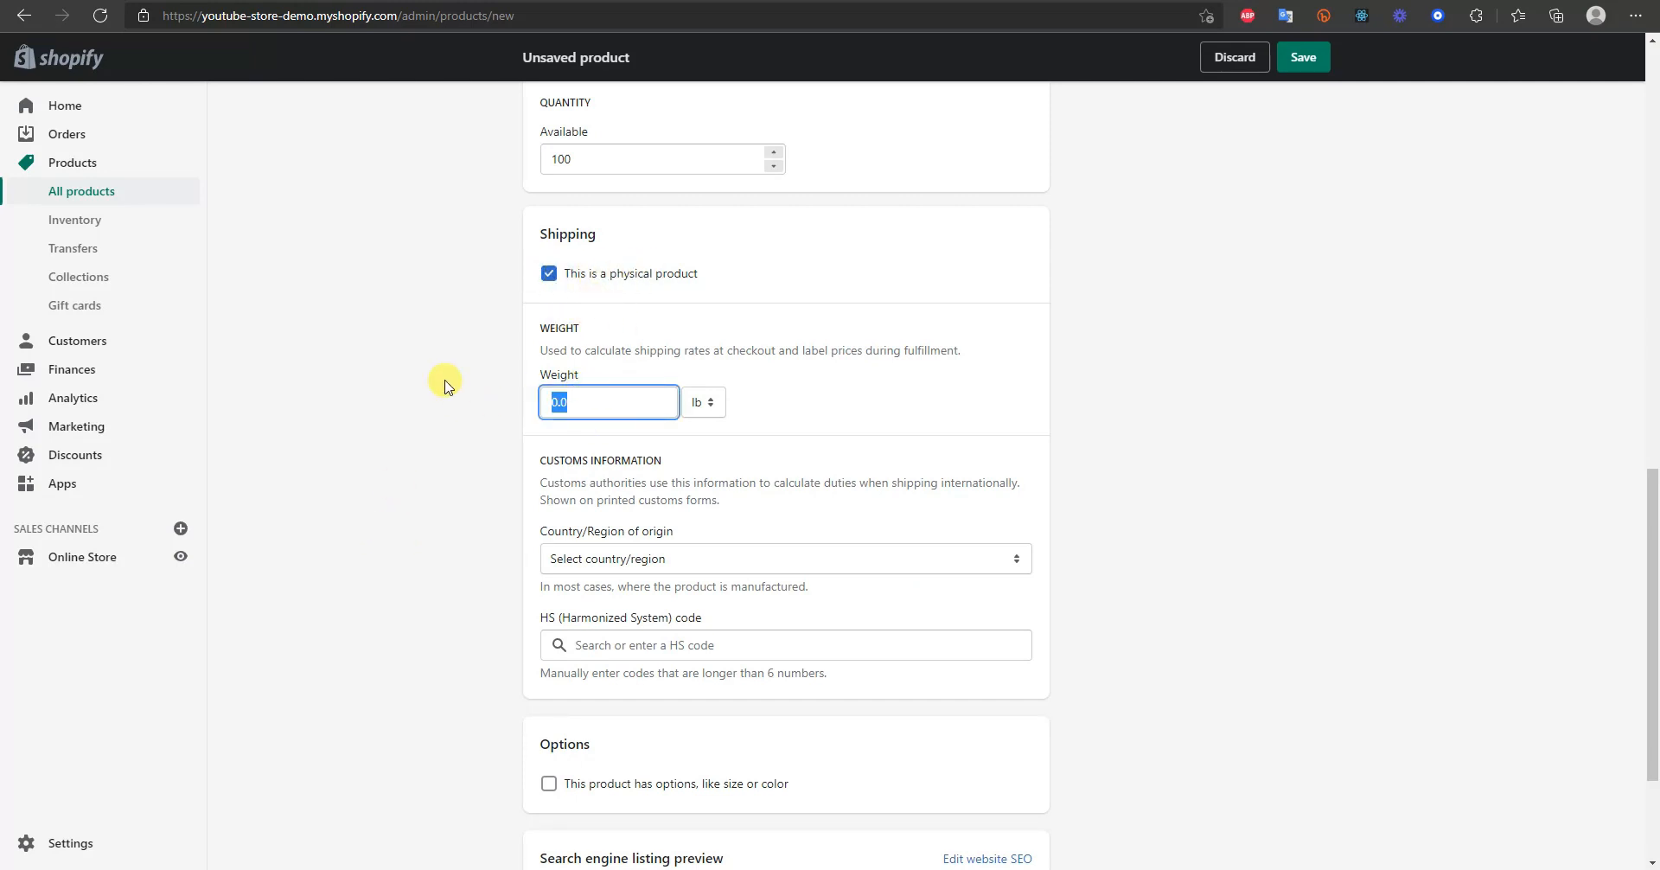
type("1")
left_click(713, 439)
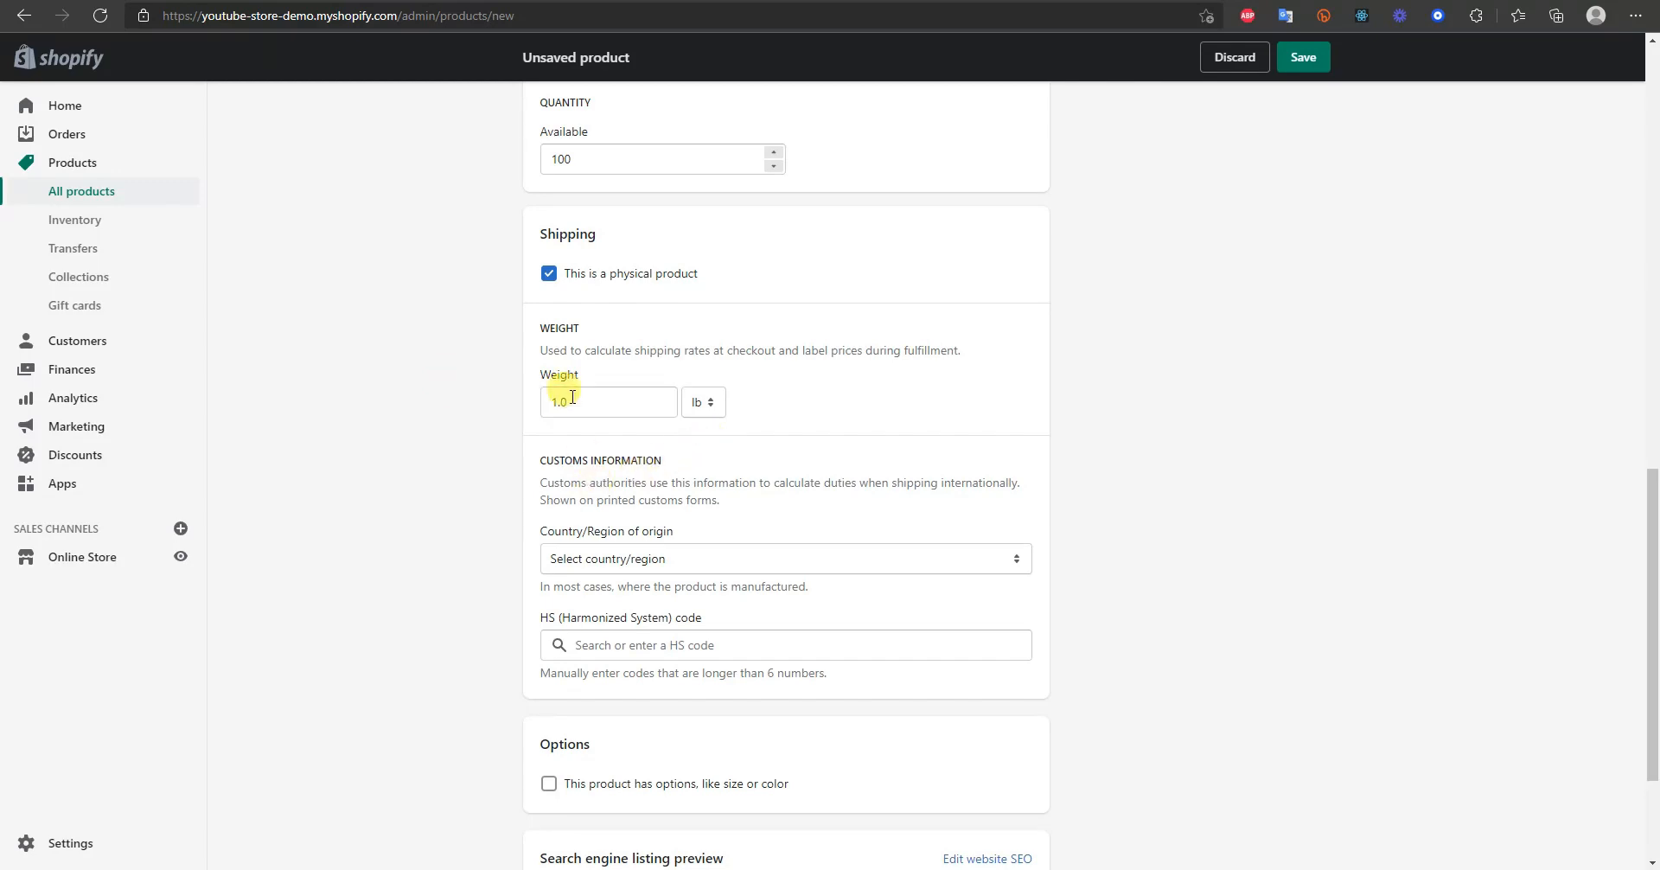
- Enable options for the product and name the first option Size
scroll(659, 437, "down", 2)
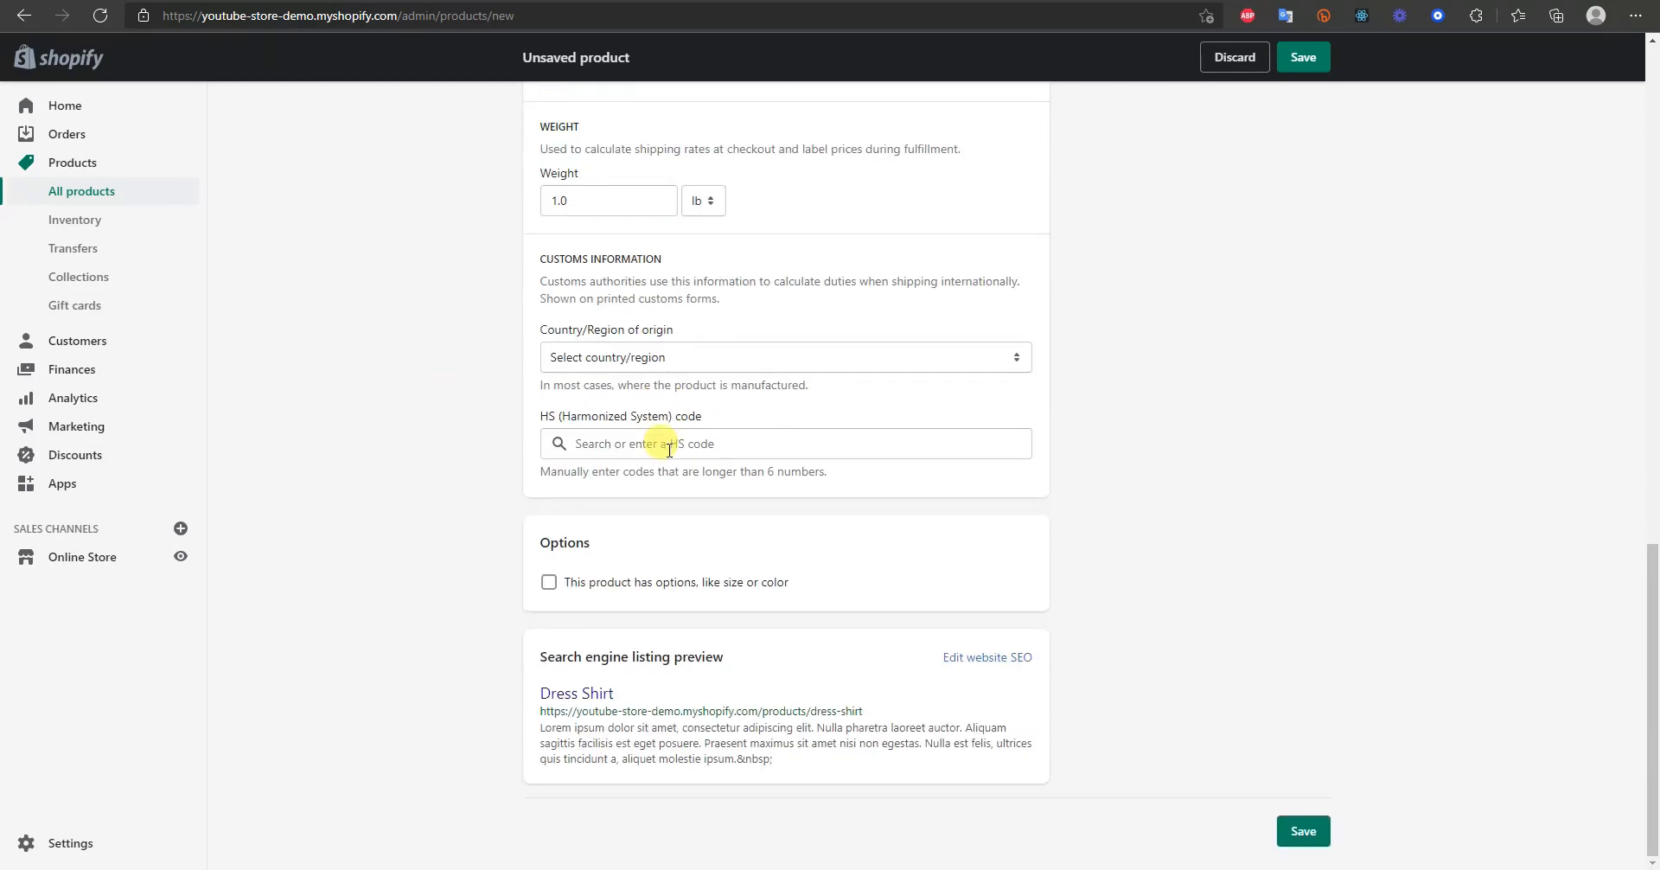
scroll(660, 370, "up", 3)
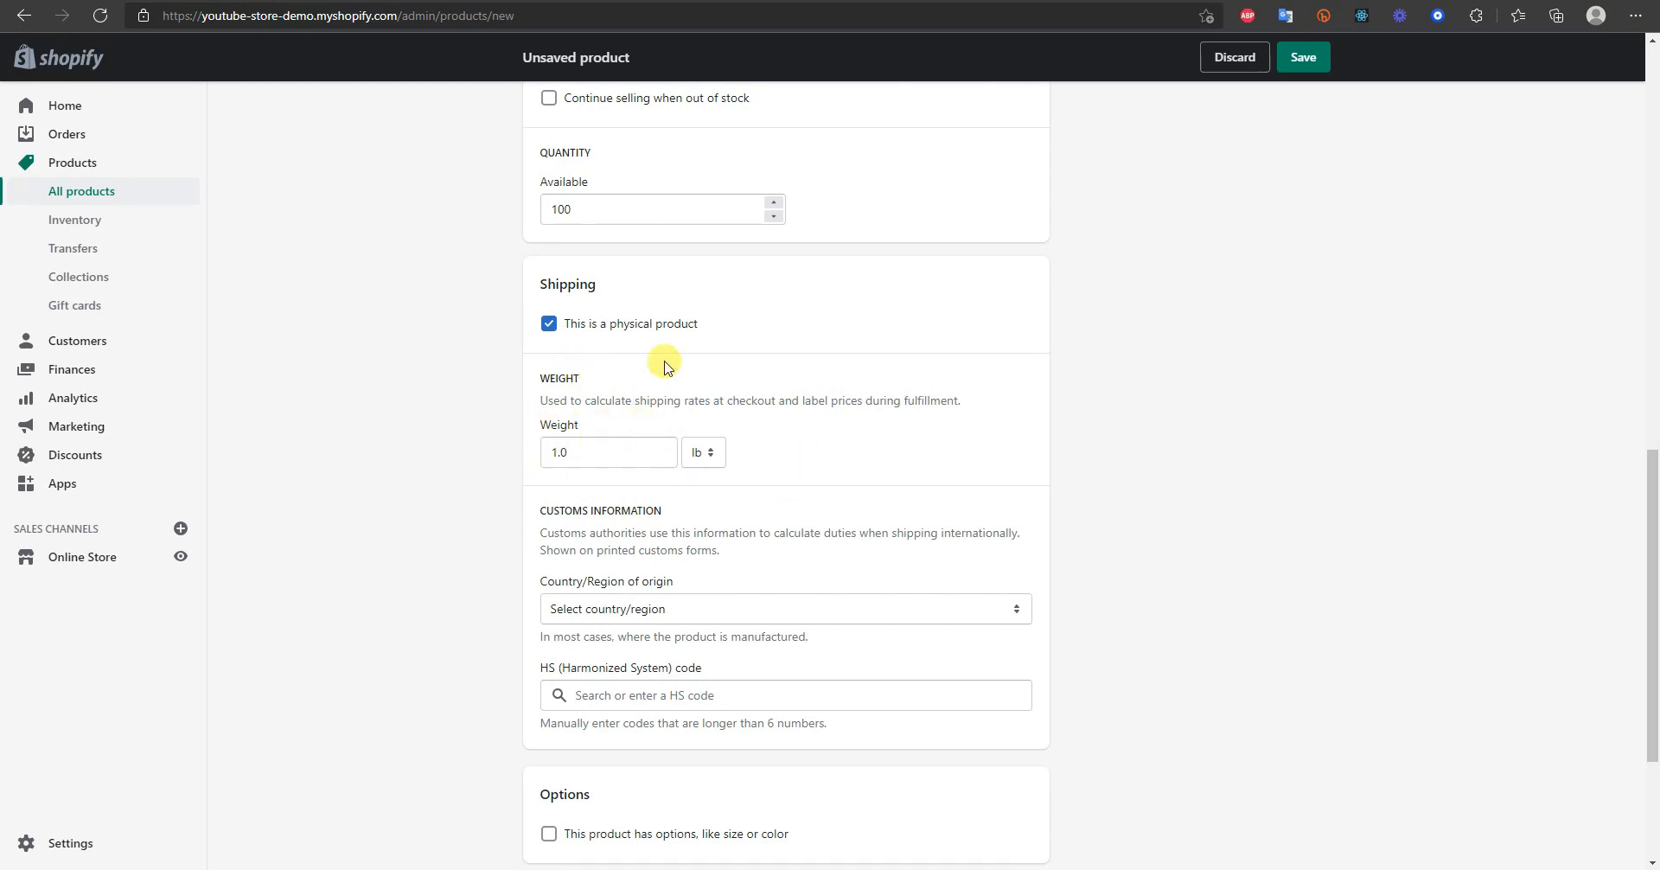
scroll(482, 440, "down", 2)
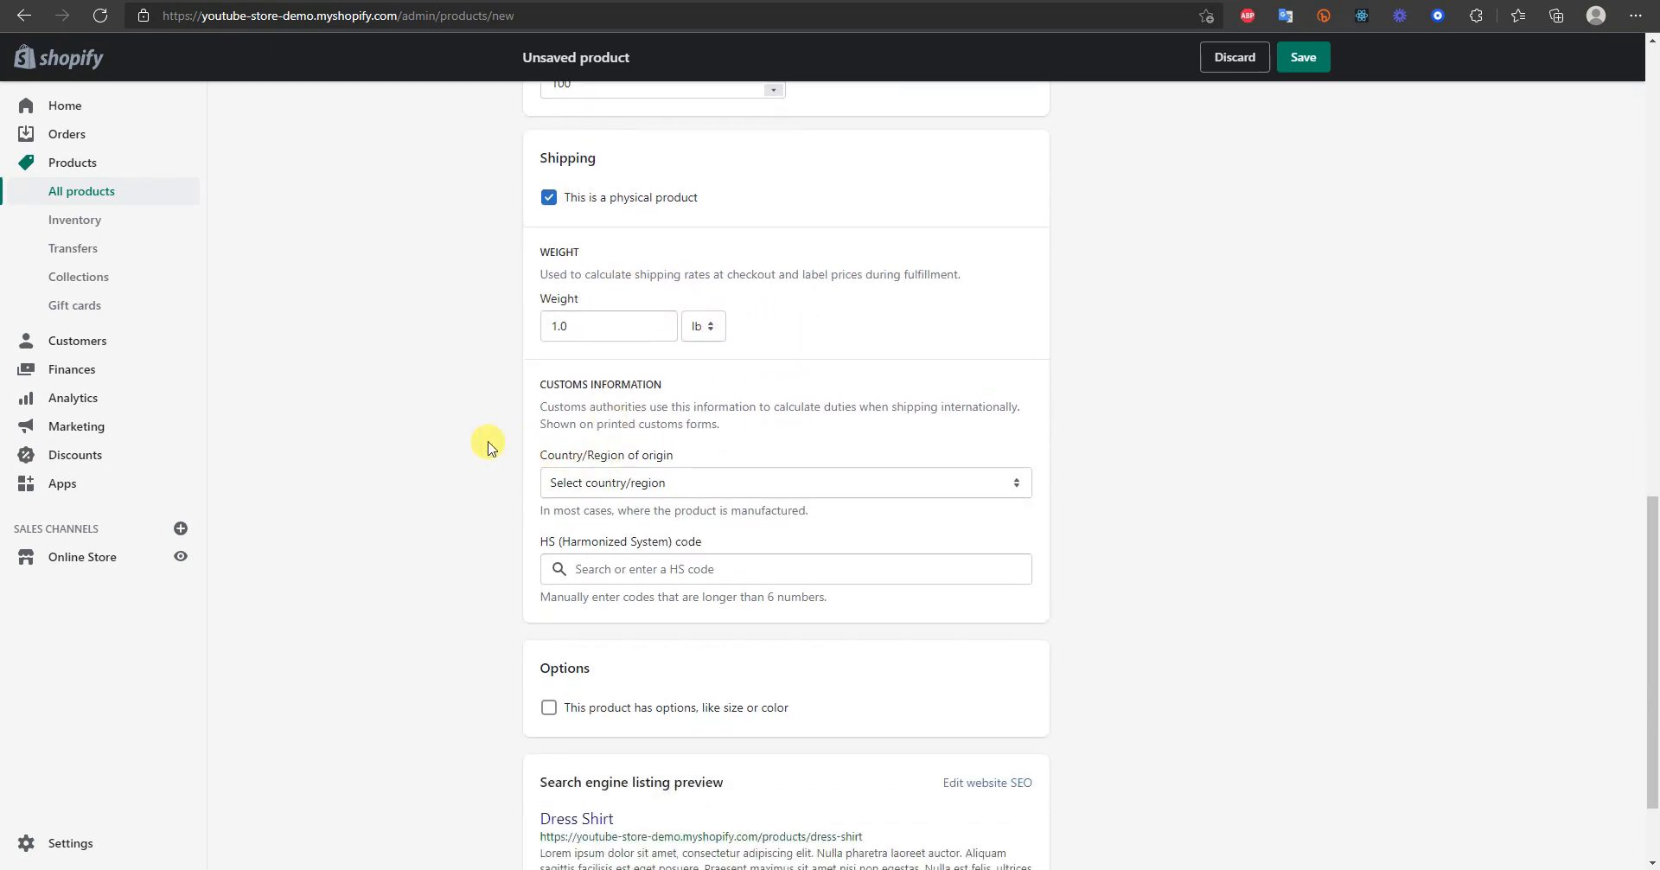
scroll(493, 406, "down", 2)
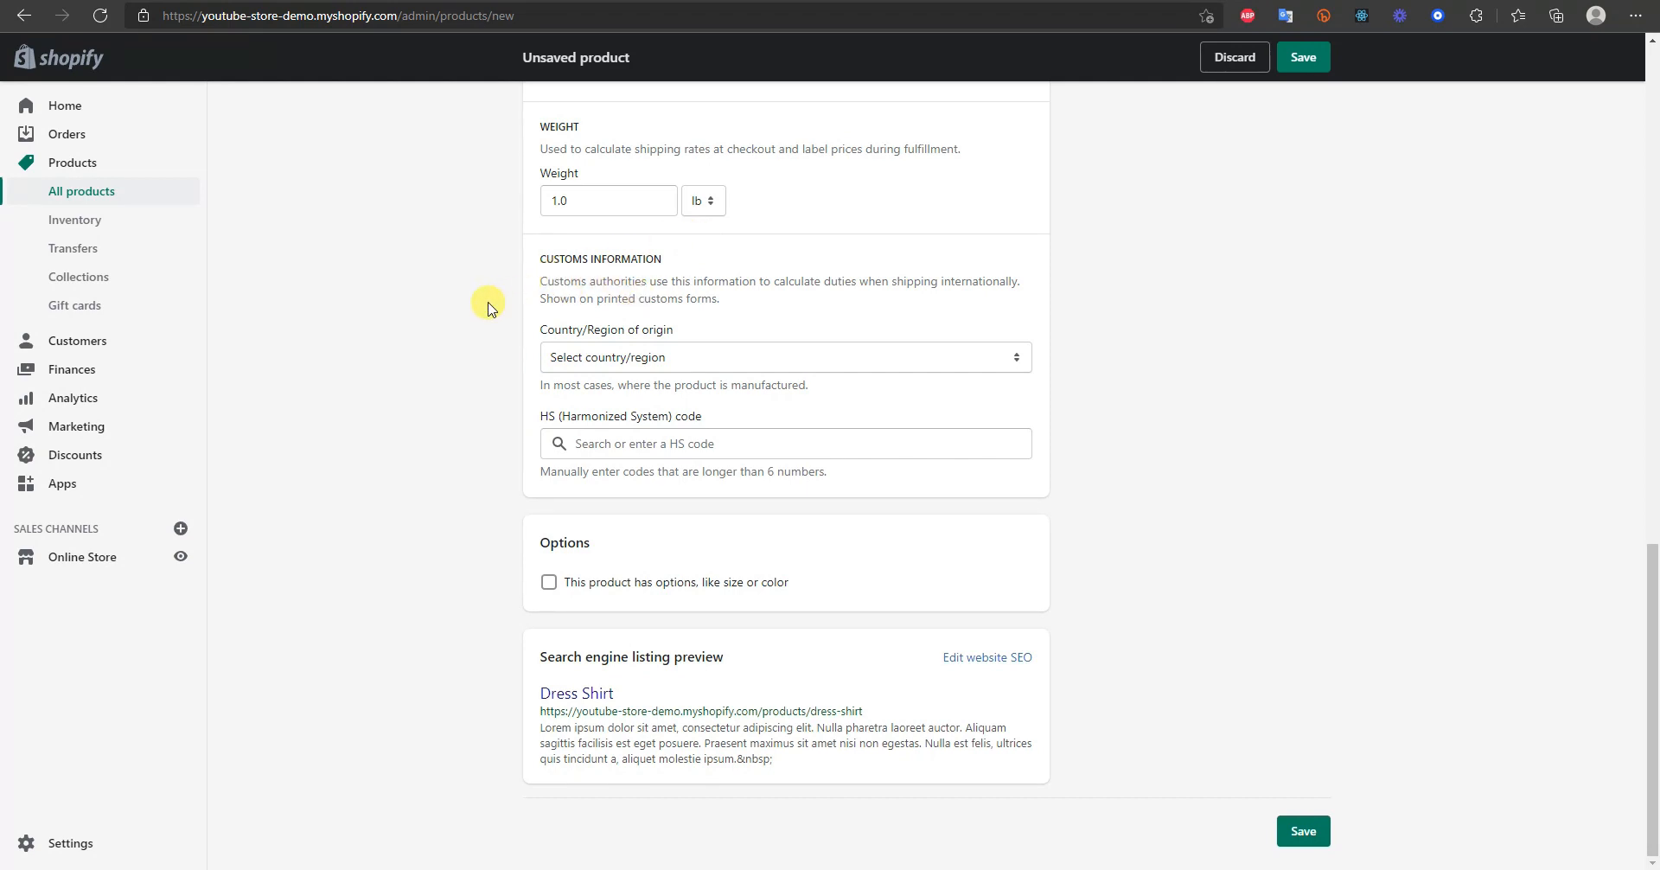
left_click(657, 583)
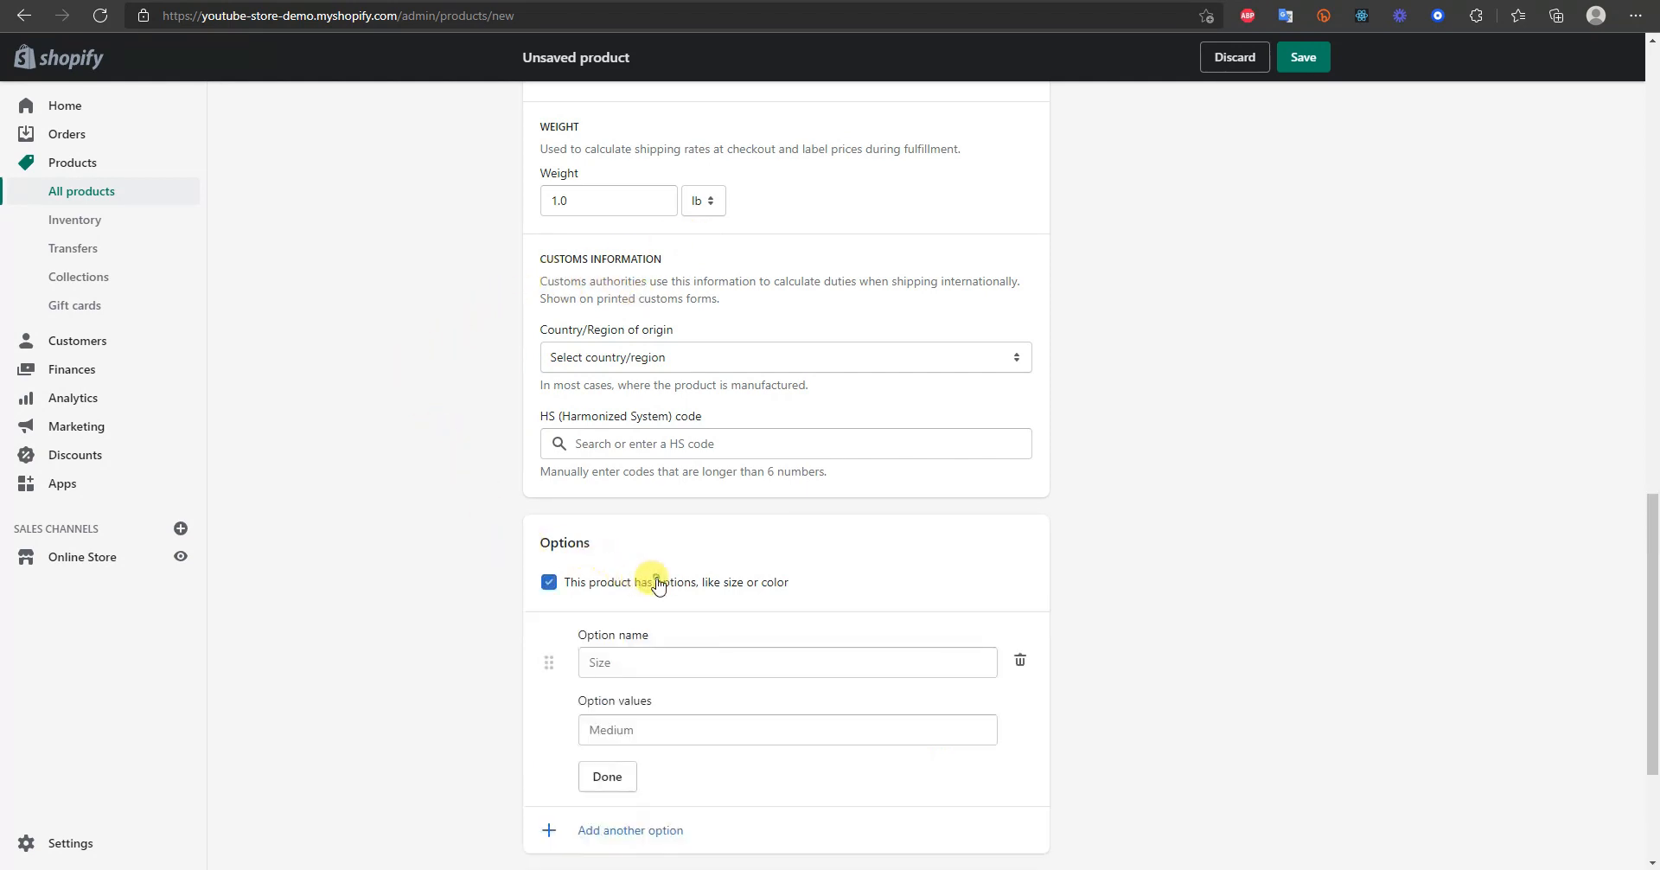
scroll(1013, 617, "down", 3)
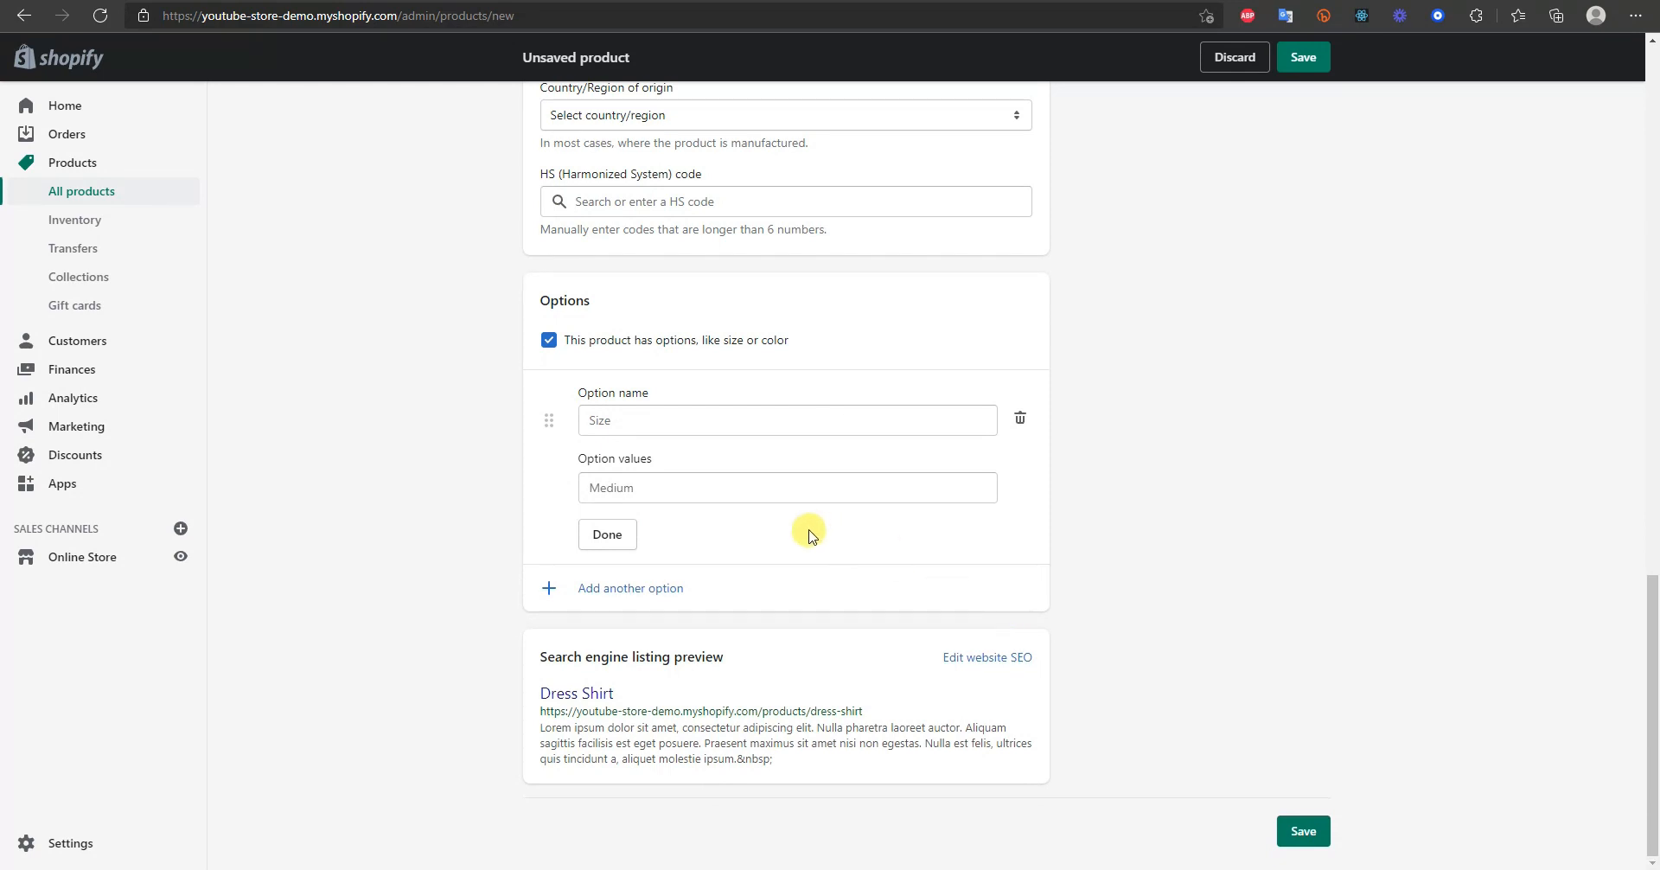
left_click(645, 424)
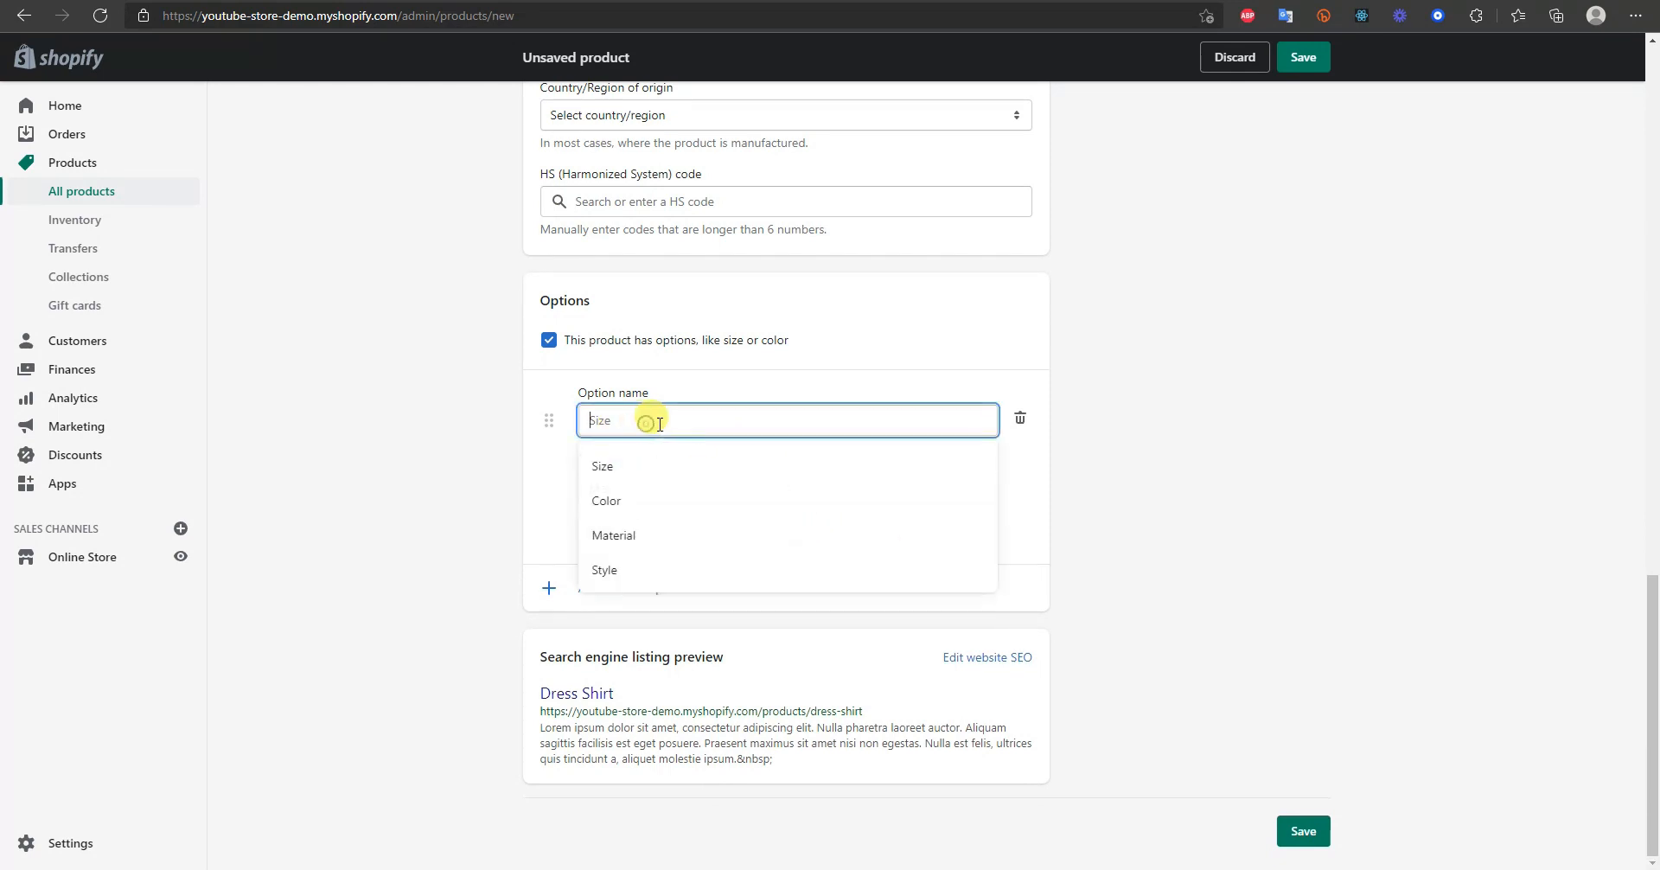
type("Size")
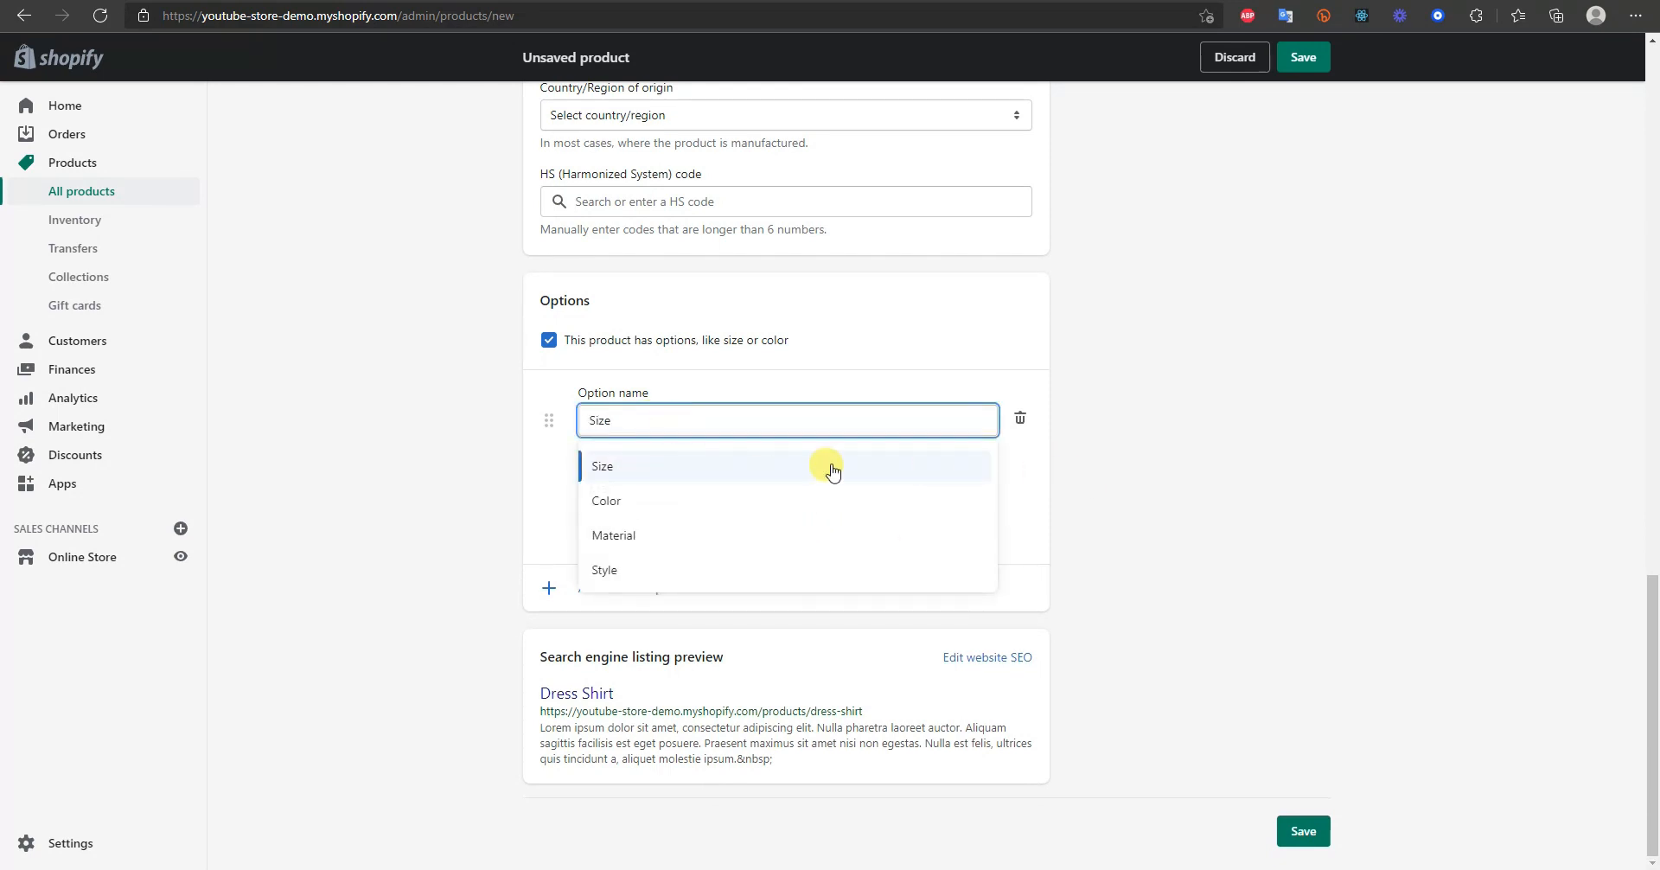
left_click(761, 471)
- Give the Size option the values Small, Medium, Large and Extra Large and finish editing it
left_click(644, 486)
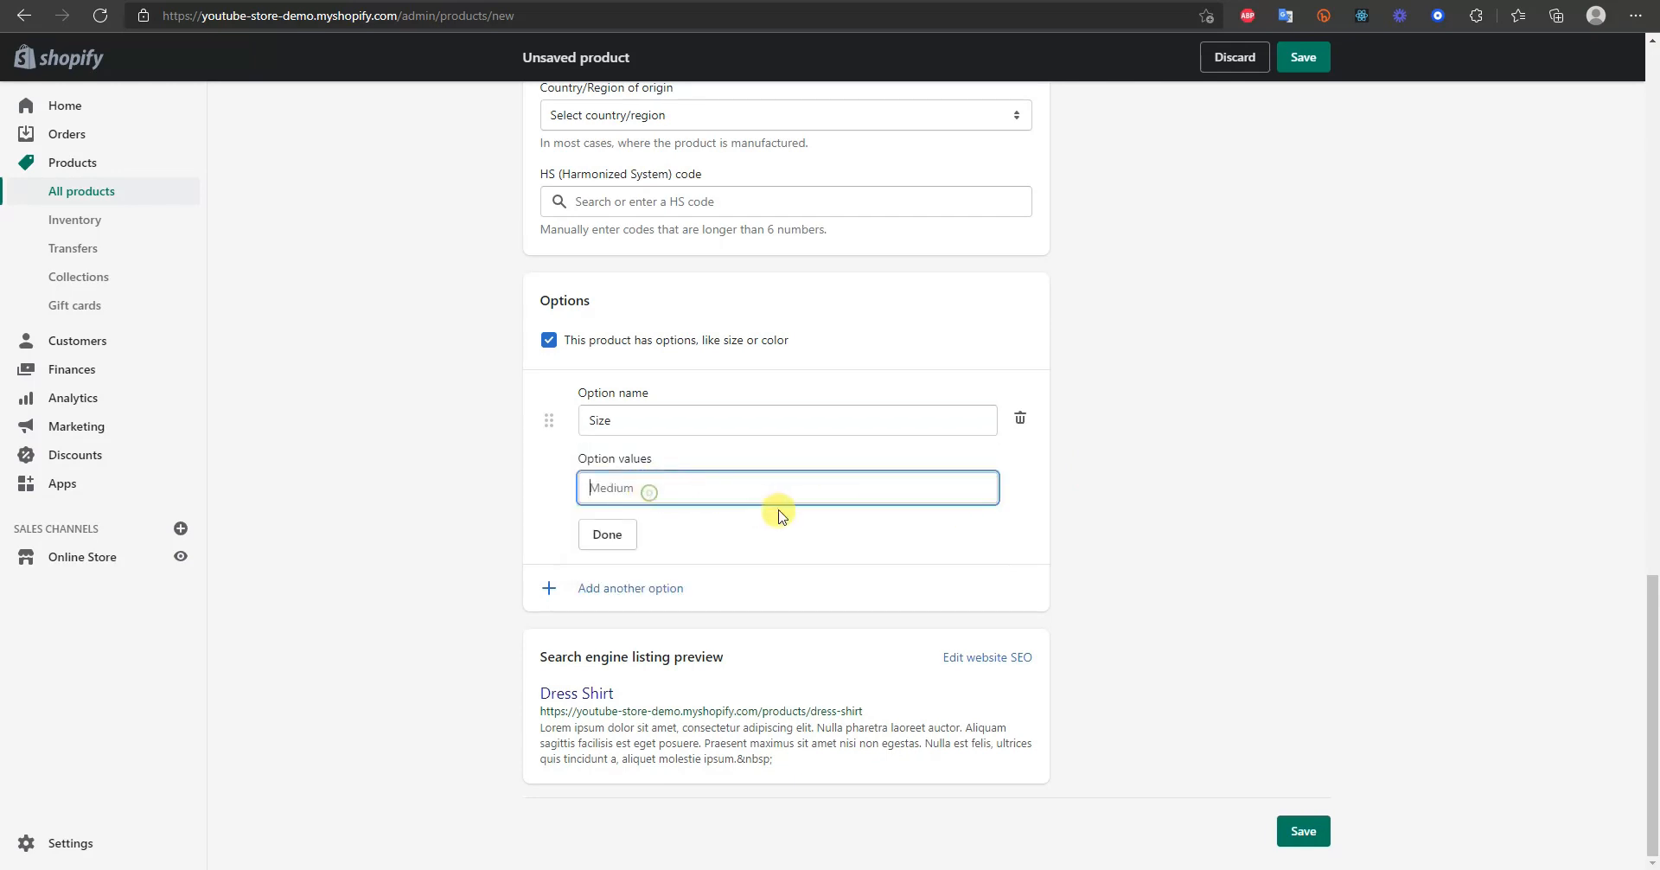
type("Small")
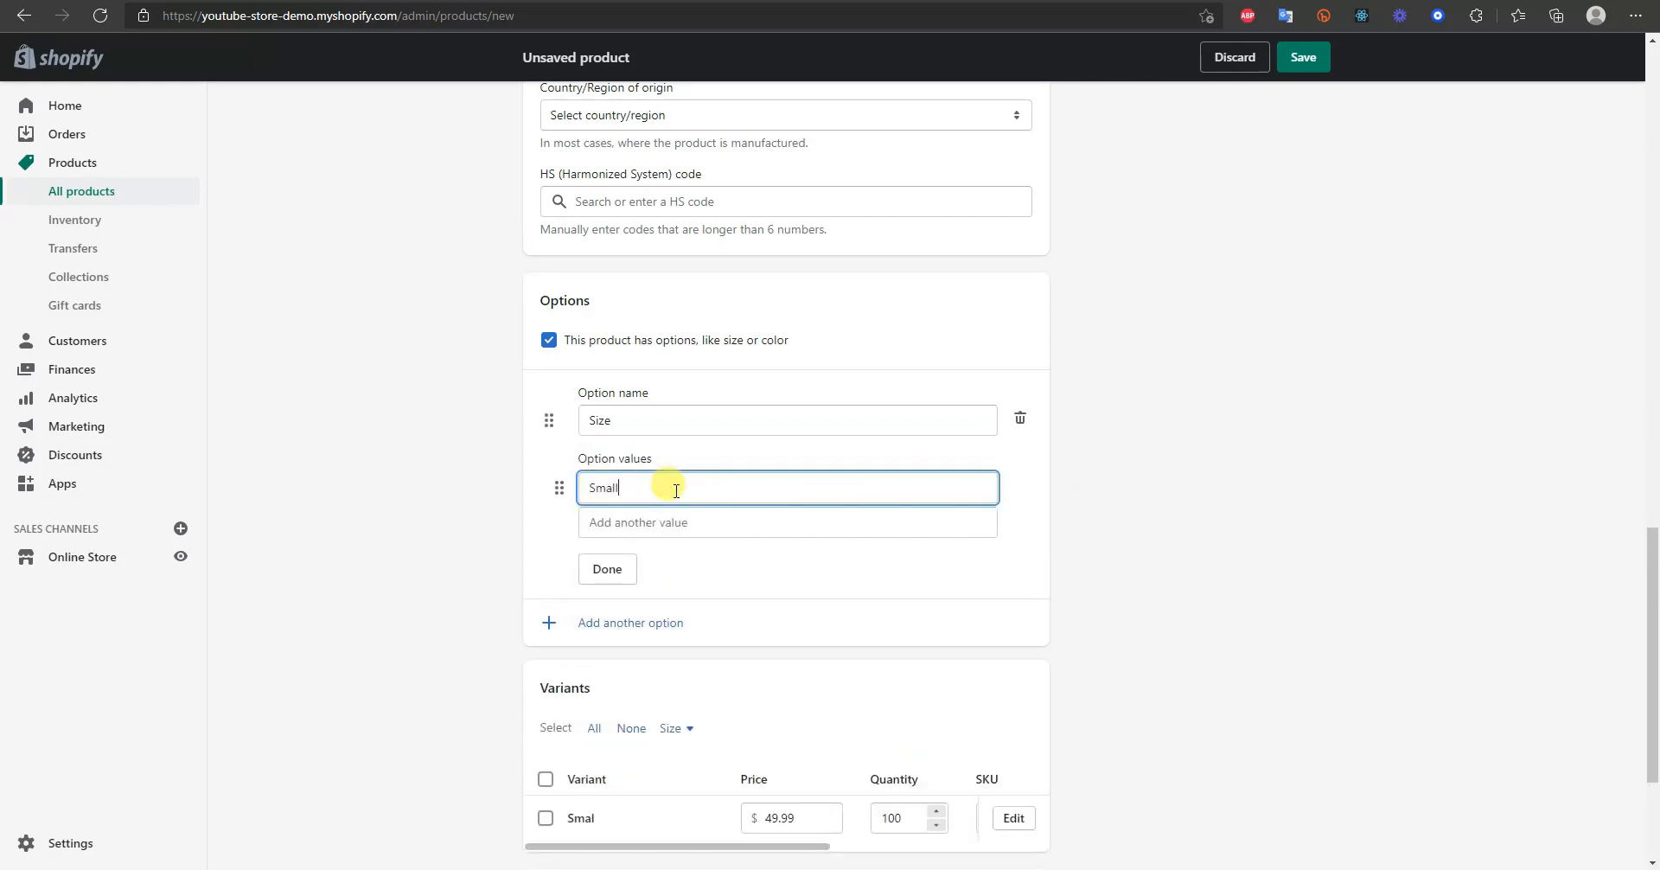
left_click(767, 519)
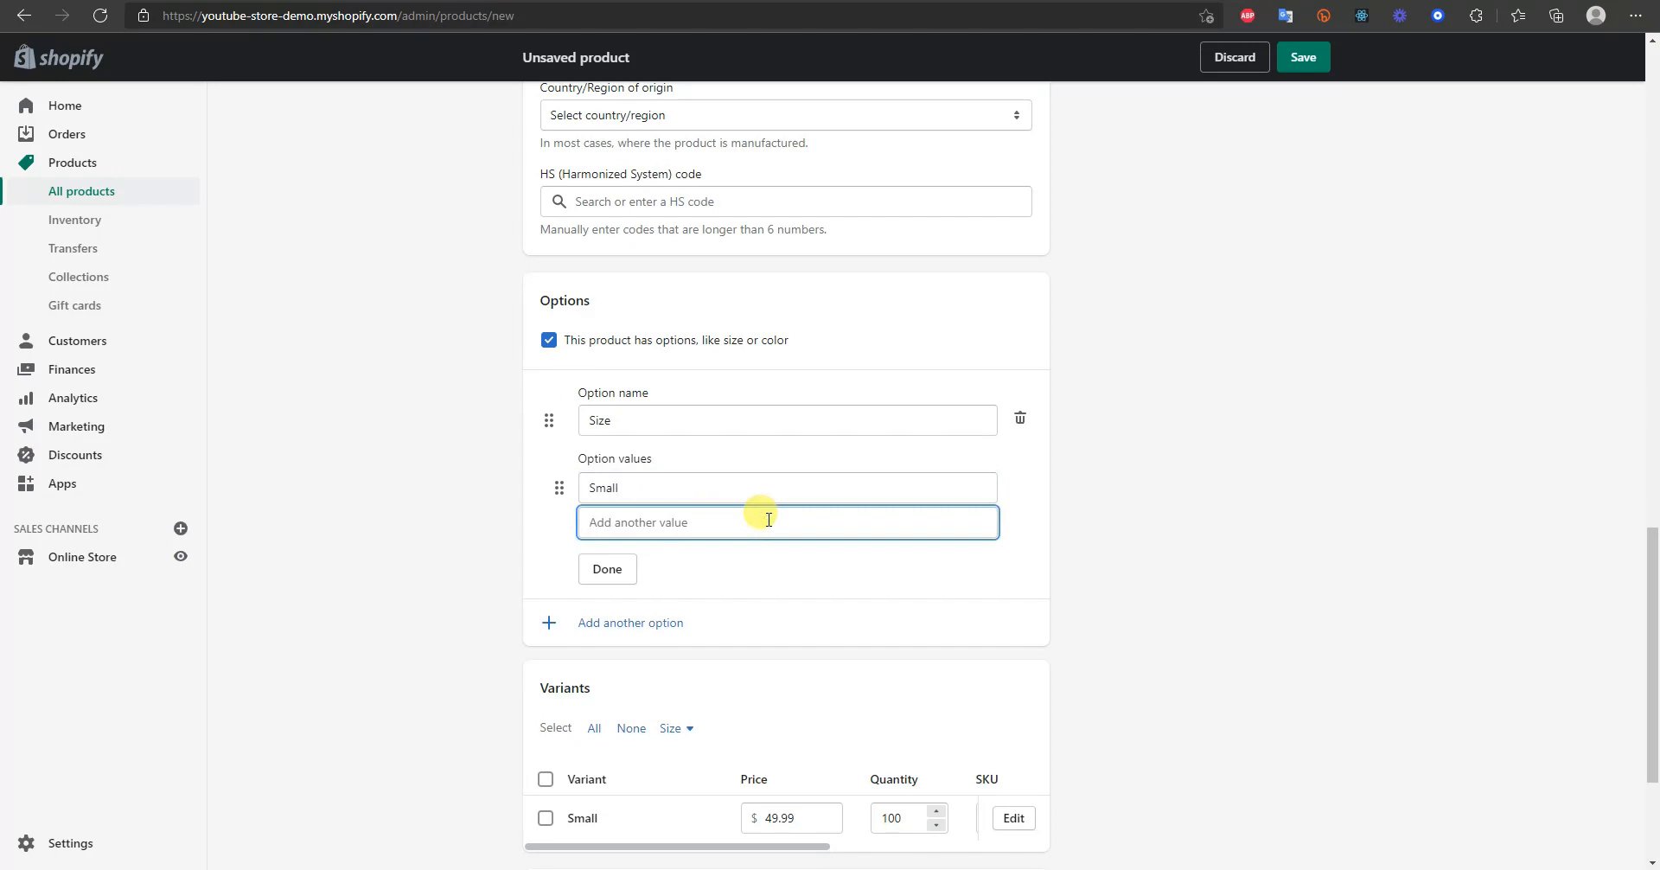
type("Me")
key("Tab")
key("Tab")
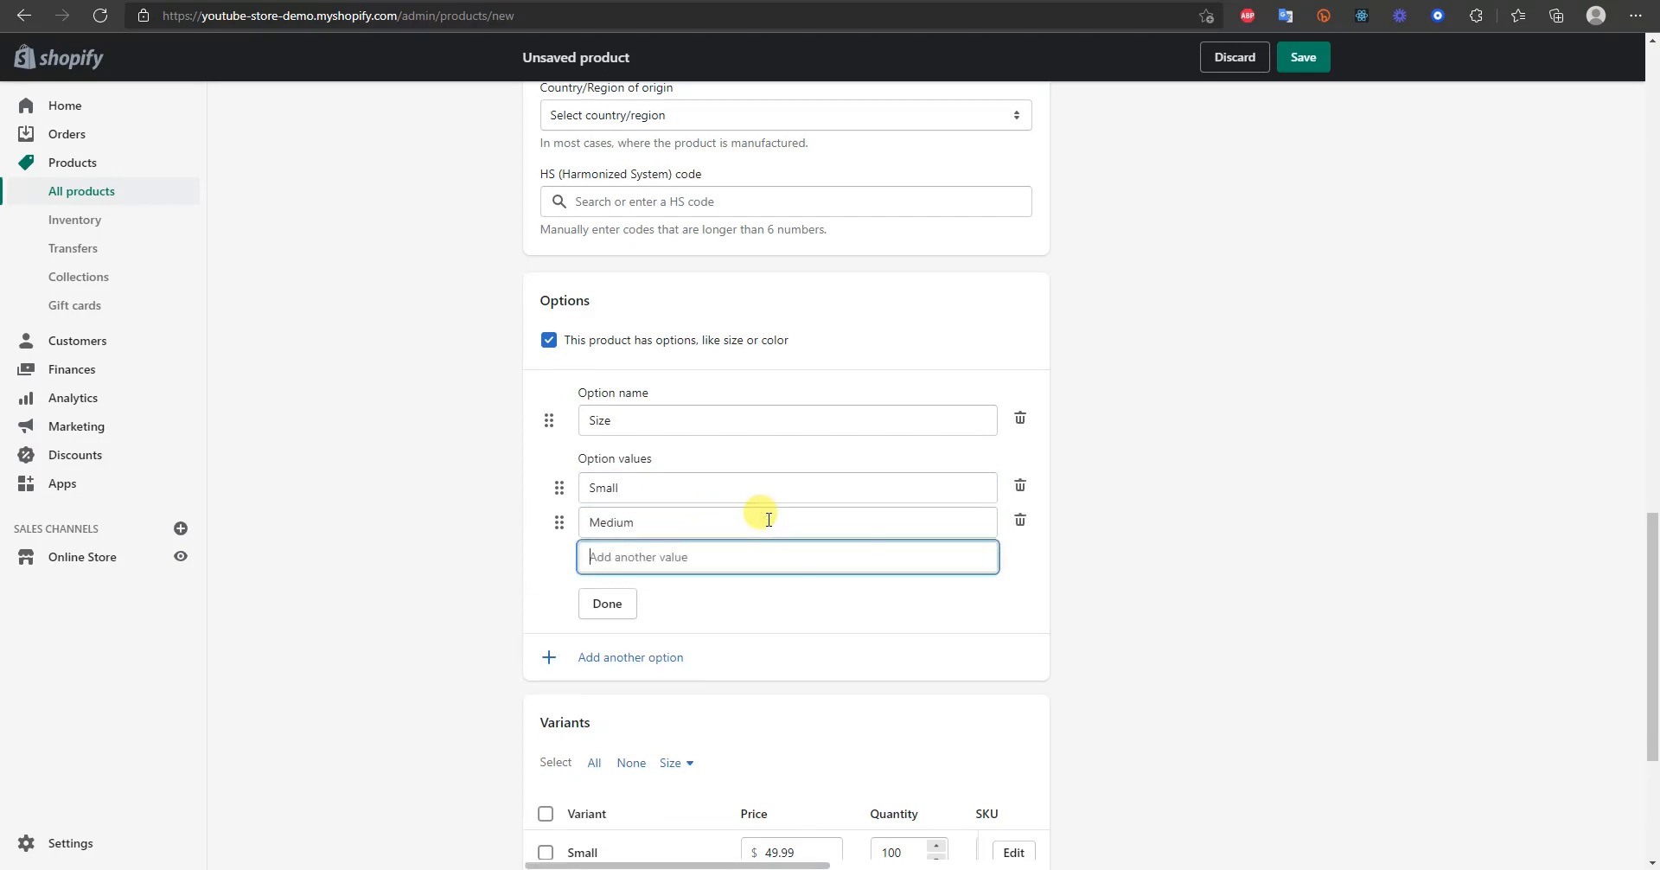
type("Large")
key("Tab")
key("Tab")
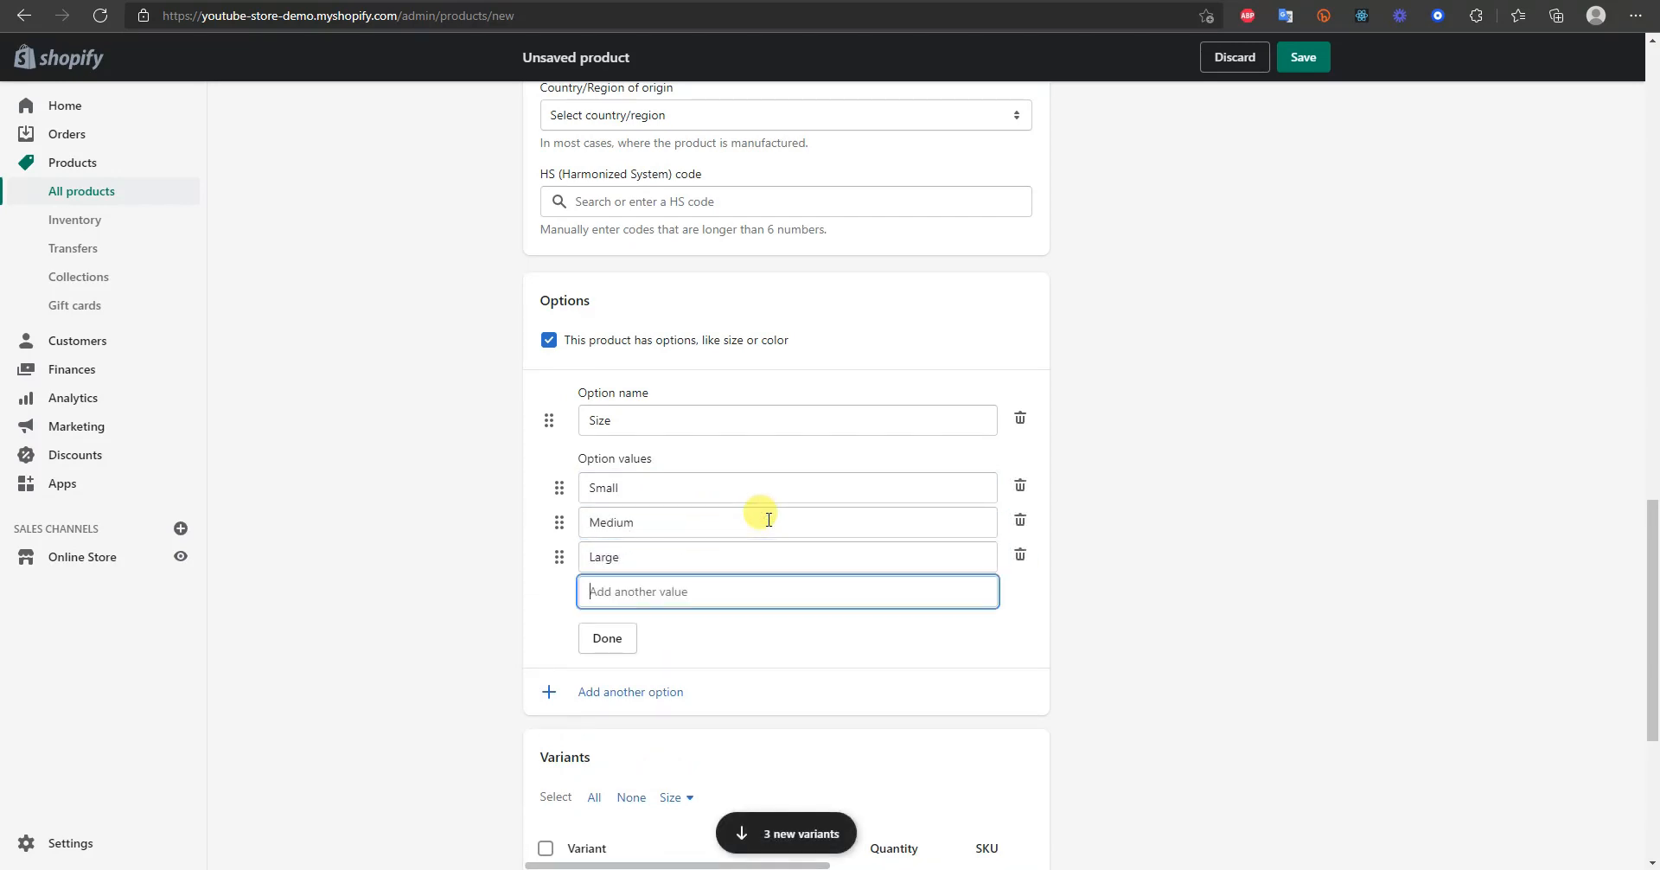
type("E")
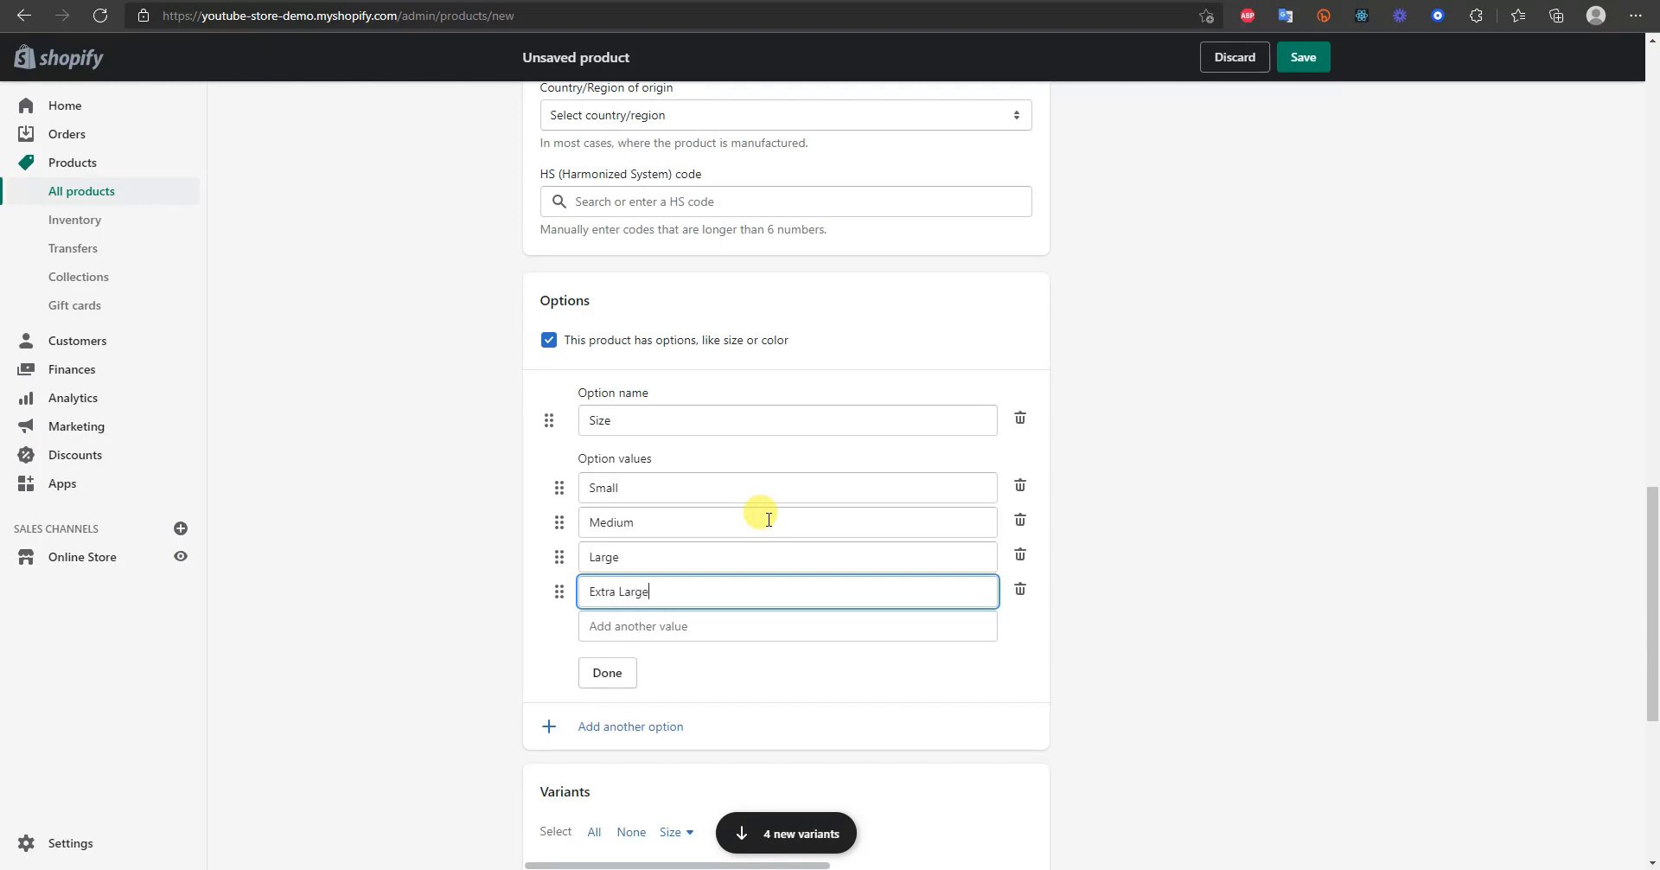
type("xtra Large")
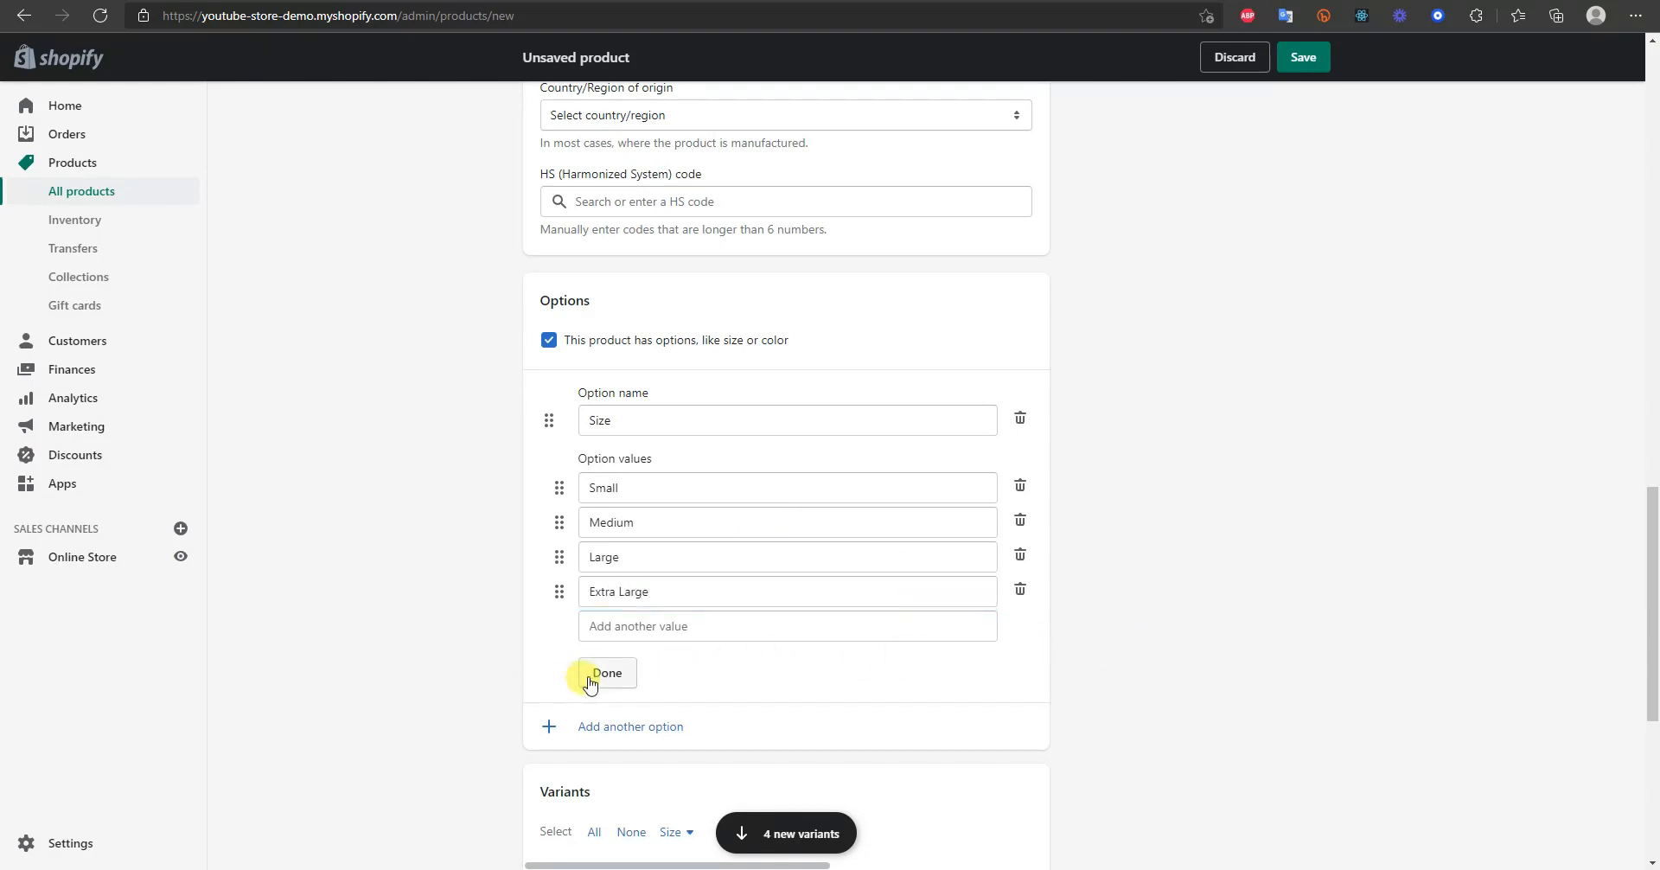
left_click(588, 676)
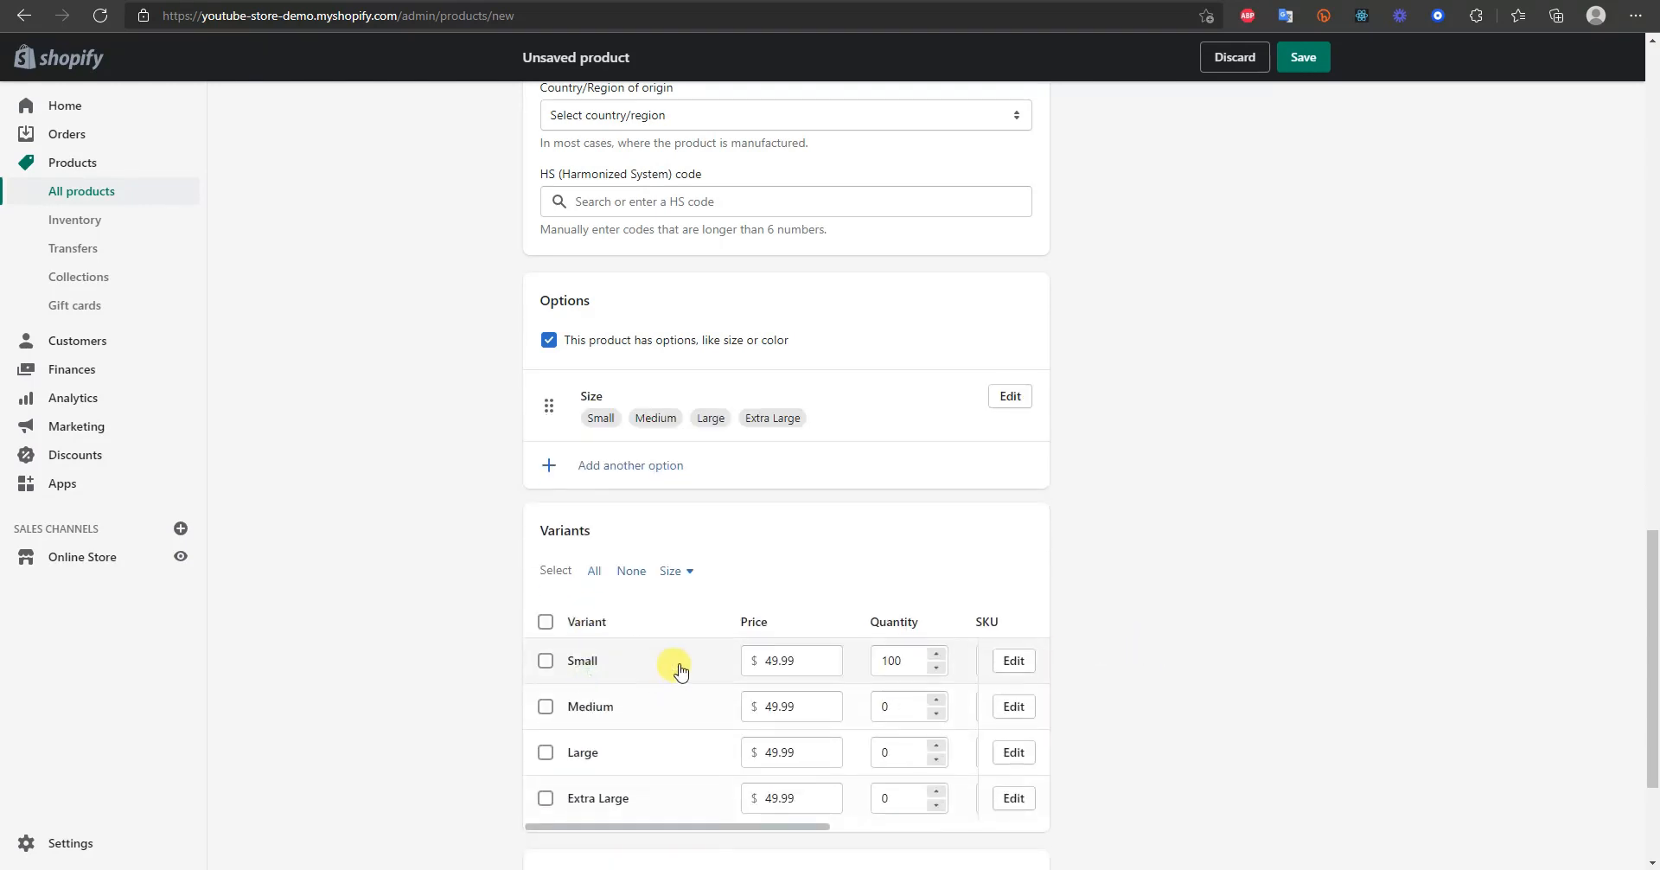
- Add a second product option named Color with the values Black, White and Navy
left_click(652, 468)
left_click(678, 487)
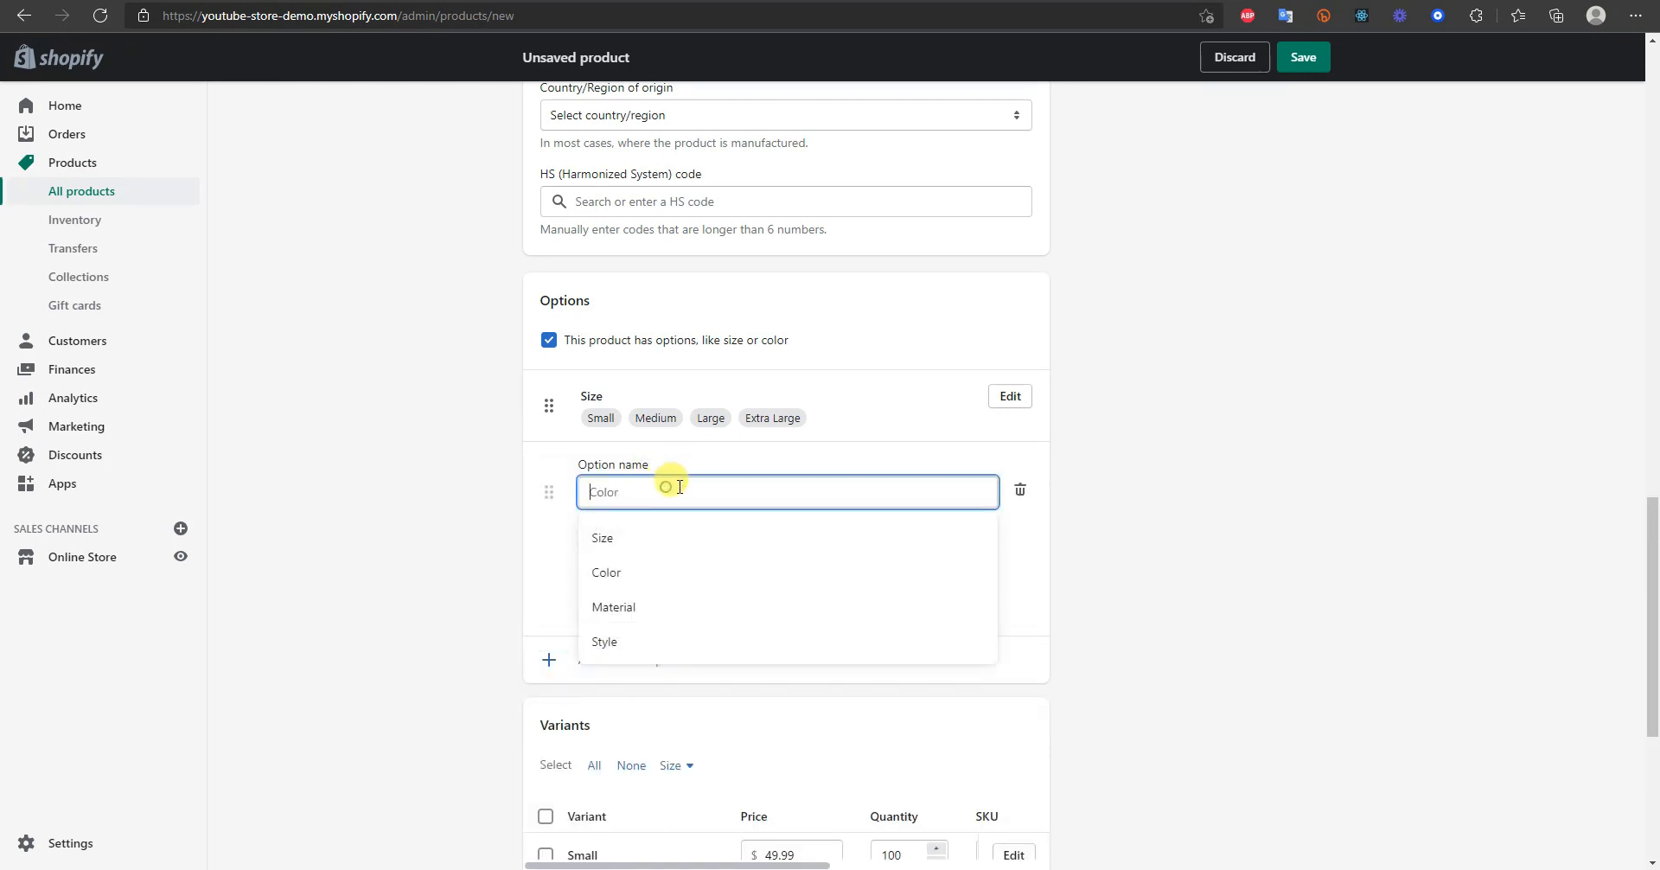
type("Color")
key("Return")
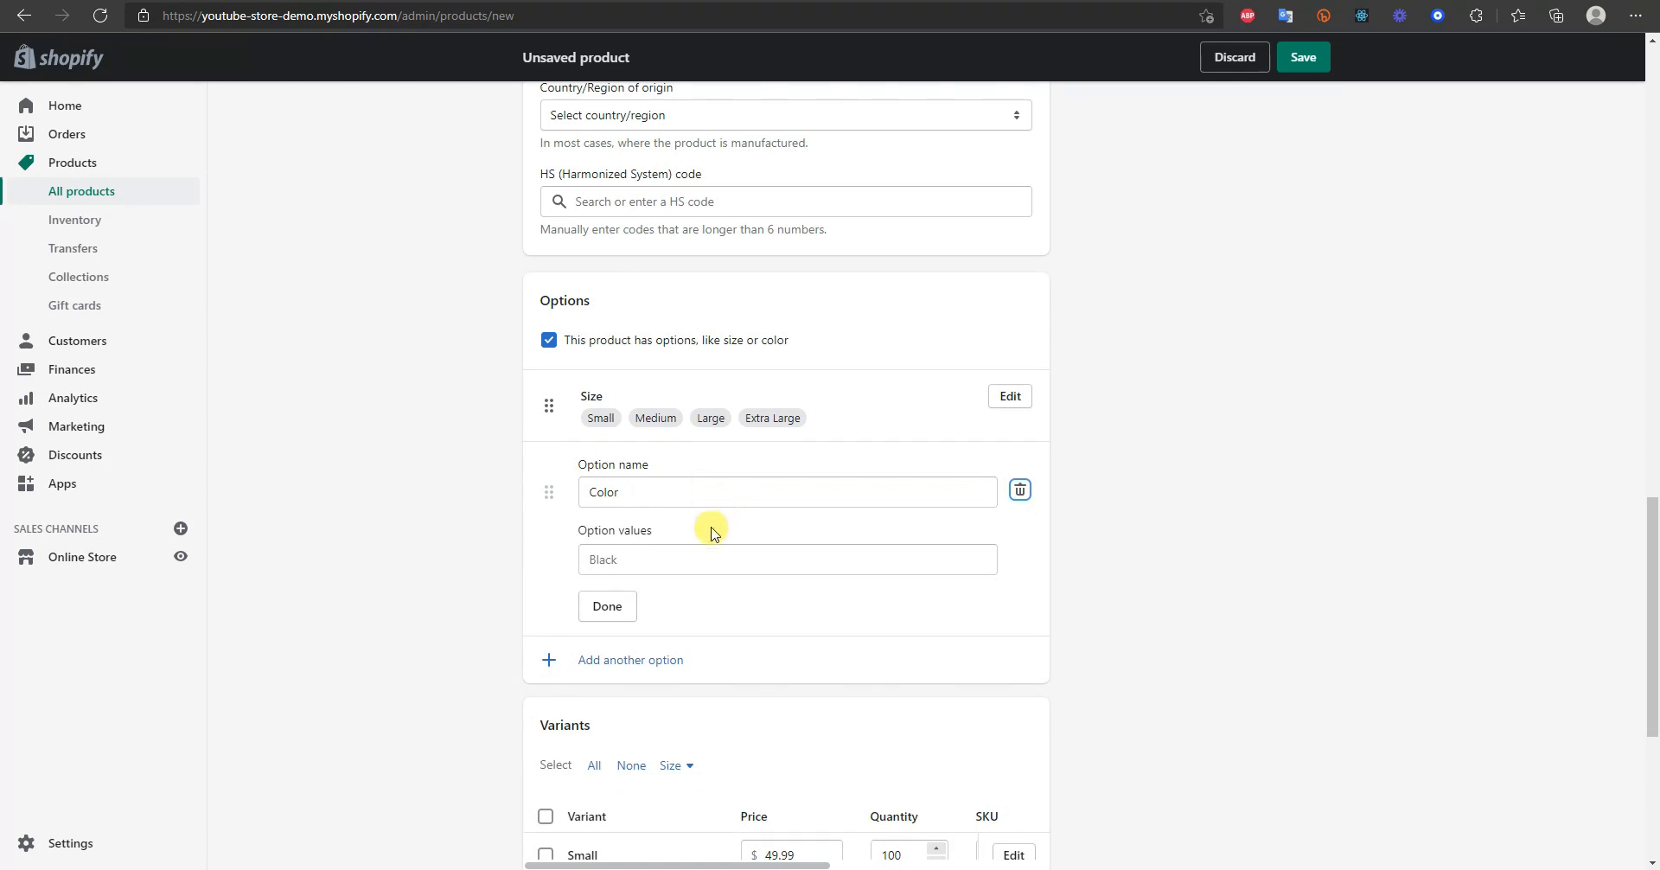
left_click(650, 562)
type("Black")
key("Return")
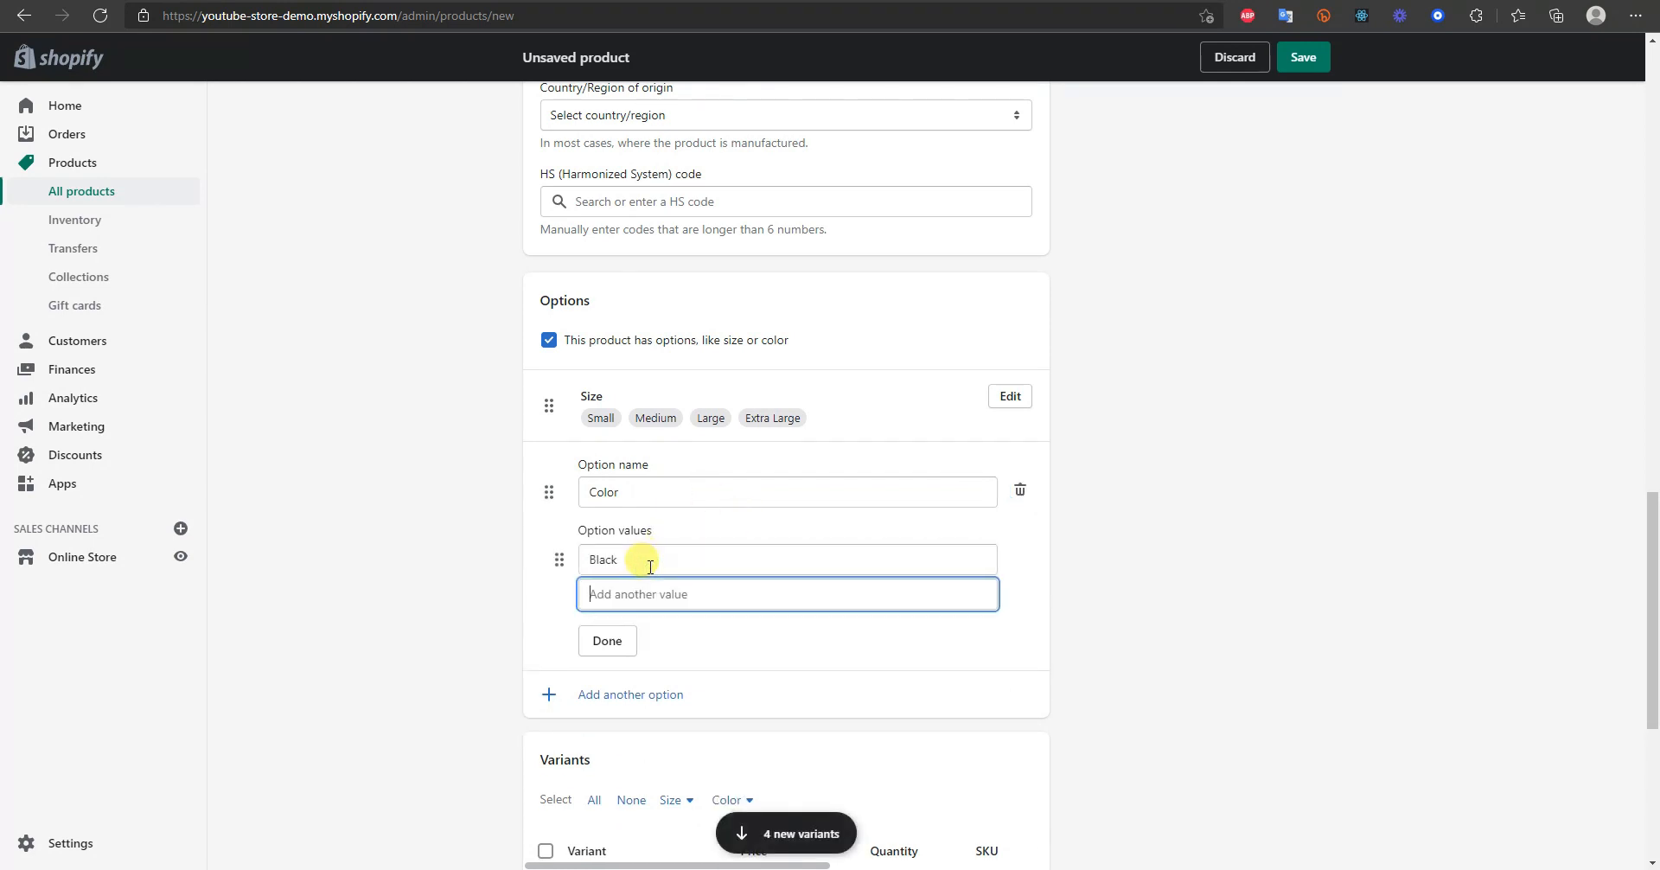
type("White")
key("Return")
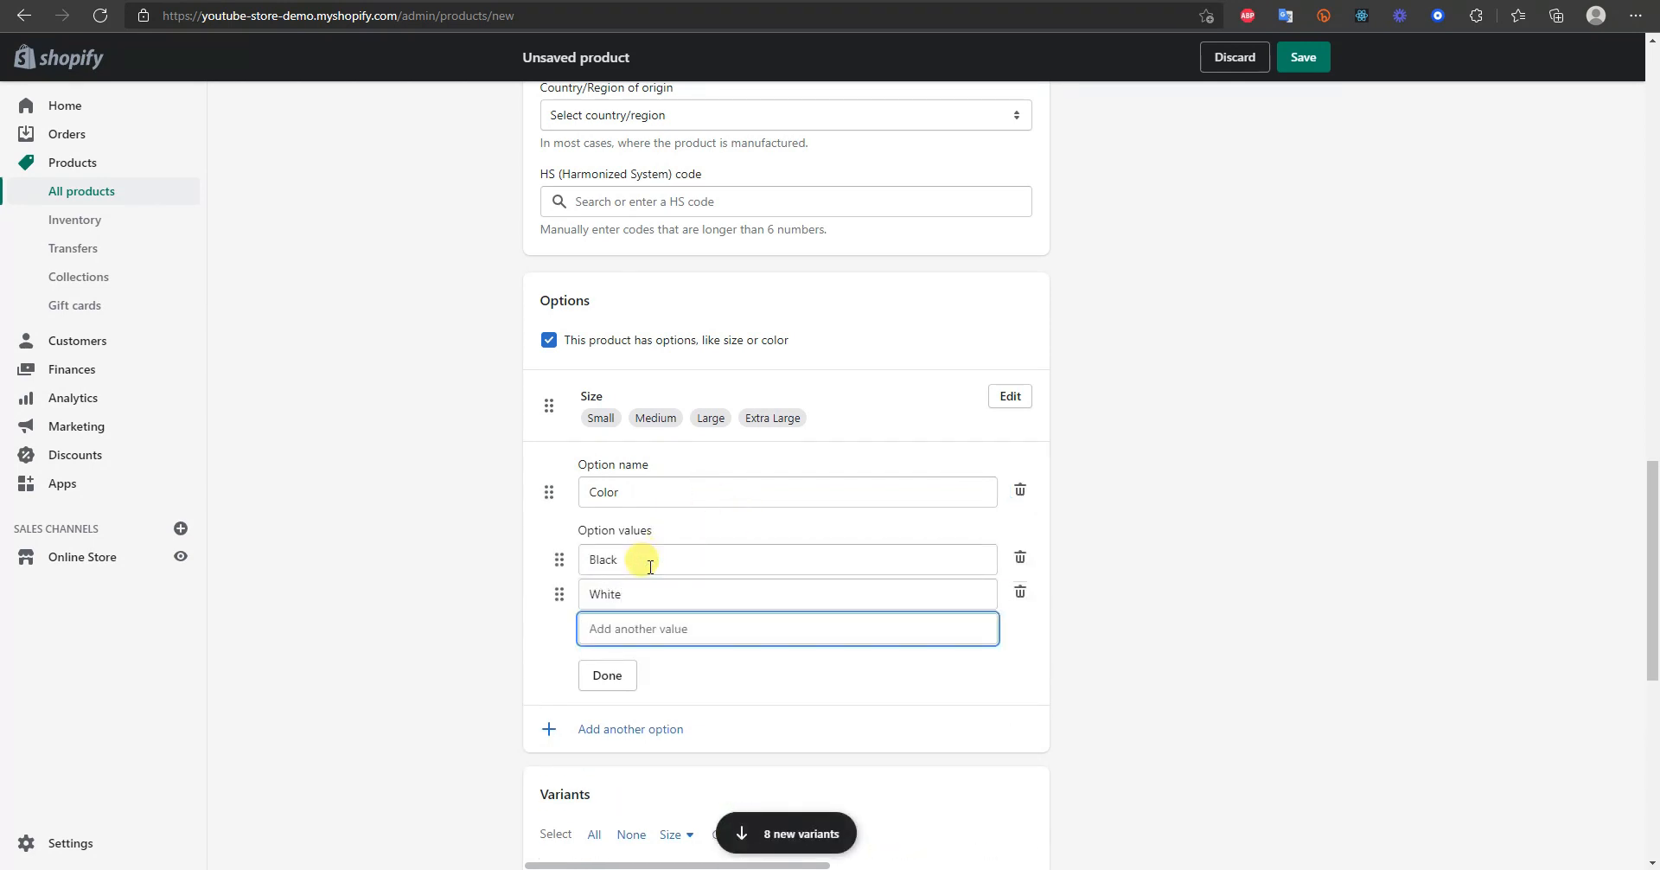
type("Navy")
left_click(609, 707)
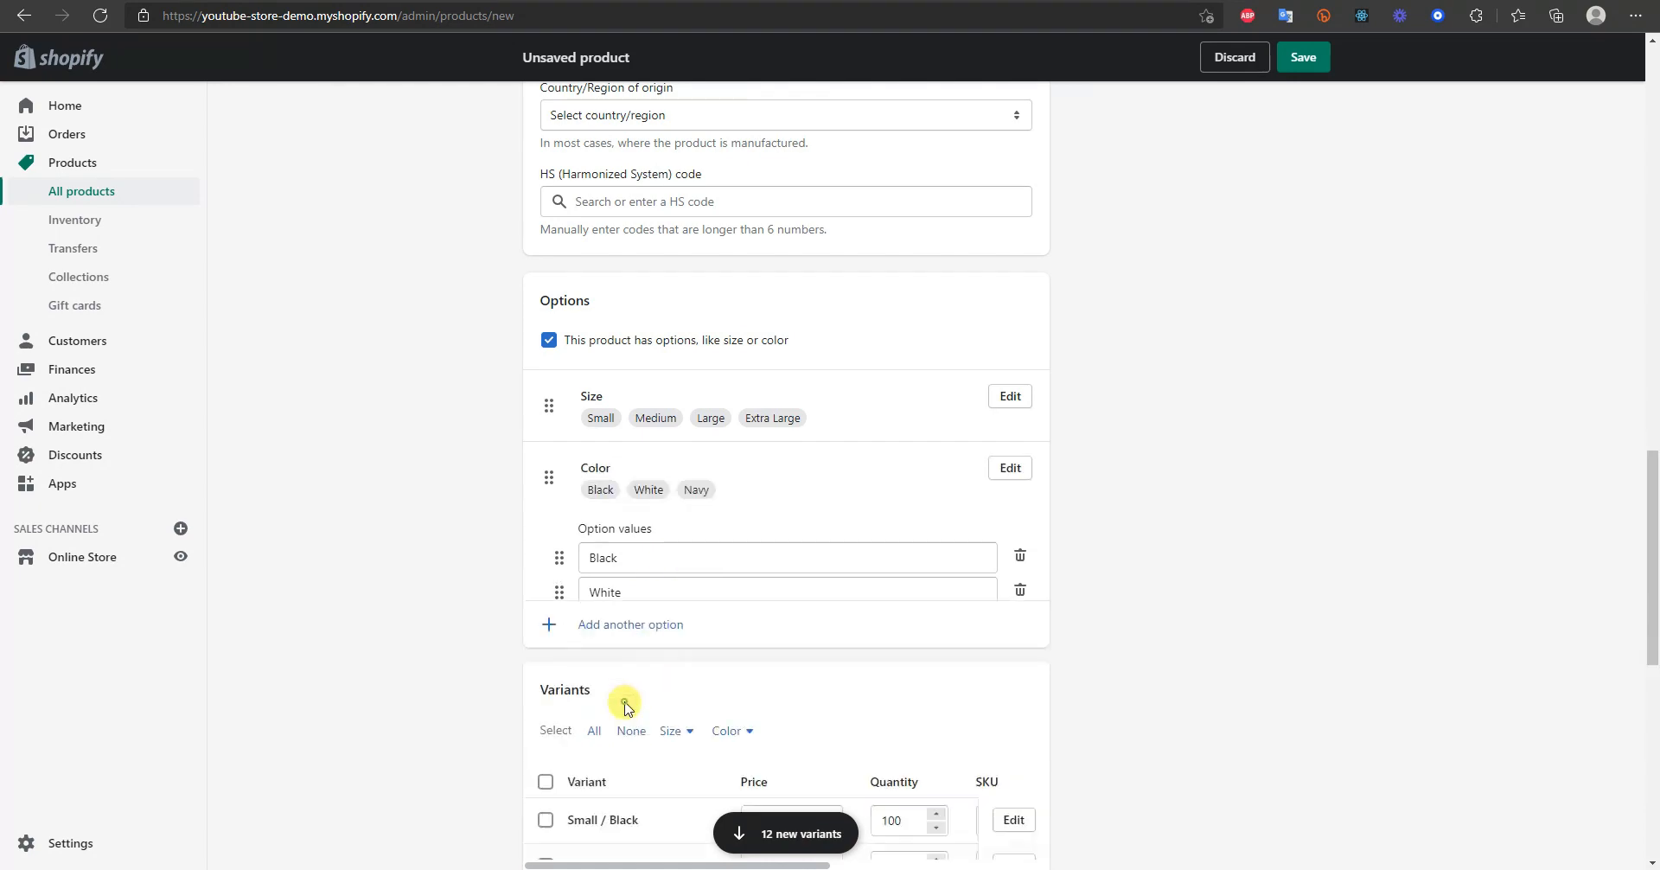
- Review the prices and quantities of the size and color combinations in the variant list
scroll(1100, 549, "down", 2)
scroll(1098, 553, "down", 6)
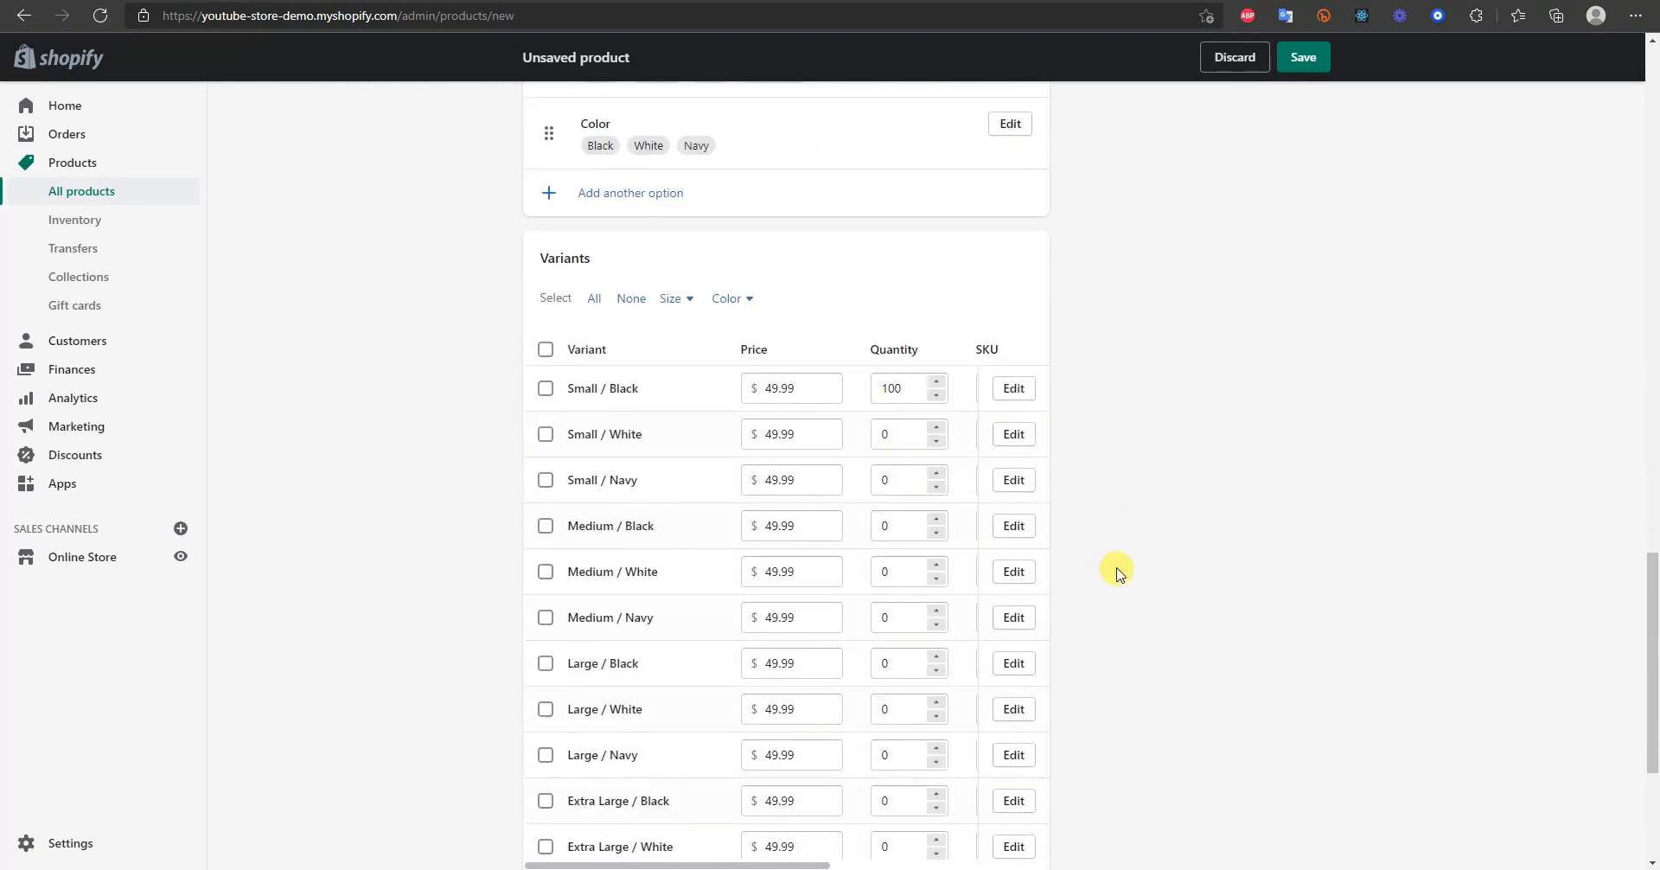
scroll(605, 276, "up", 3)
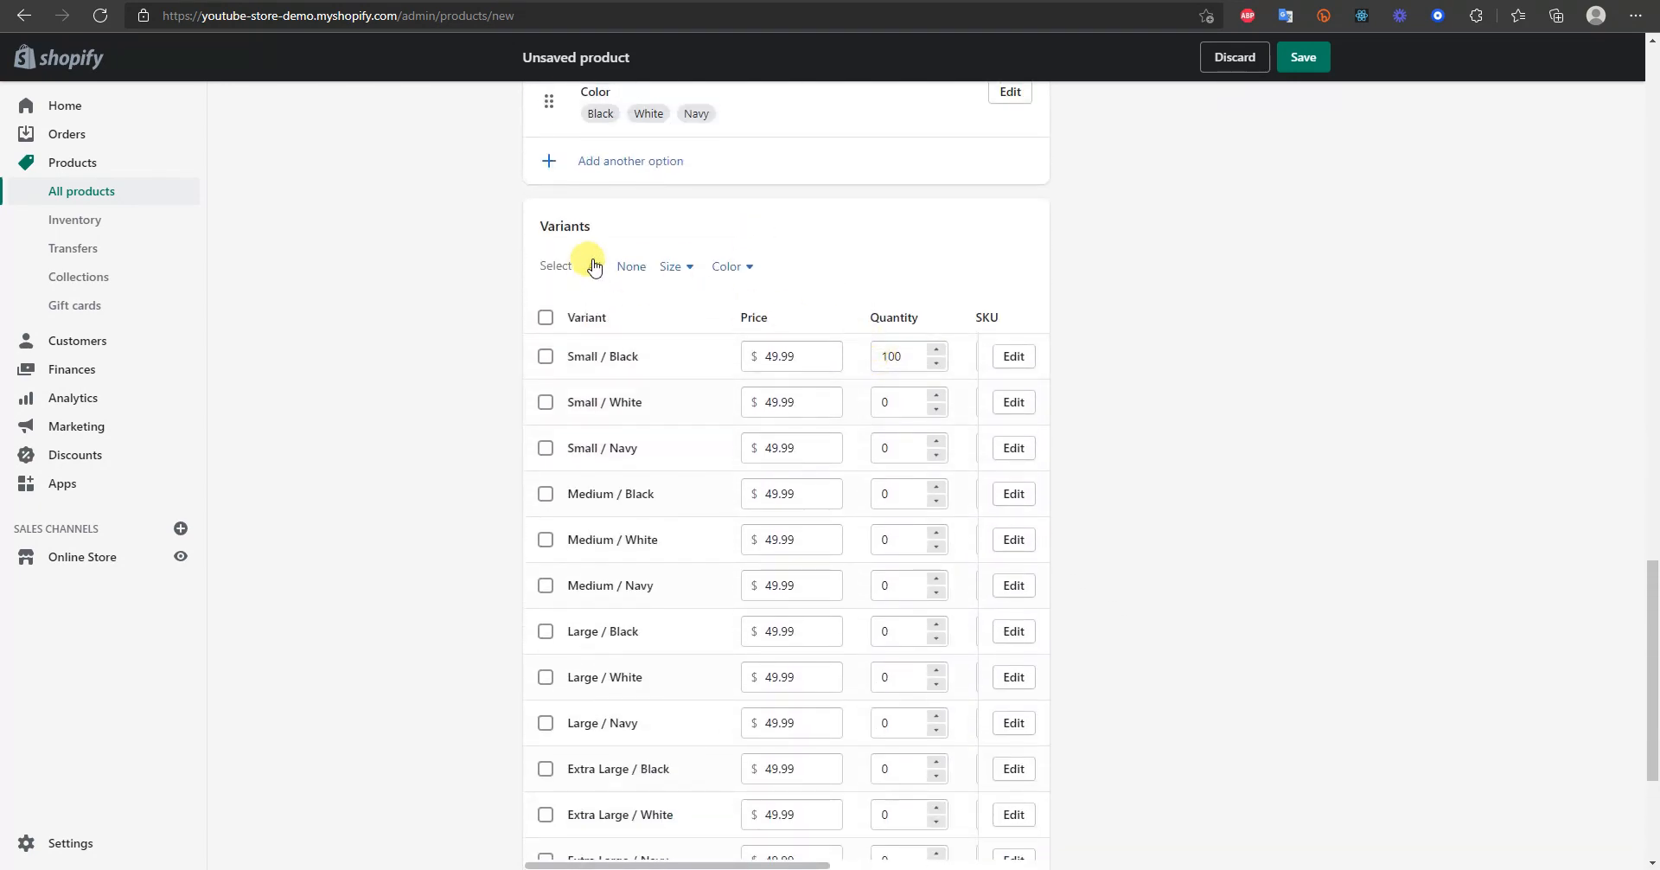
scroll(836, 444, "up", 2)
scroll(830, 452, "down", 2)
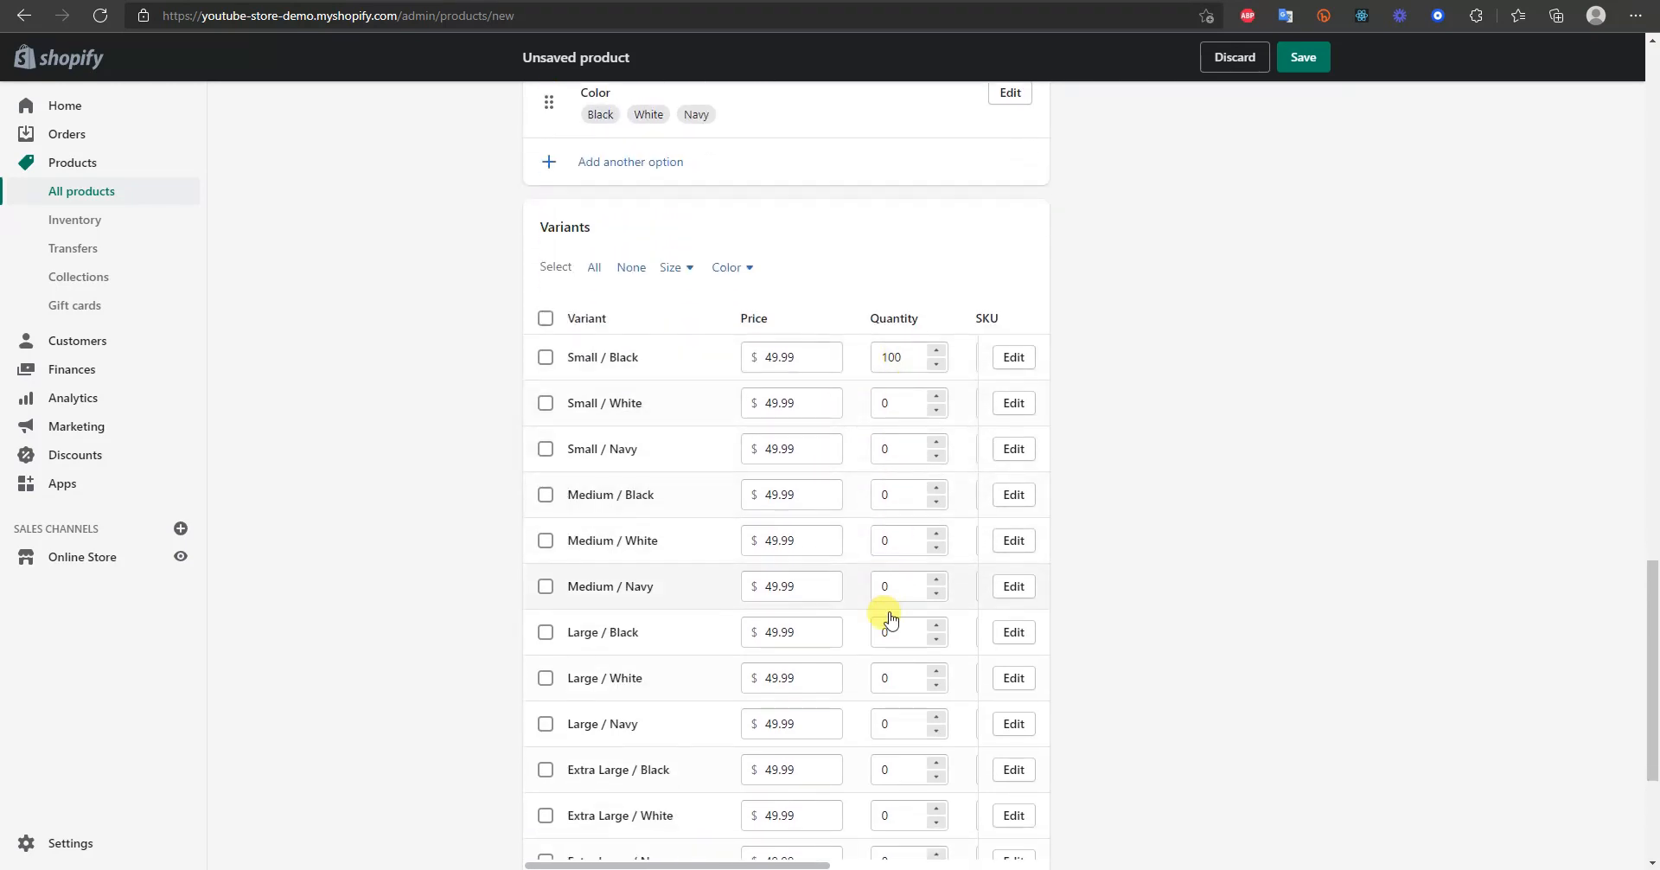
scroll(790, 438, "down", 2)
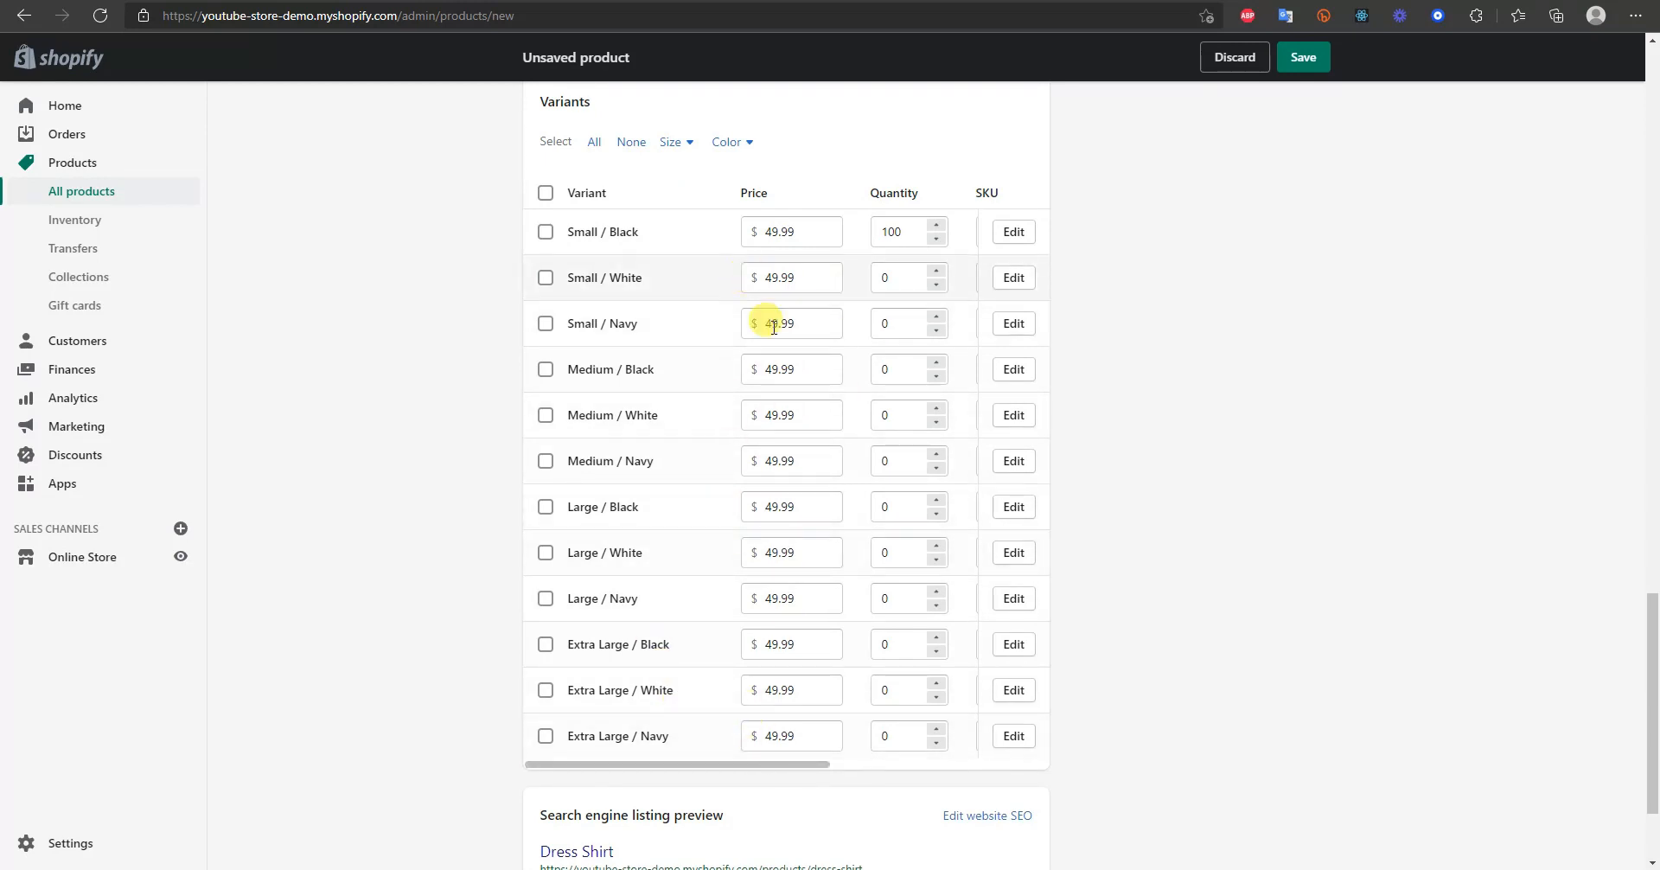
- Set the quantity to 5 for every size and color variant except Small / Black
left_click(903, 279)
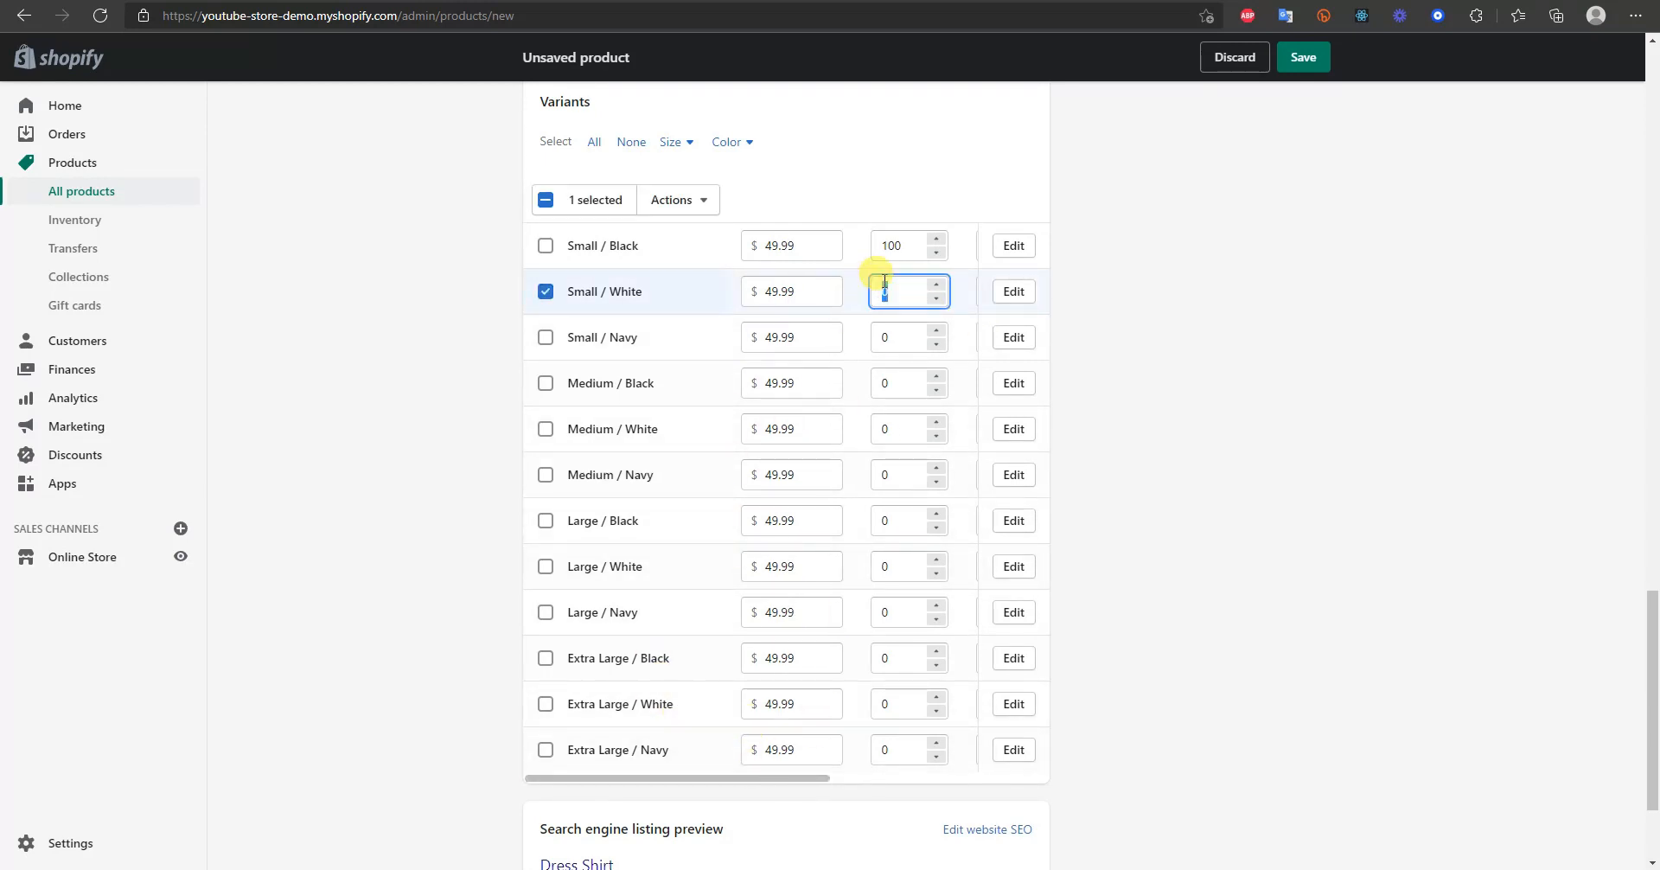
type("5")
left_click(882, 337)
type("5")
left_click(889, 383)
type("5")
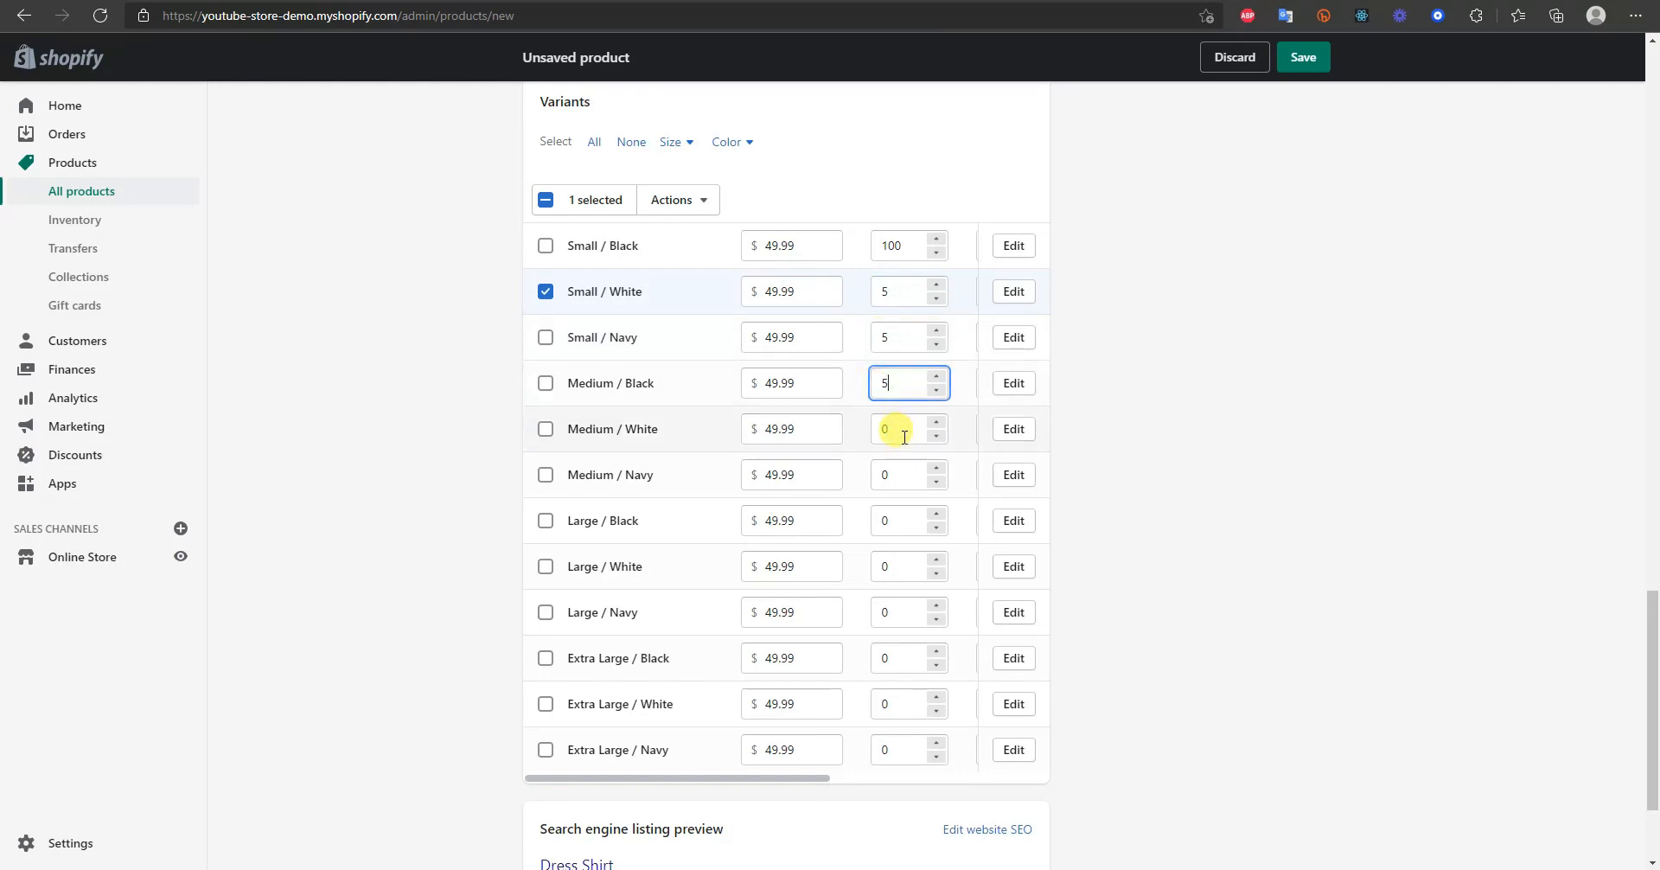
left_click(903, 432)
type("5")
left_click(888, 478)
type("5")
left_click(886, 523)
type("5")
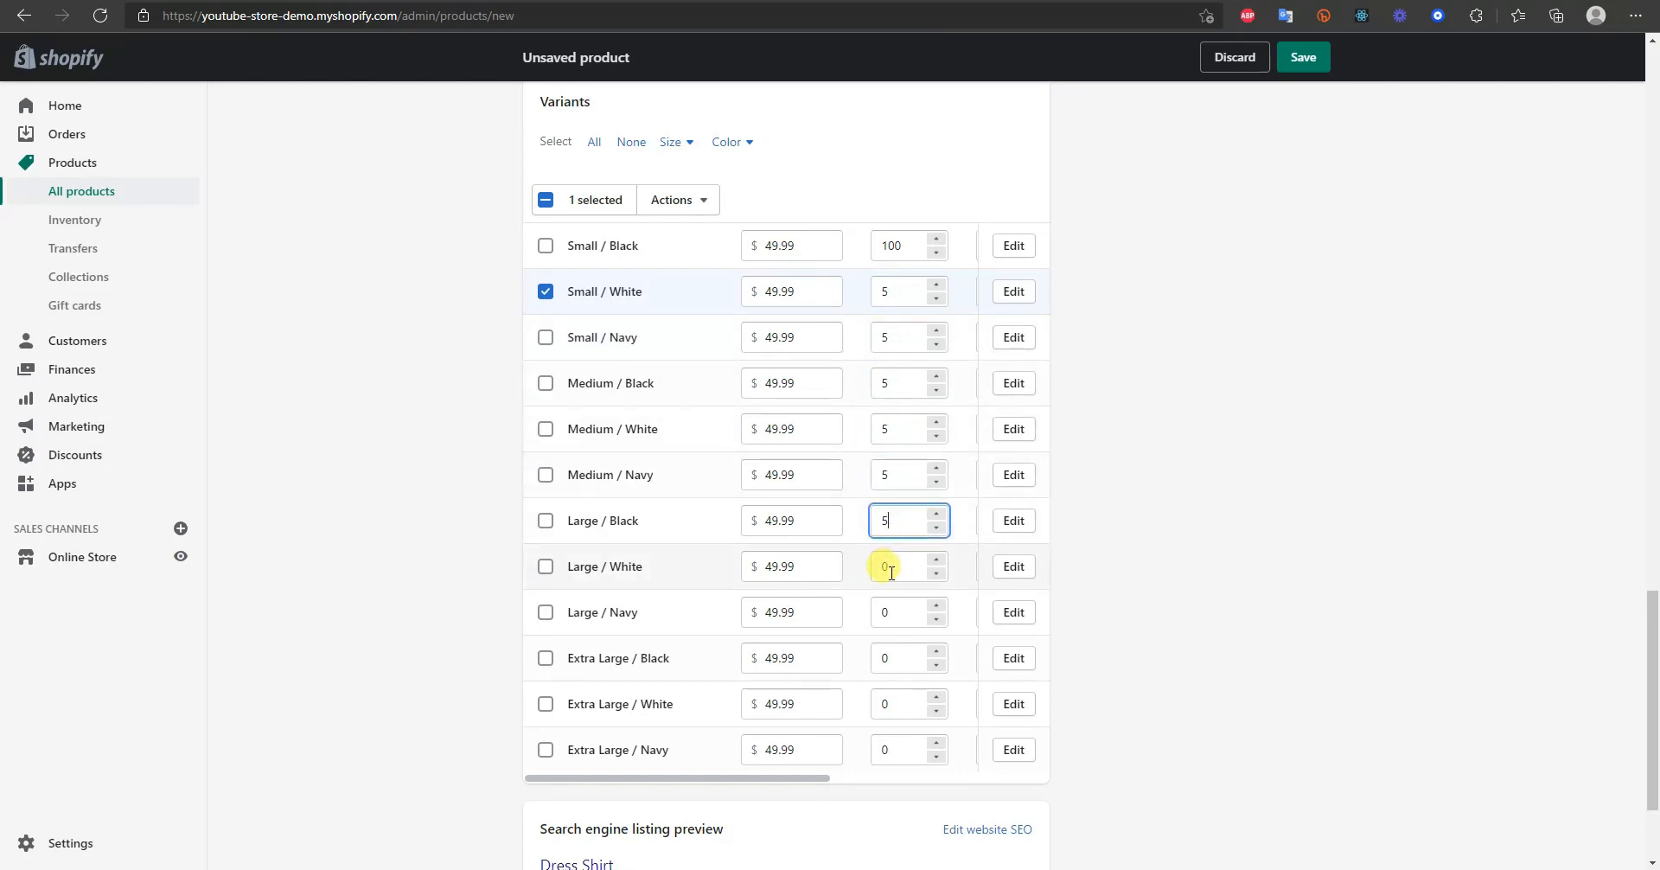
left_click(891, 572)
type("5")
left_click(888, 611)
type("5")
left_click(888, 659)
type("5")
left_click(873, 709)
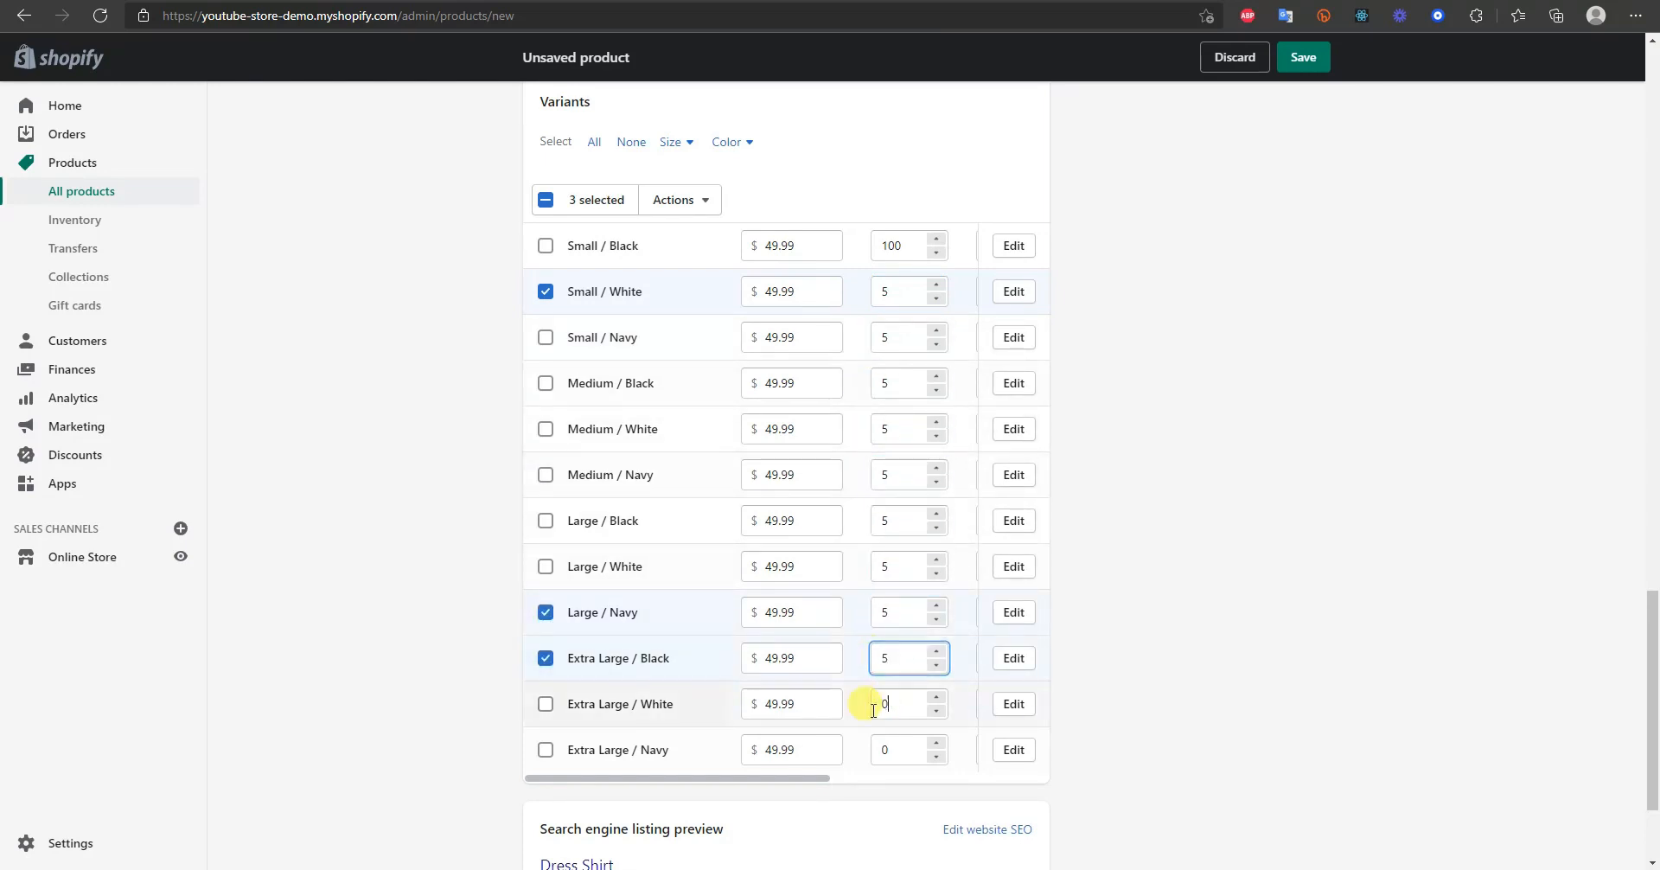
type("5")
left_click(900, 747)
type("5")
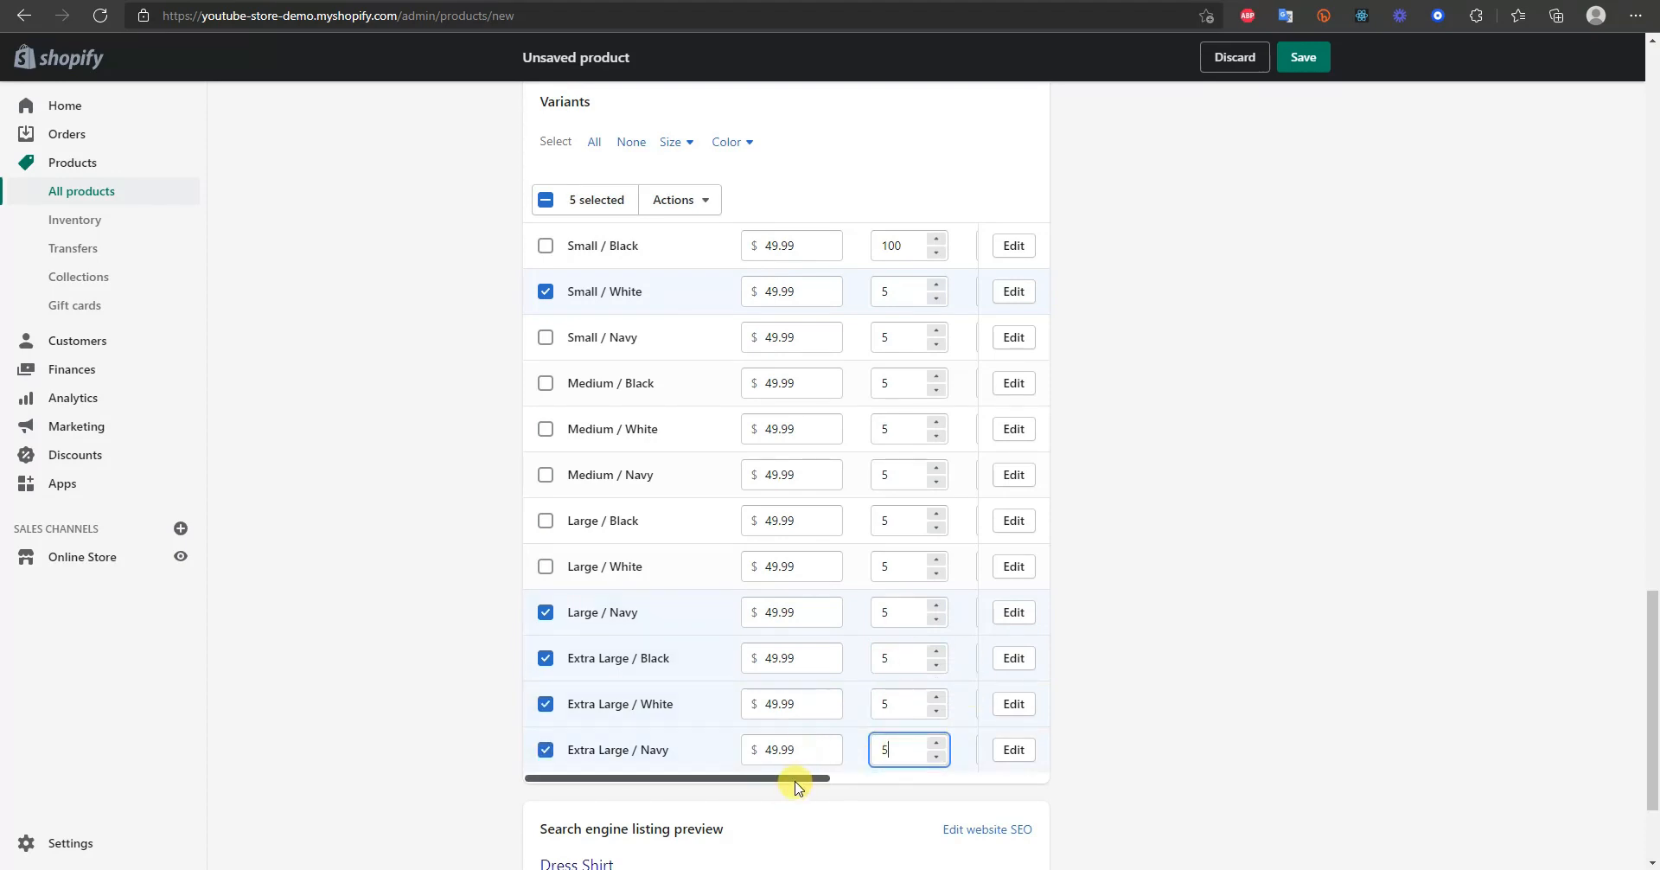
- Check the search engine listing preview of the Dress Shirt and save the product
left_click_drag(795, 787, 637, 758)
scroll(1038, 493, "down", 2)
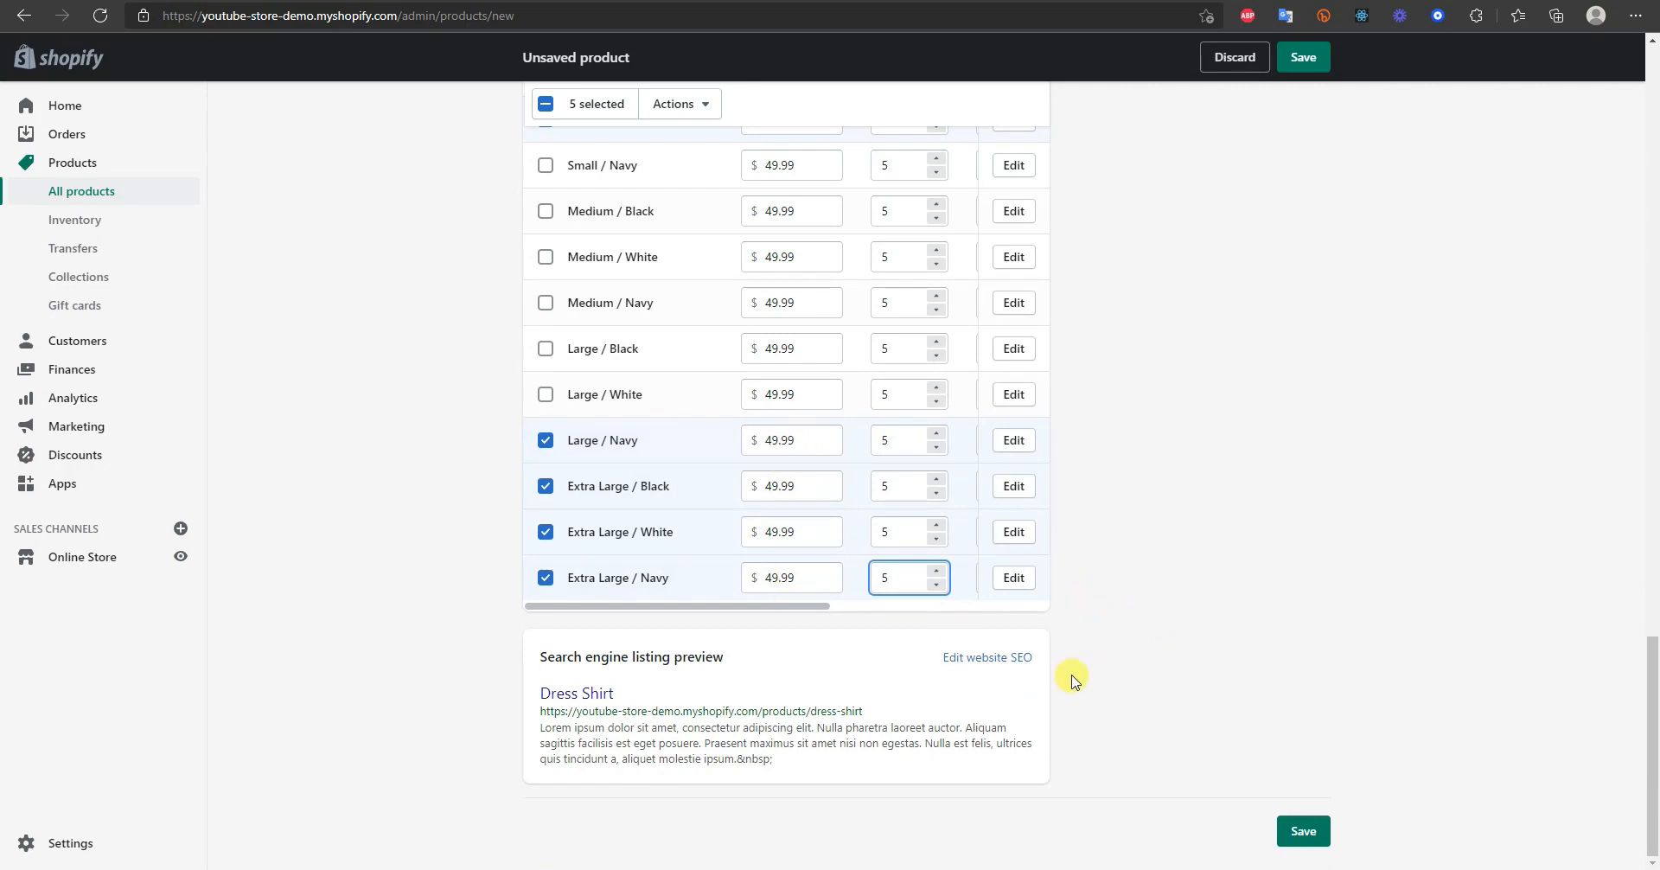
scroll(1081, 679, "up", 2)
scroll(1115, 666, "down", 2)
left_click_drag(539, 658, 761, 667)
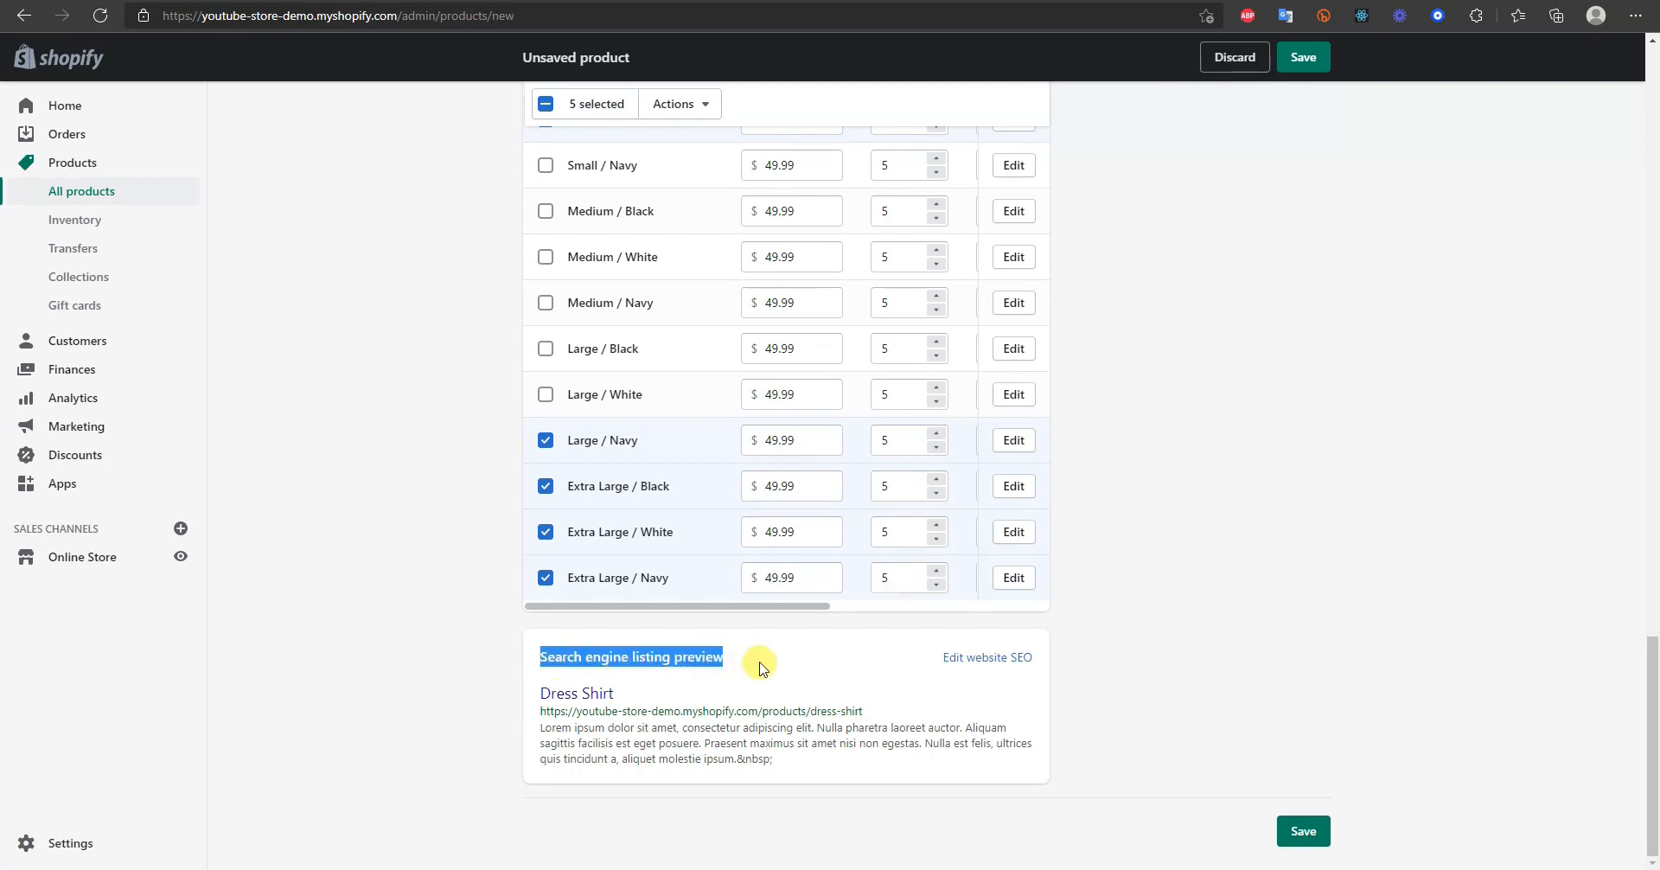
left_click(759, 668)
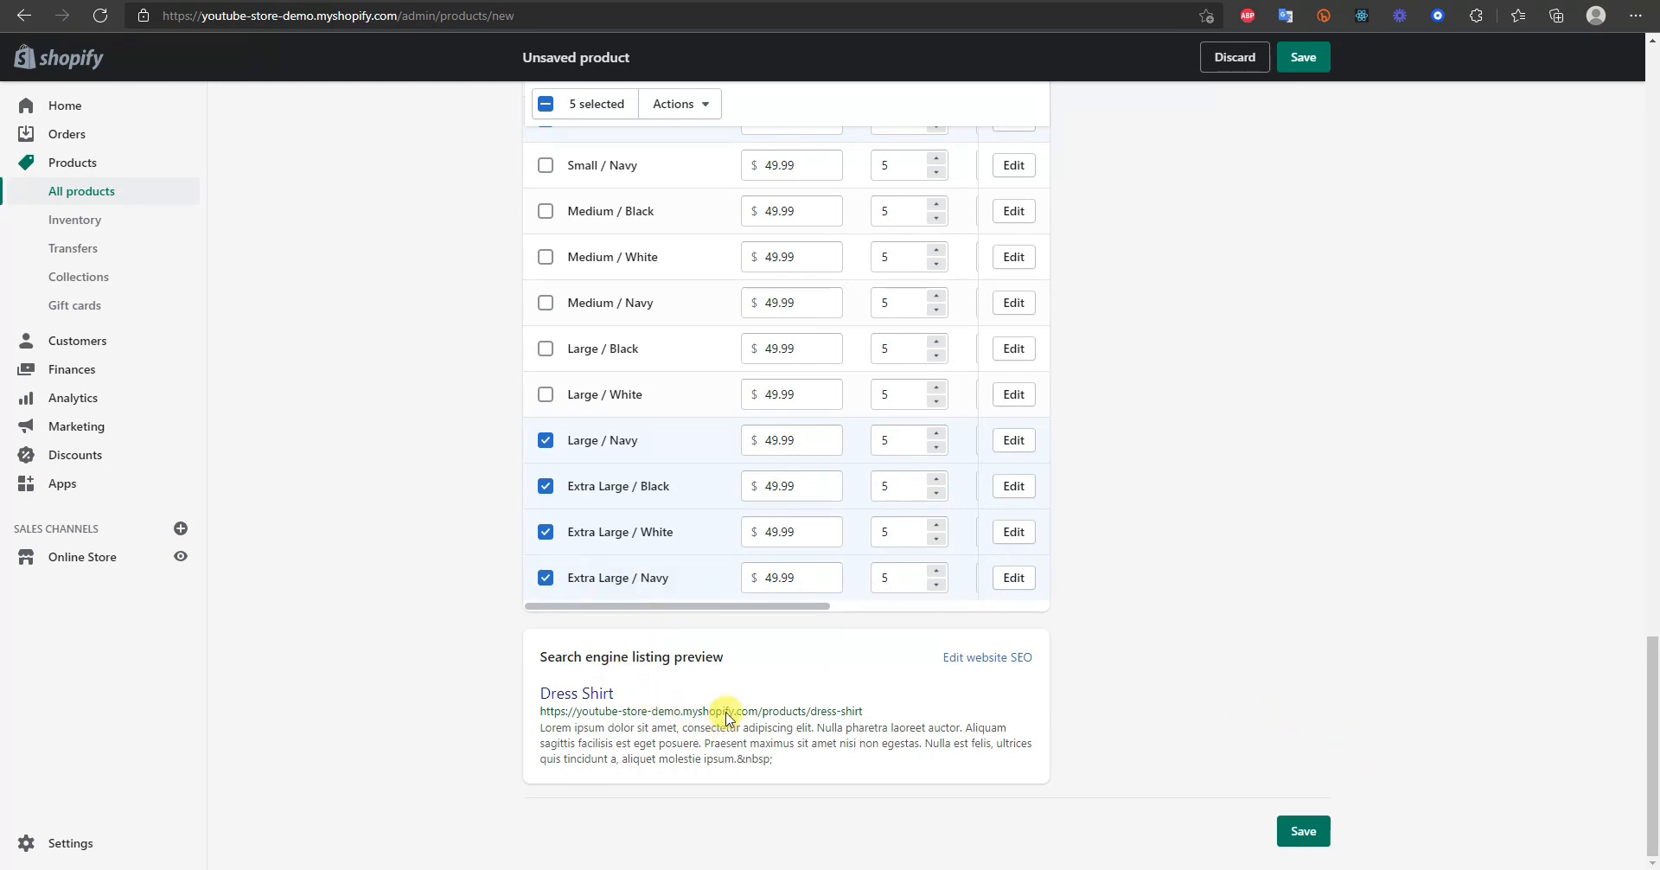
left_click(1303, 830)
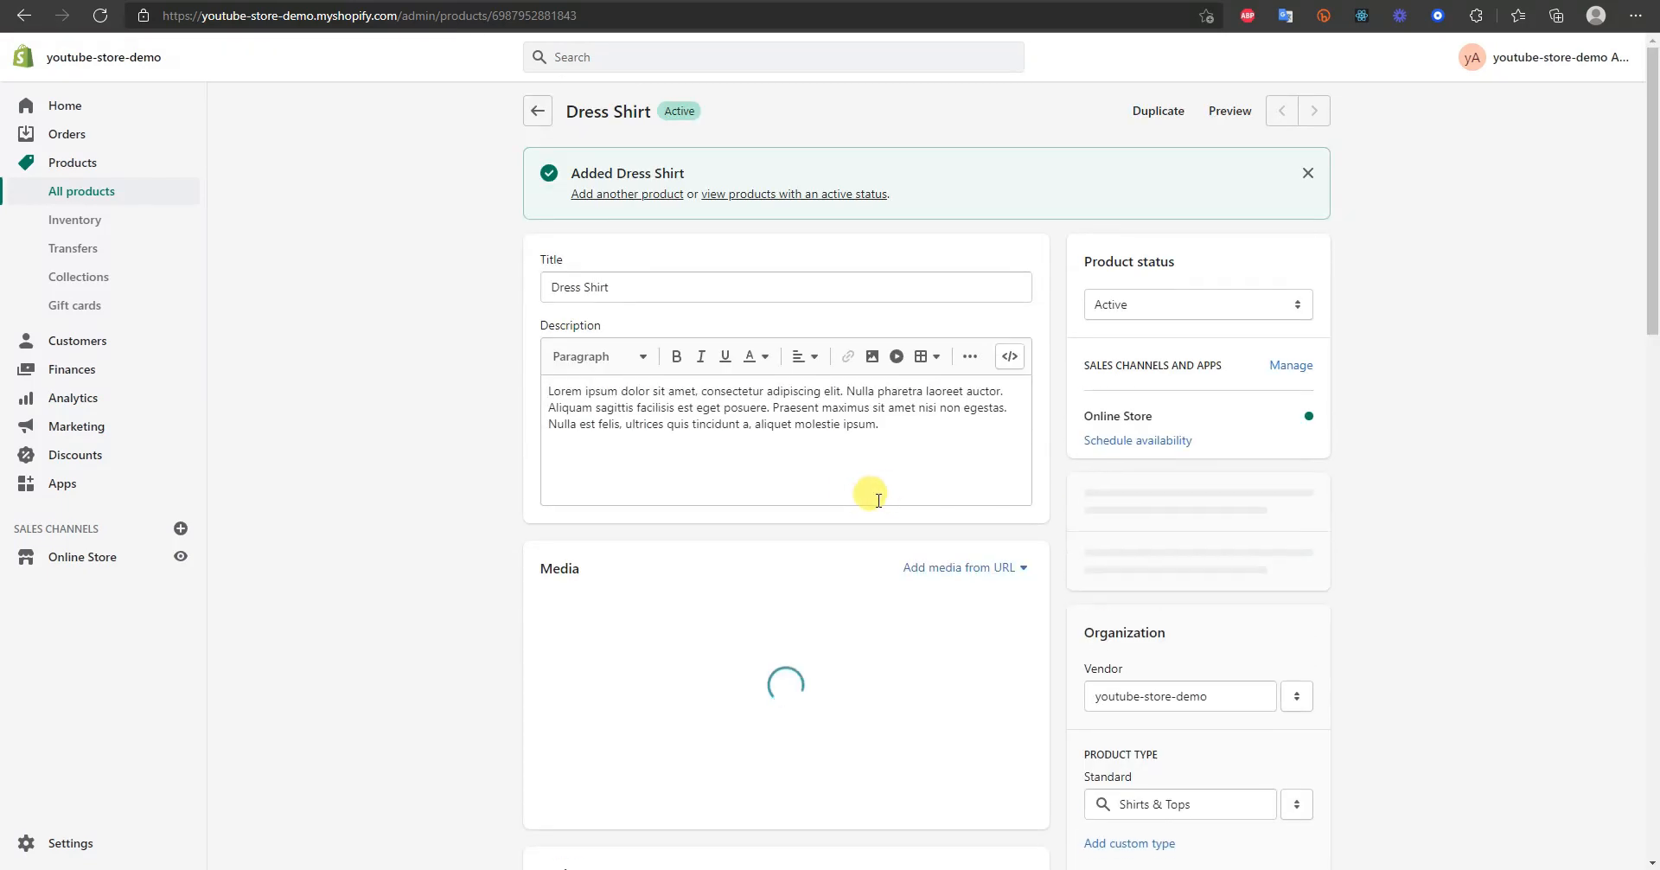
- Examine which products the existing Home page collection contains and return to the collection list
left_click(537, 111)
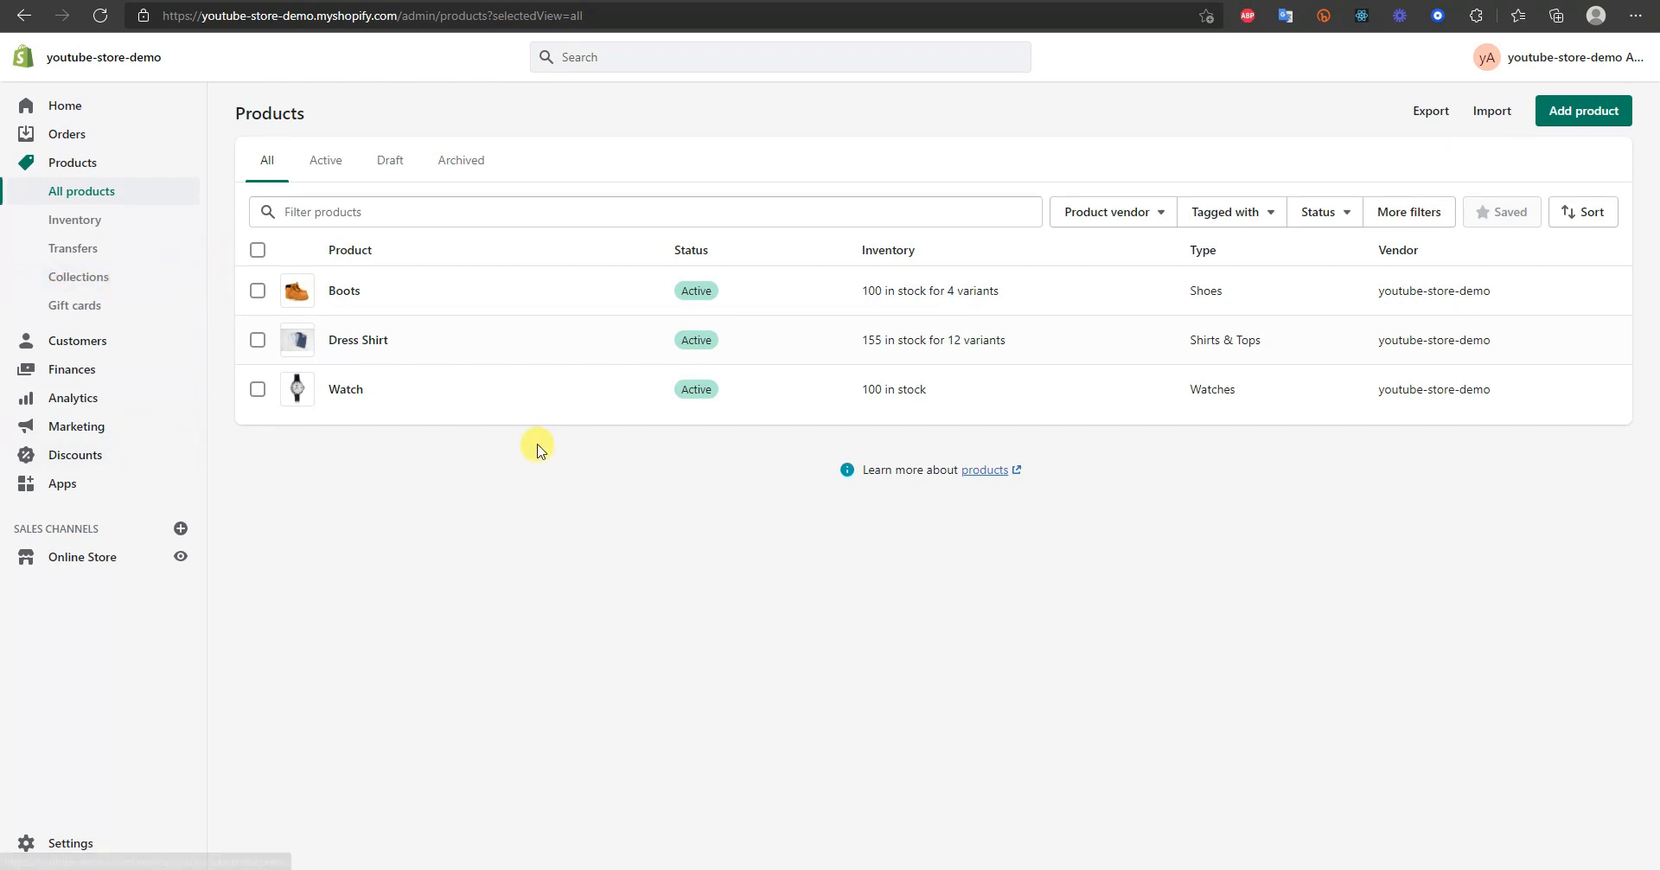
left_click(90, 277)
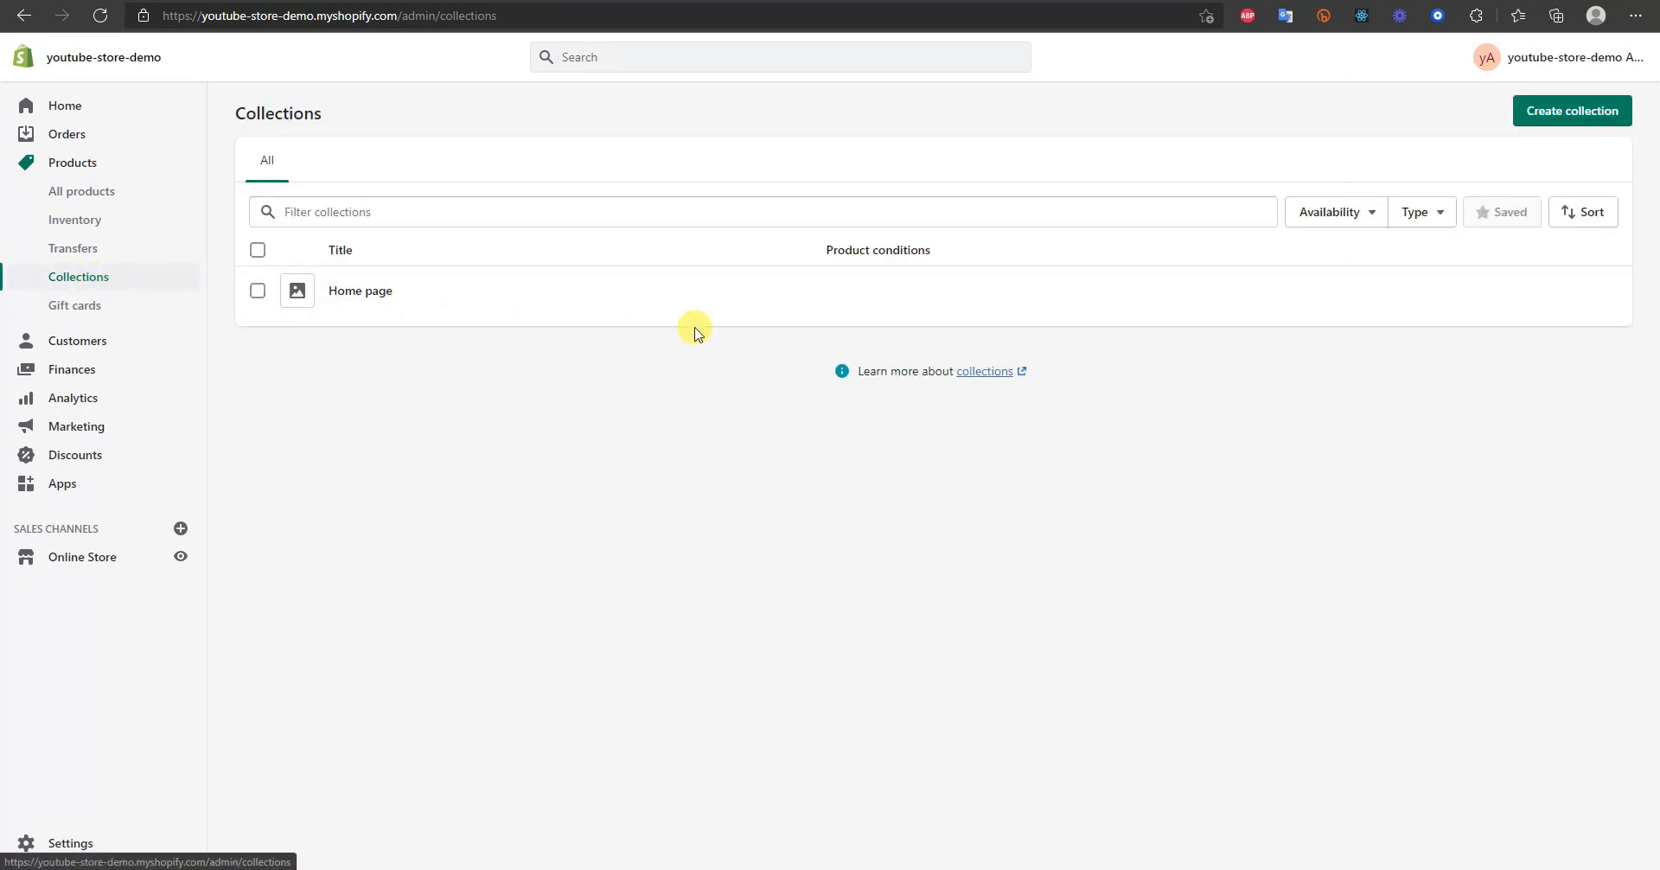
left_click(377, 293)
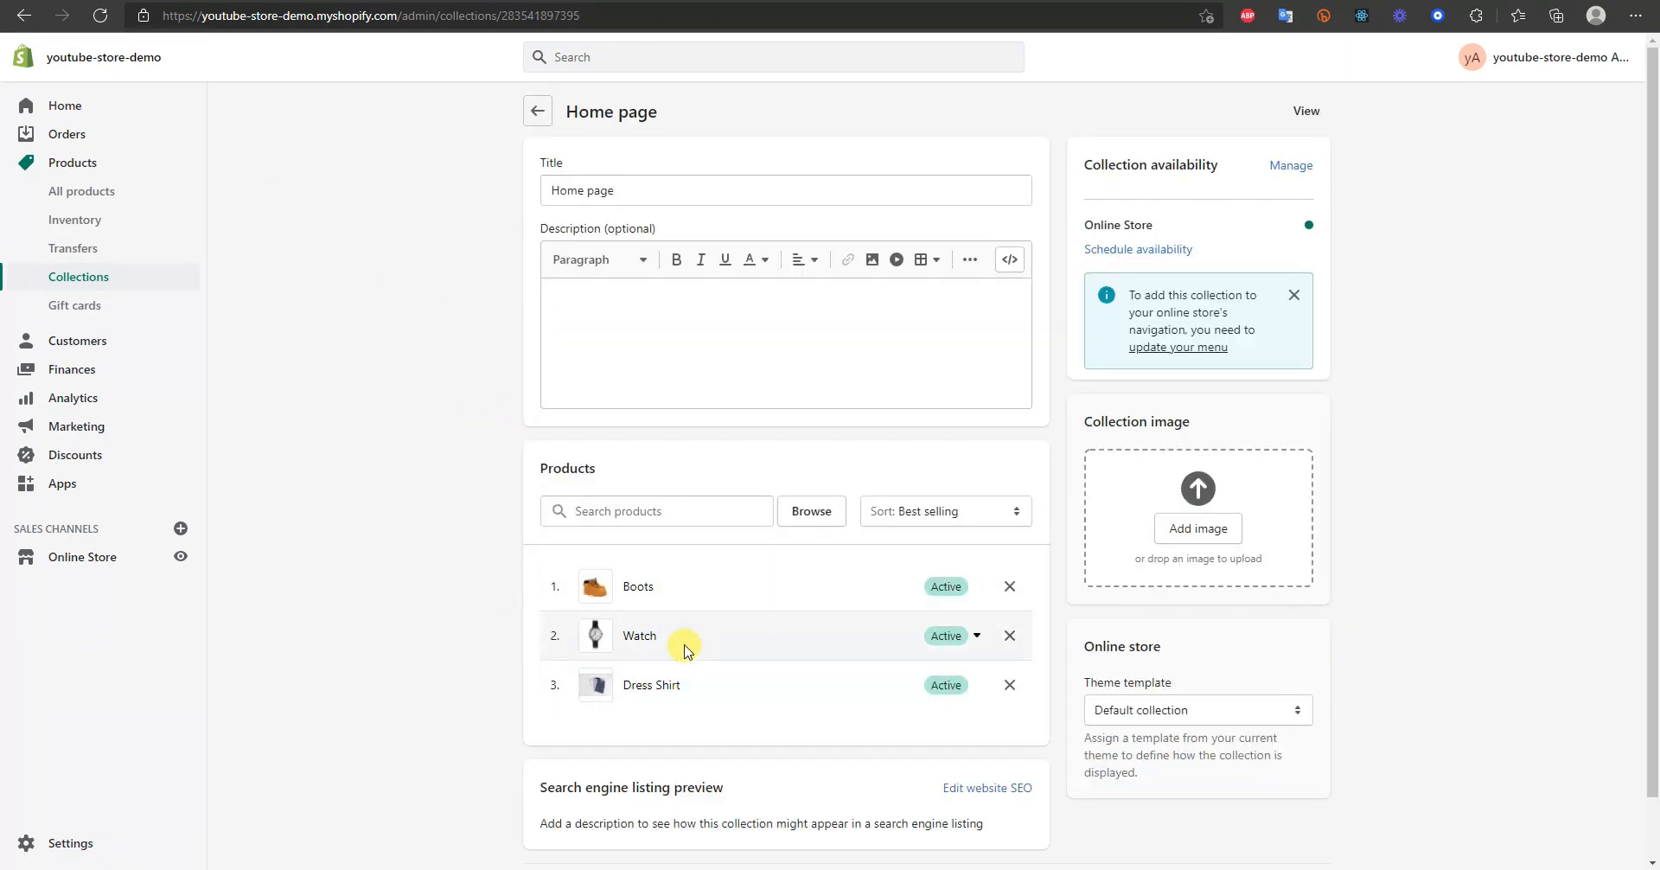
left_click(535, 112)
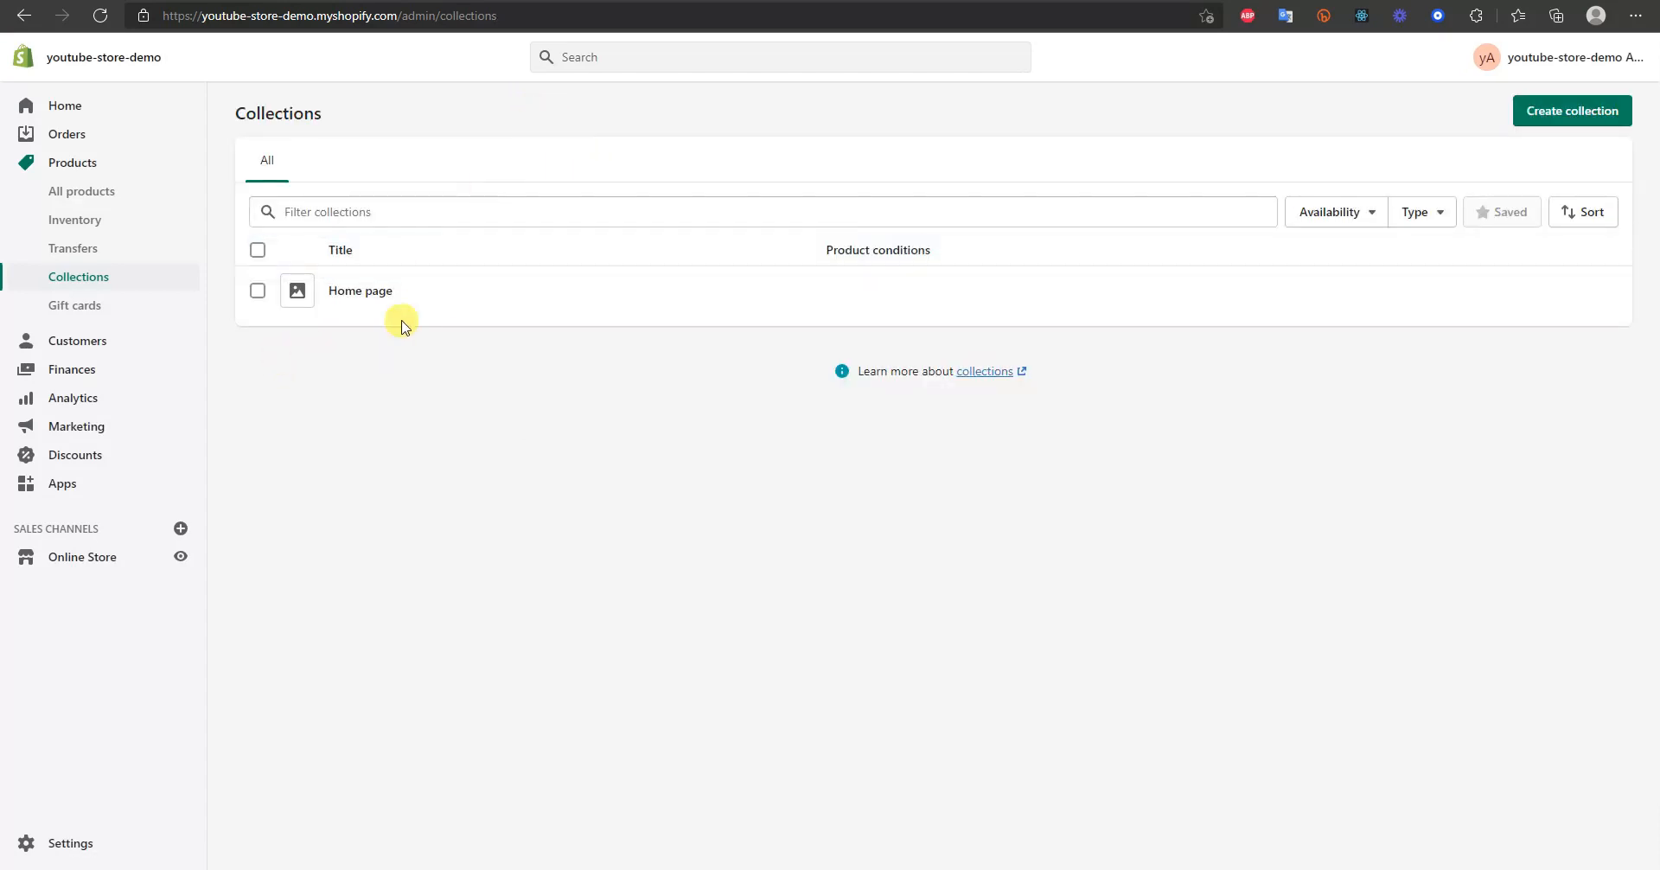
- Create a new collection titled Shirts and give it the photo of hanging shirts as its collection image
left_click(471, 307)
left_click(1593, 113)
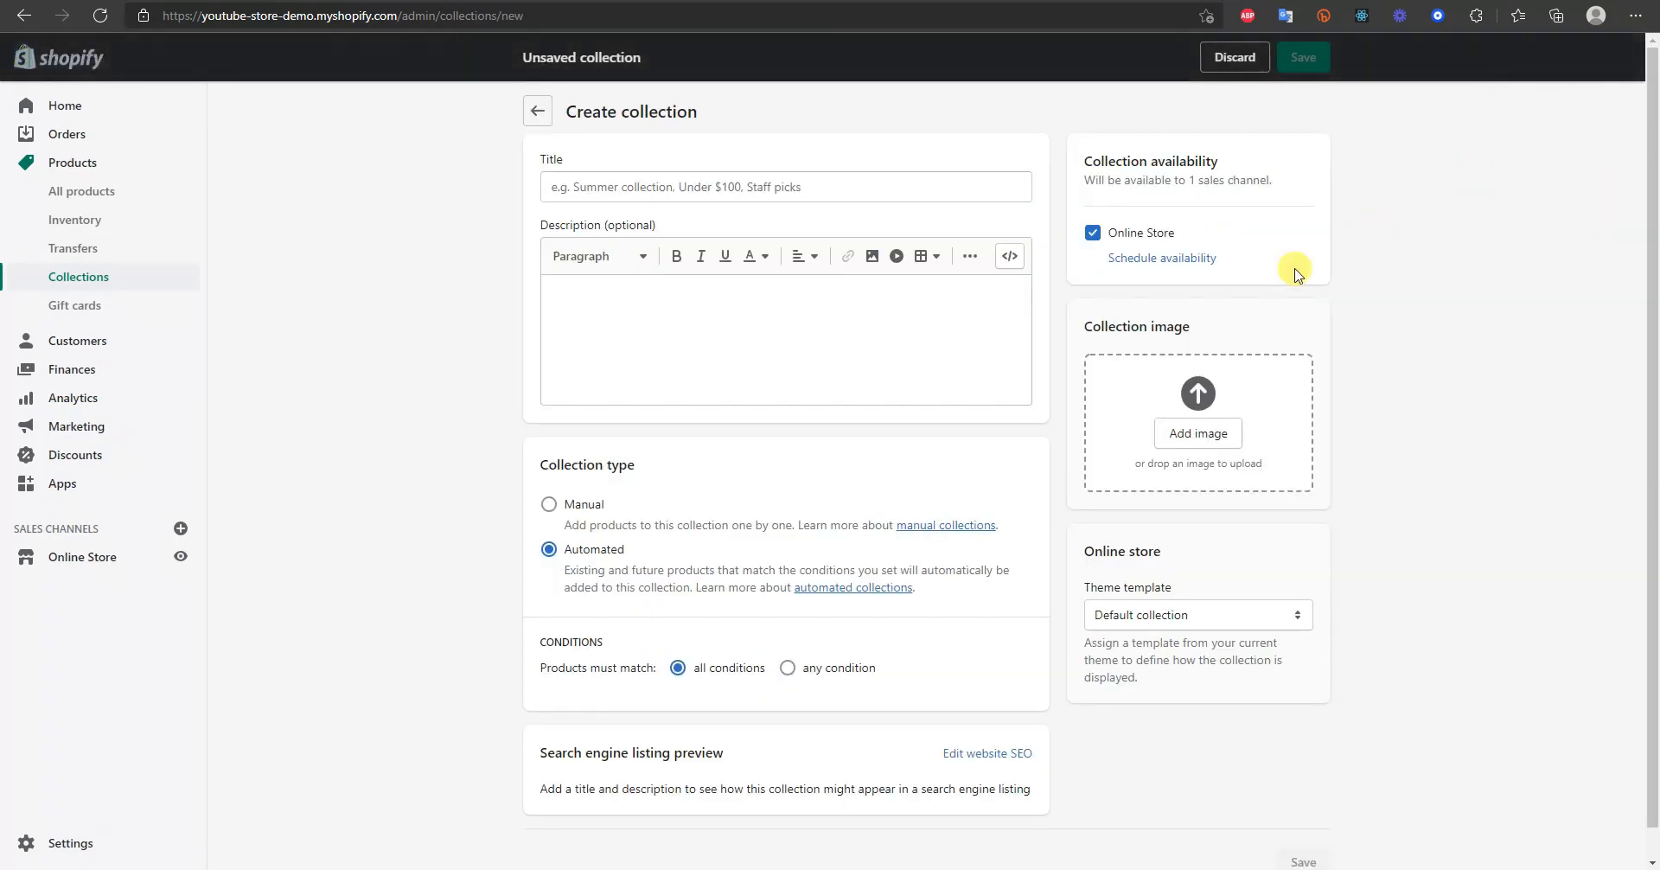
left_click(760, 185)
type("Tops")
double_click(616, 185)
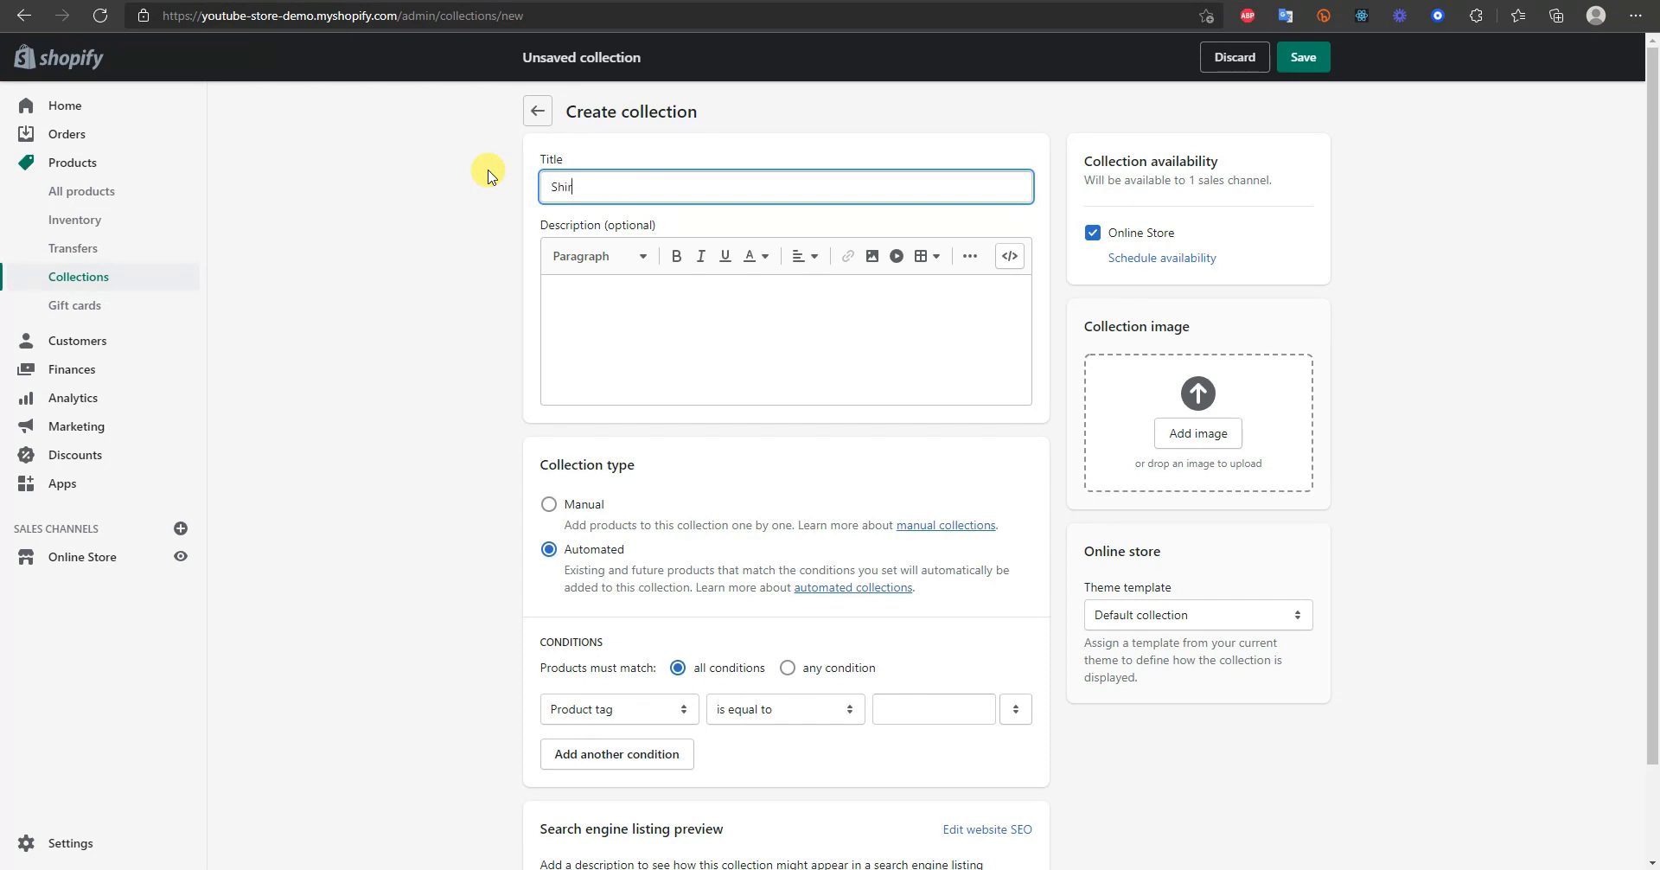
left_click(1225, 446)
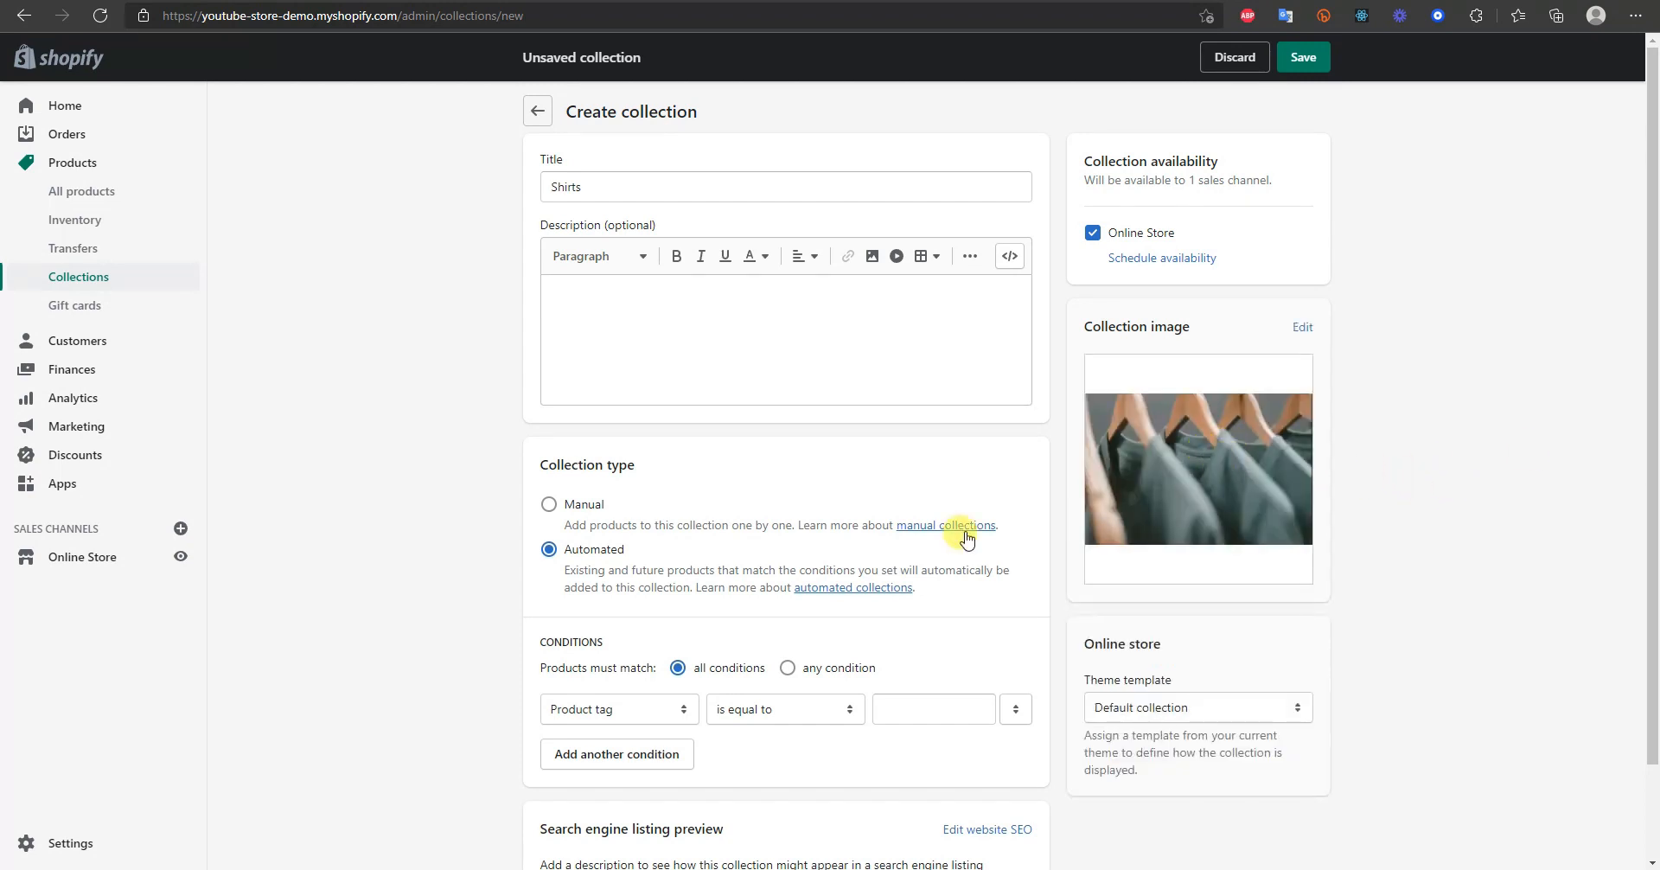
- Set the Shirts collection type to Manual and save the collection
scroll(589, 542, "down", 2)
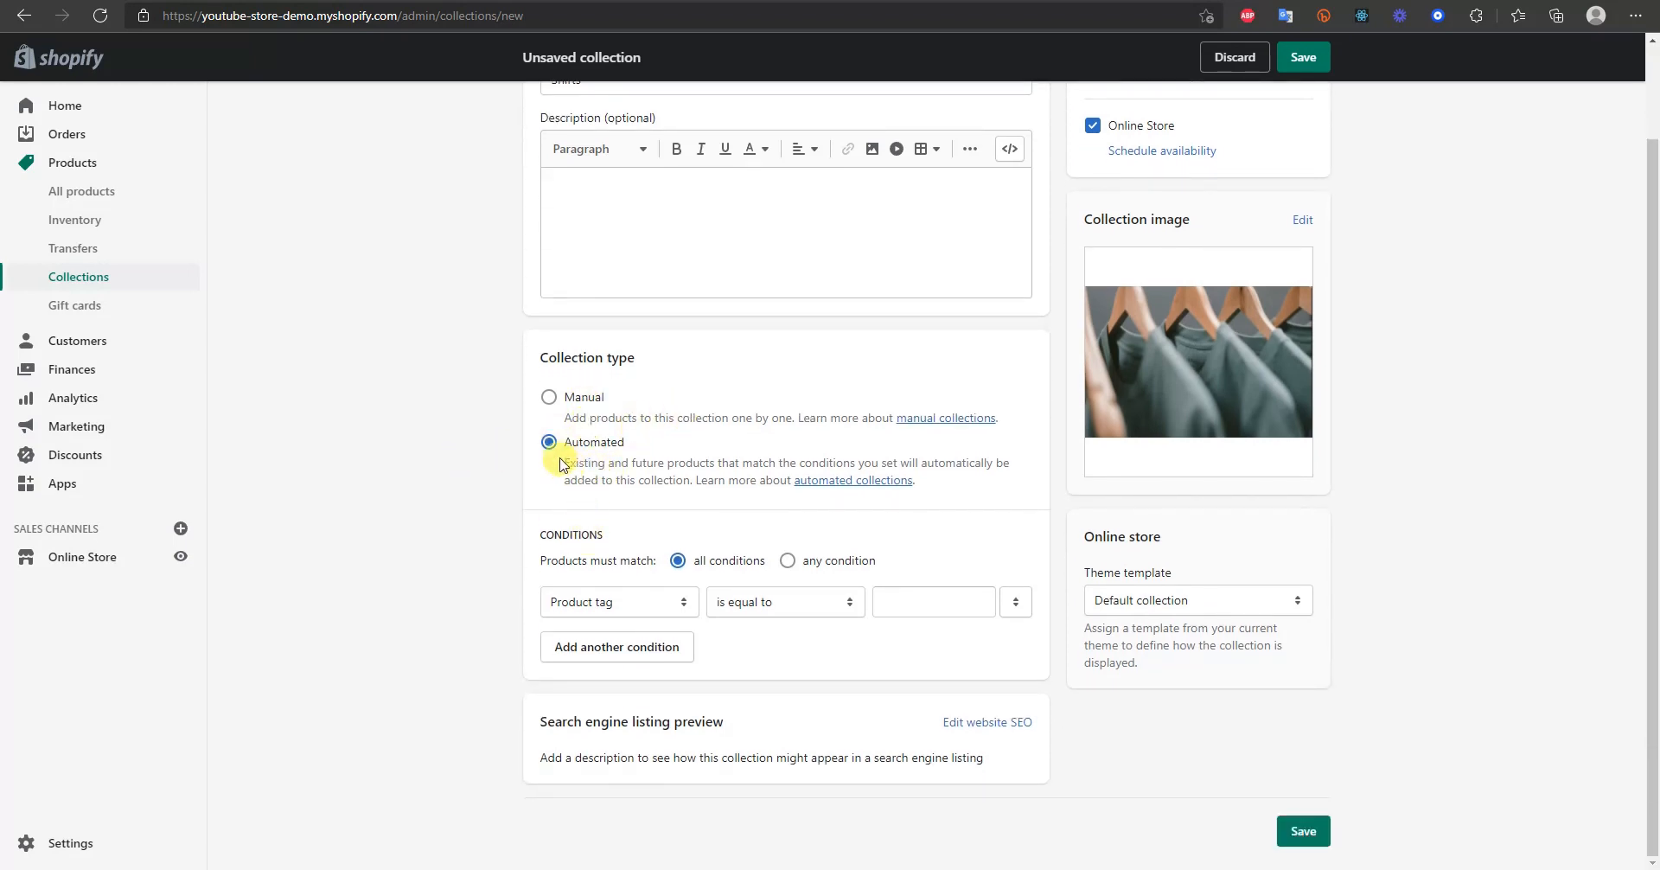
left_click(580, 406)
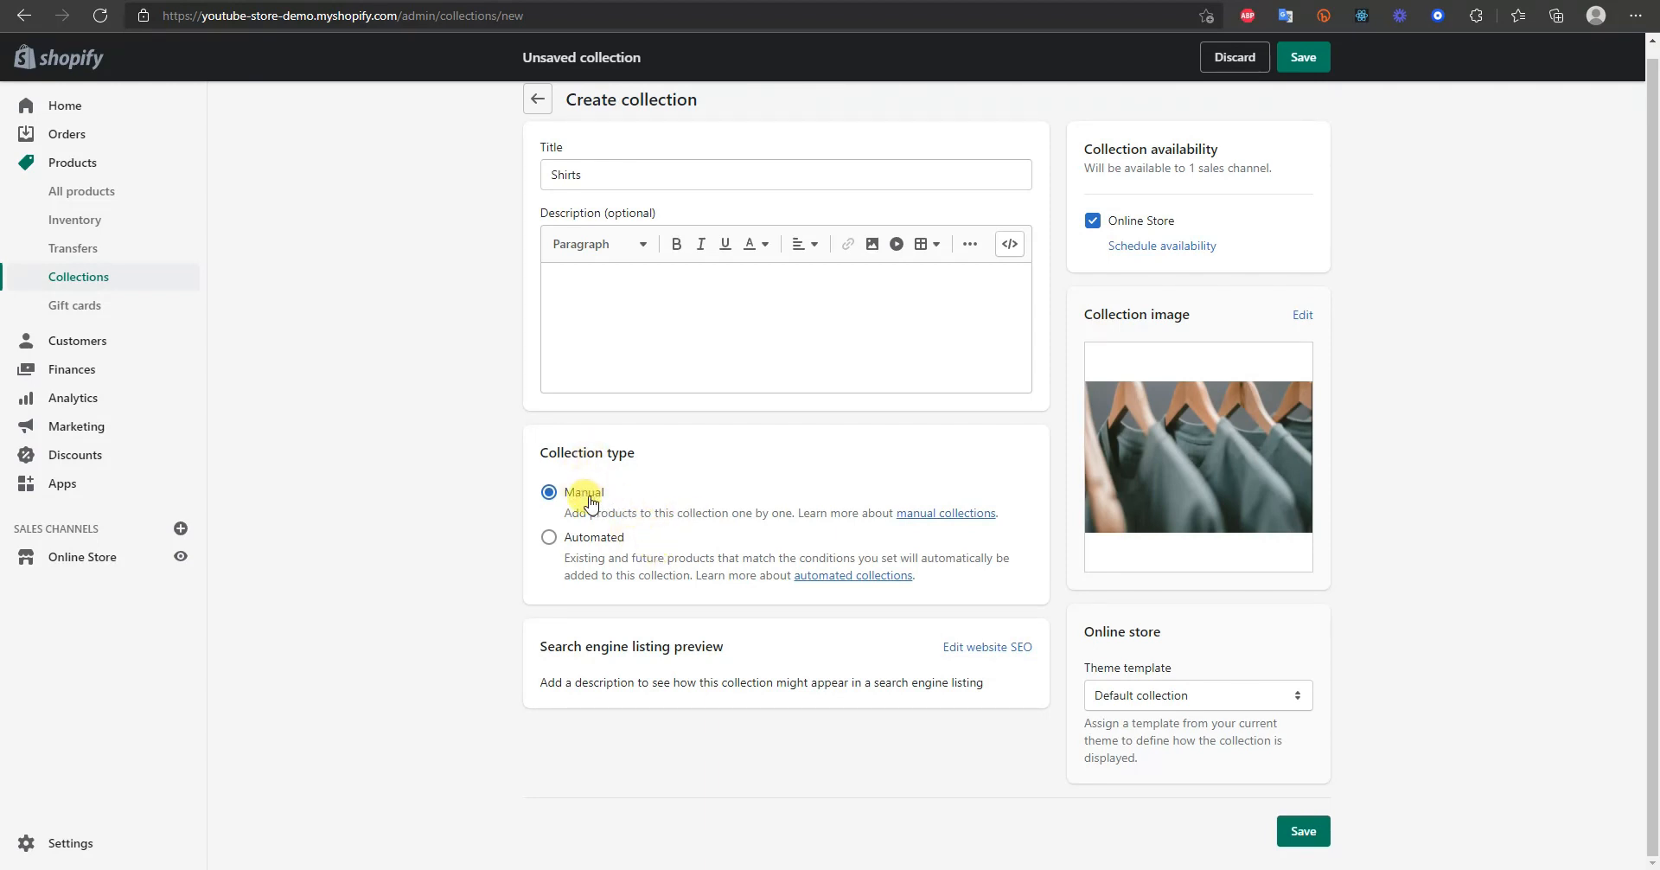
left_click(1306, 828)
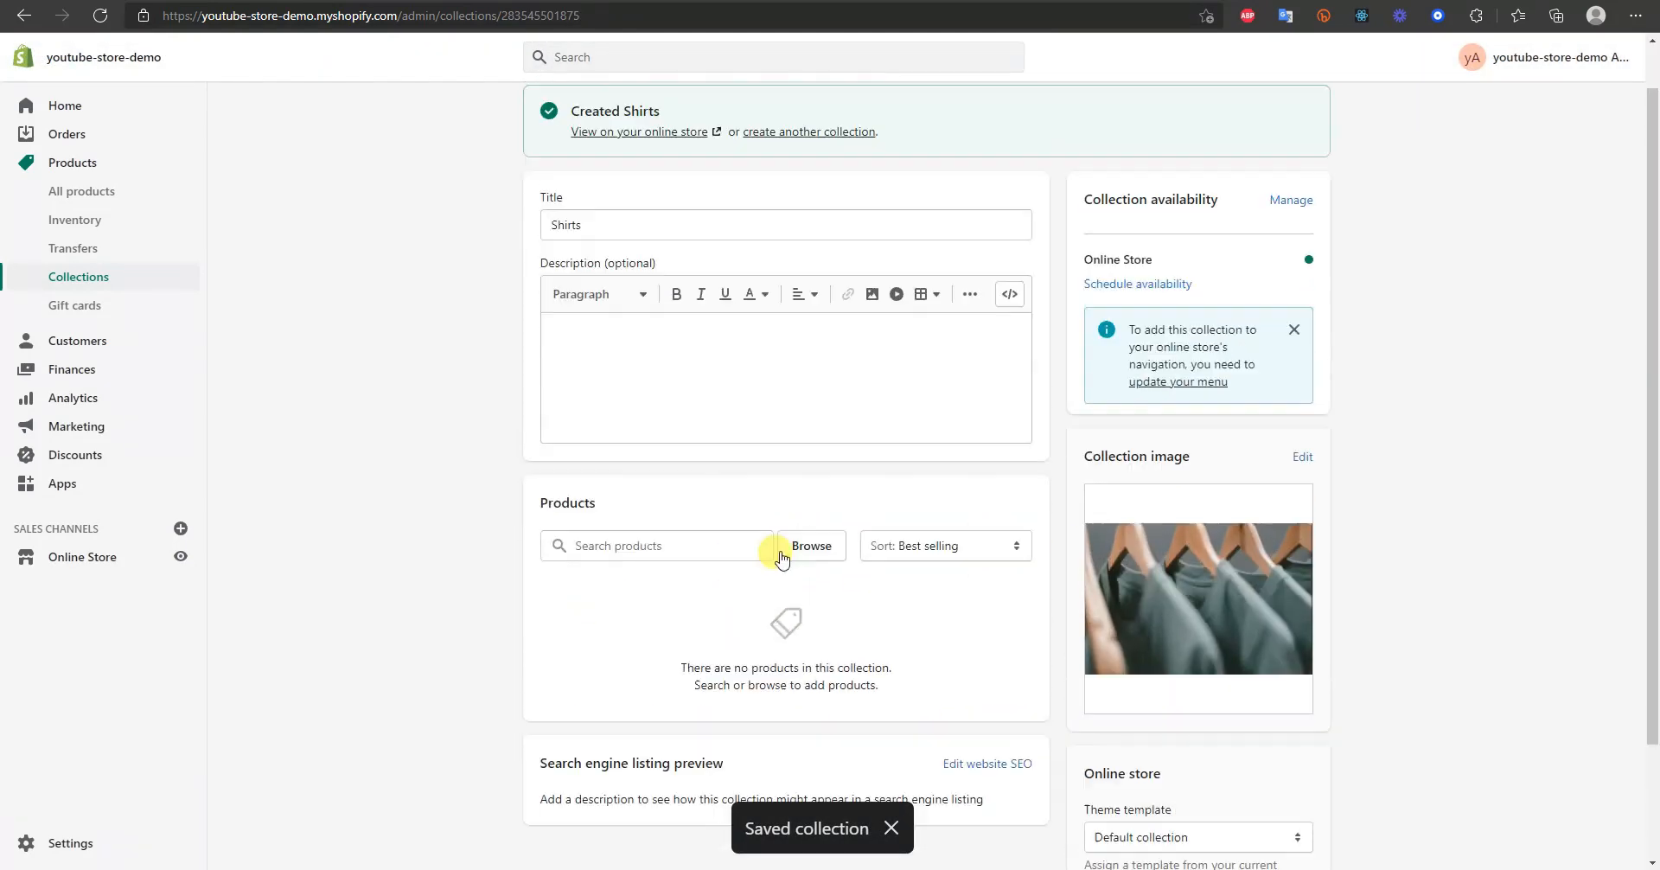
- Add the Dress Shirt product to the Shirts collection
left_click(657, 596)
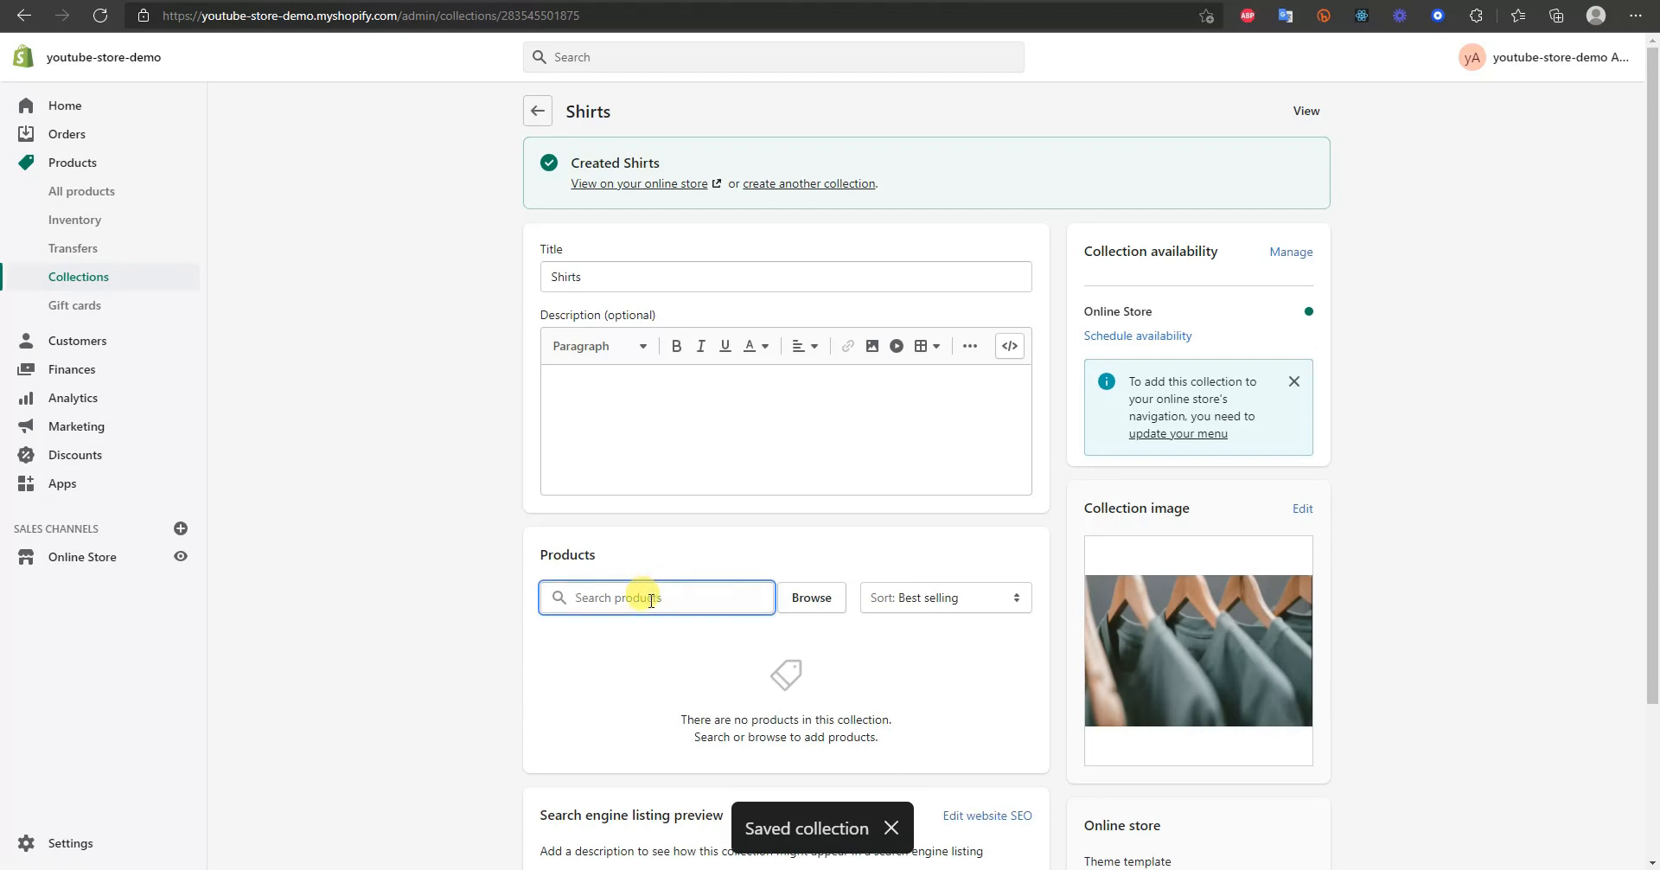
left_click(804, 597)
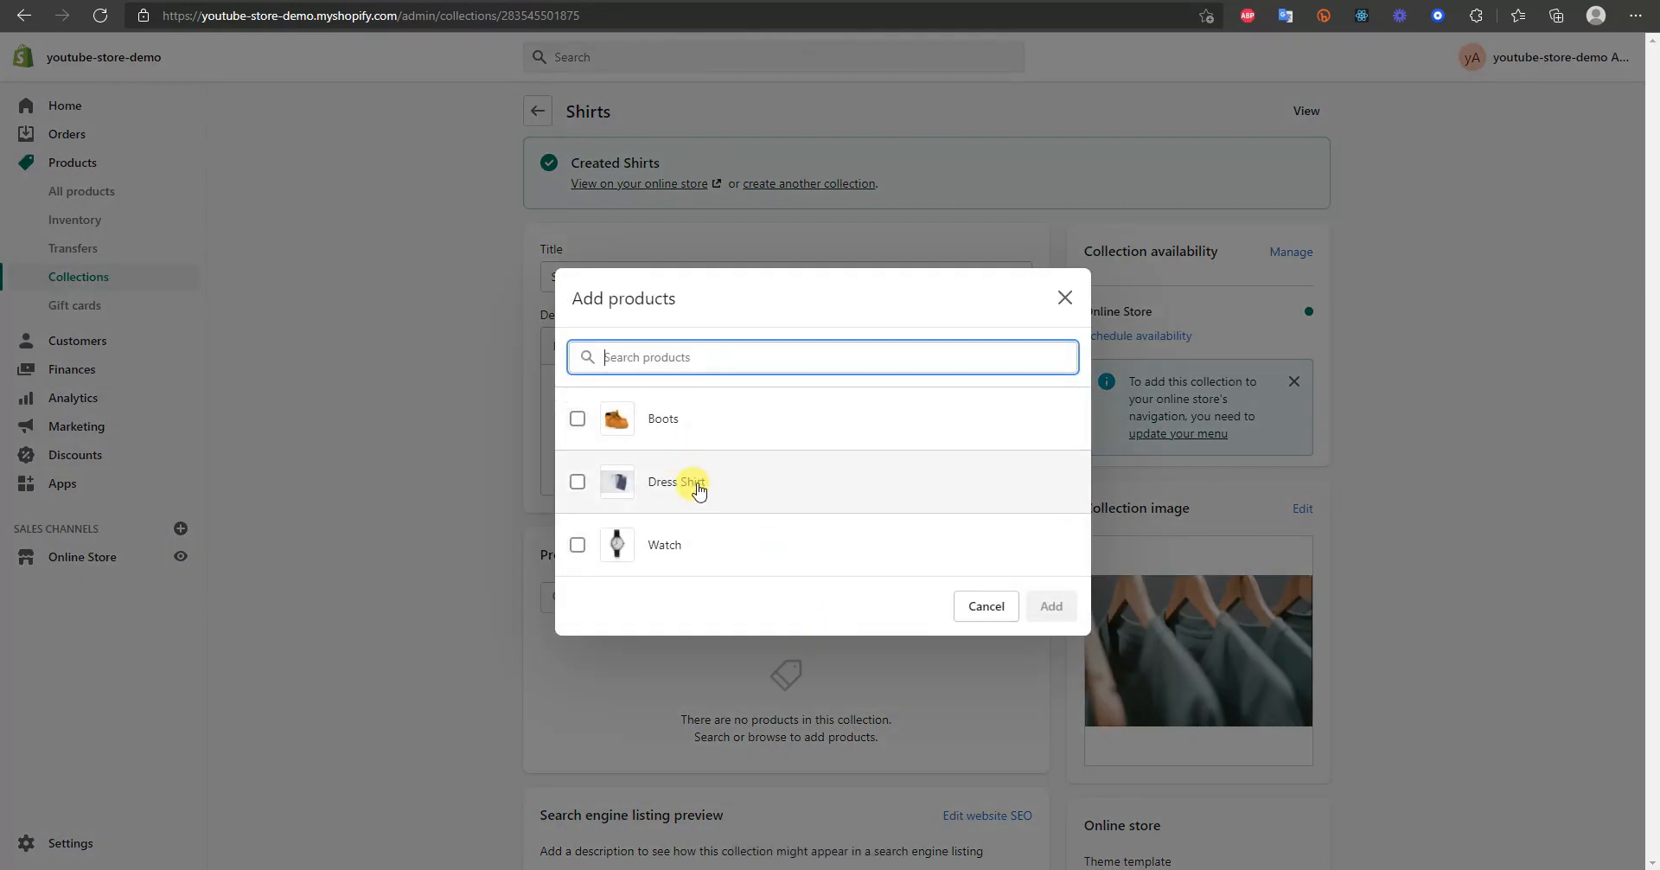
left_click(696, 489)
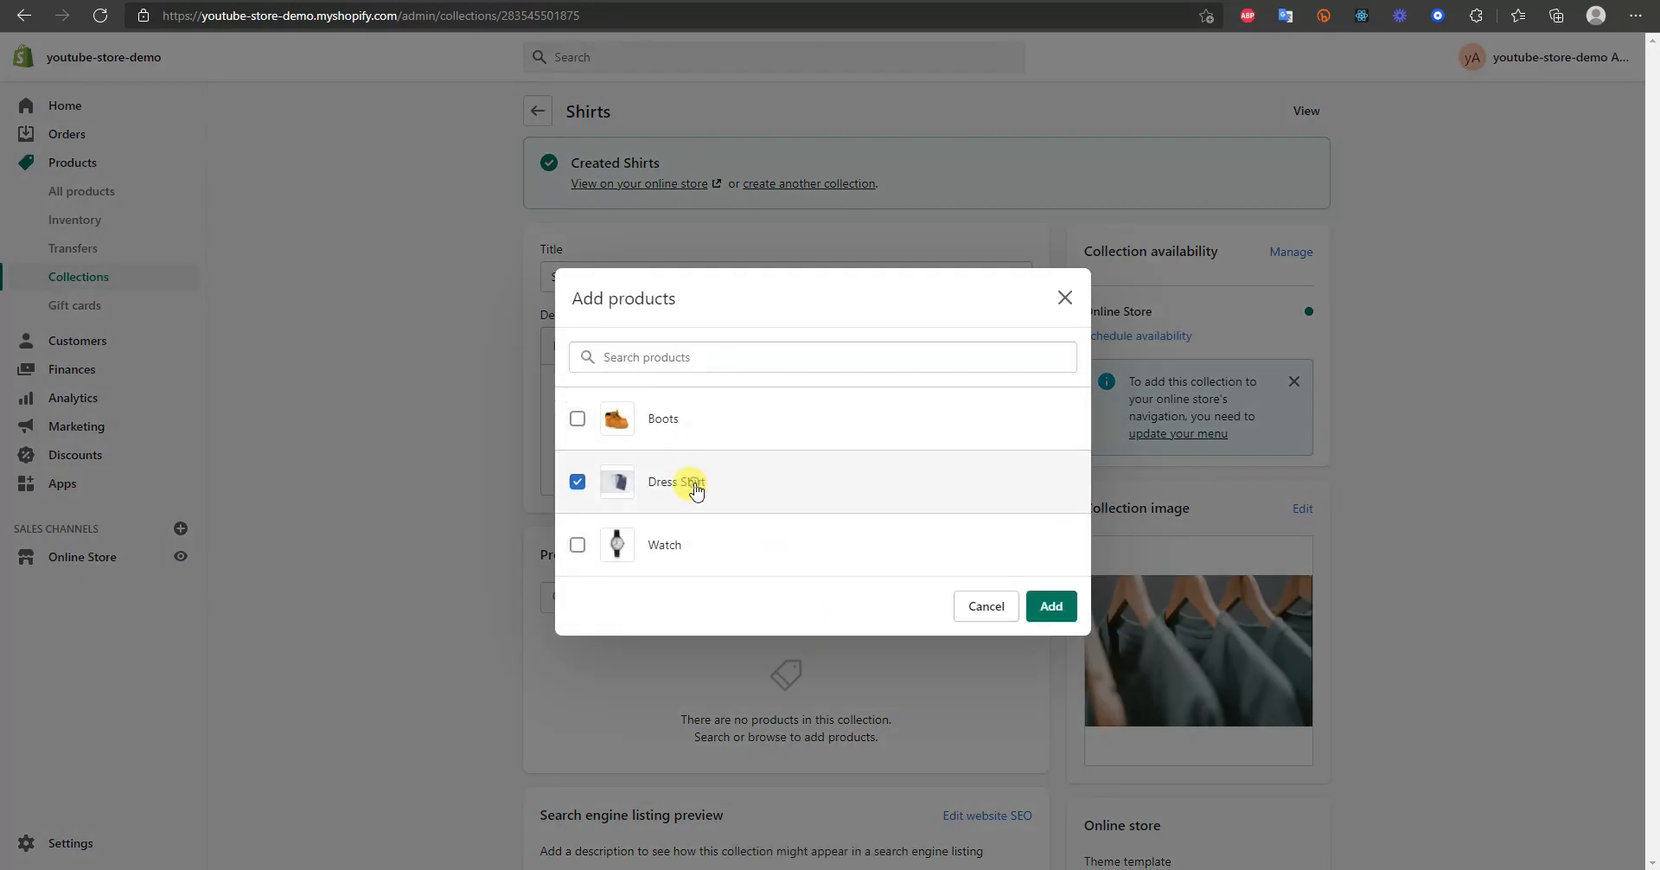
left_click(1049, 605)
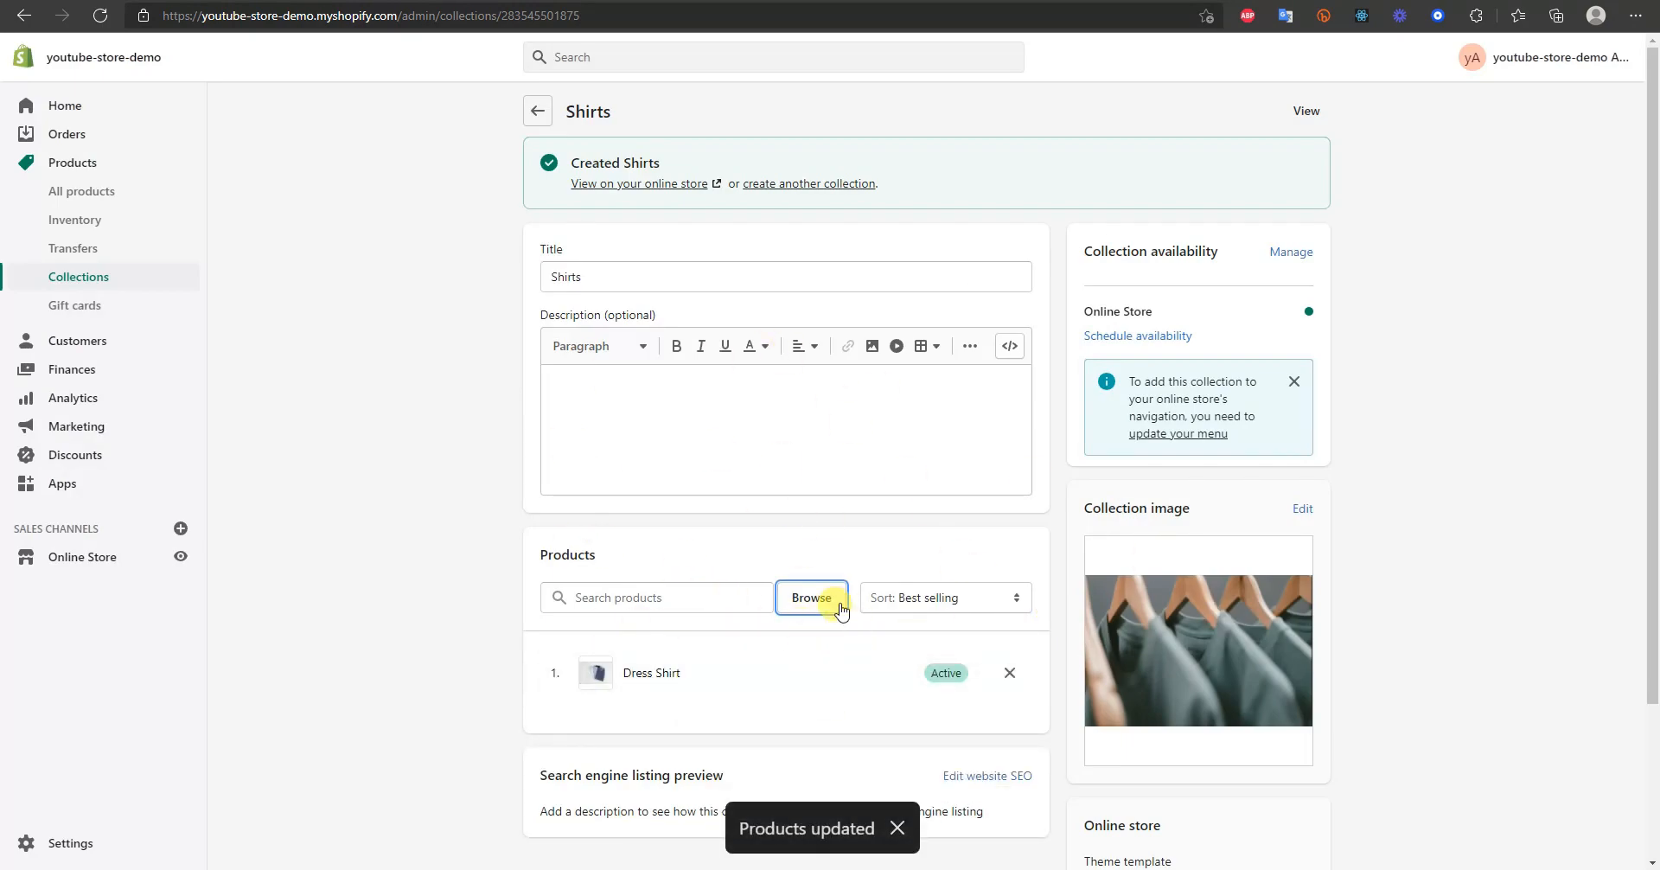
scroll(881, 666, "down", 3)
scroll(884, 668, "up", 3)
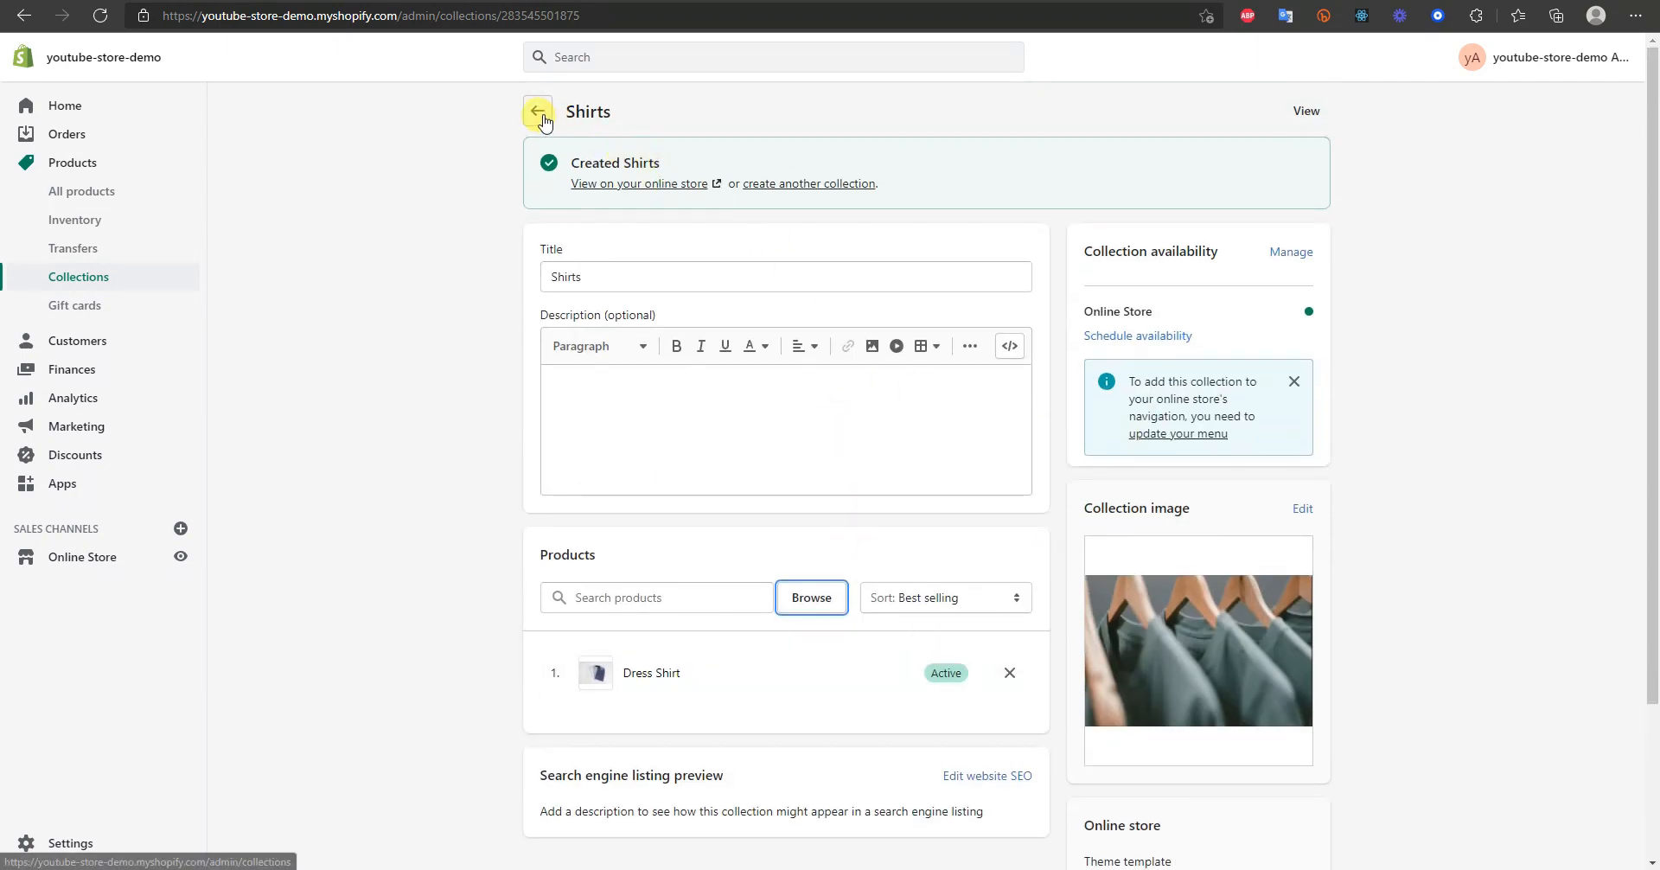
scroll(723, 696, "down", 2)
scroll(666, 639, "up", 2)
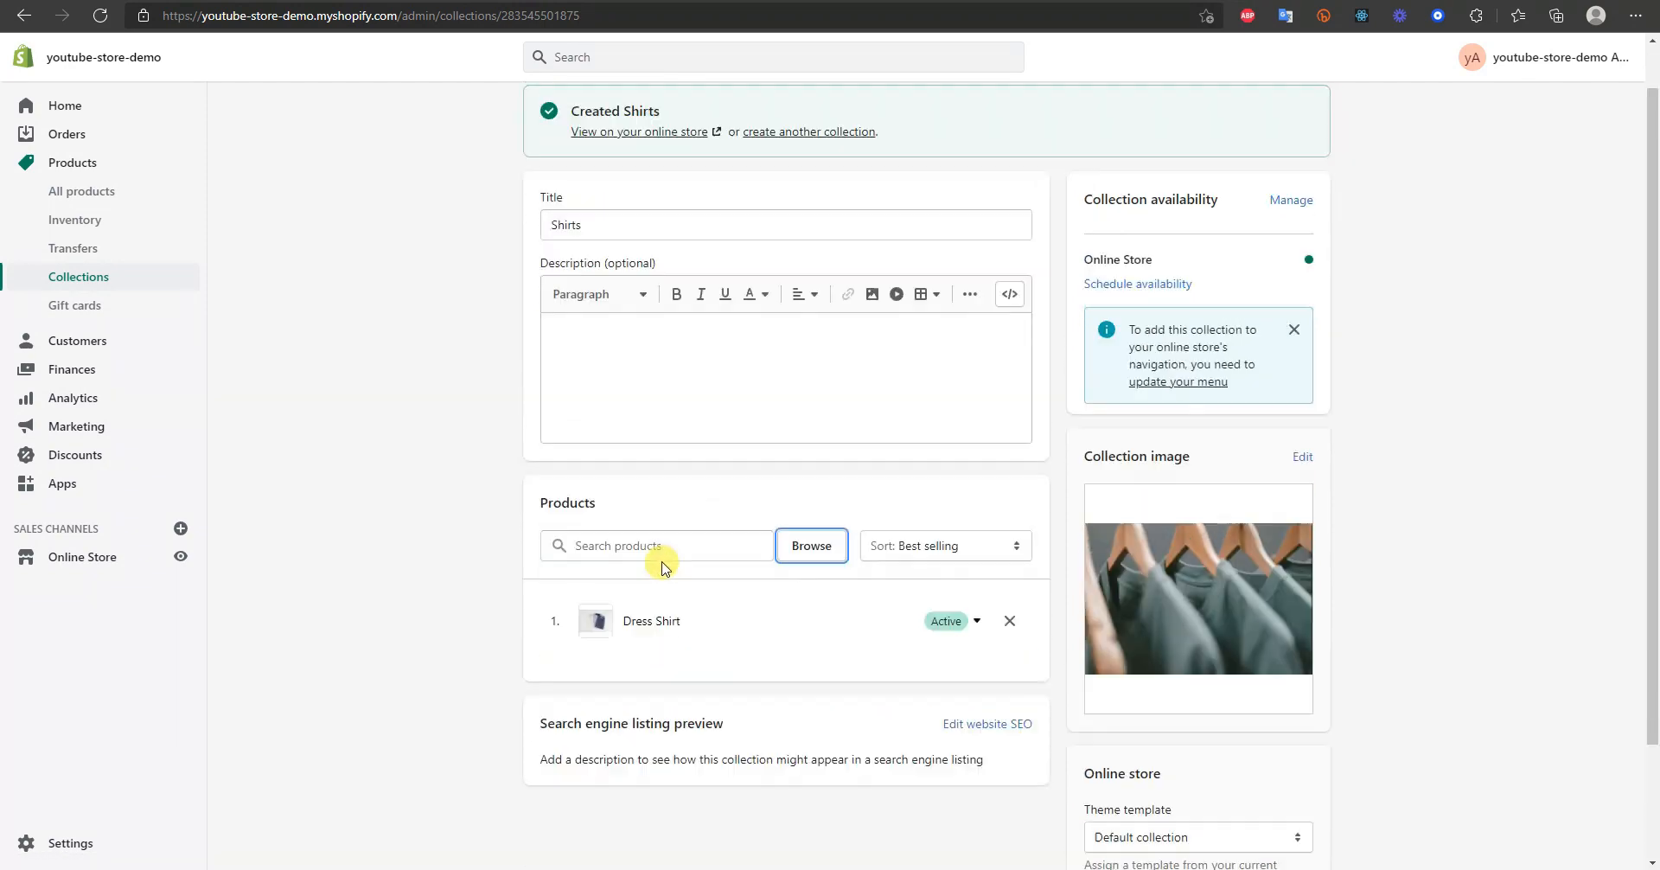
- Create another collection titled Watches and give it the wristwatch photo as its collection image
left_click(538, 113)
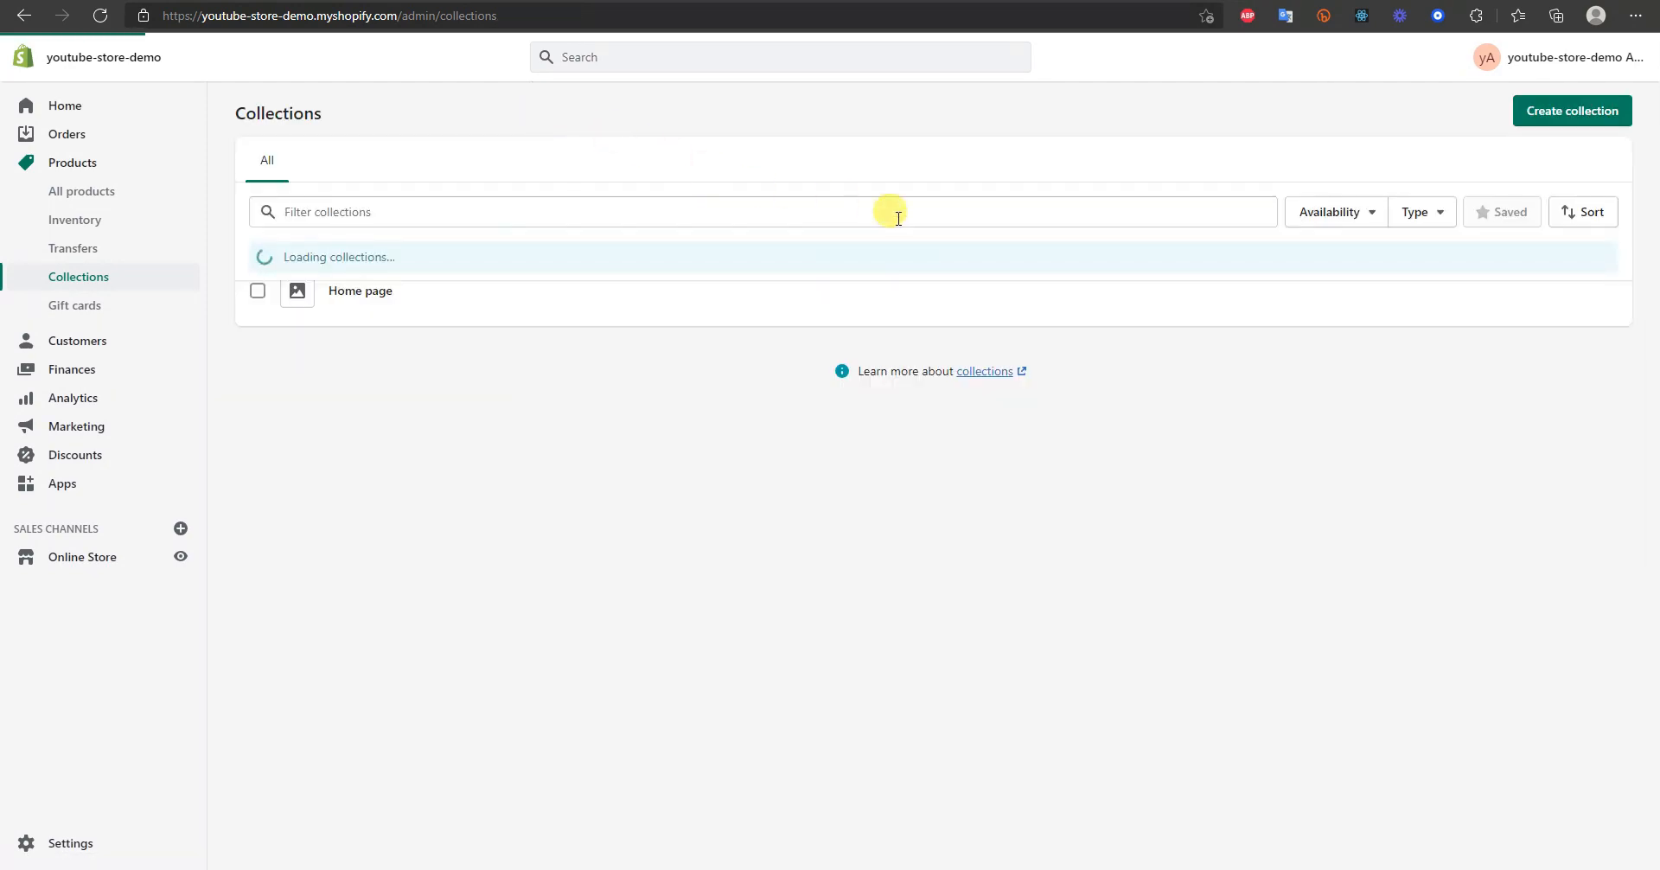
left_click(1574, 111)
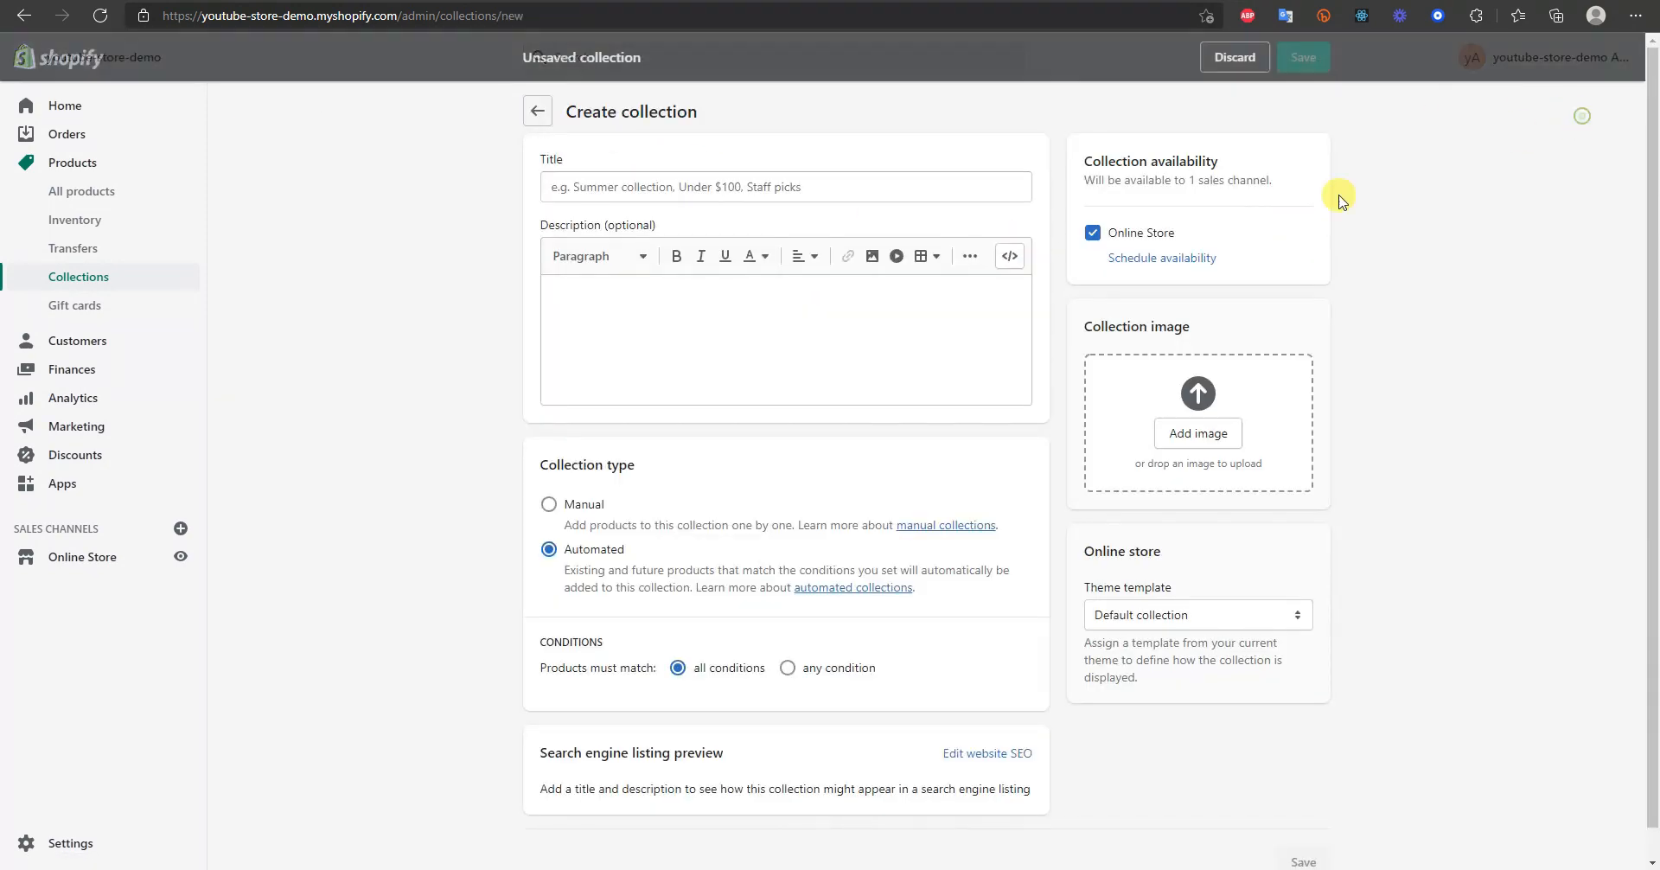
left_click(622, 184)
type("Shoes")
double_click(621, 182)
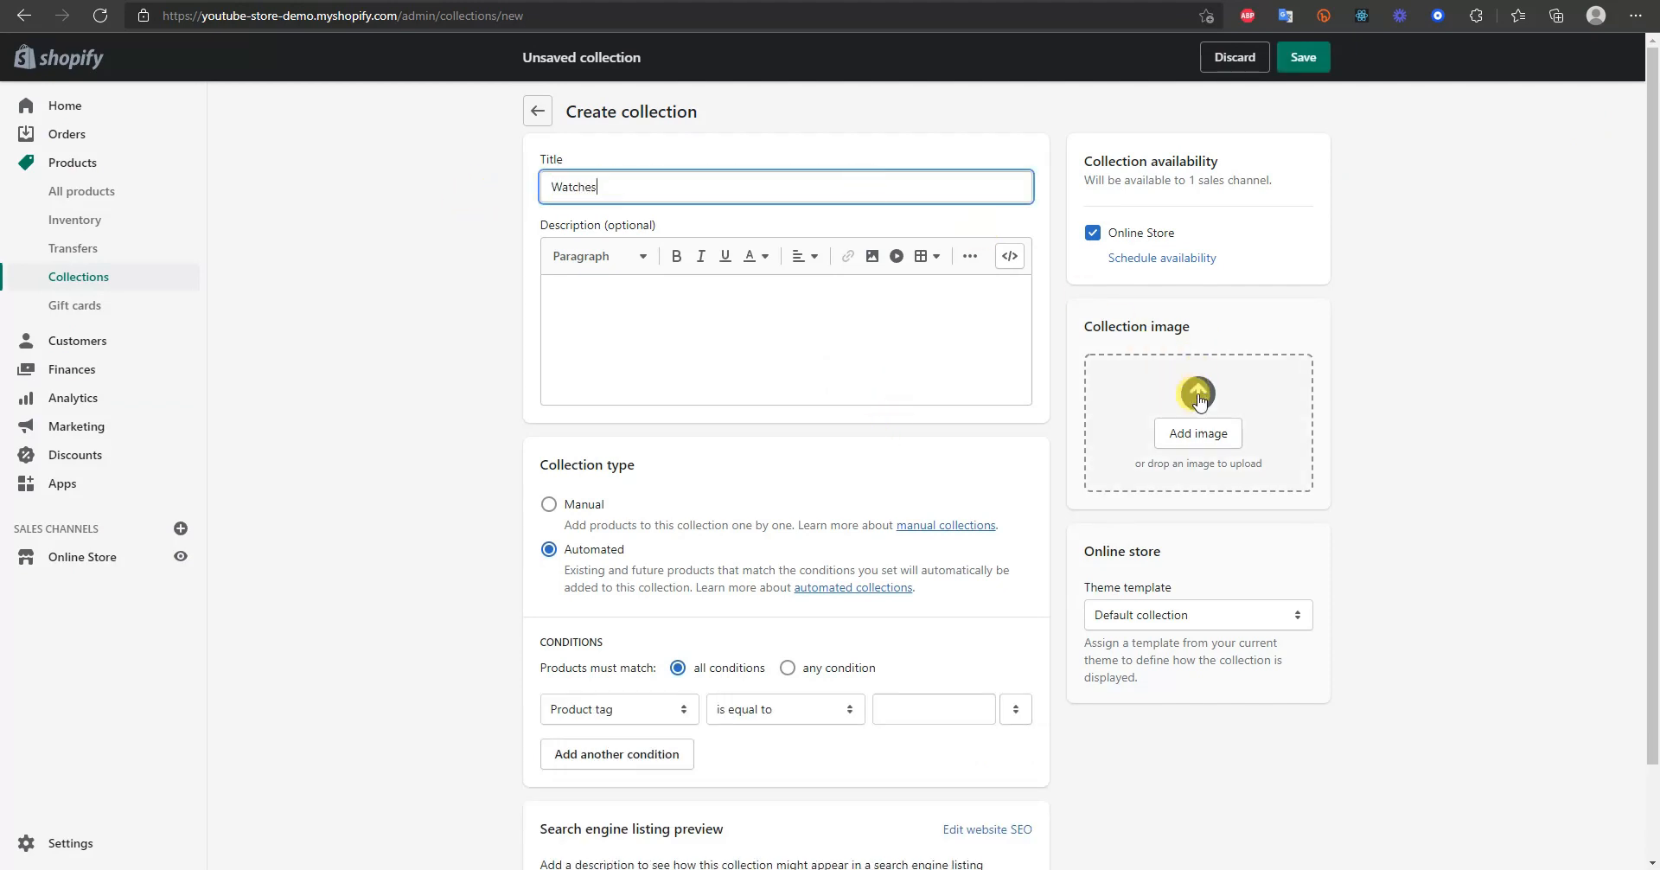
left_click(1179, 430)
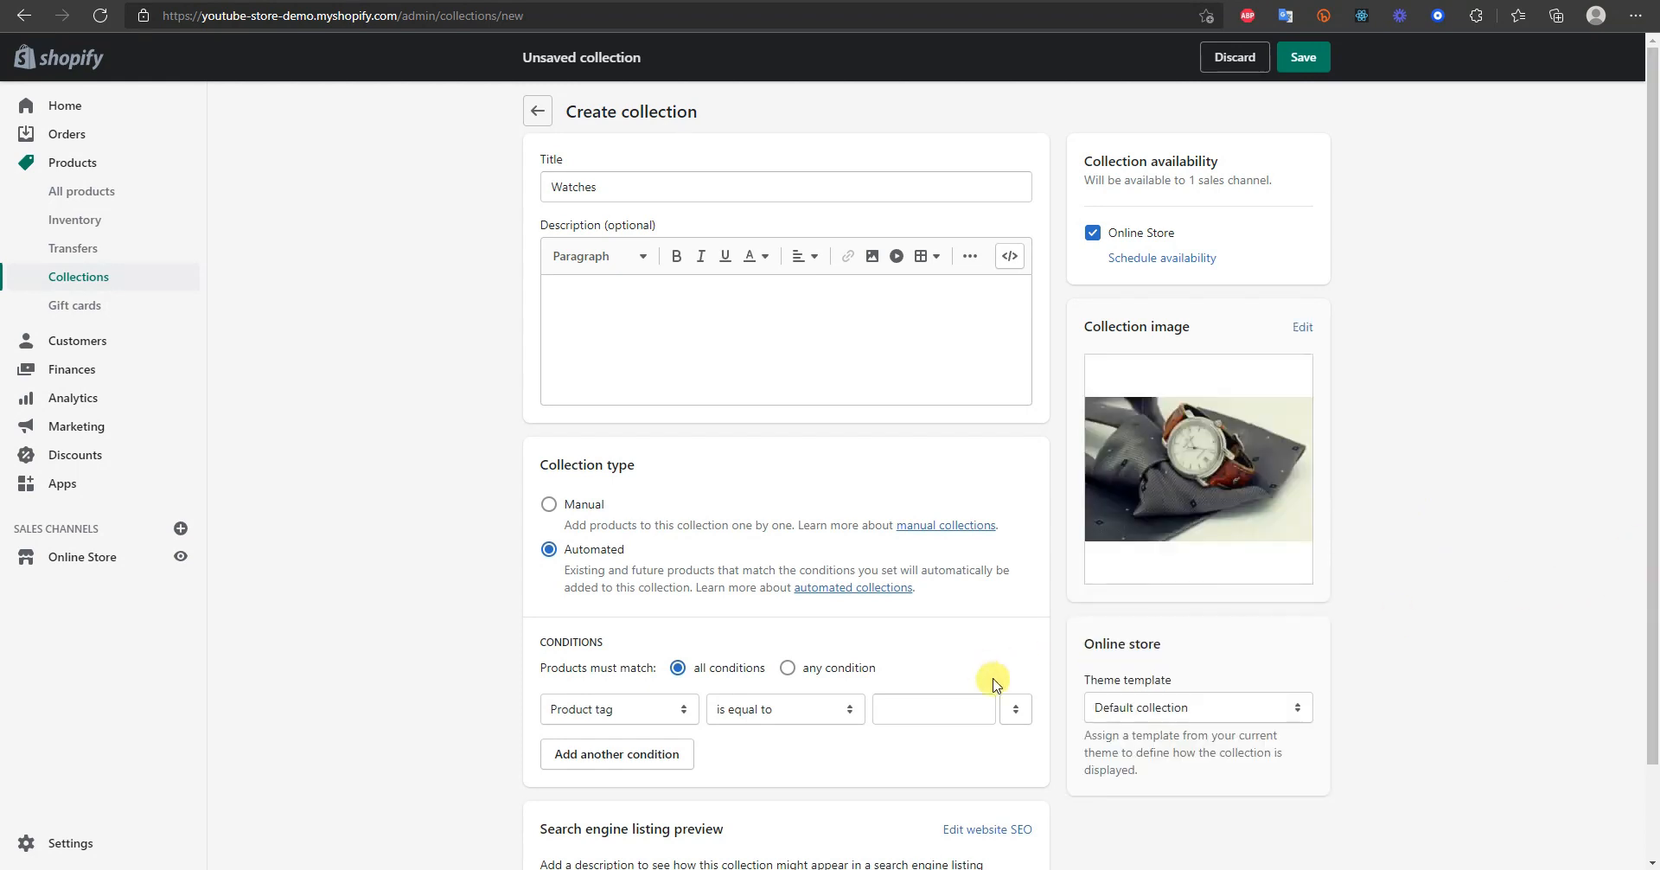
- Keep the Watches collection automated with all conditions matching, require the product tag to equal watch, and save it
scroll(683, 527, "down", 2)
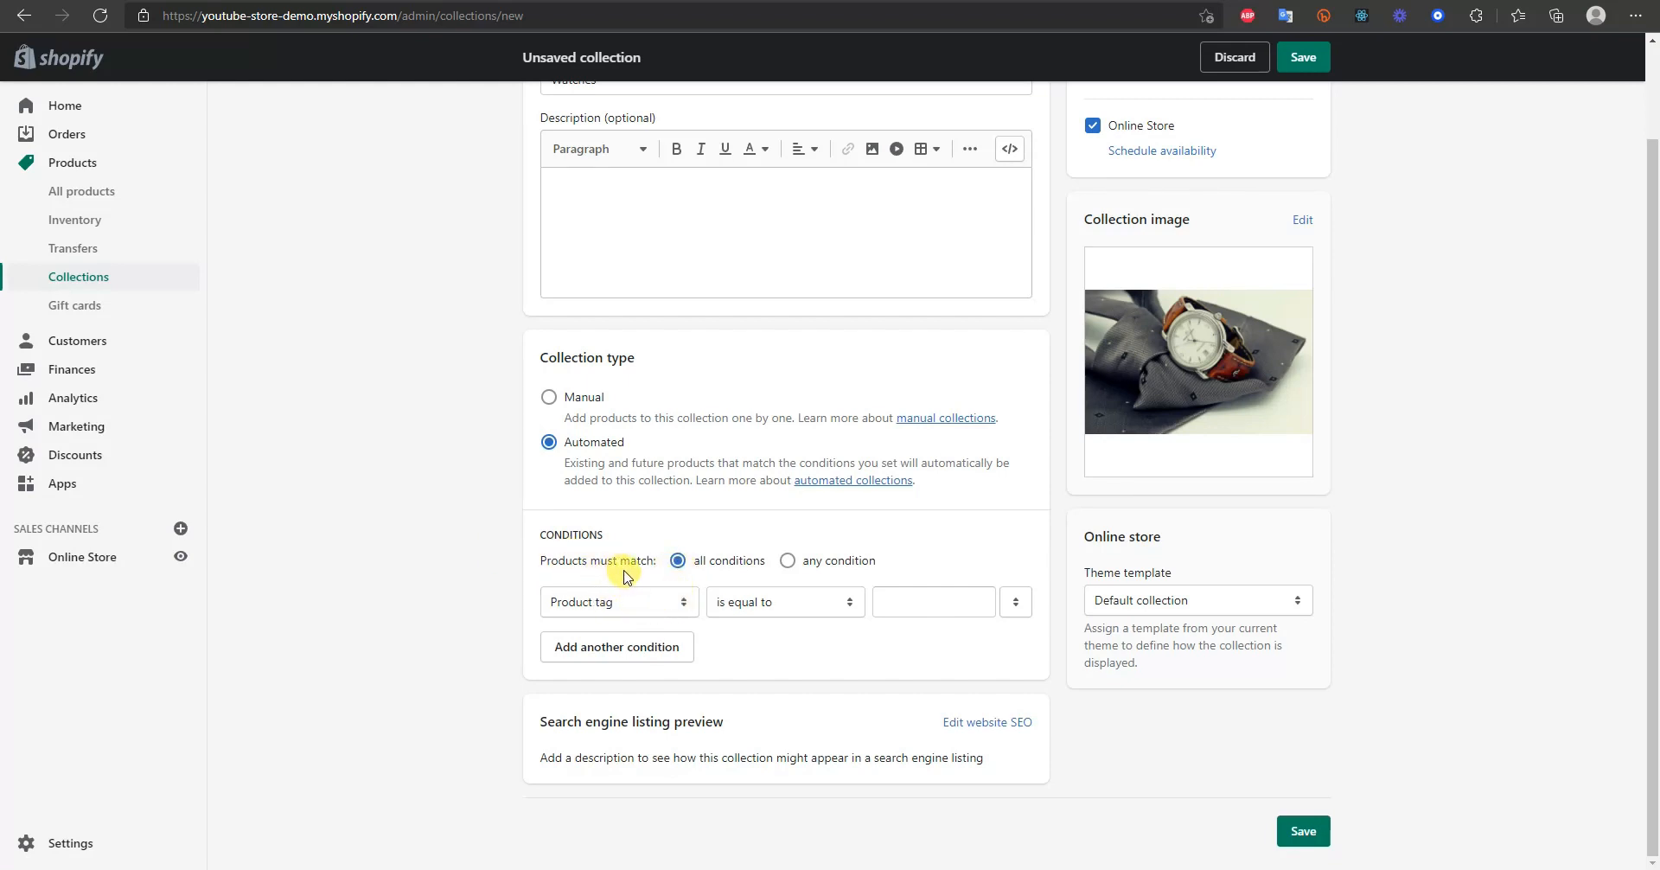
left_click(829, 567)
left_click(734, 565)
left_click(659, 601)
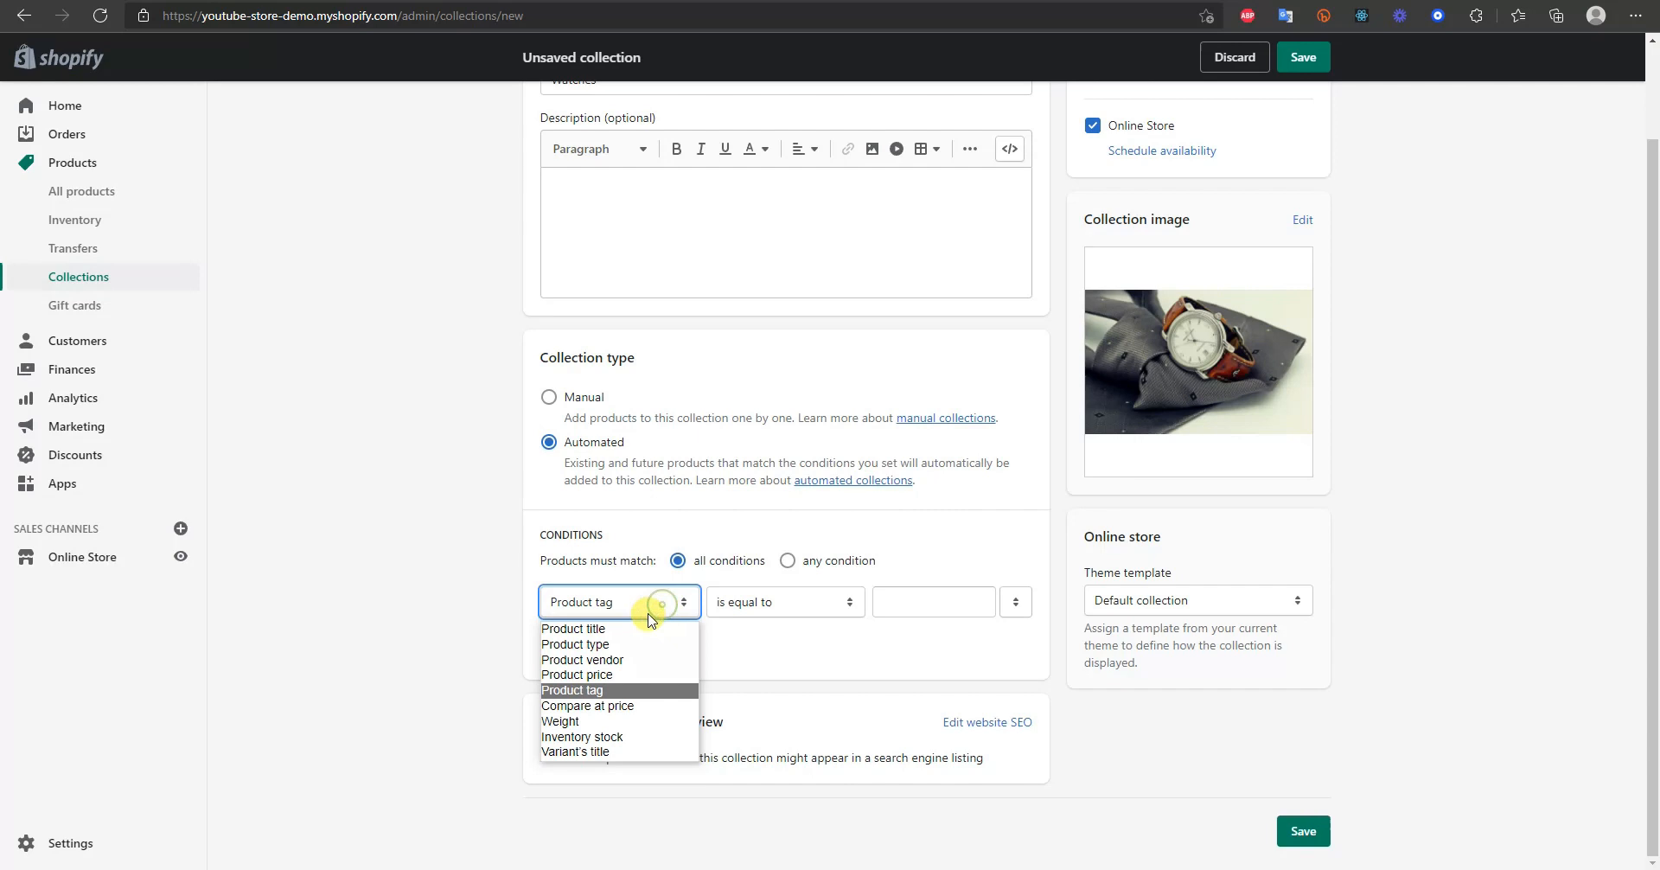
left_click(626, 688)
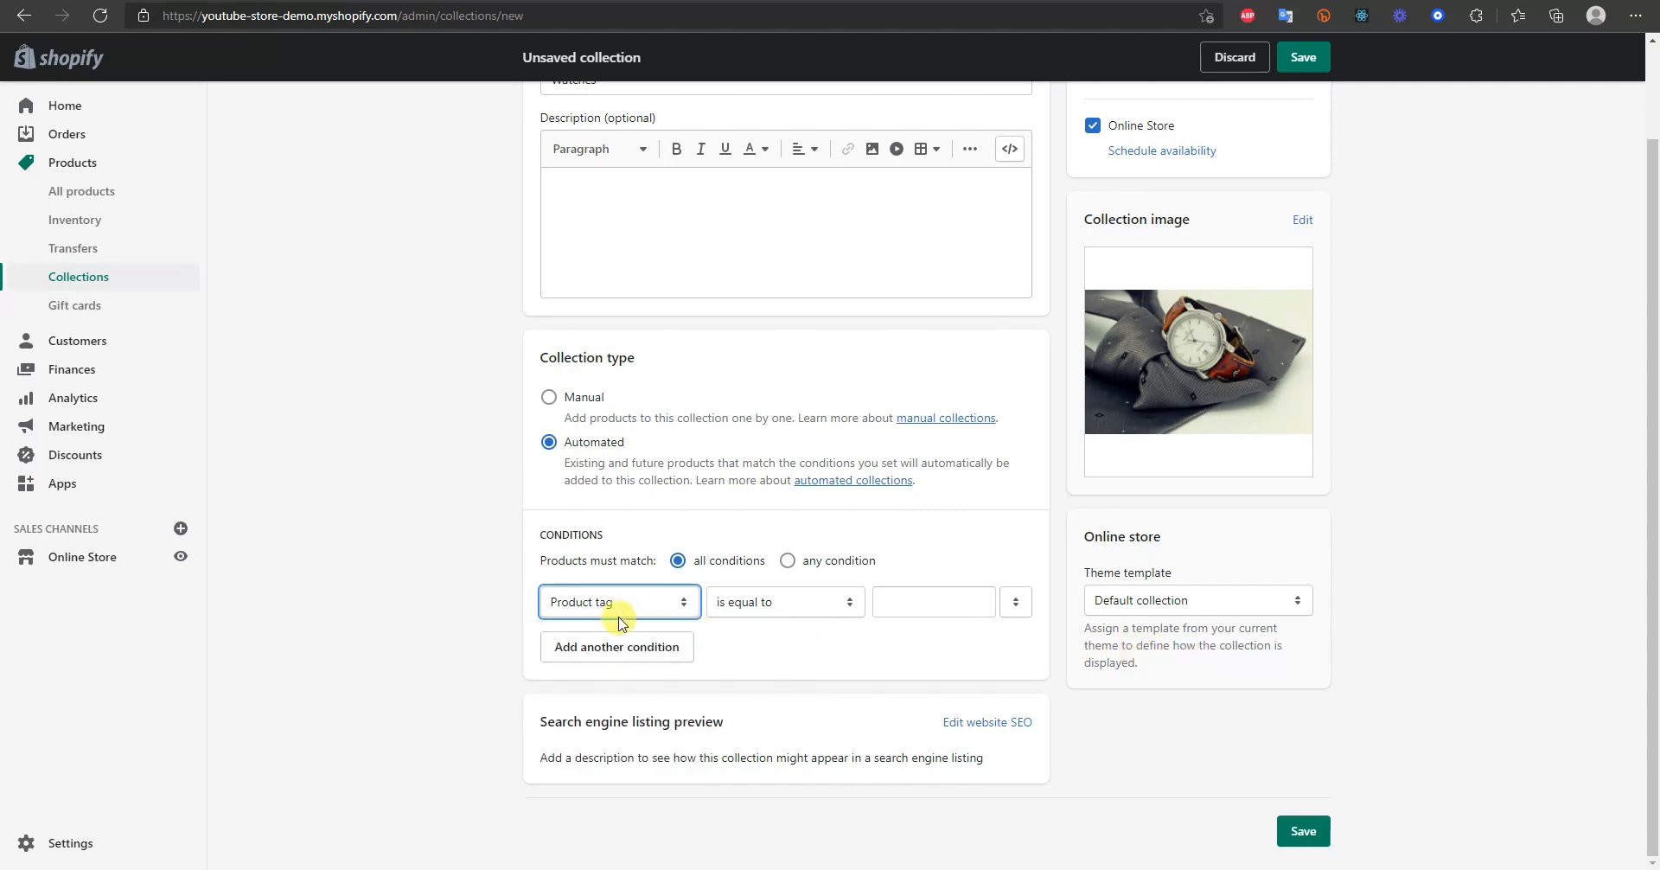
left_click(956, 608)
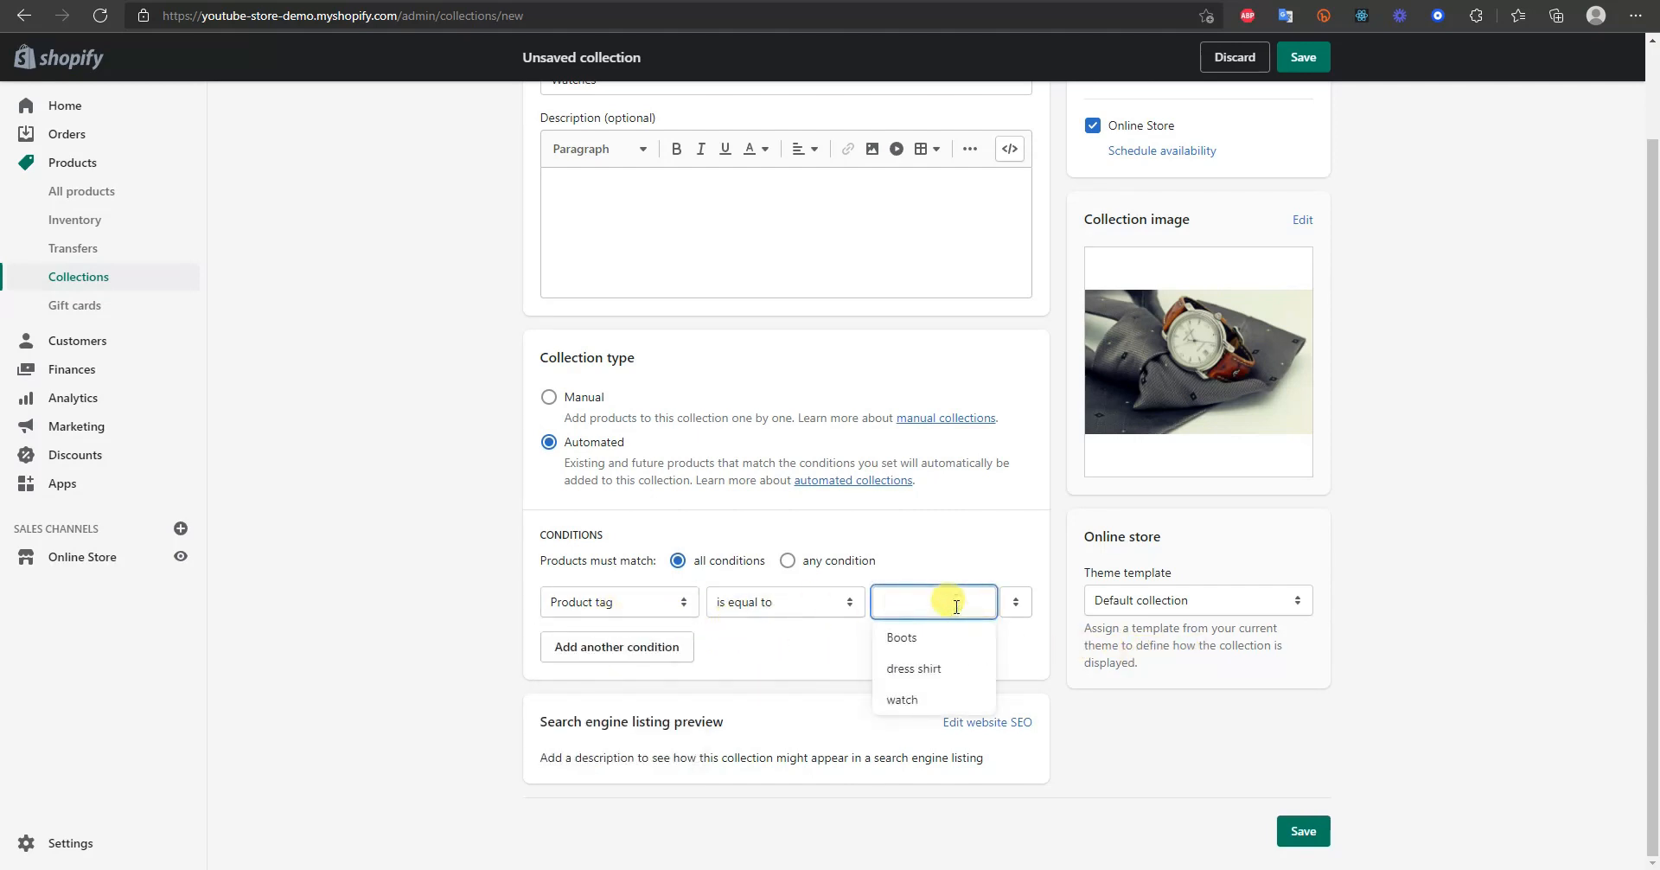
left_click(925, 697)
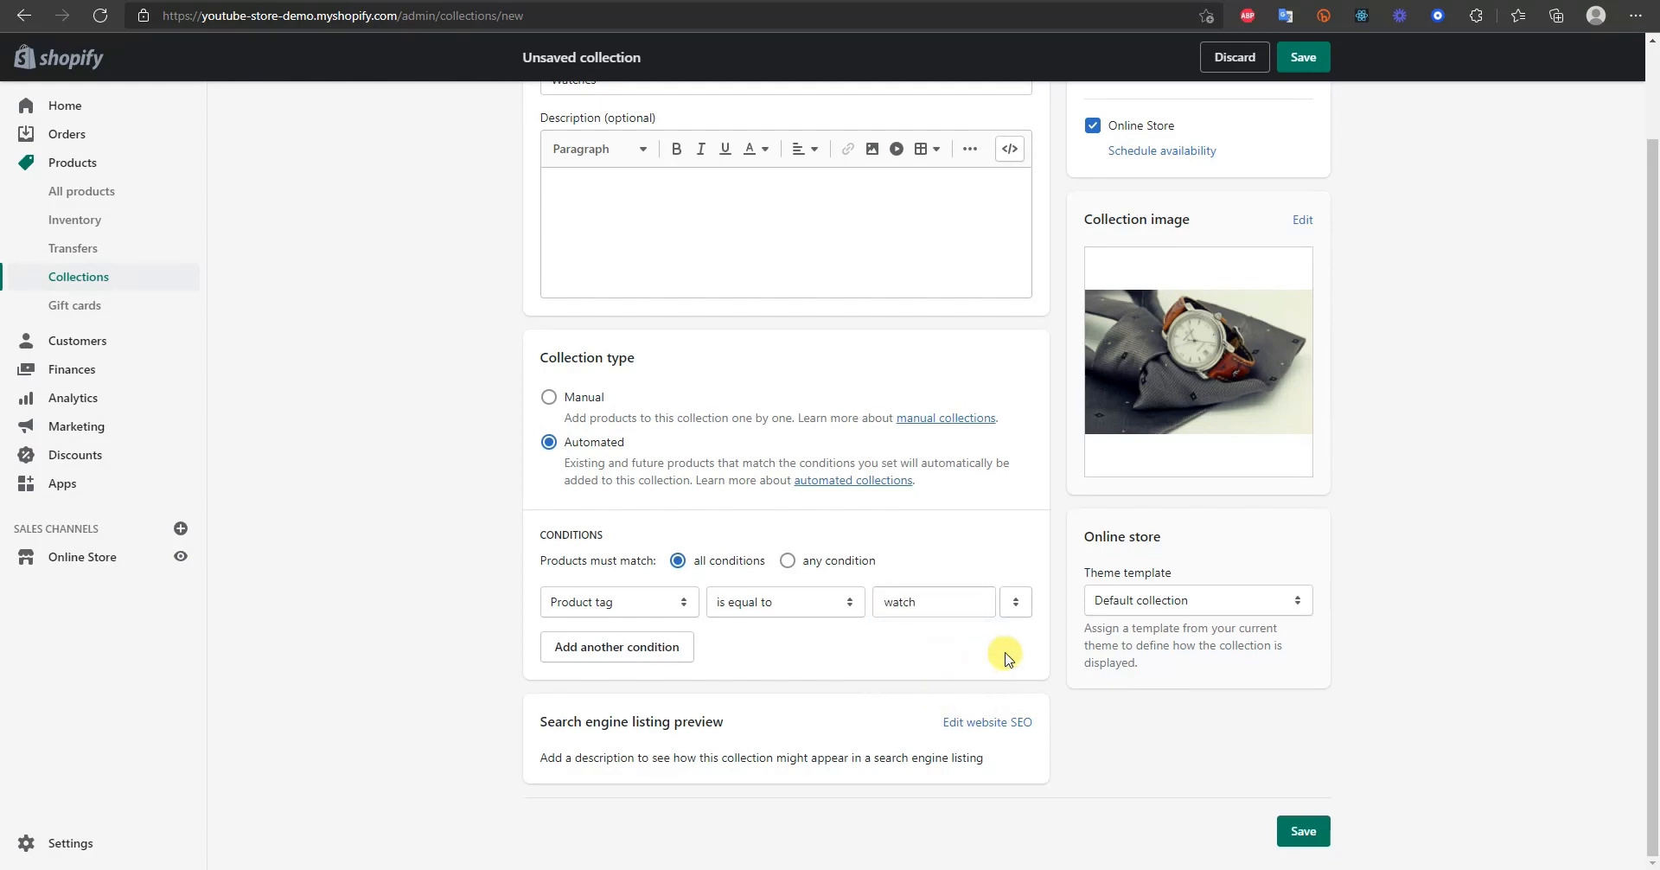
left_click(1297, 832)
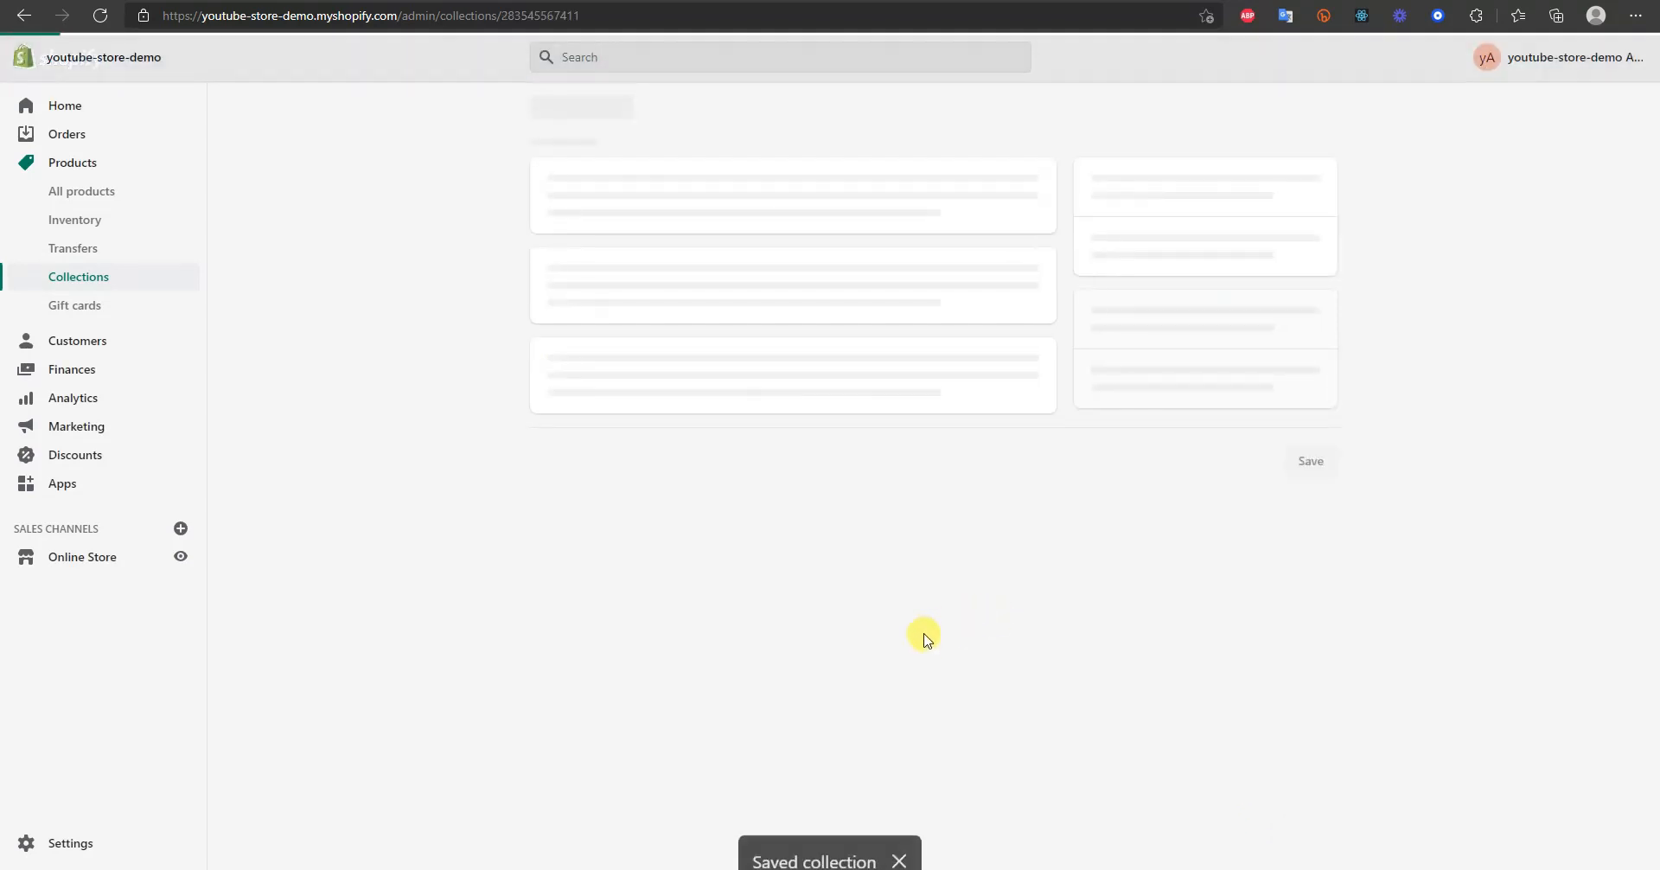
- Review the saved Watches collection's conditions and matching products
scroll(962, 619, "down", 1)
scroll(962, 624, "down", 2)
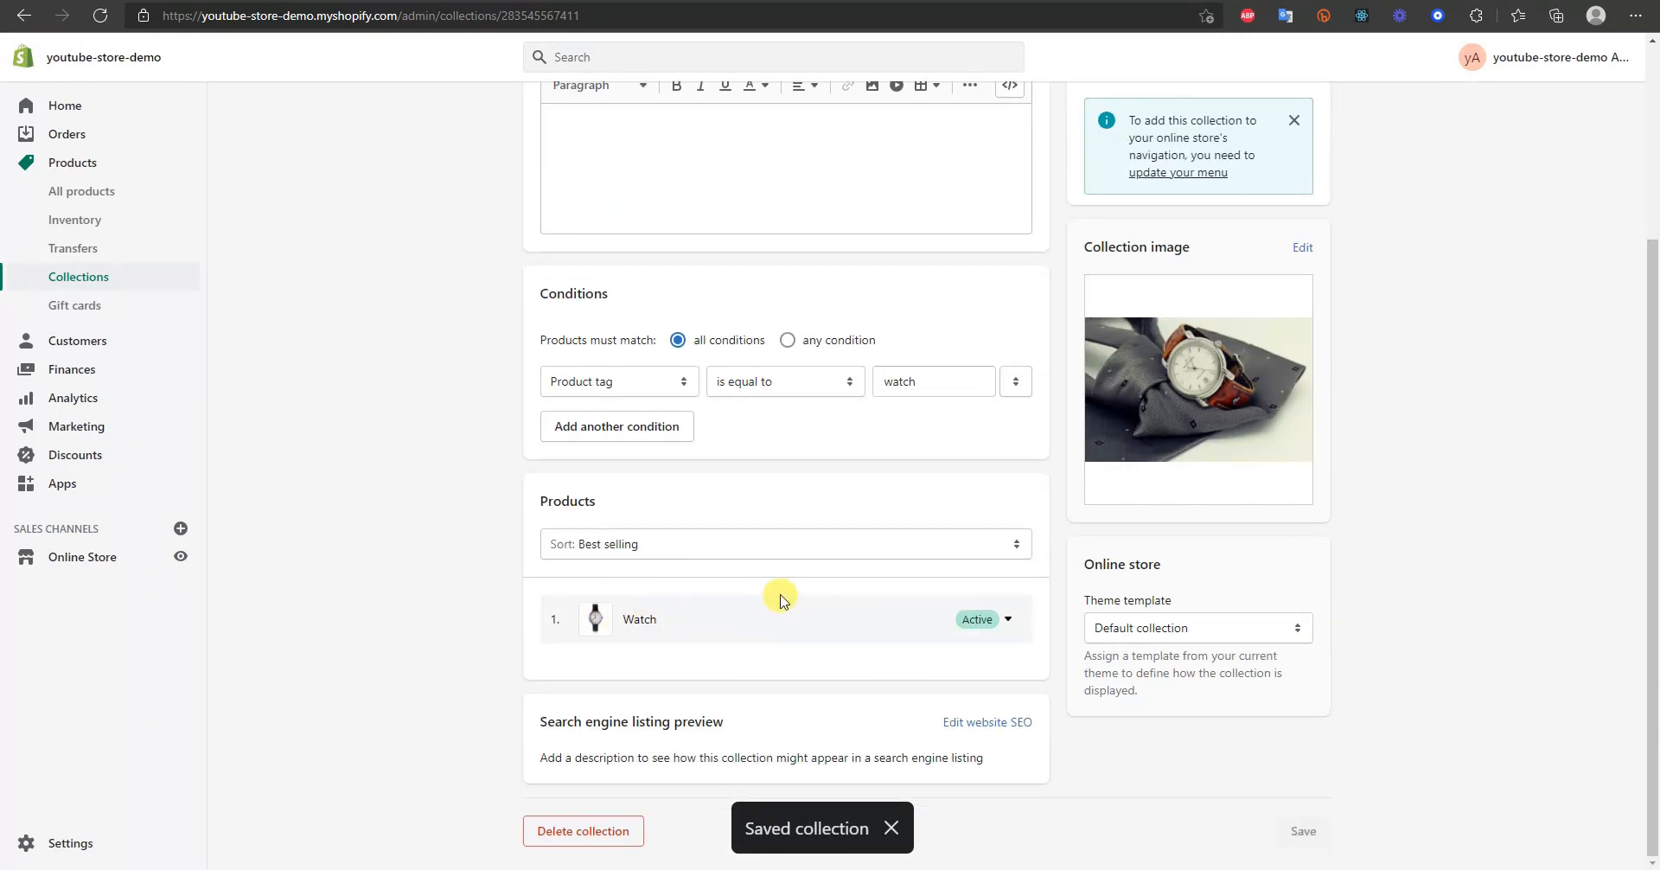
scroll(780, 600, "up", 2)
scroll(743, 579, "down", 2)
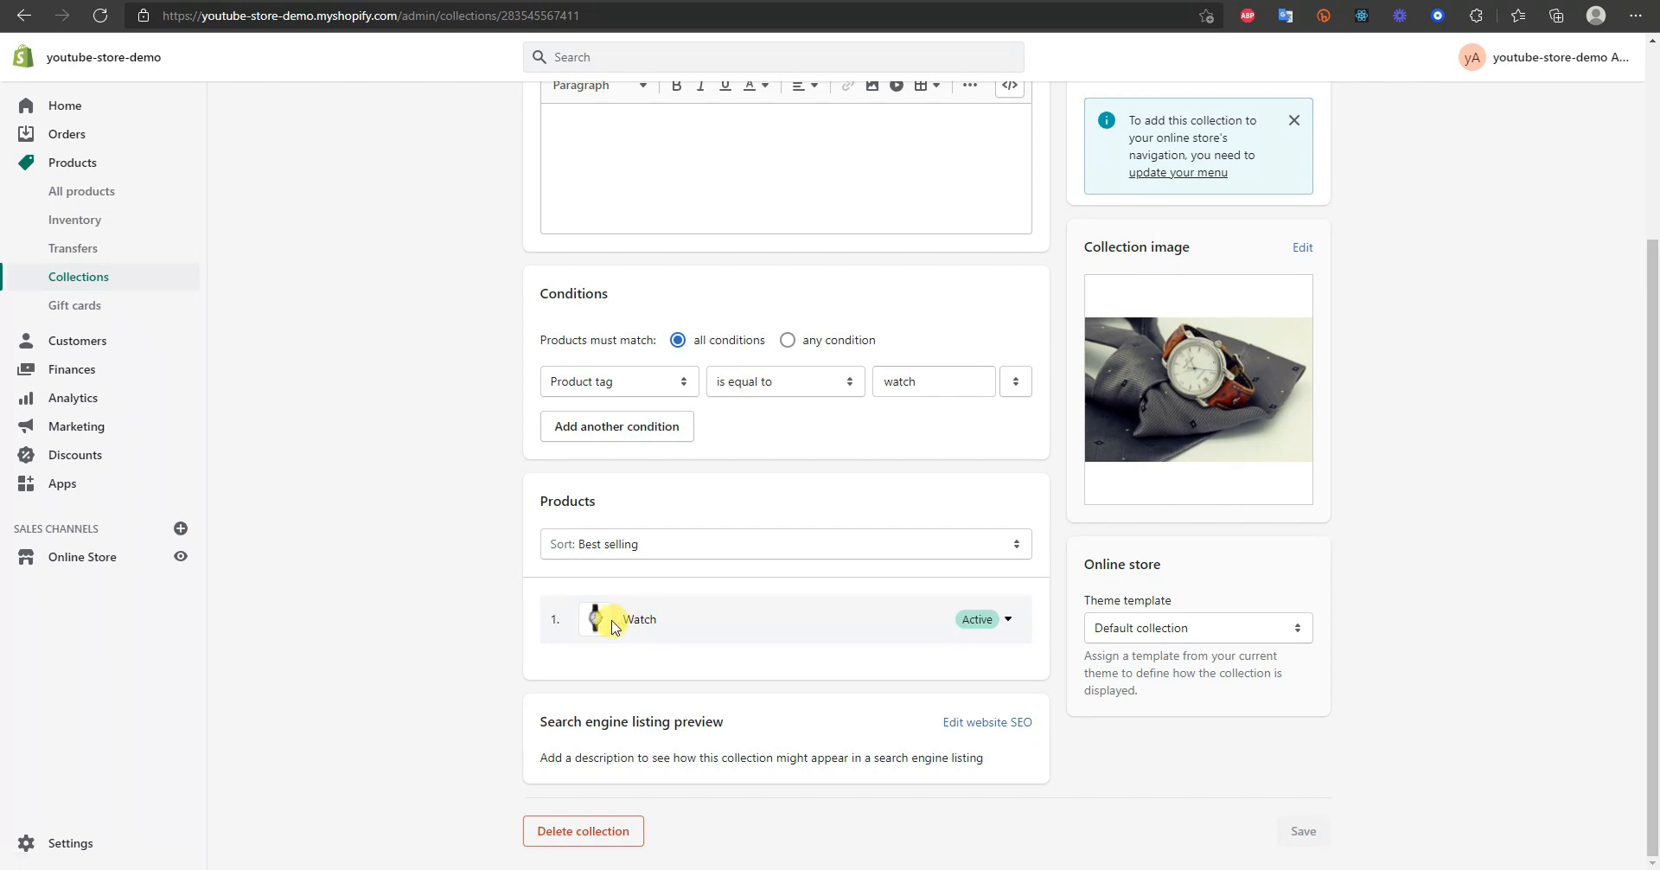
left_click(637, 427)
left_click(661, 428)
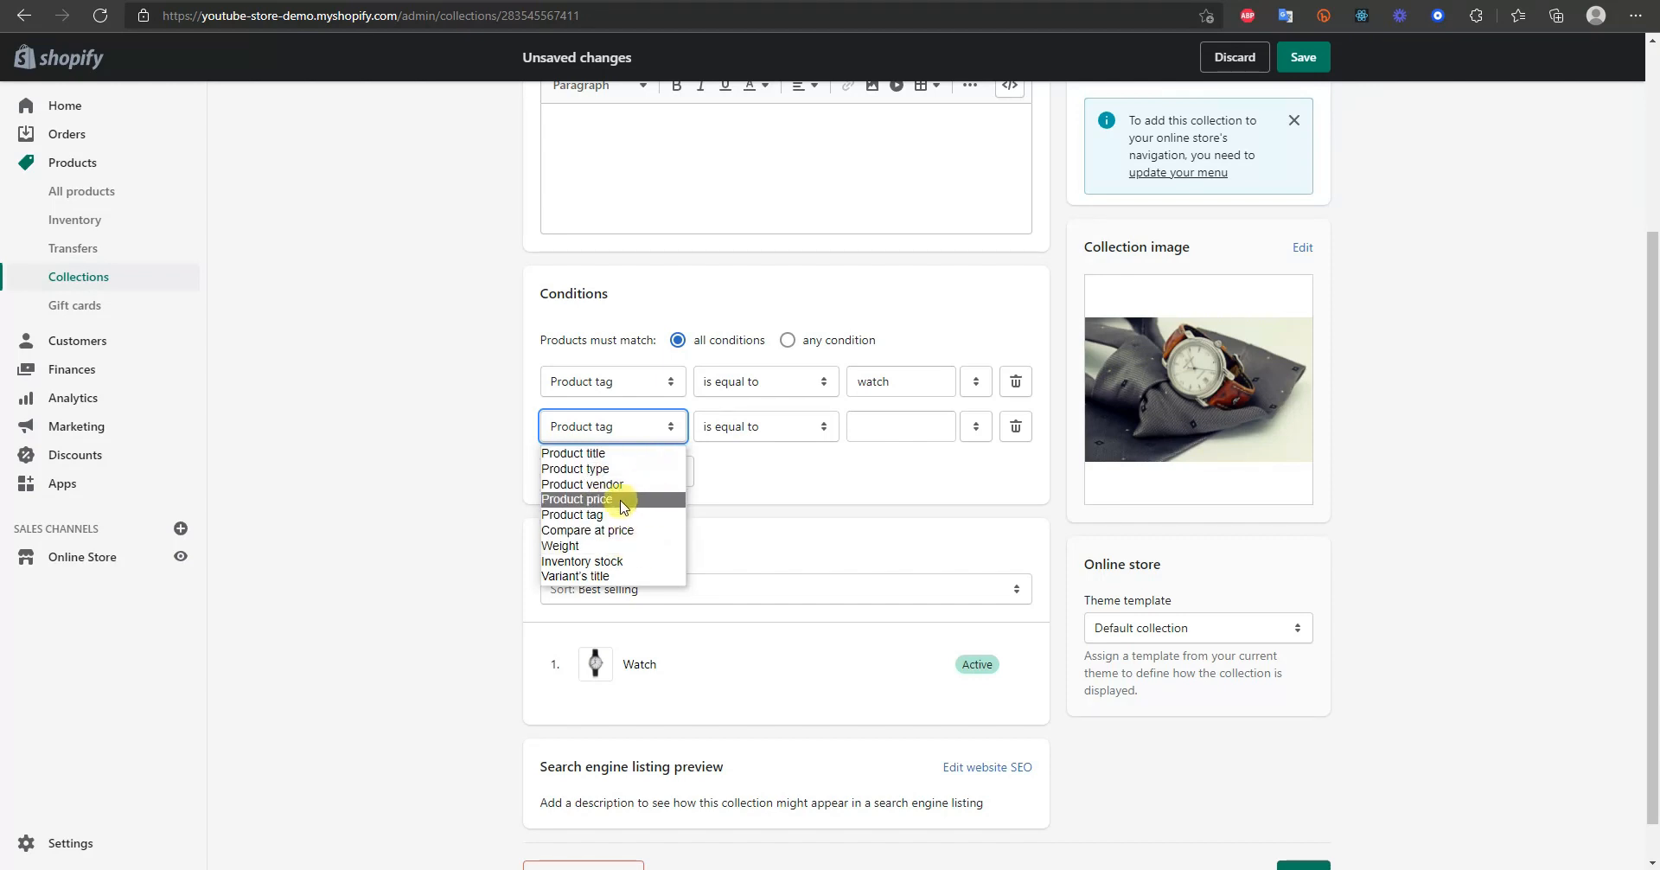
left_click(470, 502)
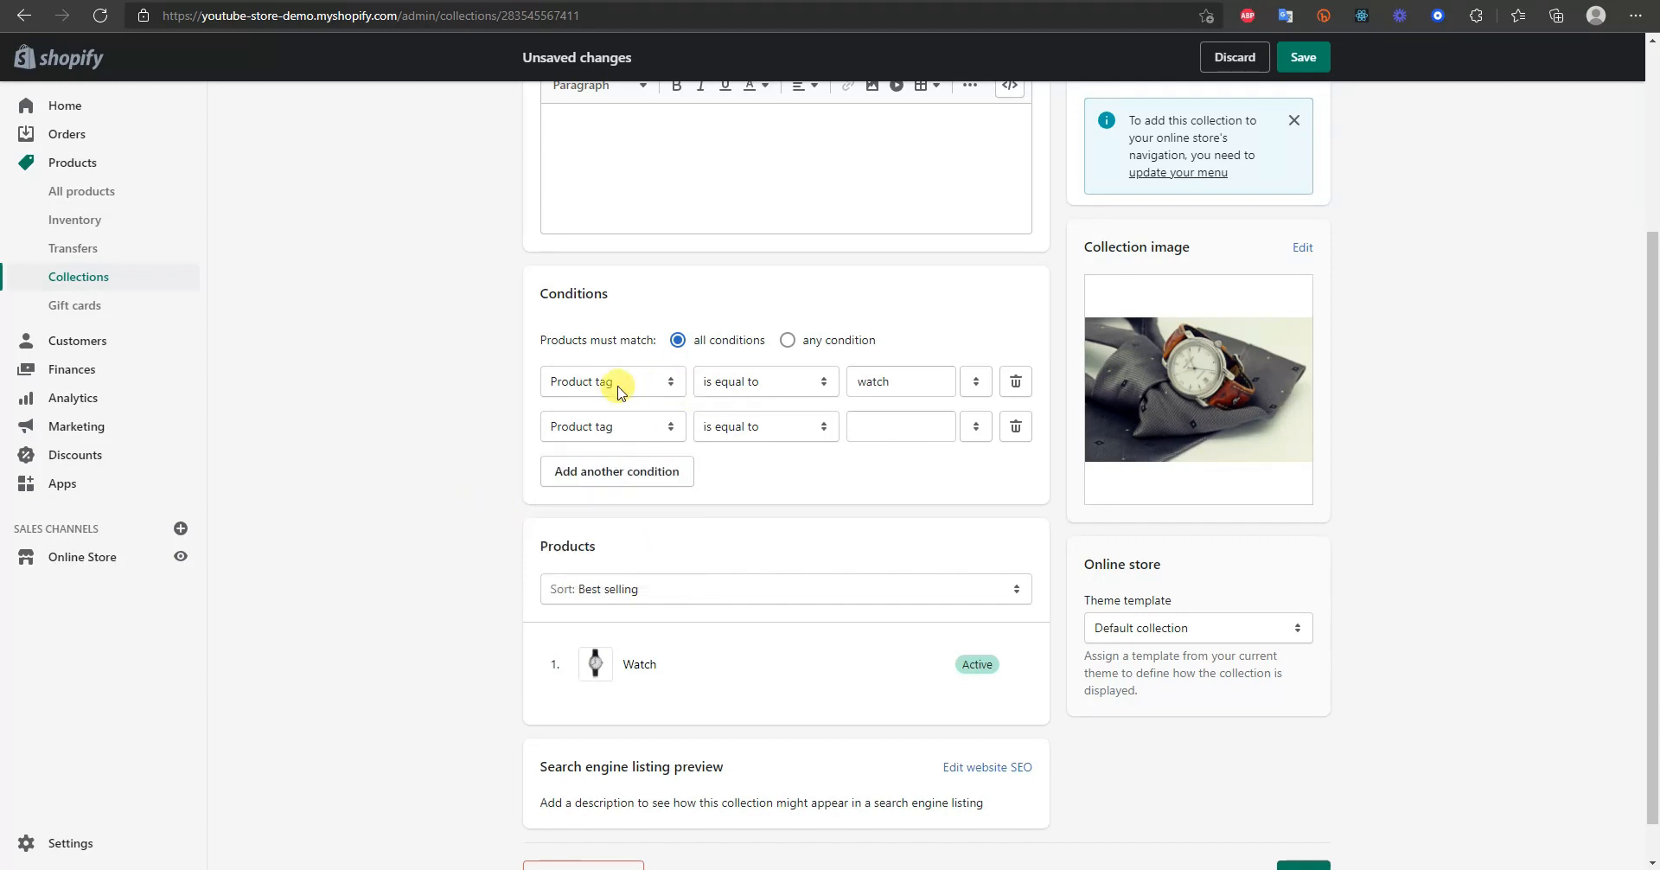
left_click(1014, 427)
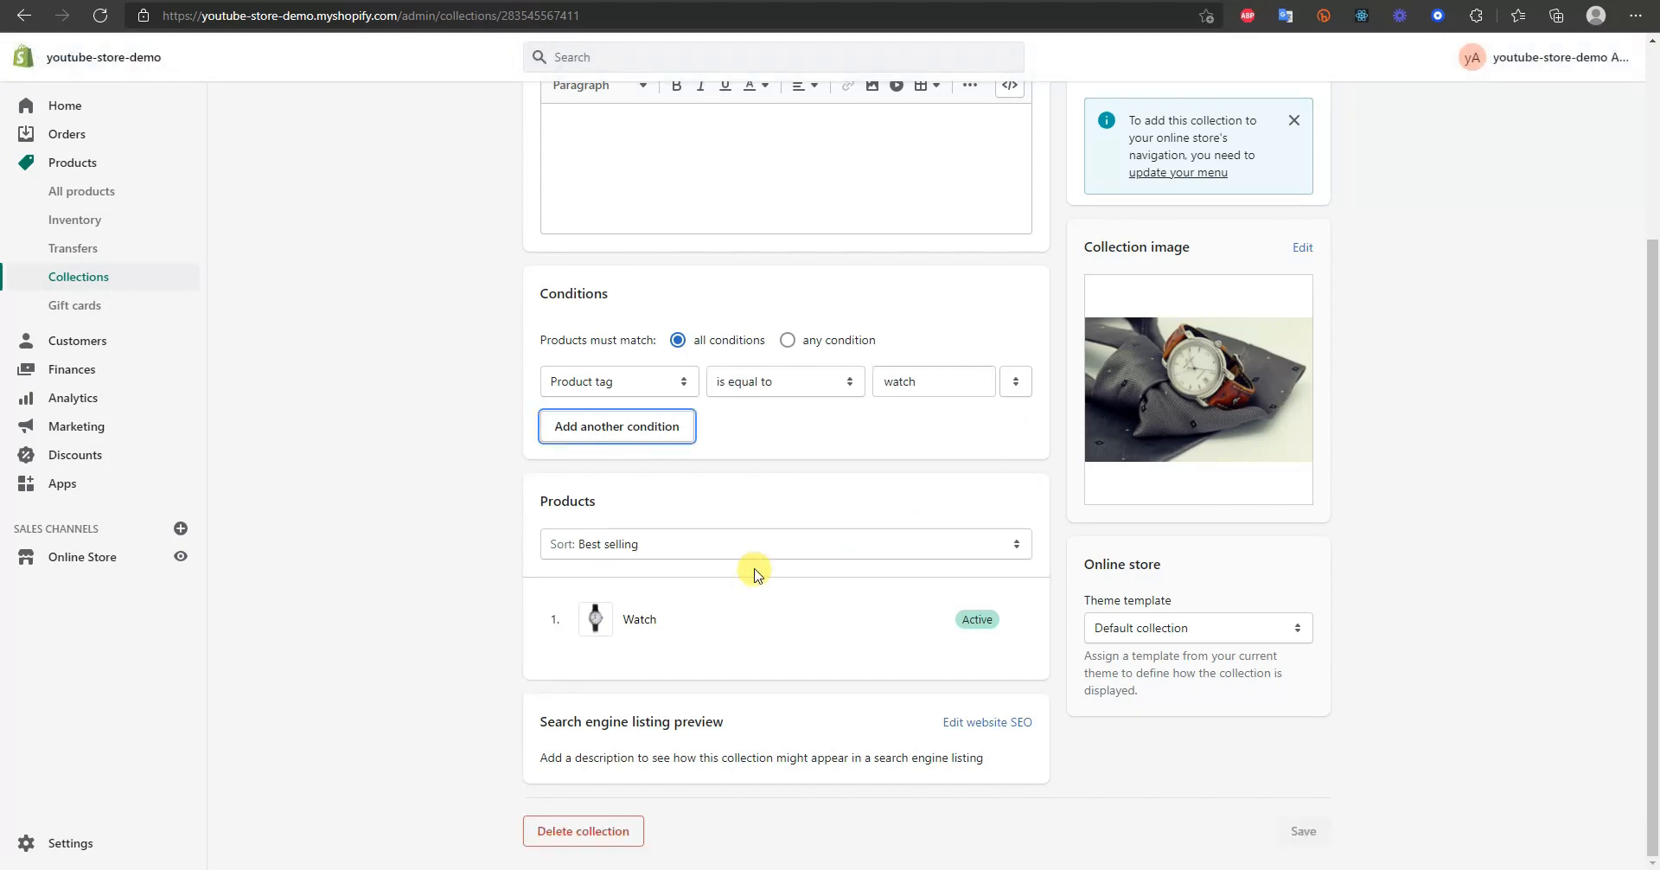
- Leave the Watches collection, return to the theme editor's home page, and review the Featured products section
scroll(760, 631, "up", 3)
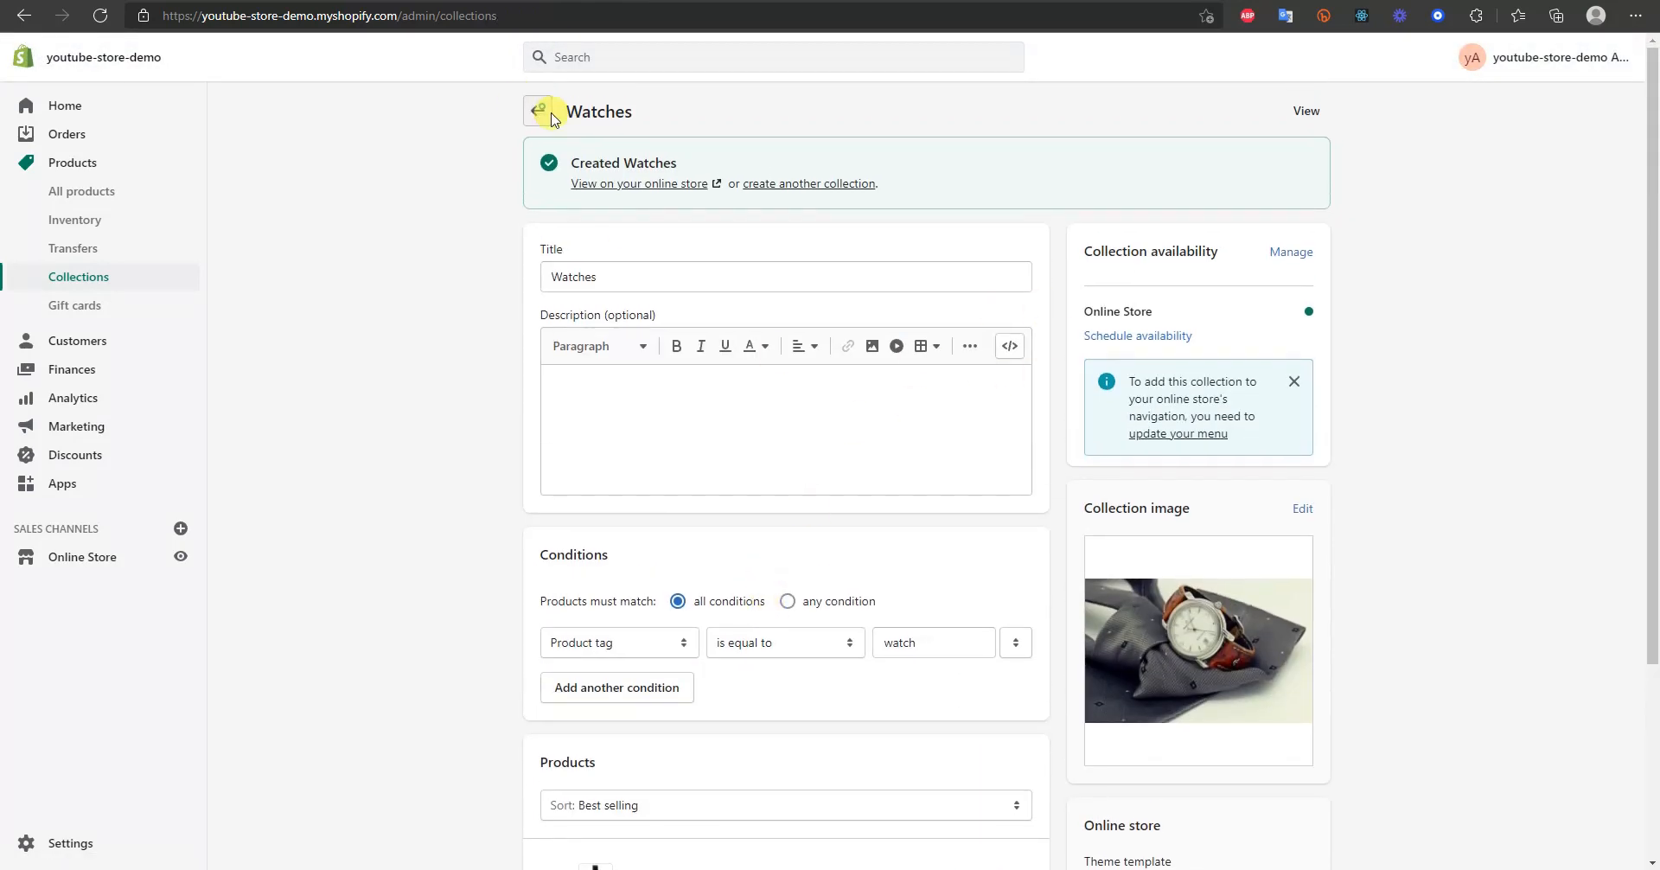
left_click(537, 110)
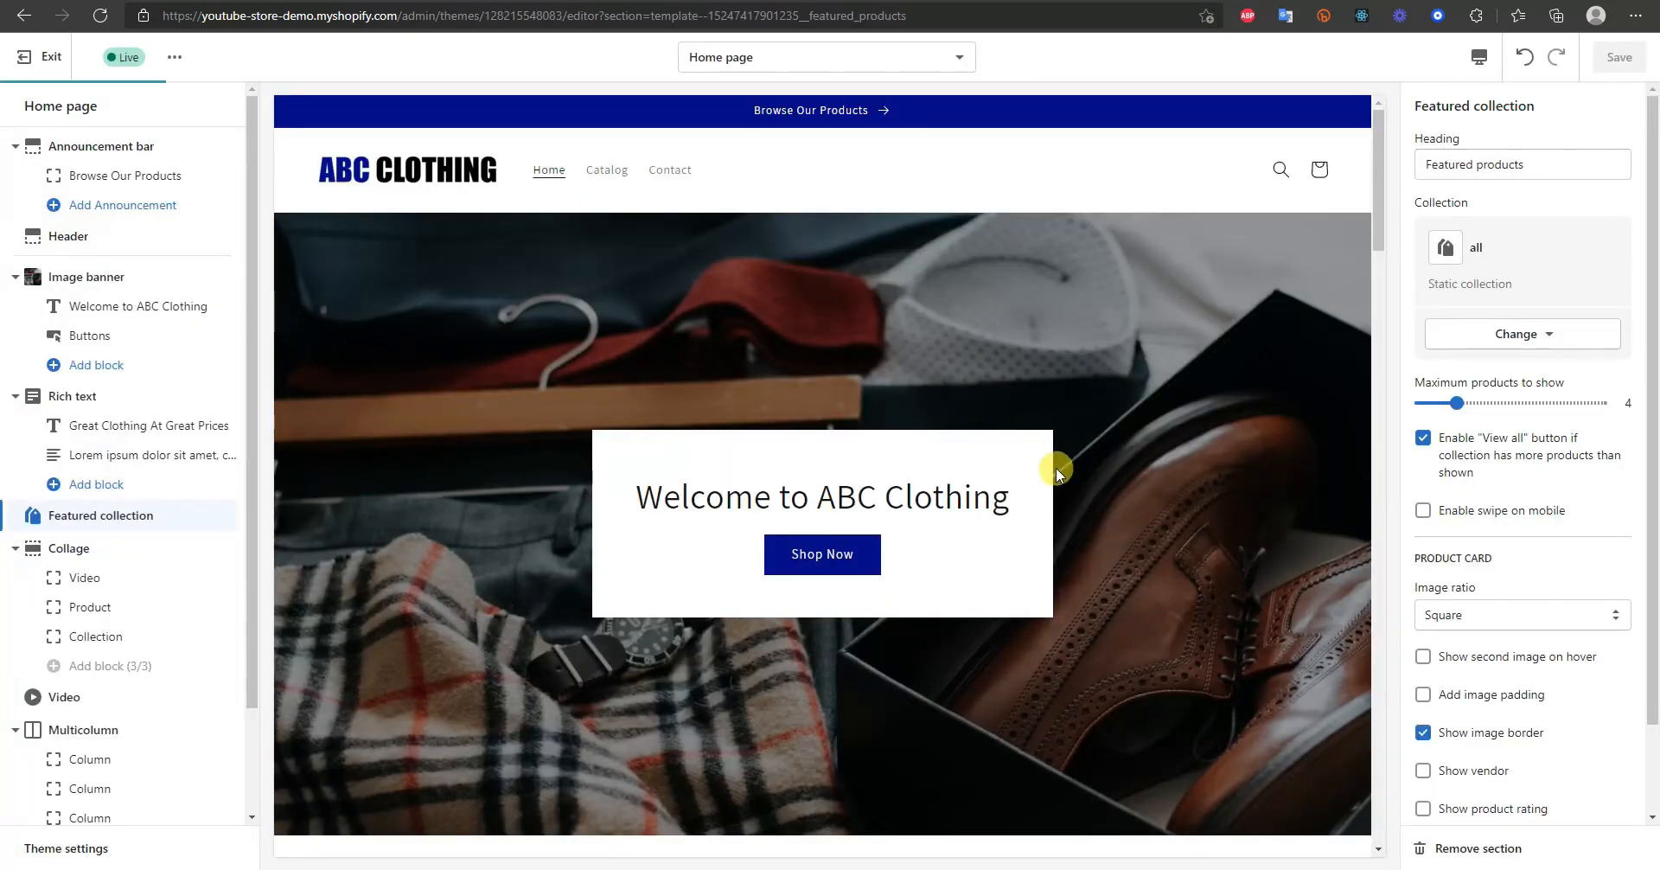
scroll(619, 385, "up", 5)
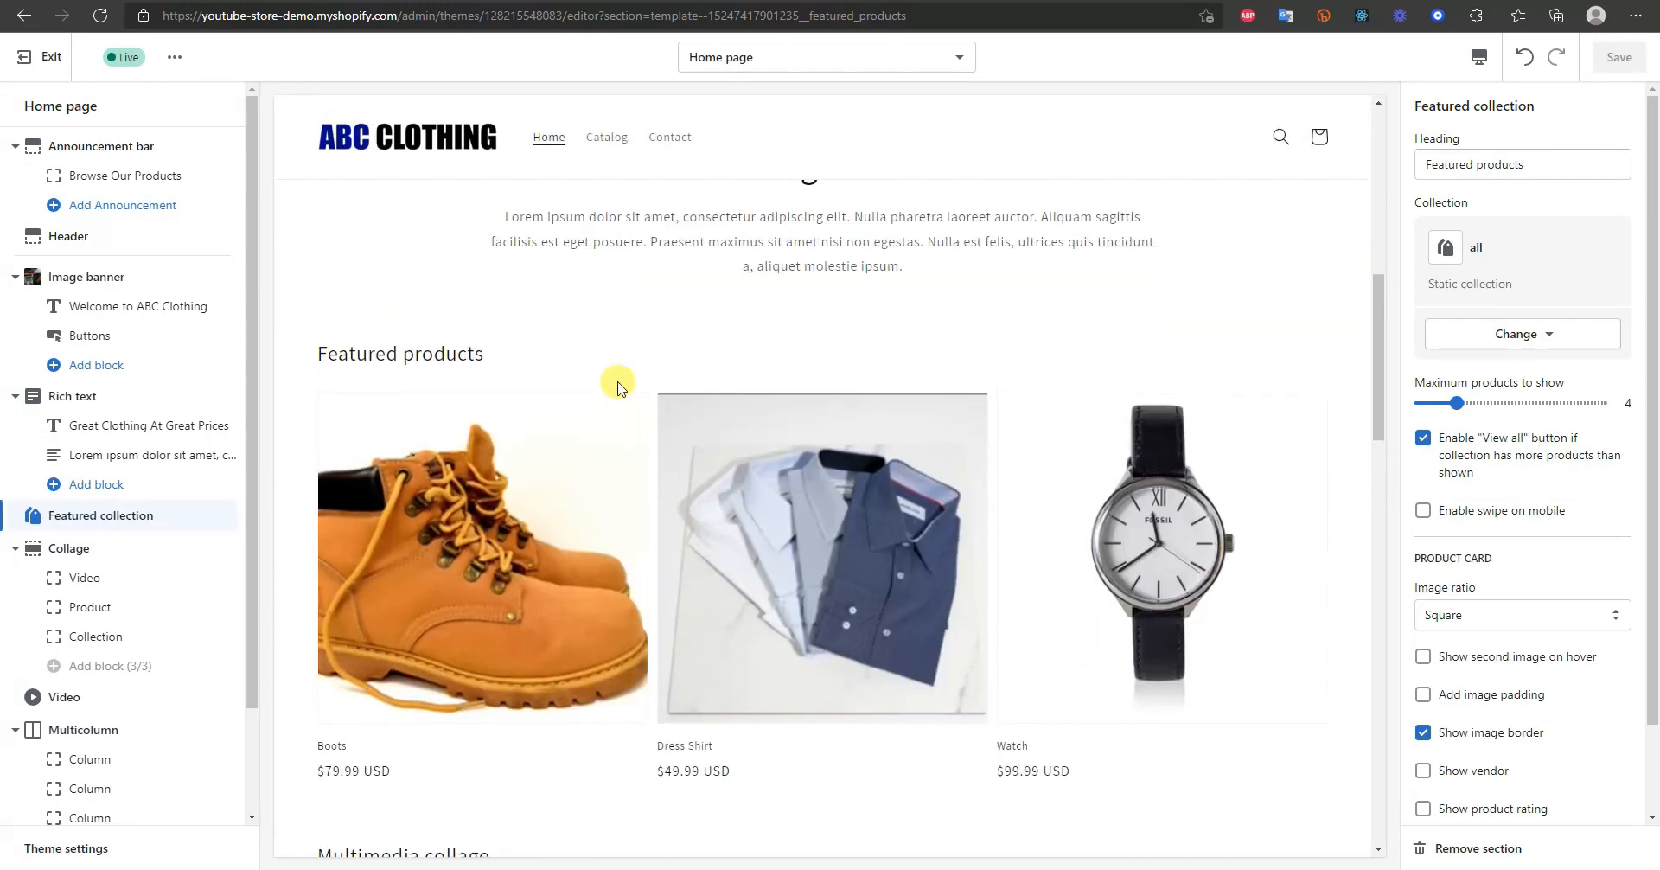
scroll(619, 381, "down", 4)
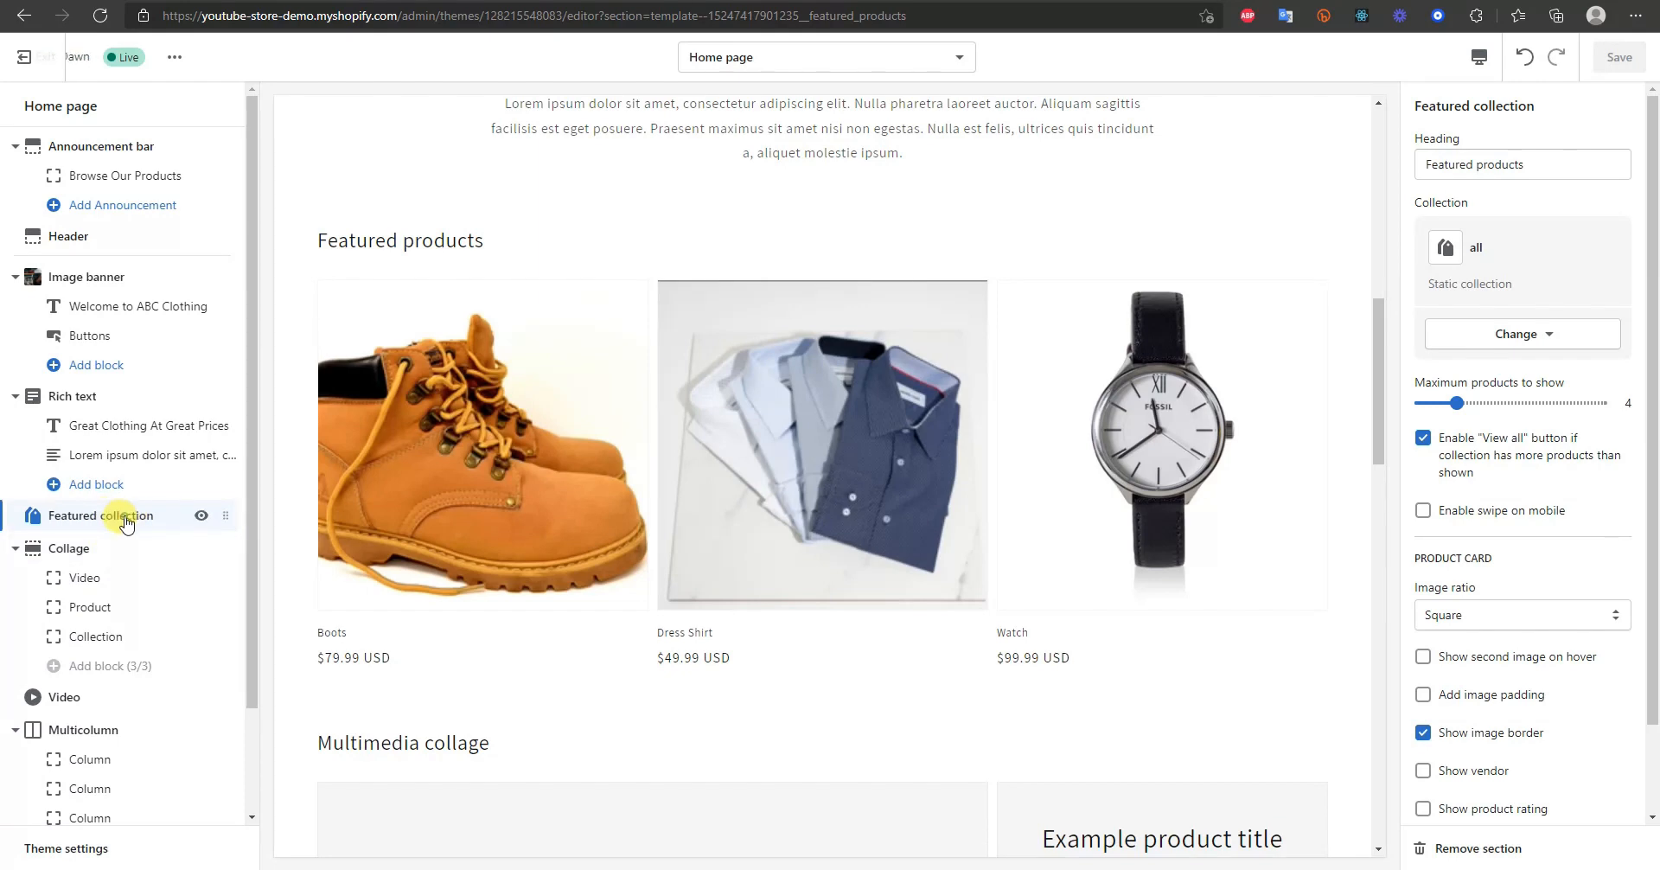
scroll(568, 526, "down", 1)
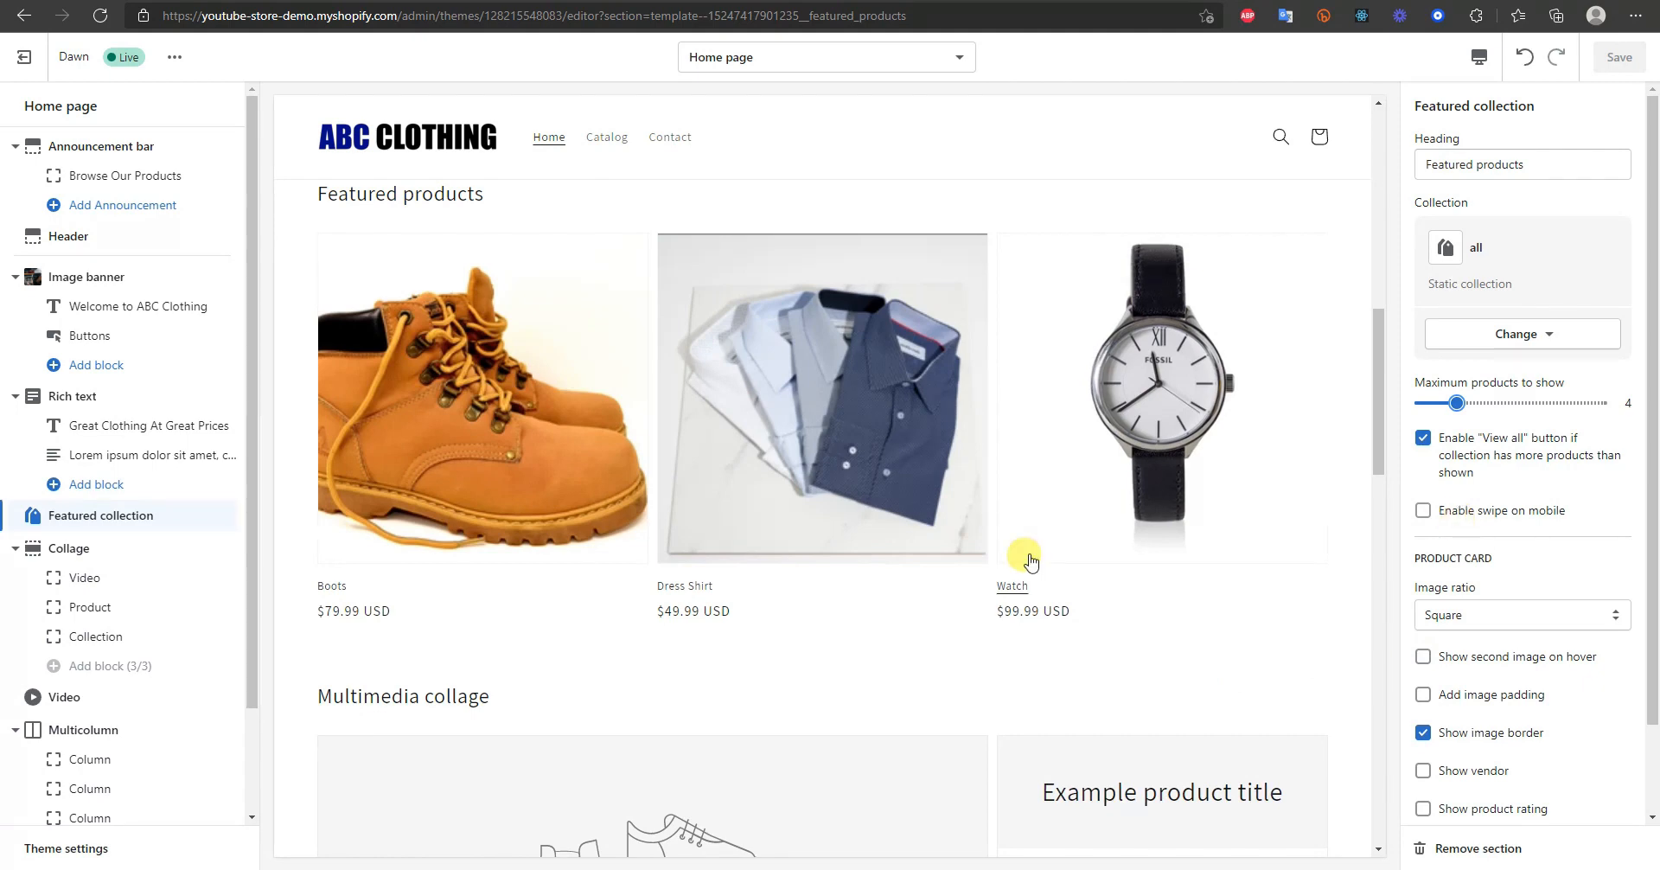
scroll(1158, 566, "down", 1)
scroll(1167, 569, "up", 1)
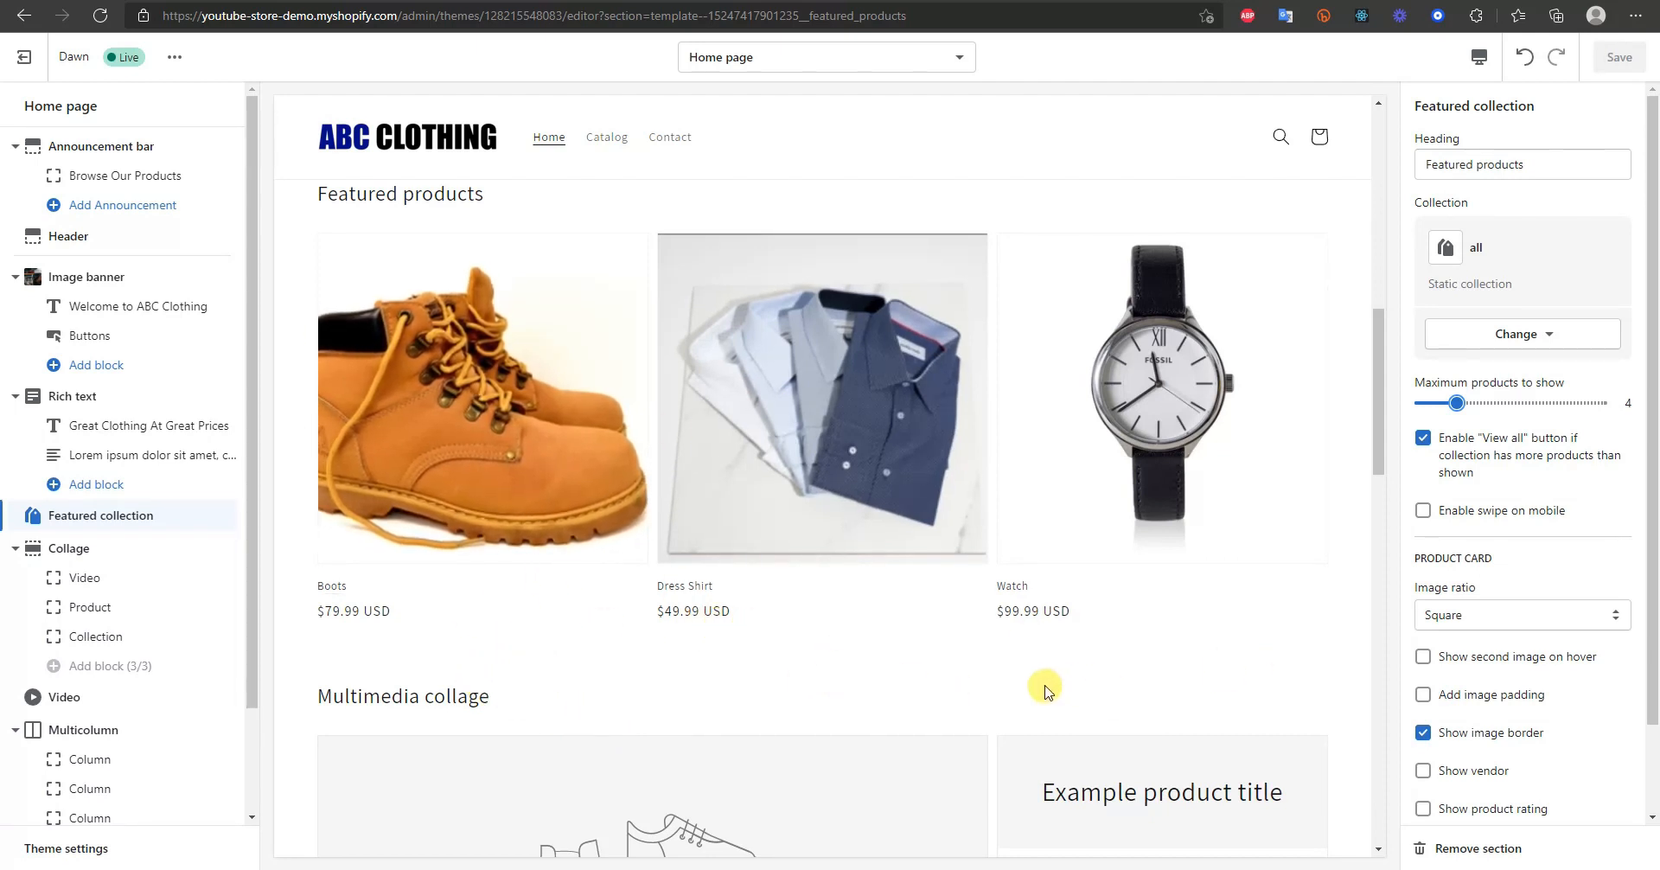
scroll(389, 592, "down", 3)
scroll(685, 581, "up", 3)
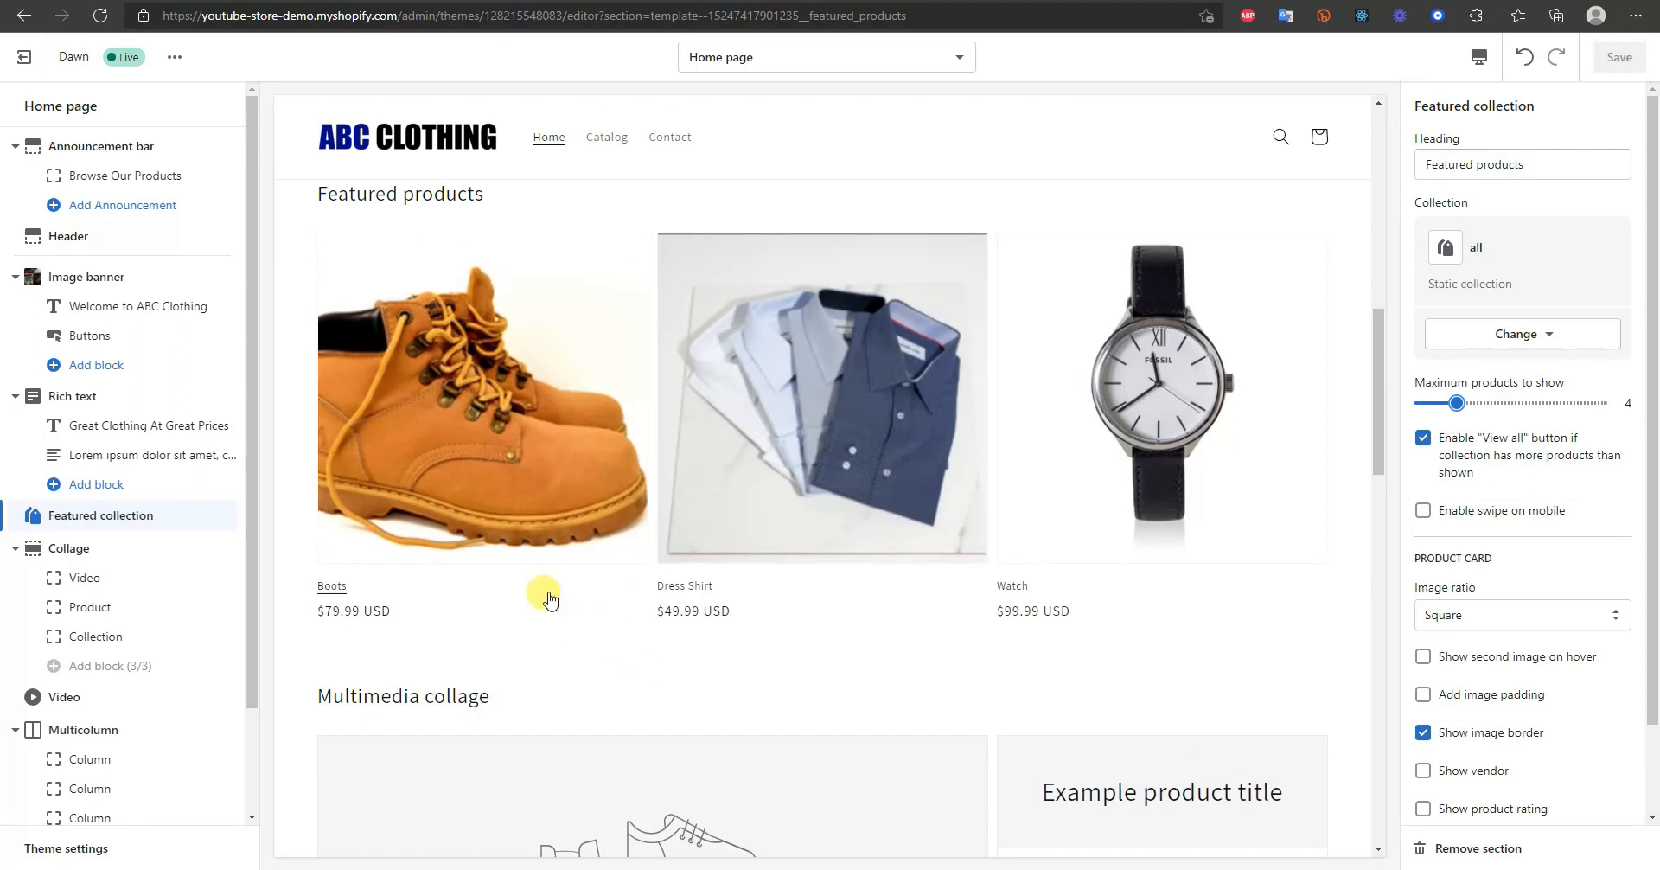
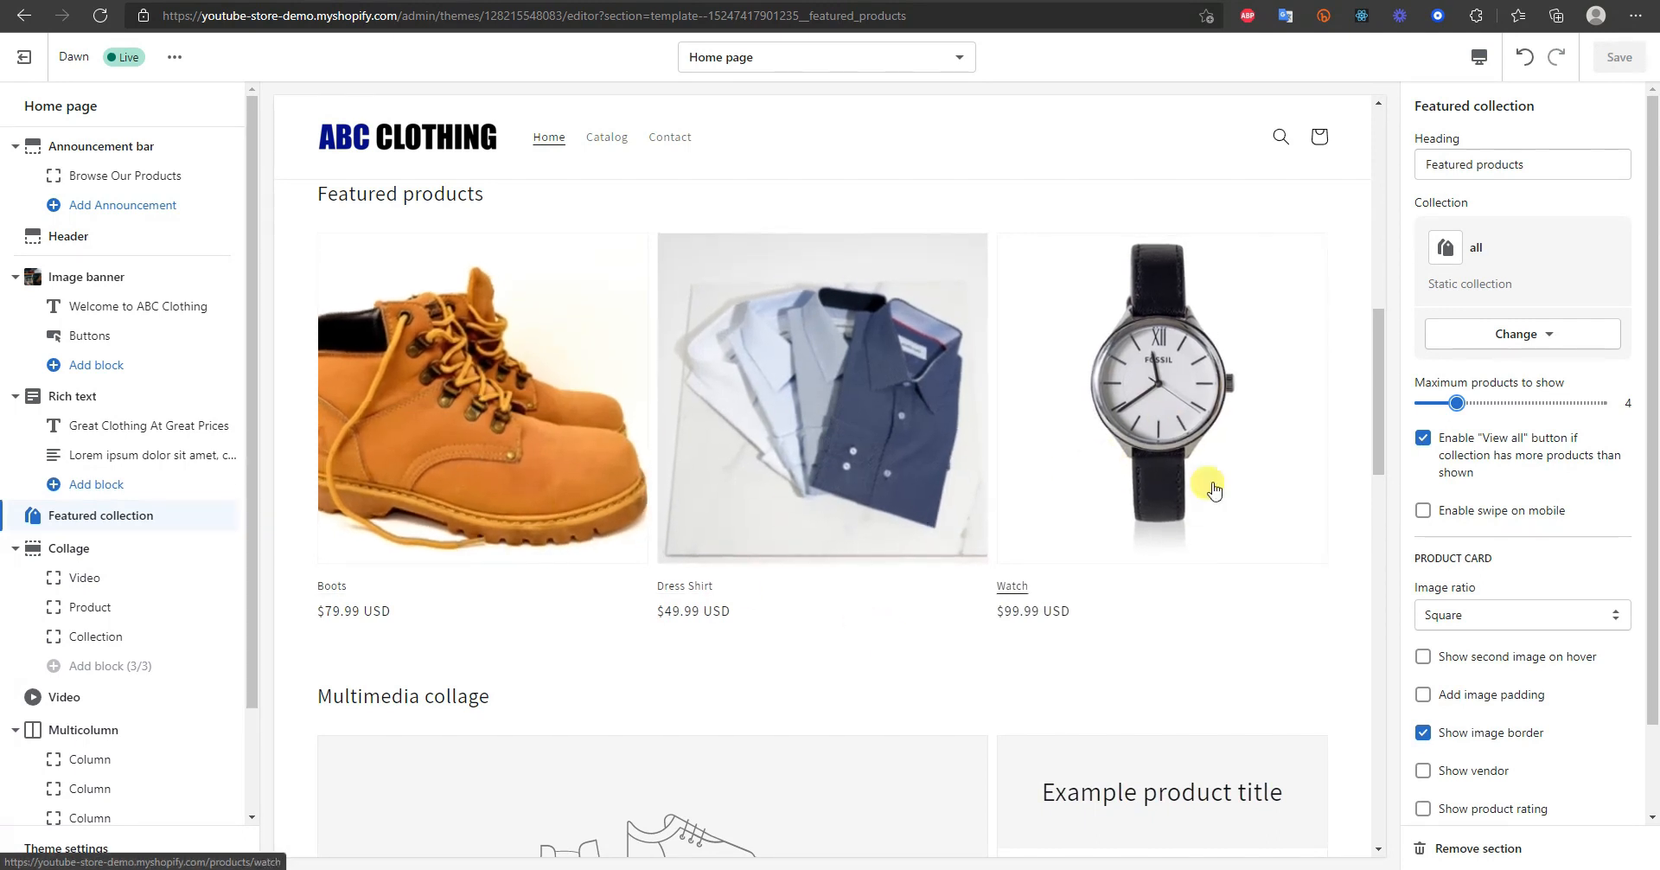
scroll(759, 464, "up", 1)
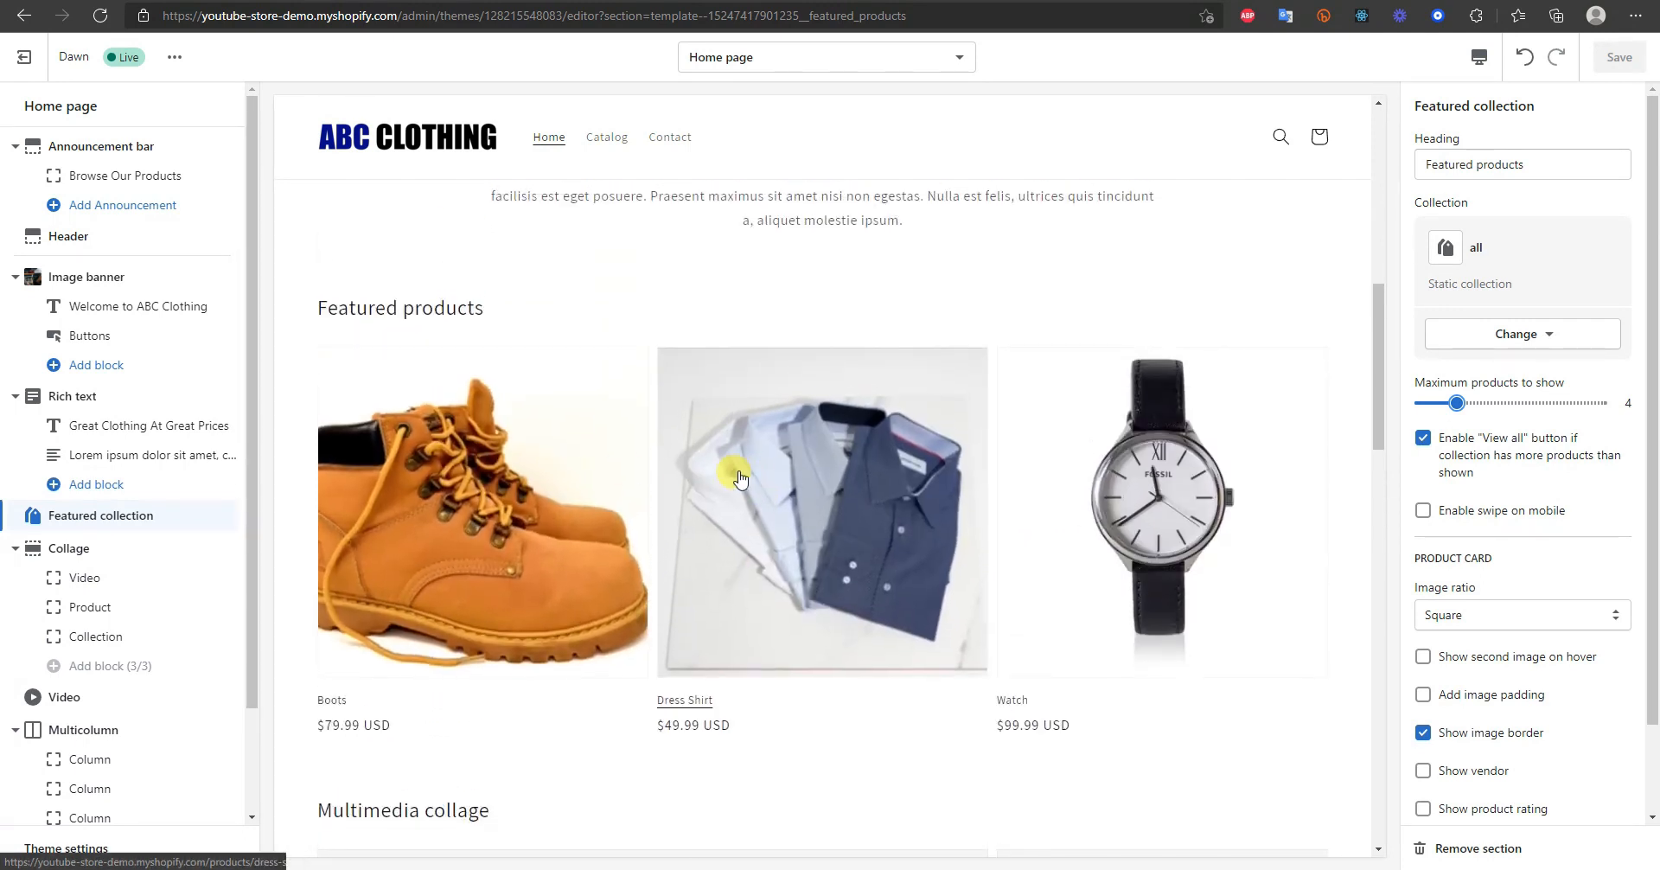
scroll(974, 445, "down", 1)
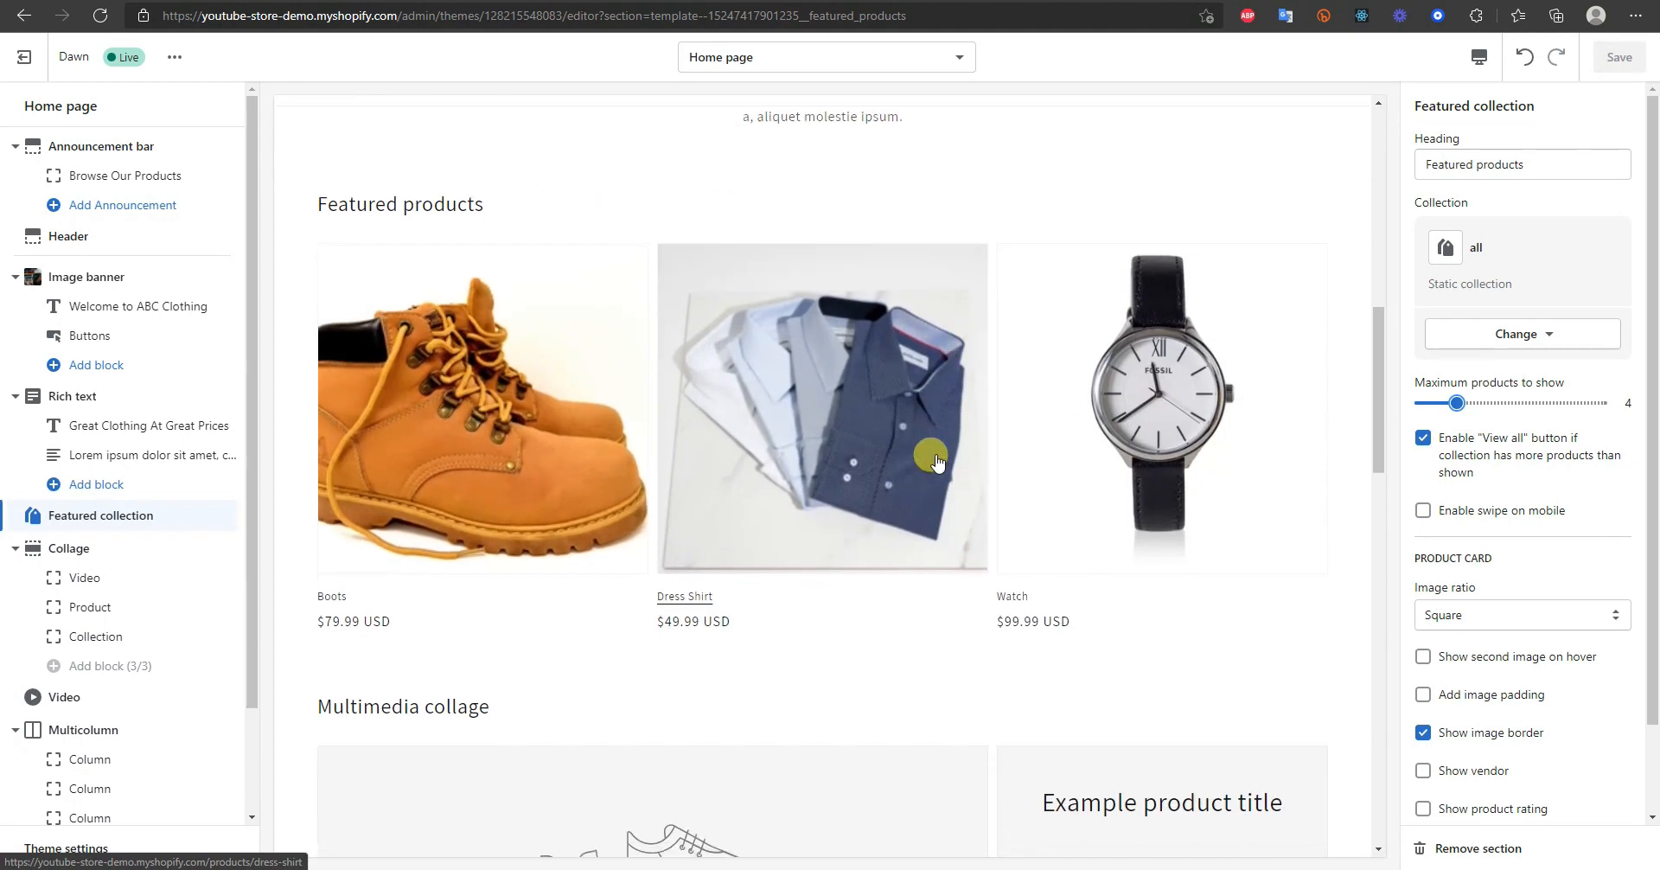
scroll(683, 449, "up", 1)
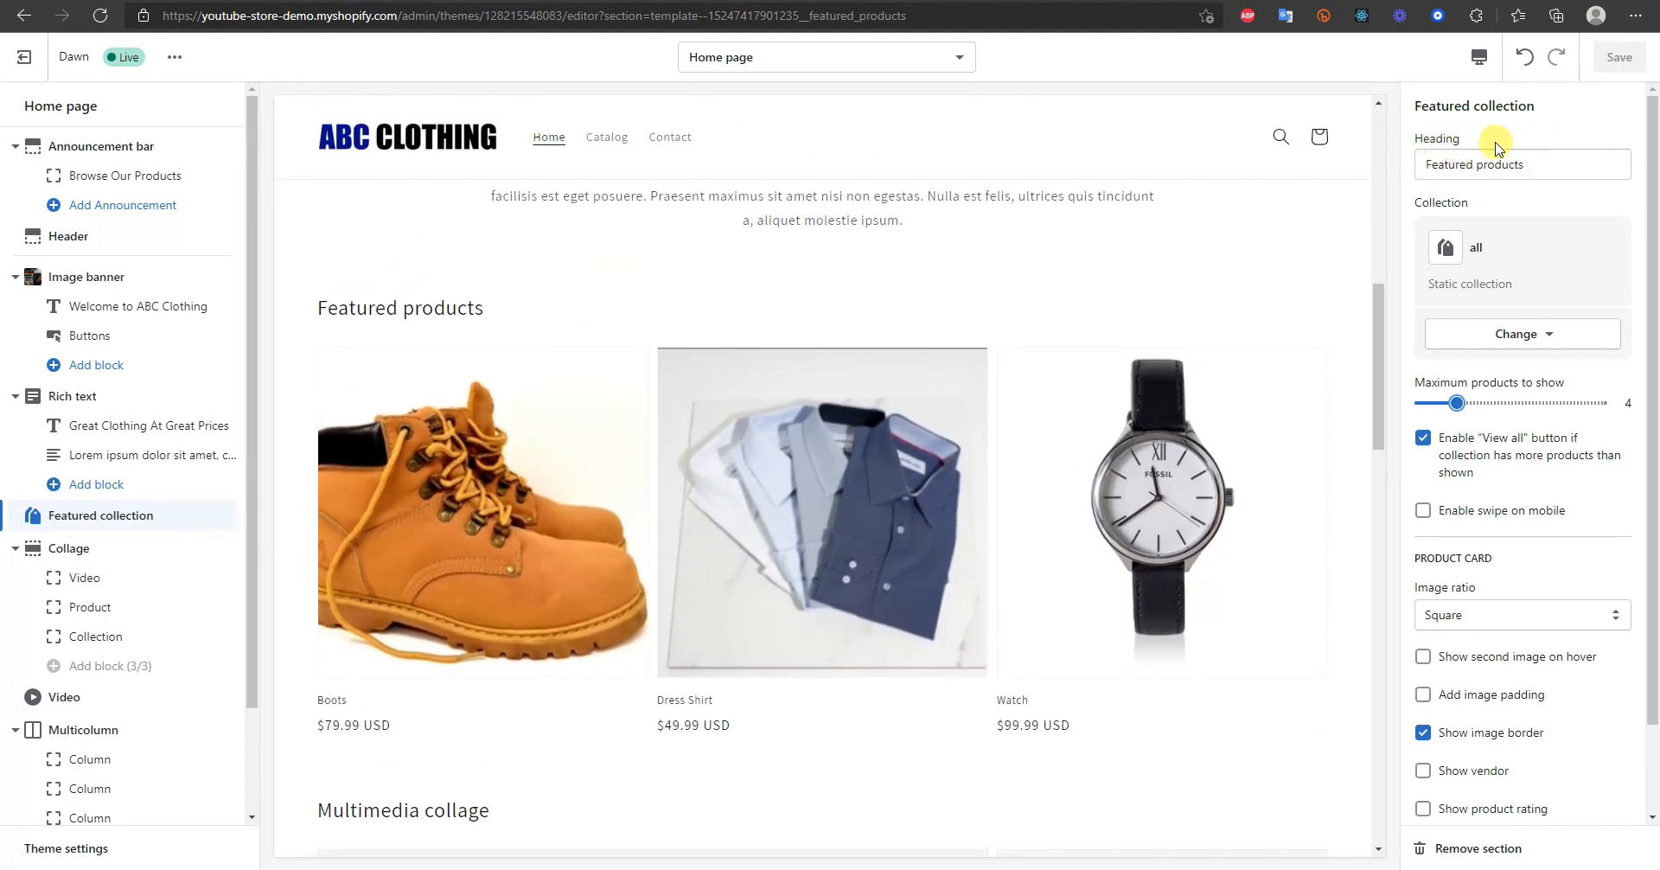
- Change the Featured collection section's heading to "Our Best Sellers"
left_click_drag(1569, 161, 1369, 169)
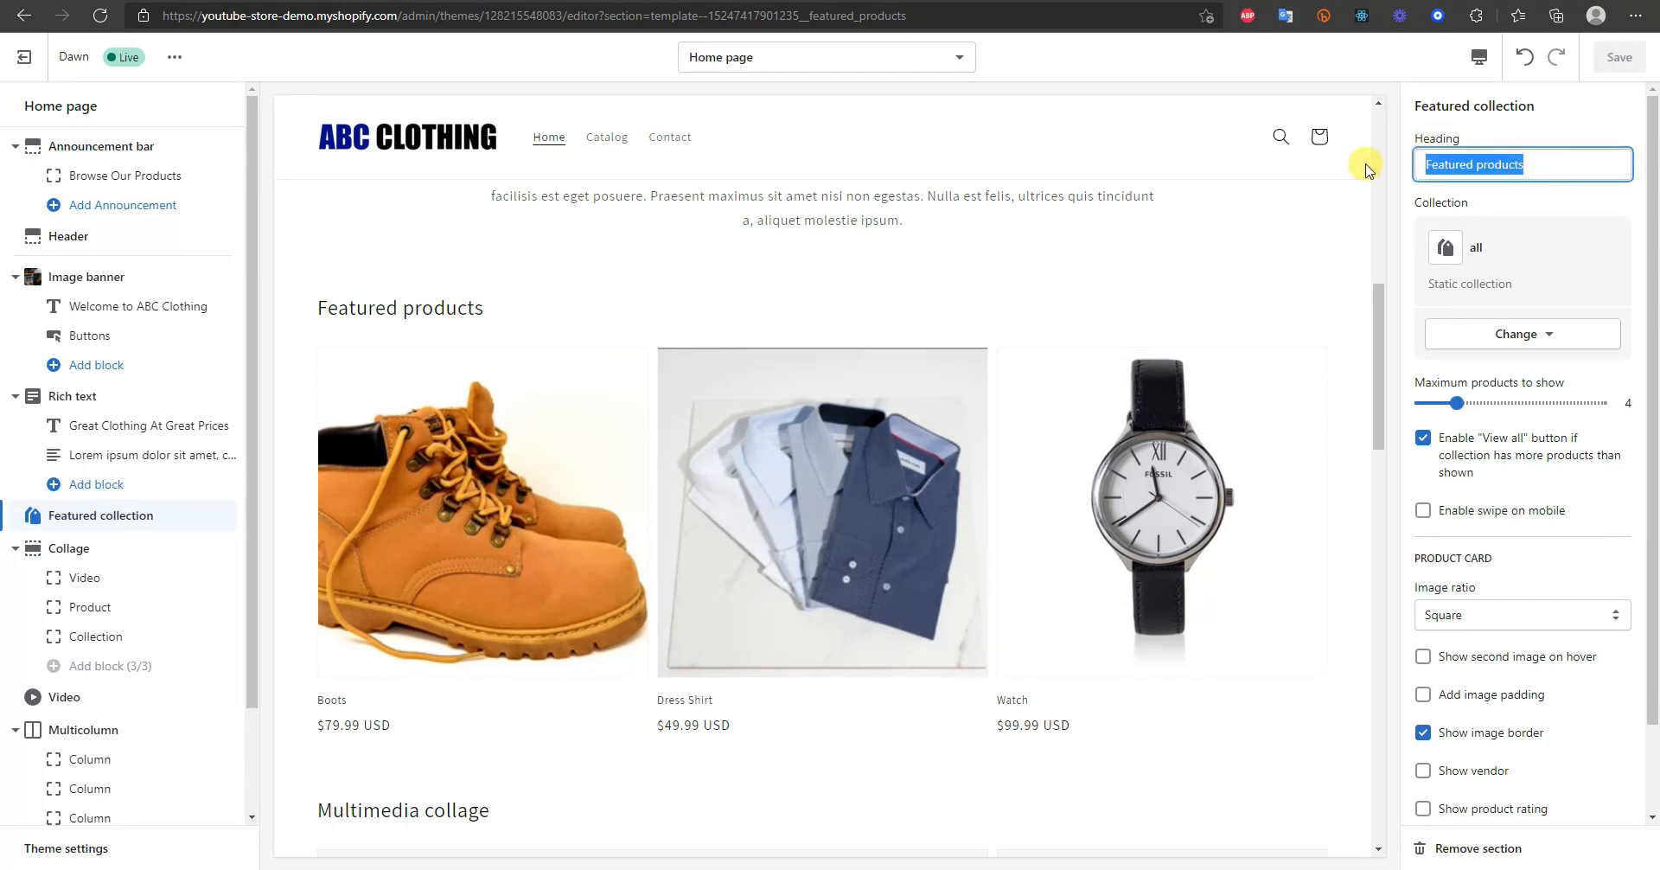
type("Our Best Sellers")
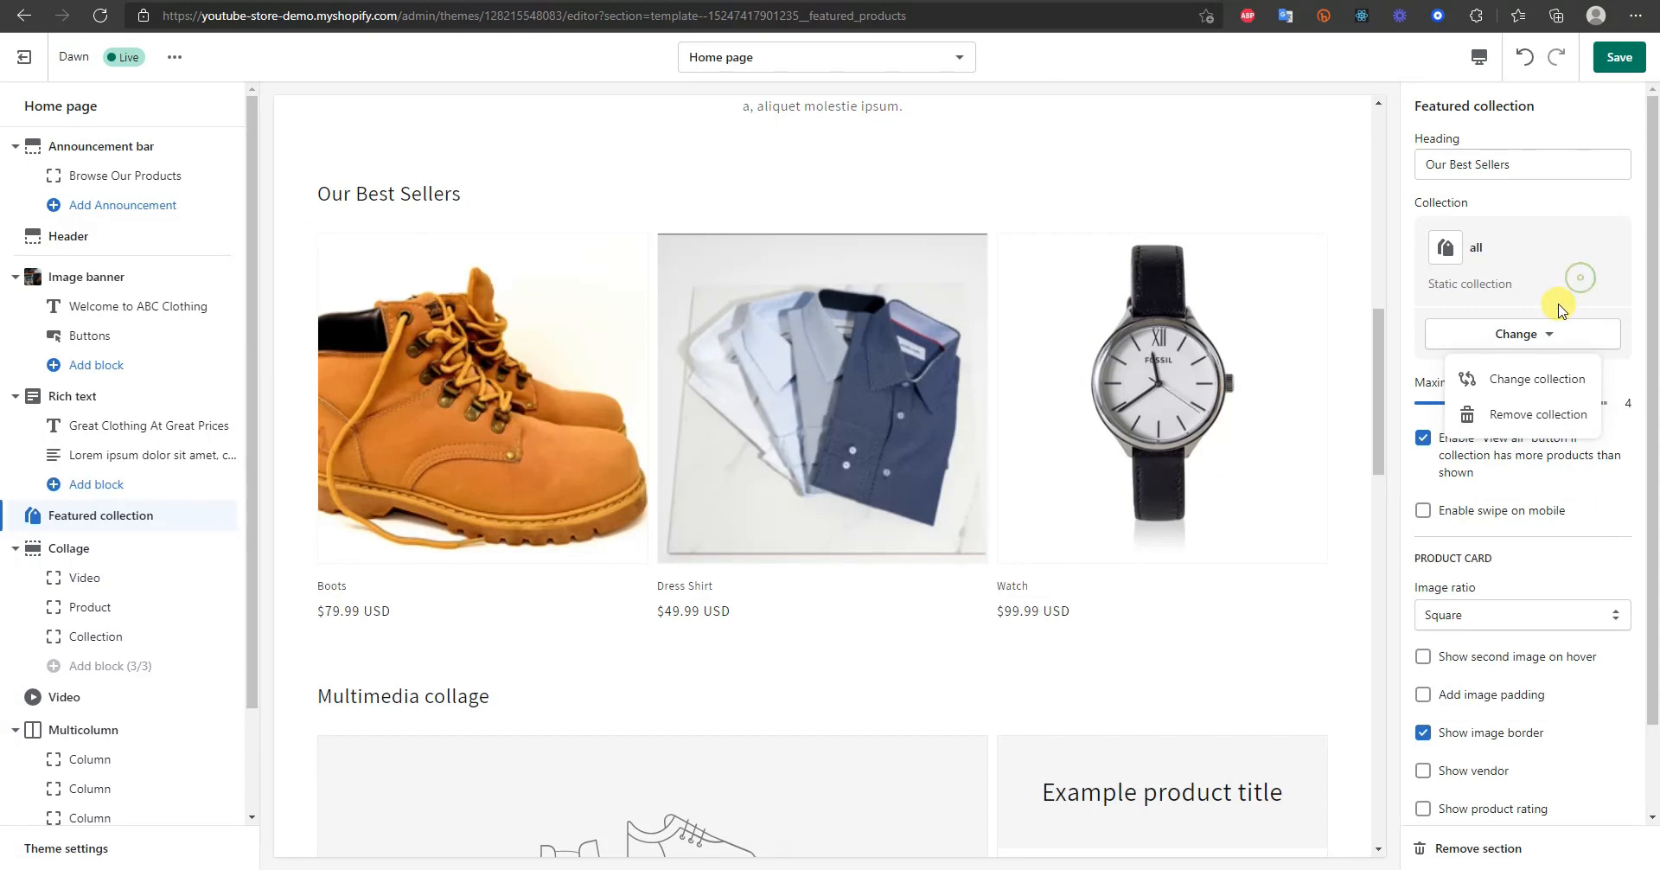
left_click(1601, 337)
- Try the Adapt to image and Portrait image ratios on the featured collection's product cards
scroll(1571, 410, "down", 1)
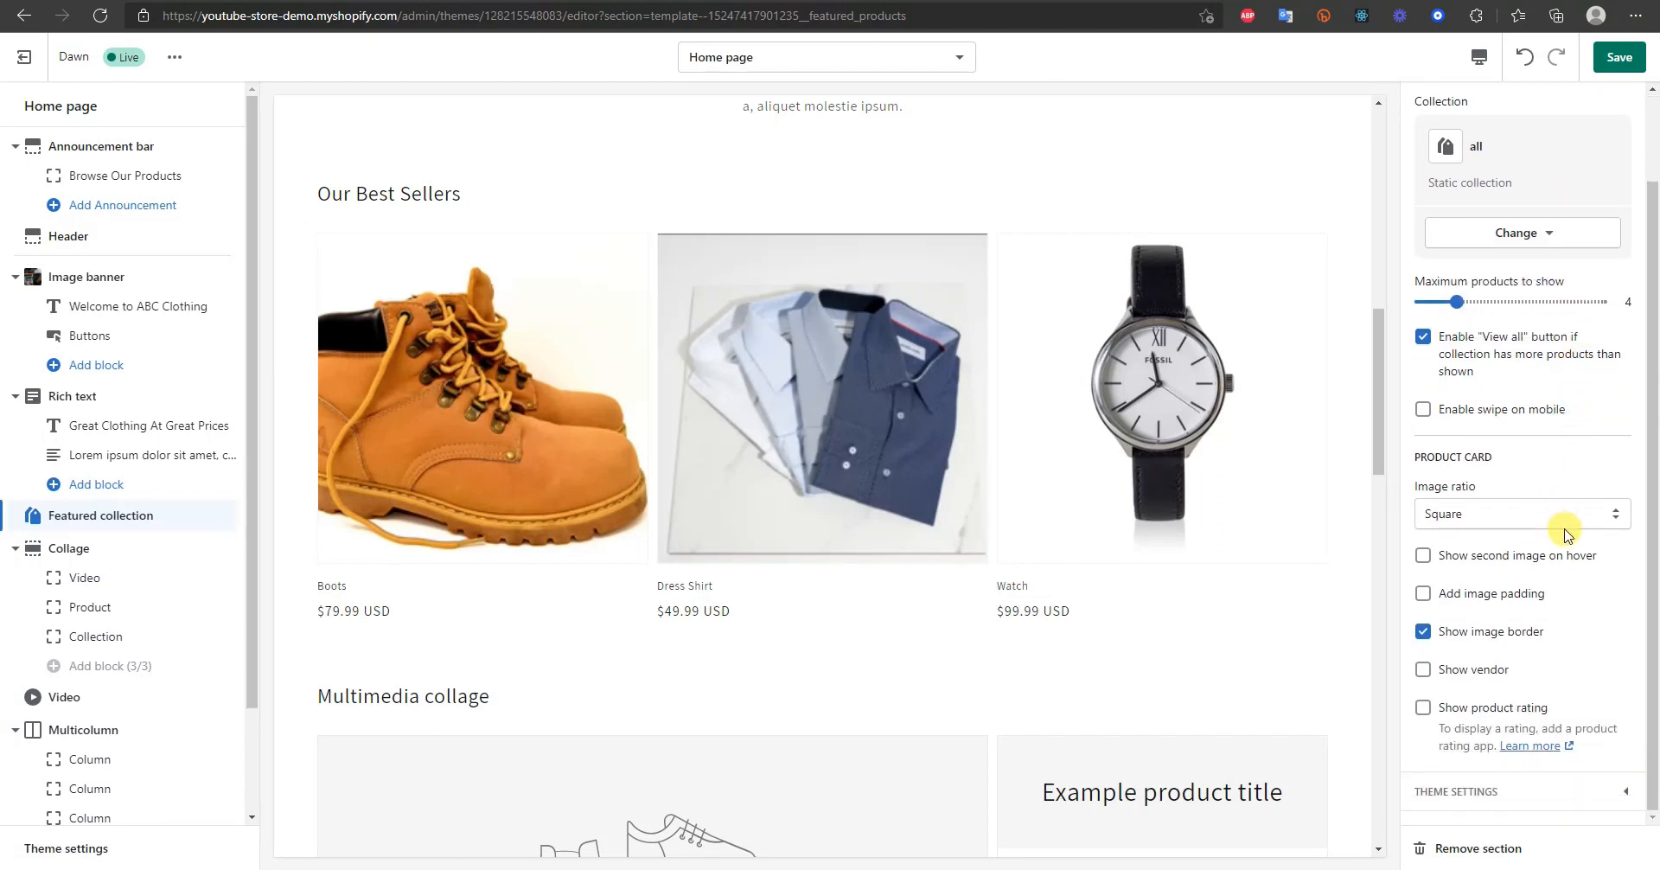
left_click(1498, 525)
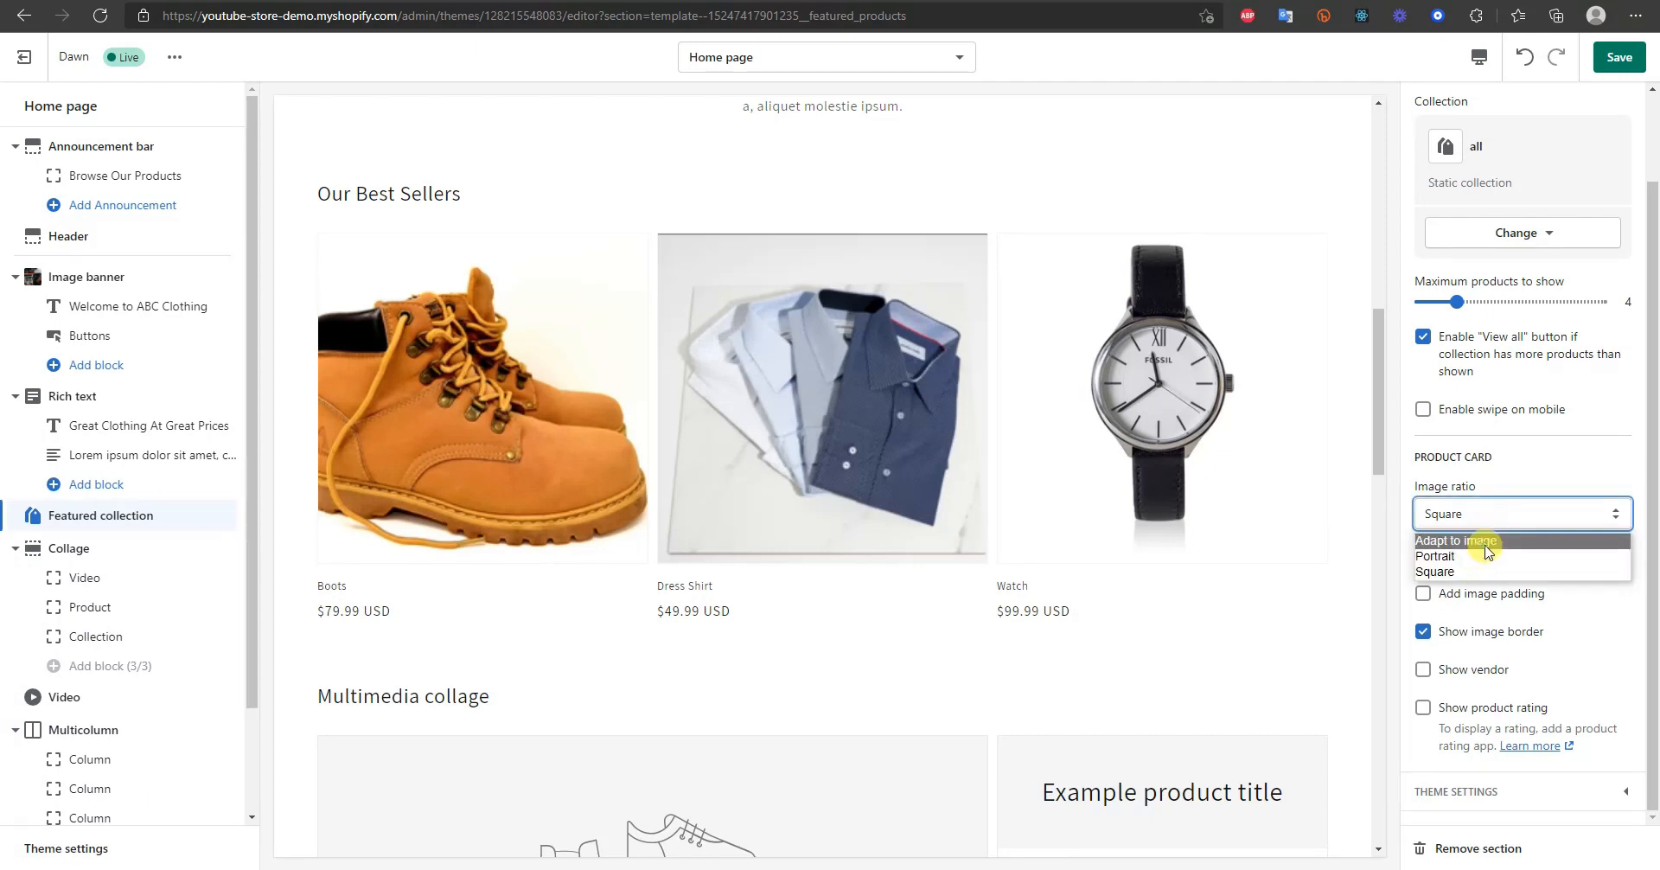
left_click(1494, 540)
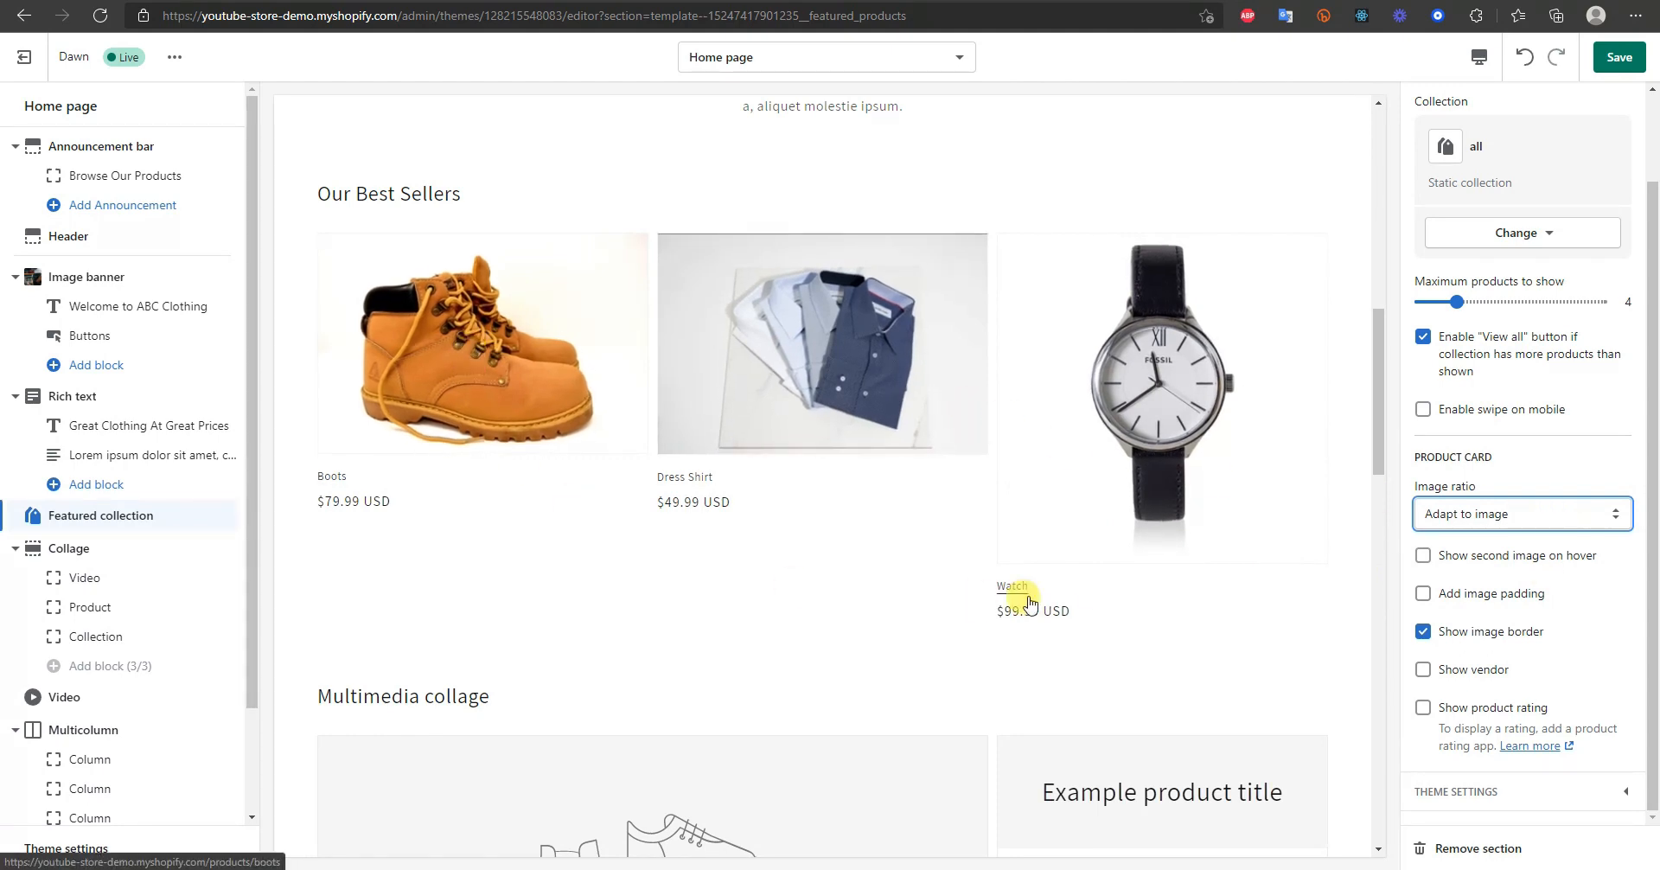
scroll(1048, 492, "down", 3)
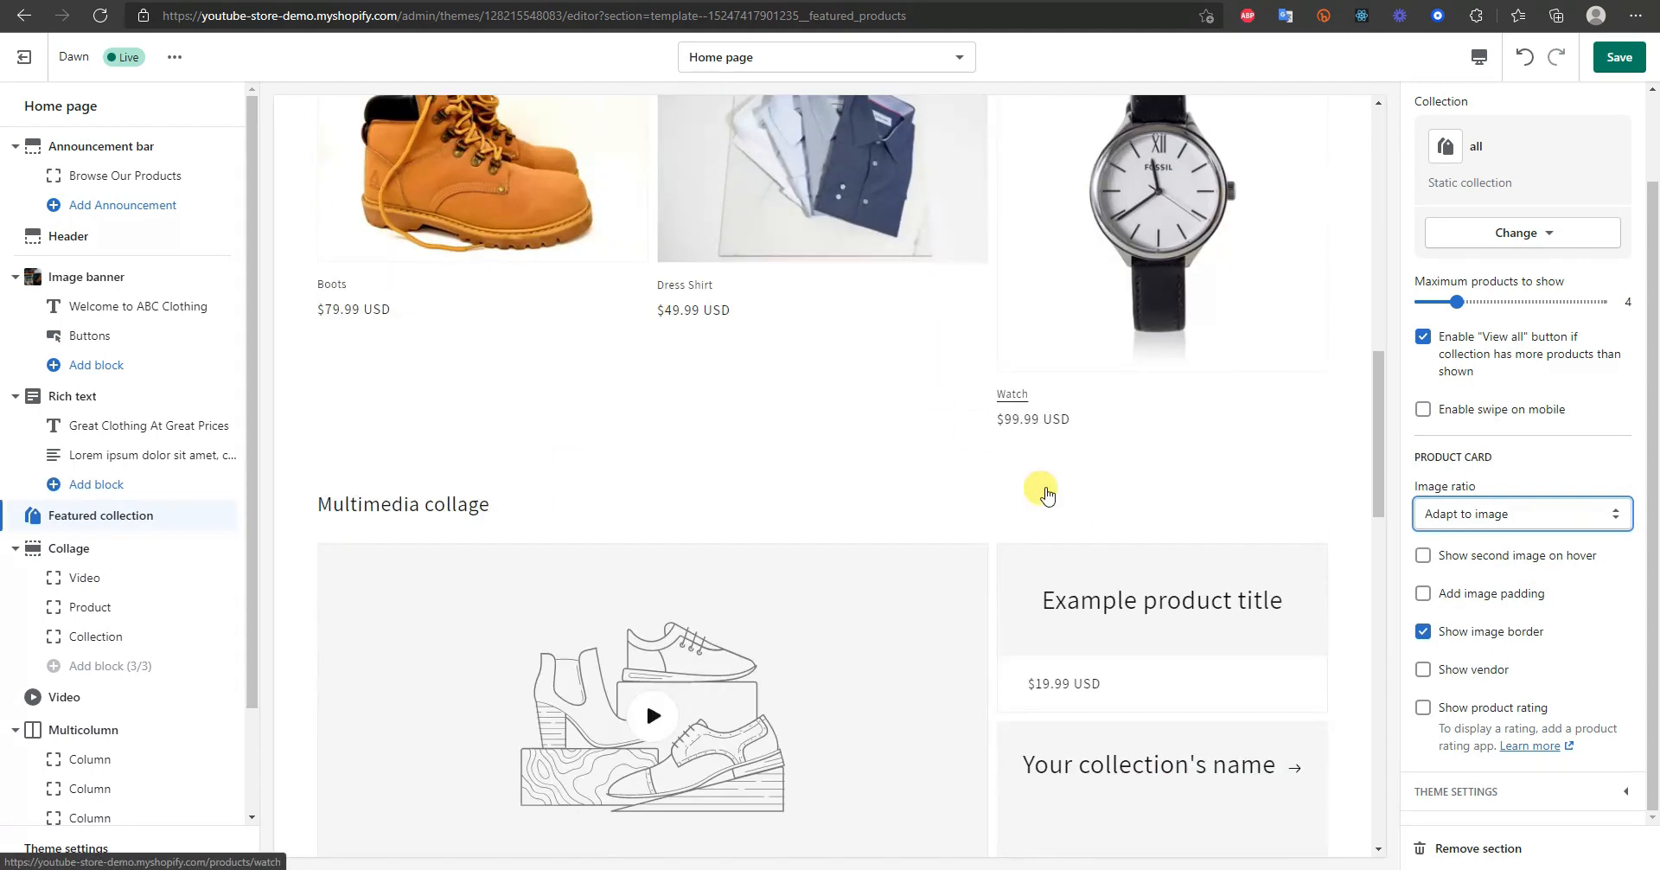
scroll(1048, 467, "up", 1)
left_click(1618, 522)
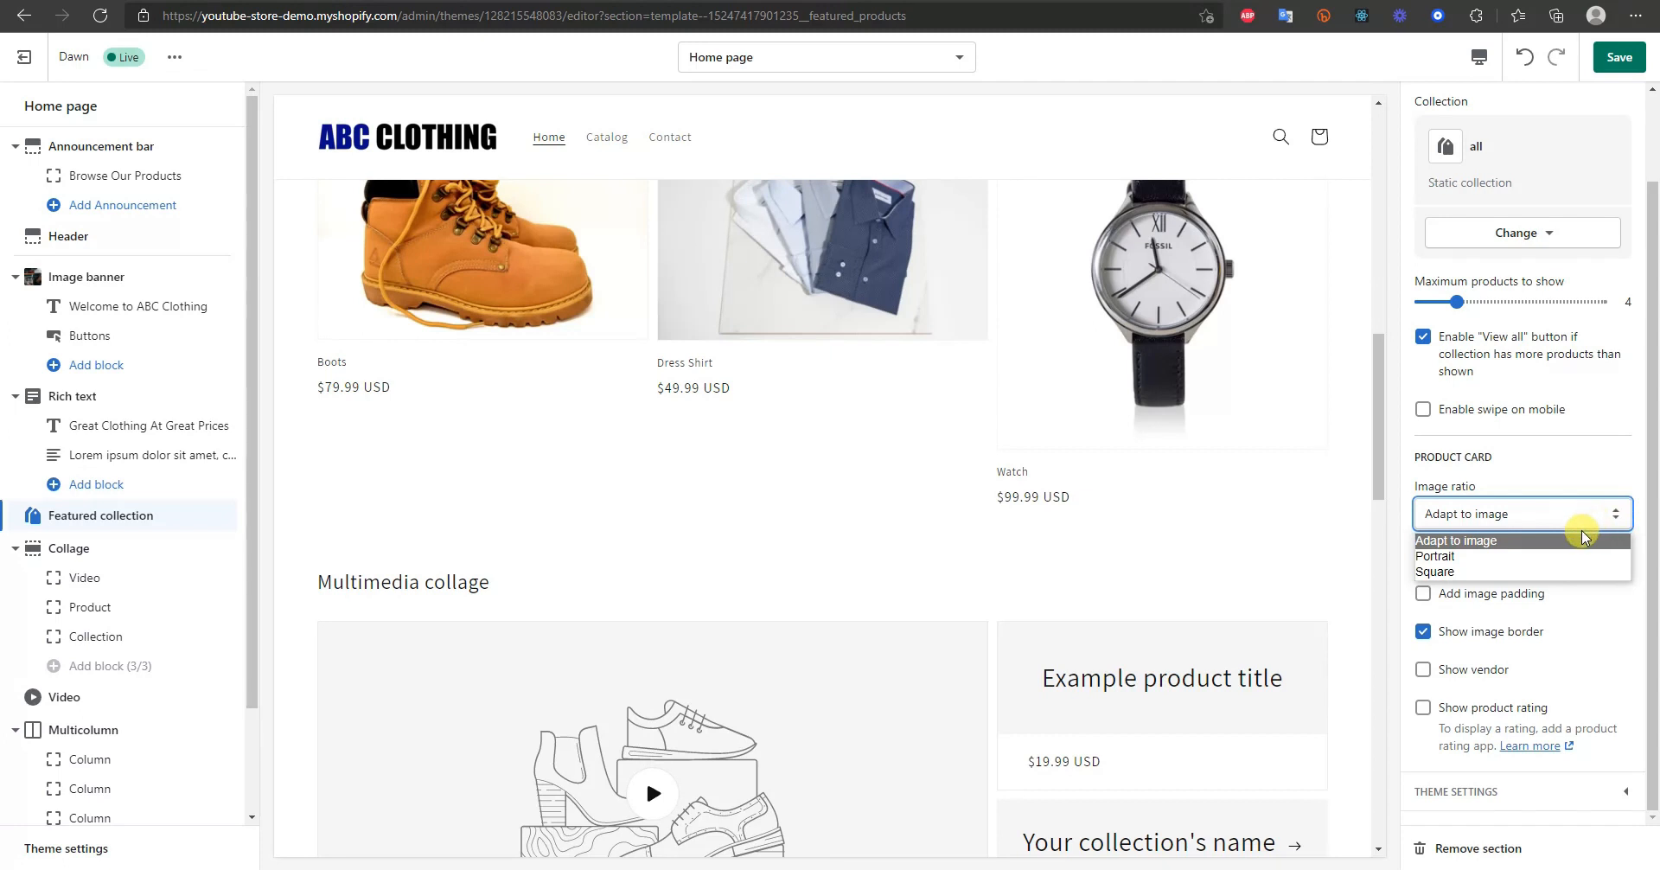
left_click(1518, 556)
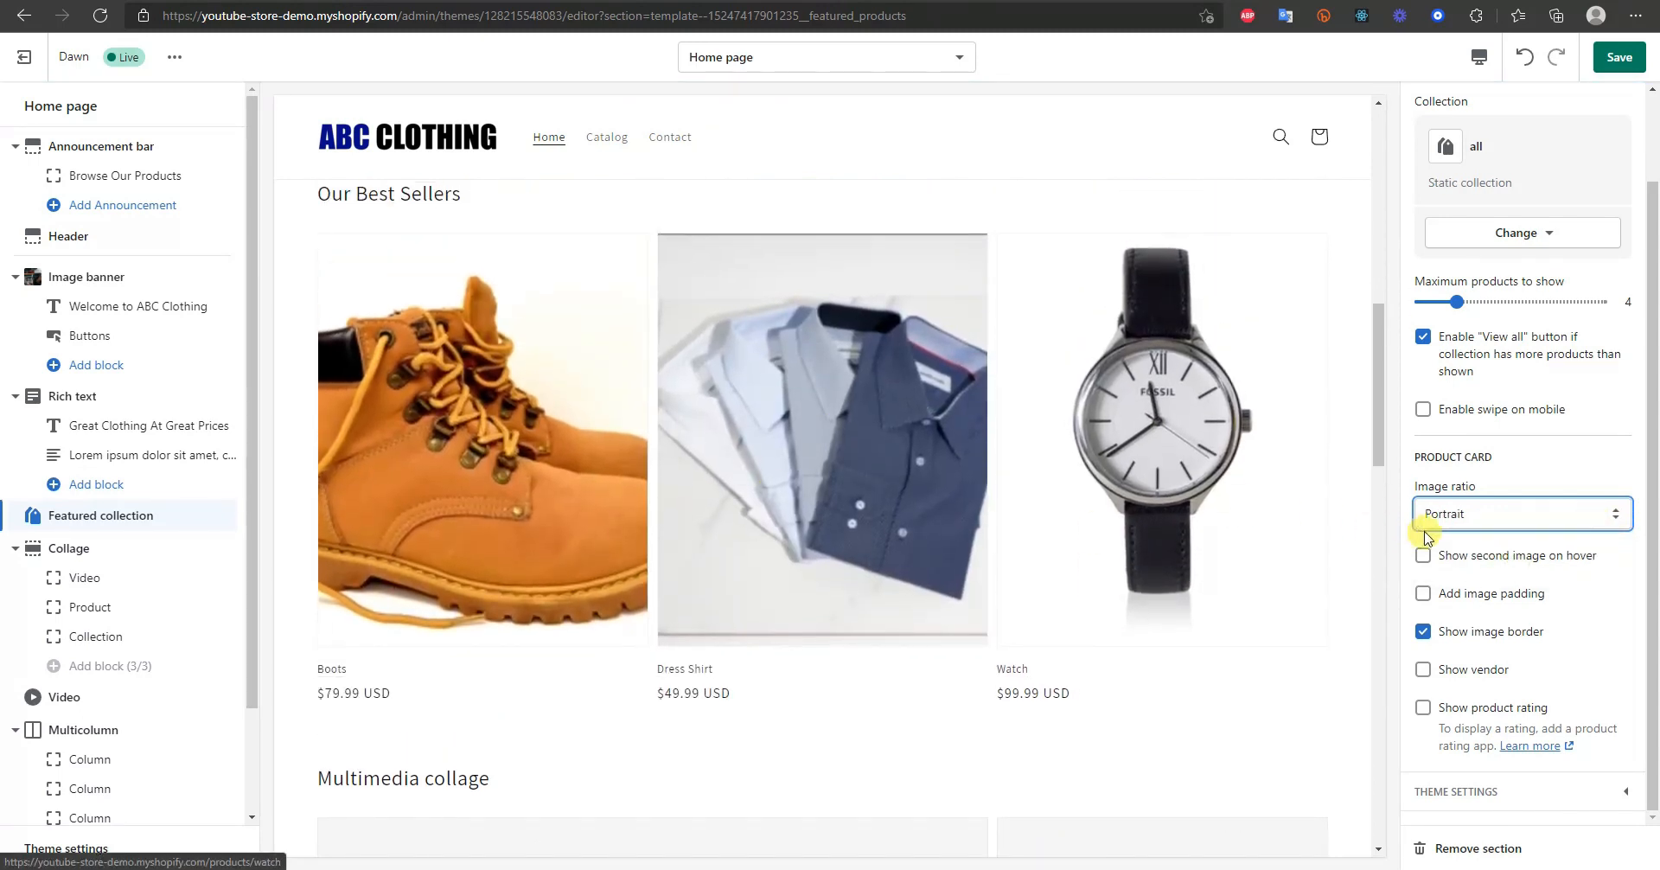
left_click(1487, 516)
left_click(1522, 516)
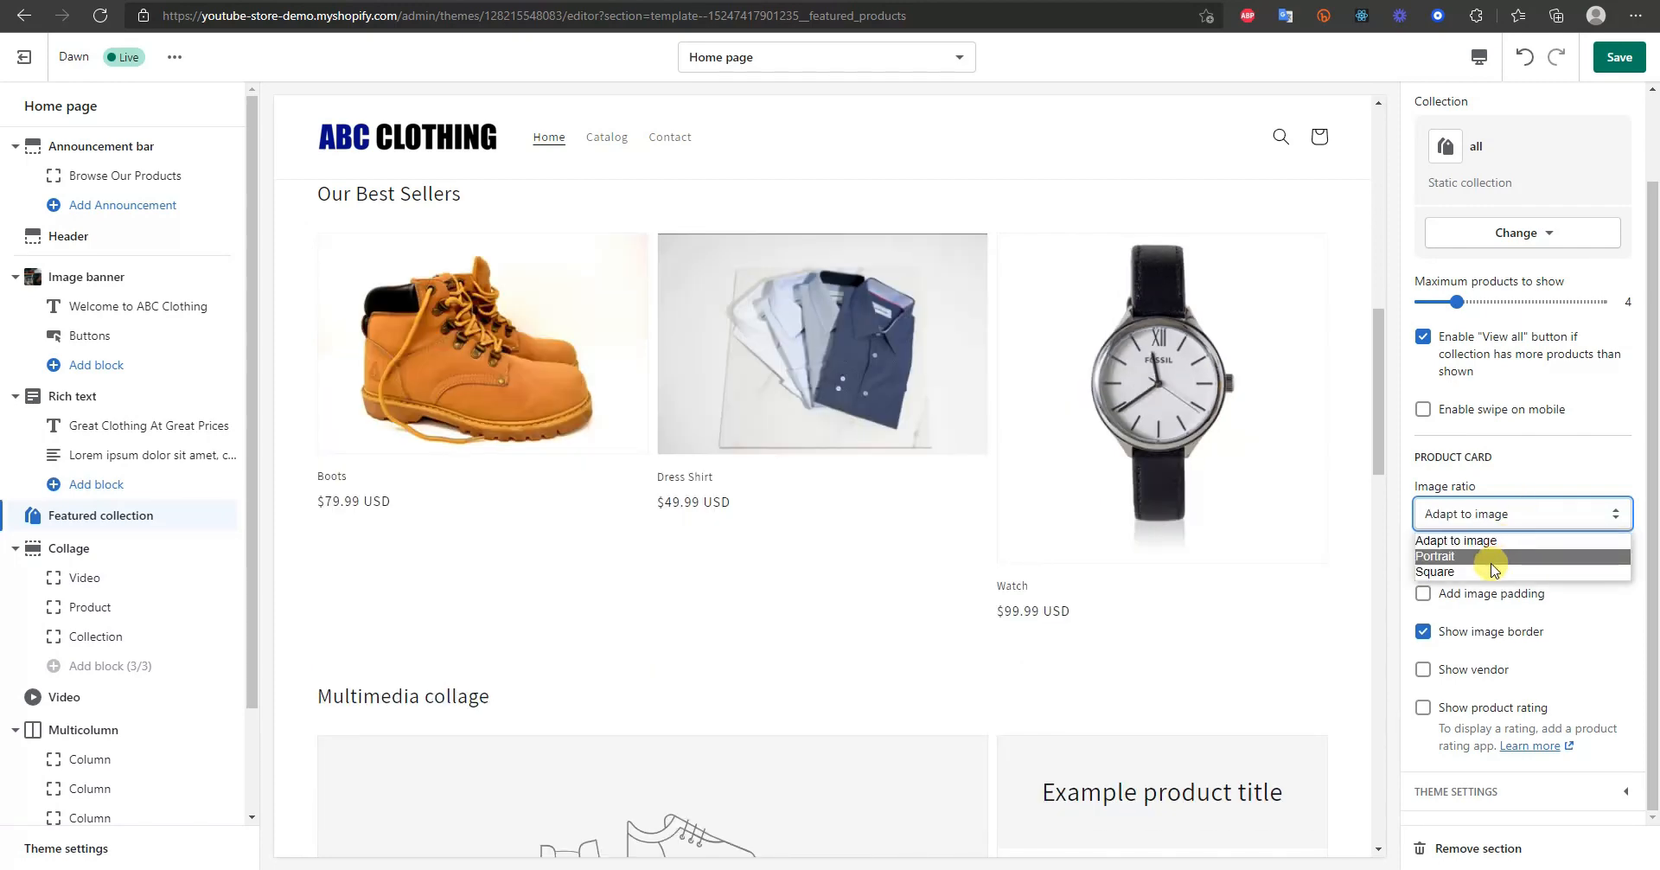
left_click(1465, 541)
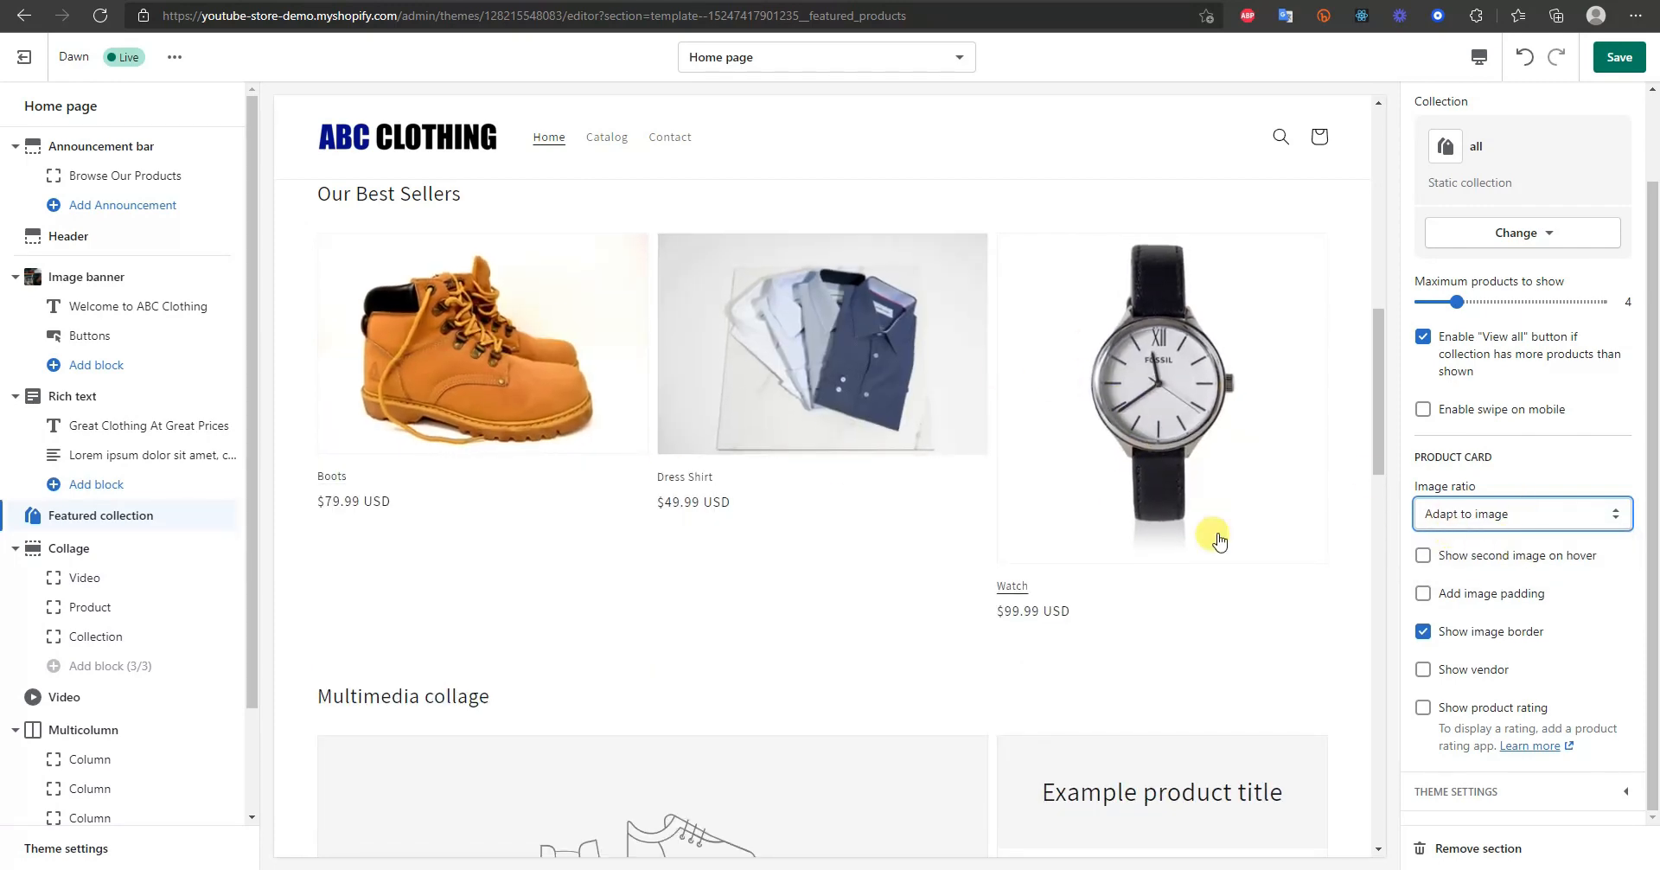
- Set the featured collection's product card image ratio to Square and save the theme changes
left_click(1462, 516)
left_click(1513, 570)
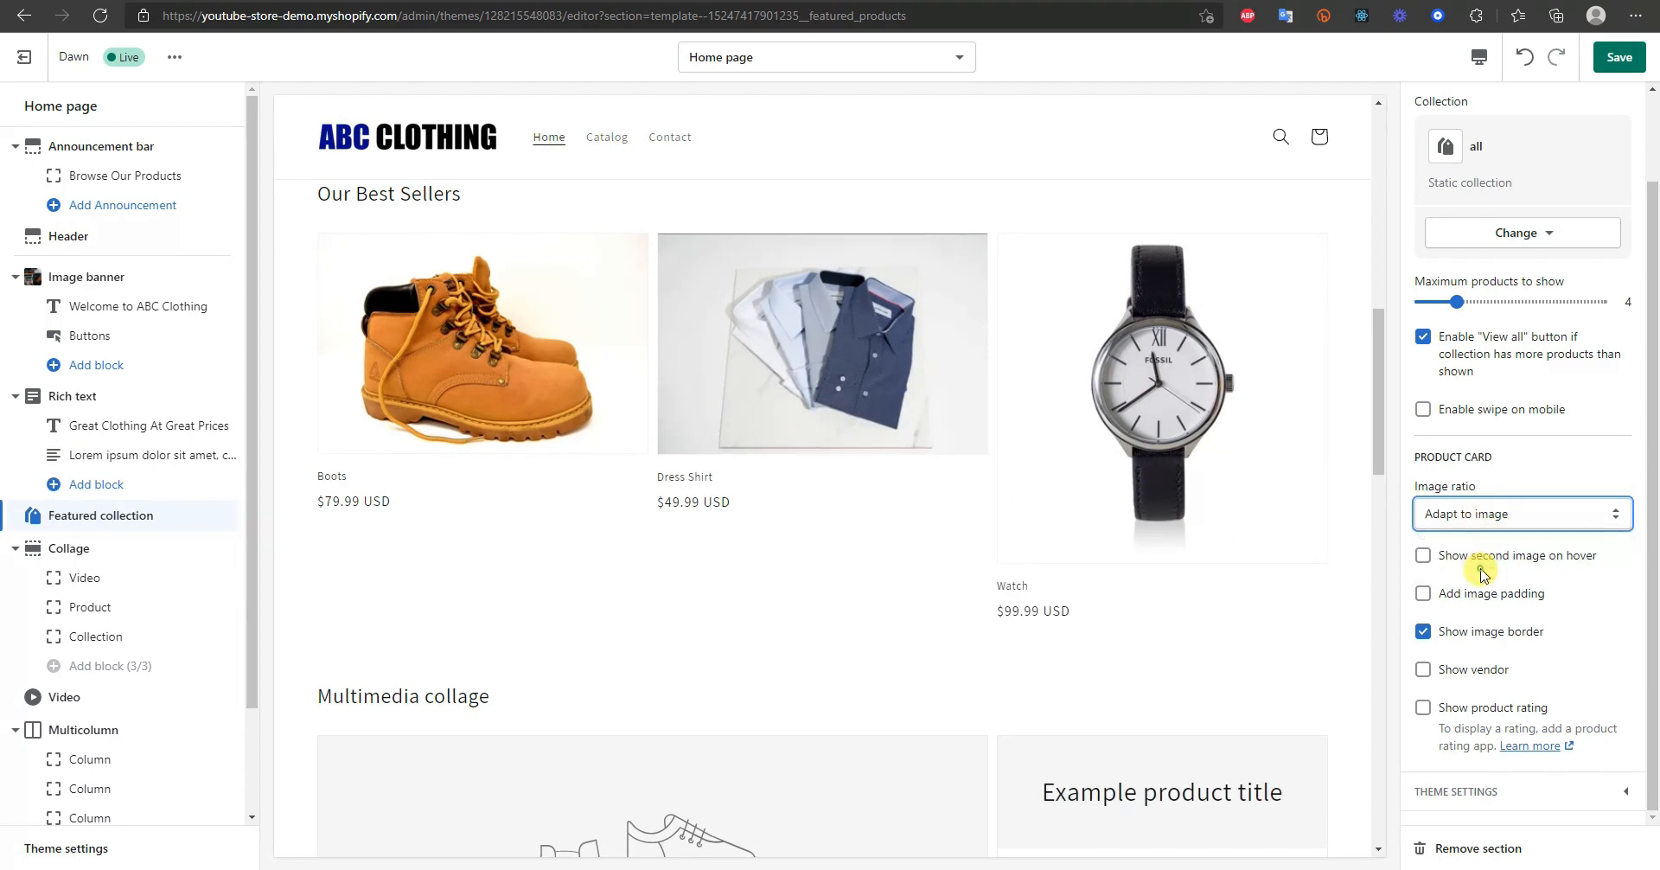
scroll(415, 350, "down", 3)
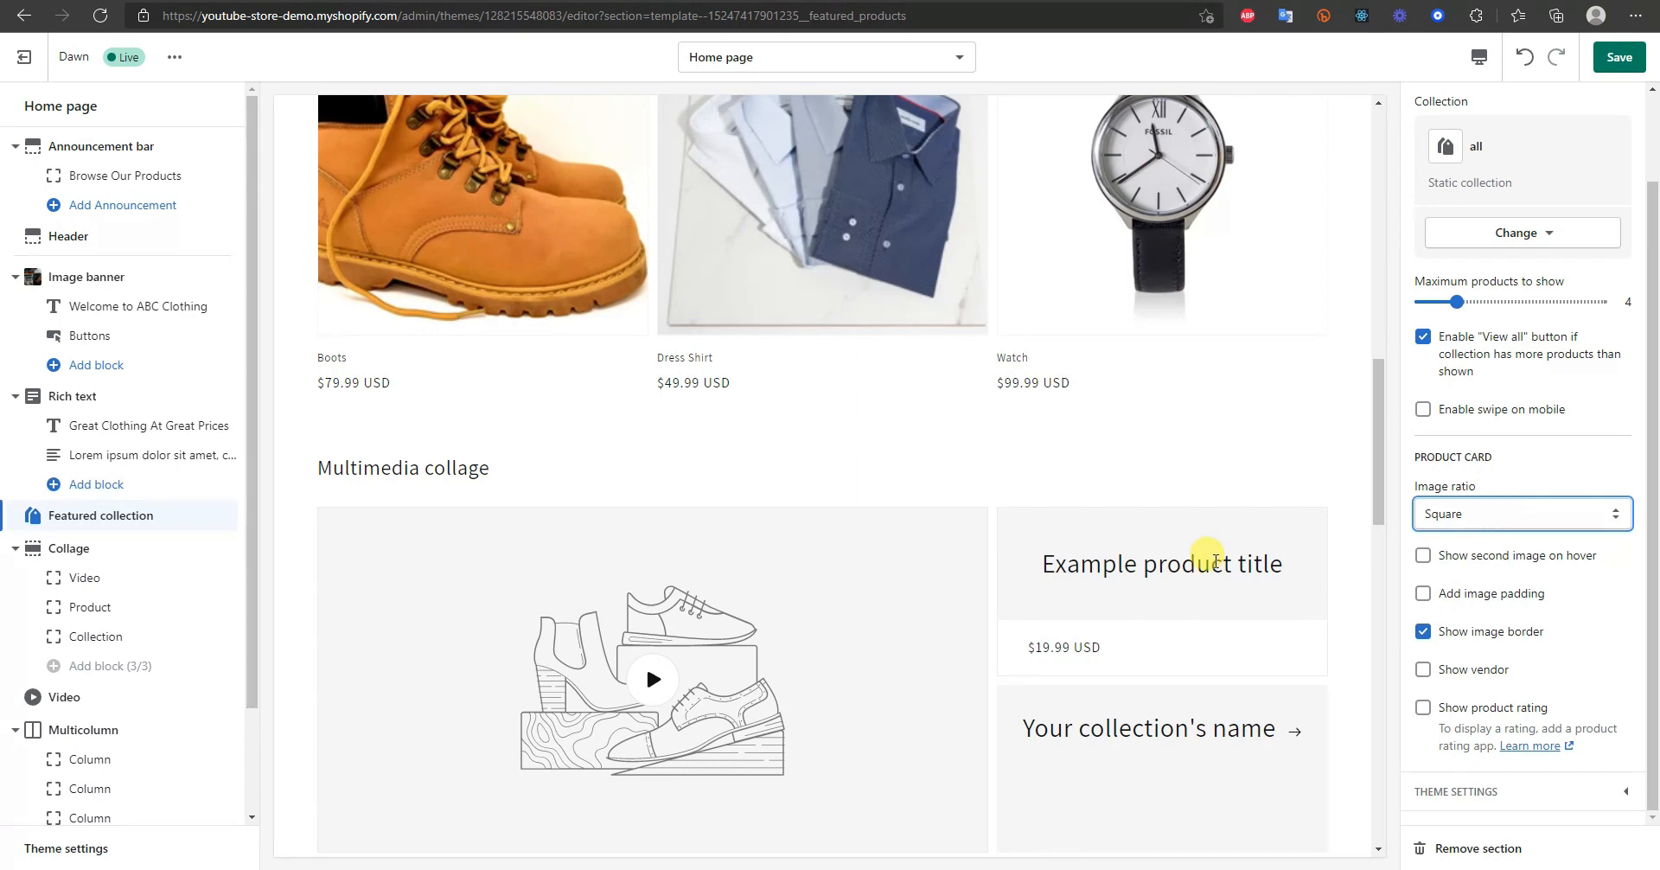
scroll(1215, 560, "up", 2)
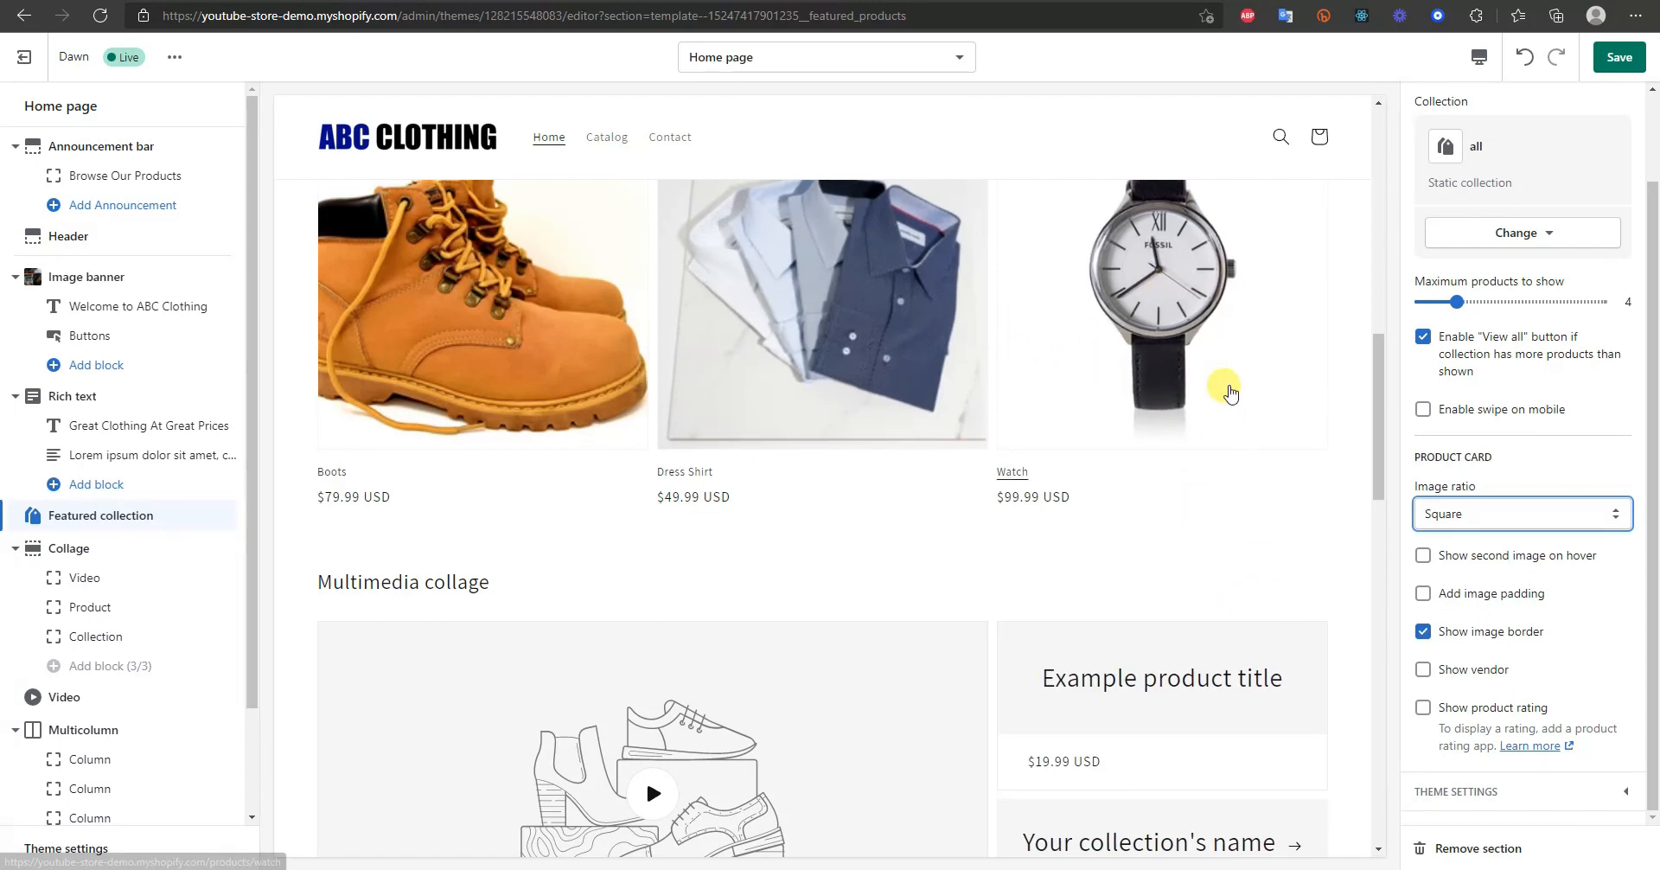
left_click(1411, 553)
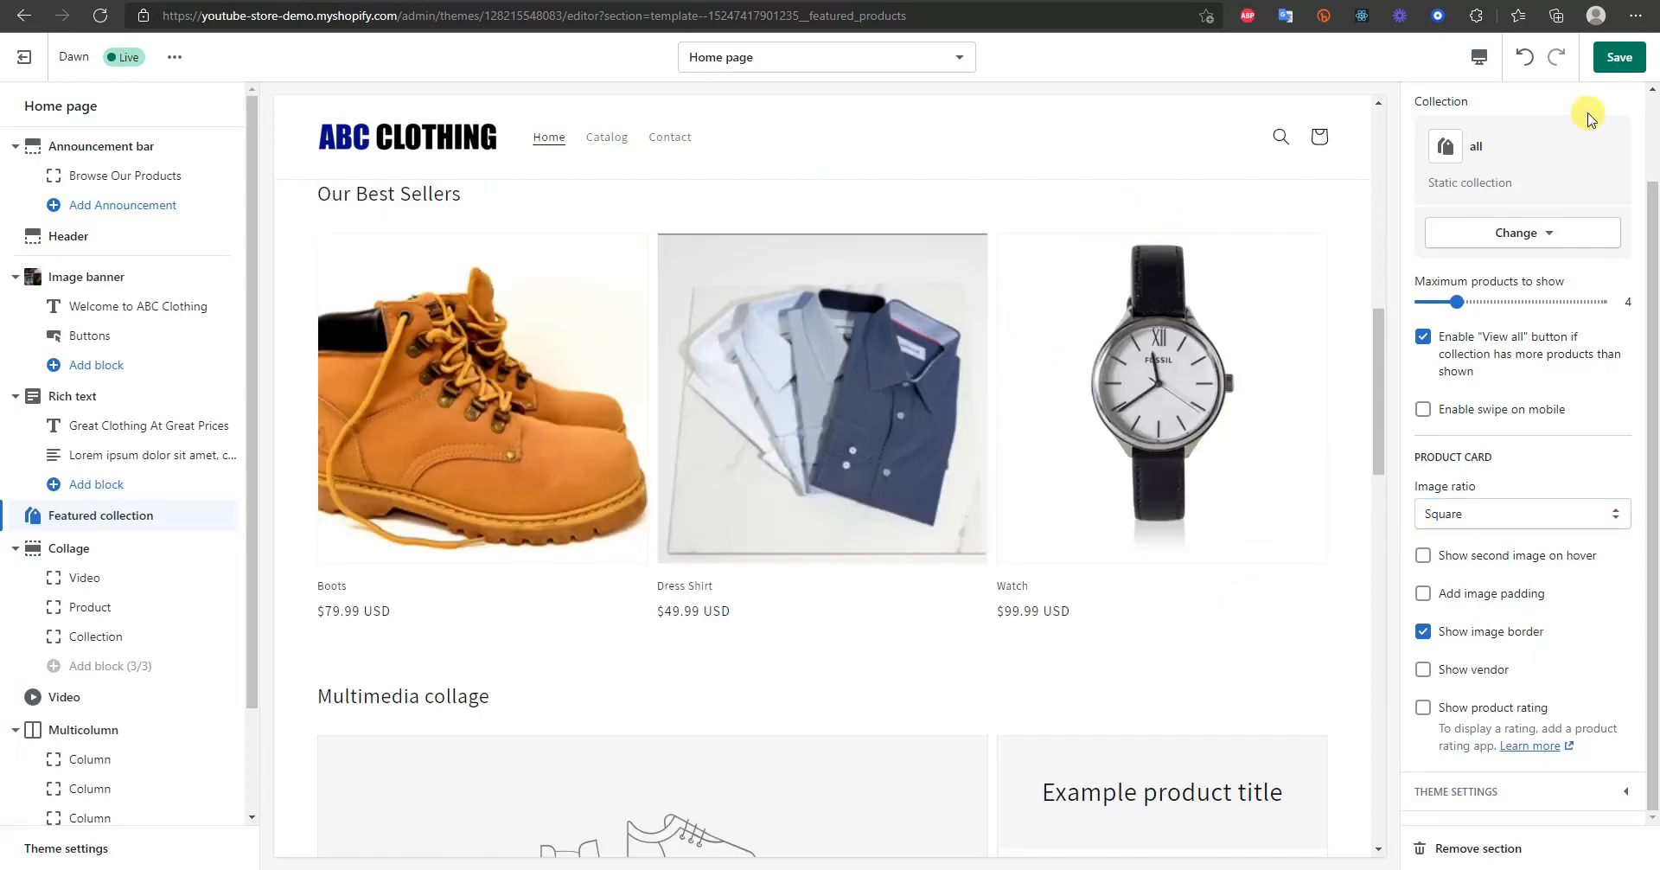
left_click(1616, 70)
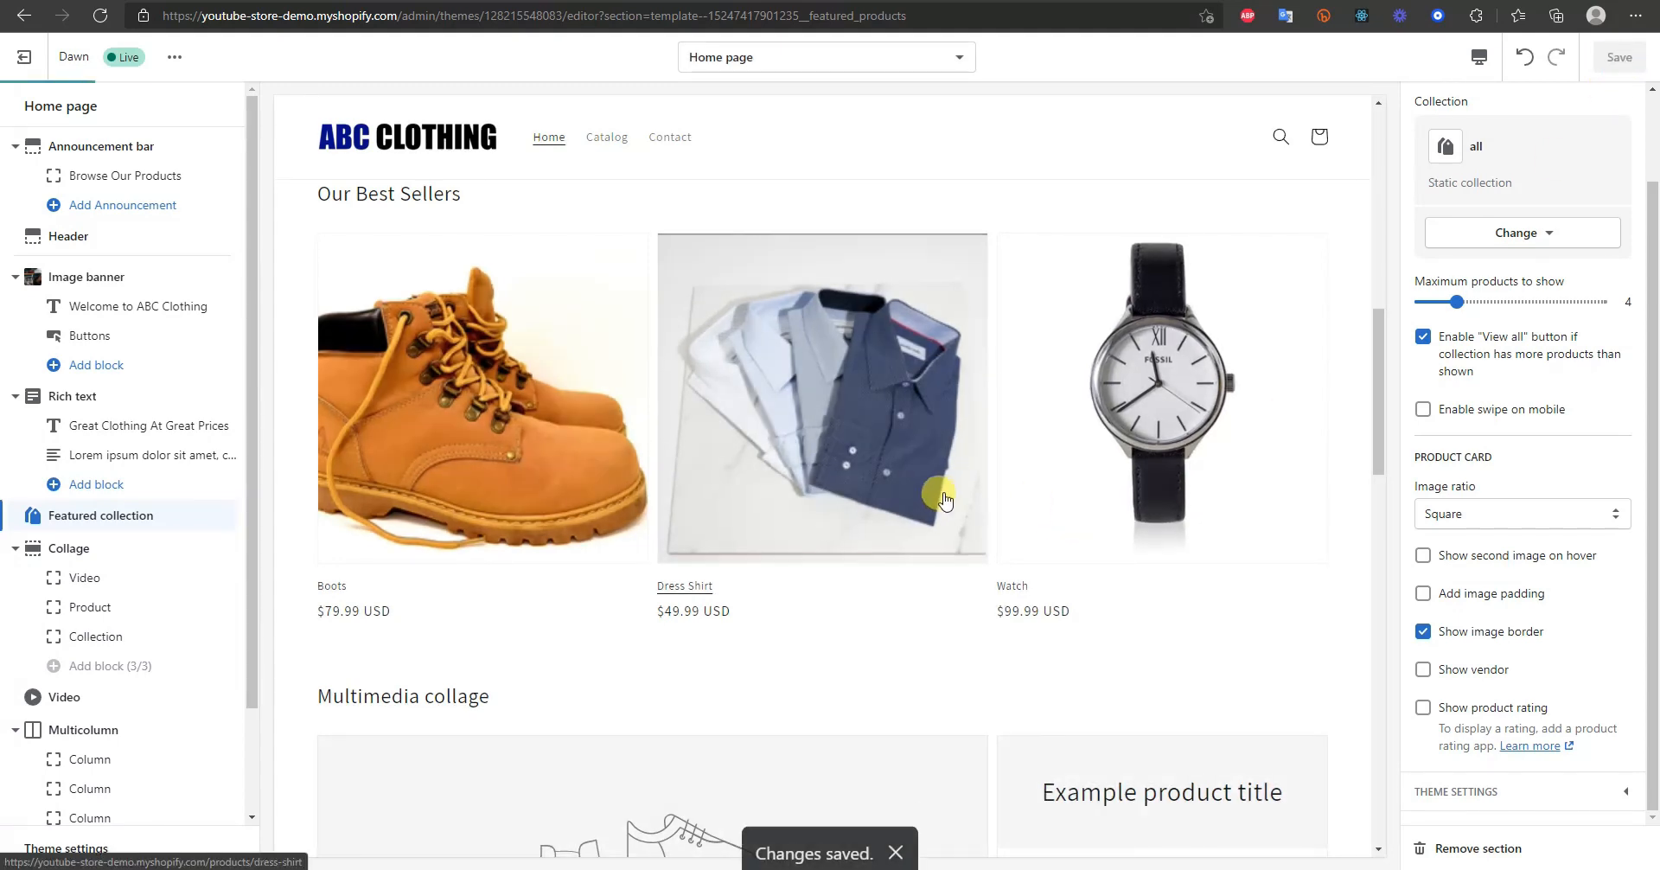
- Set the Collage section's heading to "Shop By Collection"
scroll(1001, 576, "down", 4)
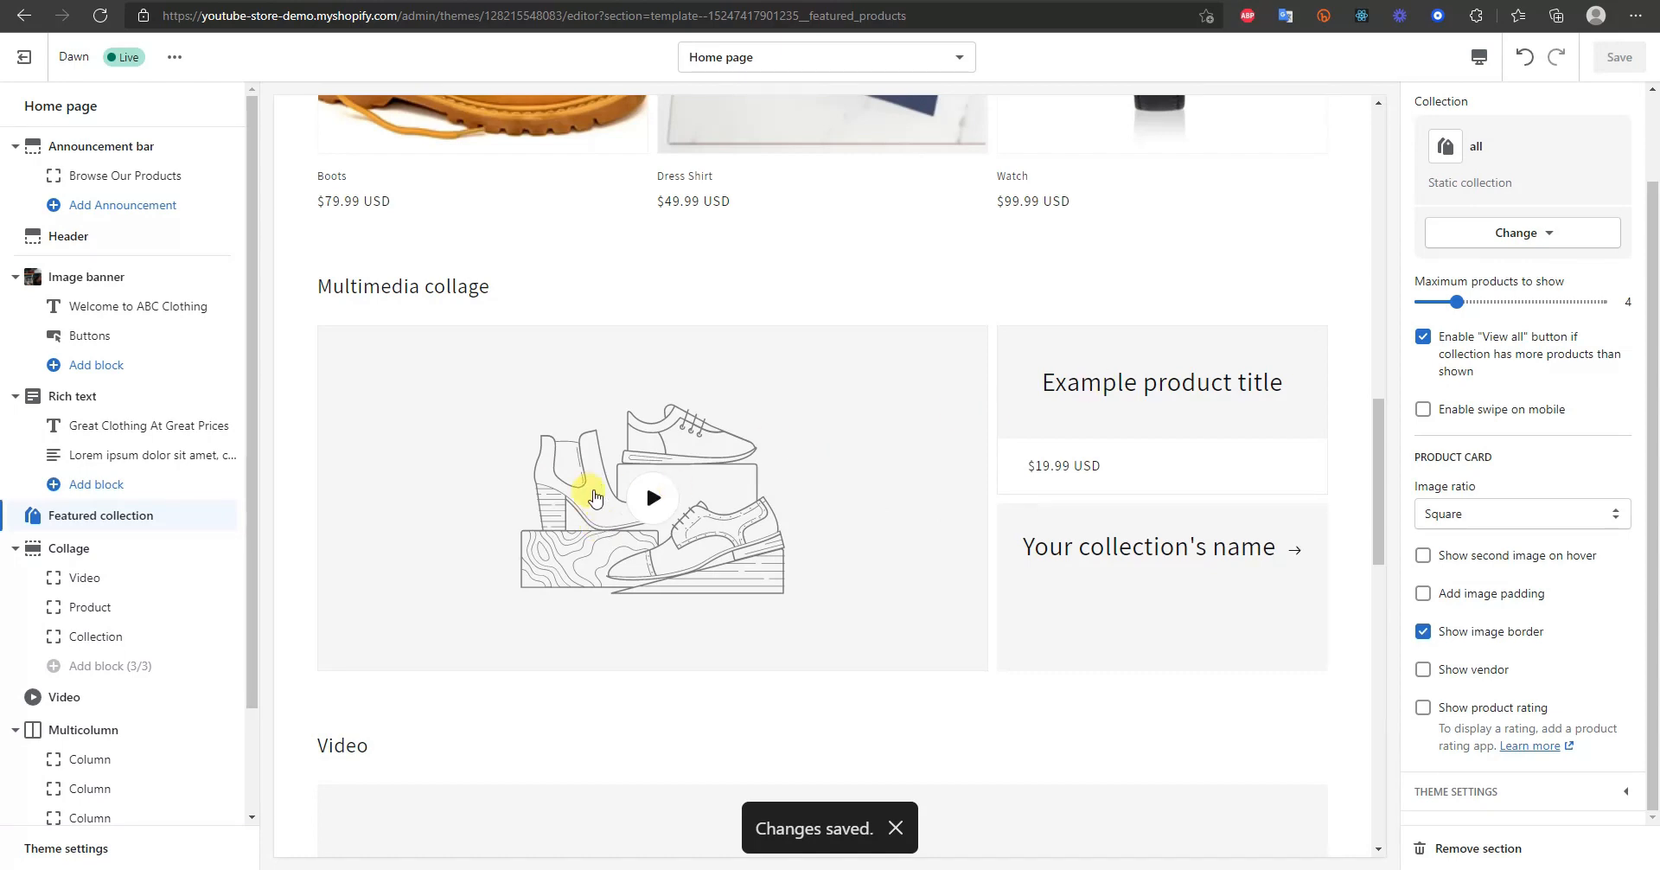
left_click(67, 548)
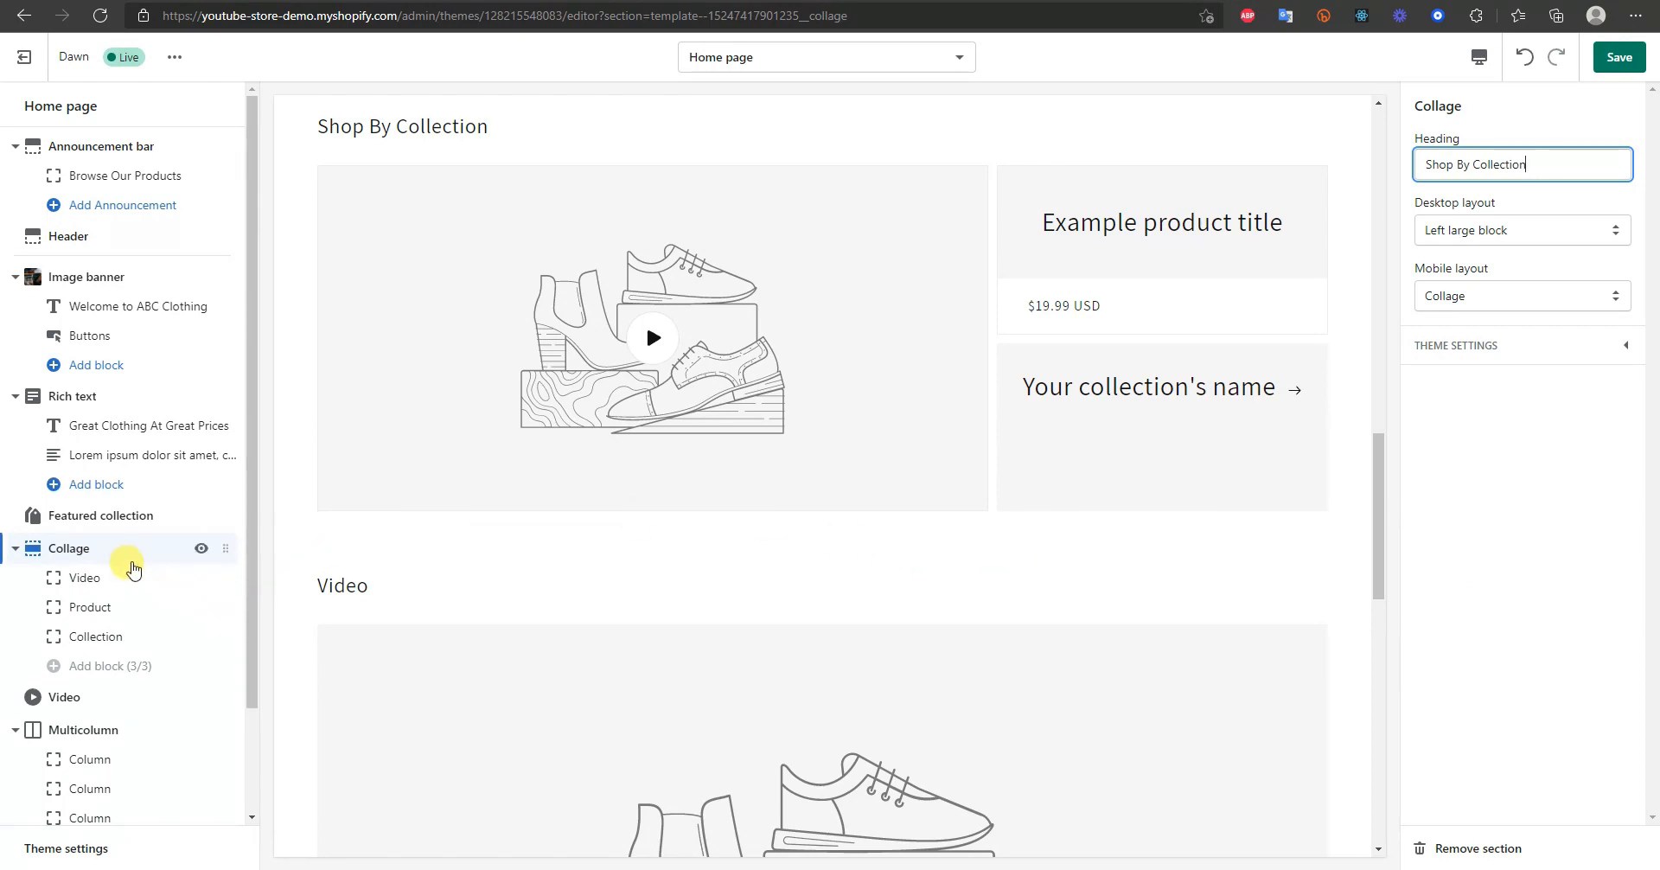
- Remove the Video and Product blocks from the Collage section, leaving only its Collection block
left_click(111, 578)
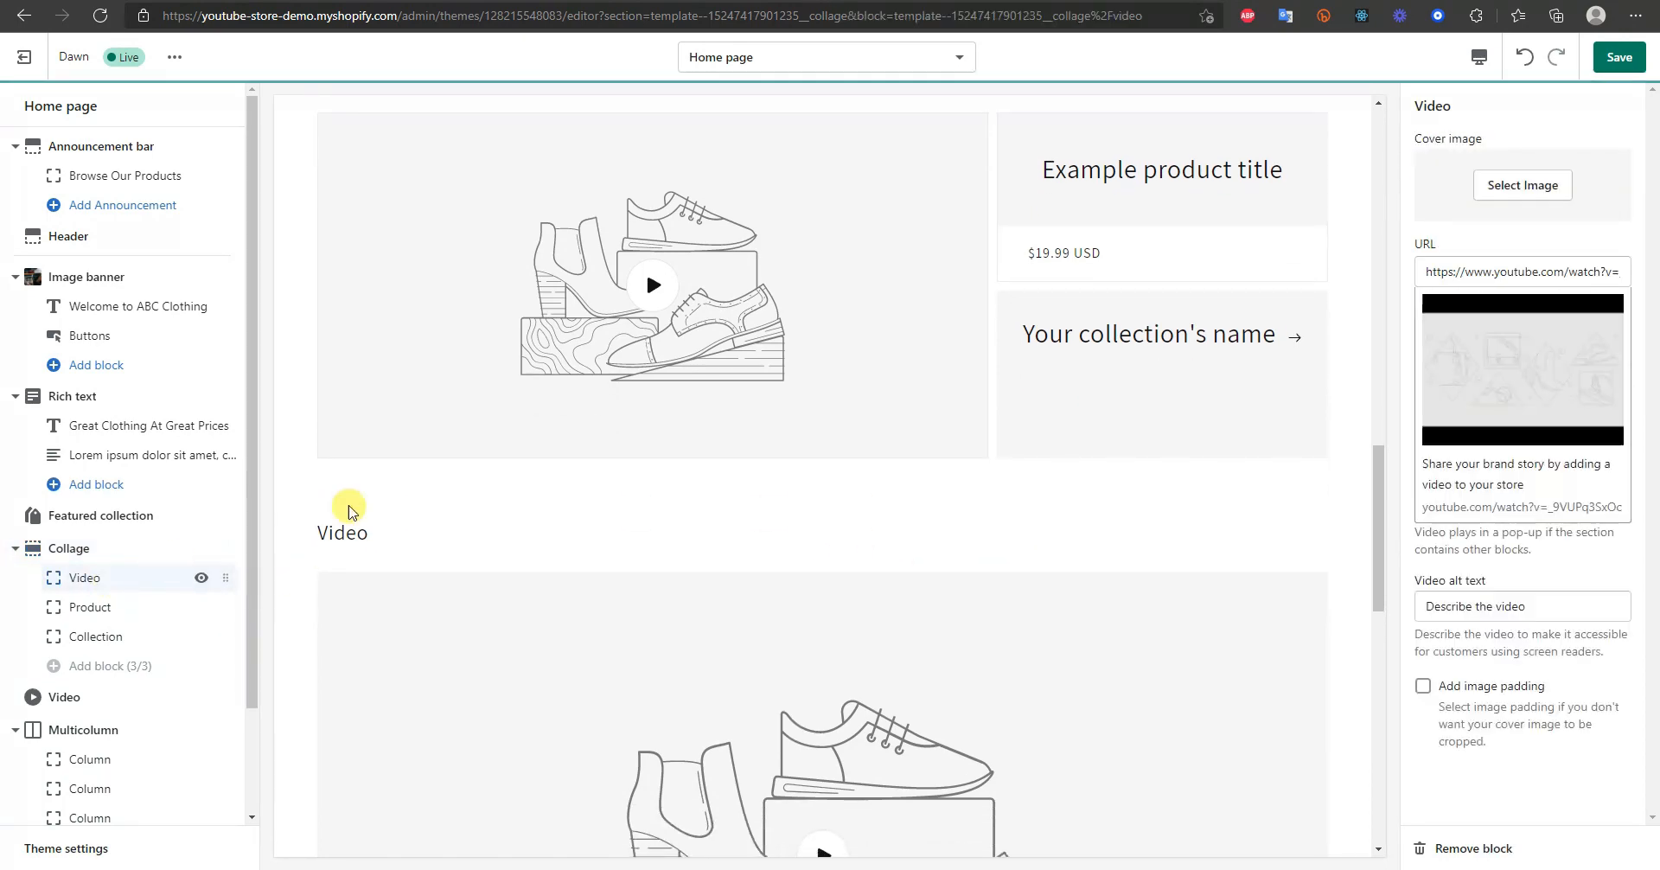
scroll(844, 435, "up", 1)
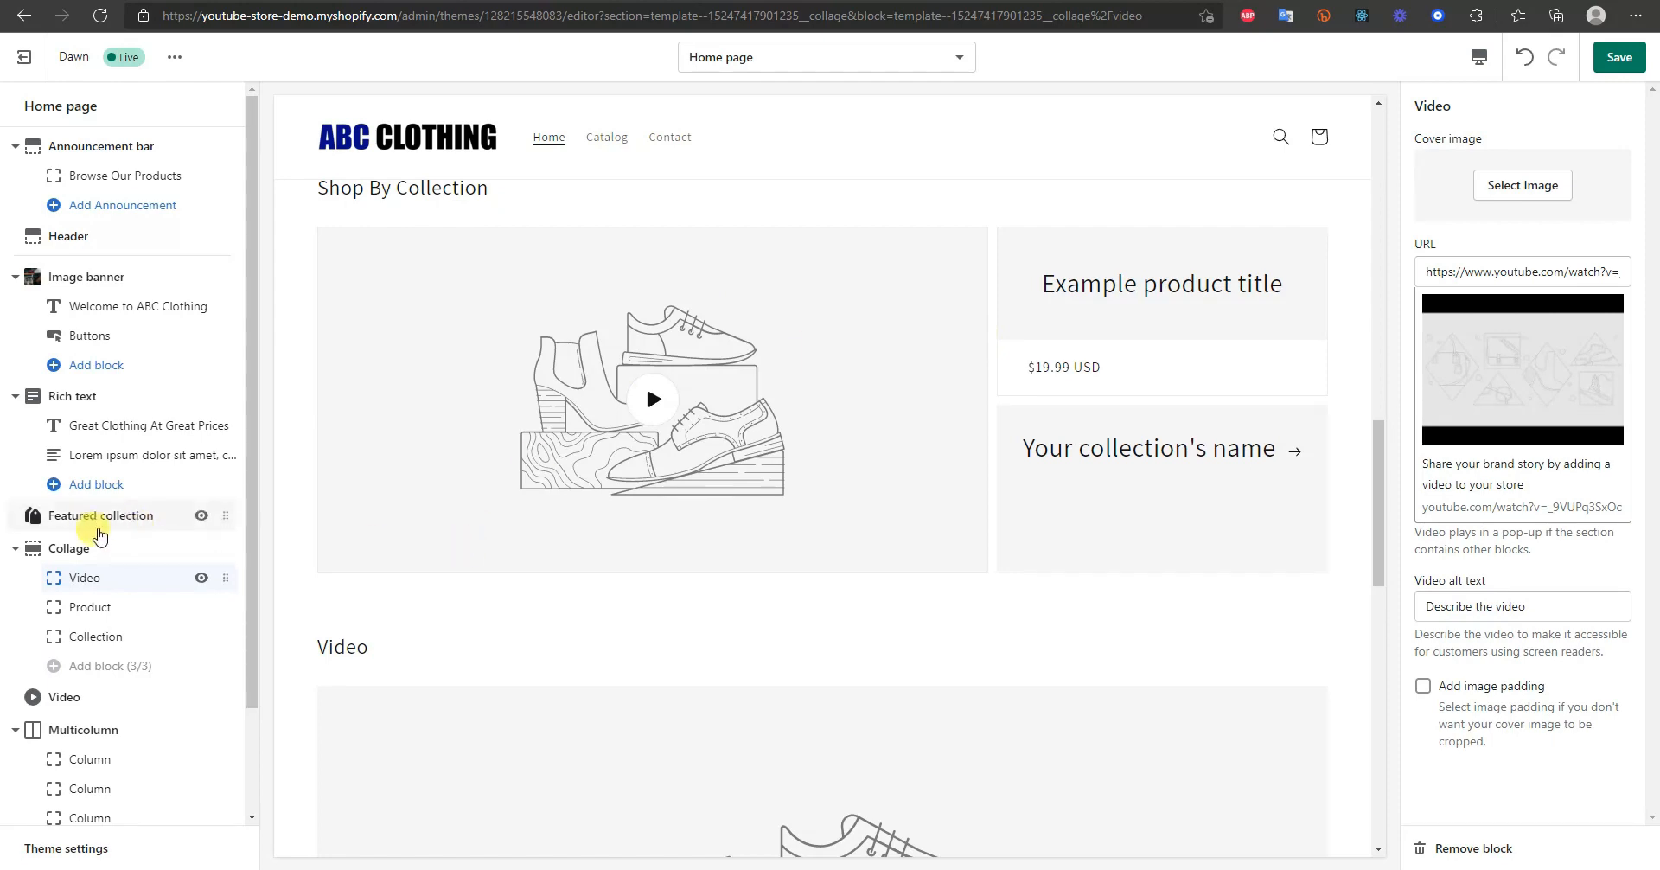
left_click(119, 610)
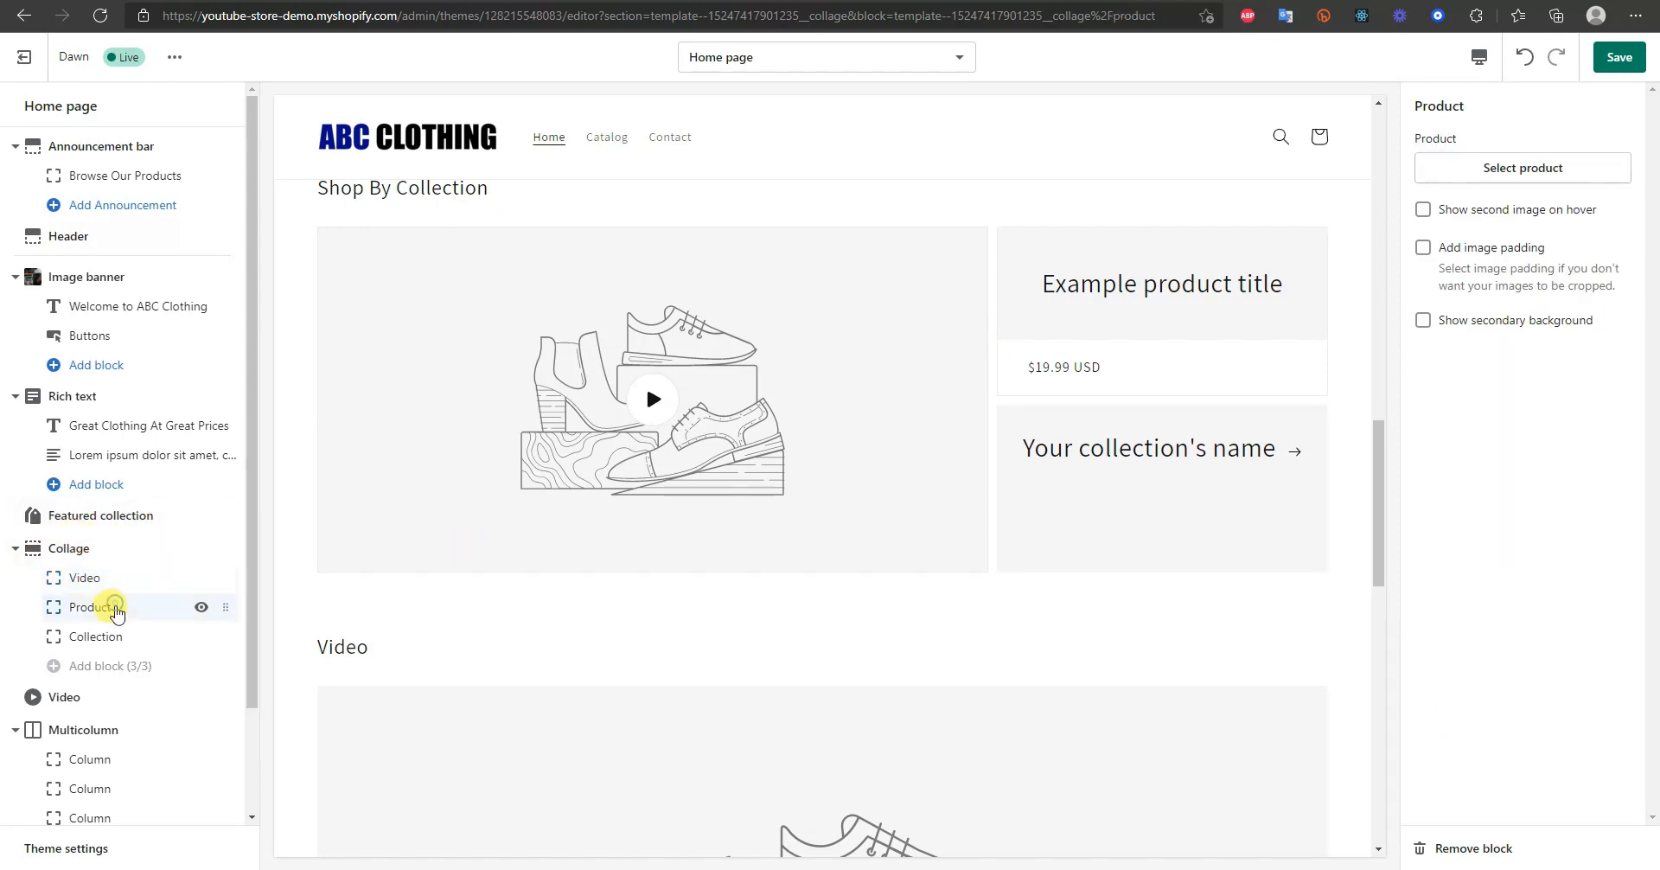
left_click(111, 635)
scroll(570, 573, "up", 2)
scroll(569, 573, "up", 3)
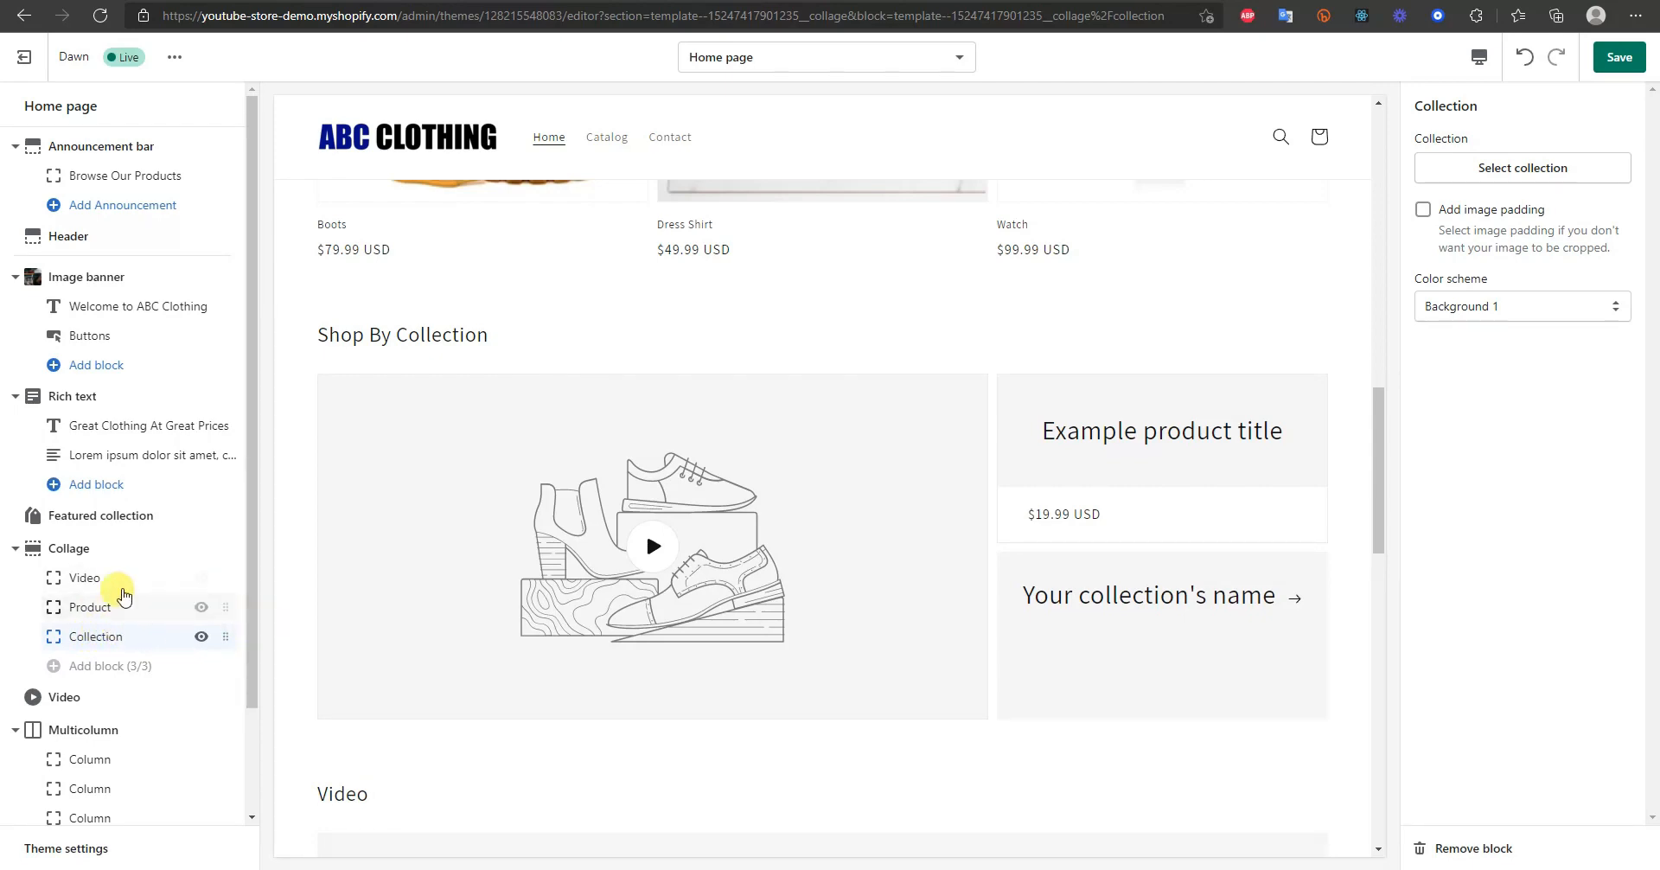
left_click(114, 579)
left_click(1485, 851)
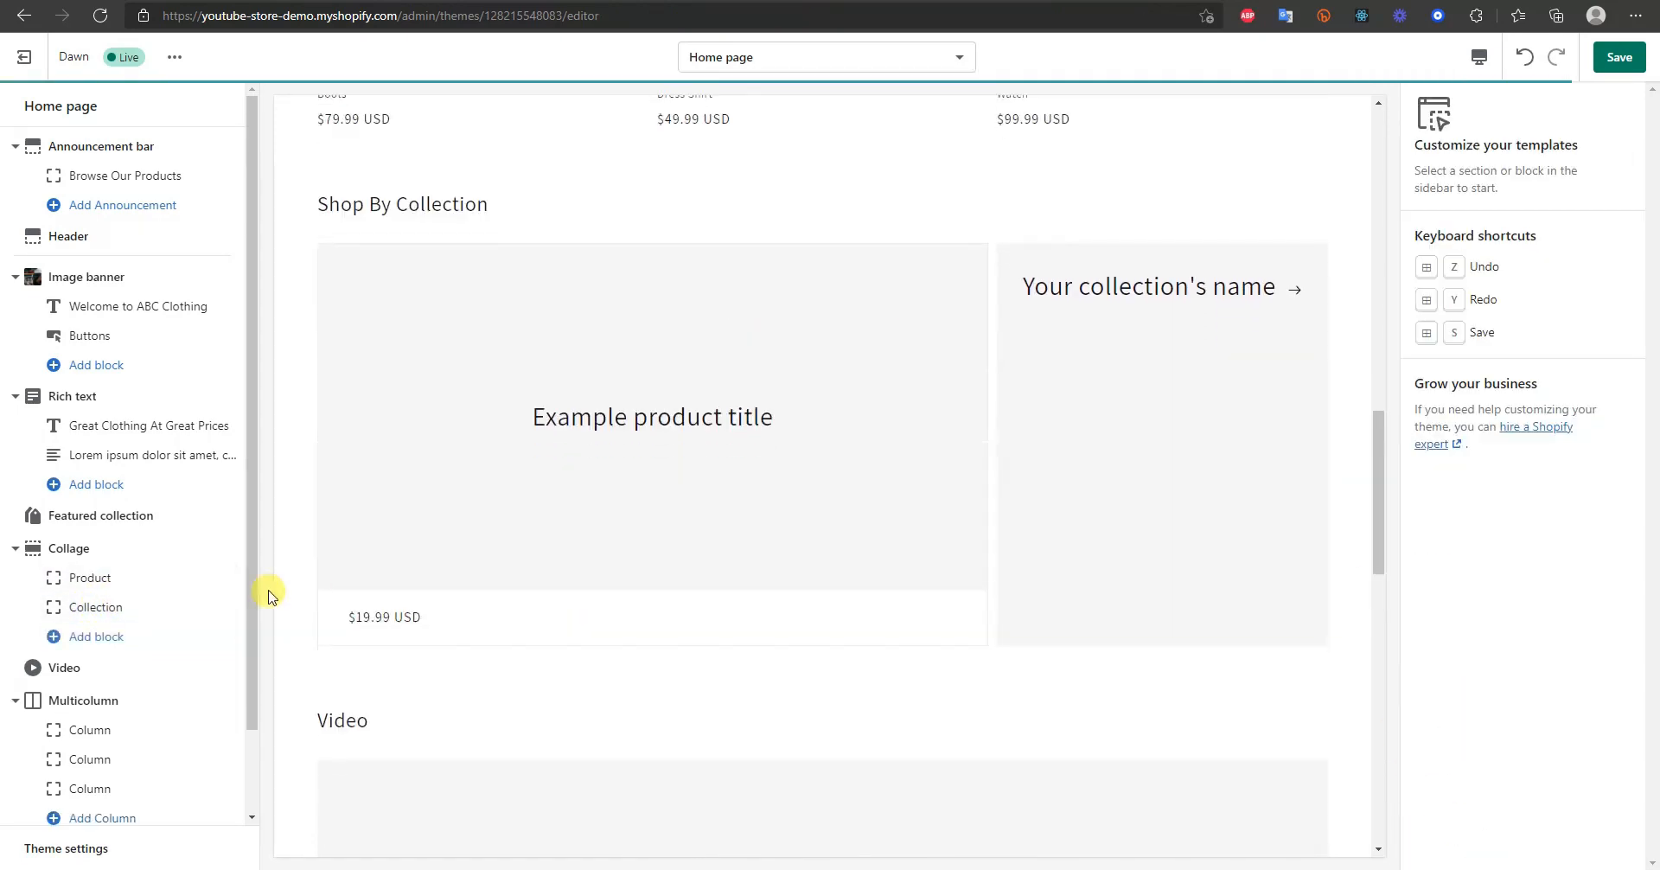
left_click(114, 579)
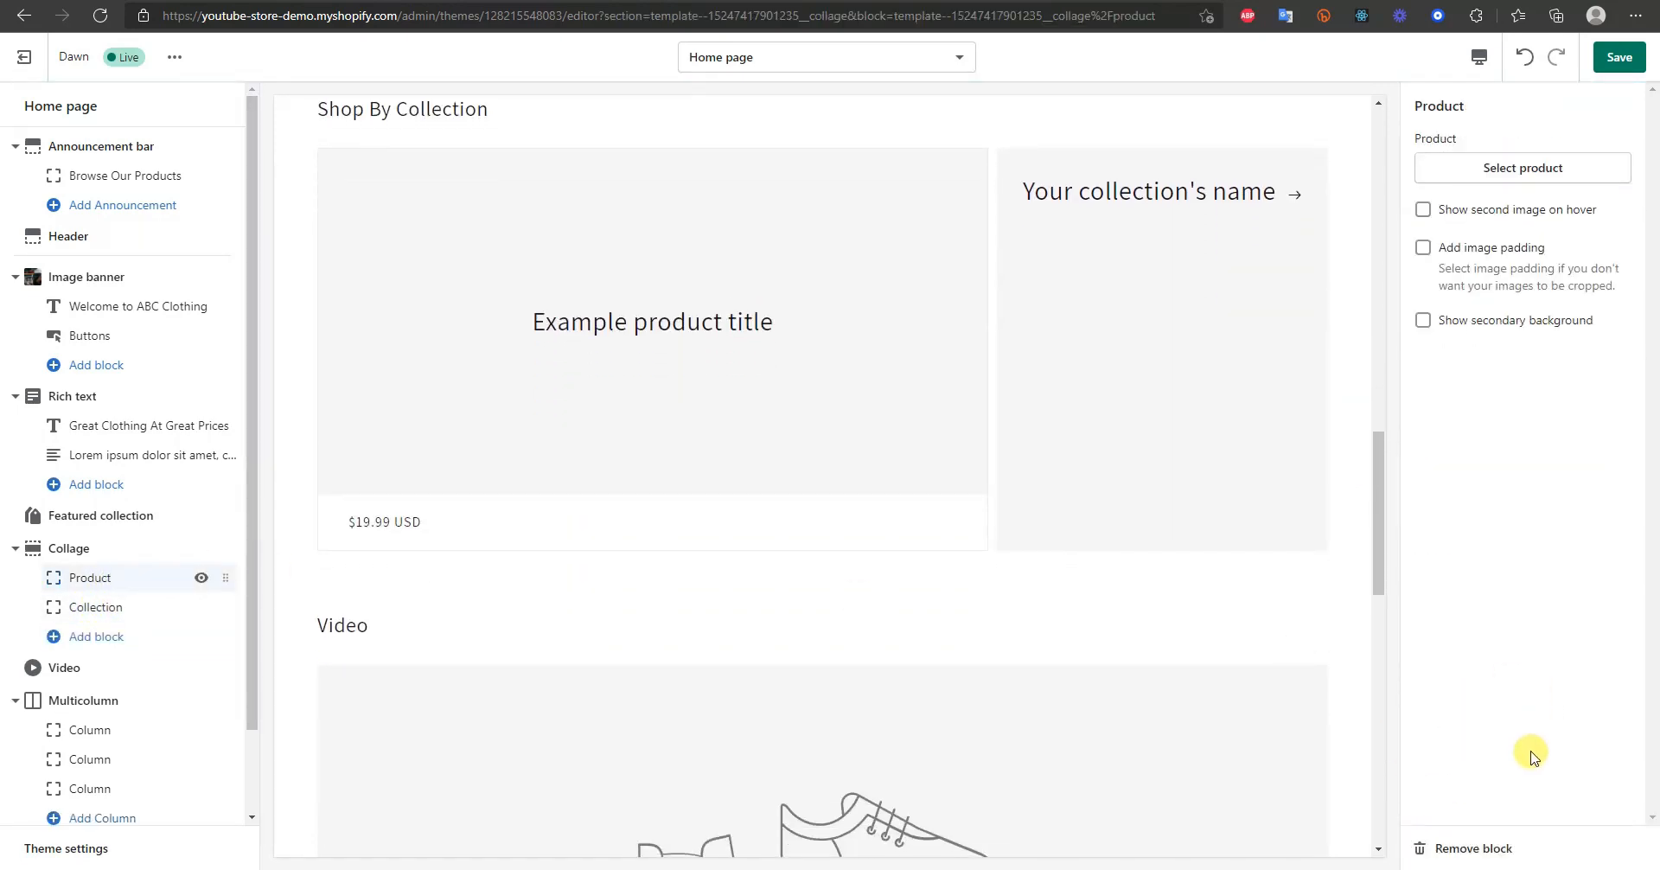
left_click(1485, 848)
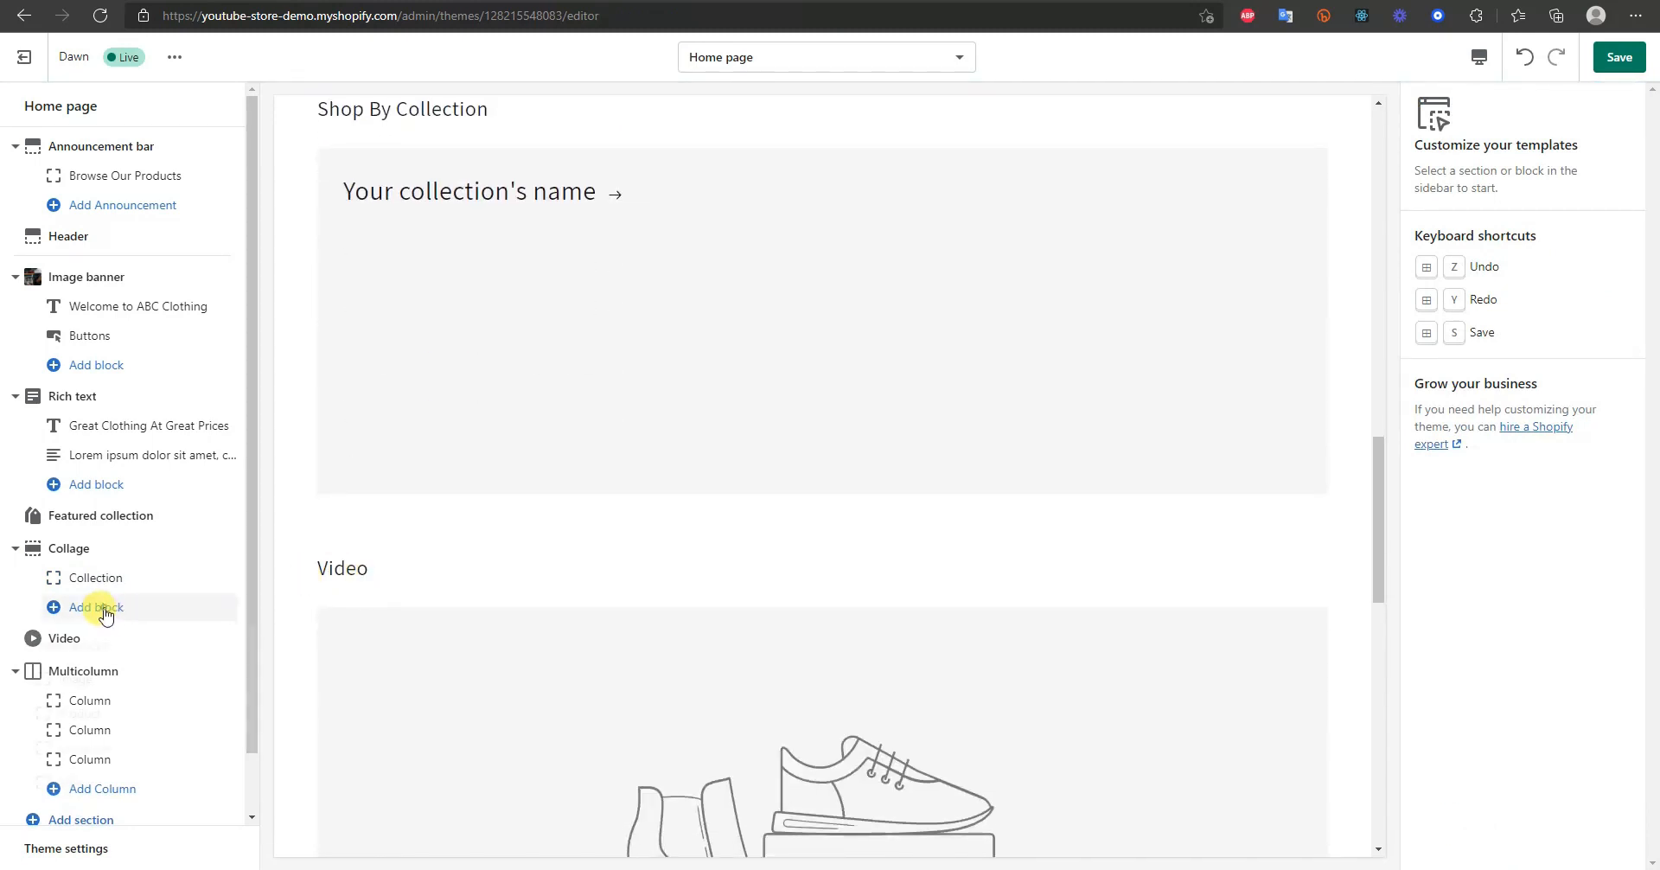
- Add two more Collection blocks to the Collage section
left_click(106, 609)
left_click(100, 736)
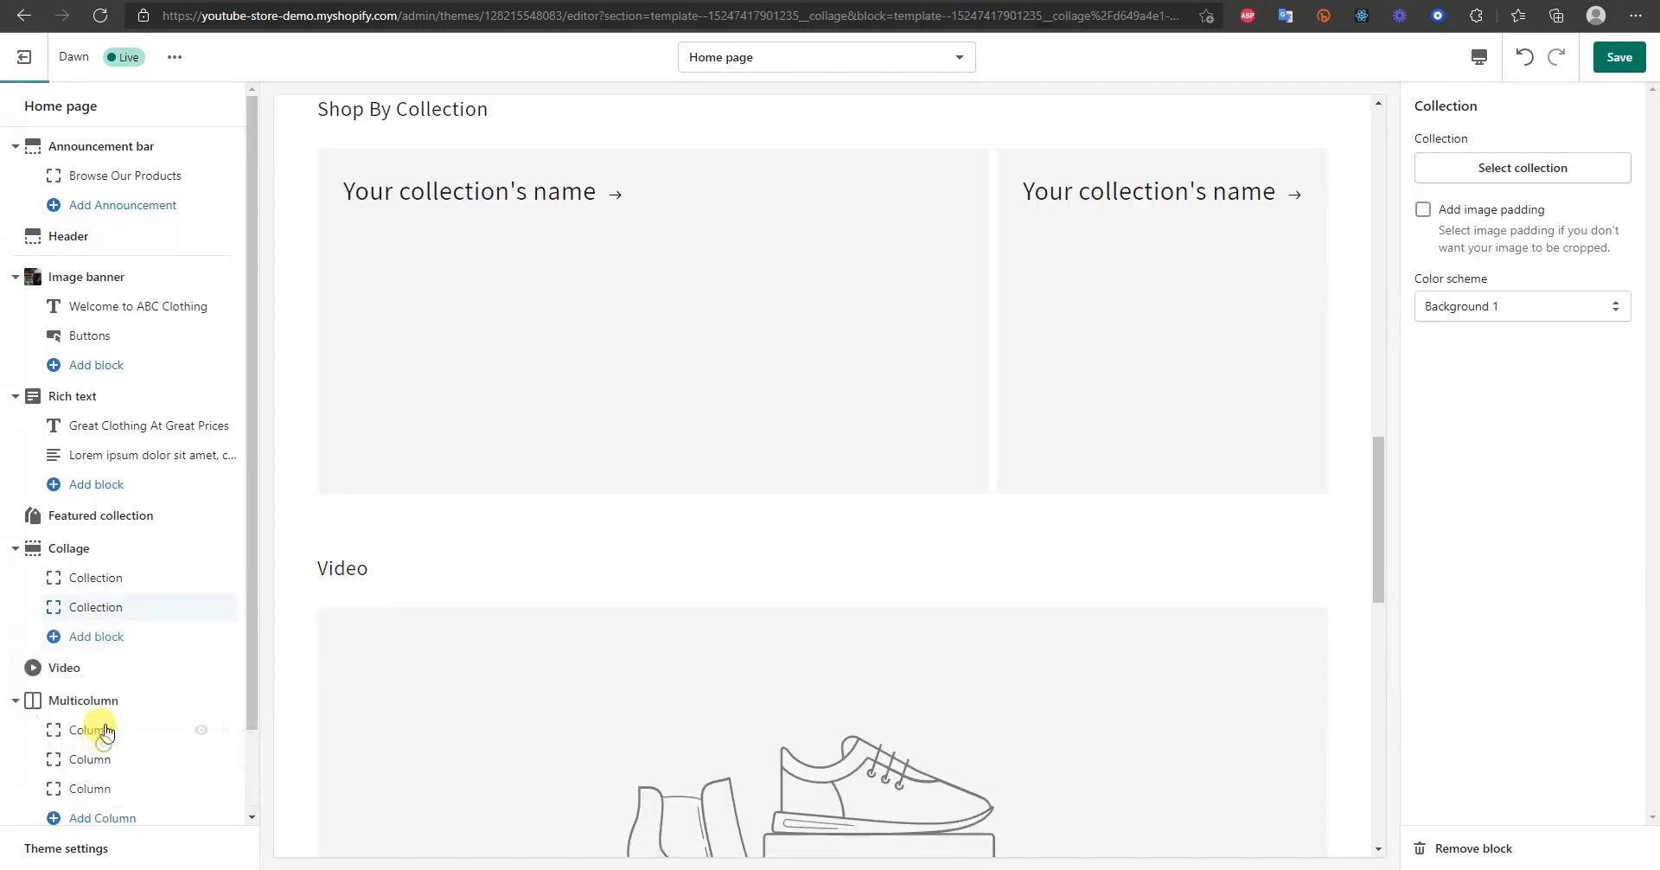
left_click(105, 638)
left_click(107, 785)
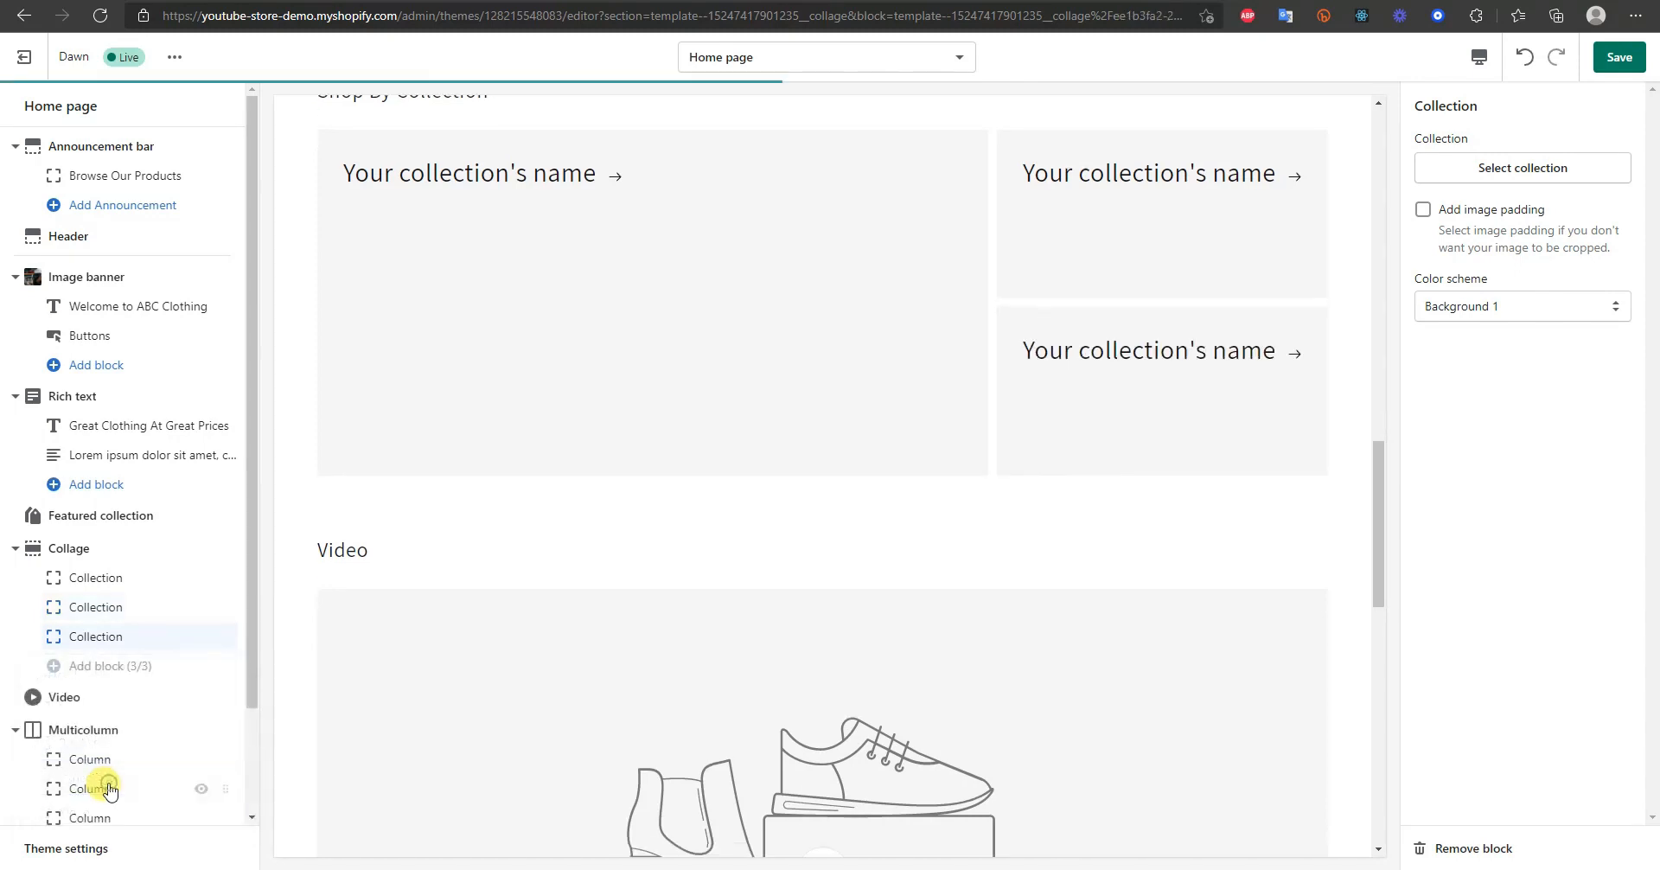
scroll(545, 596, "down", 3)
scroll(564, 599, "up", 5)
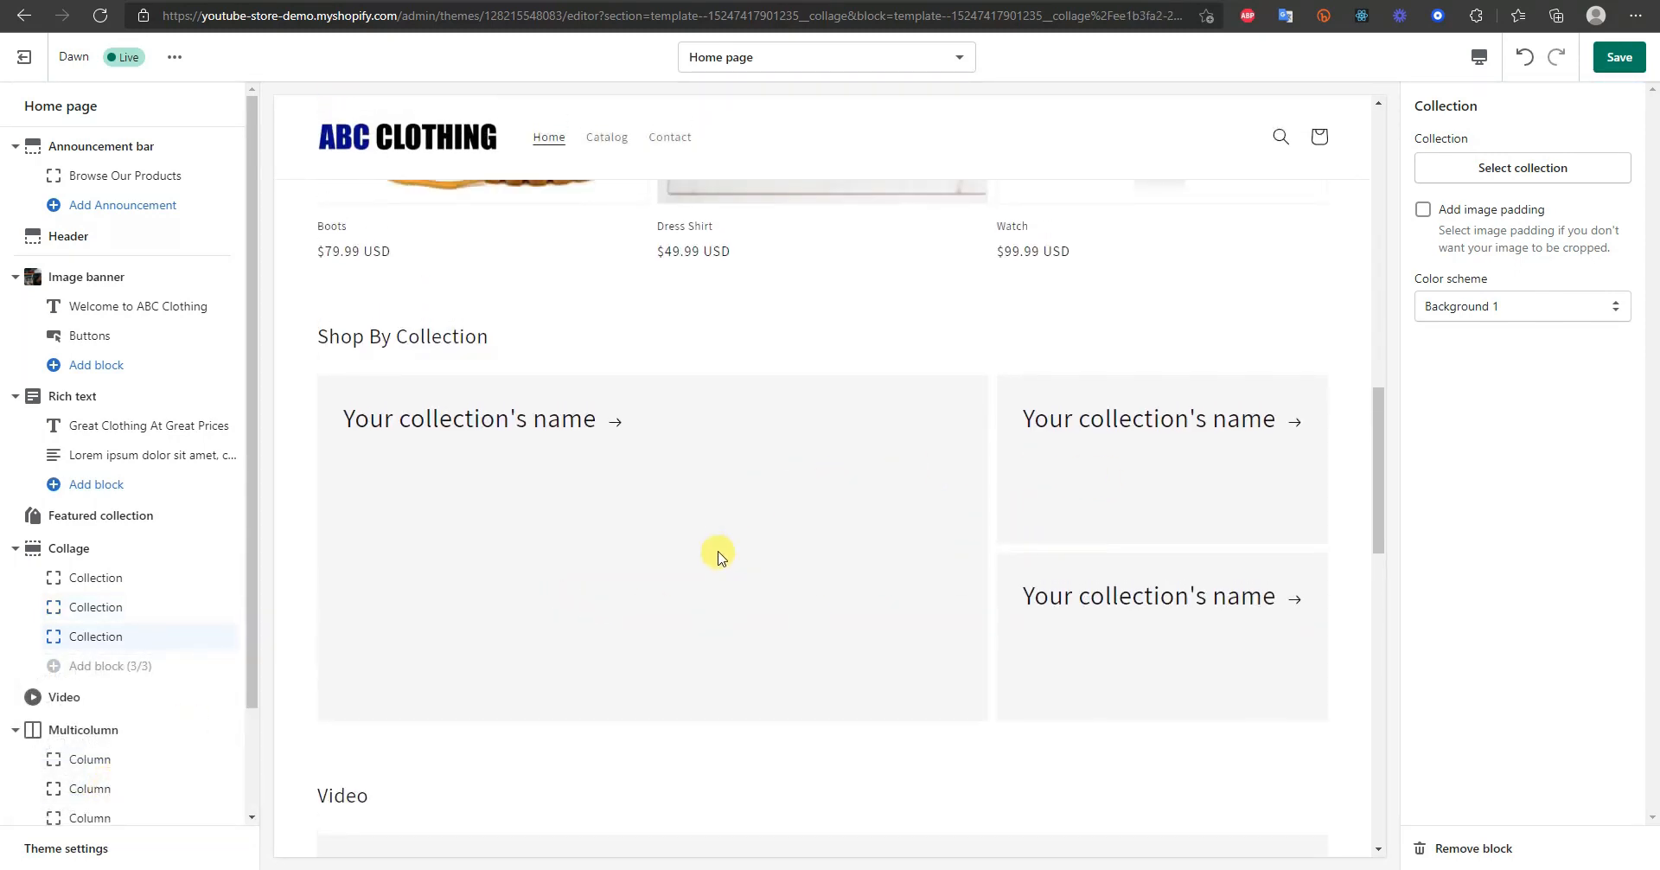
- Assign the Shirts collection to the first Collection block of the Collage section
left_click(140, 579)
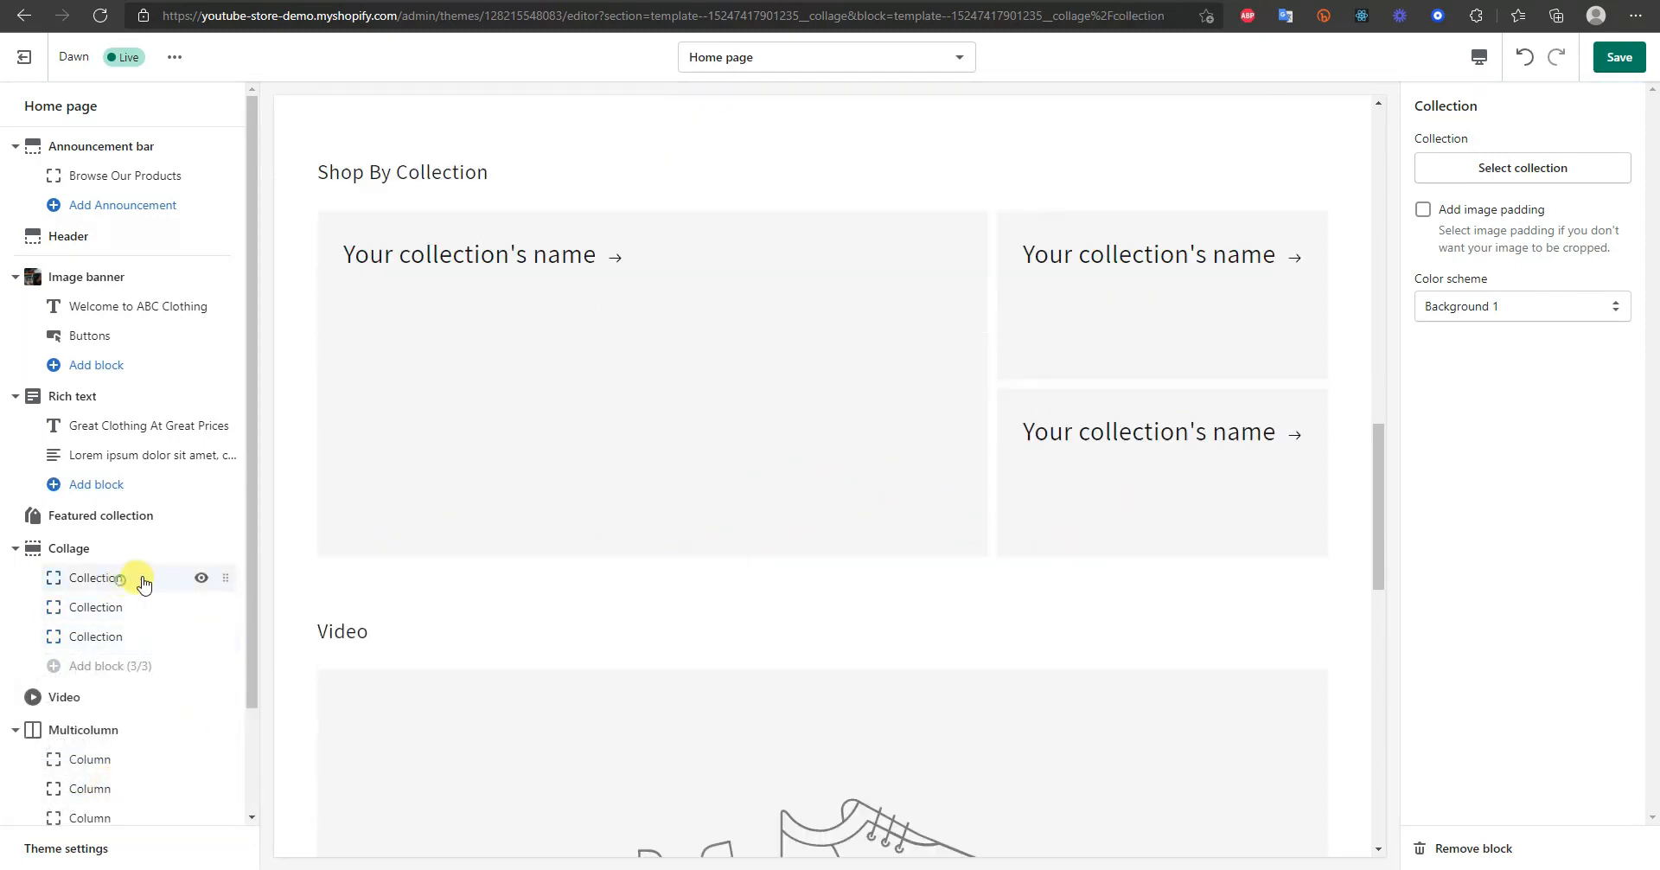
scroll(822, 386, "up", 1)
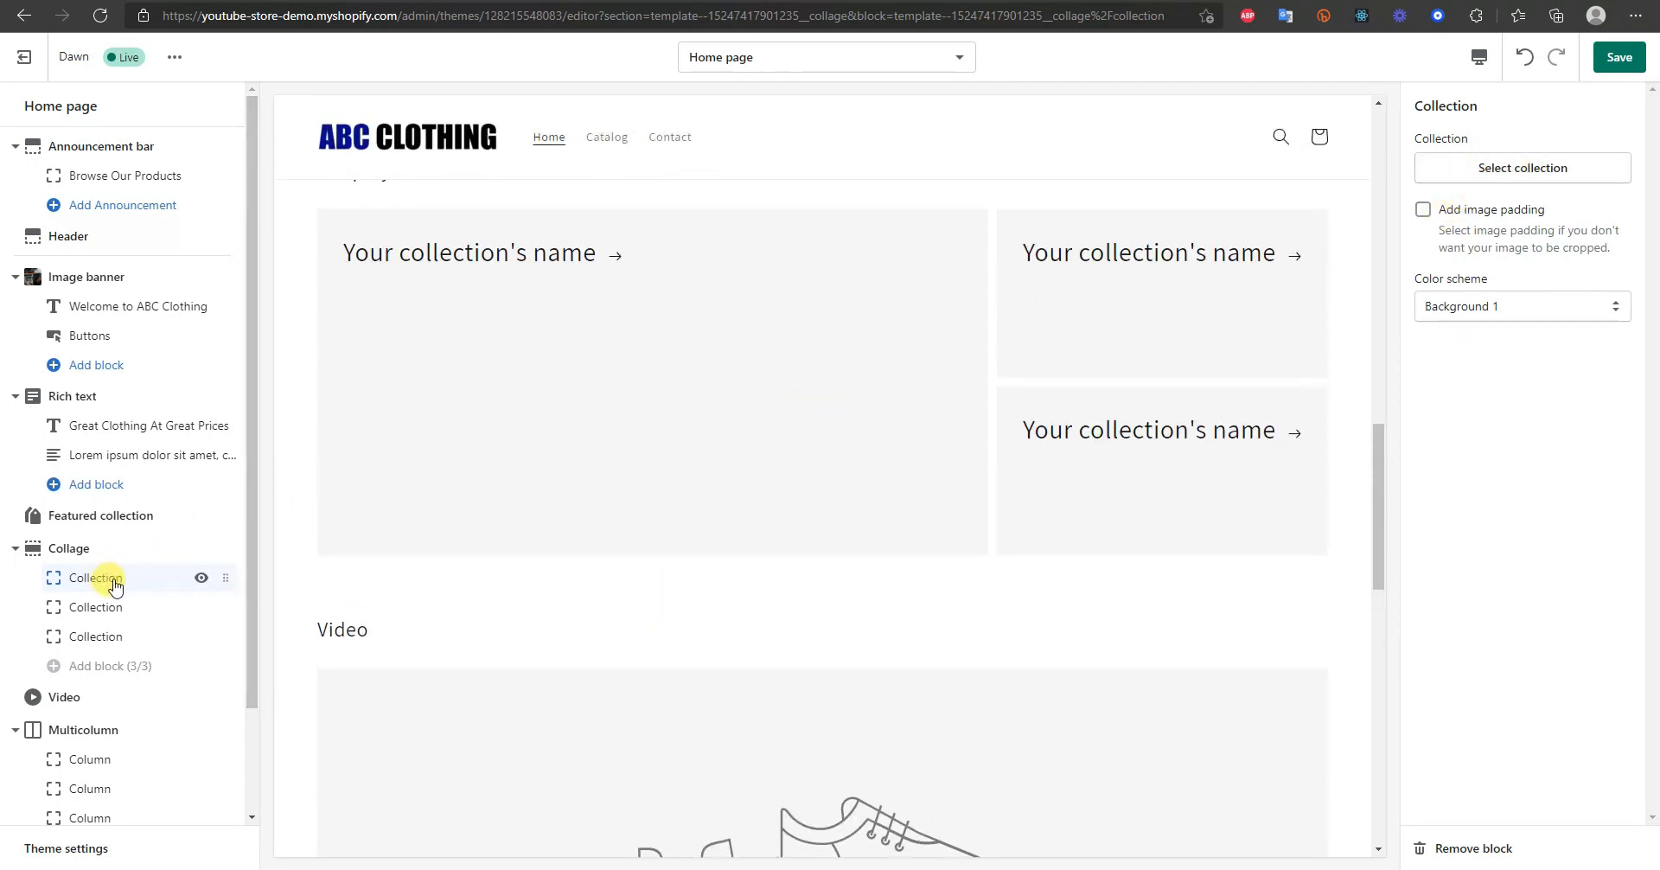
left_click(1550, 174)
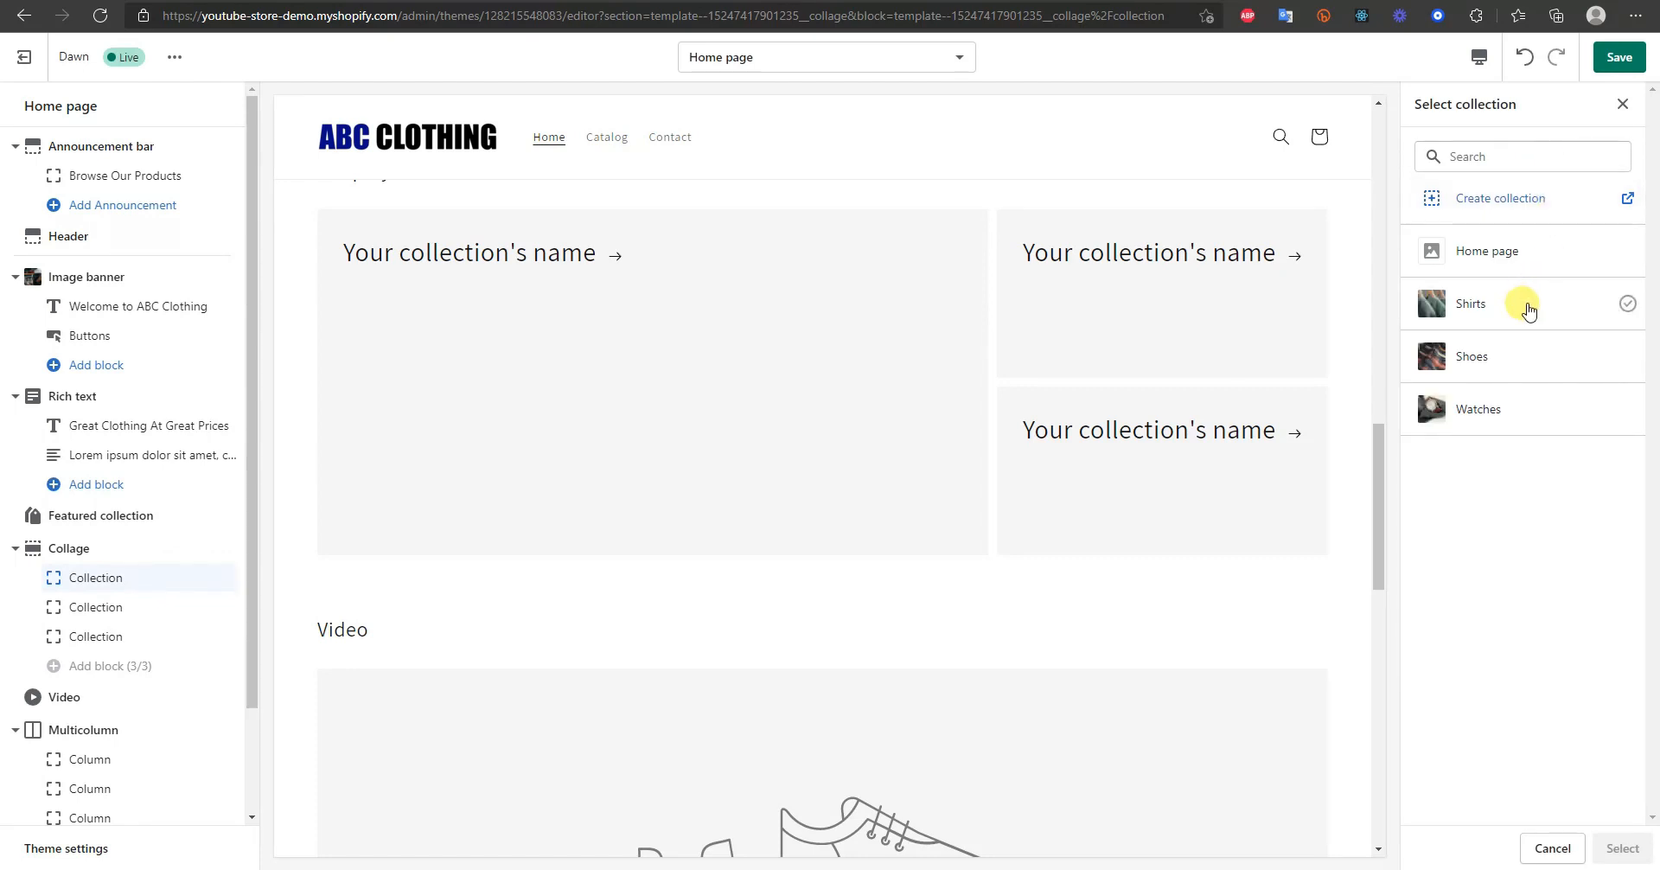
left_click(1528, 310)
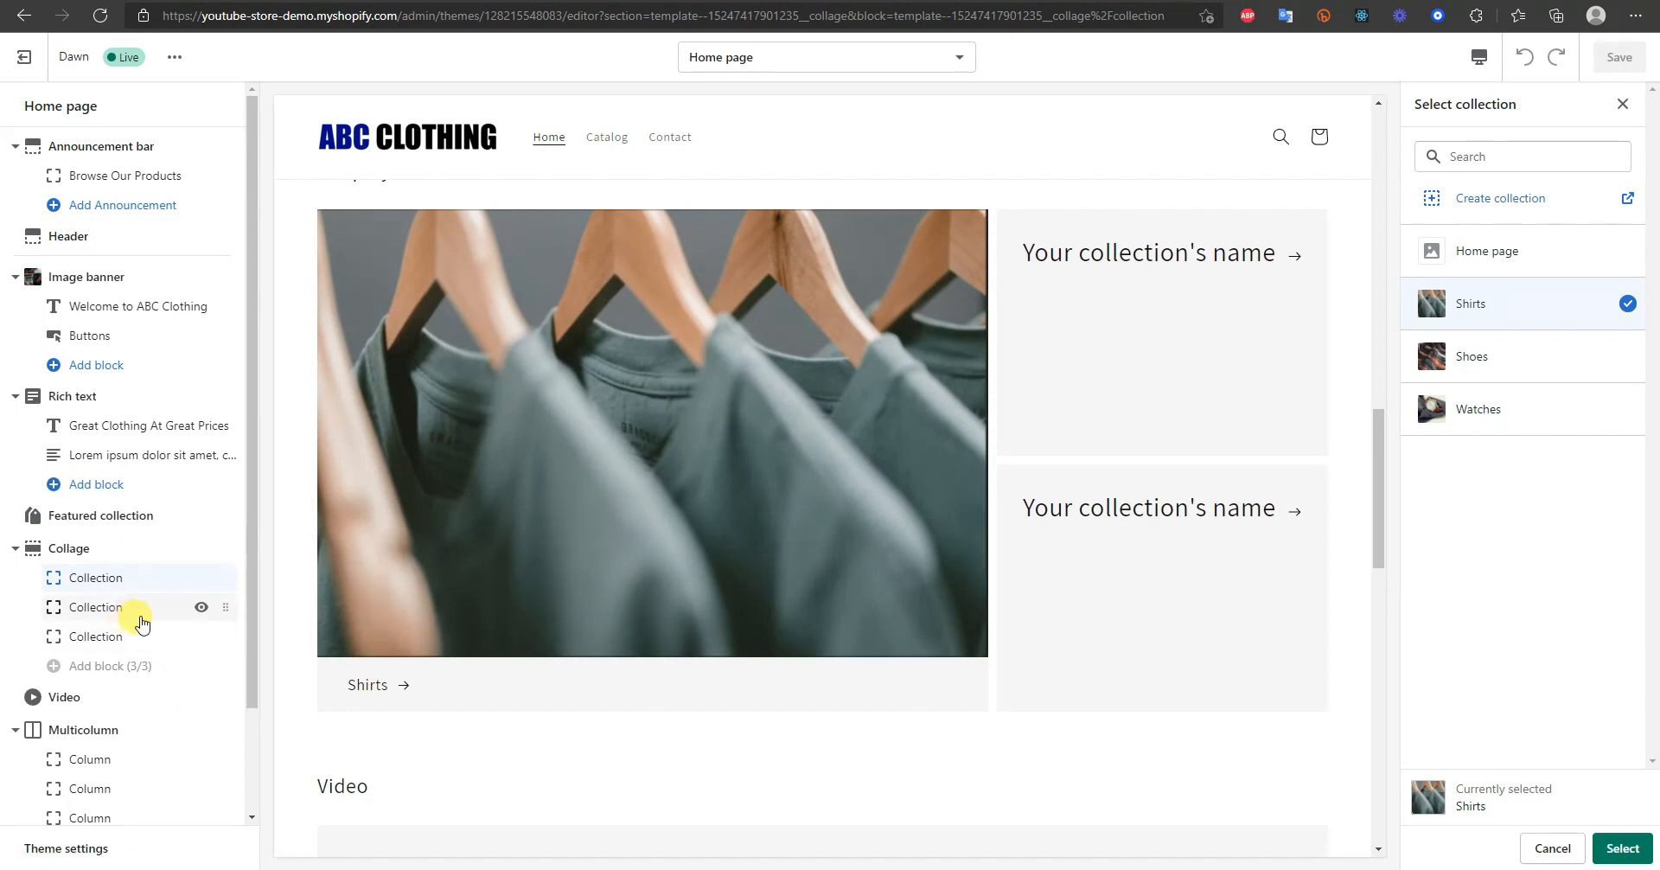
left_click(1620, 850)
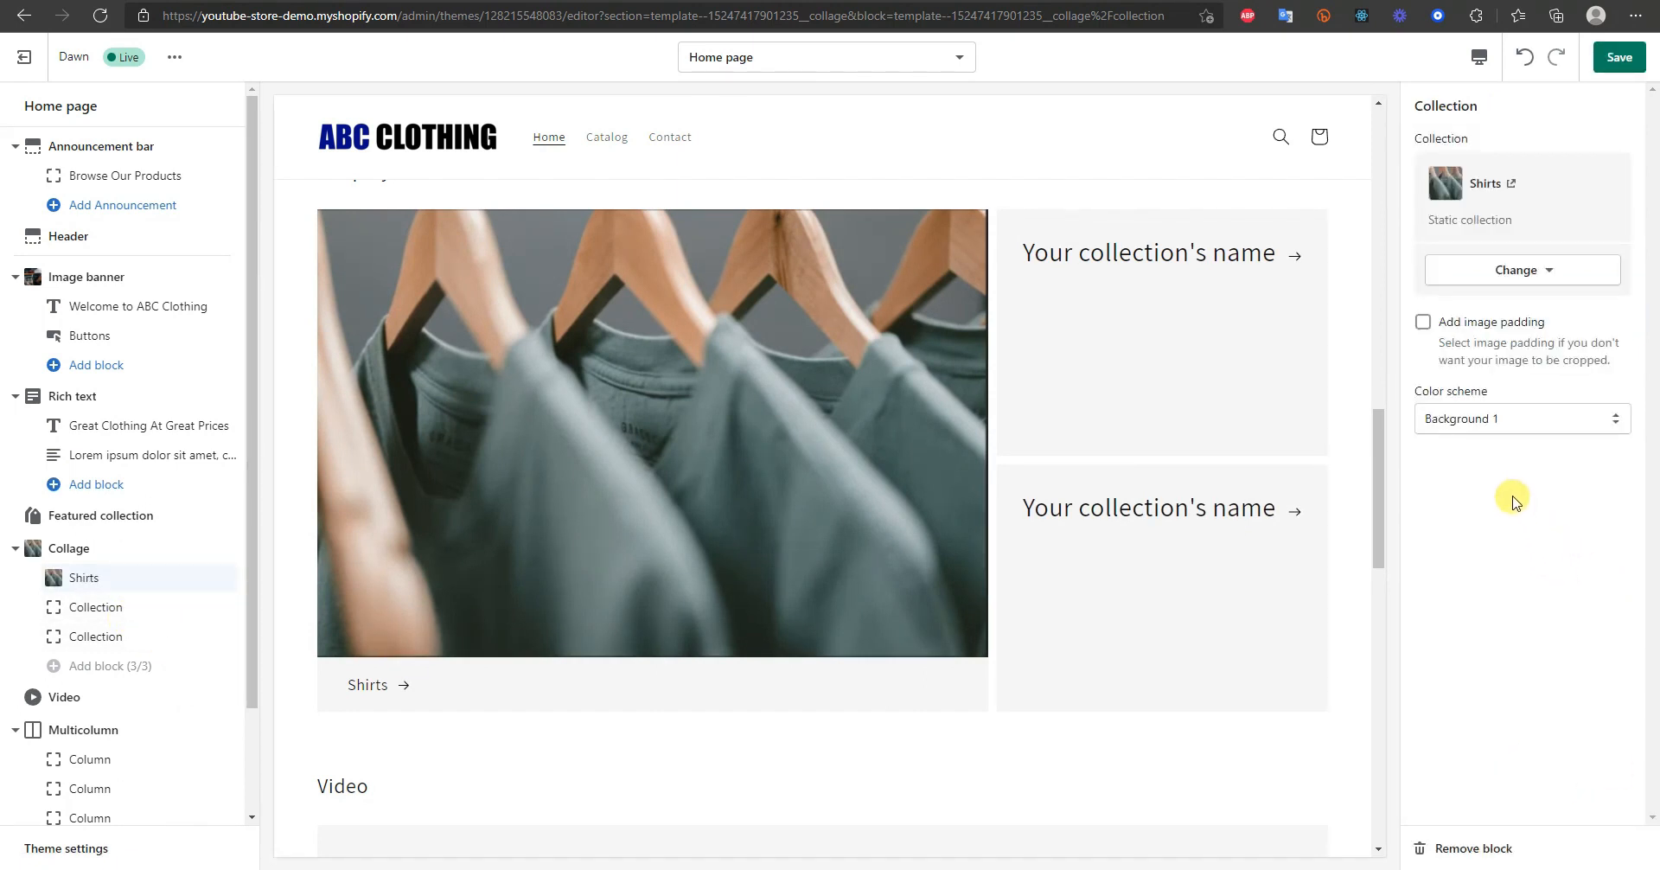
- Assign the Shoes collection to the second block of the Collage section
left_click(87, 605)
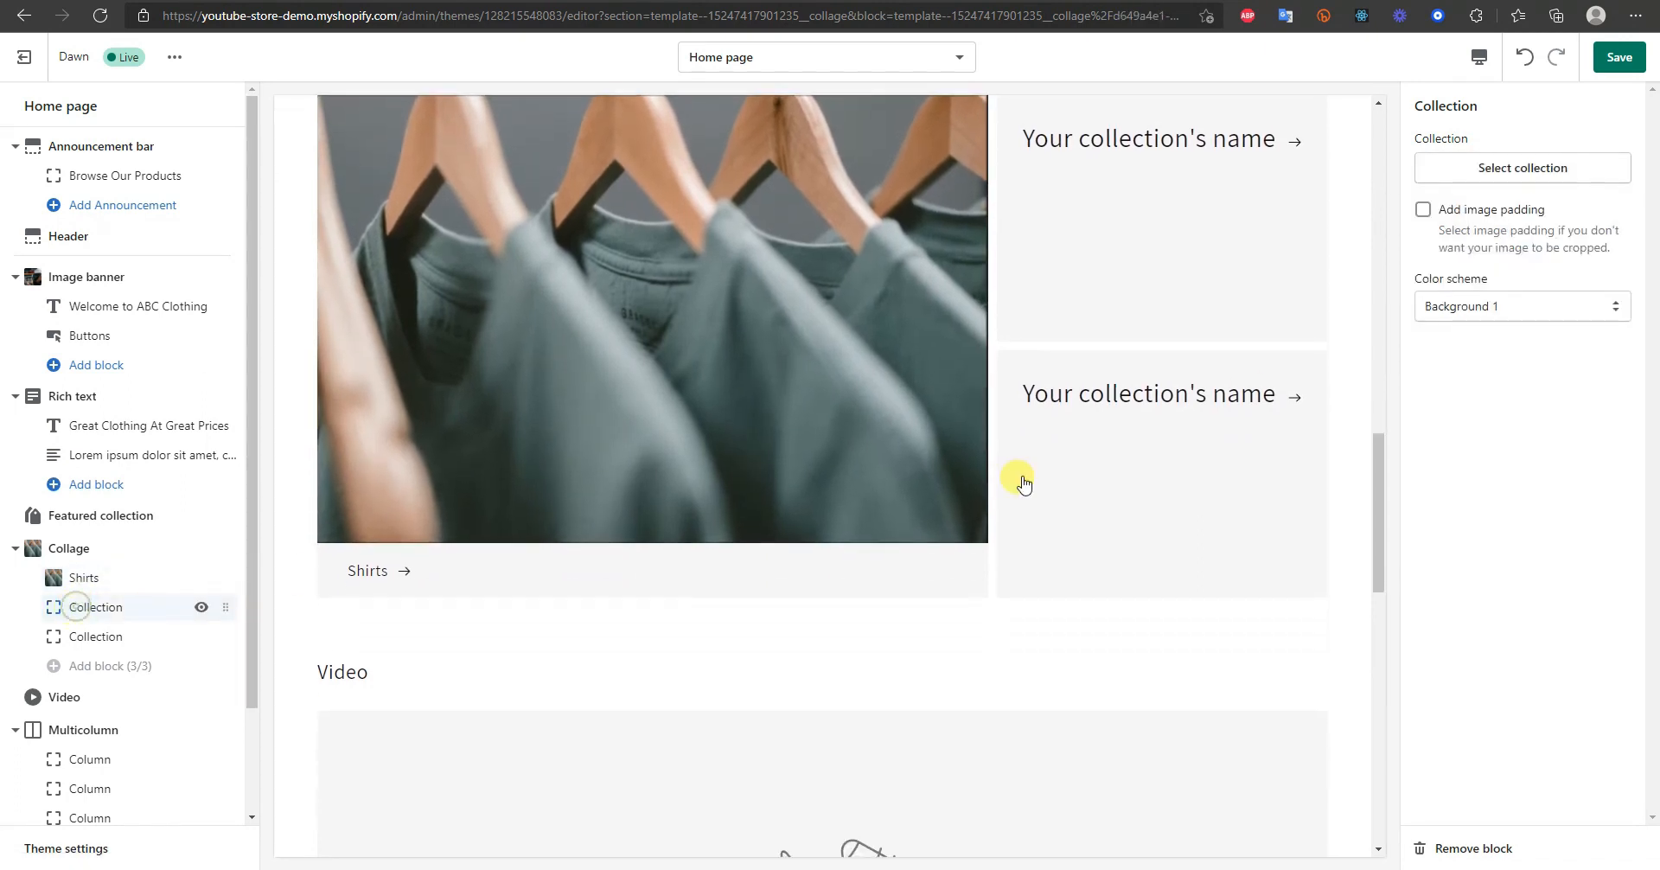
left_click(1547, 166)
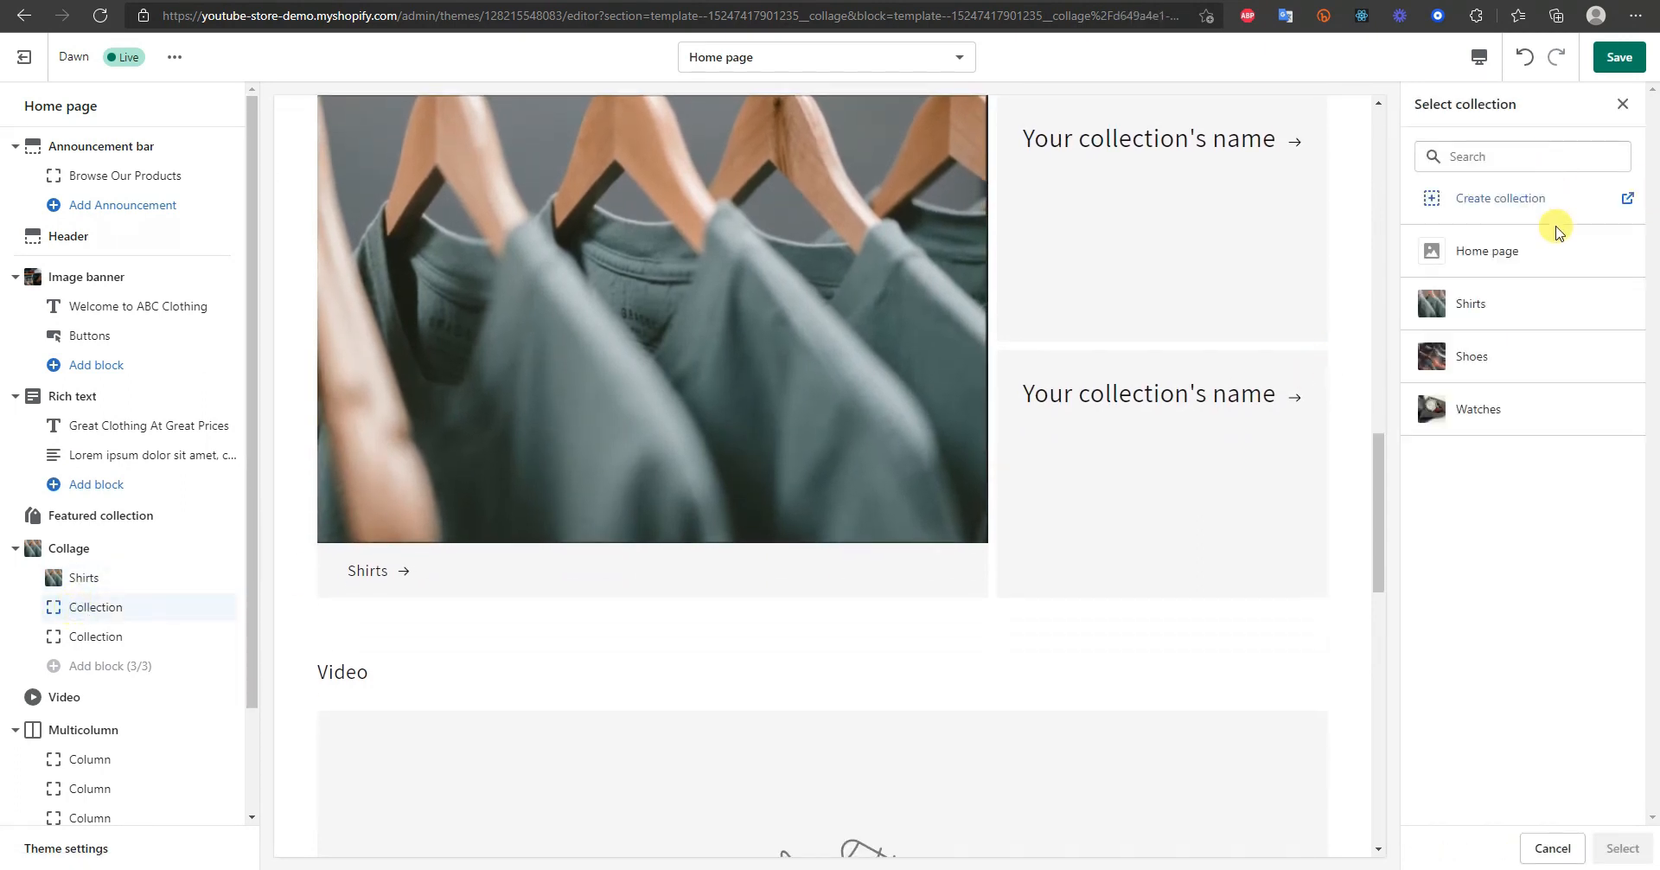
left_click(1516, 368)
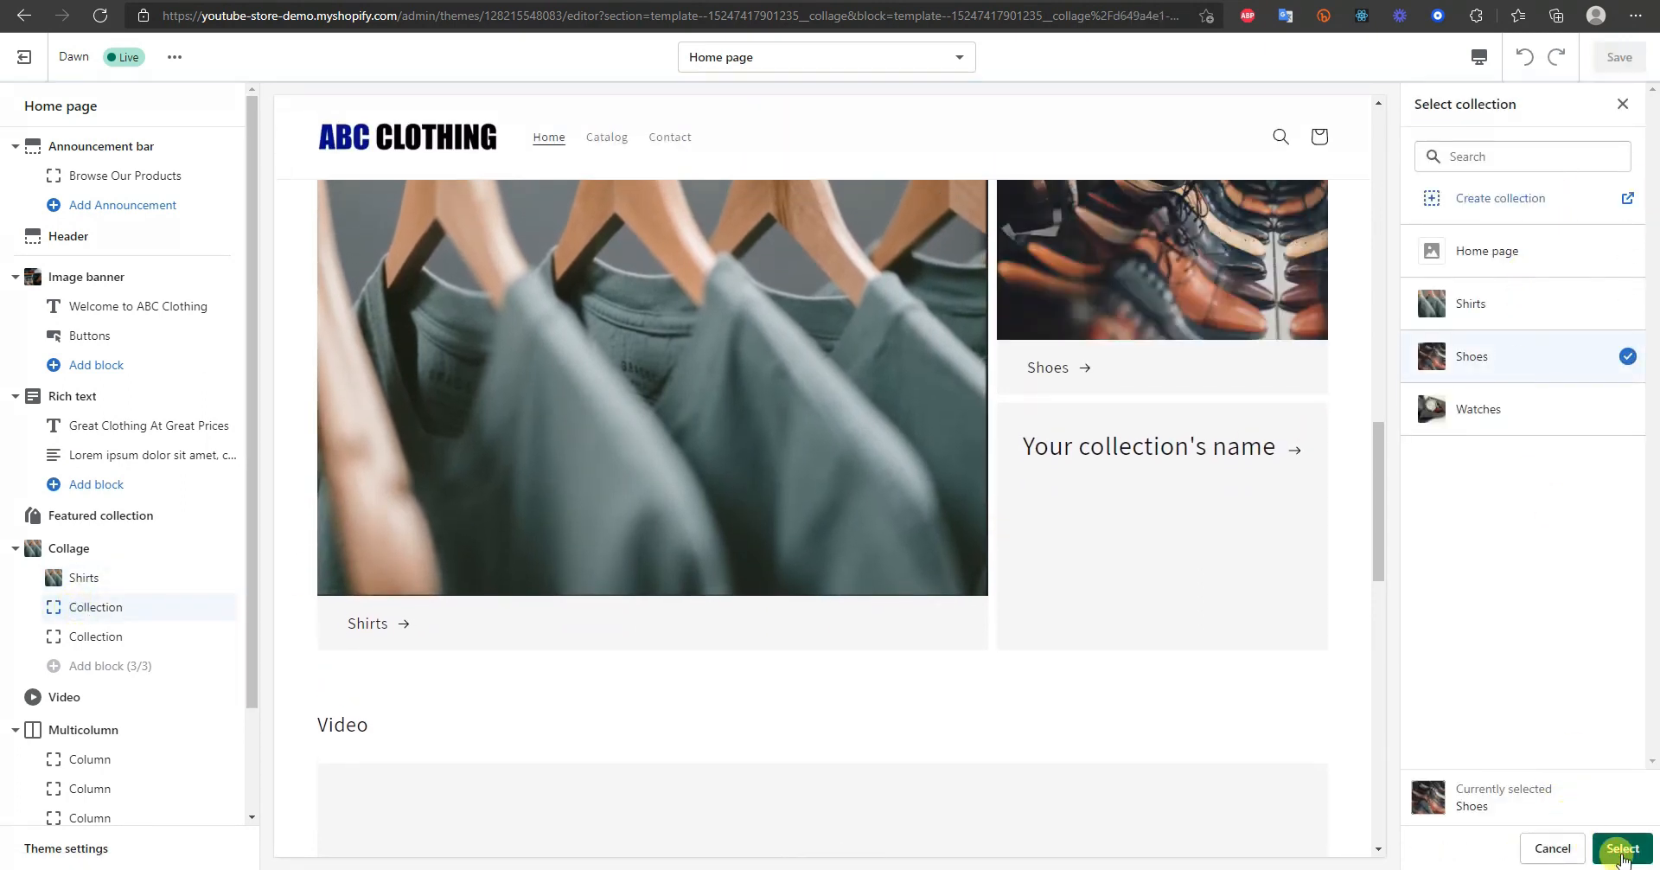
left_click(1622, 848)
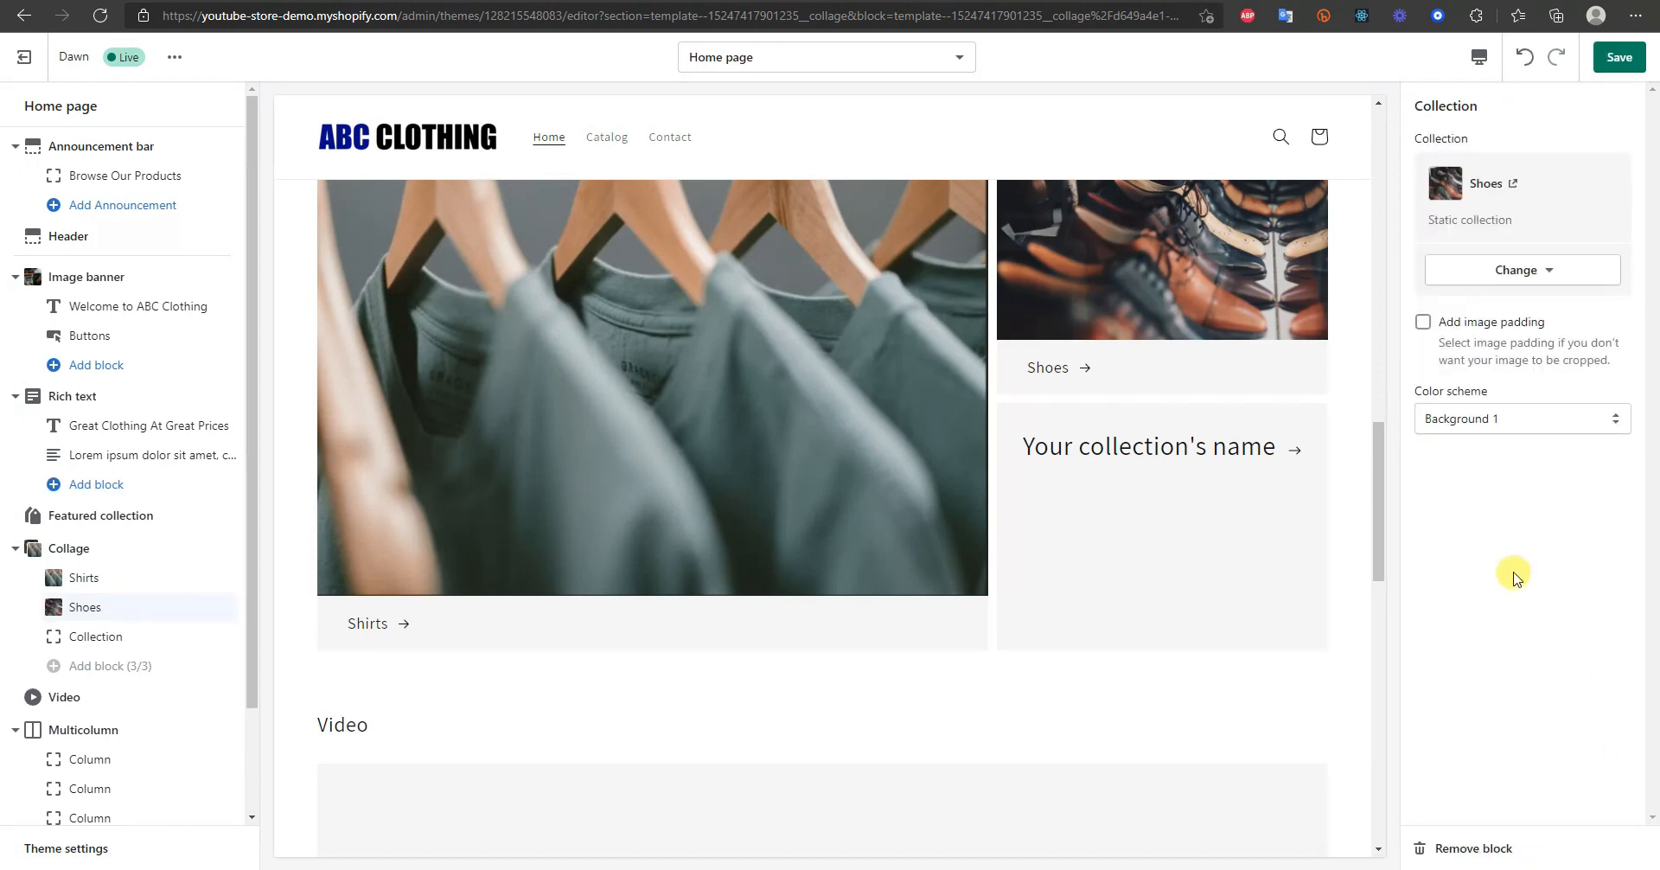
- Assign the Watches collection to the third block of the Collage section
left_click(97, 638)
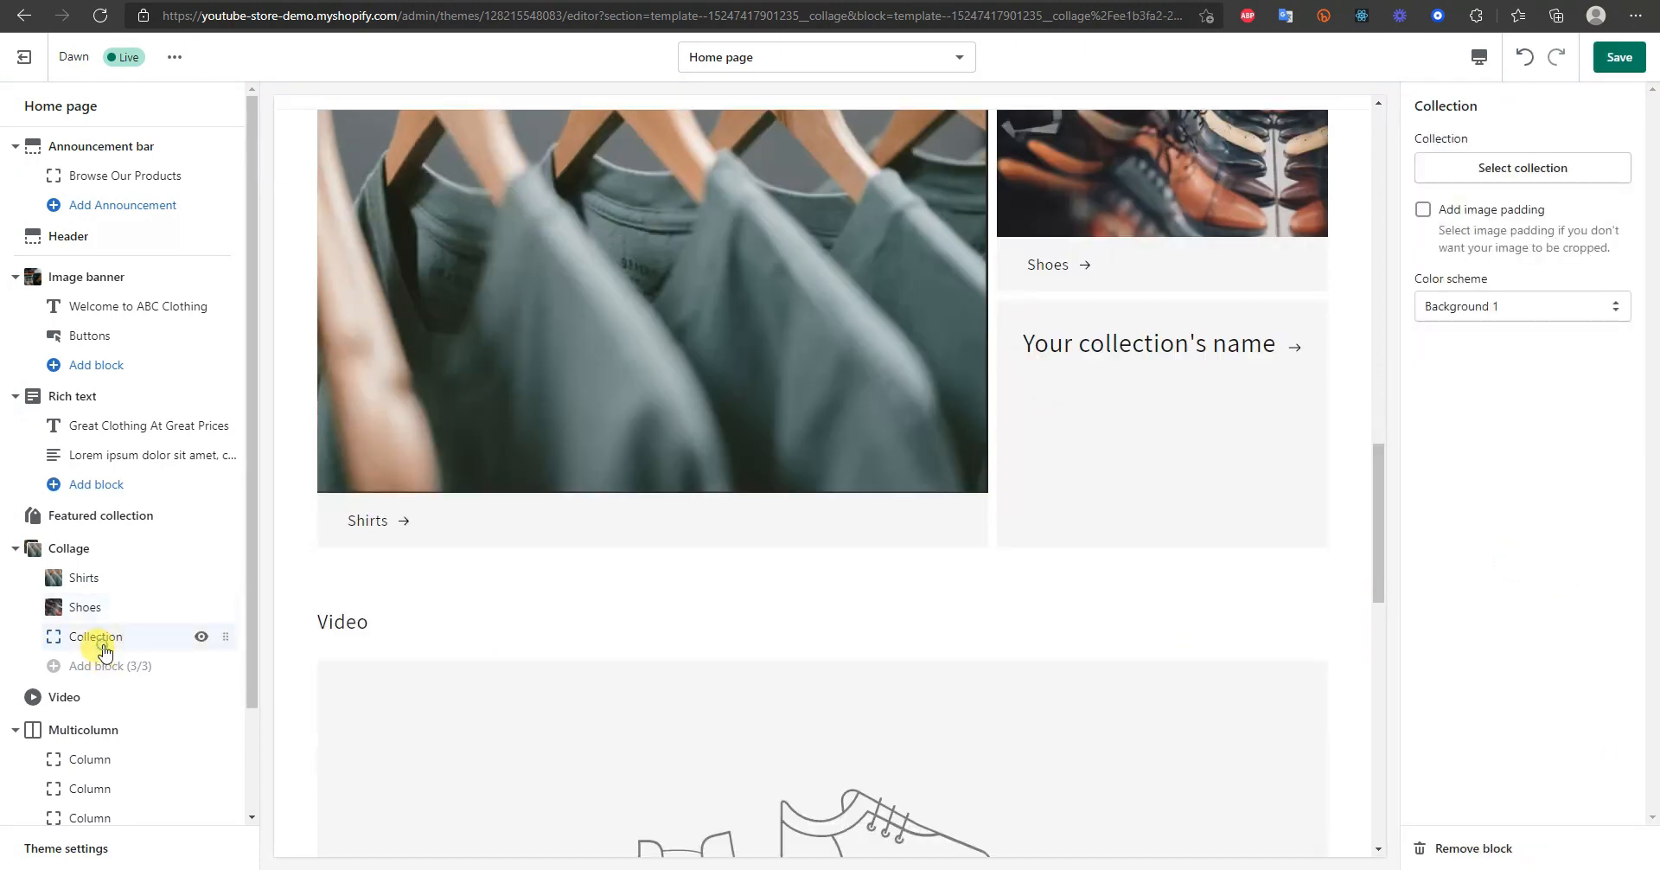
left_click(1526, 166)
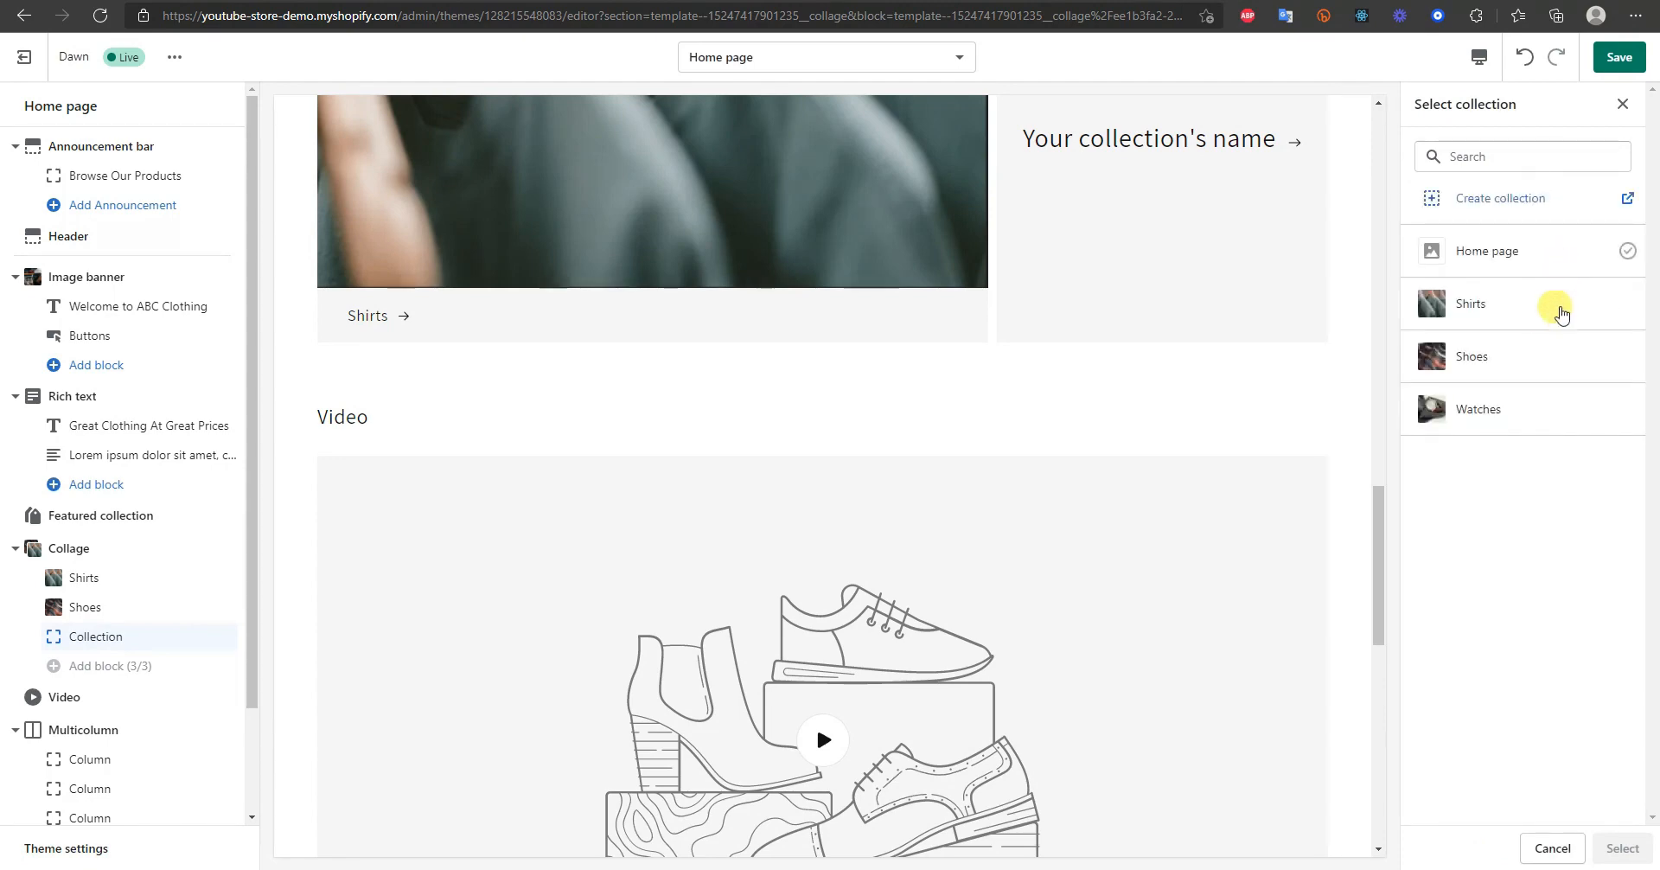
left_click(1509, 409)
left_click(1623, 848)
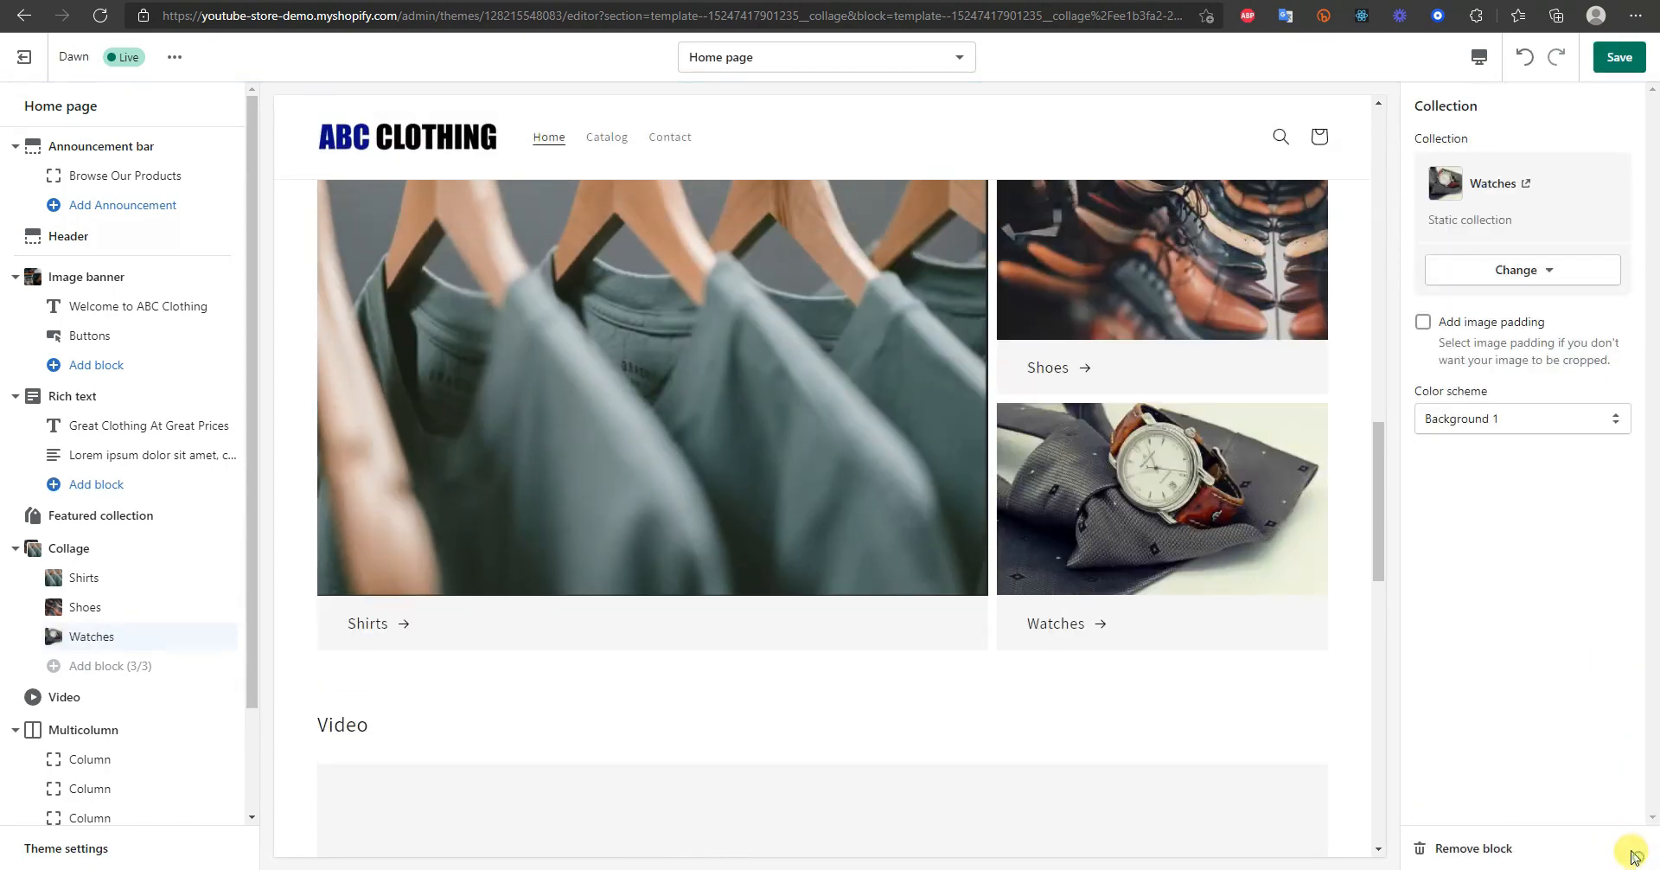
- Review the Shop By Collection collage in the preview and save the theme changes
scroll(826, 566, "up", 3)
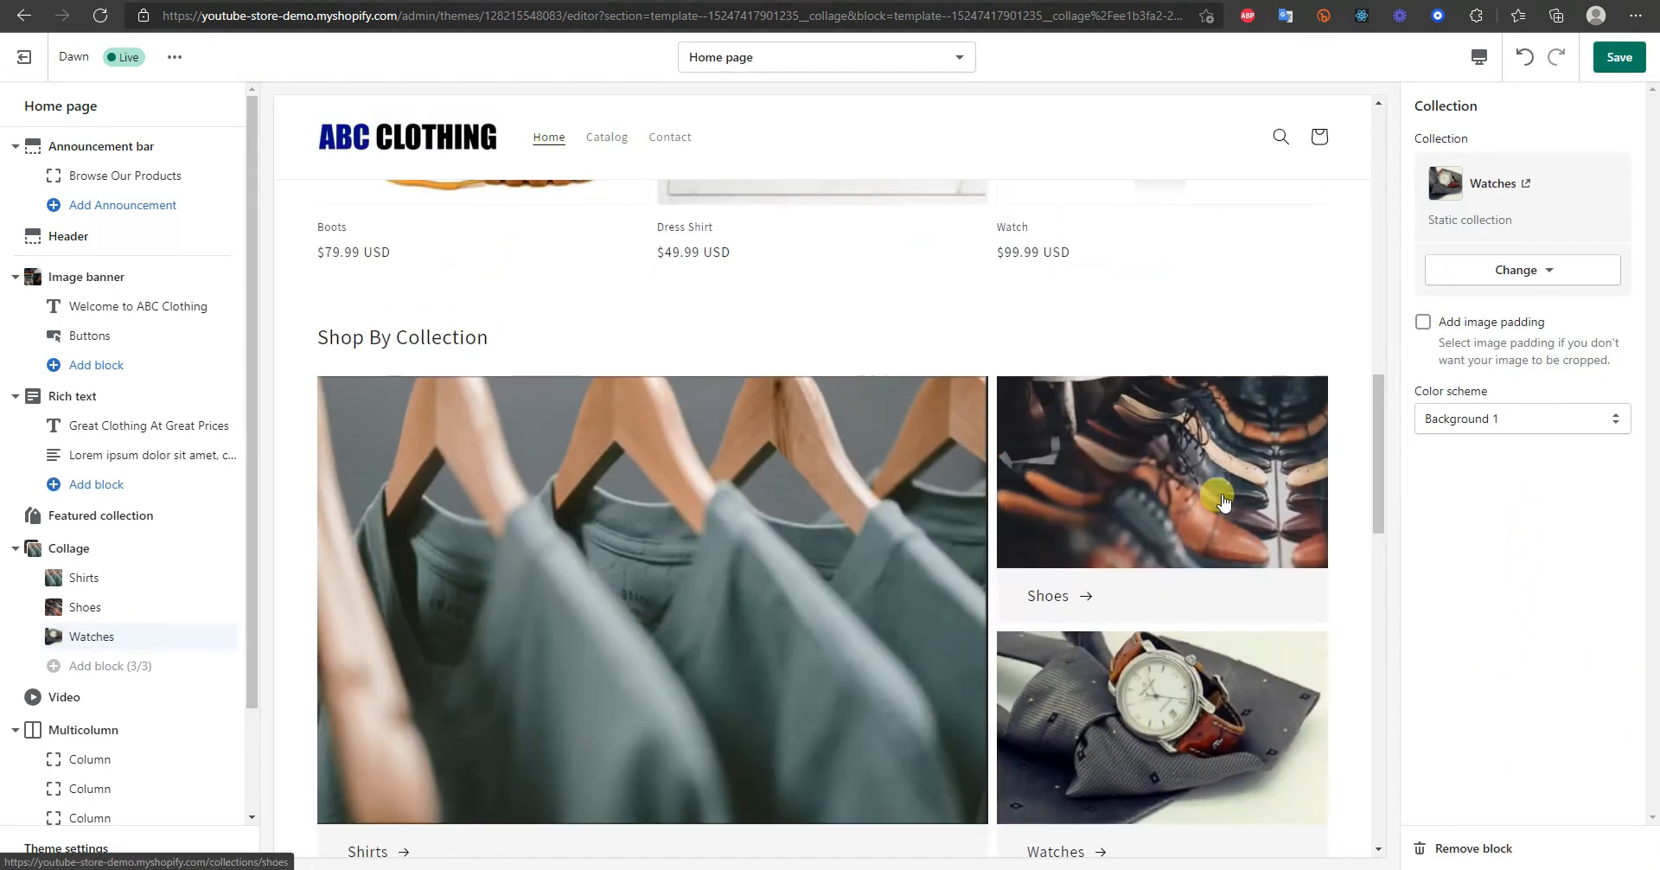
scroll(934, 510, "down", 1)
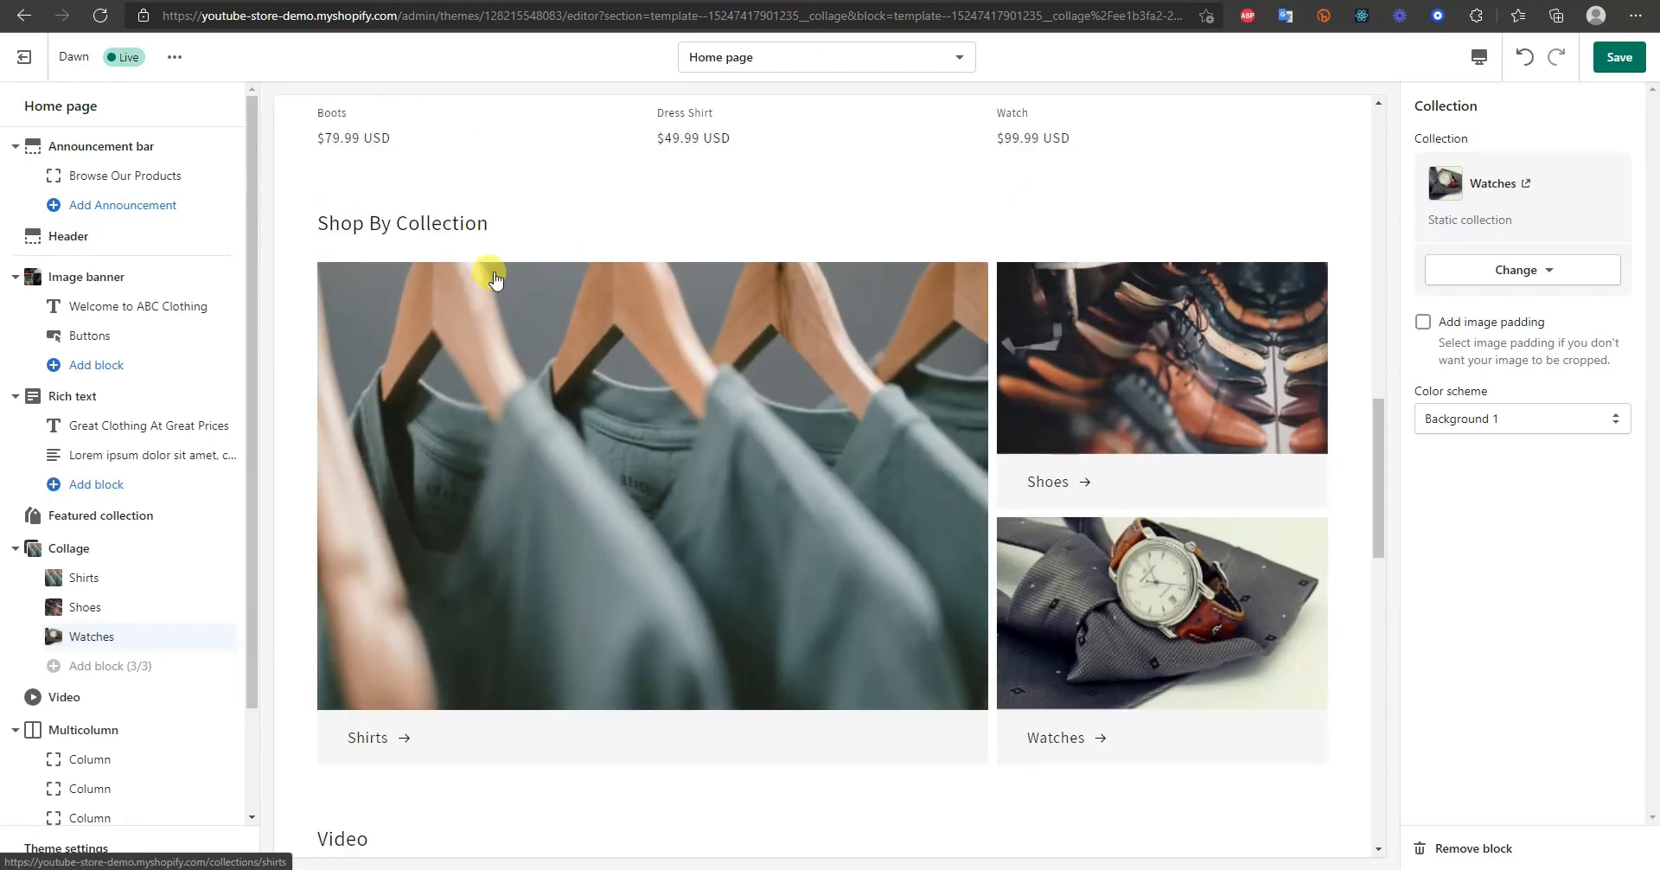
scroll(689, 440, "down", 2)
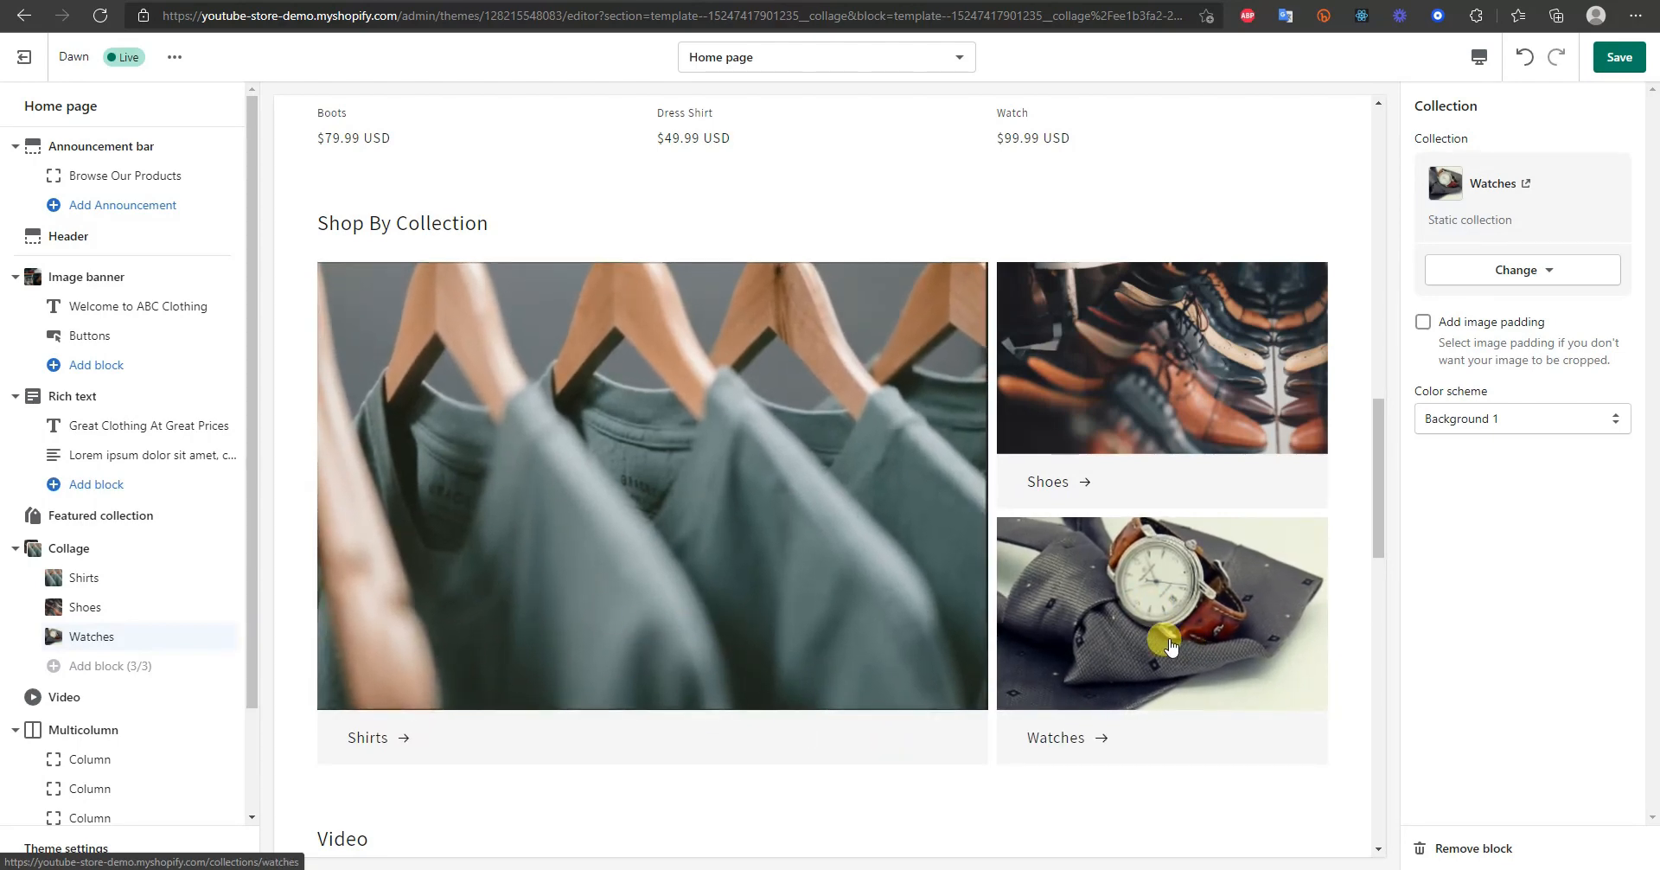
key("ctrl+s")
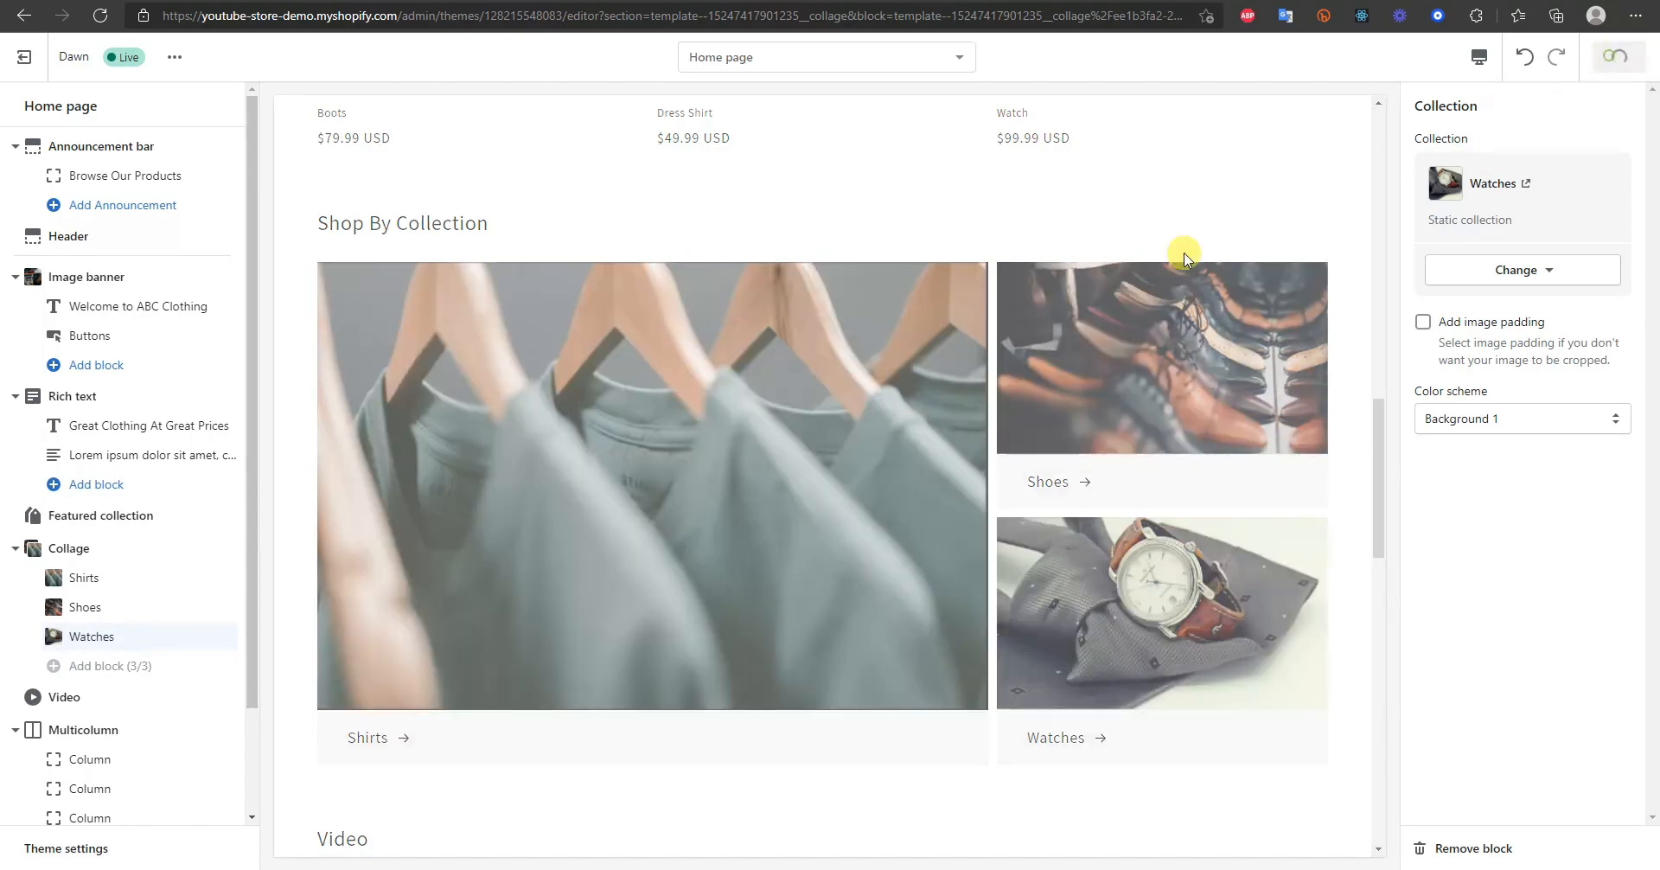
scroll(828, 494, "down", 4)
scroll(830, 495, "up", 5)
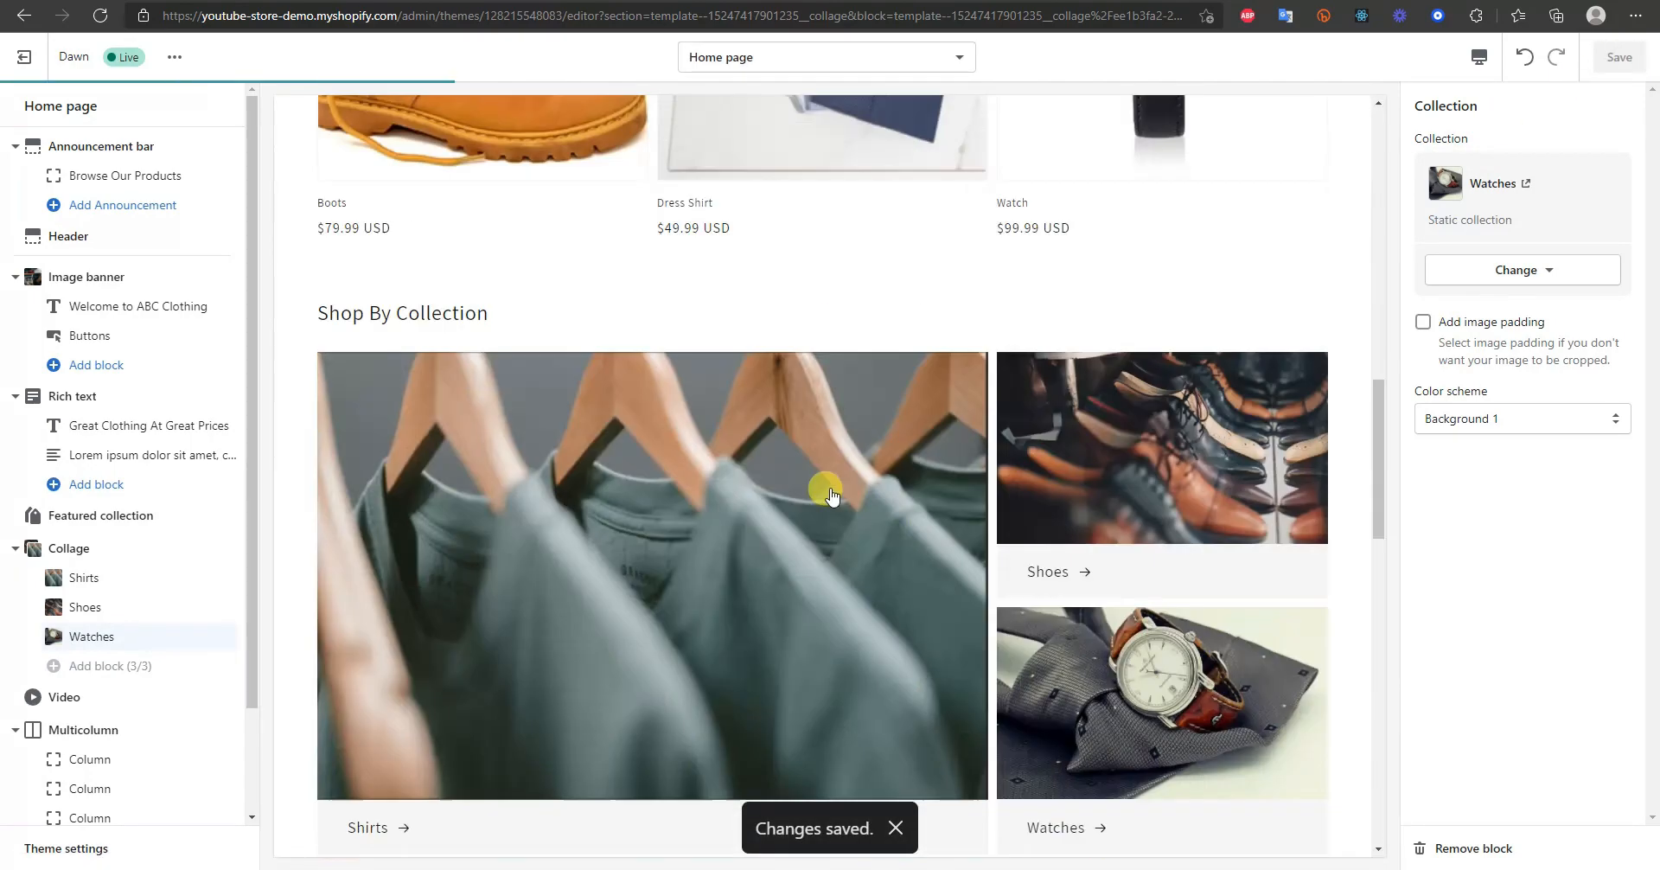
scroll(831, 494, "down", 5)
scroll(831, 491, "down", 3)
scroll(211, 462, "down", 2)
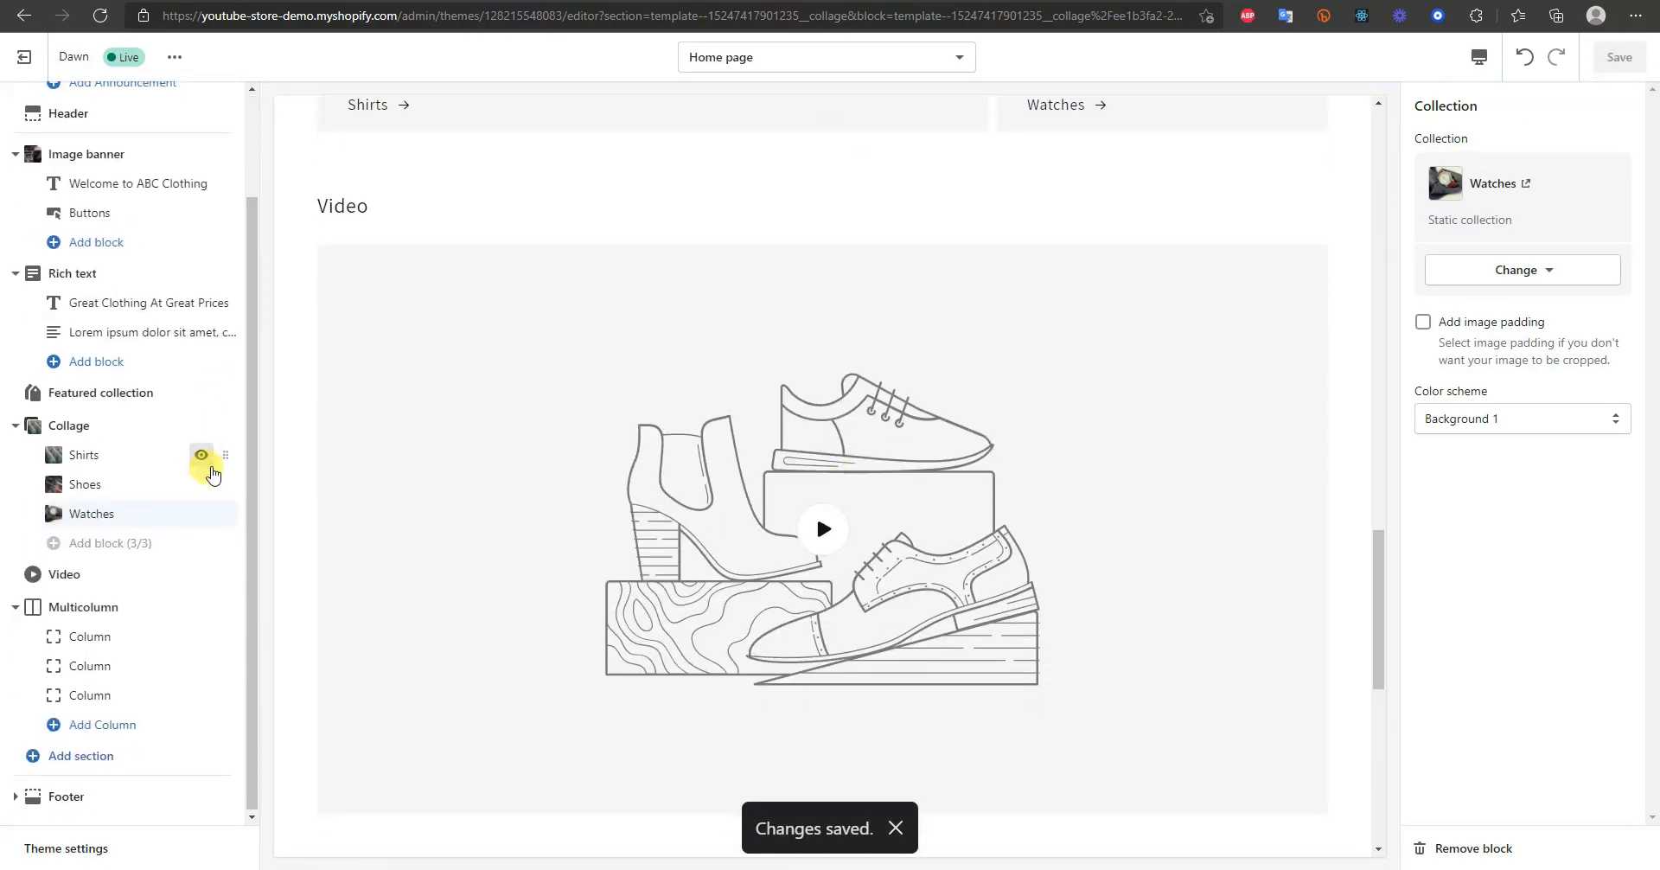
left_click(109, 570)
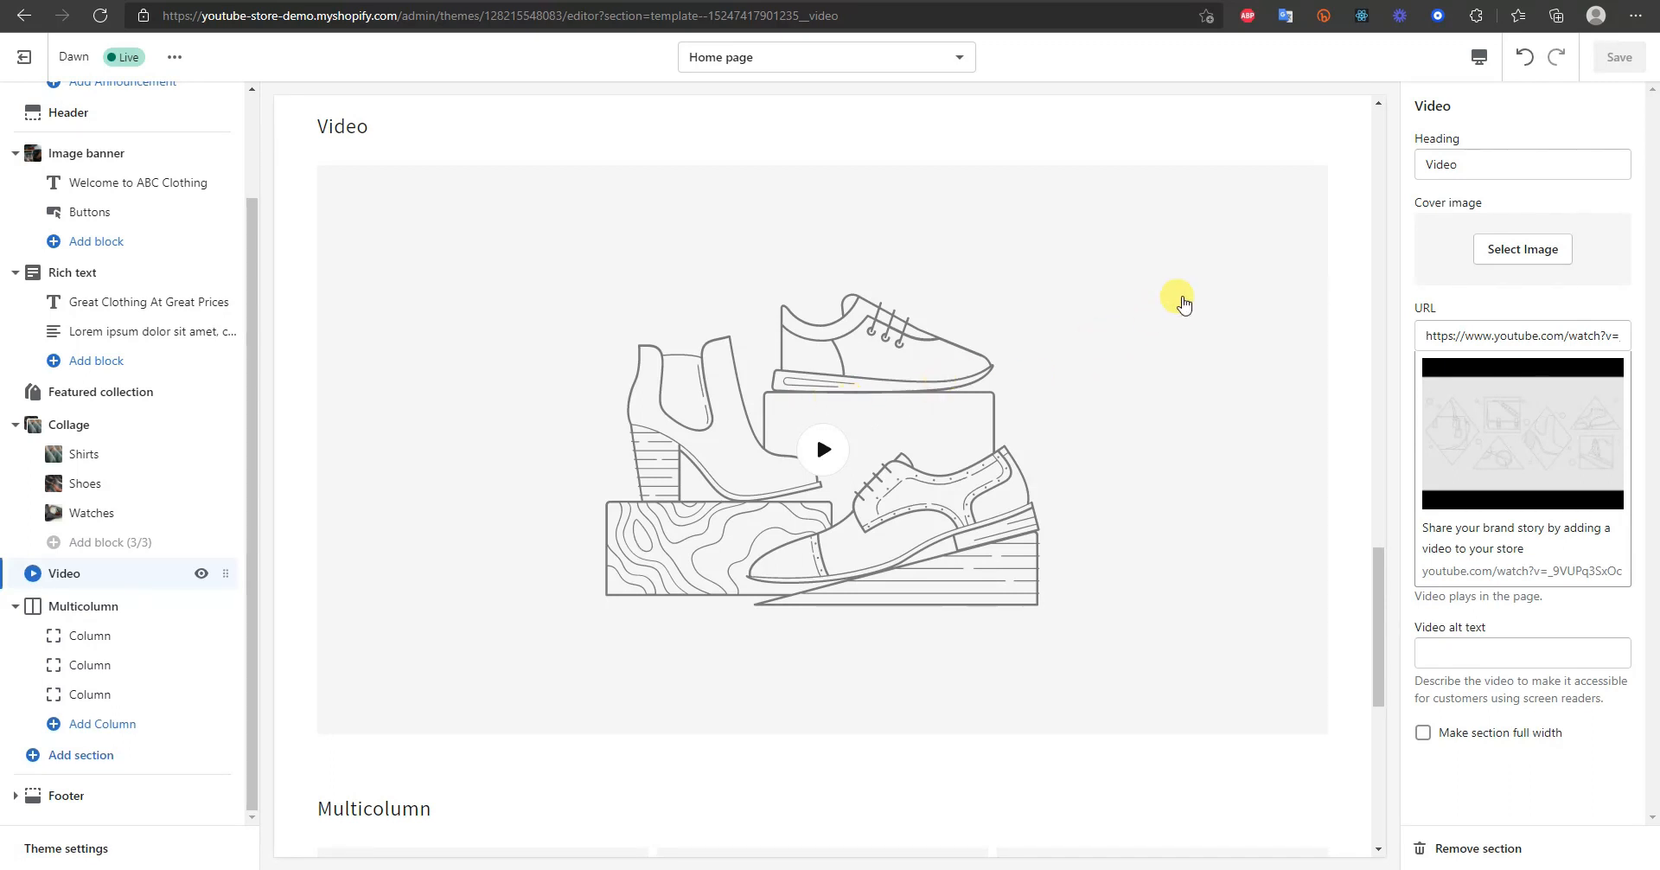
triple_click(1425, 335)
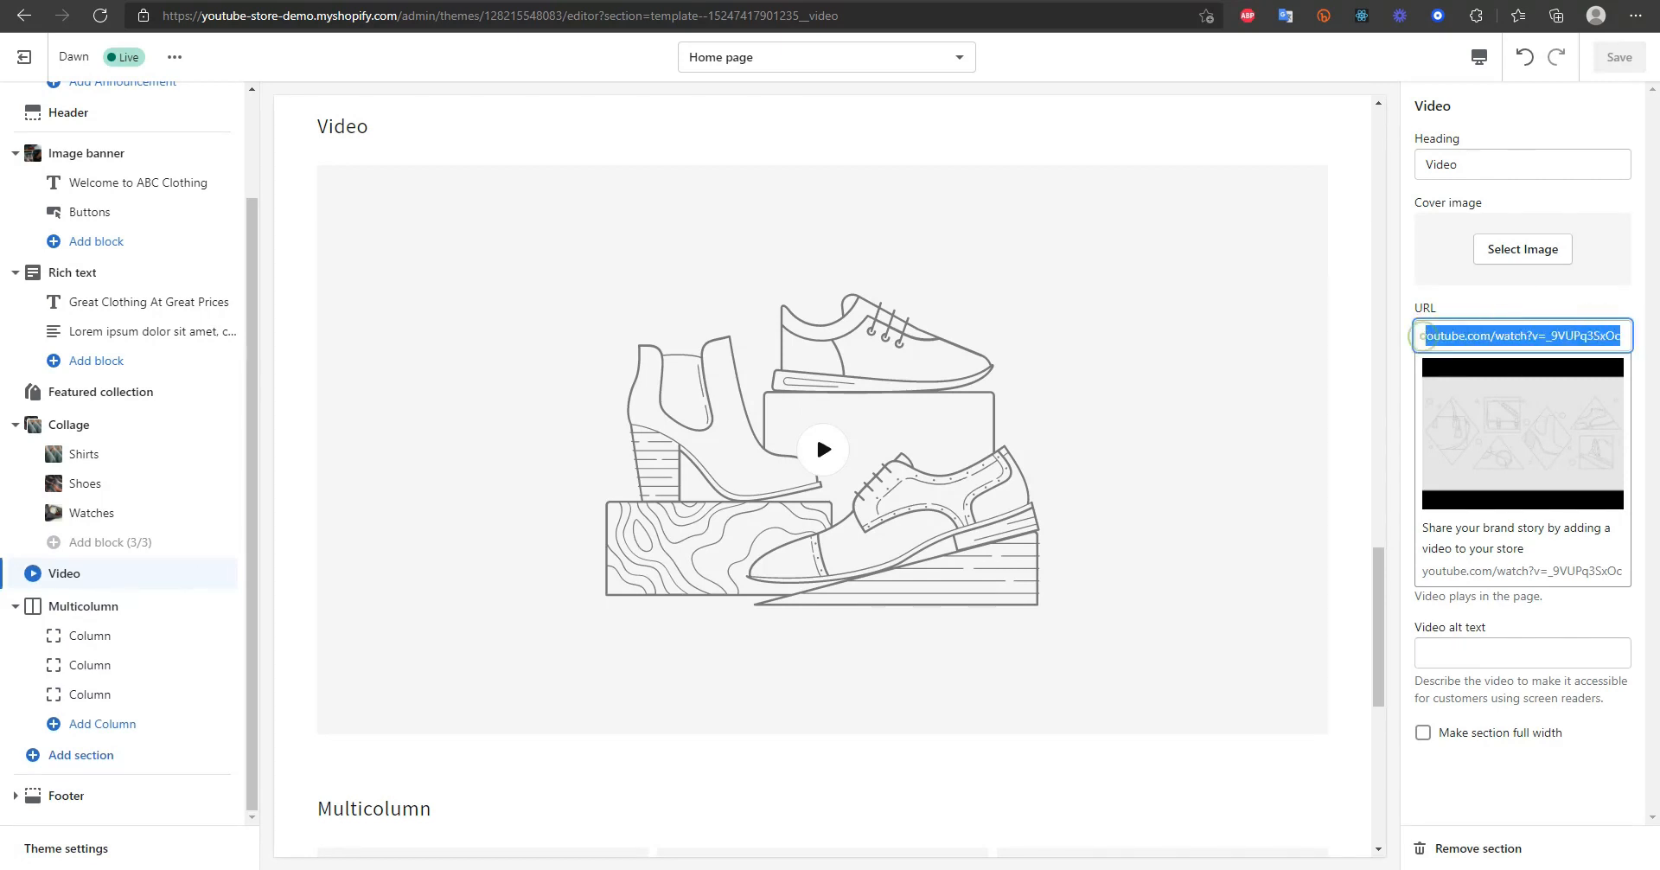
left_click(1602, 312)
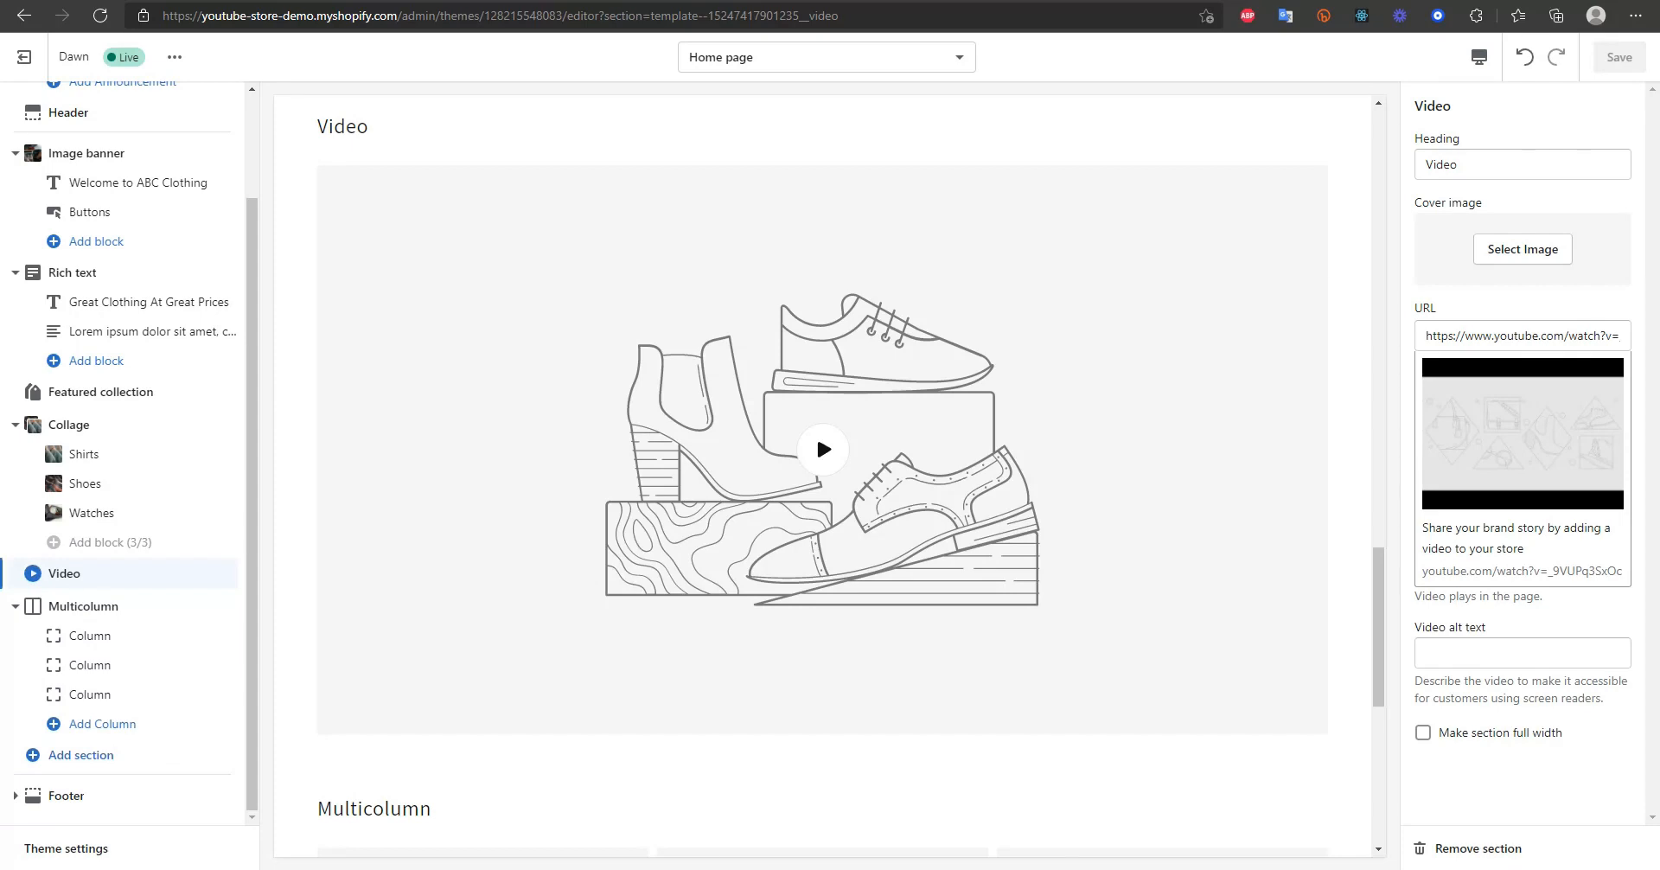
triple_click(1424, 334)
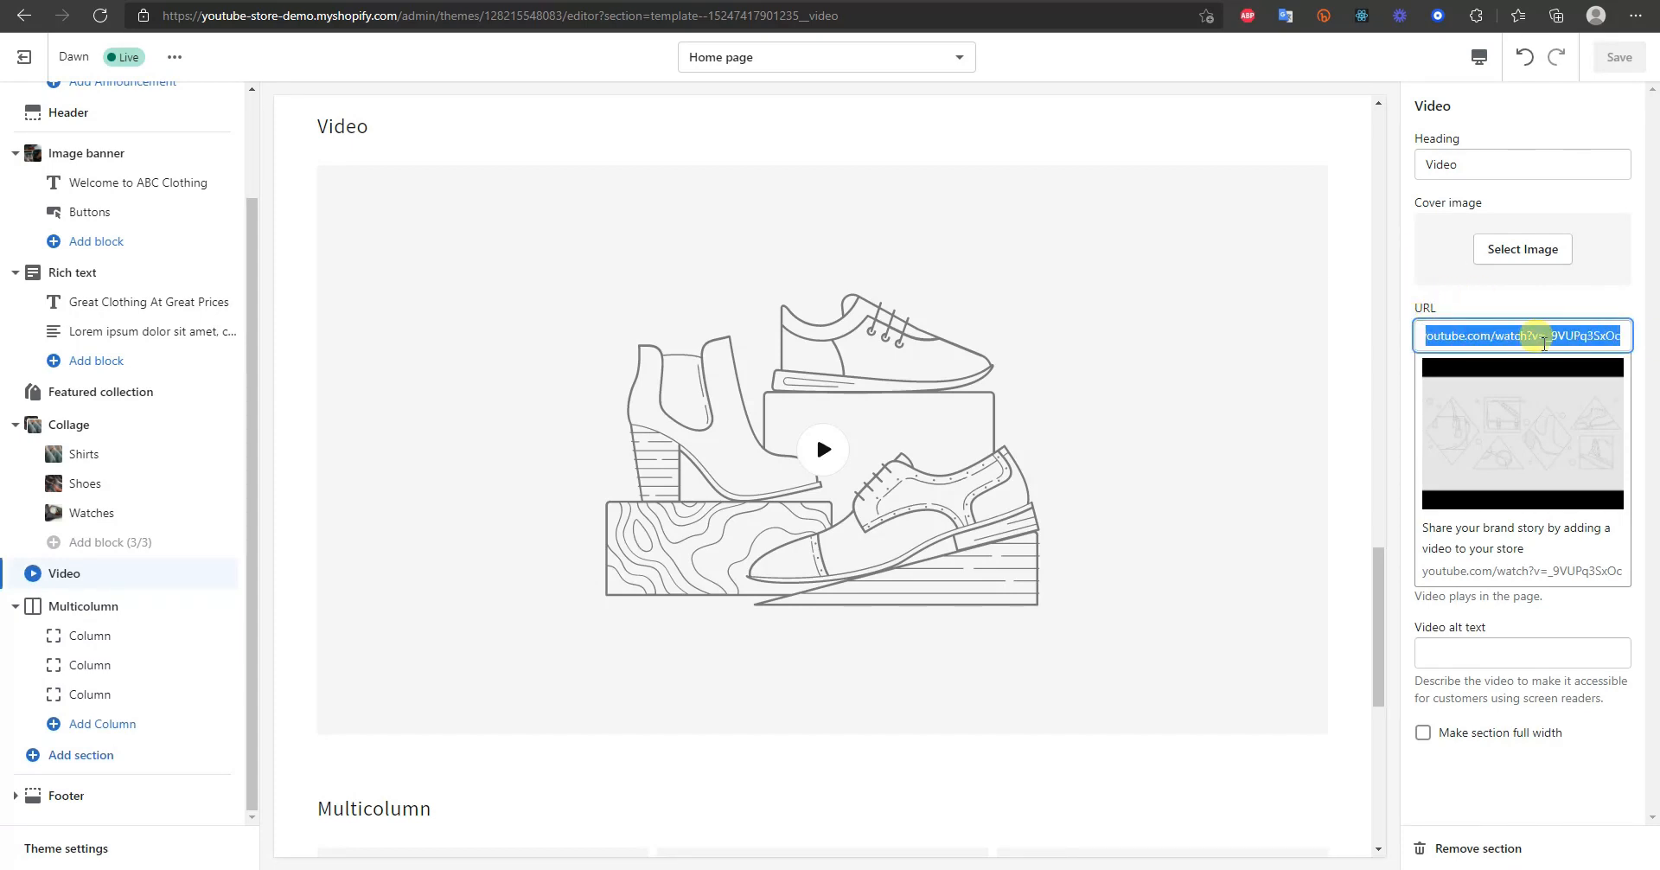
type("https://www.youtube.com/watch?v=6lHDbuhDj9w")
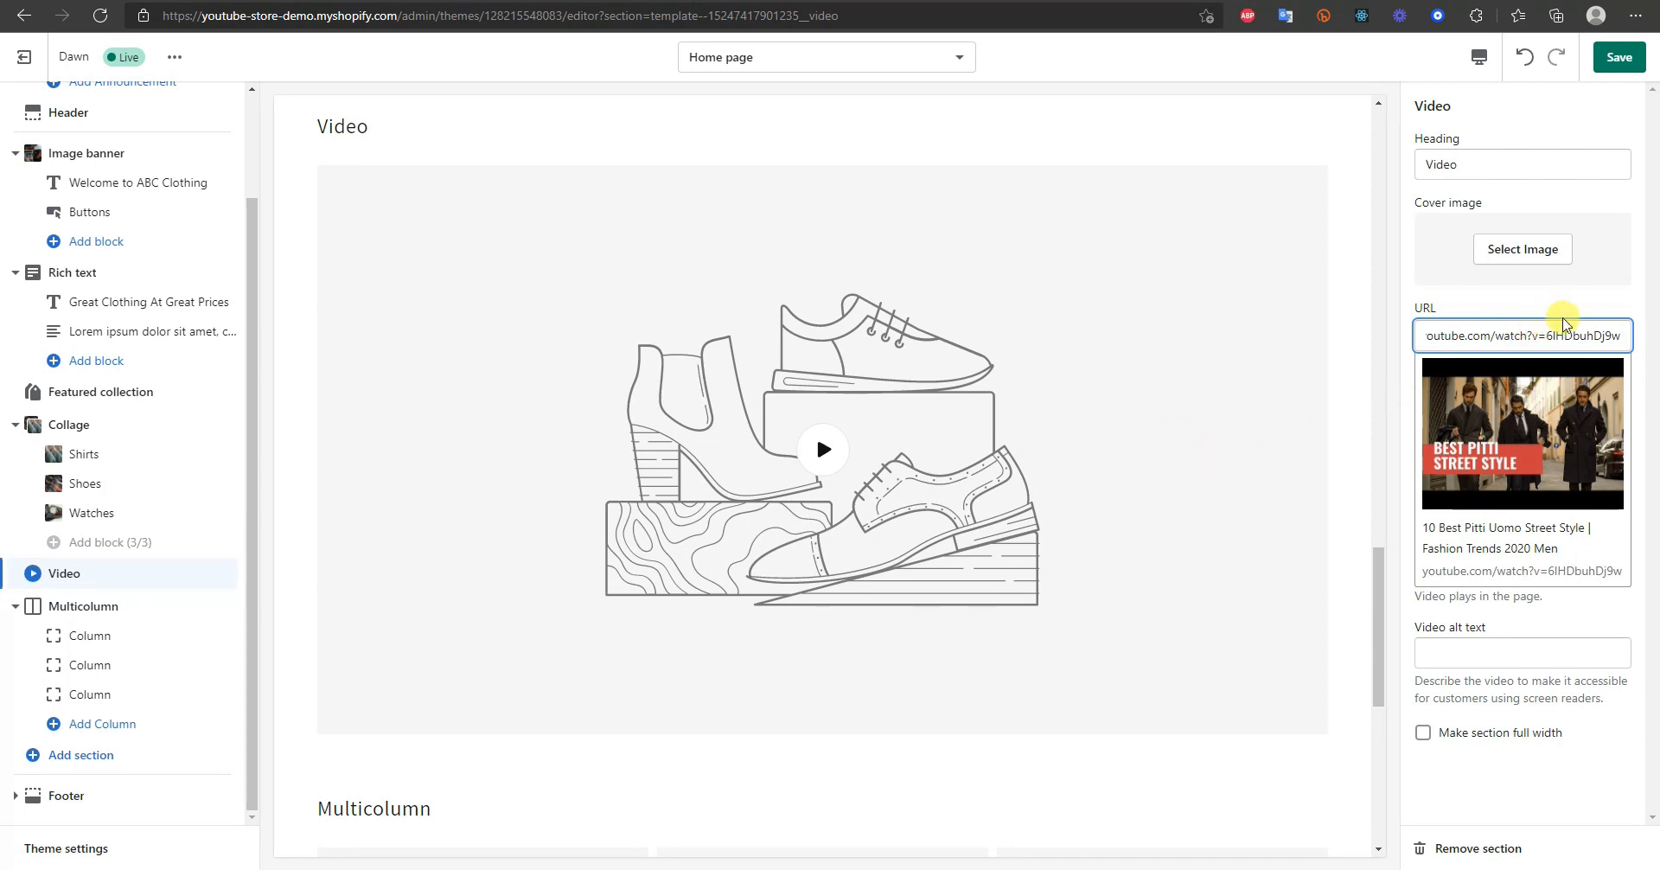
left_click(1590, 304)
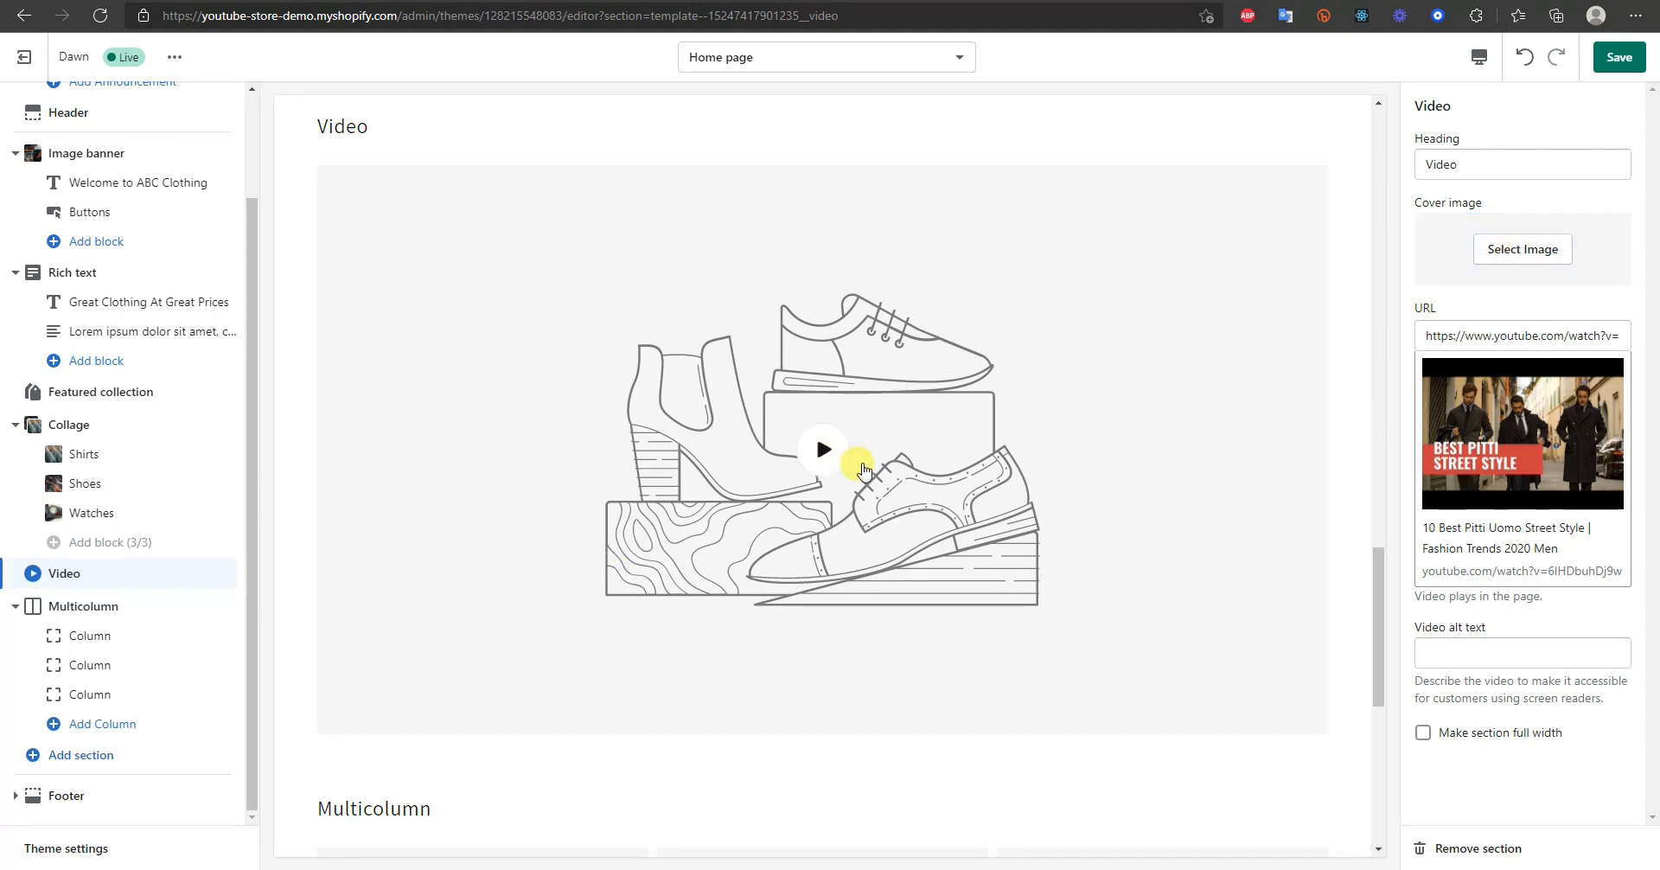
- Set the photo of folded clothes and brown shoes as the Video section's cover image, keeping the section's full width option off
left_click(1573, 252)
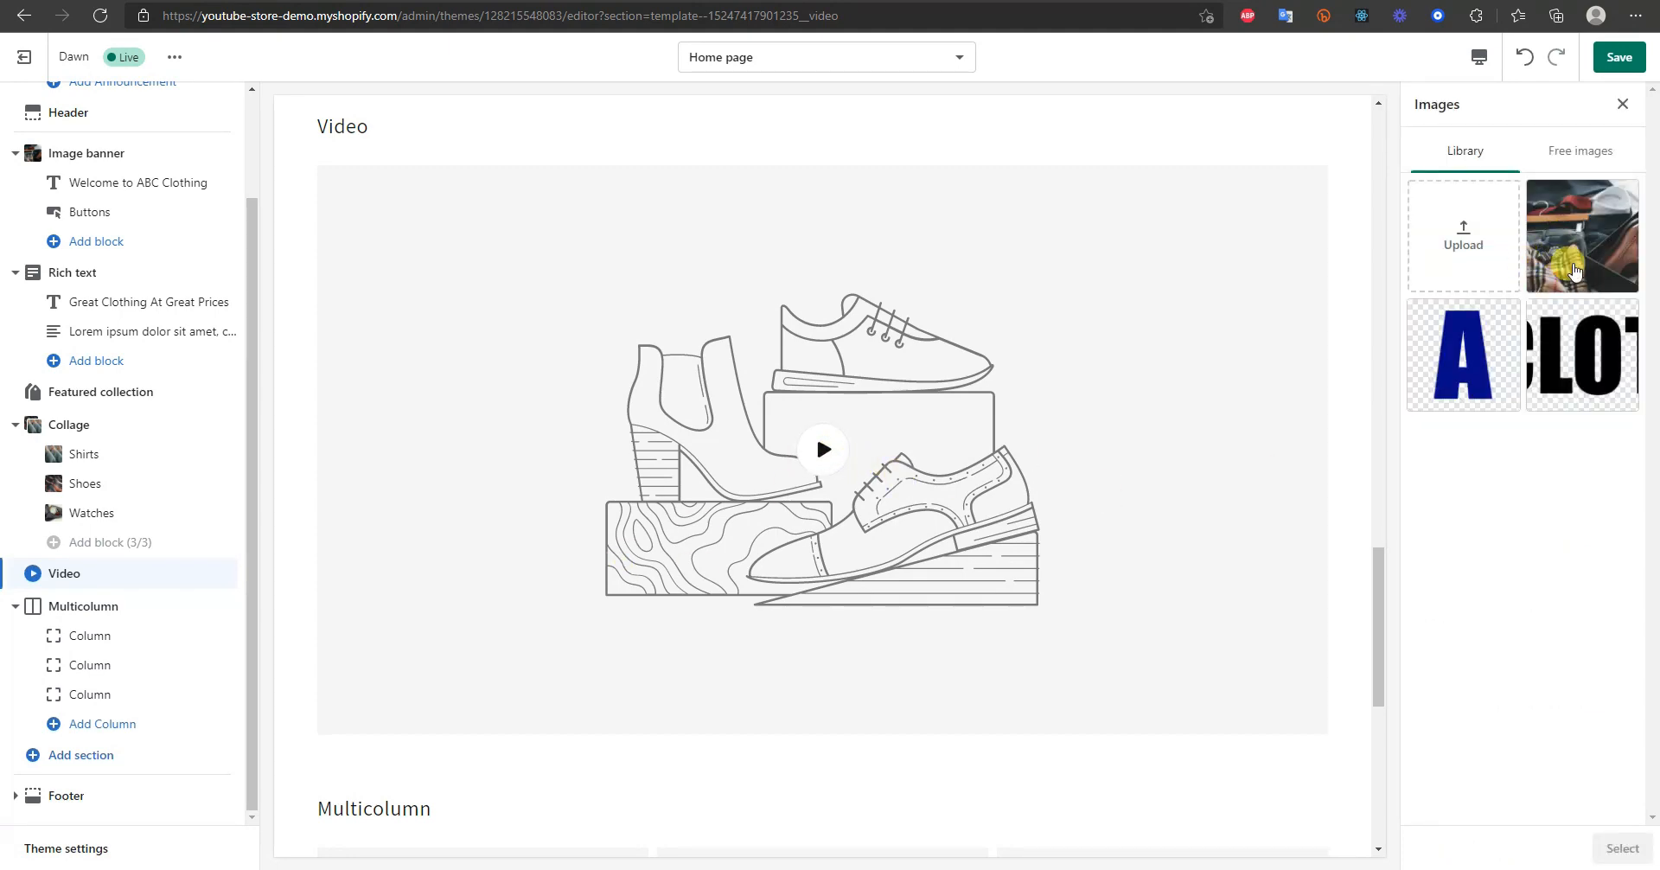
left_click(1586, 254)
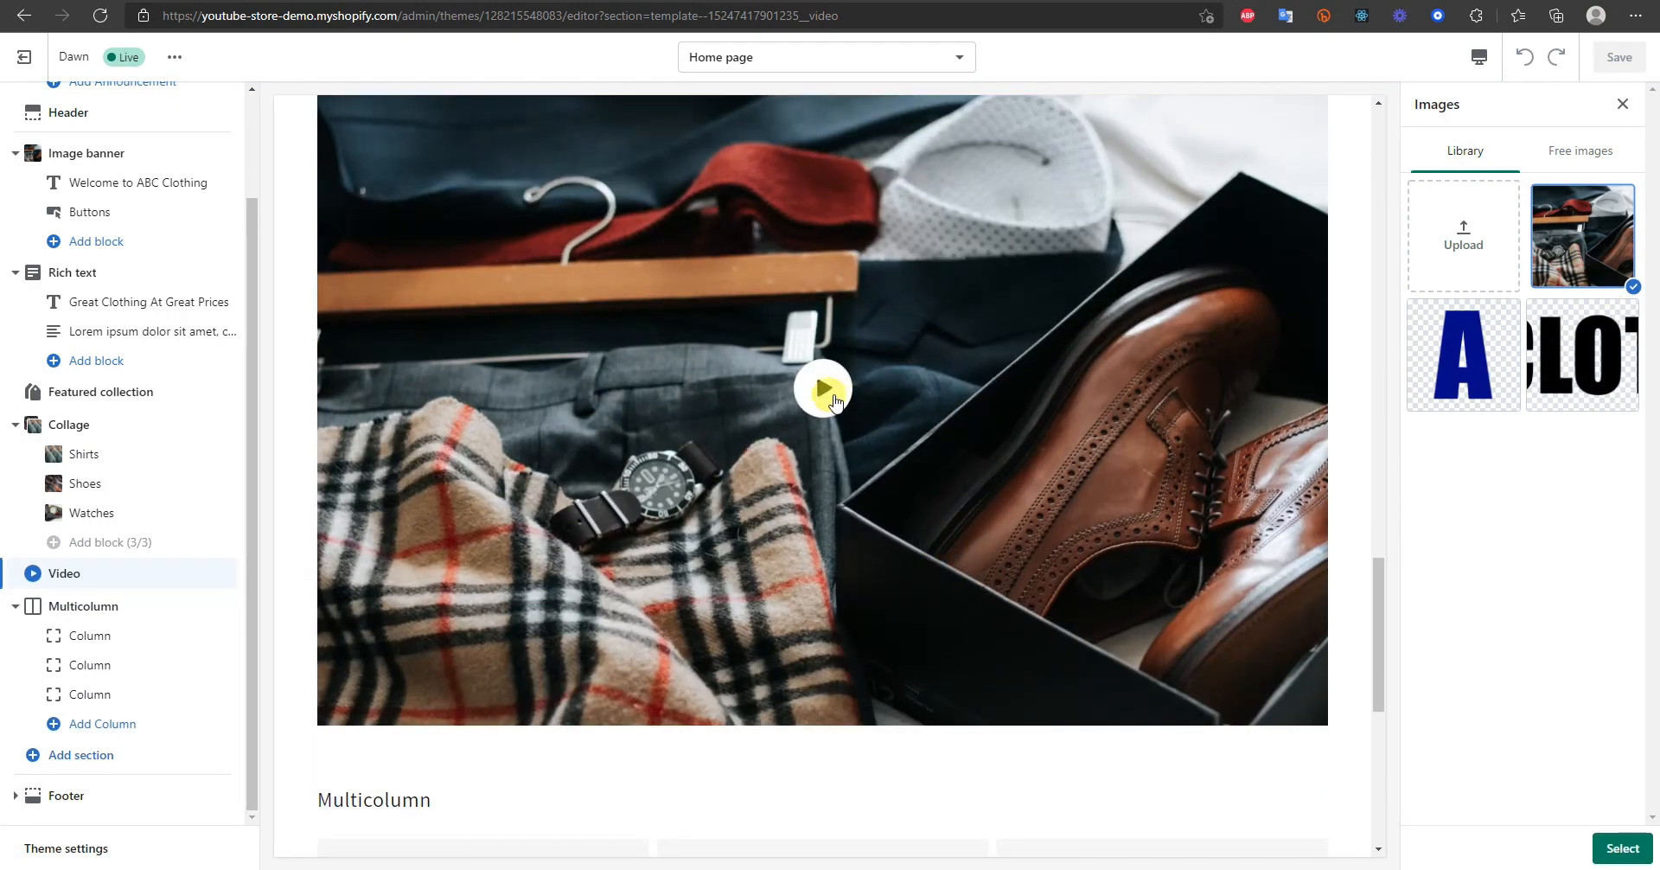
left_click(827, 395)
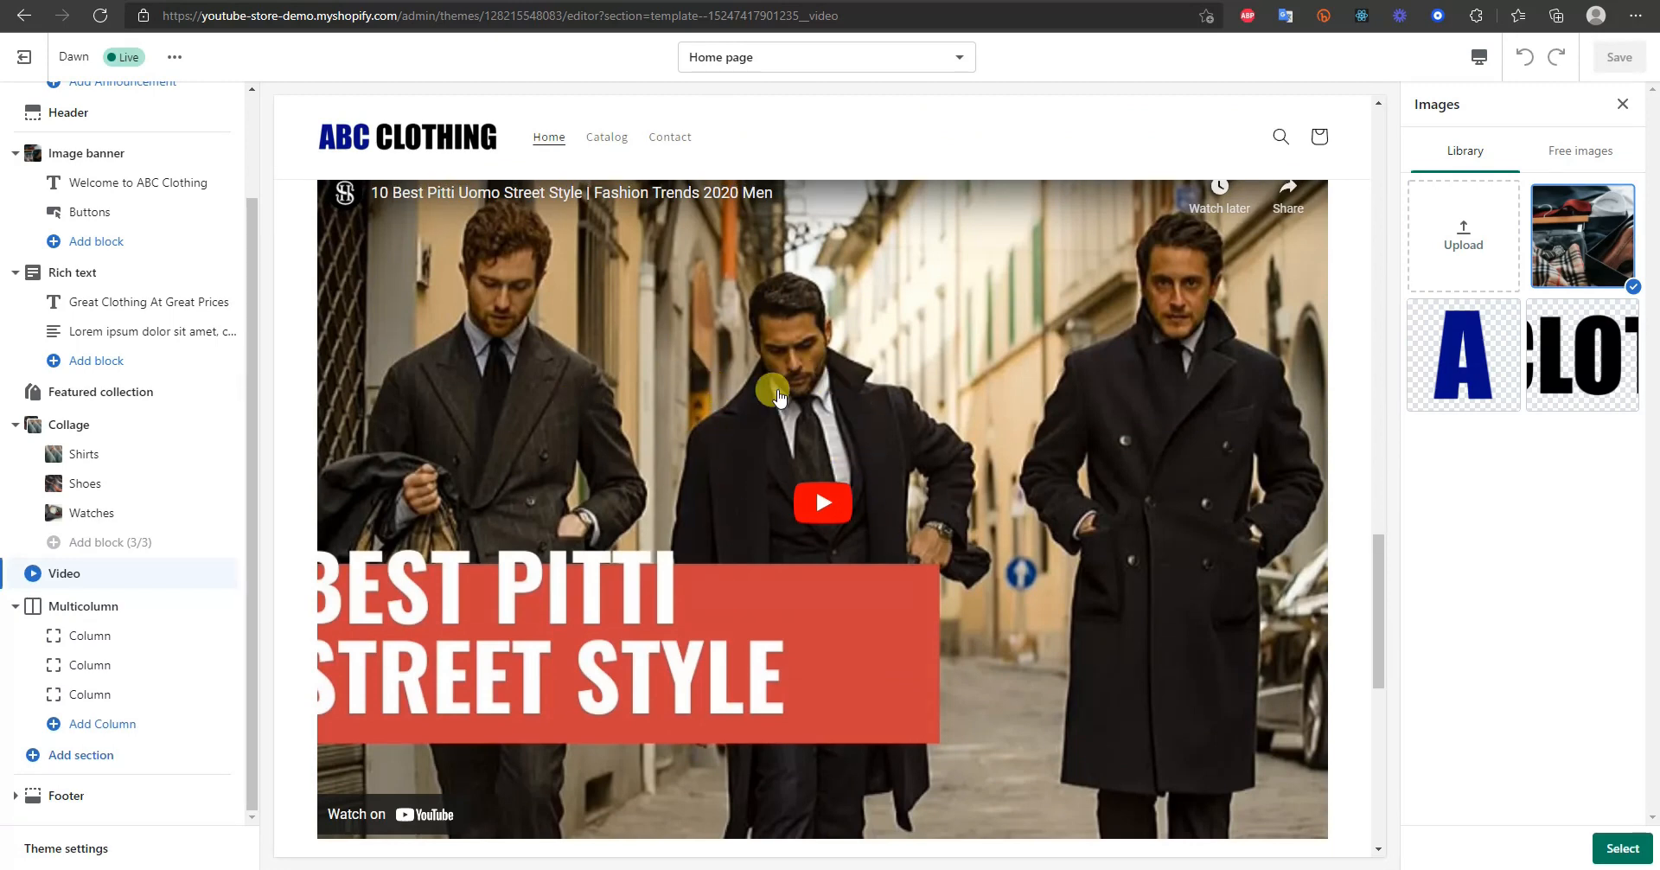
left_click(1622, 848)
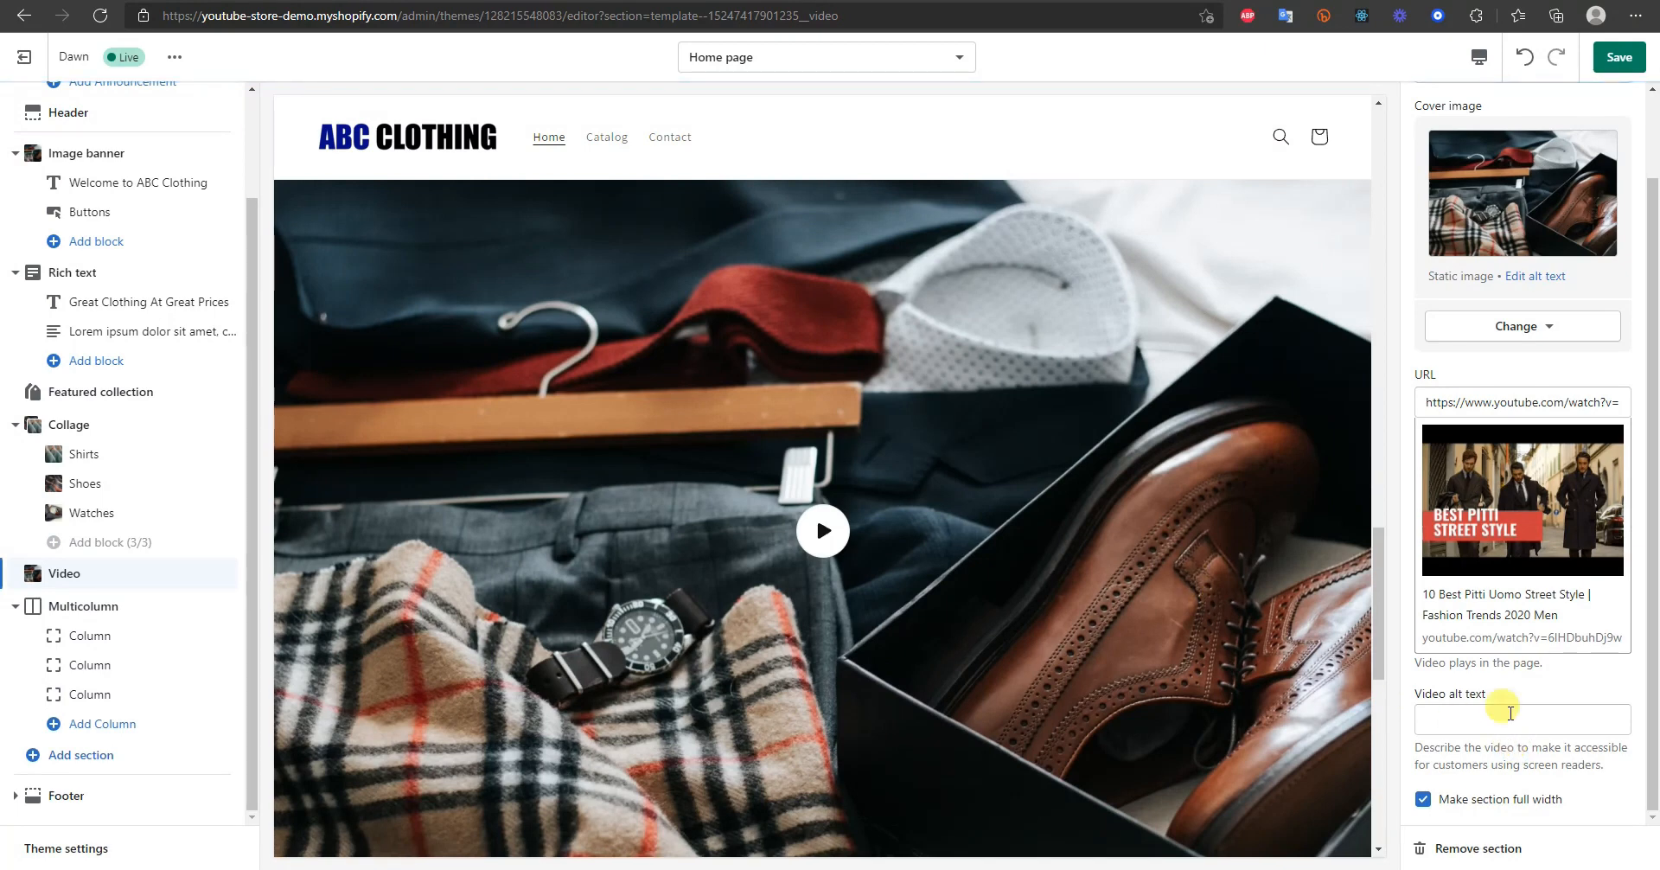
left_click(1490, 801)
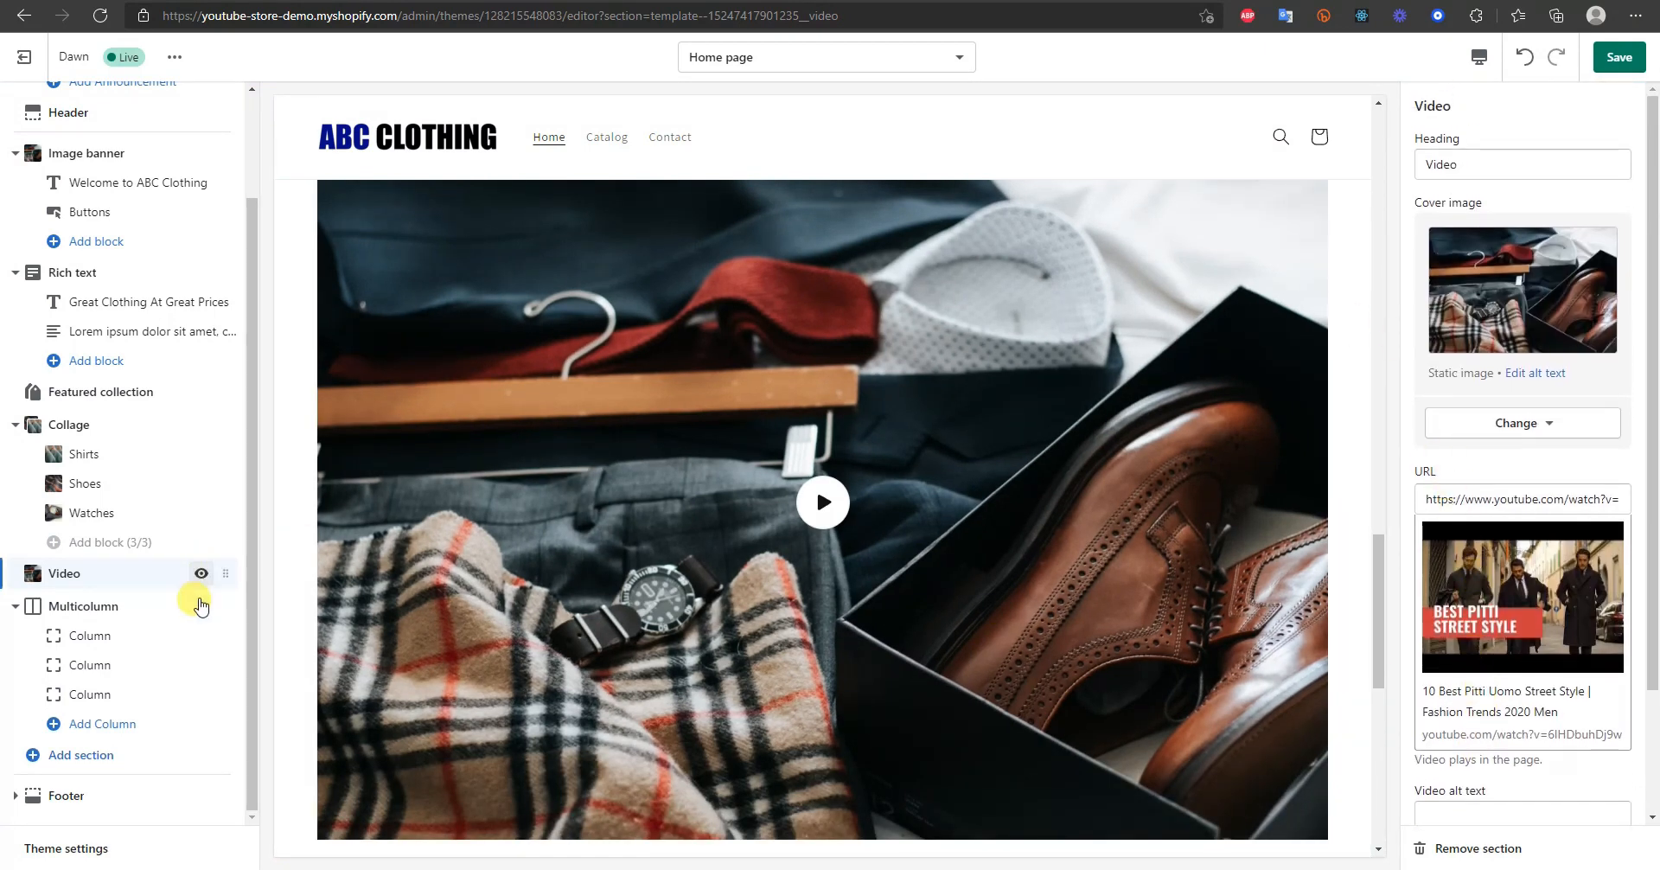
- Set the Multicolumn section's heading to "Featured In", column alignment to Center and secondary background to None, and clear its button label
scroll(1477, 620, "down", 2)
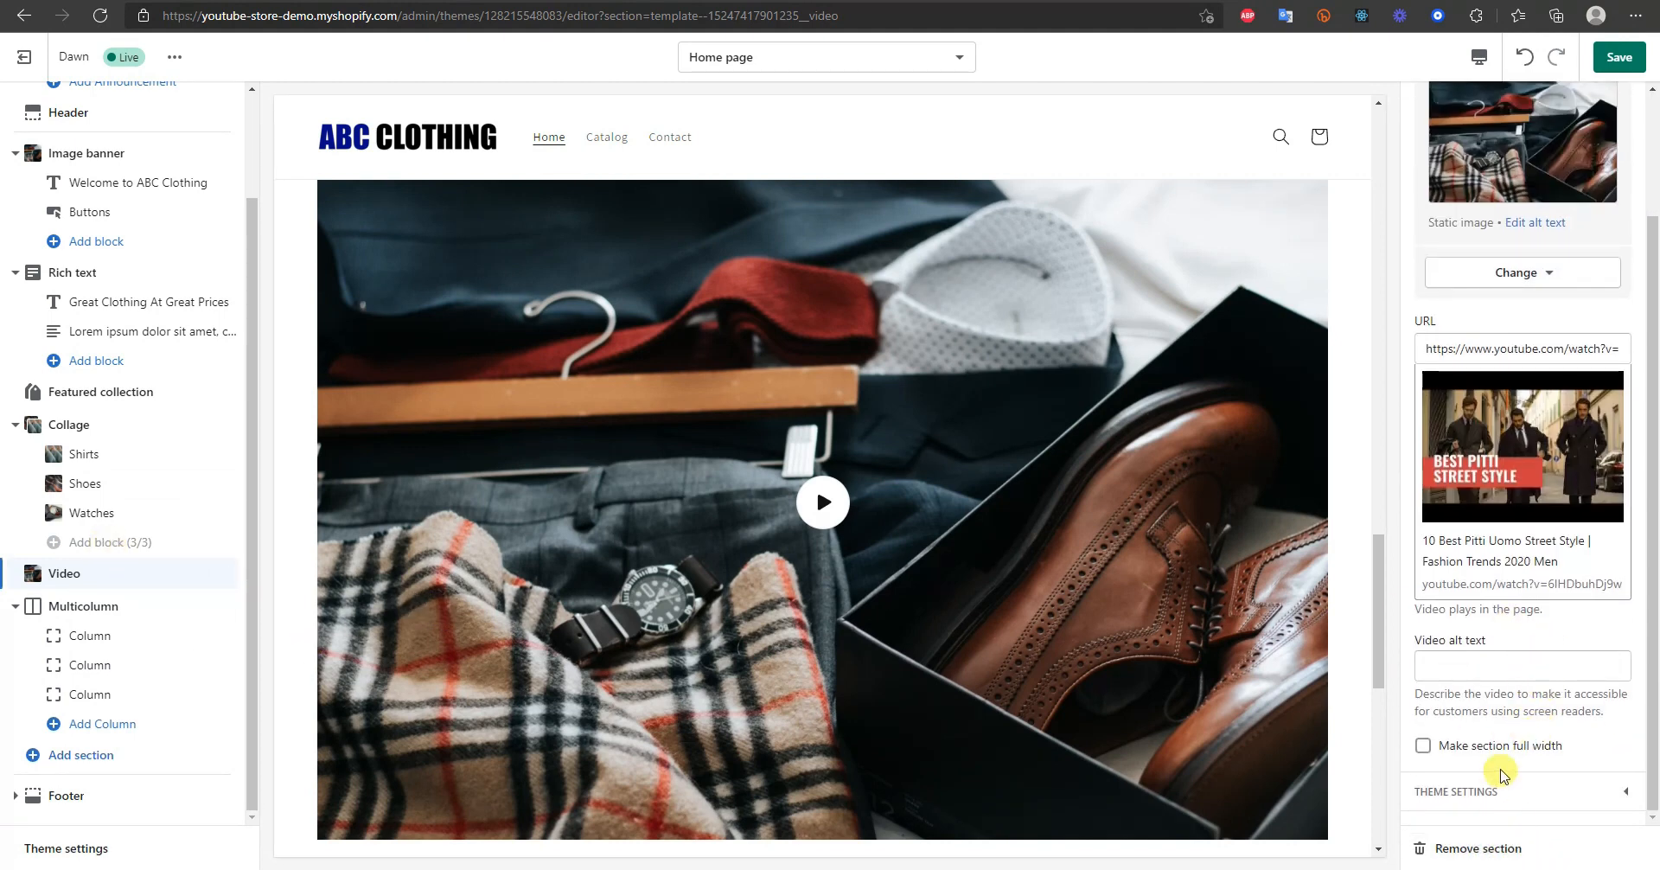
scroll(778, 611, "down", 5)
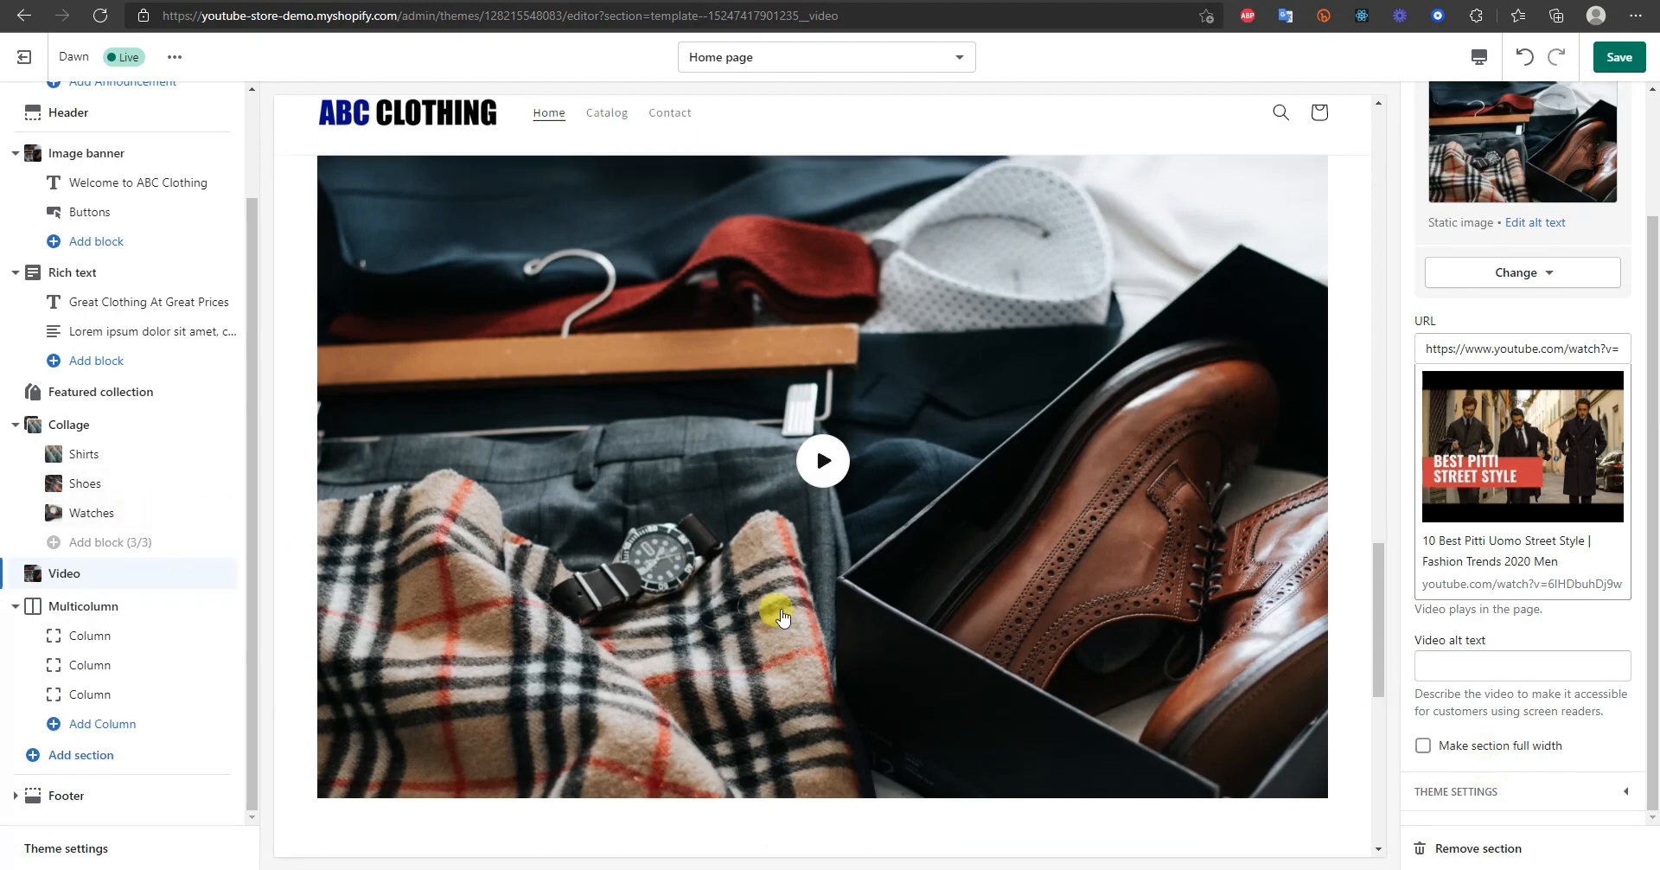
scroll(882, 617, "down", 3)
scroll(493, 582, "up", 2)
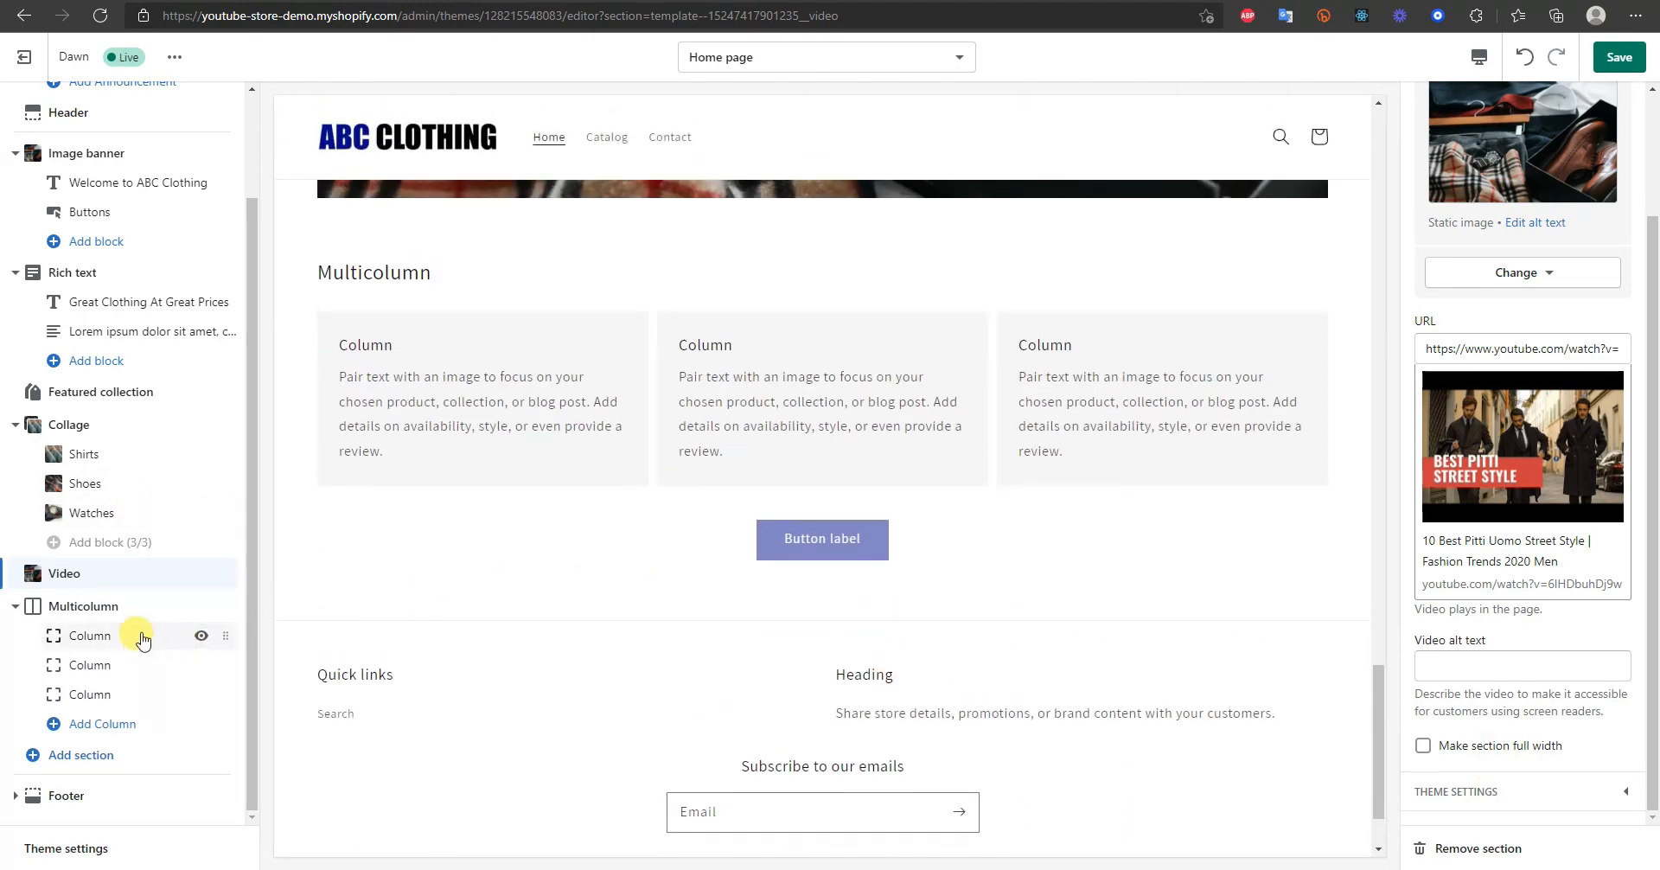
left_click(116, 612)
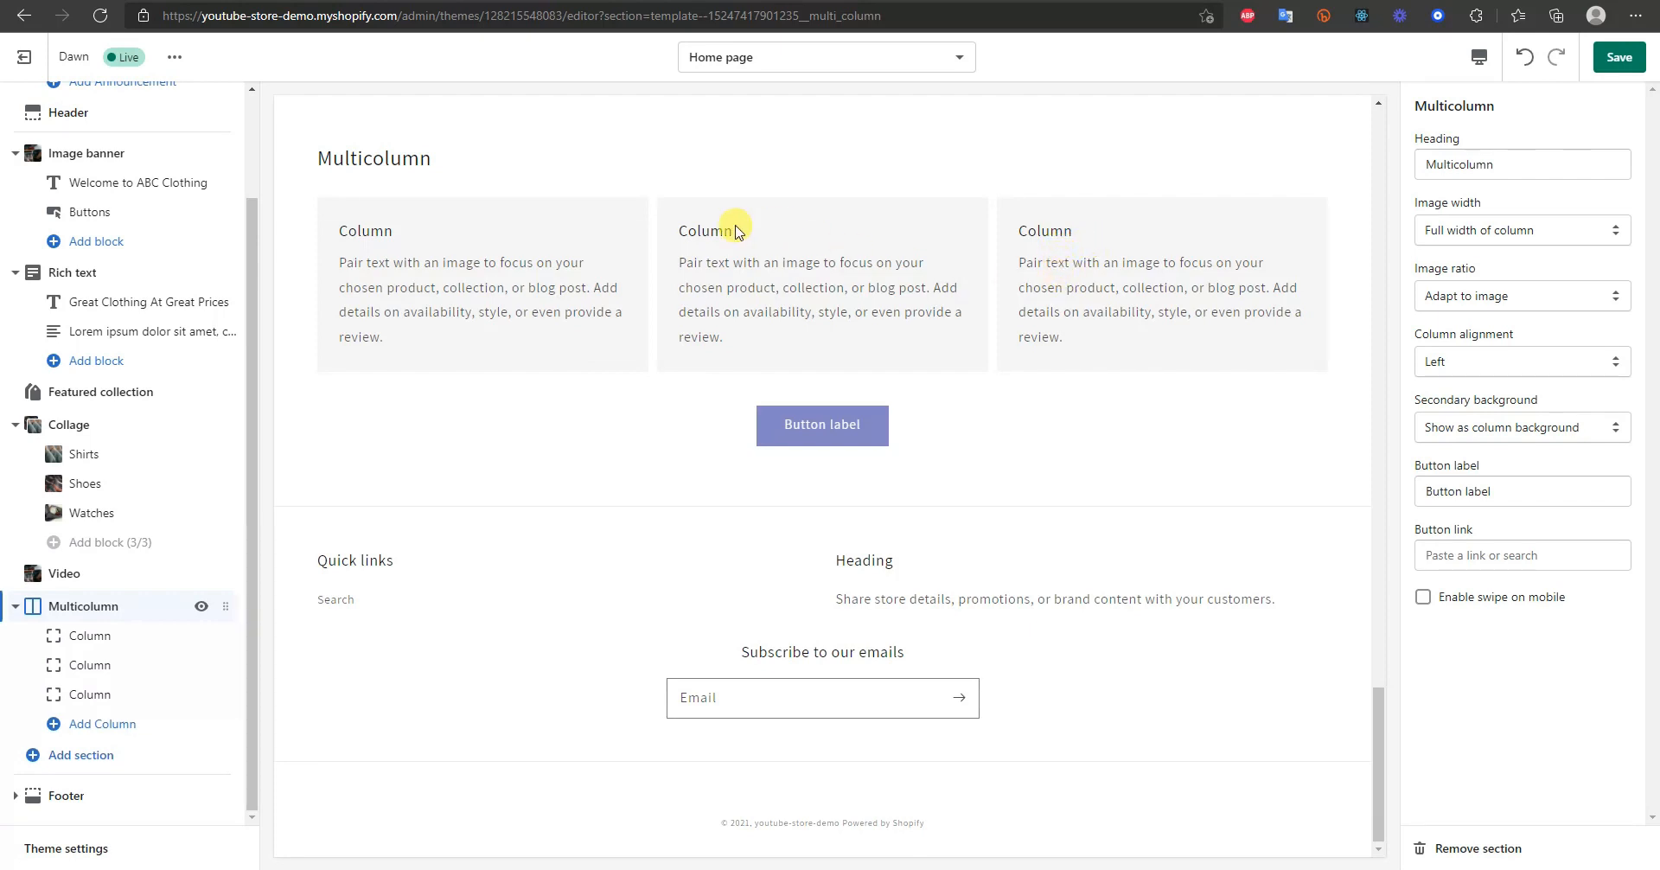
double_click(1528, 162)
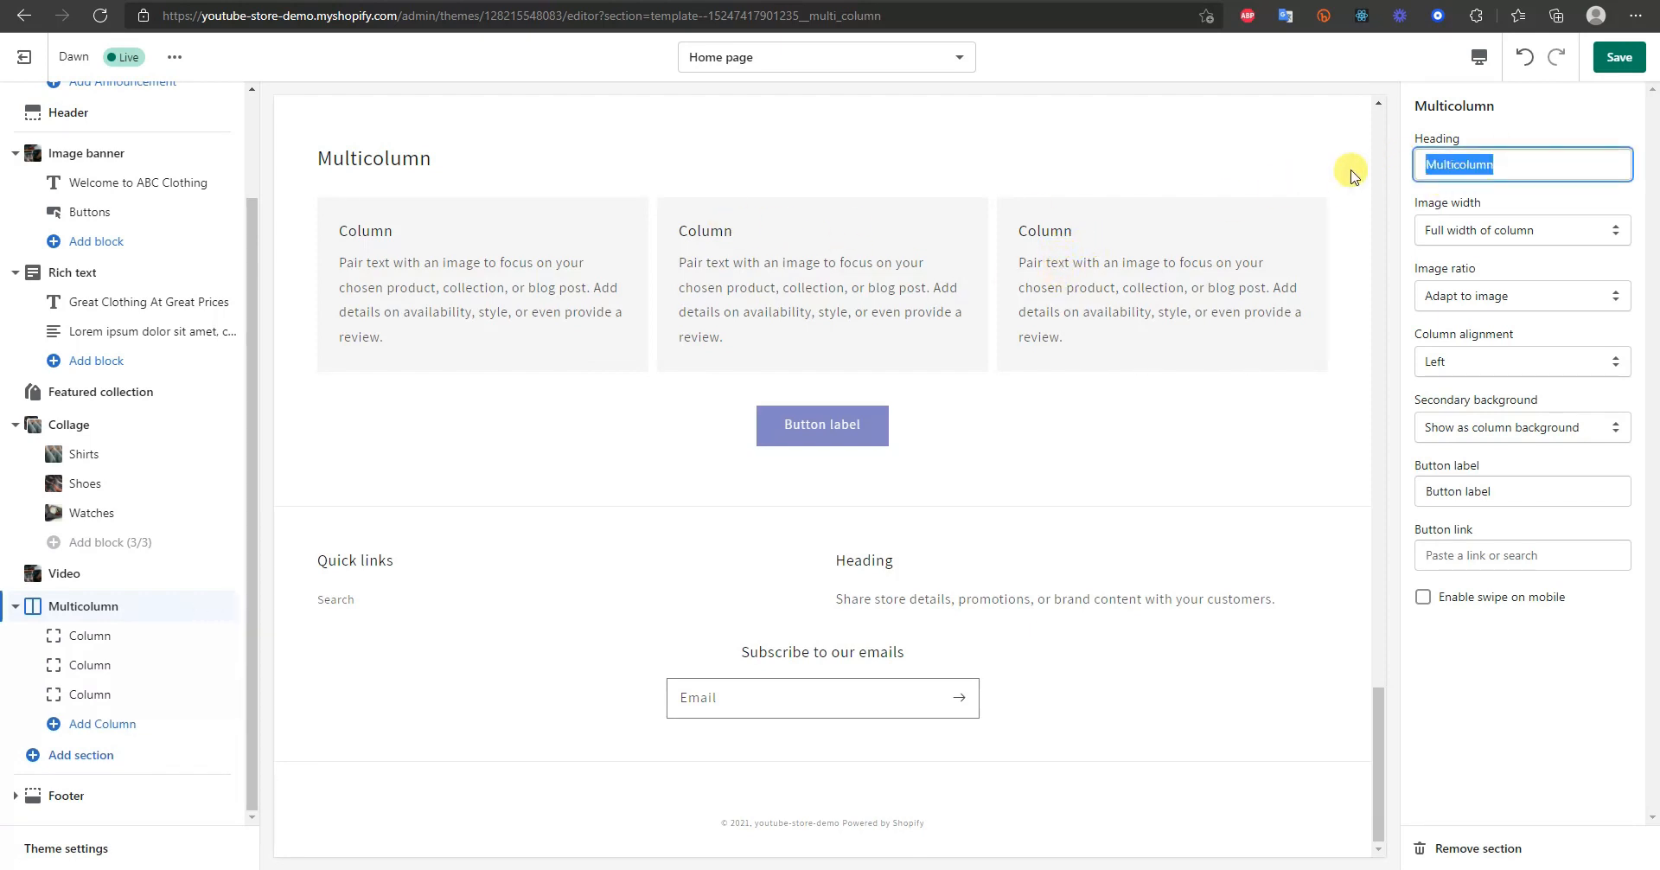
type("Featured In")
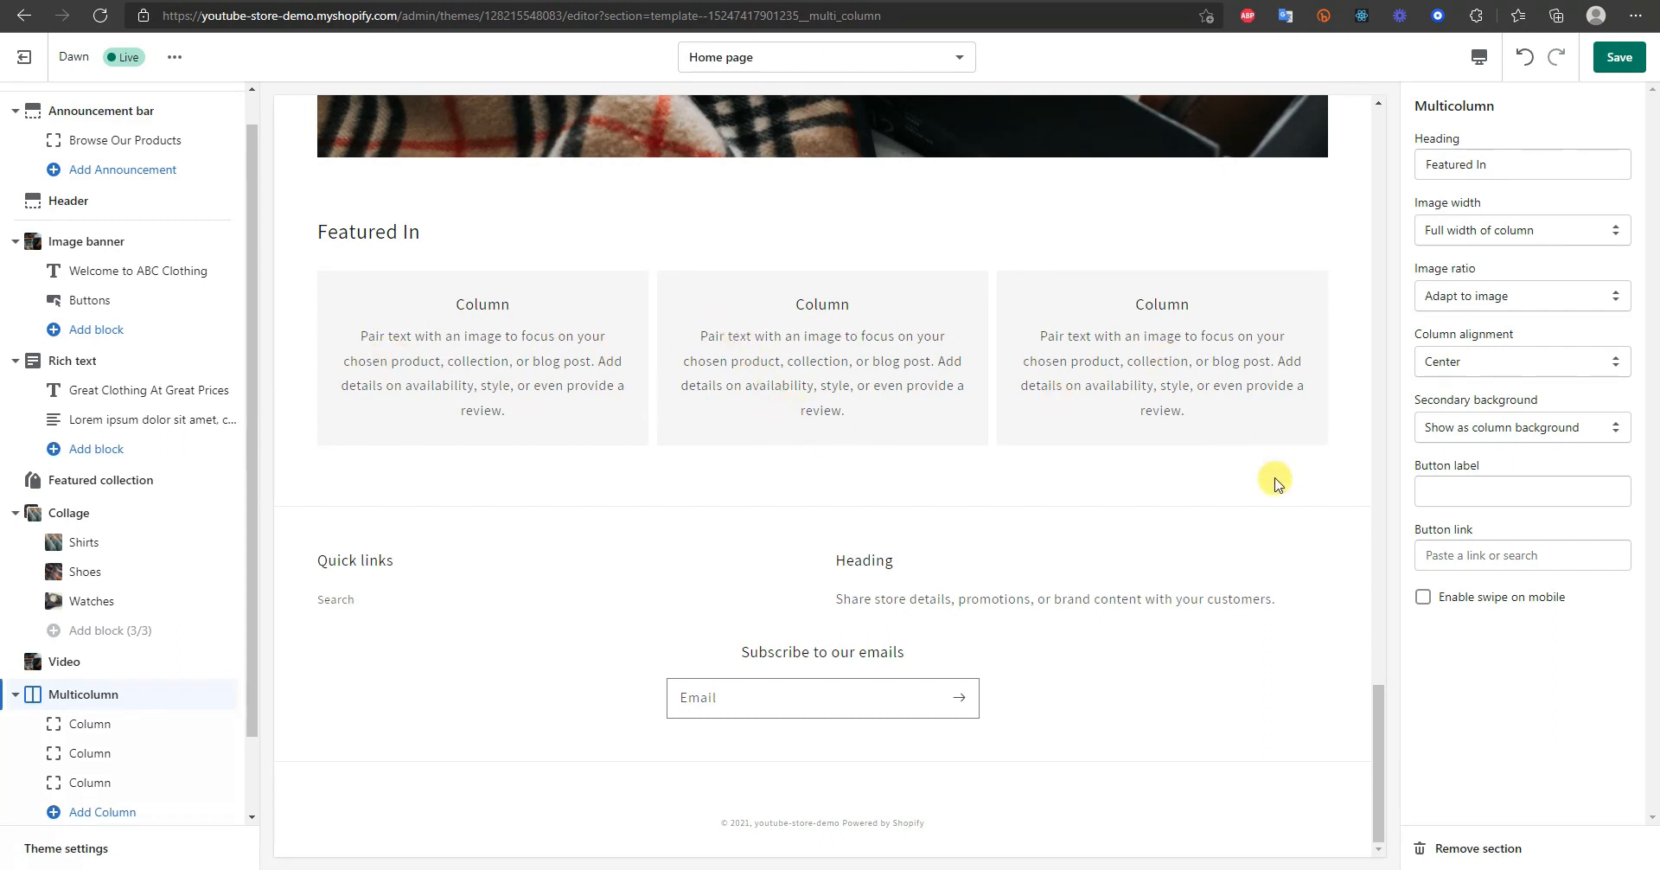
left_click(1565, 427)
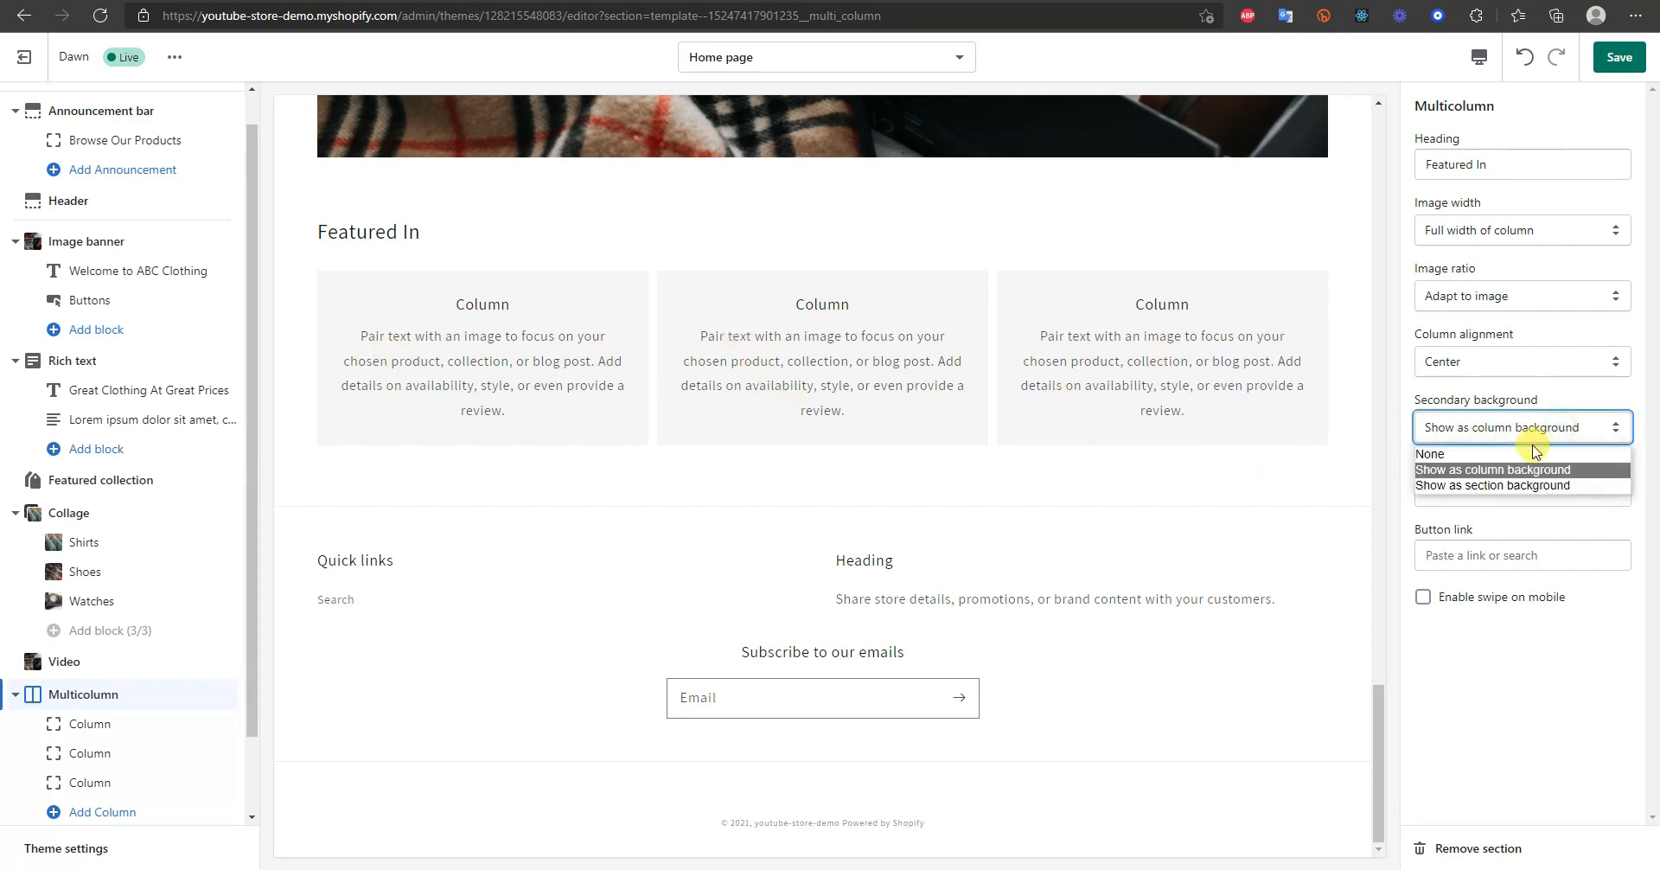
left_click(1431, 447)
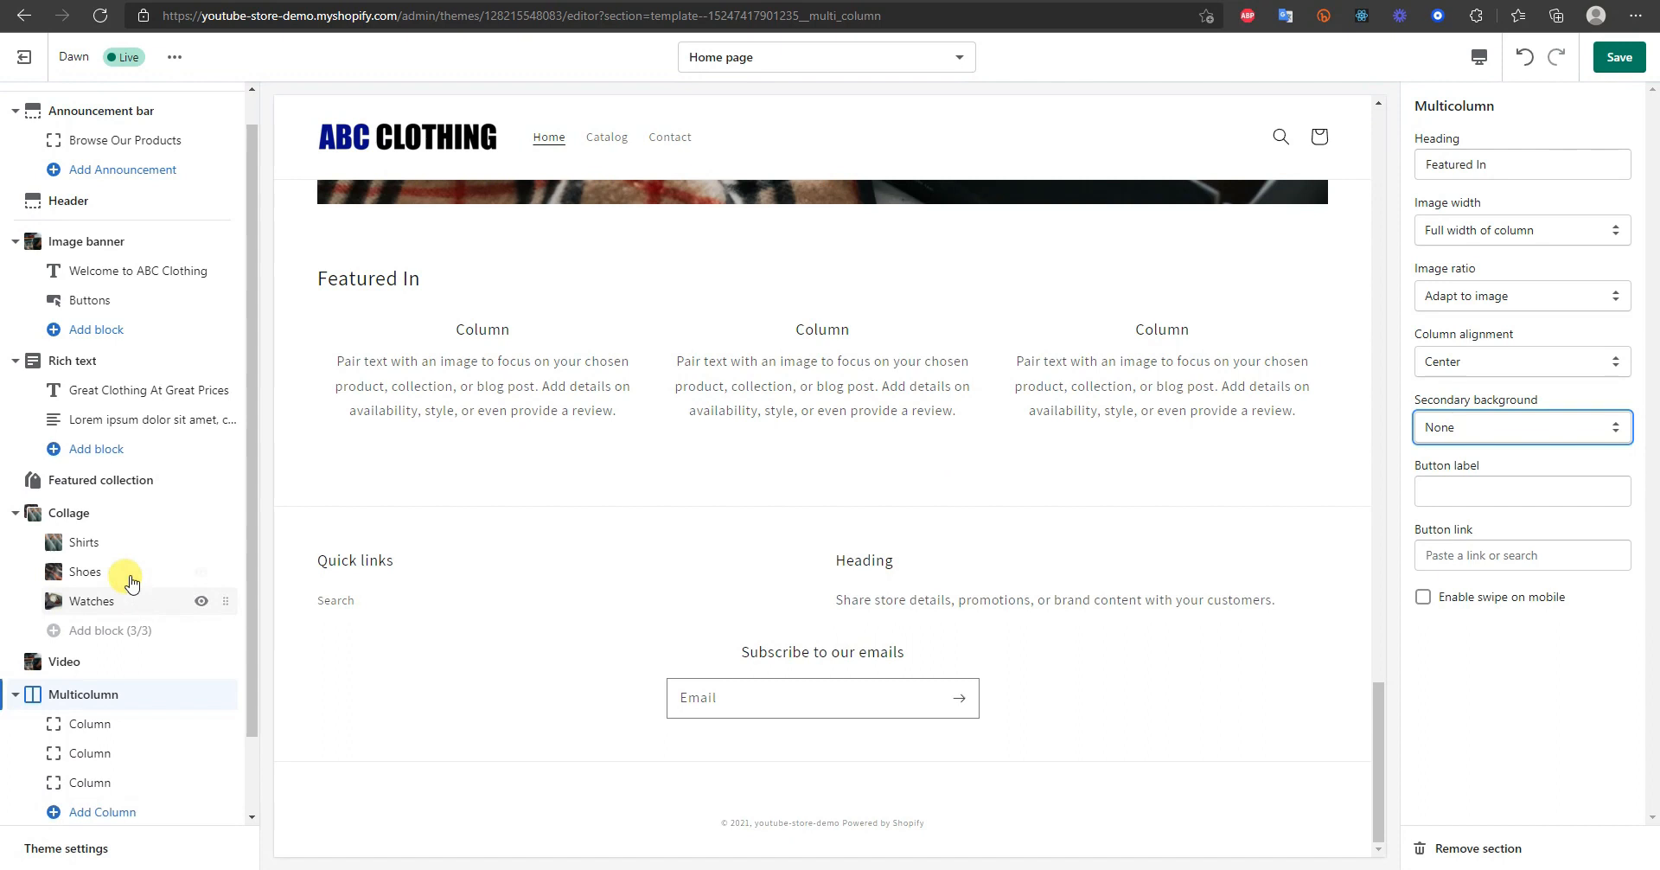
- Clear the description and heading of the first Multicolumn column and assign the Vanity Fair logo as its image
left_click(108, 723)
left_click_drag(1470, 448, 1414, 391)
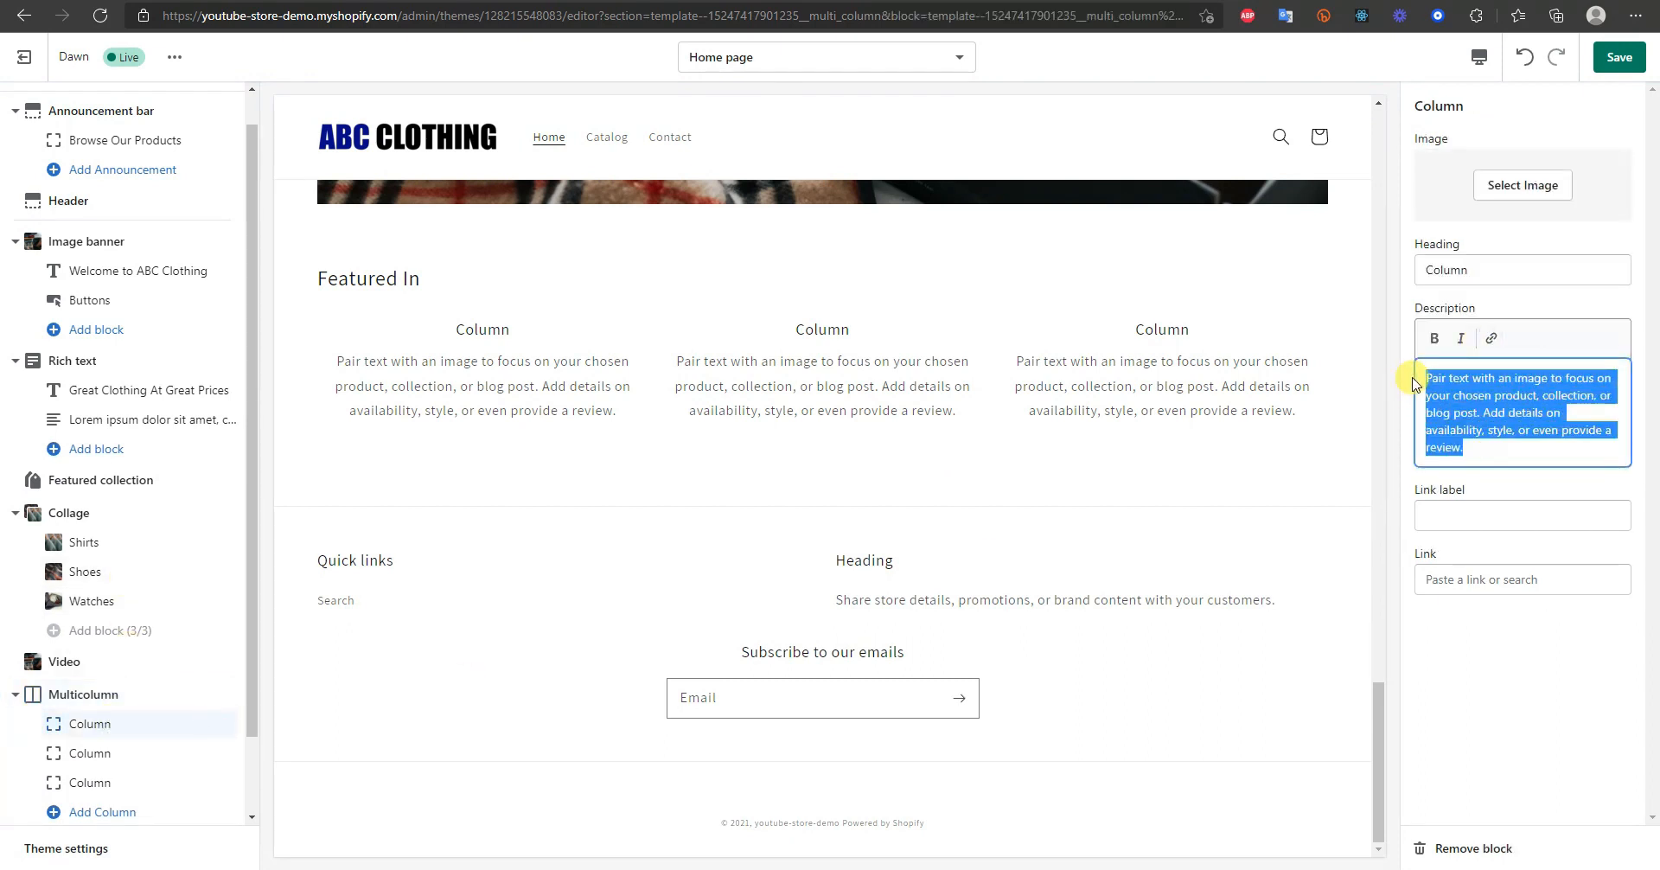
key("BackSpace")
left_click(1504, 263)
key("ctrl+a")
key("BackSpace")
left_click(1514, 185)
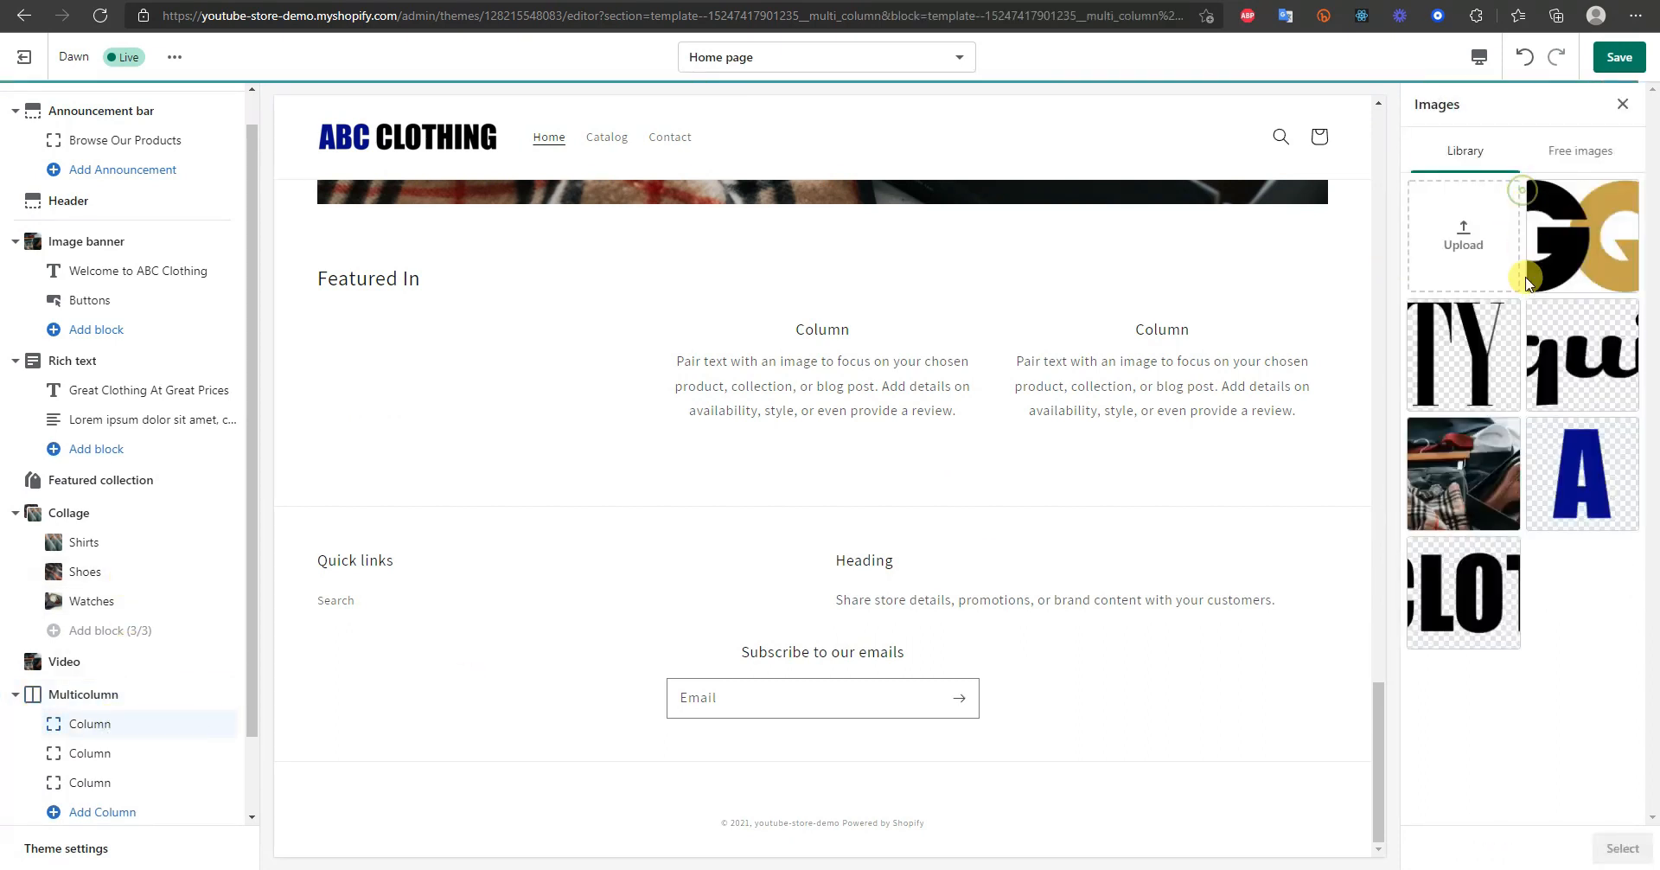
left_click(1469, 354)
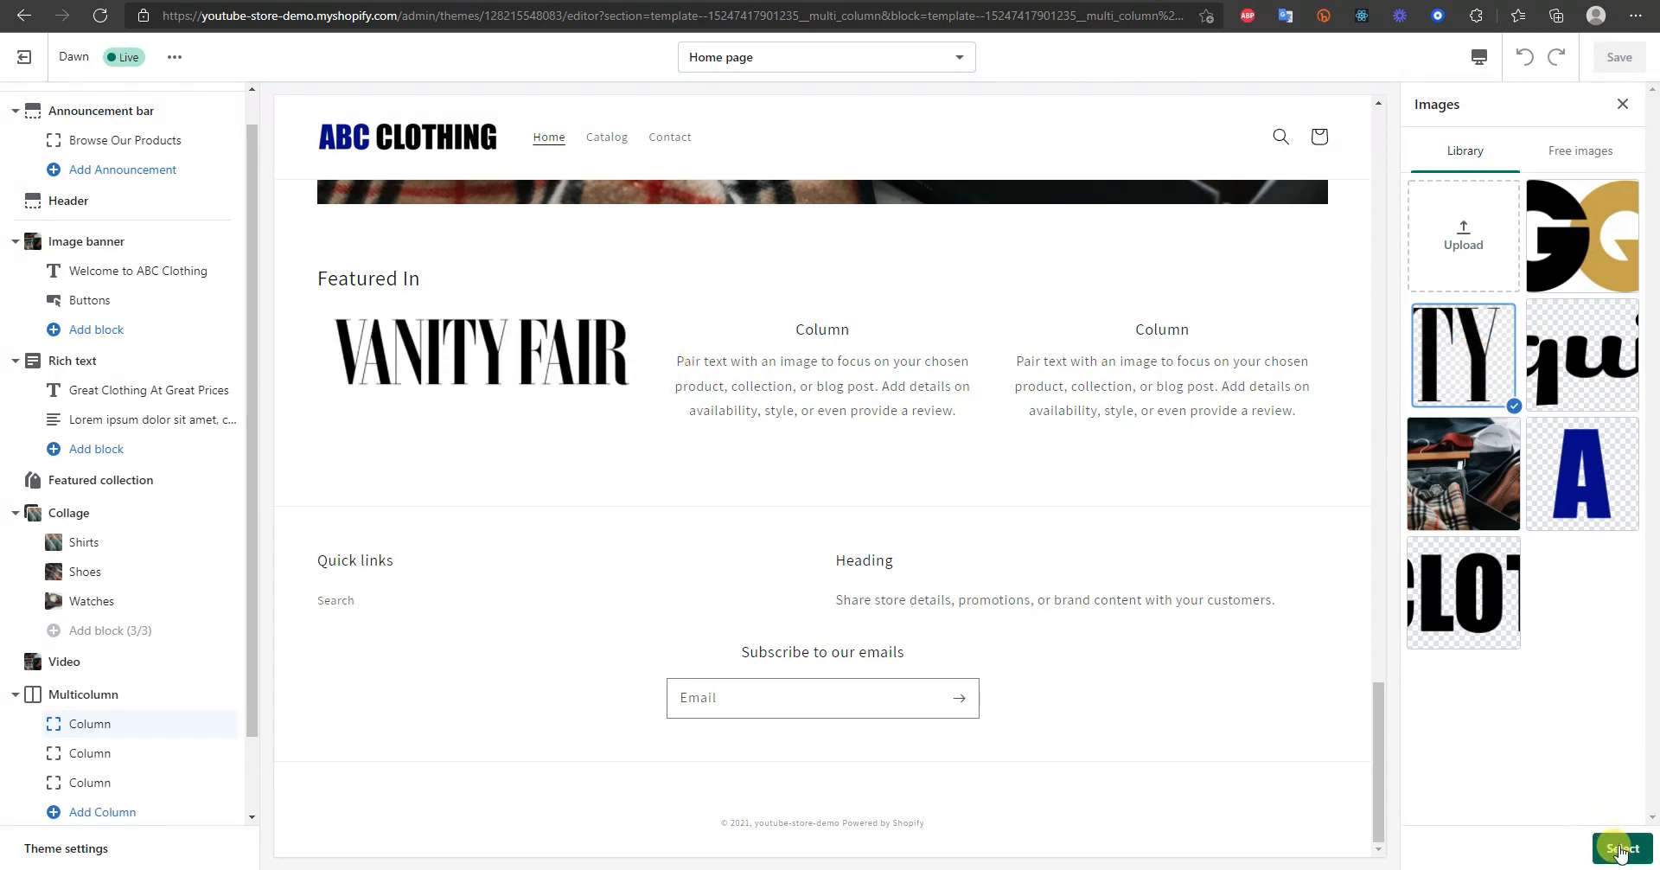
left_click(1621, 849)
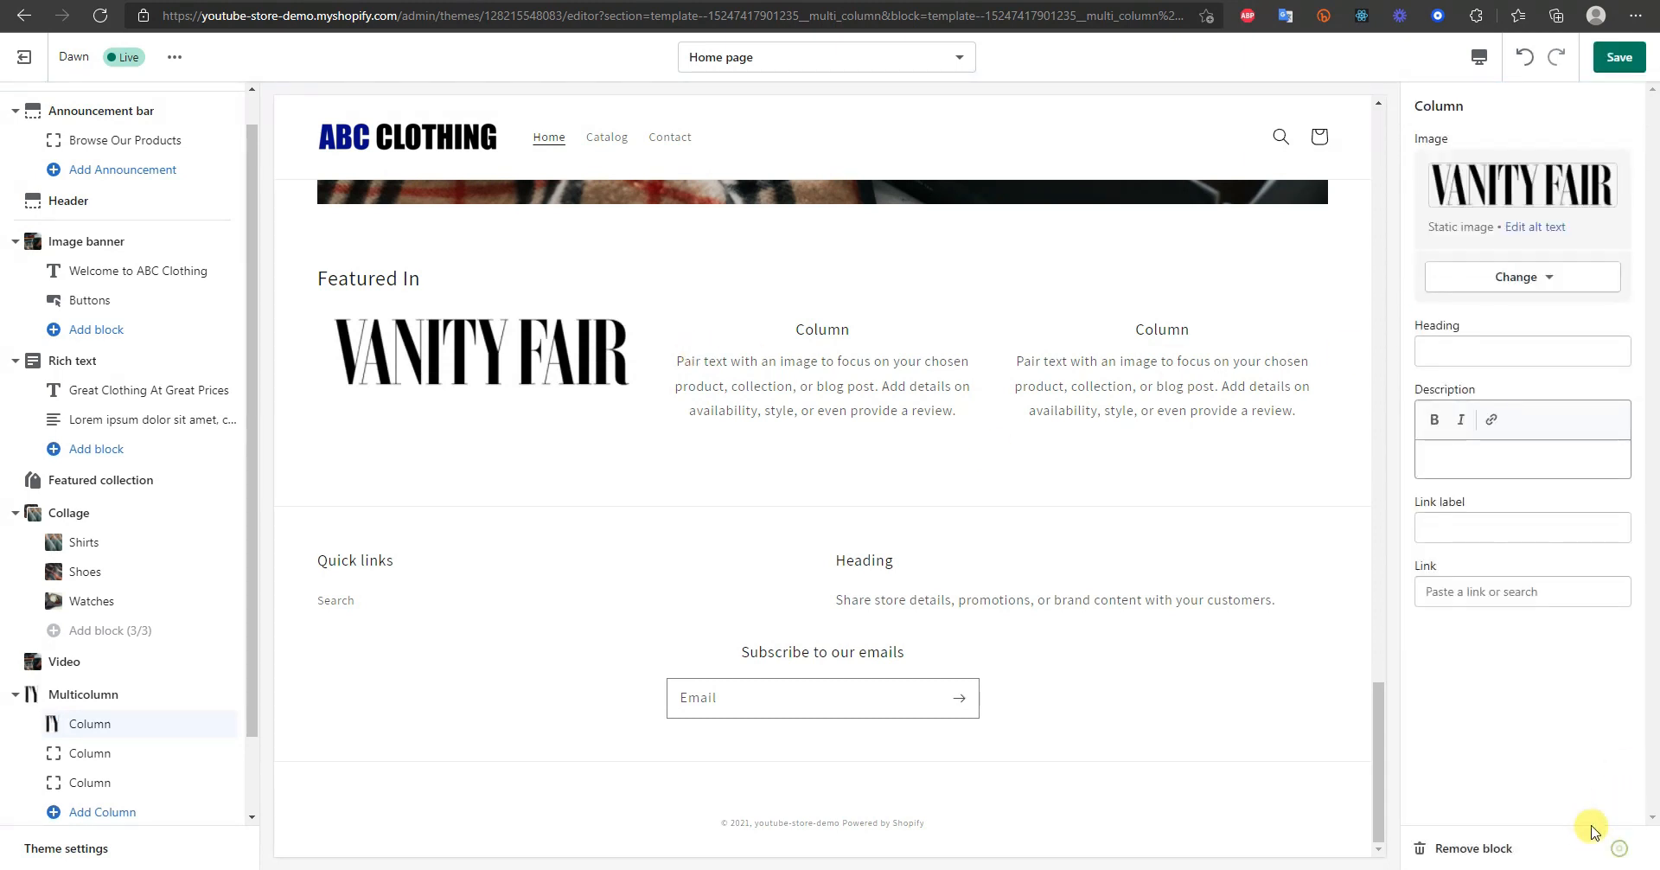
- Replace the second Multicolumn column's description and heading with the Vanity Fair logo image
left_click(100, 756)
left_click_drag(1477, 449, 1400, 373)
key("BackSpace")
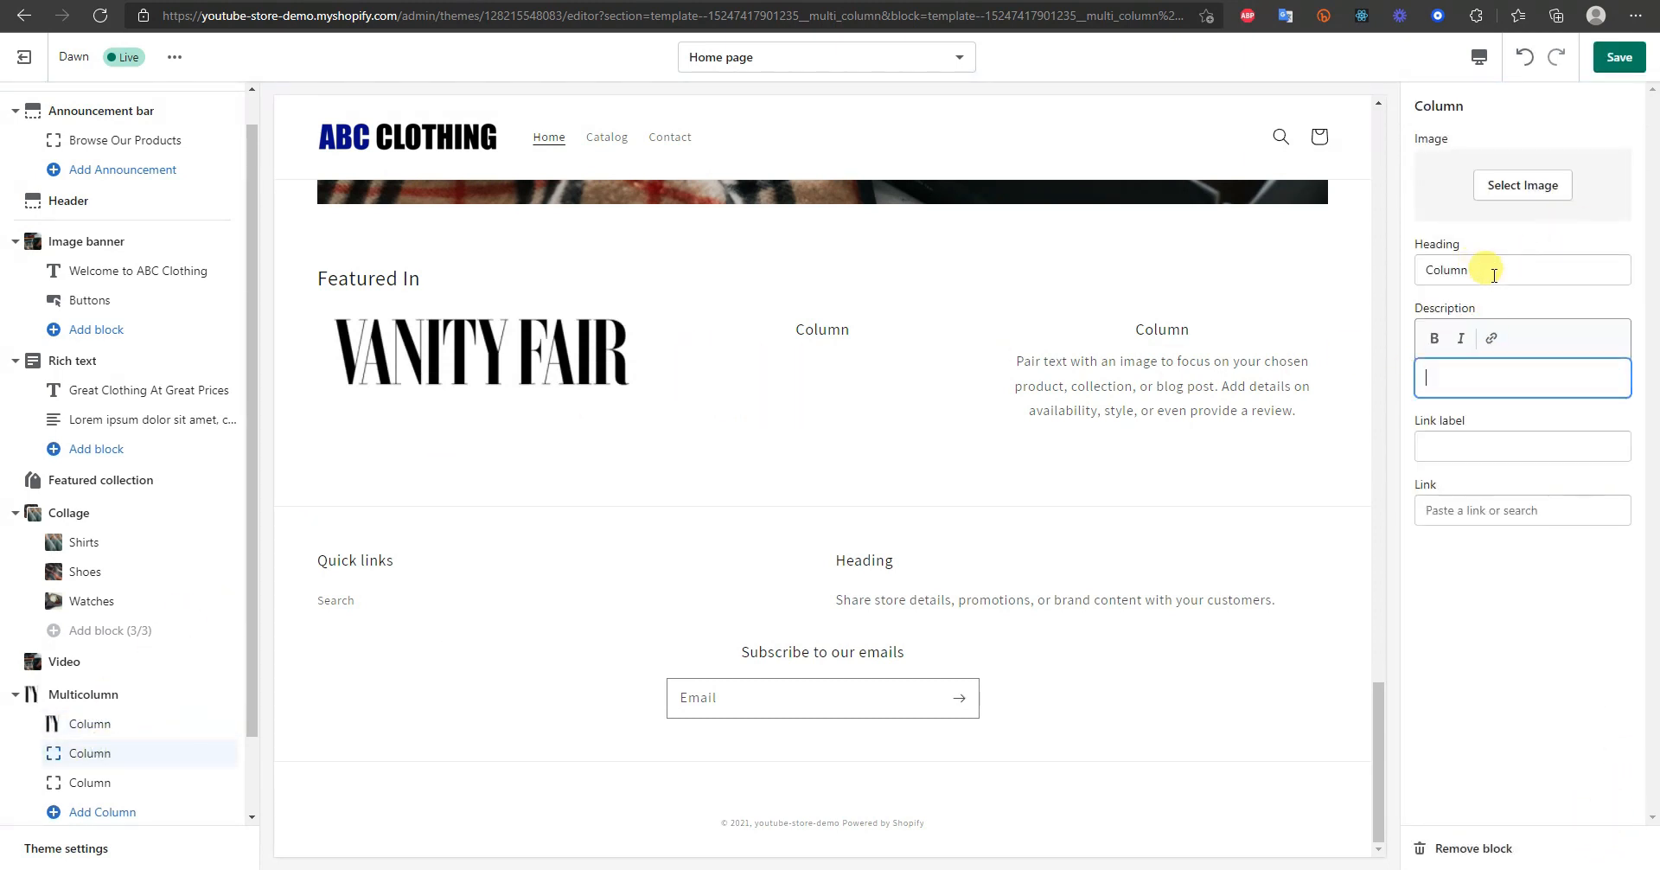
left_click(1522, 185)
left_click(1463, 354)
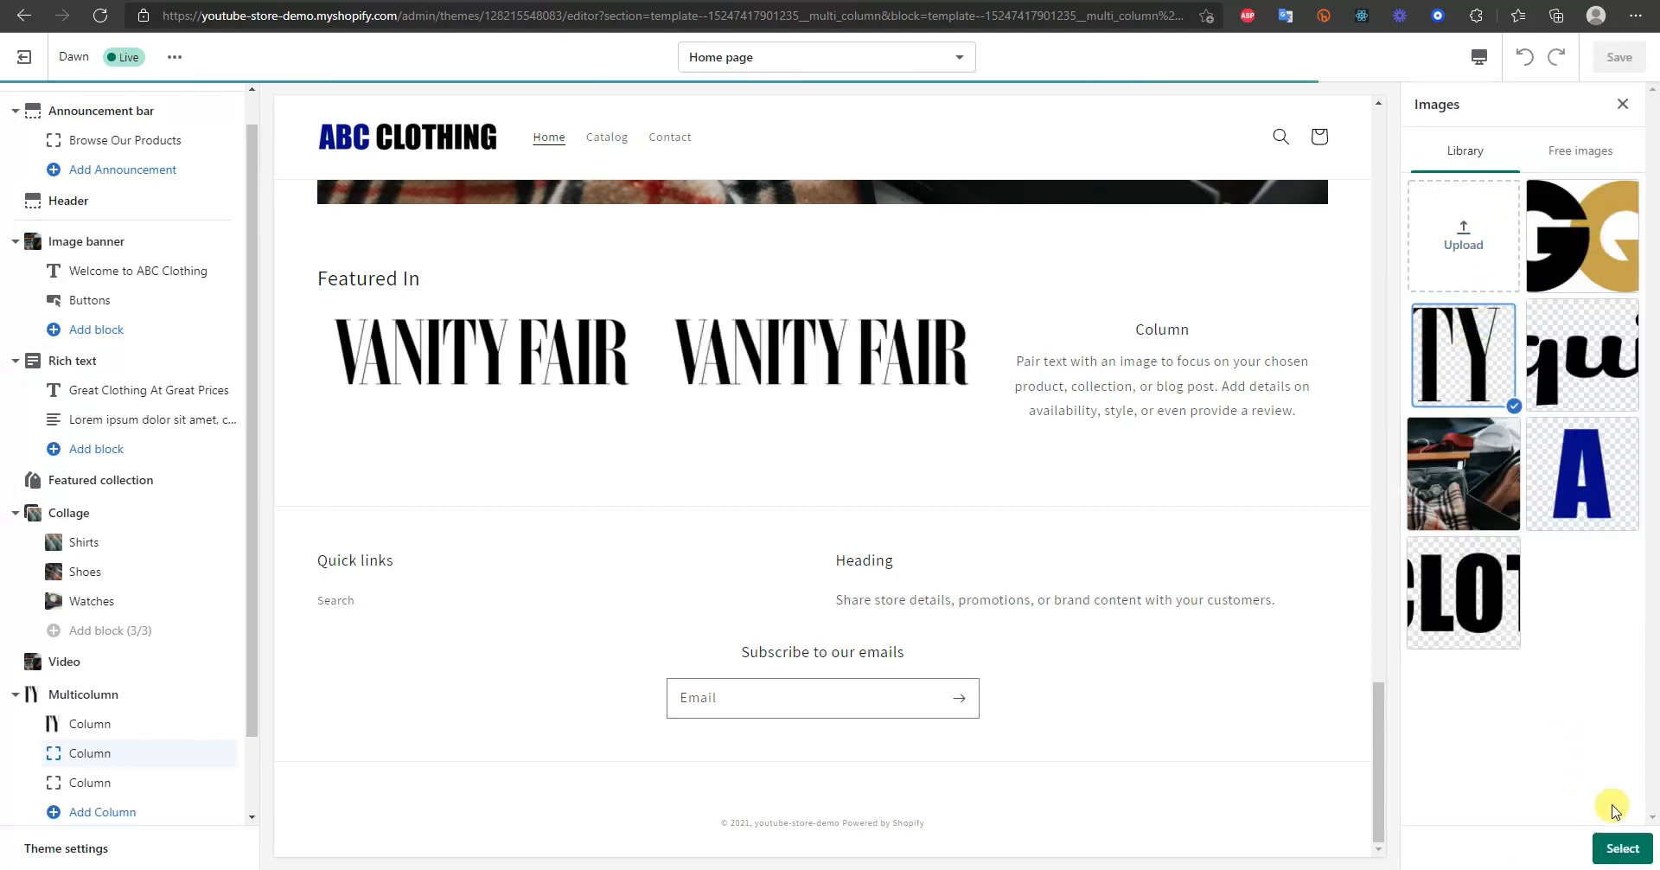
left_click(1609, 845)
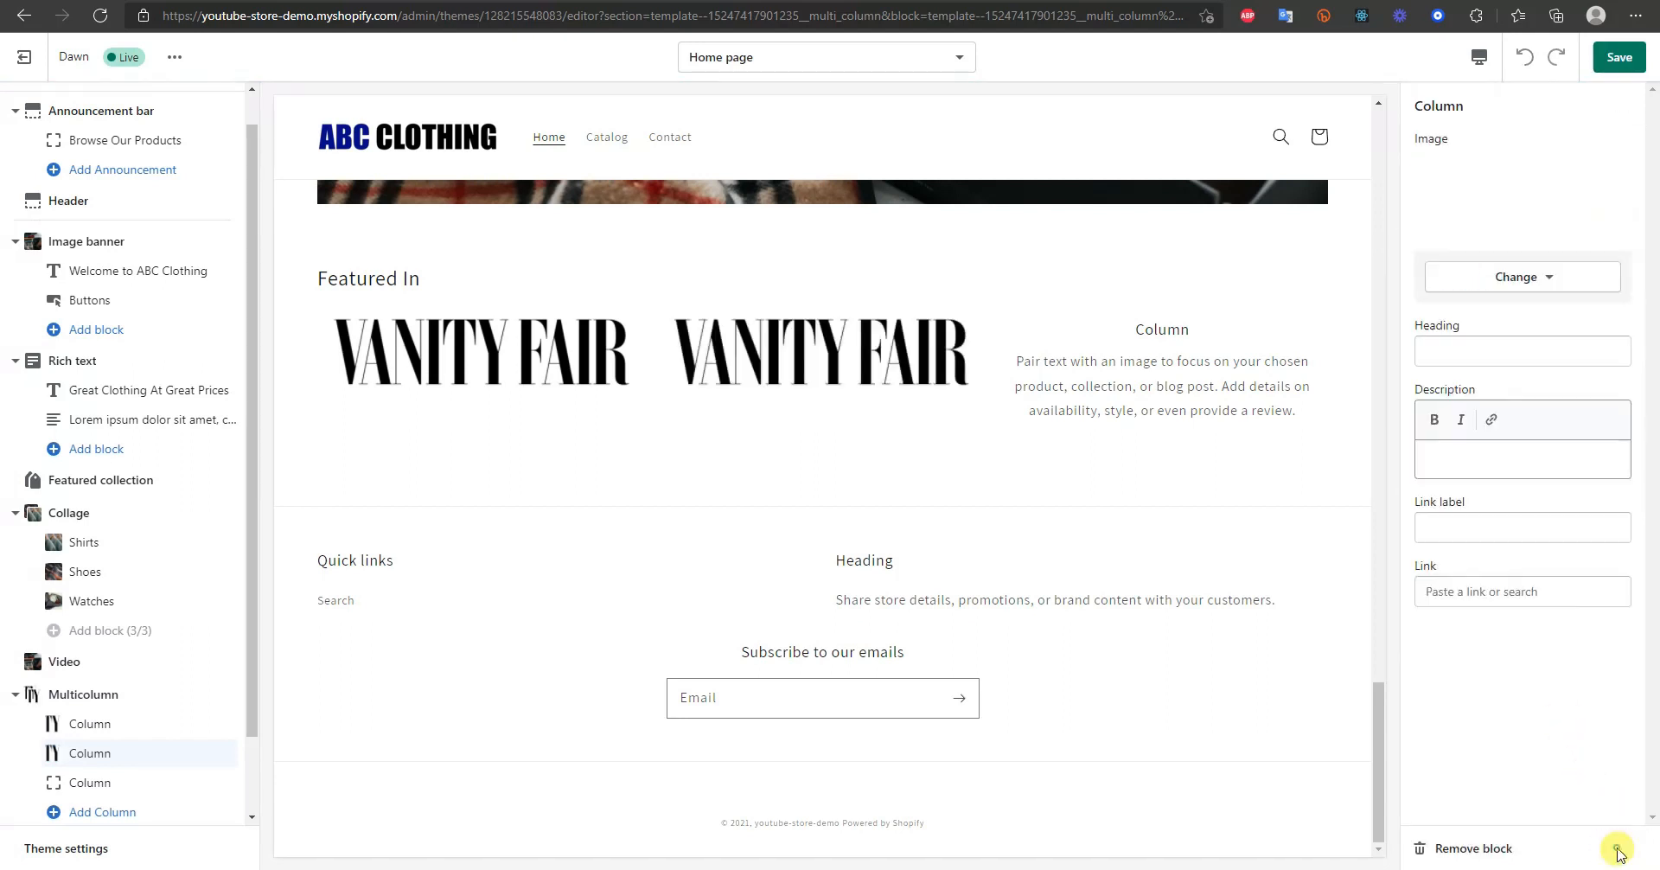
- Replace the third Multicolumn column's description and heading with the Vanity Fair logo image and save the theme changes
left_click(95, 782)
left_click_drag(1487, 448, 1389, 361)
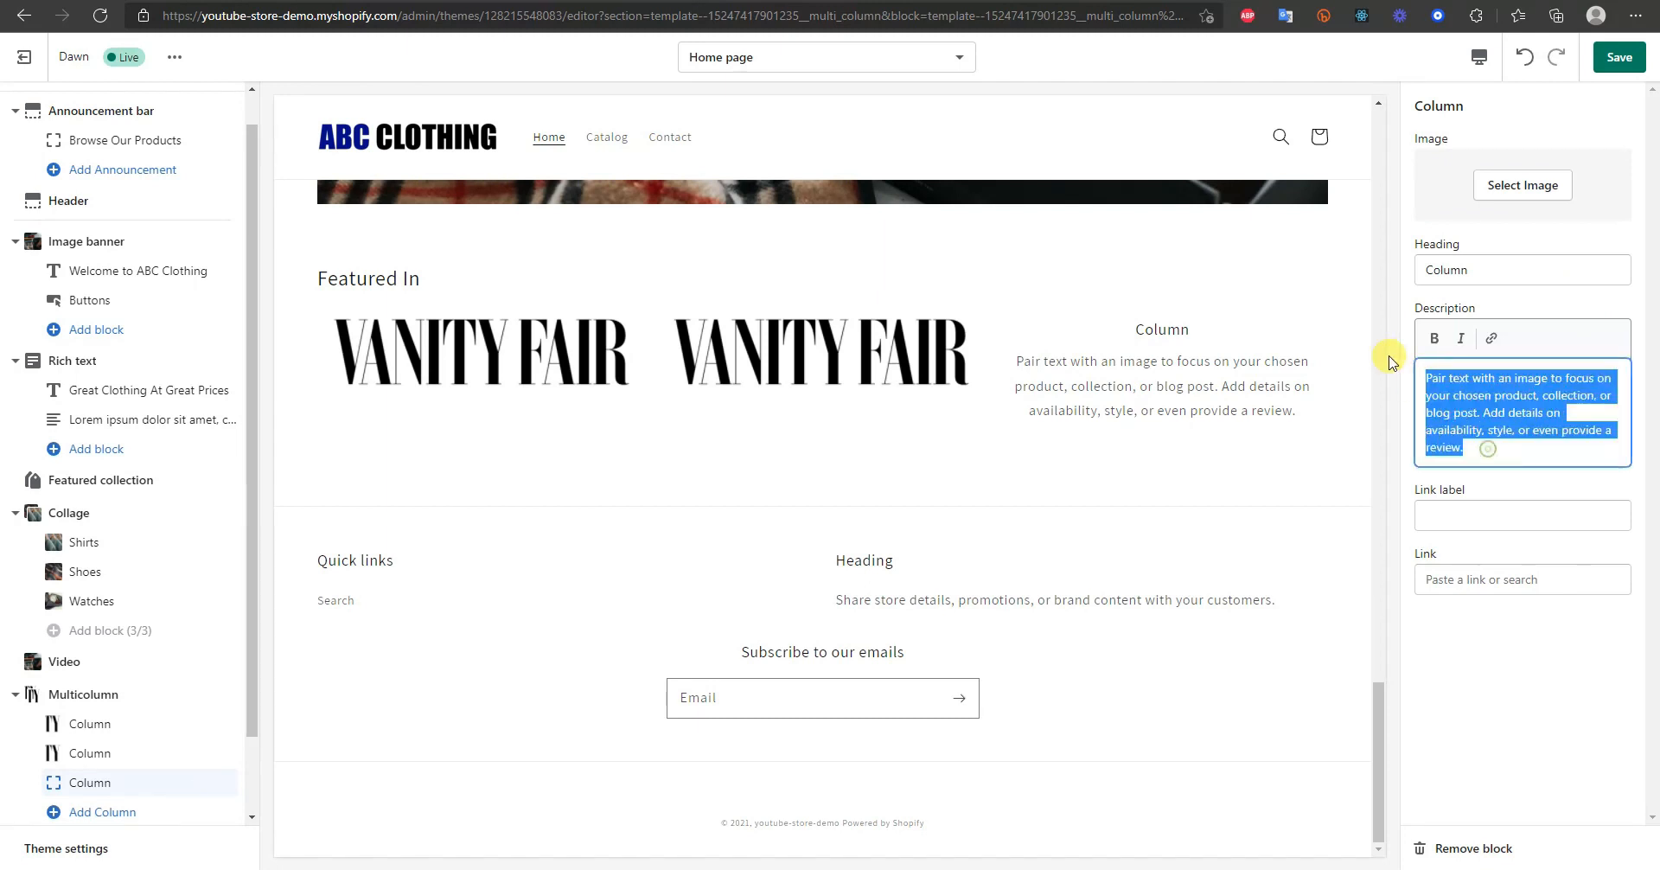
key("BackSpace")
double_click(1475, 269)
key("BackSpace")
left_click(1522, 185)
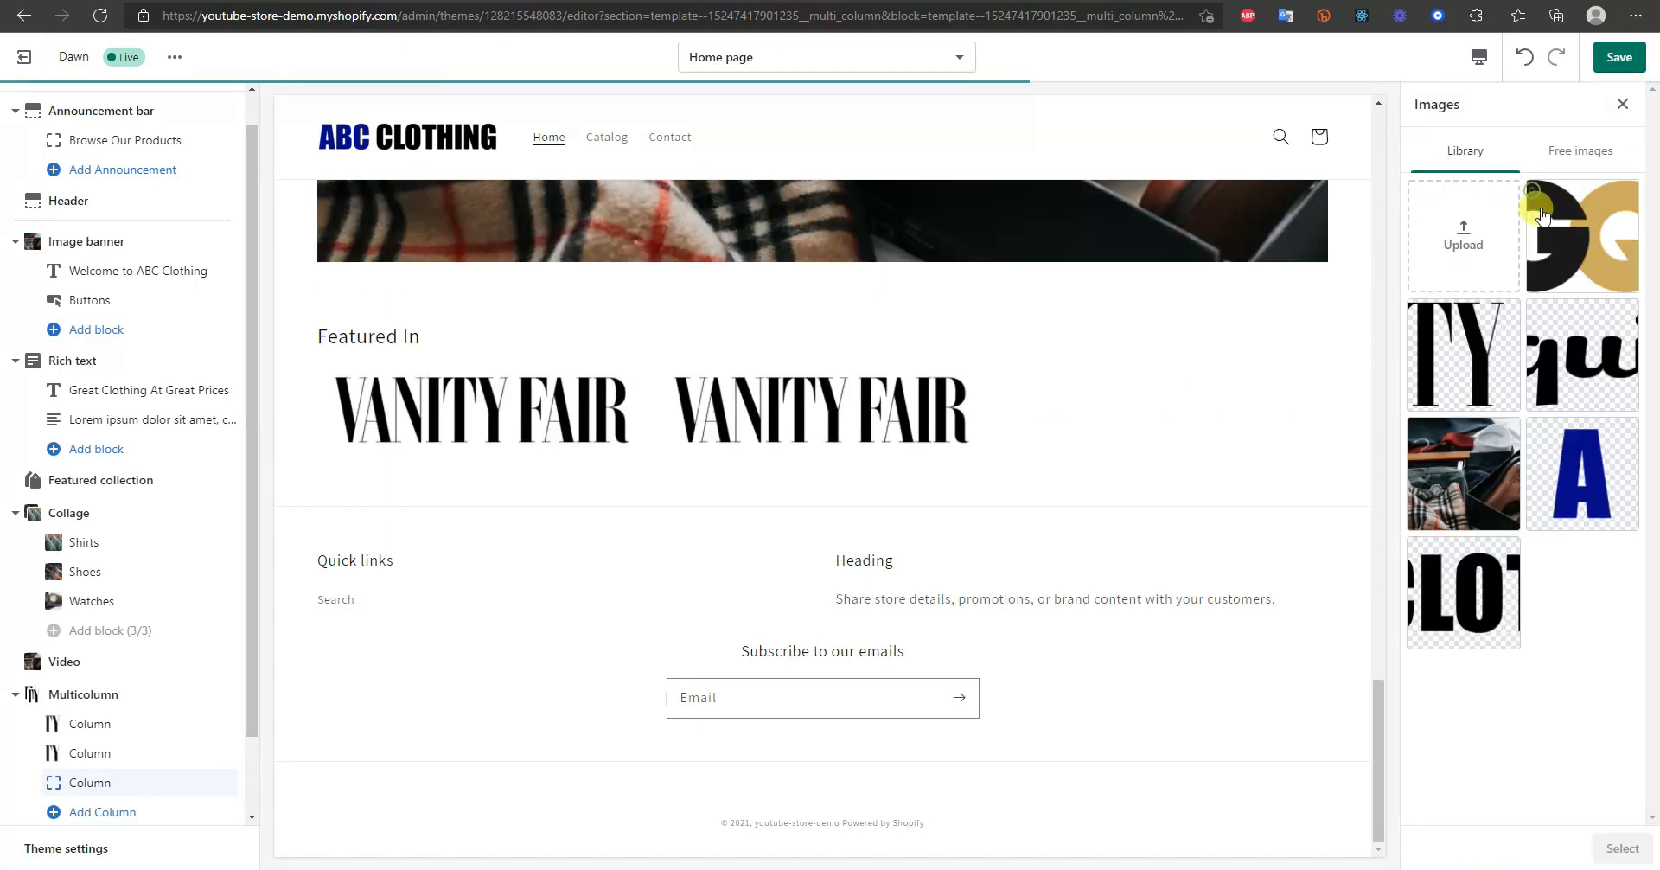
left_click(1461, 383)
left_click(1619, 847)
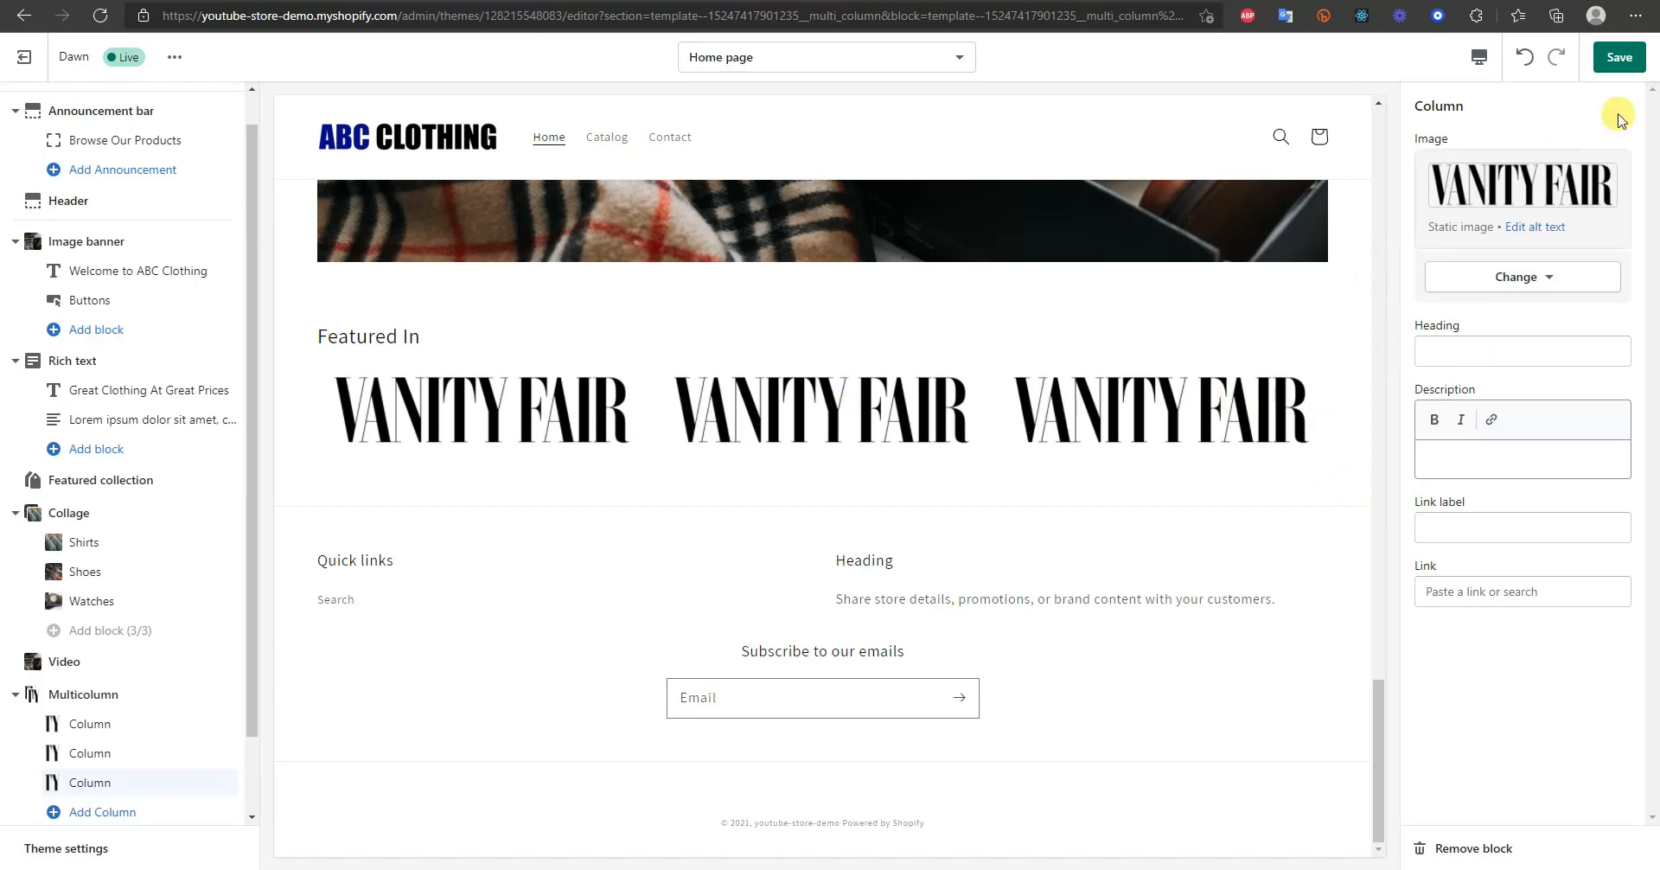
left_click(1619, 57)
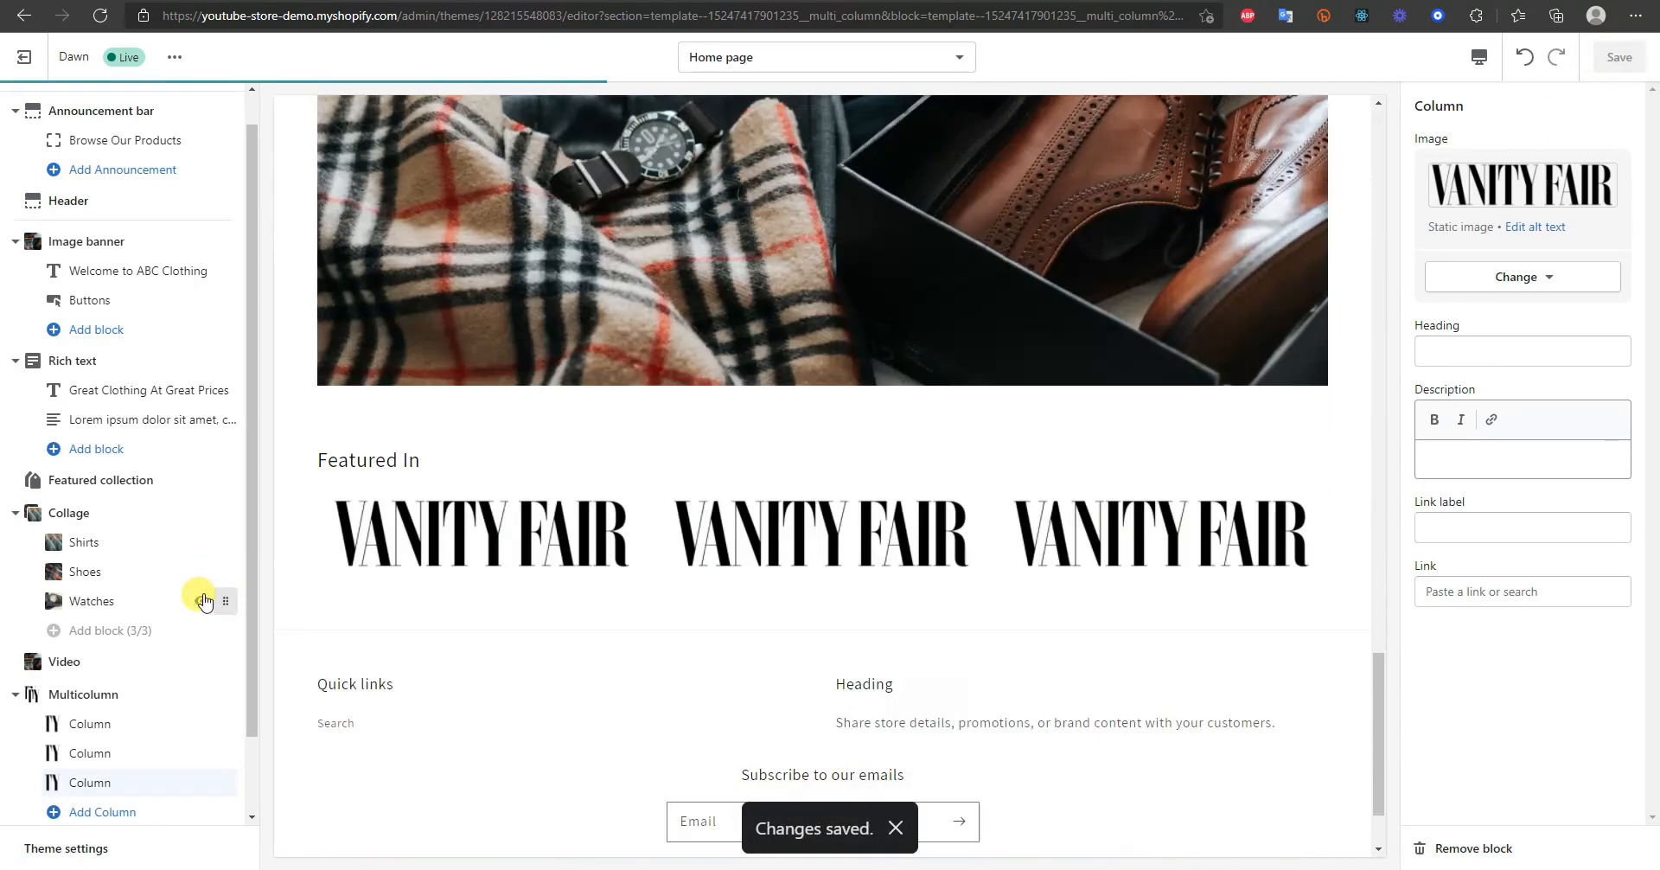
- Examine the settings of the Footer section and of its Quick links and Heading blocks
scroll(60, 678, "down", 1)
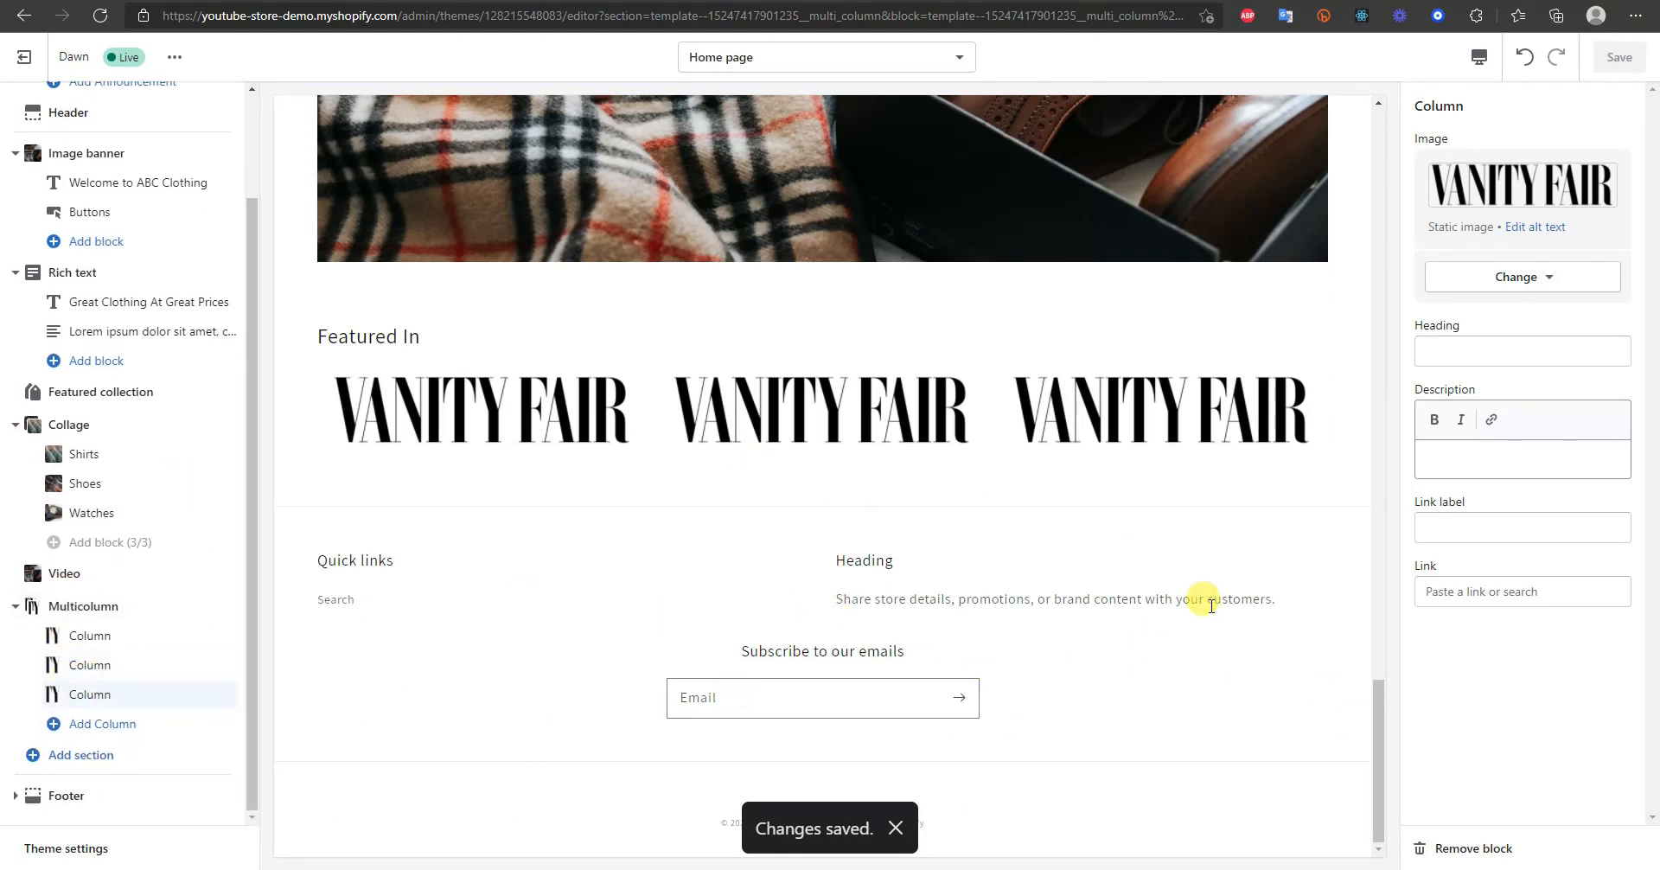
left_click(66, 795)
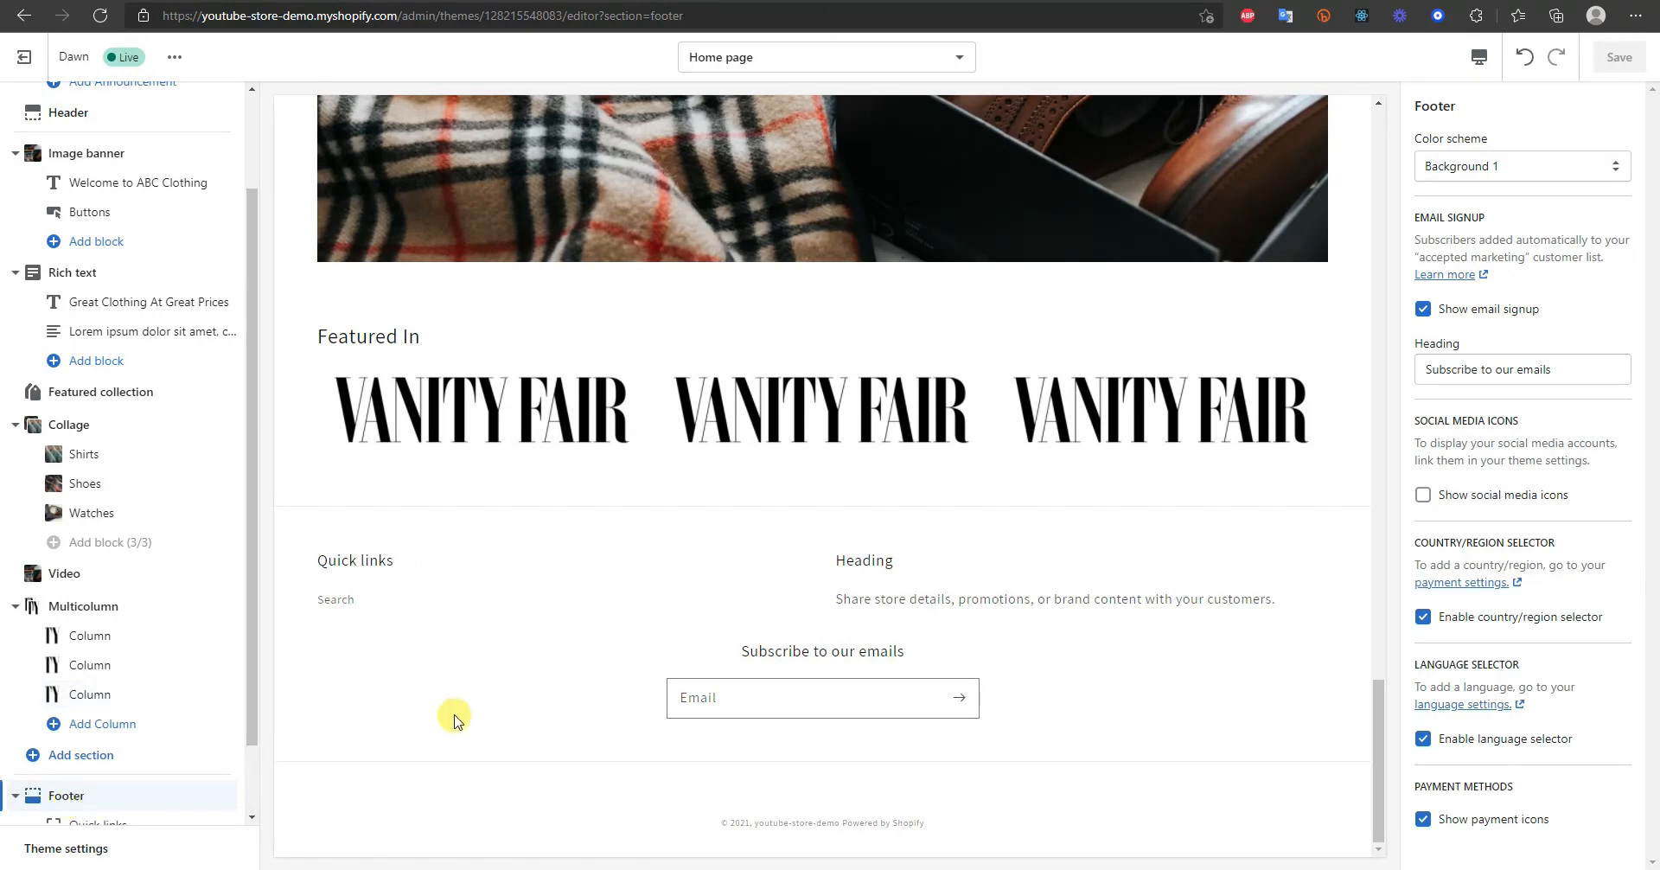
scroll(141, 704, "down", 1)
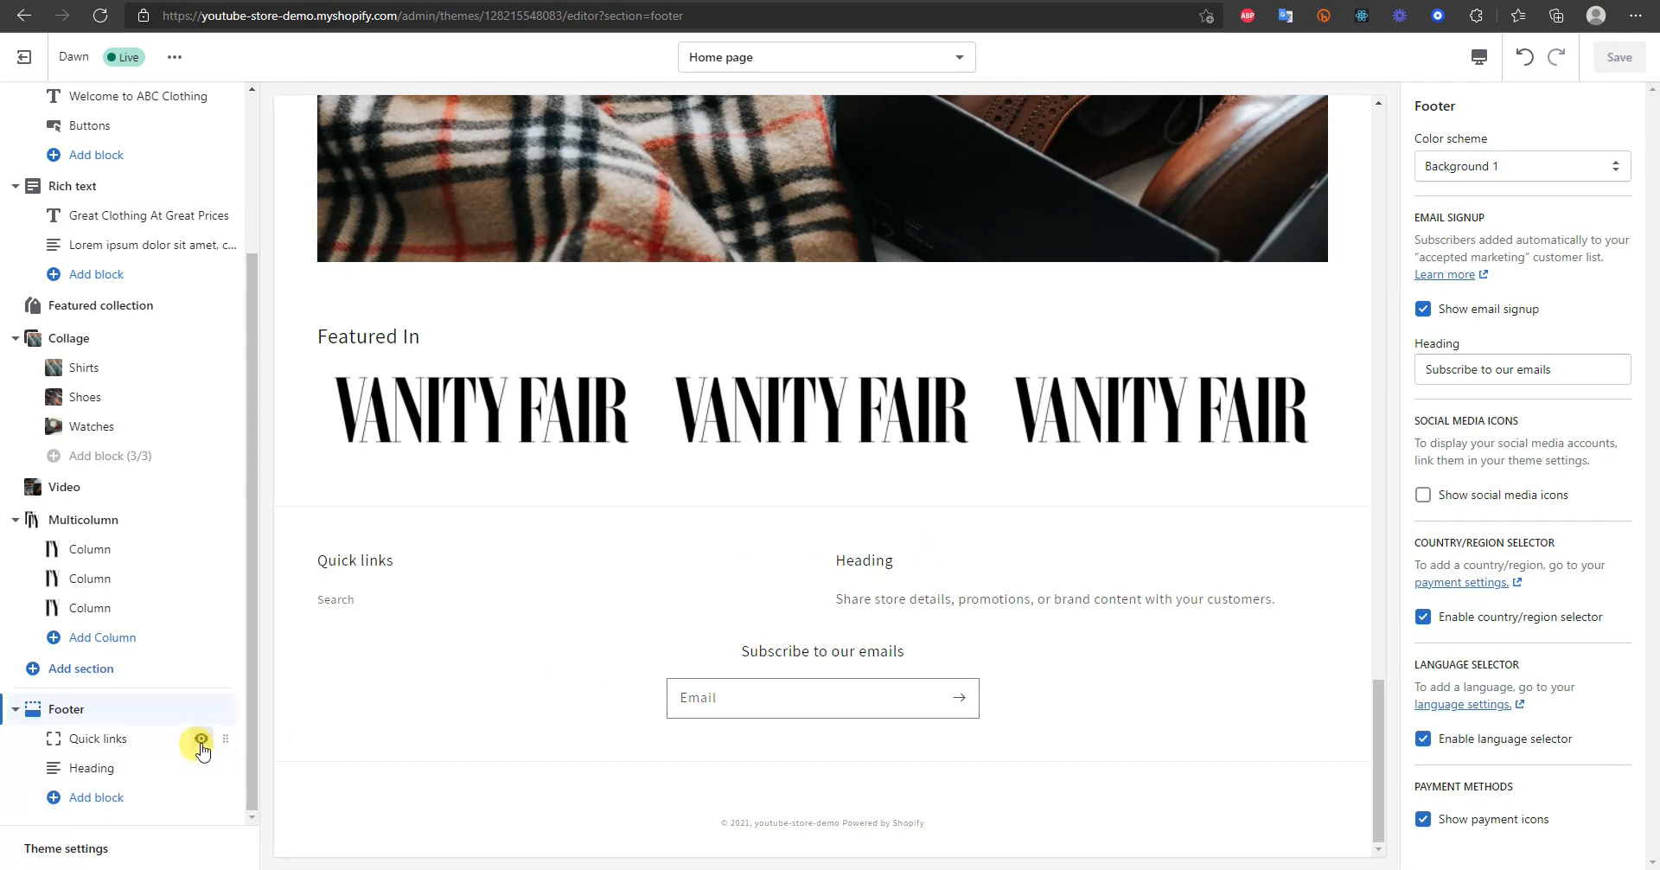
left_click(130, 745)
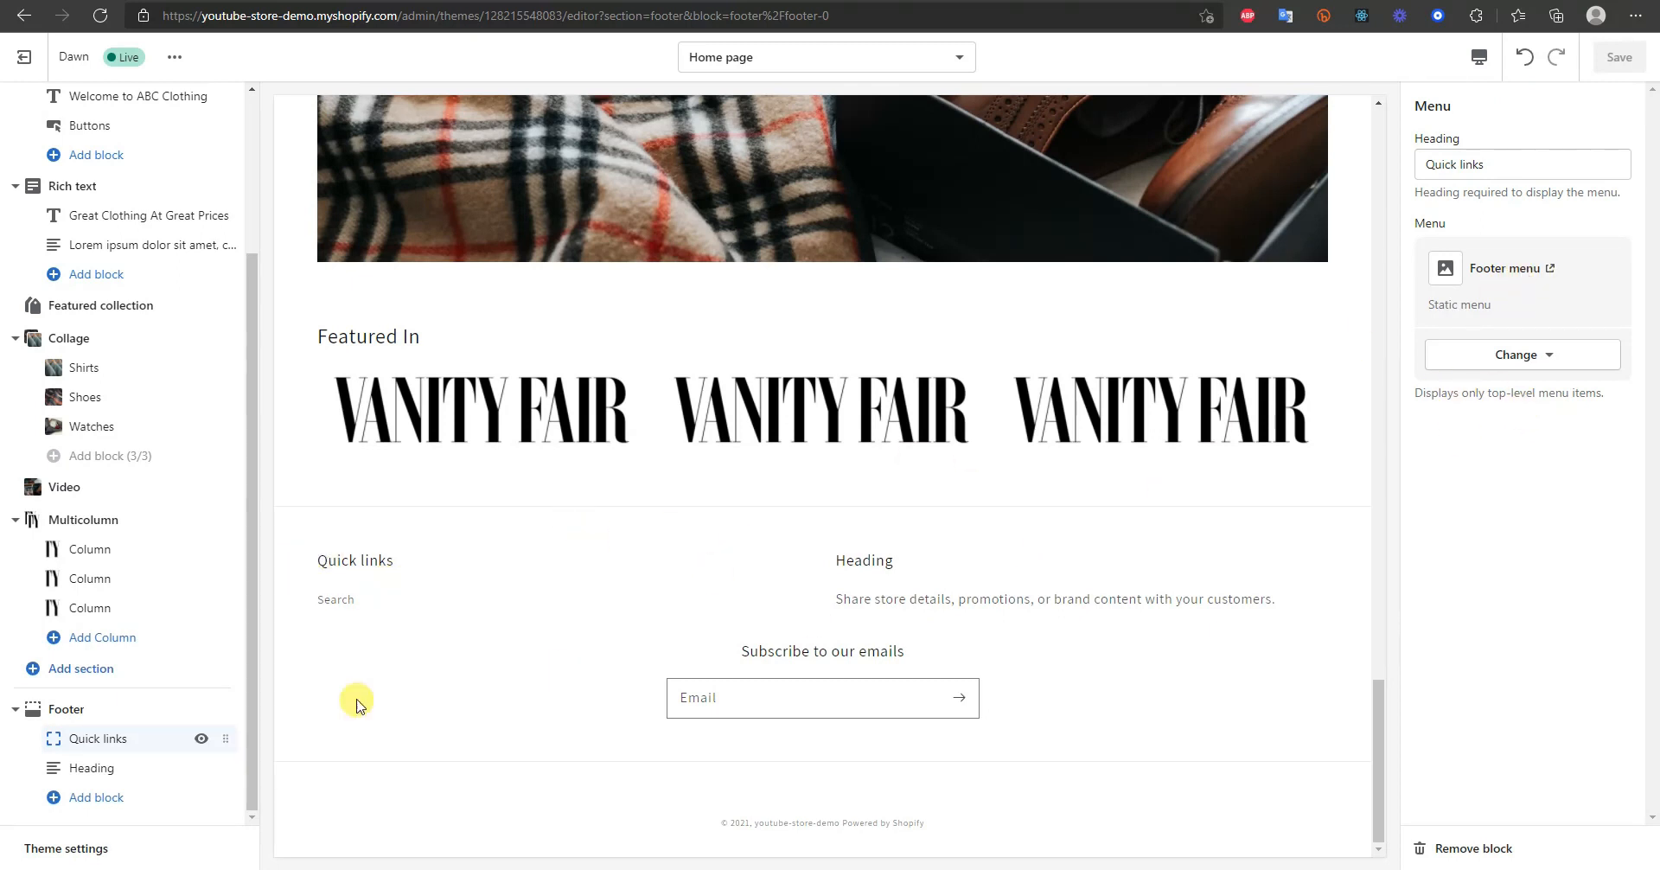
left_click(126, 767)
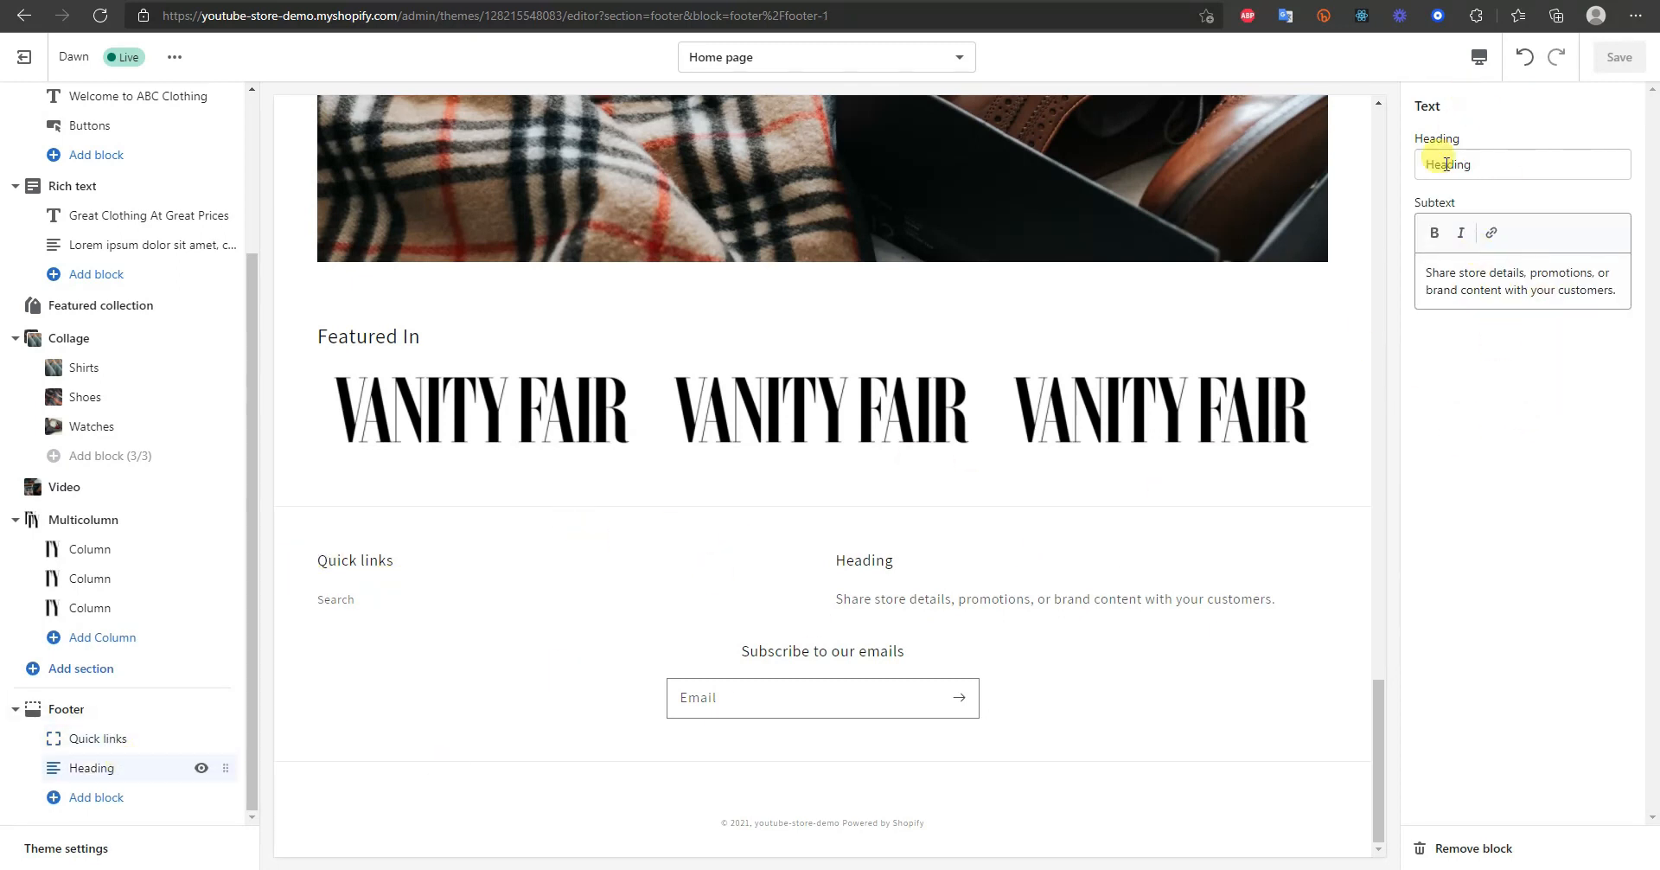
- Try an Image block with the blue A logo in the footer, and remove the block
left_click(110, 804)
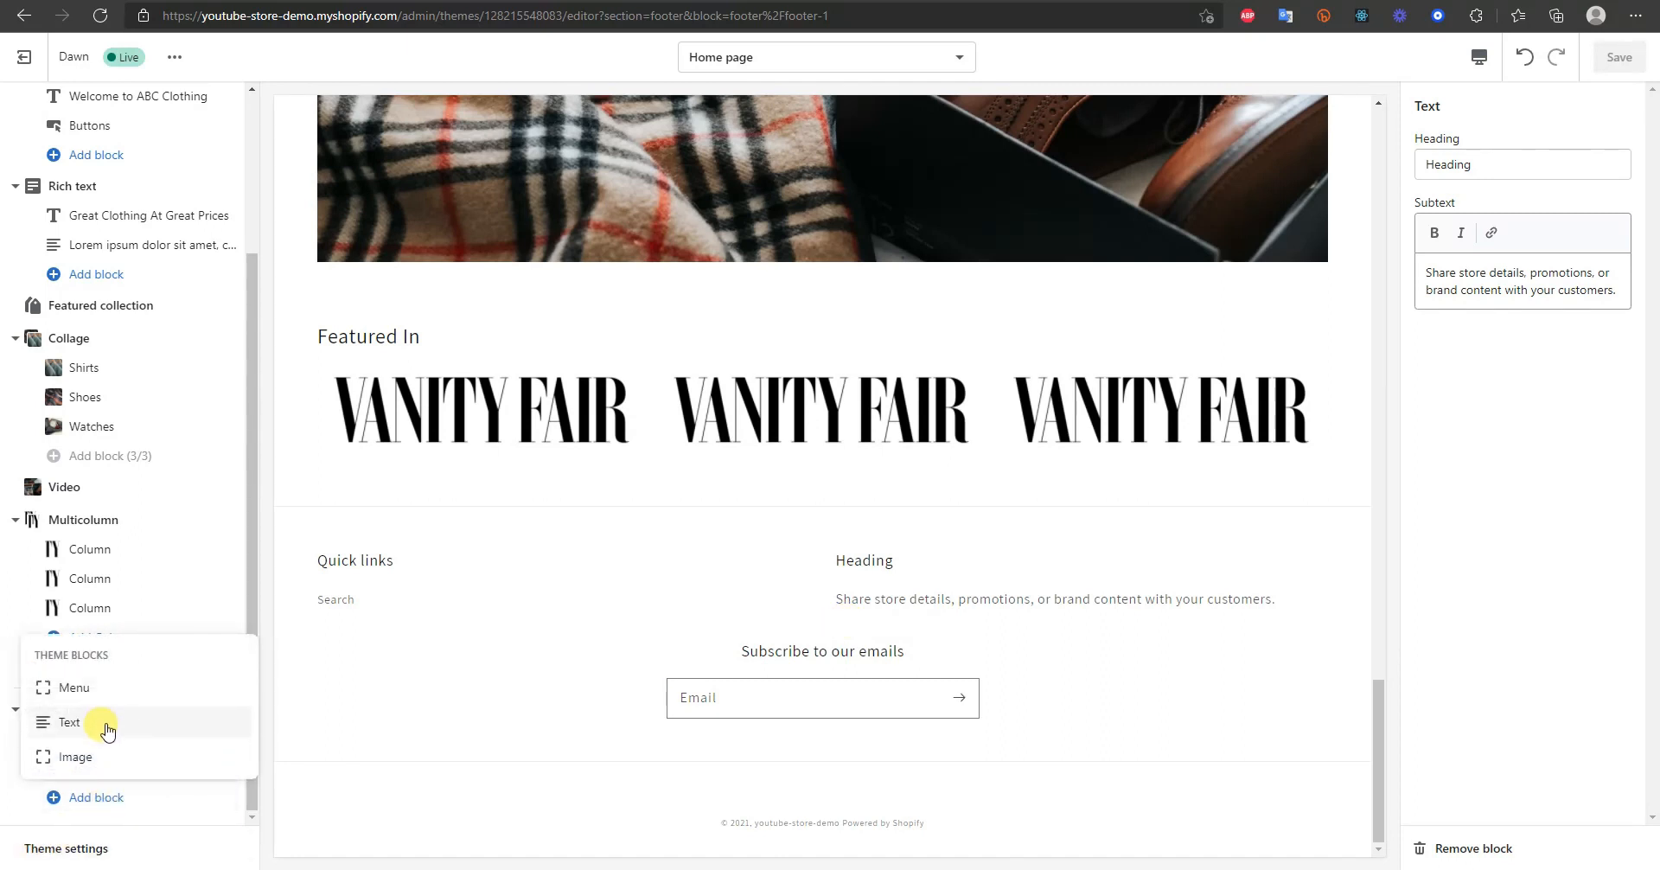
left_click(102, 756)
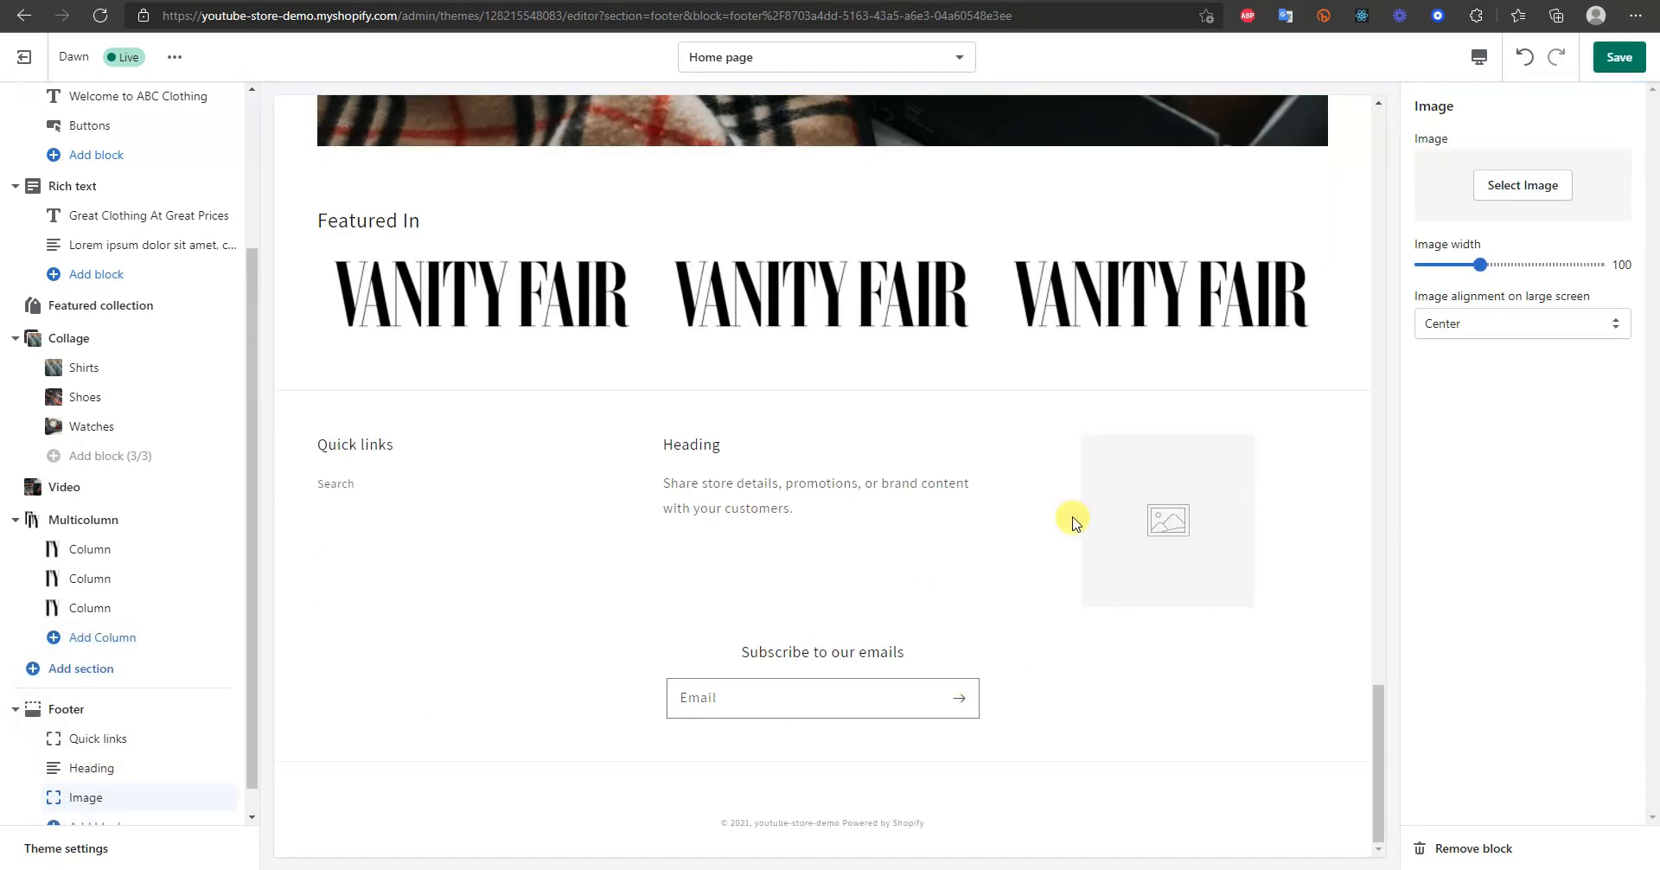
left_click(1524, 201)
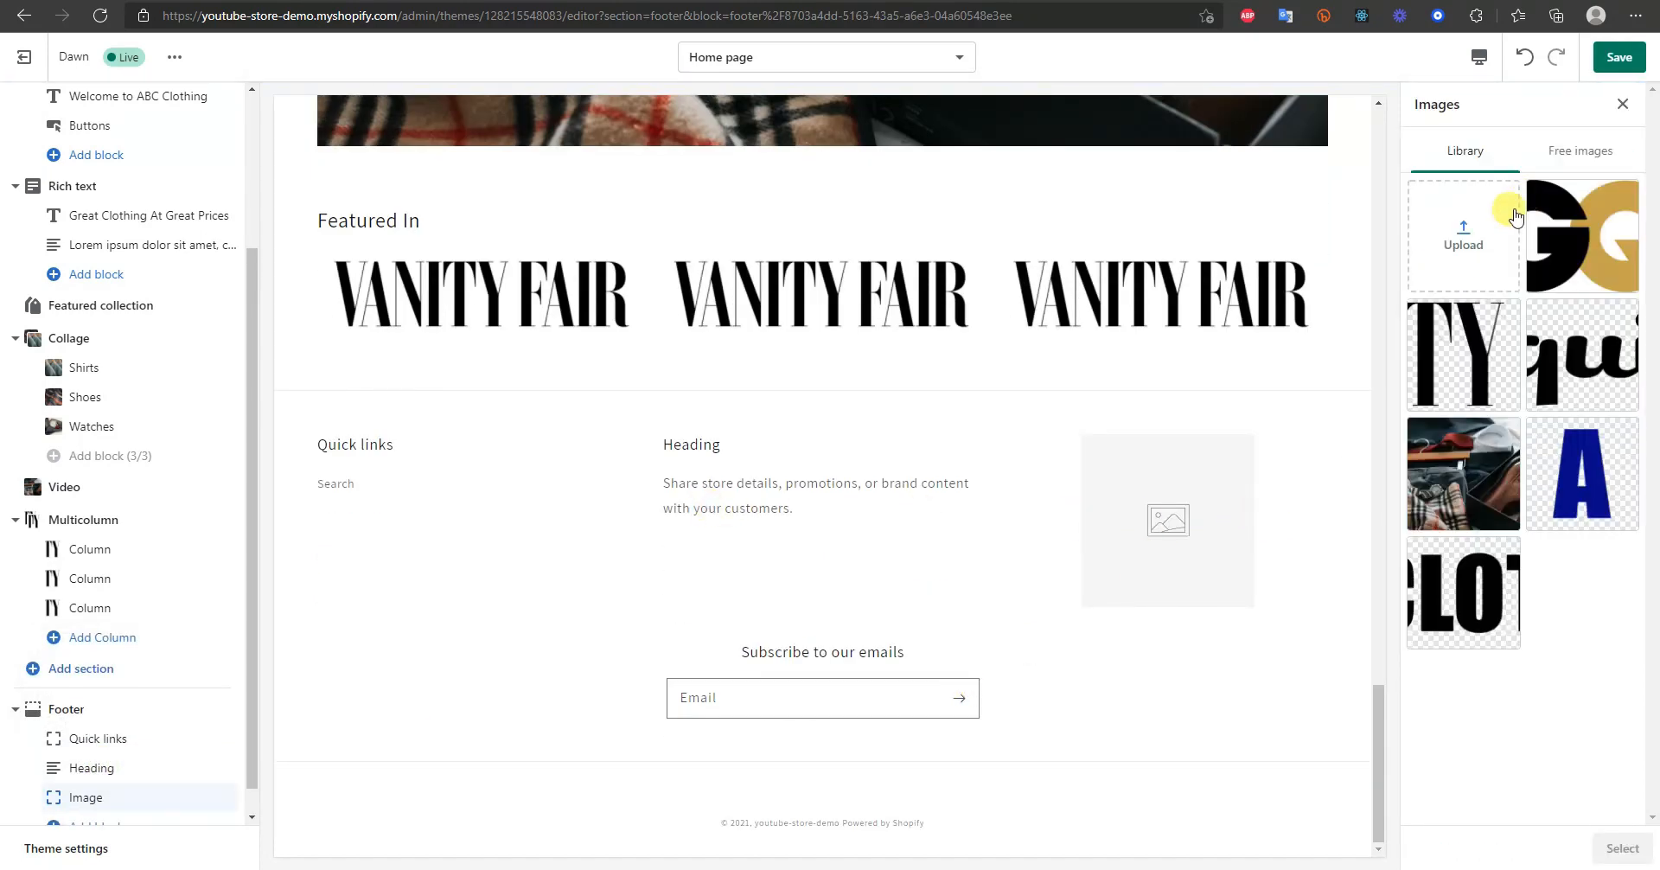
left_click(1582, 472)
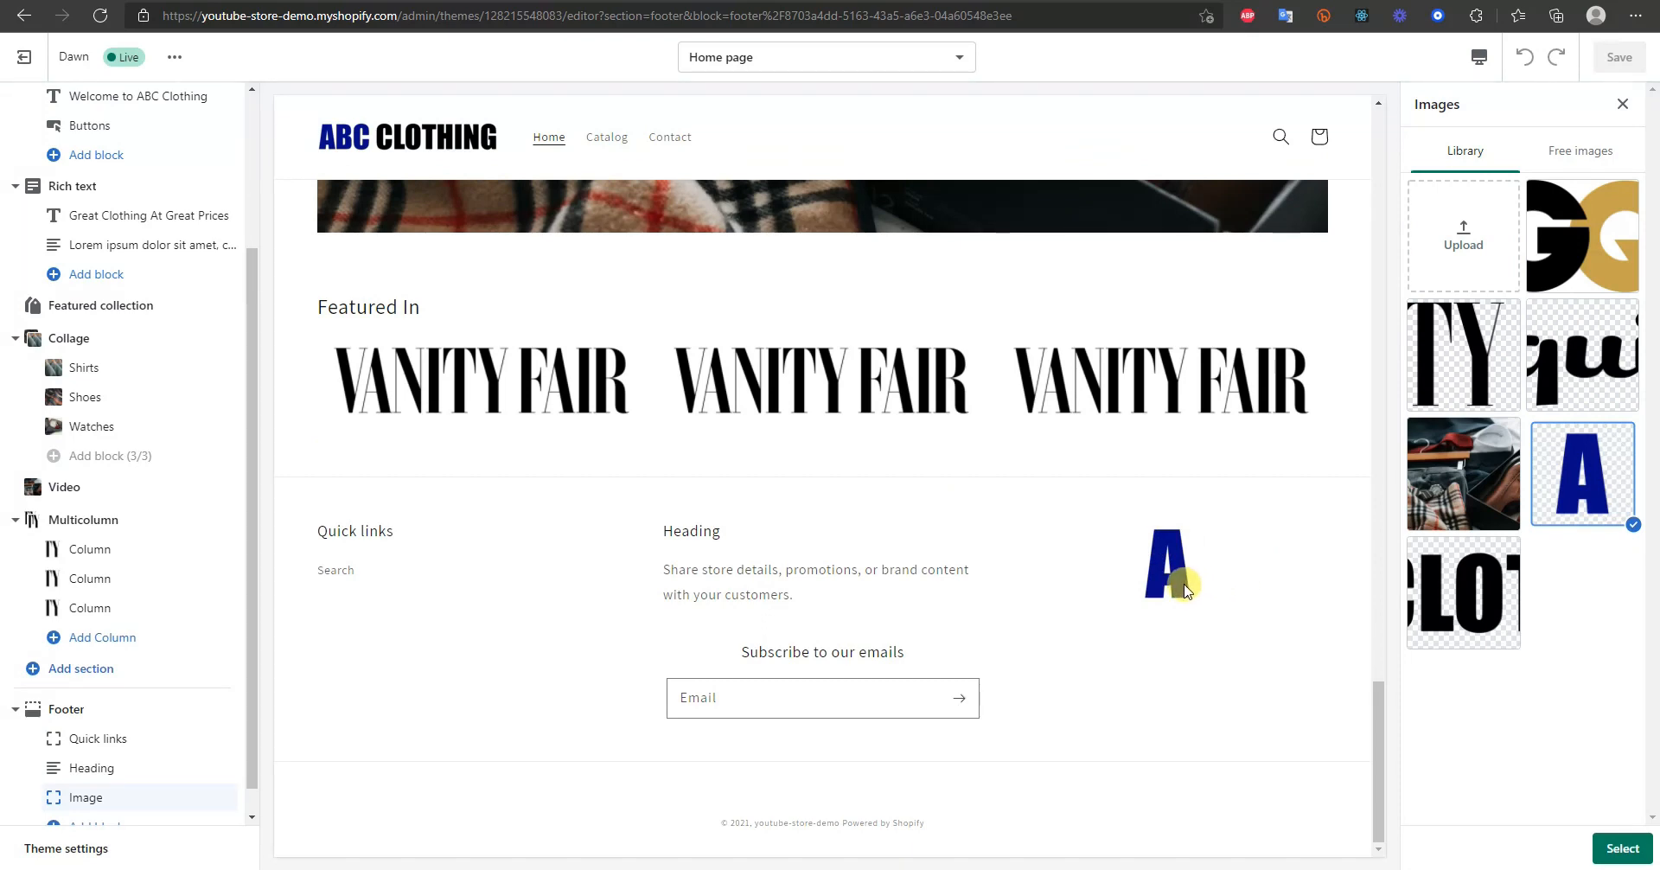
left_click(1622, 103)
left_click(1472, 851)
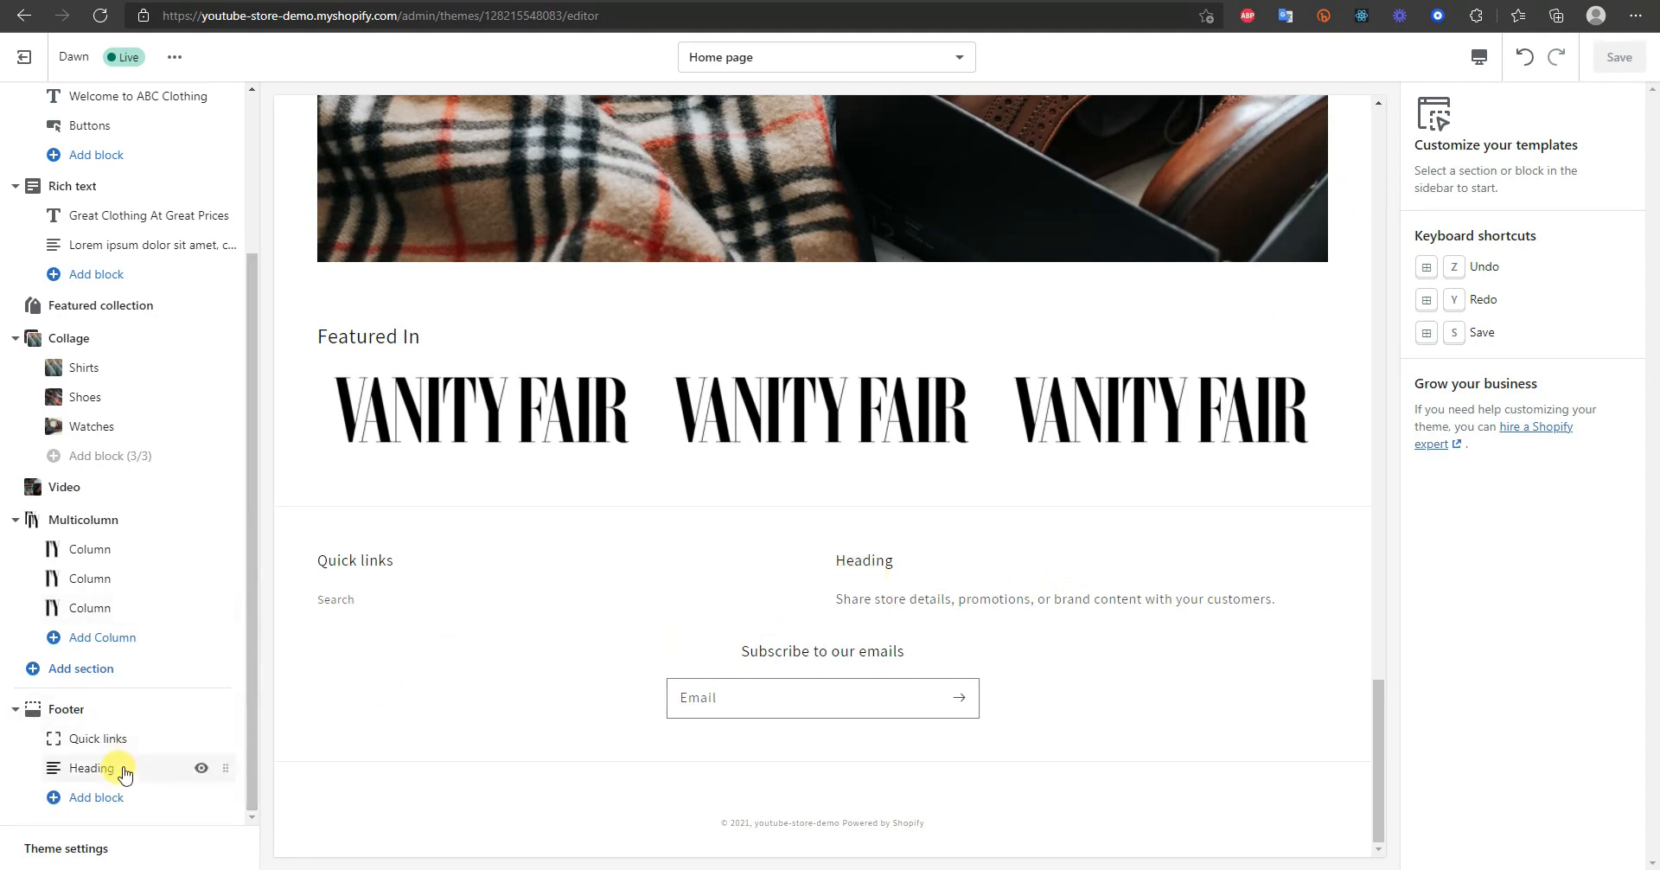
- Change the footer text block's heading to "Need Help?"
left_click(165, 768)
left_click(1438, 164)
key("ctrl+a")
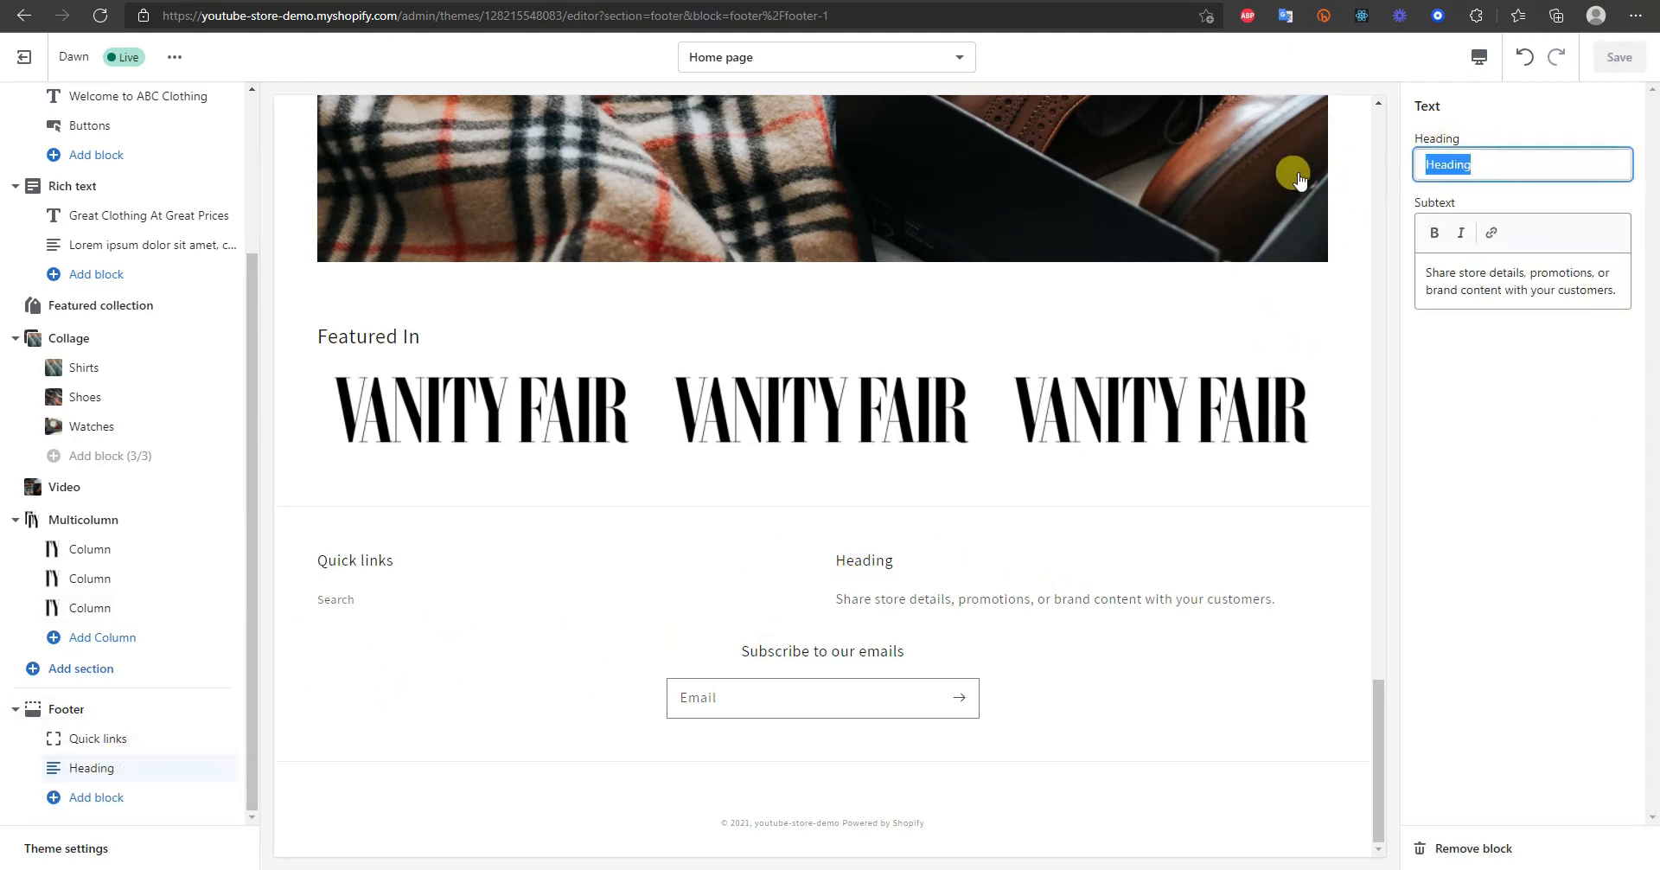
type("Ne")
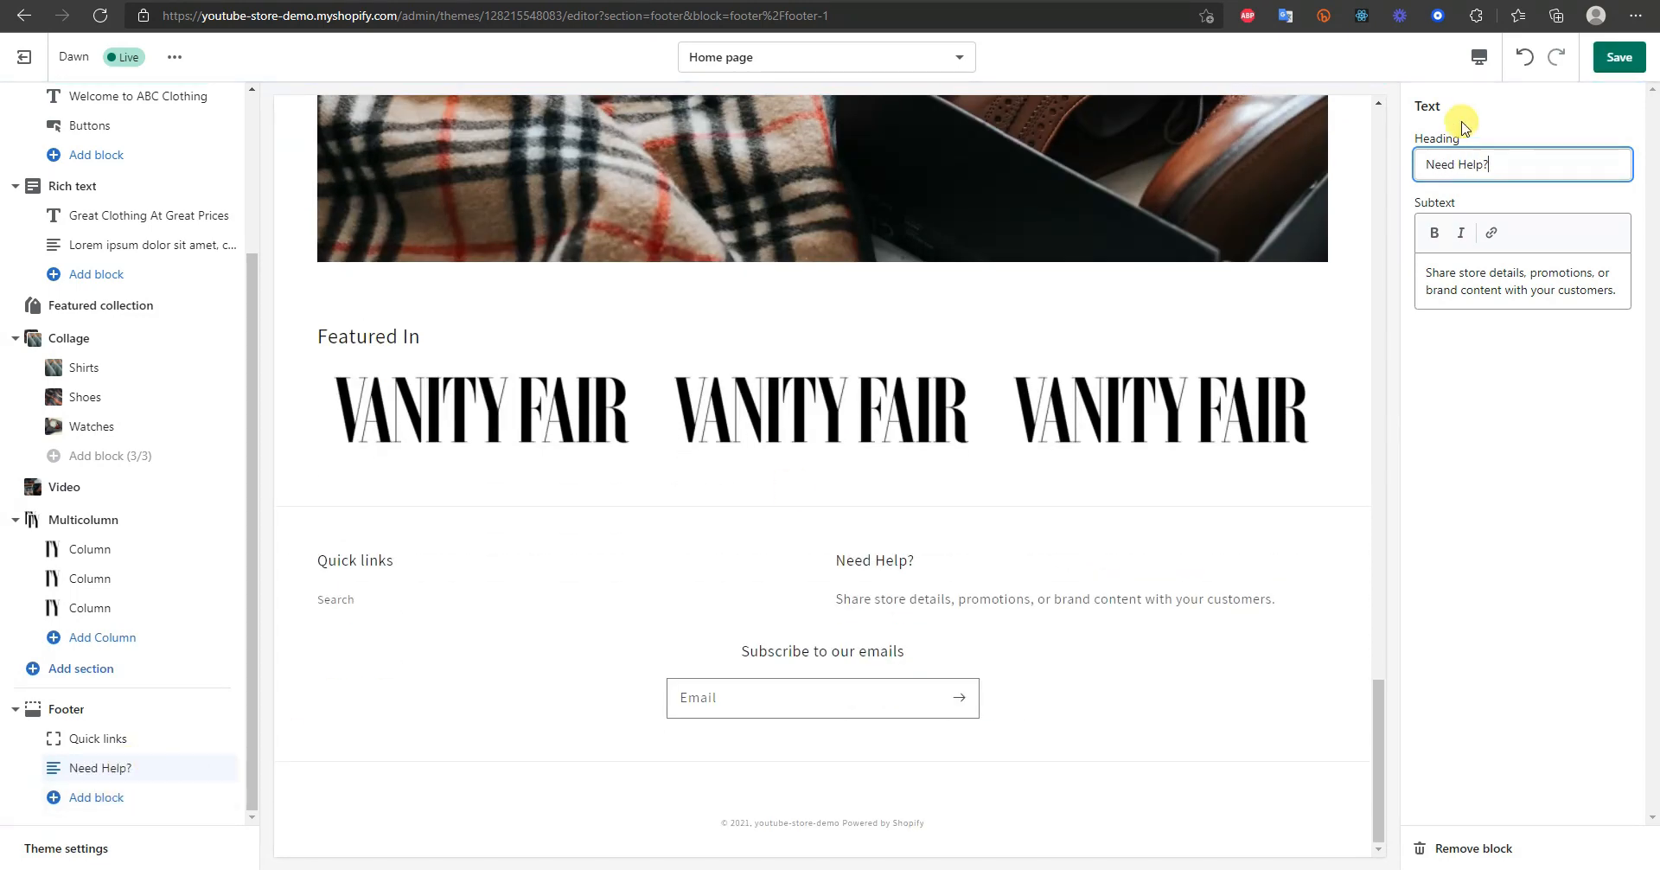
- Replace the footer text block's subtext with "Email us at" plus the store's contact e-mail, and save the theme changes
left_click(1593, 289)
key("ctrl+a")
type("Ema")
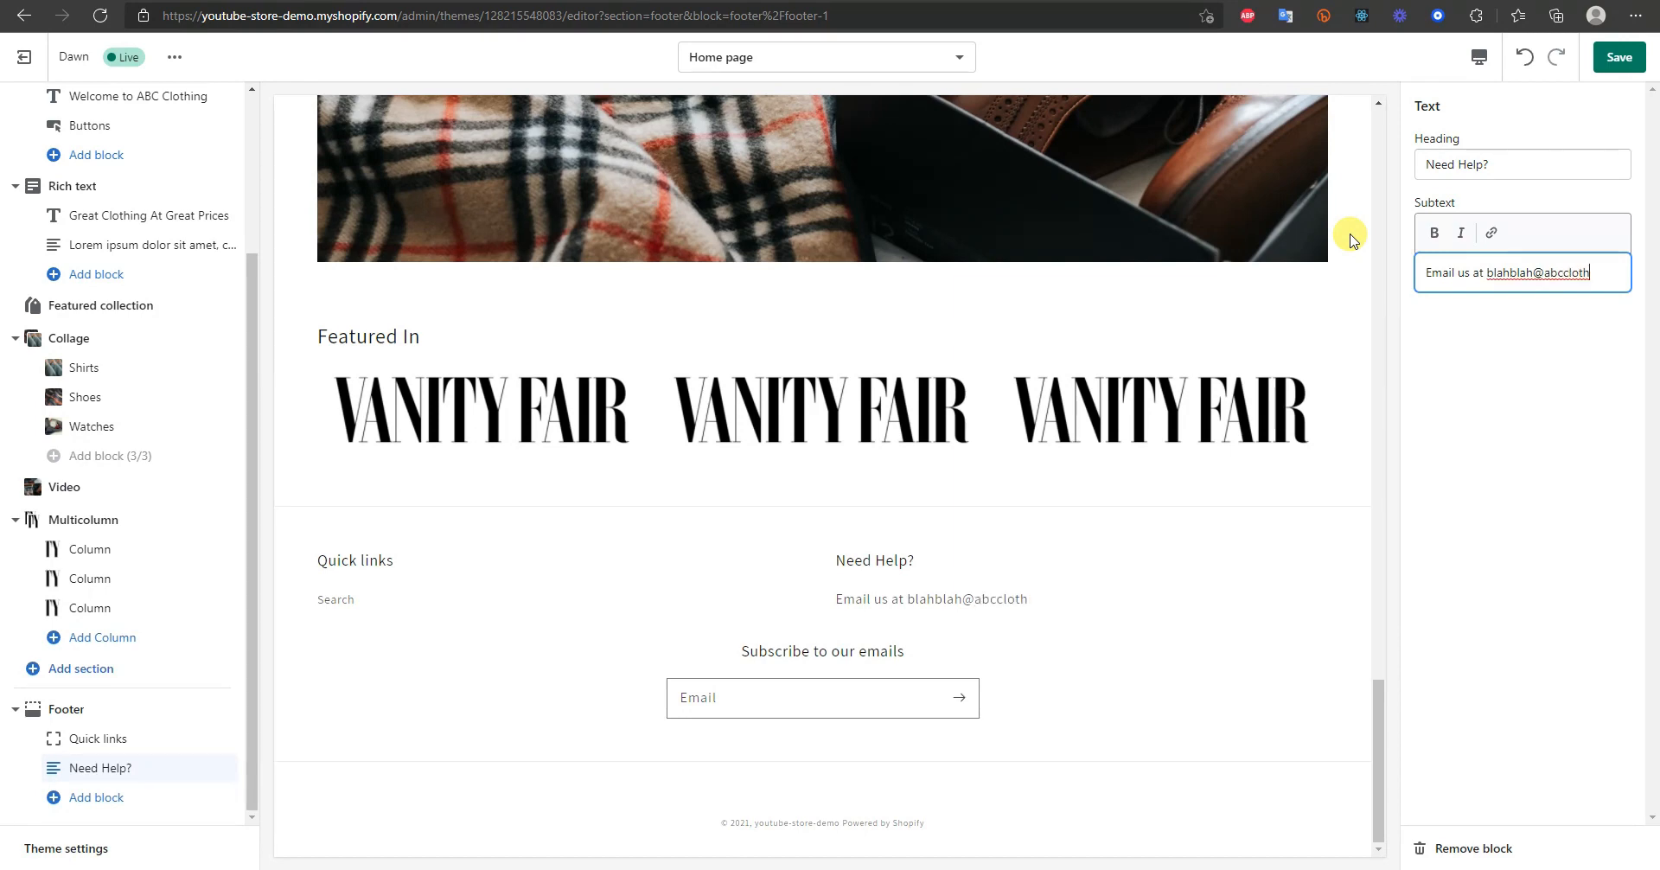
type(".com")
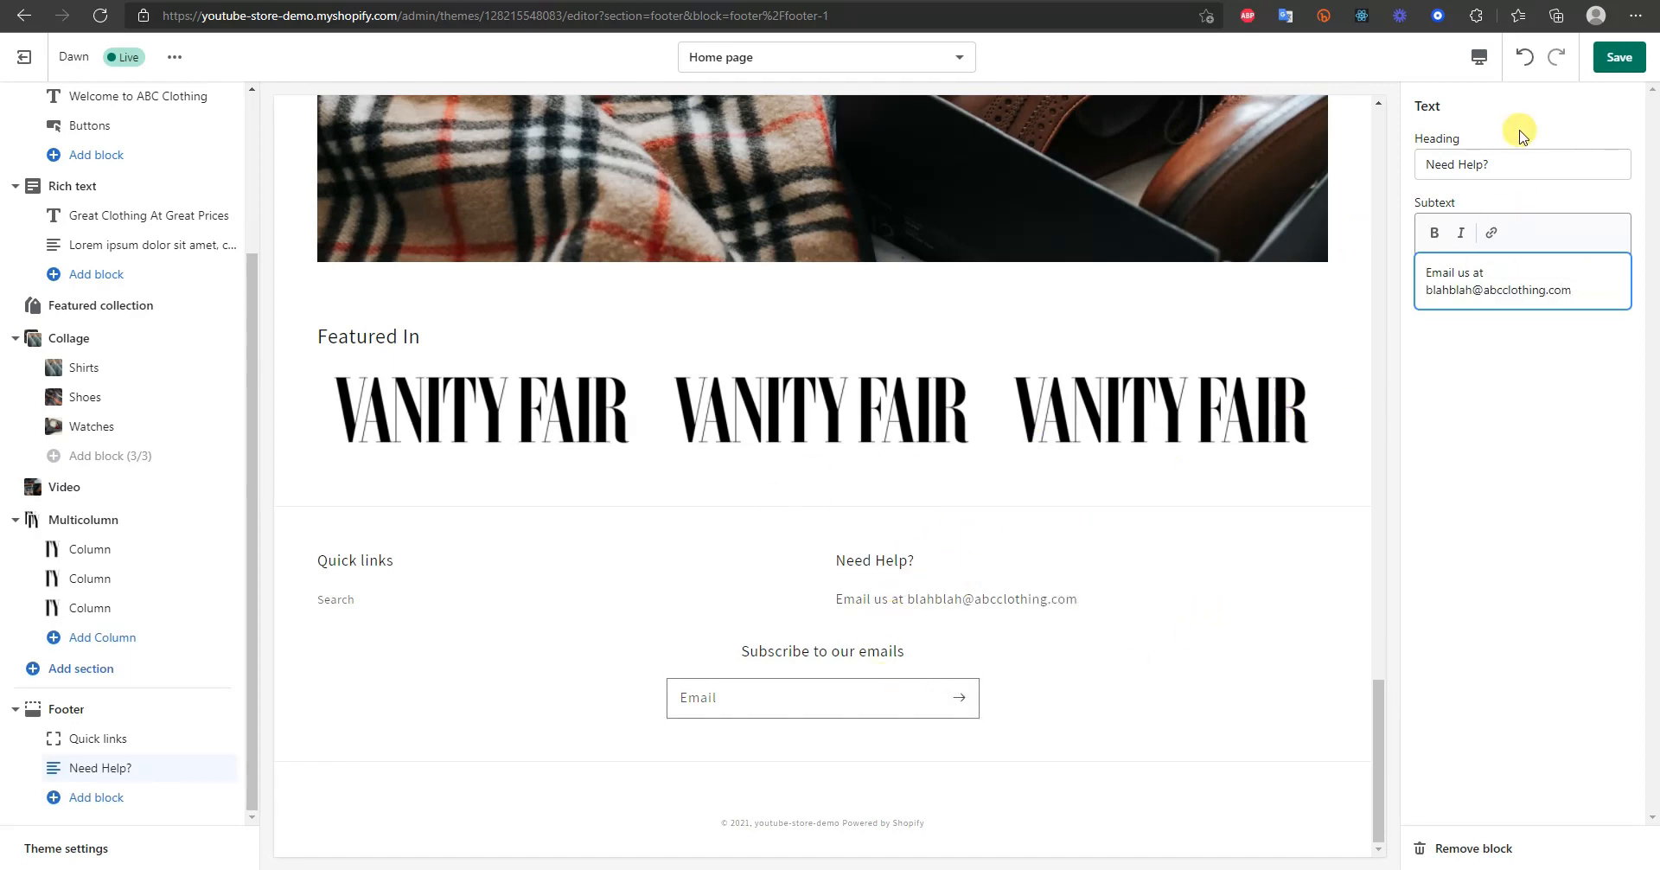
left_click(1619, 57)
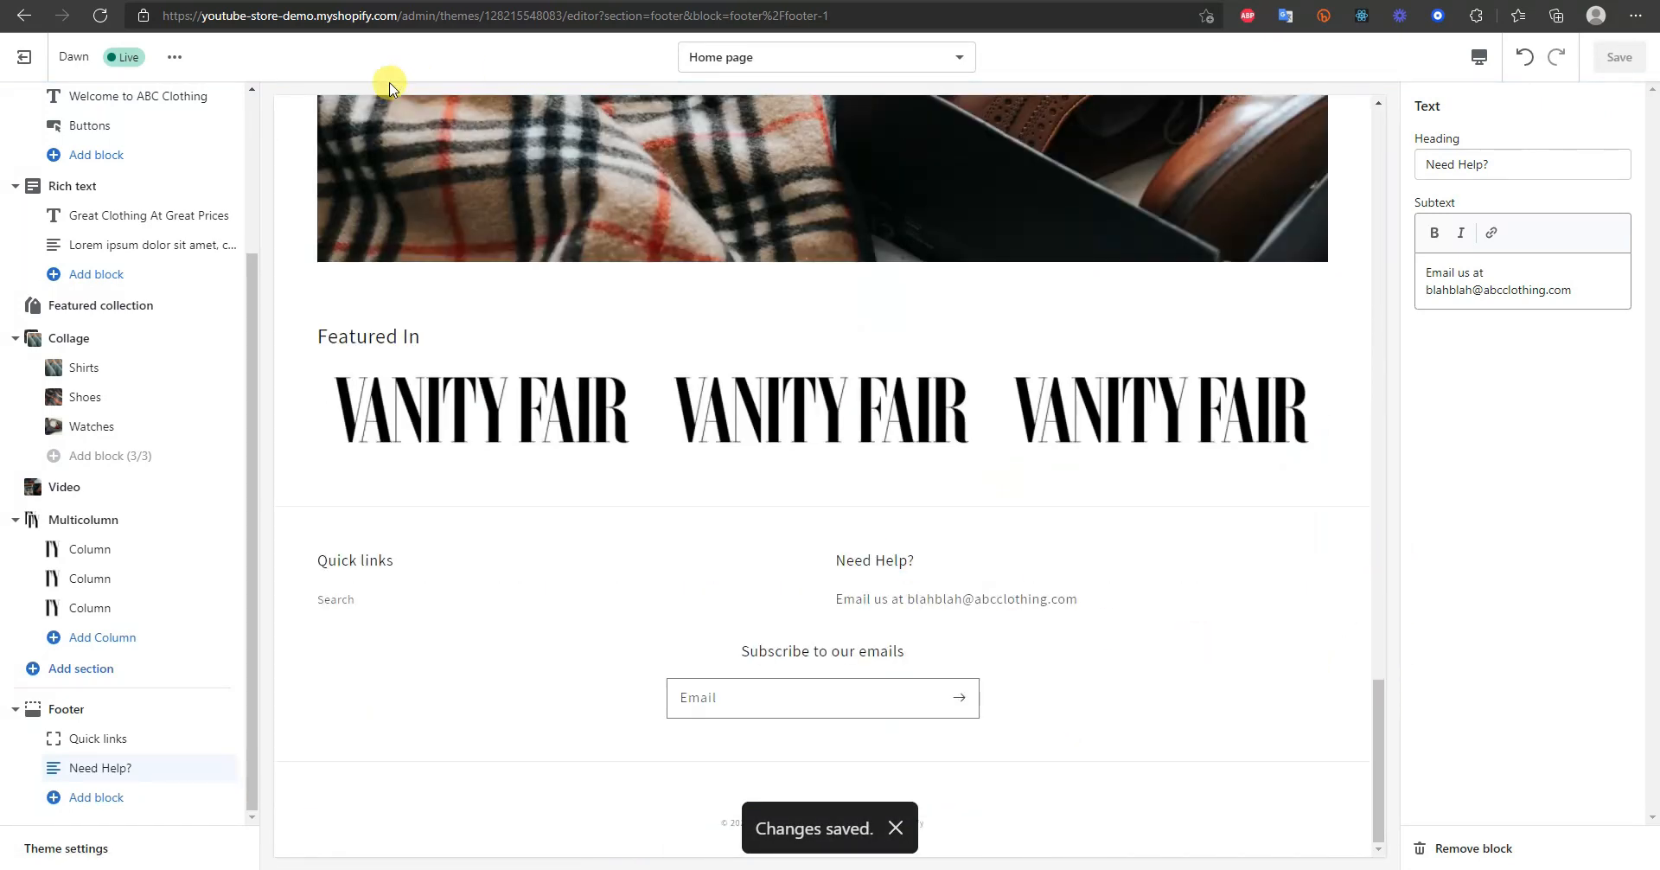
- View the live storefront and examine the home page's banner, Our Best Sellers and Shop By Collection sections
left_click(176, 59)
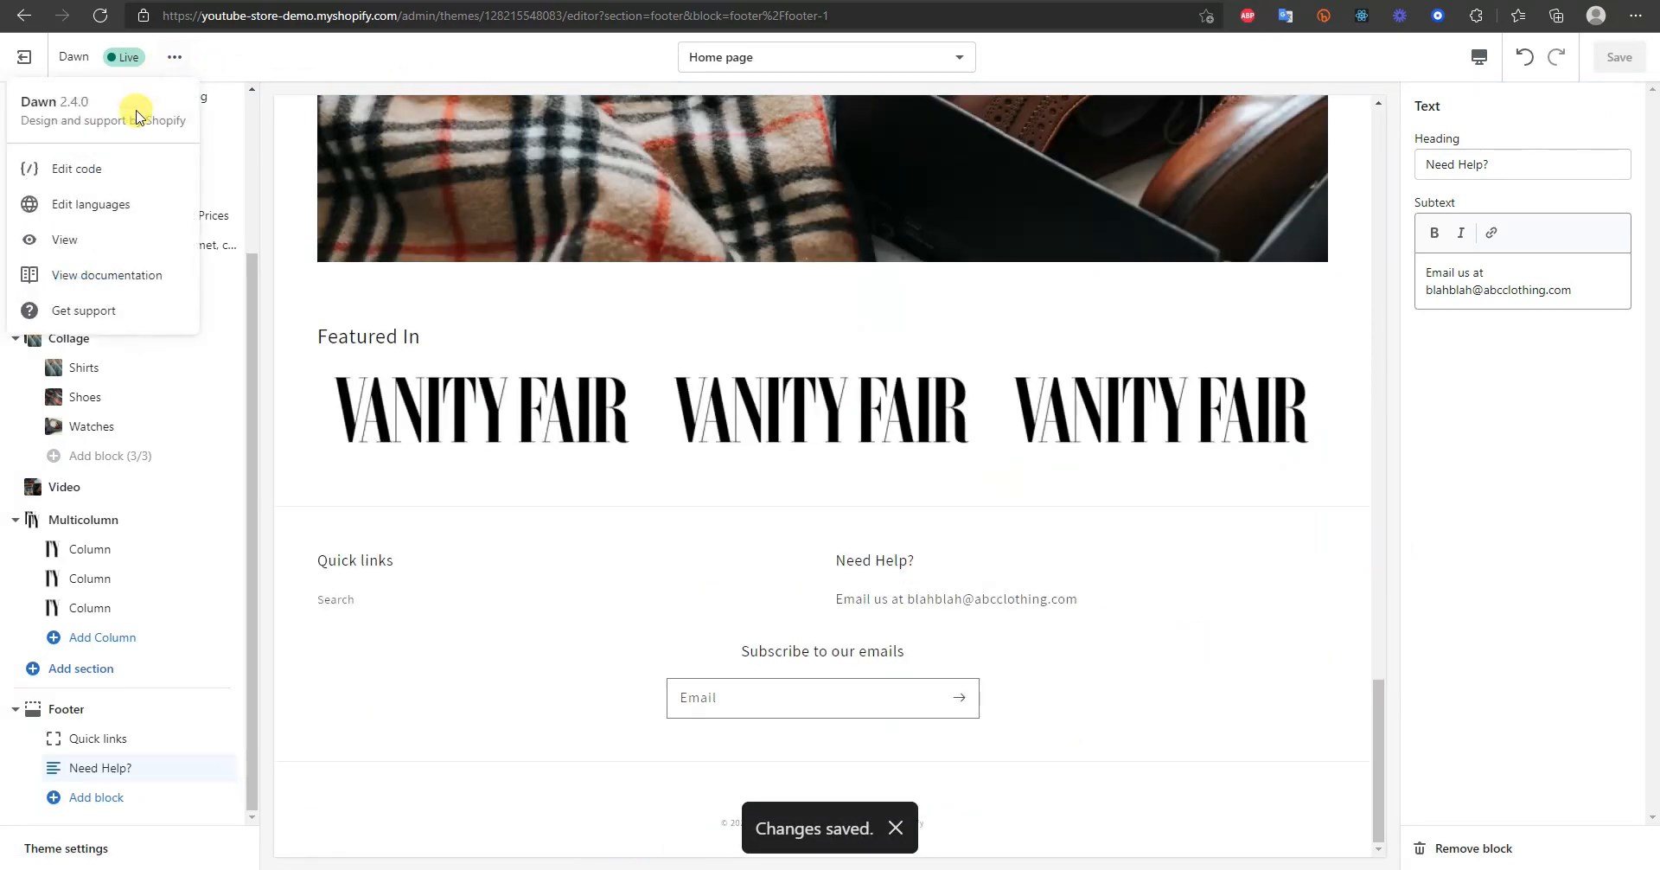
left_click(104, 244)
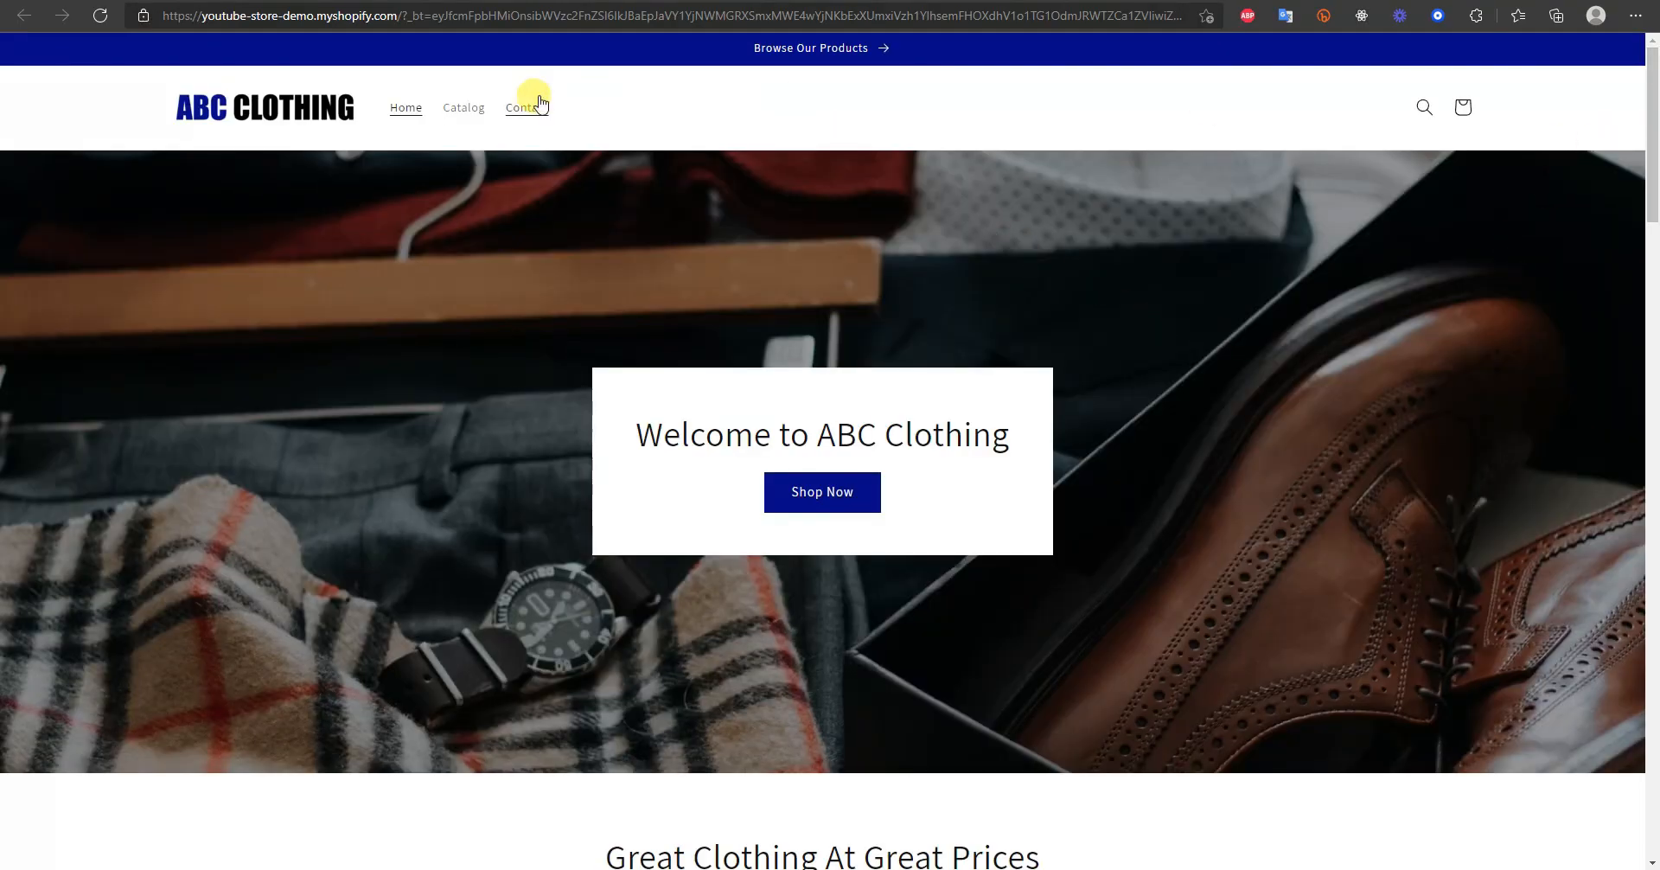
scroll(1071, 254, "down", 10)
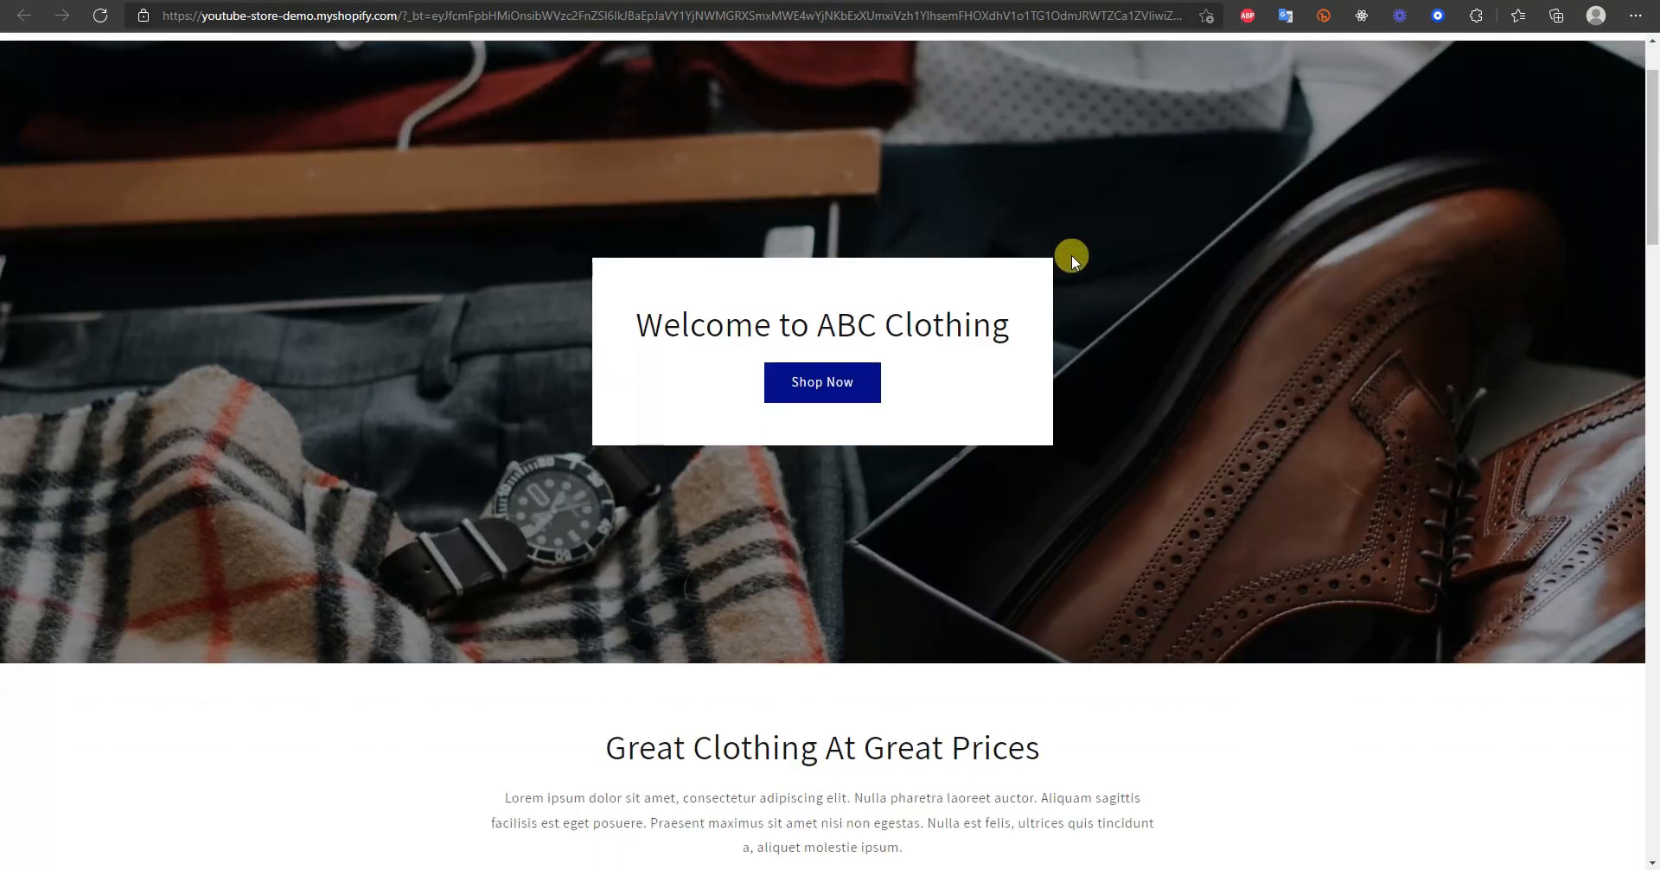
scroll(1211, 286, "down", 5)
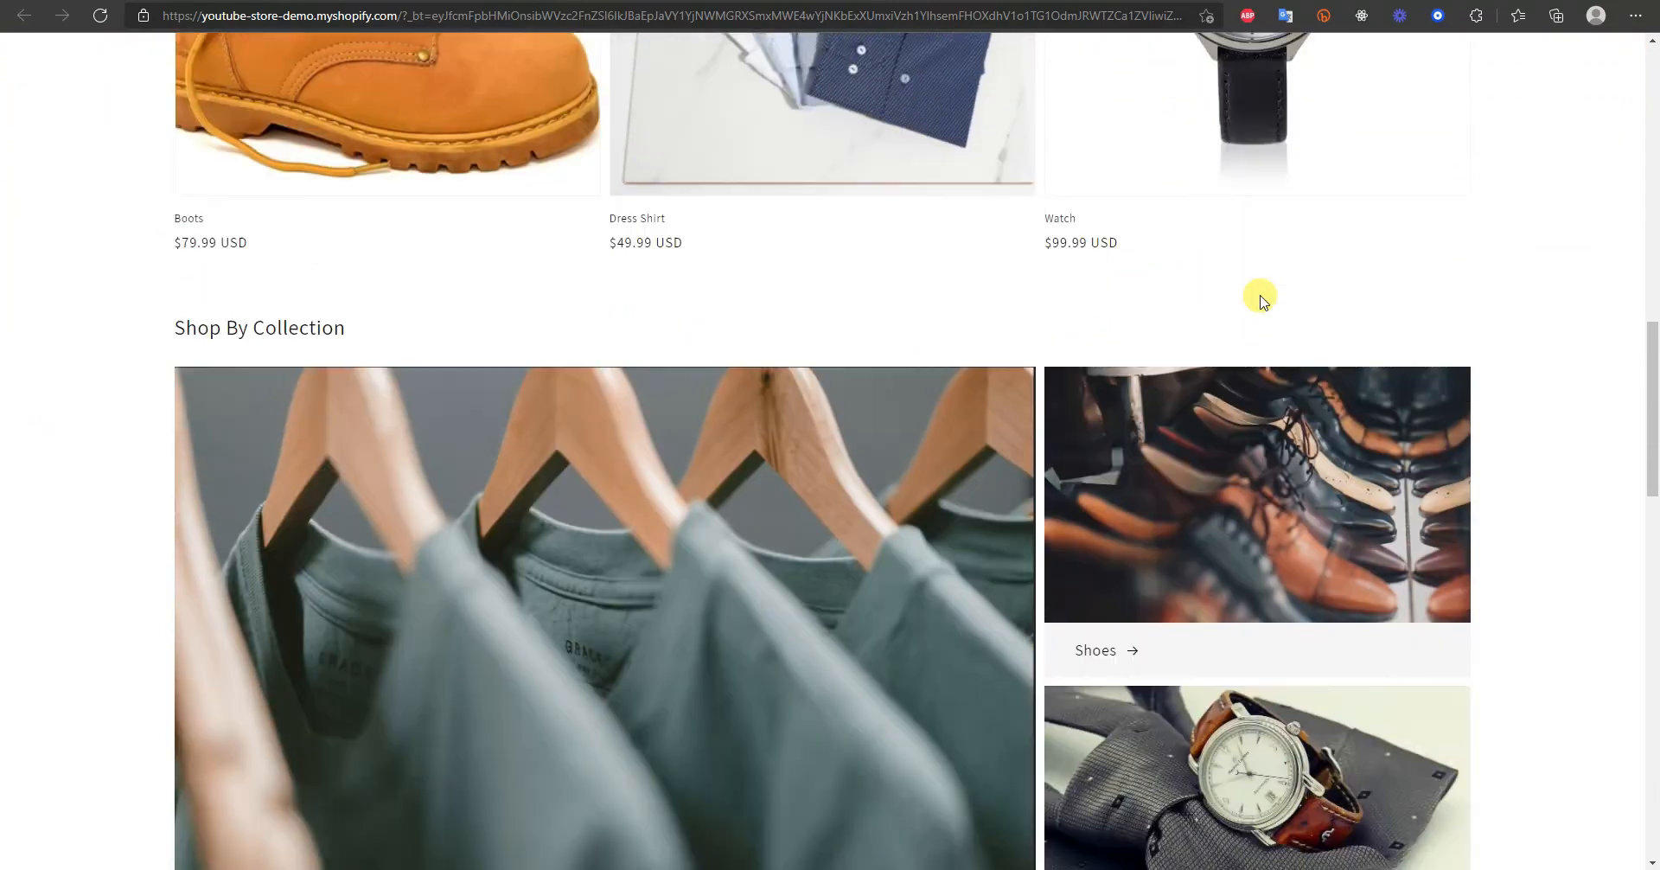
scroll(1258, 554, "up", 15)
scroll(1260, 597, "down", 7)
scroll(1318, 581, "down", 3)
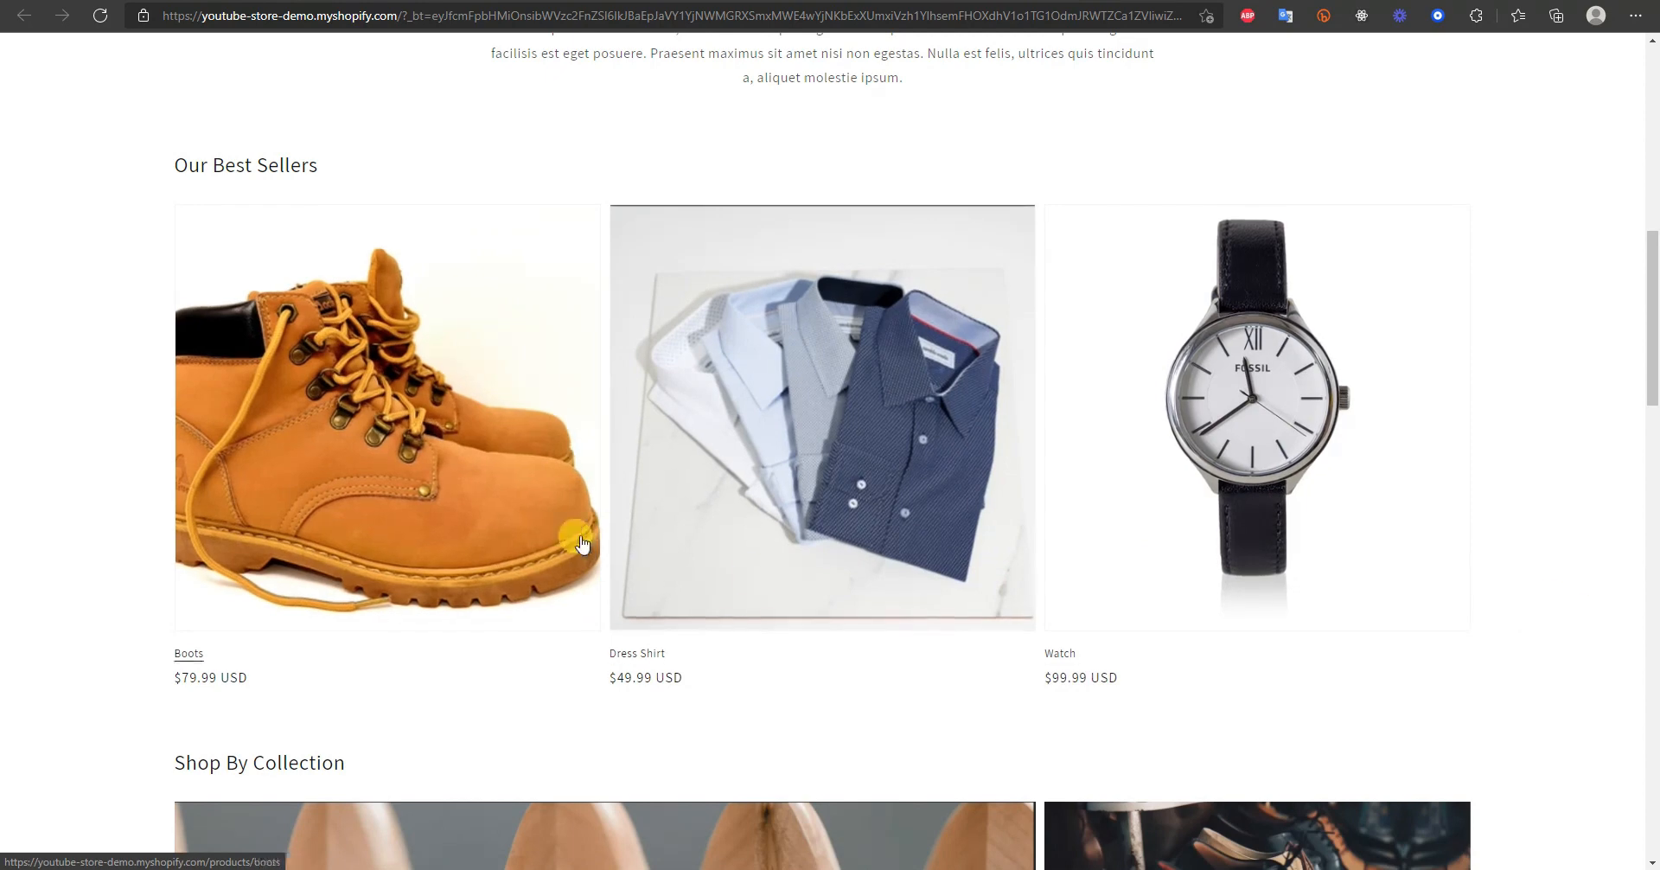
scroll(1556, 630, "down", 2)
scroll(1571, 649, "down", 2)
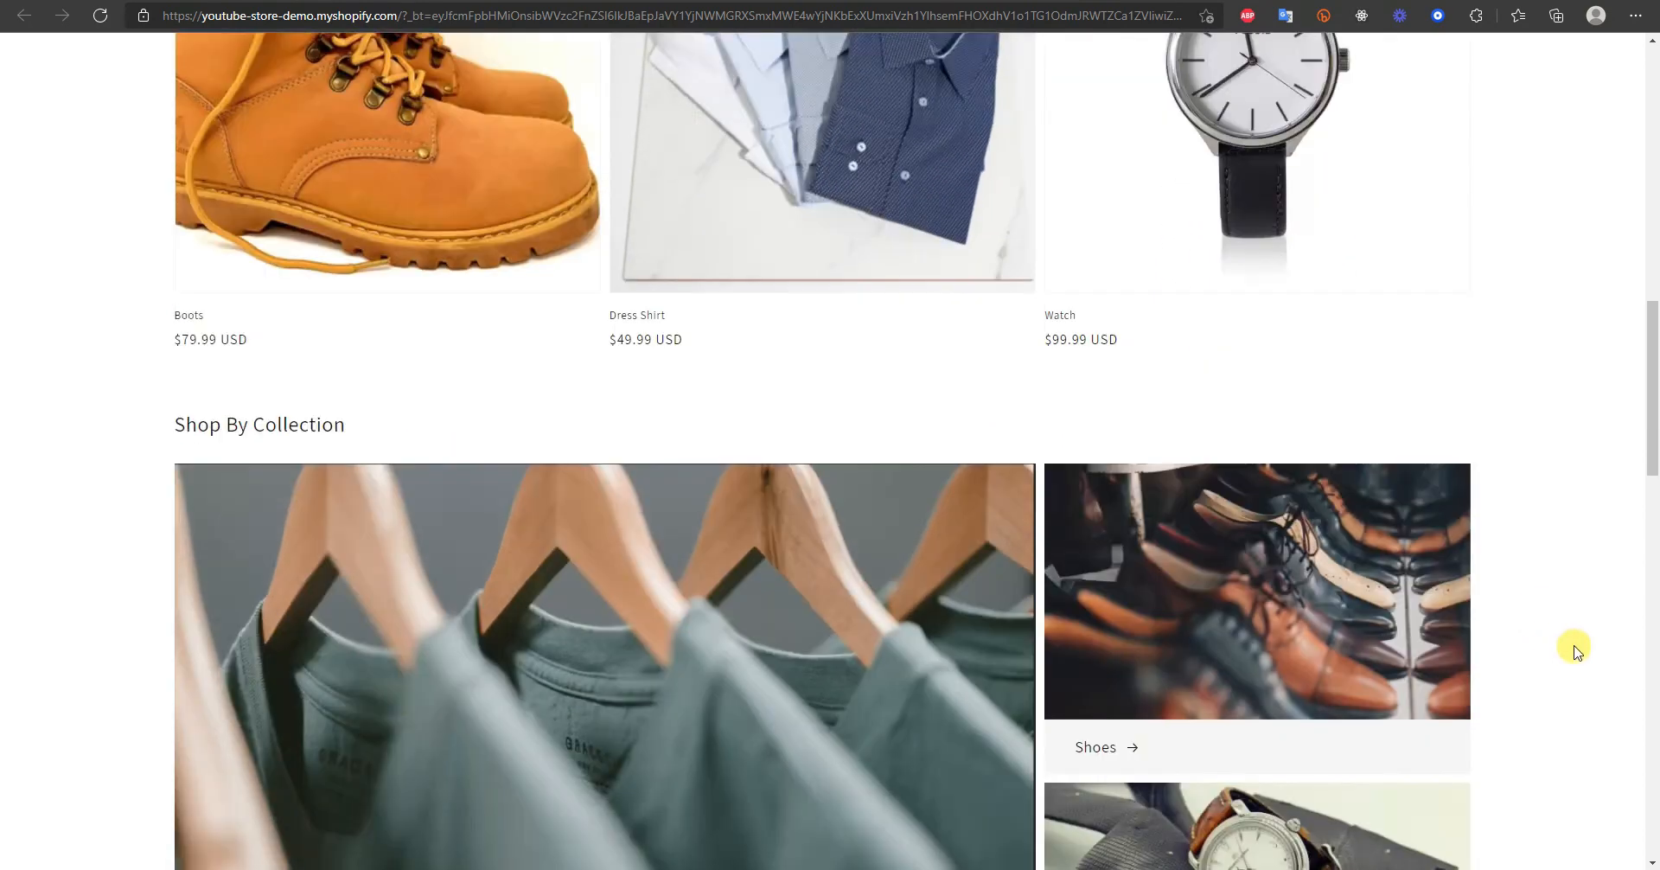
scroll(678, 434, "up", 15)
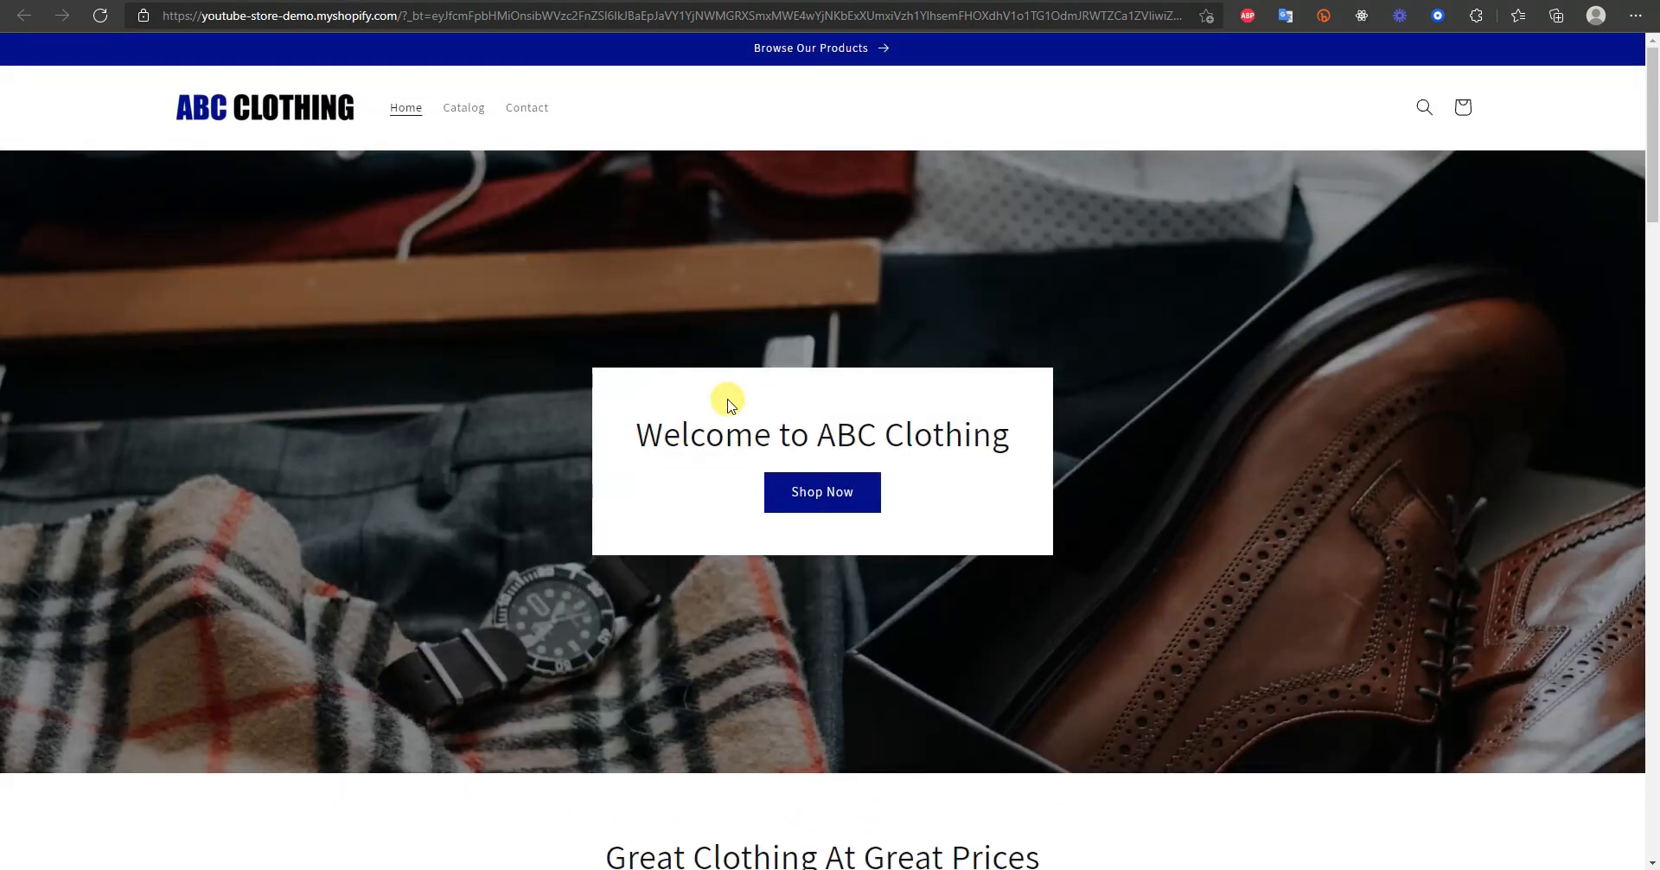